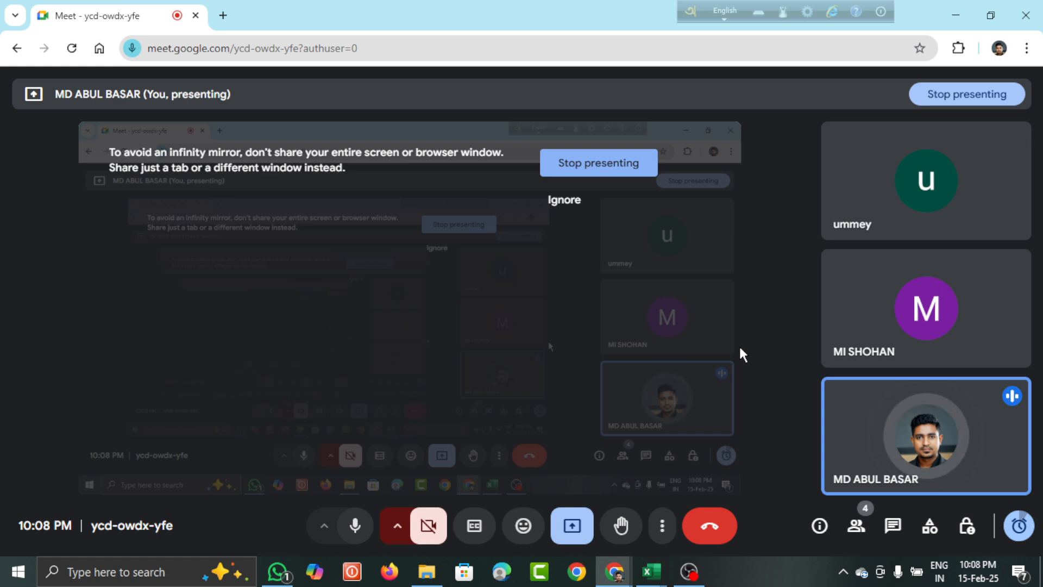
# Step: Open Command Prompt, reposition its window over the meeting and minimize it
pyautogui.click(70, 578)
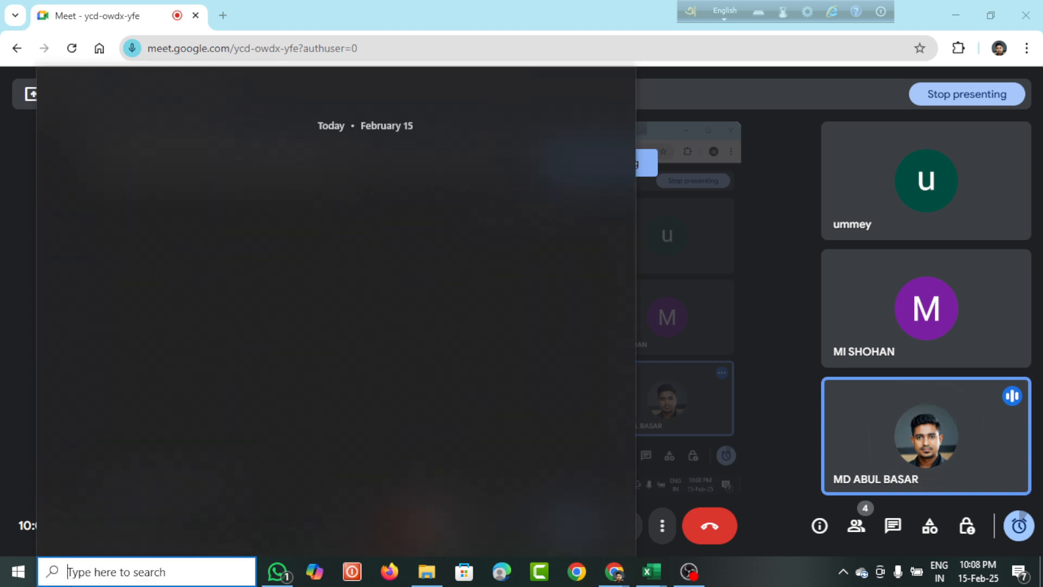
pyautogui.write('c')
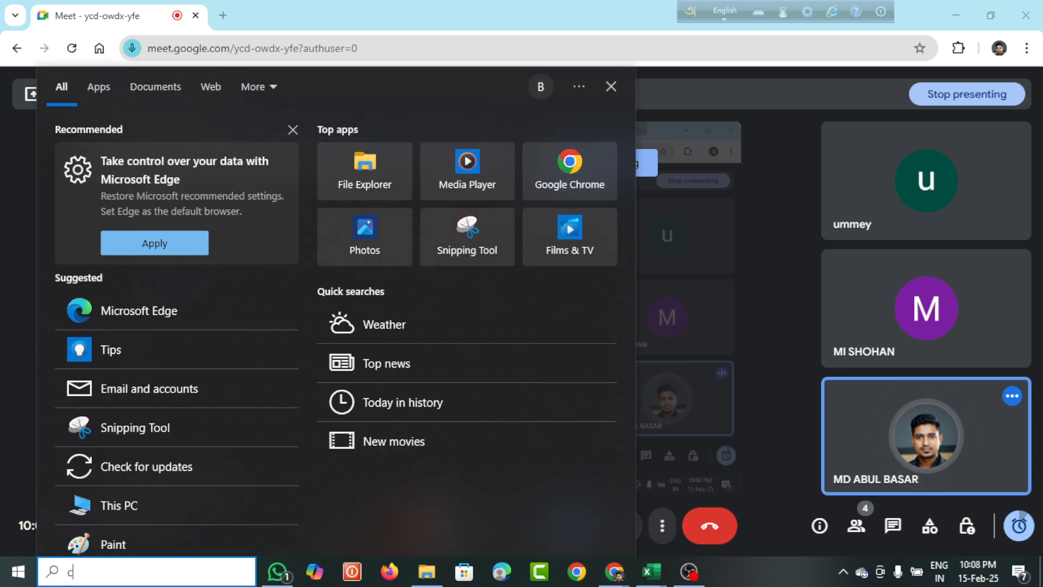
pyautogui.write('md')
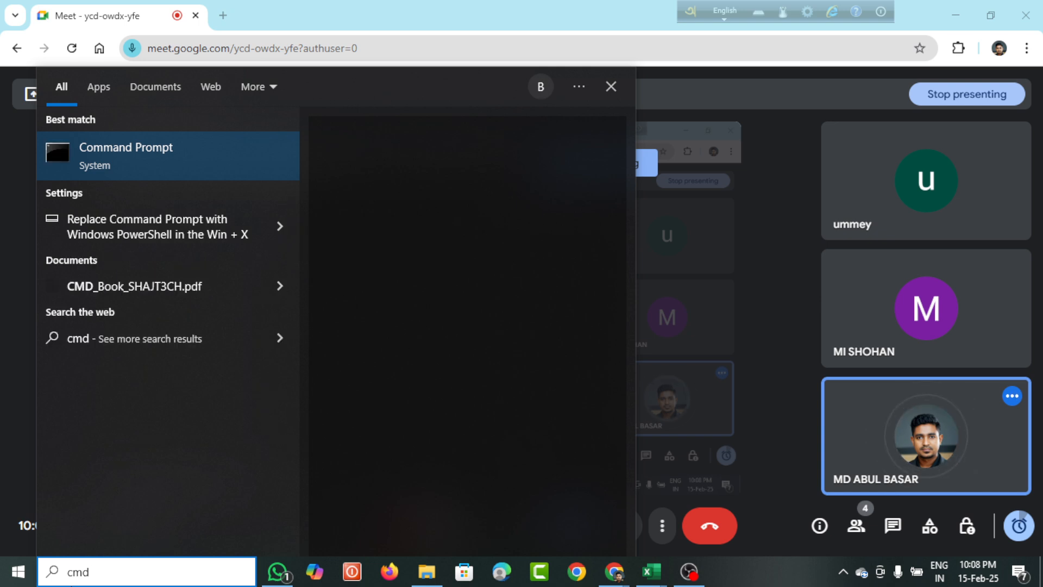
pyautogui.press('Return')
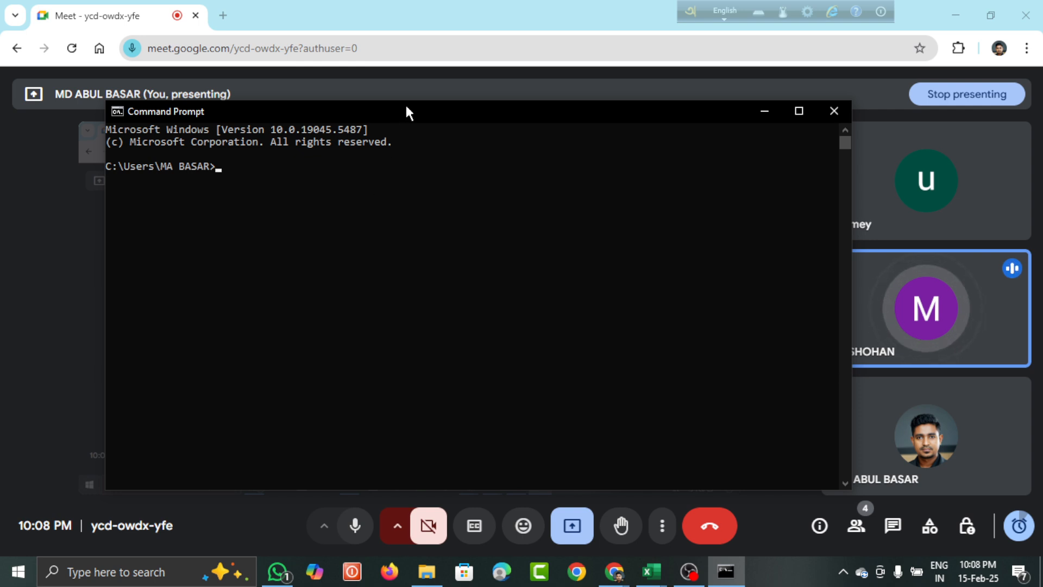
pyautogui.moveTo(405, 107); pyautogui.dragTo(342, 117)
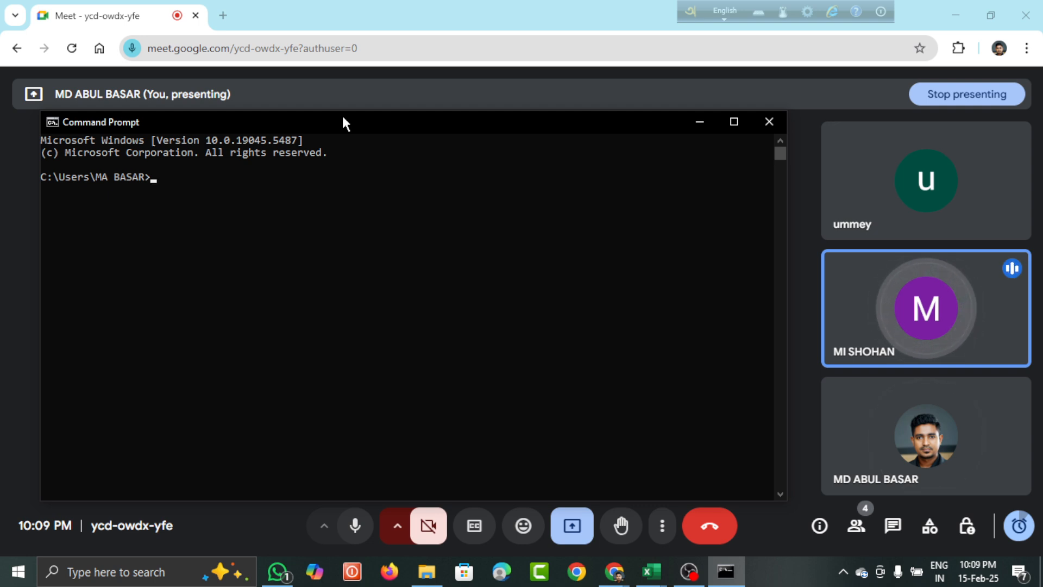
pyautogui.click(701, 126)
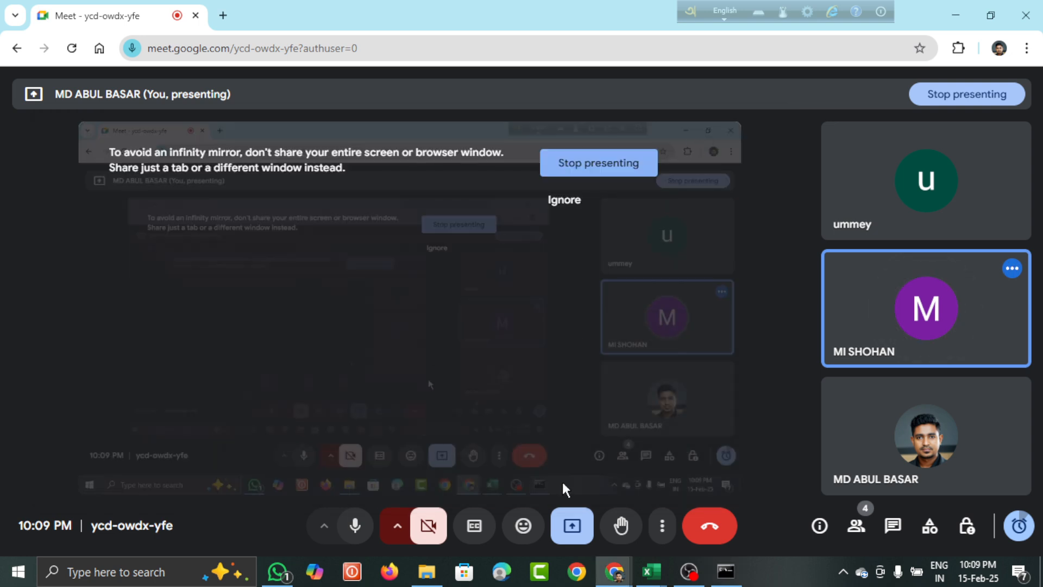
# Step: Switch to the Excel workbook Batch 103_Class 07.xlsx and close it, saving its changes
pyautogui.moveTo(653, 583)
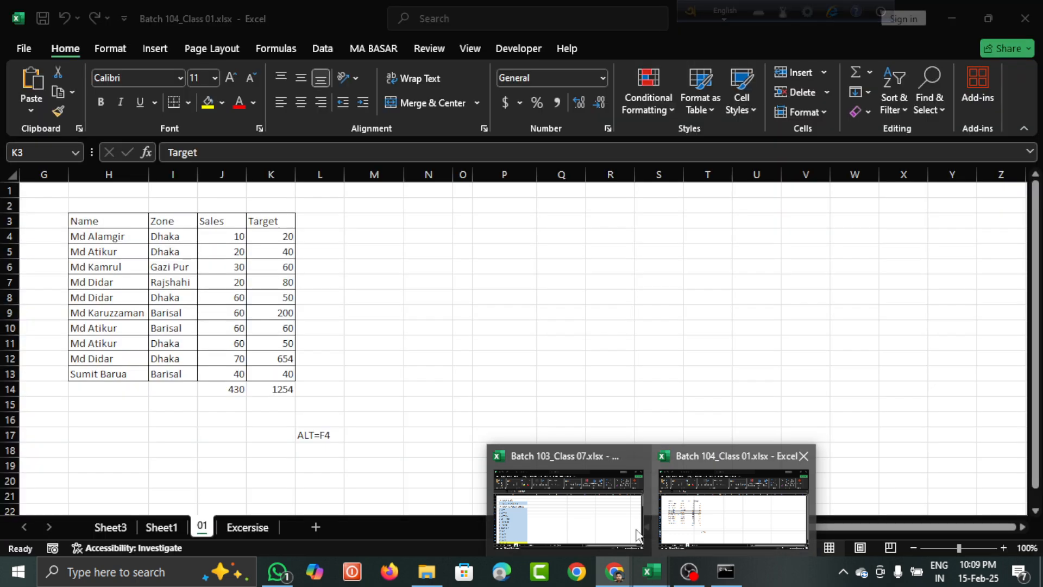
pyautogui.click(597, 516)
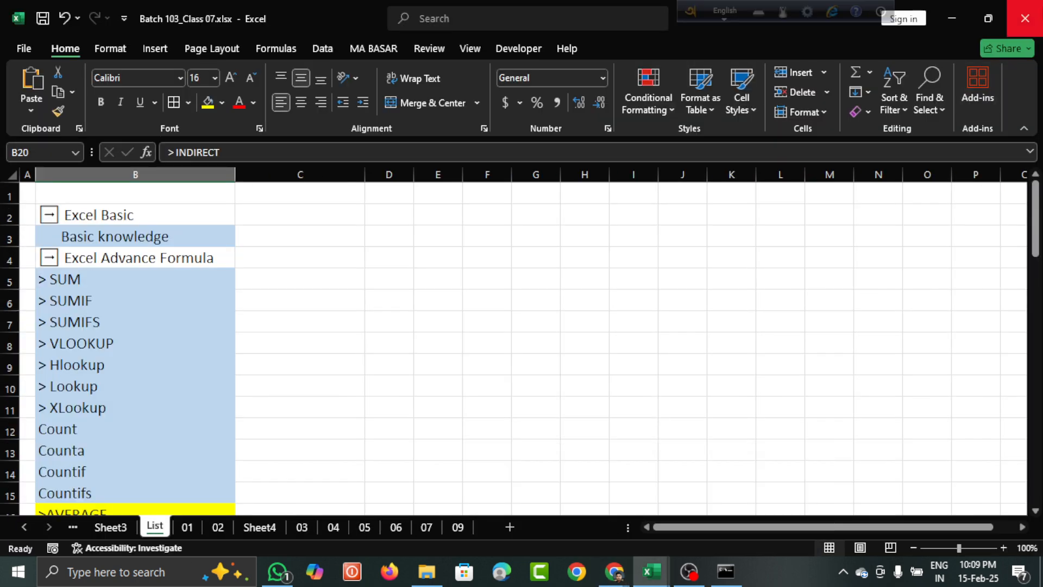
pyautogui.click(1024, 19)
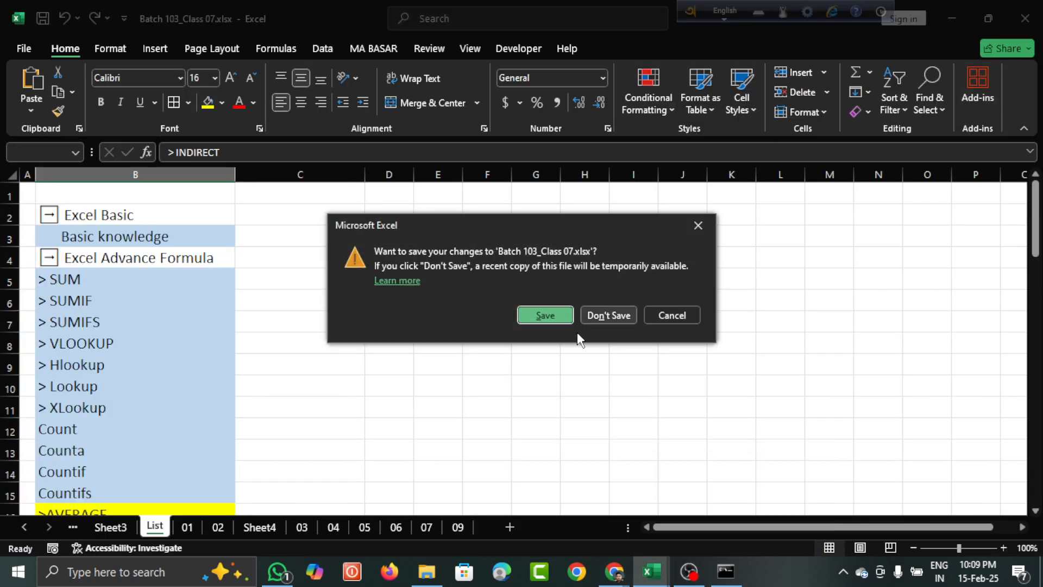
pyautogui.click(546, 316)
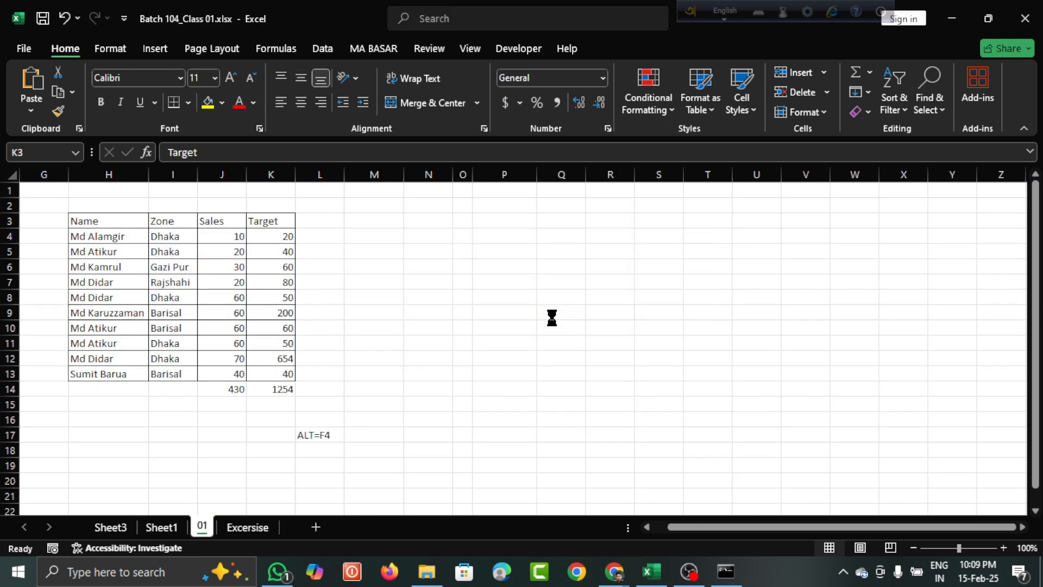
# Step: Try to close the Batch 104_Class 01.xlsx workbook, cancel at the save prompt and minimize its window
pyautogui.click(1029, 32)
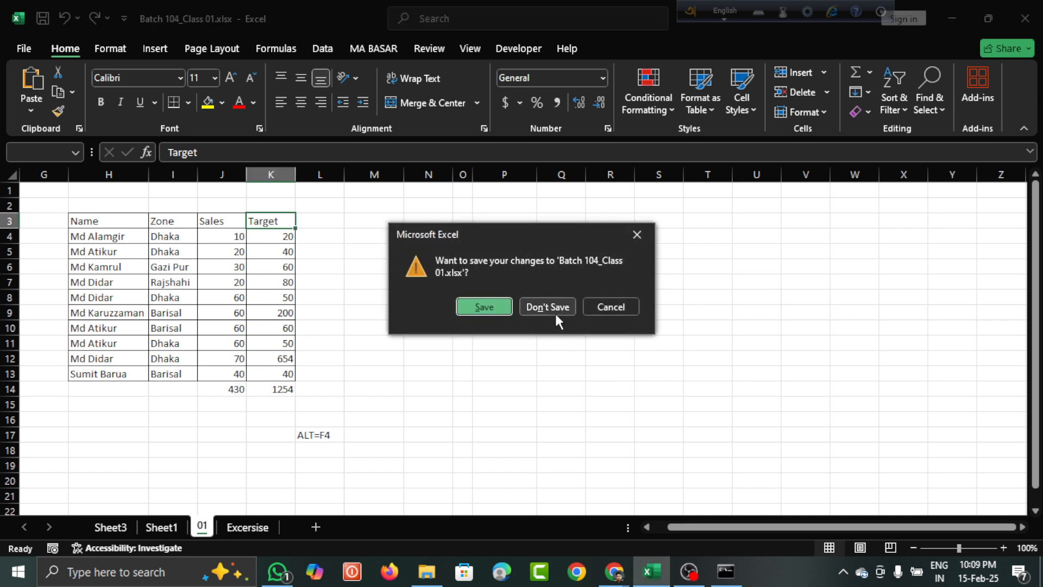
pyautogui.click(615, 306)
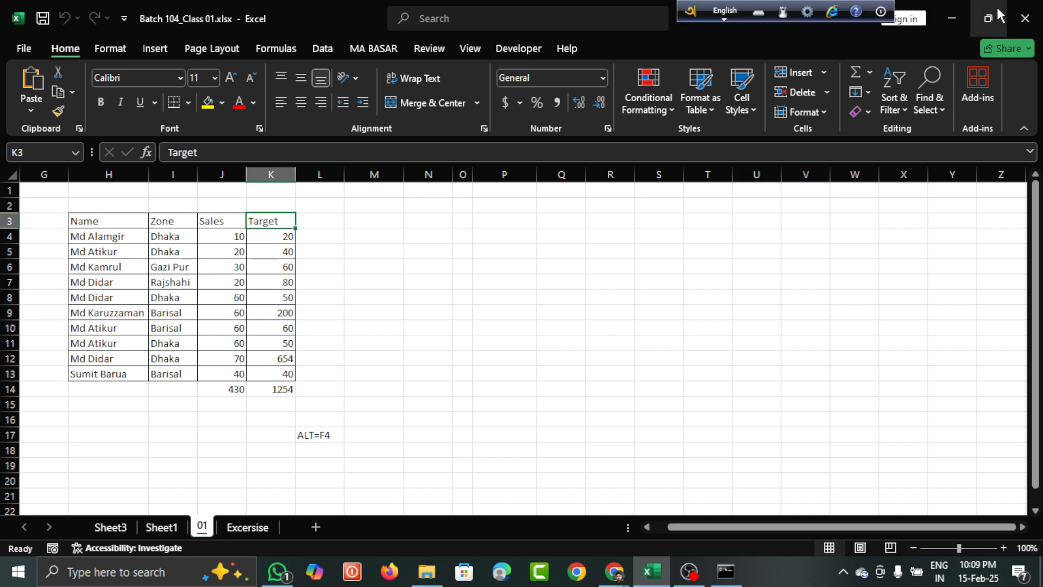
pyautogui.click(949, 21)
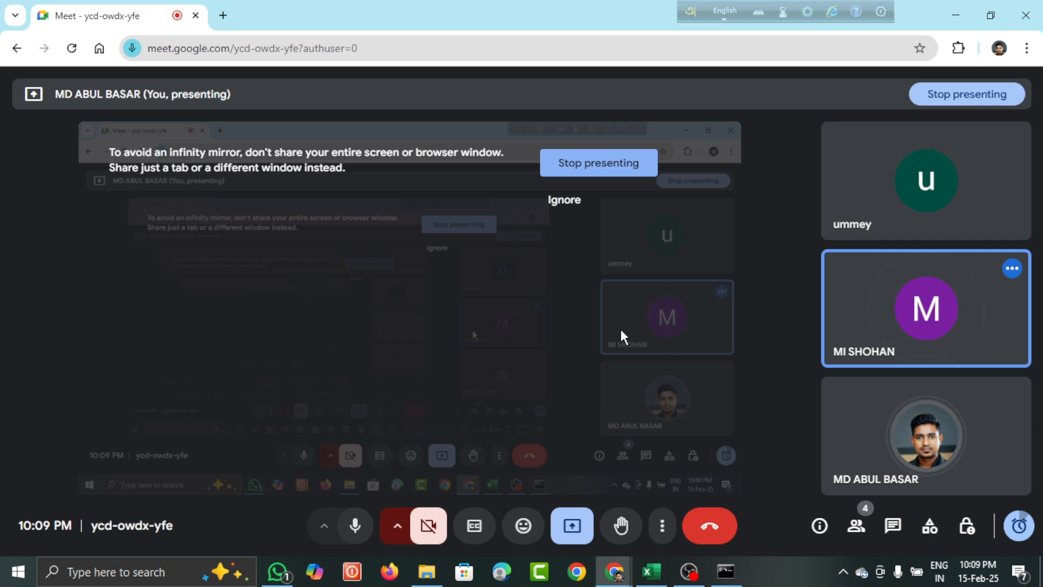
# Step: Bring back the minimized Command Prompt window and close it
pyautogui.moveTo(665, 578)
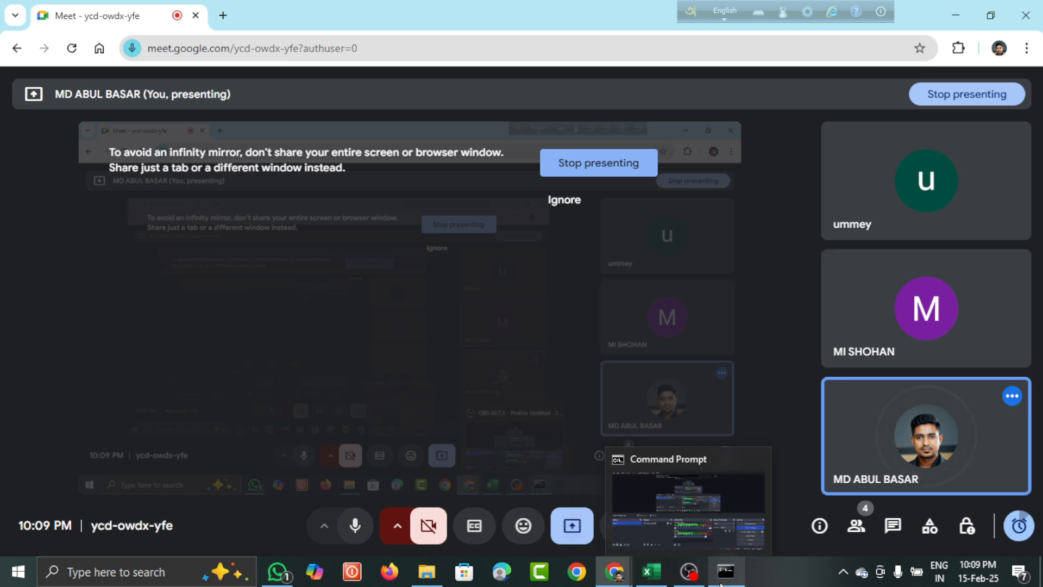
pyautogui.click(729, 546)
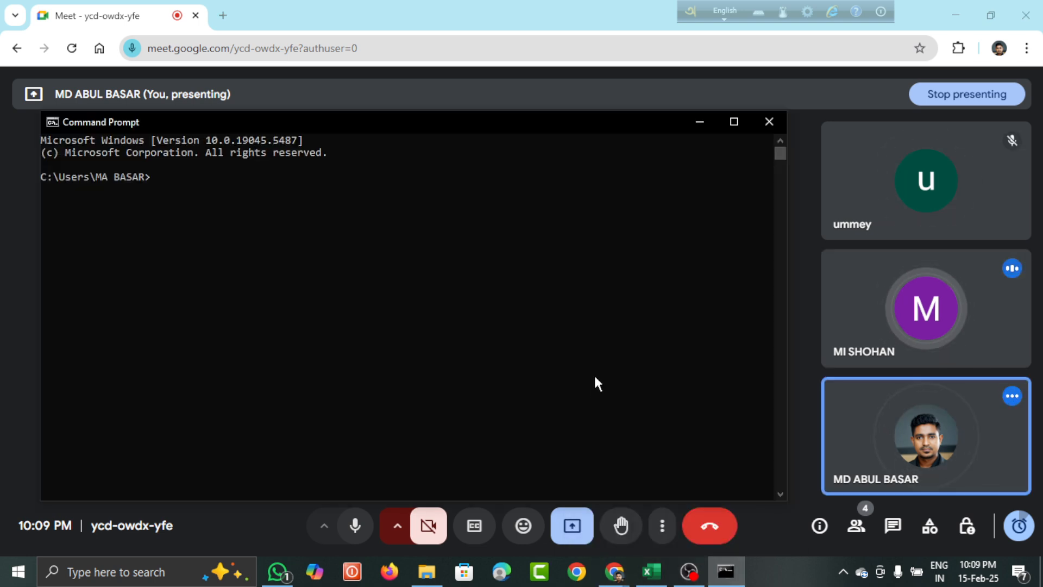
pyautogui.click(700, 122)
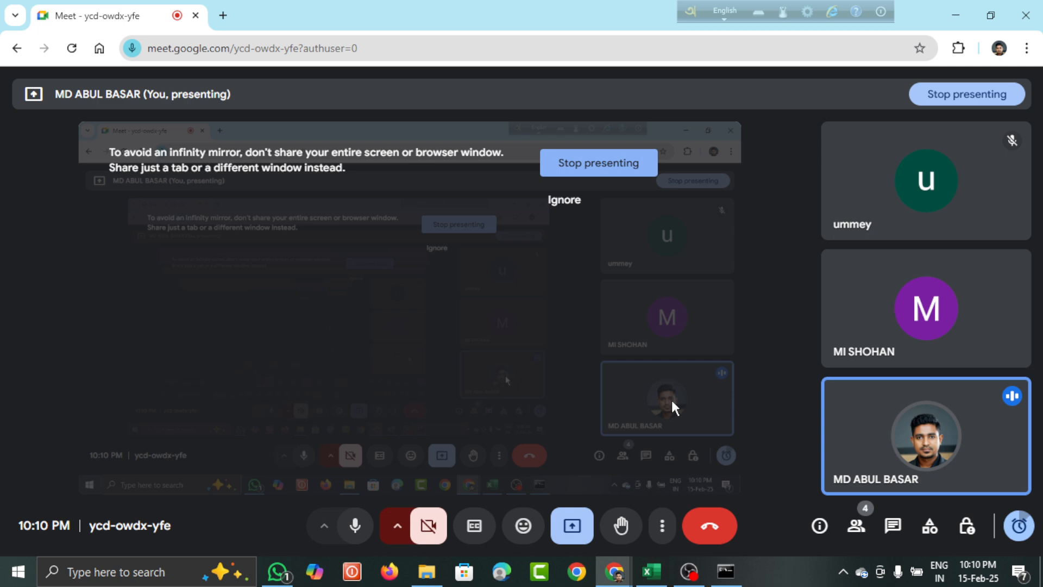
pyautogui.moveTo(656, 567)
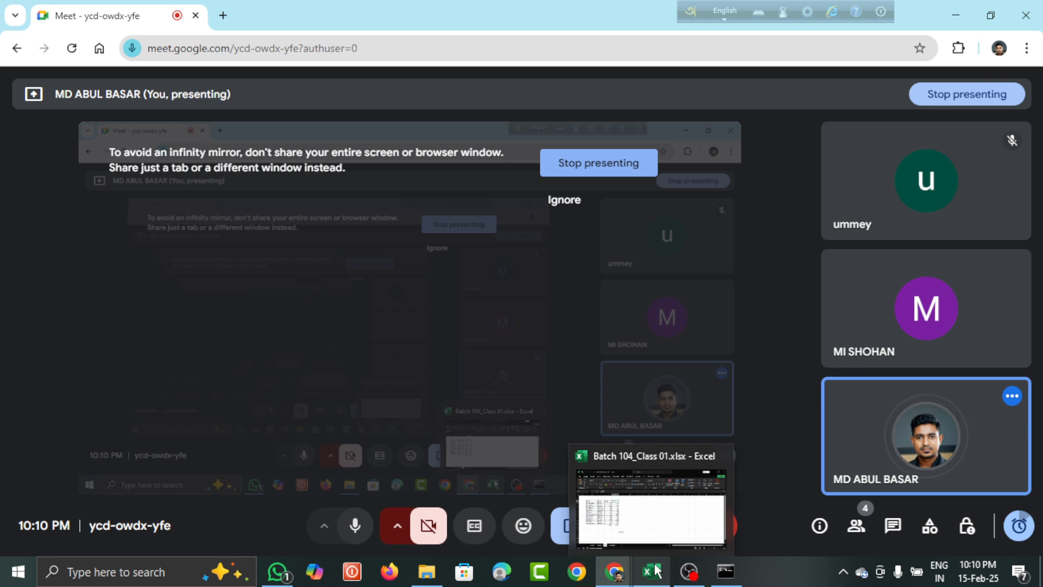
pyautogui.click(725, 571)
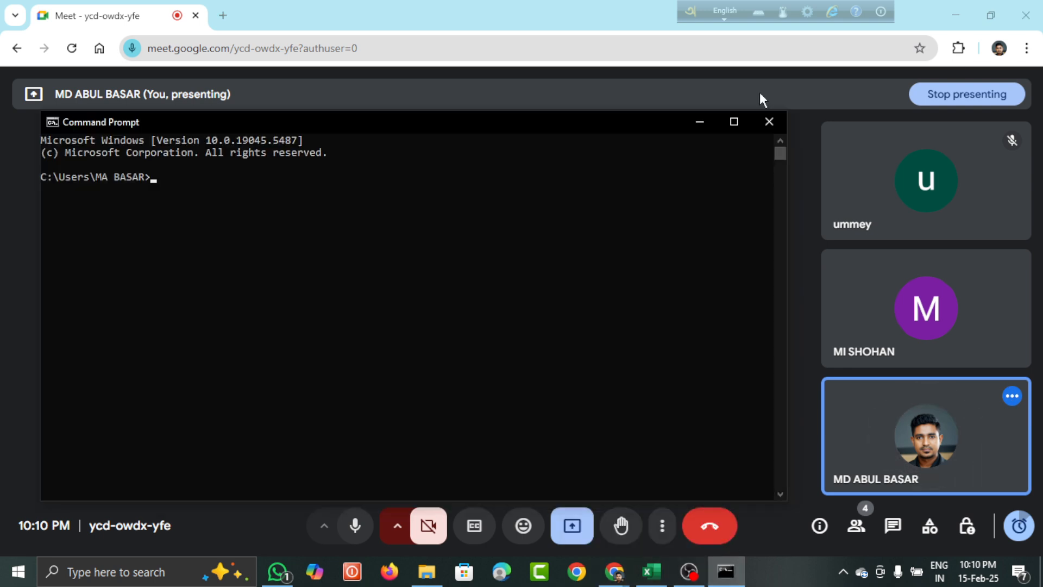
pyautogui.click(768, 123)
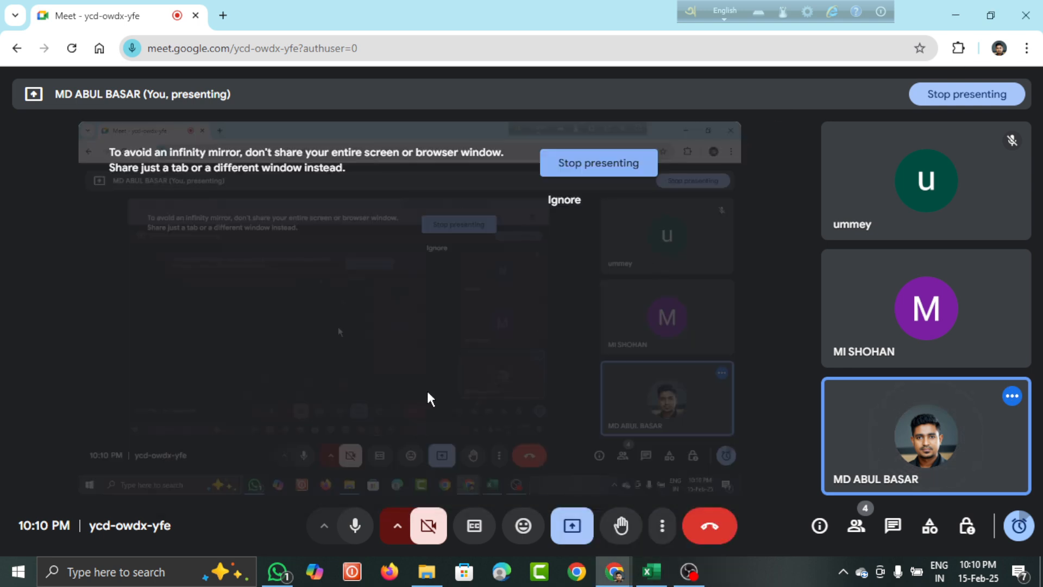
# Step: Switch to the Excel workbook Batch 104_Class 01.xlsx and examine the sales table H3:K13 with and without its header row
pyautogui.click(652, 571)
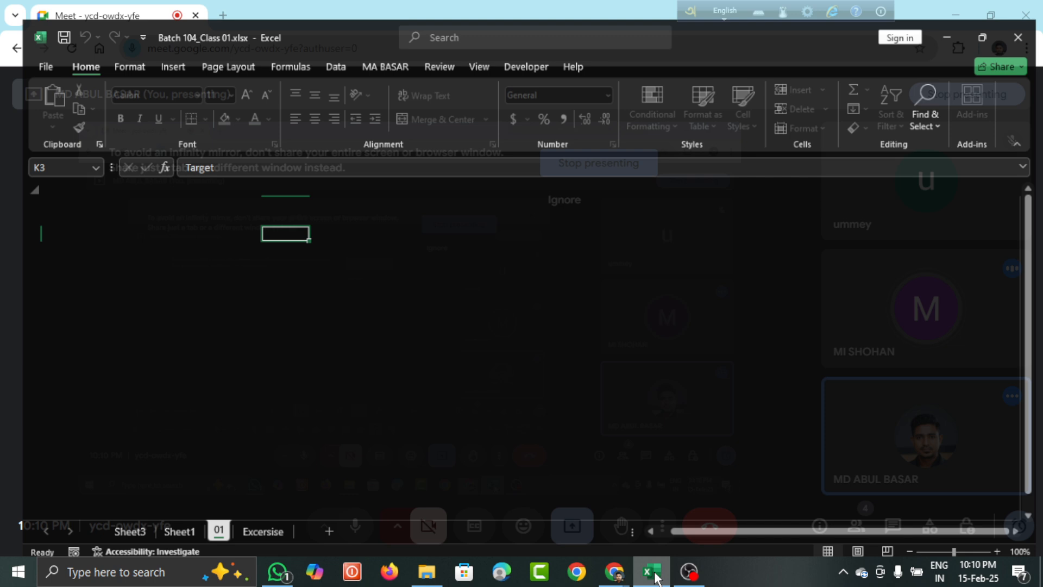
pyautogui.click(542, 357)
pyautogui.click(239, 285)
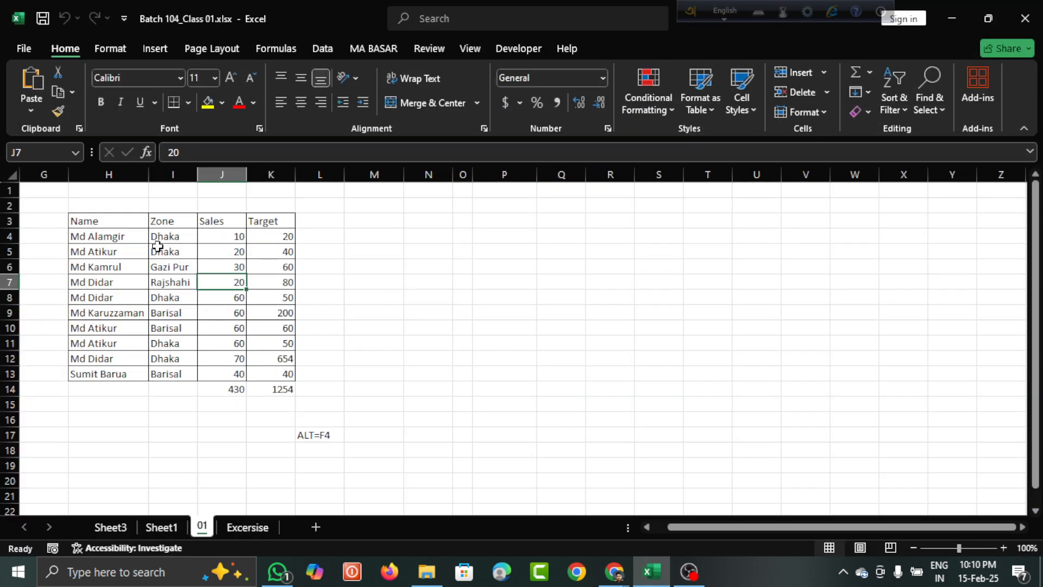
pyautogui.click(118, 234)
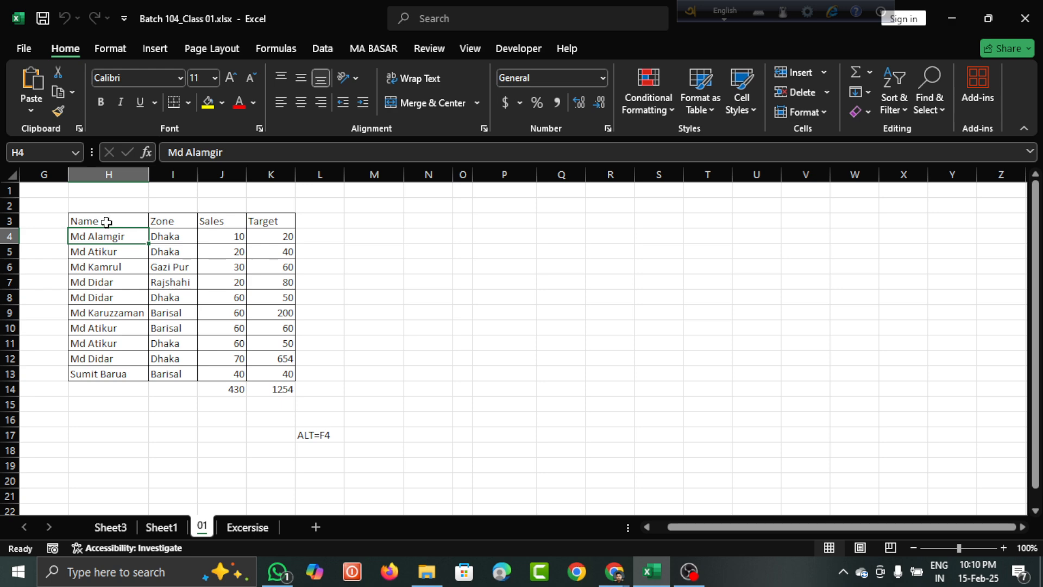
pyautogui.moveTo(107, 221); pyautogui.dragTo(279, 365)
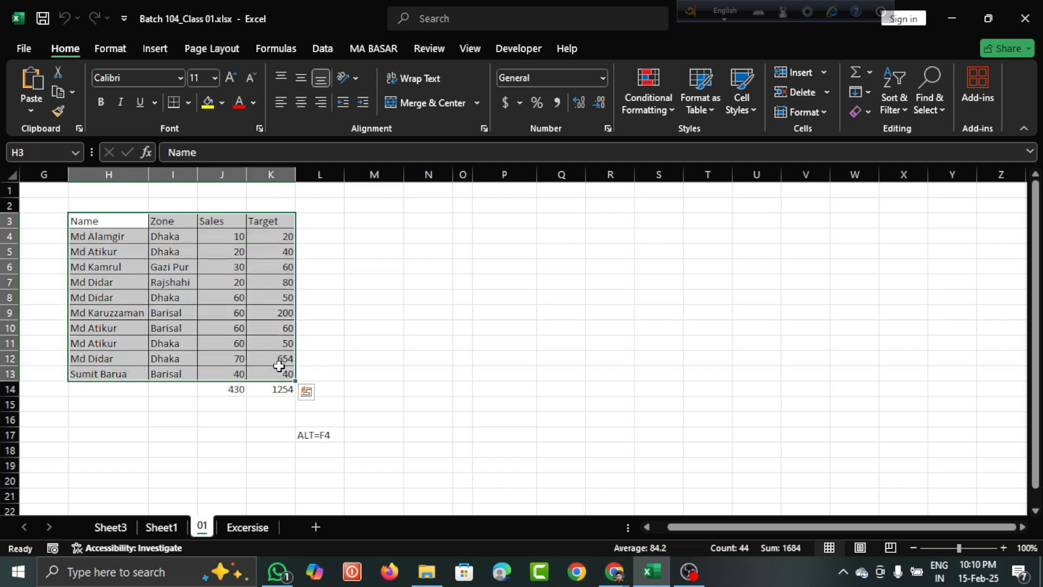
pyautogui.click(374, 298)
pyautogui.moveTo(124, 234); pyautogui.dragTo(285, 367)
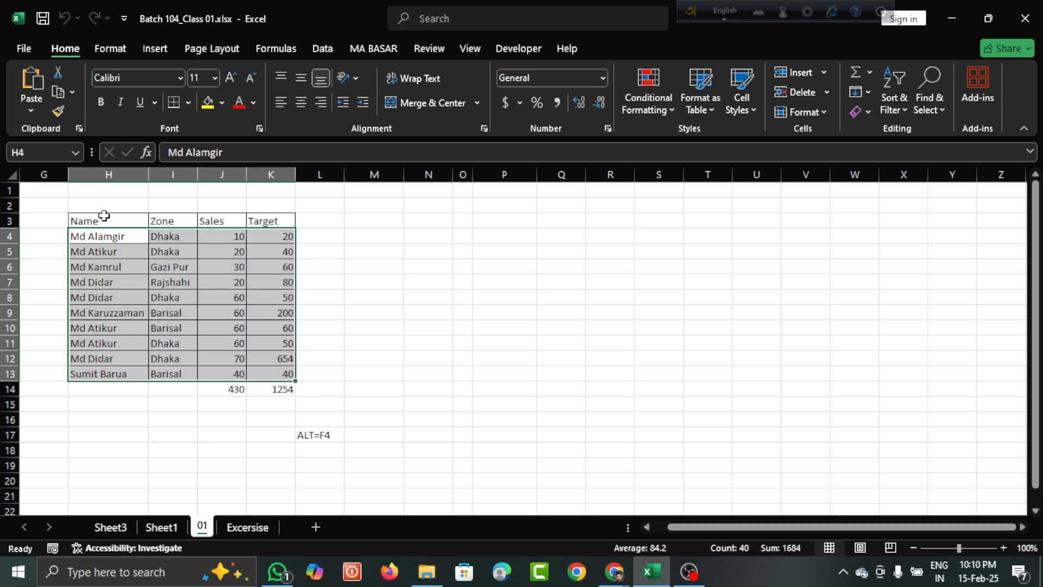
pyautogui.moveTo(97, 218); pyautogui.dragTo(272, 375)
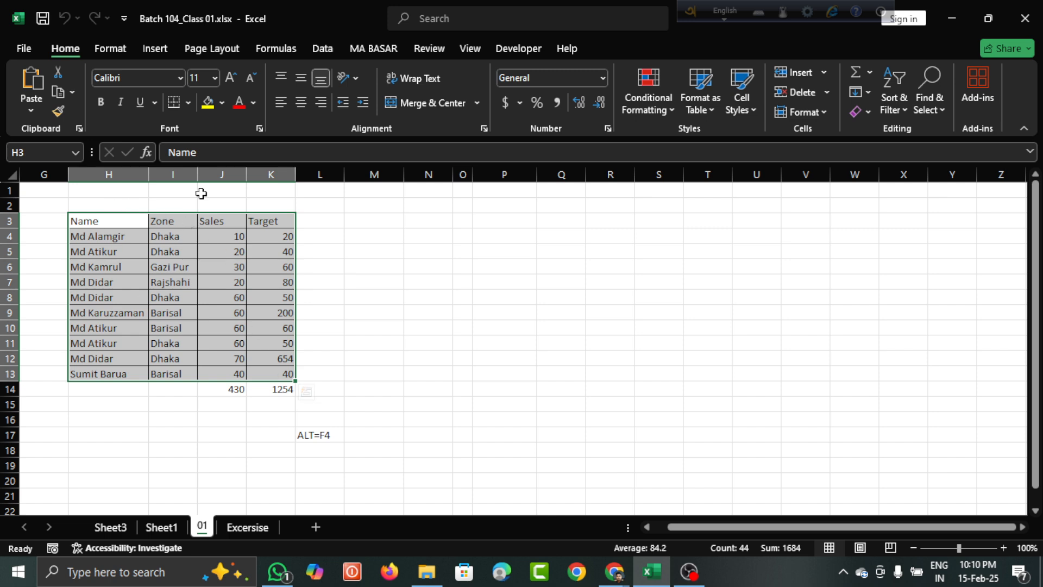
# Step: Examine the Zone, Sales and Target headings and sample data cells in the sales table
pyautogui.click(177, 219)
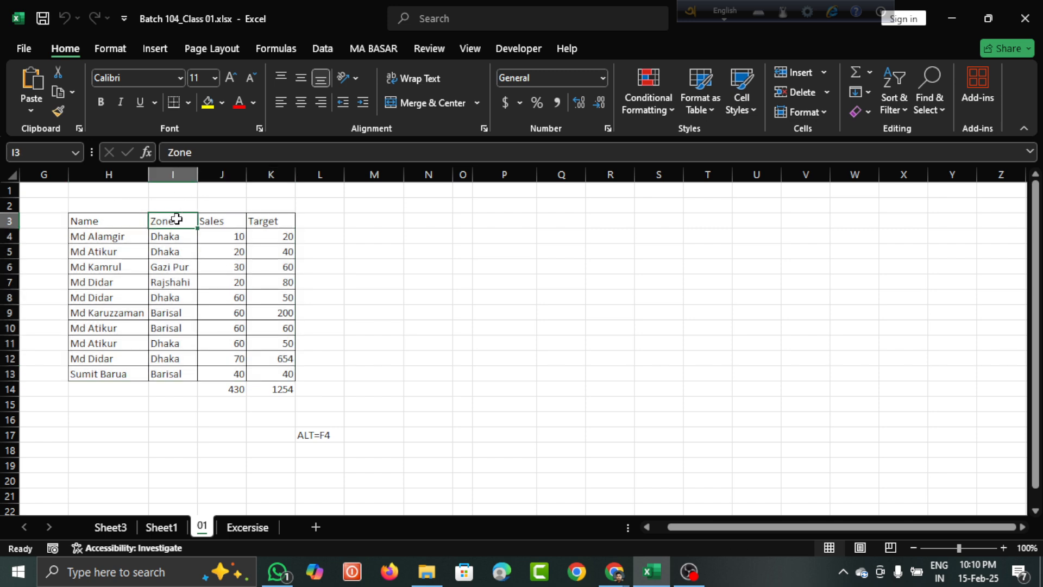
pyautogui.click(244, 219)
pyautogui.click(277, 224)
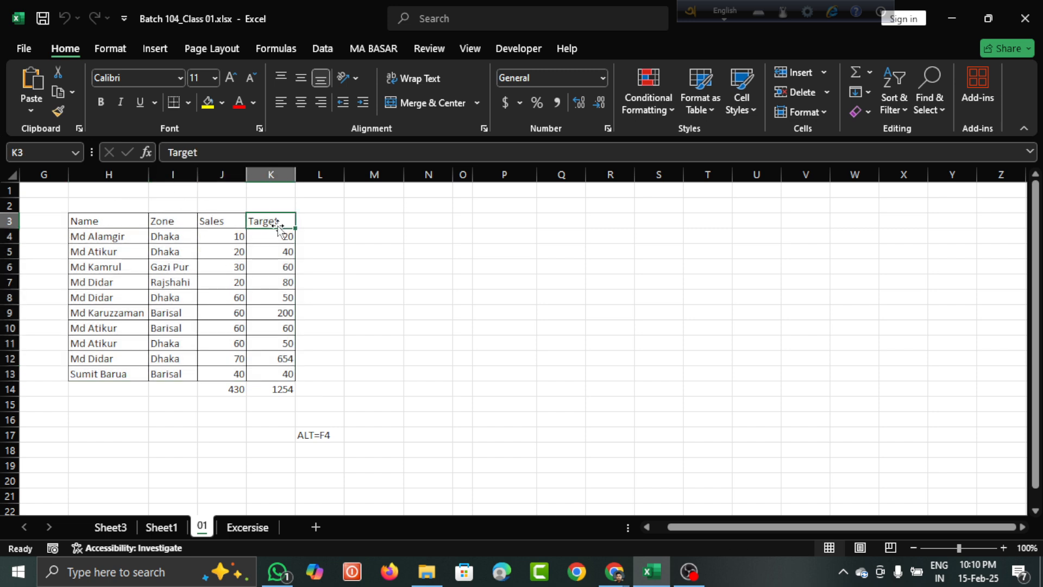
pyautogui.click(130, 253)
pyautogui.click(221, 298)
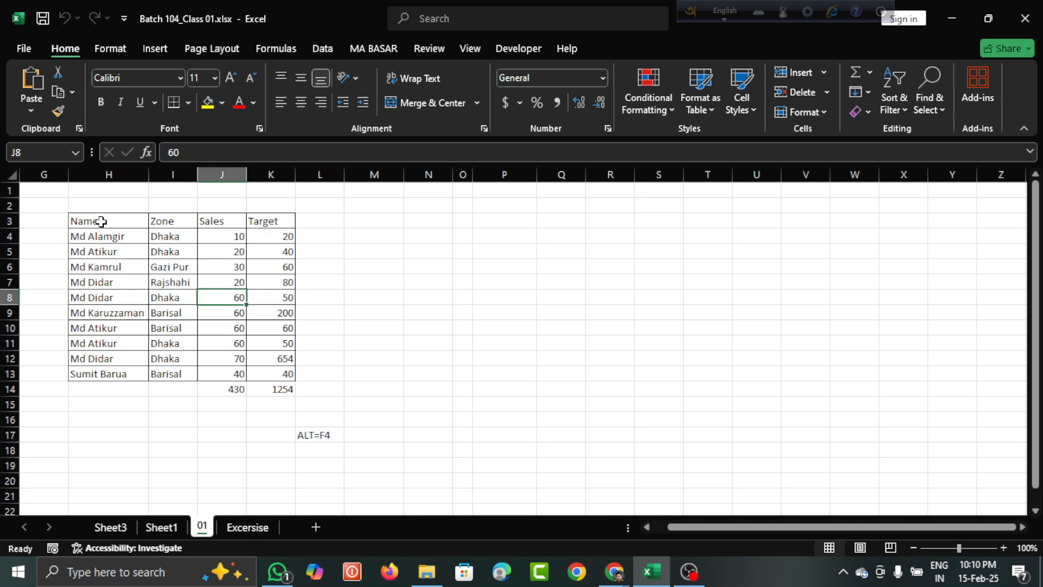
# Step: Copy the whole sales table H3:K13, including its header row
pyautogui.moveTo(101, 221); pyautogui.dragTo(266, 220)
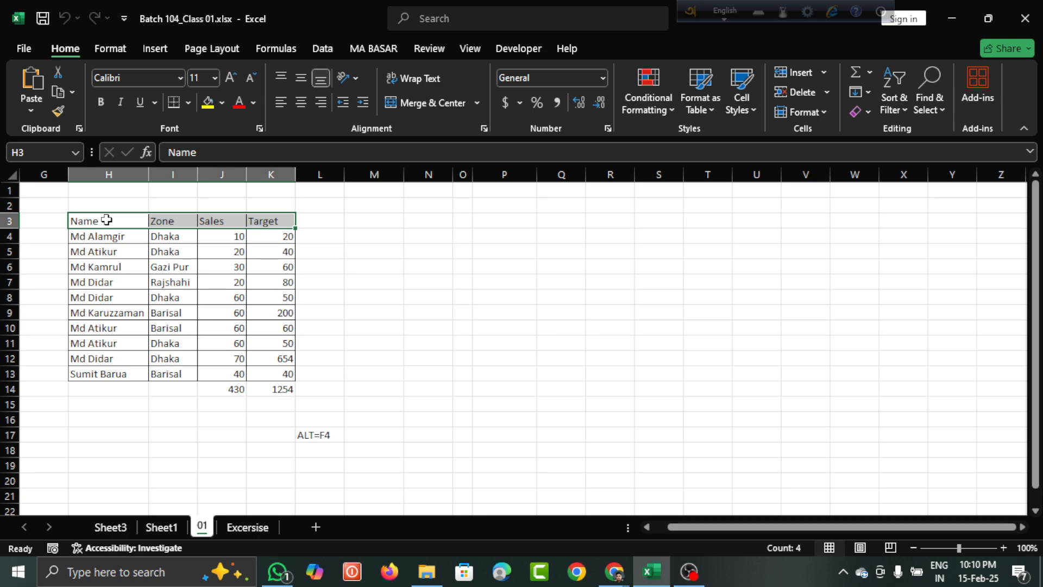
pyautogui.moveTo(104, 217); pyautogui.dragTo(292, 380)
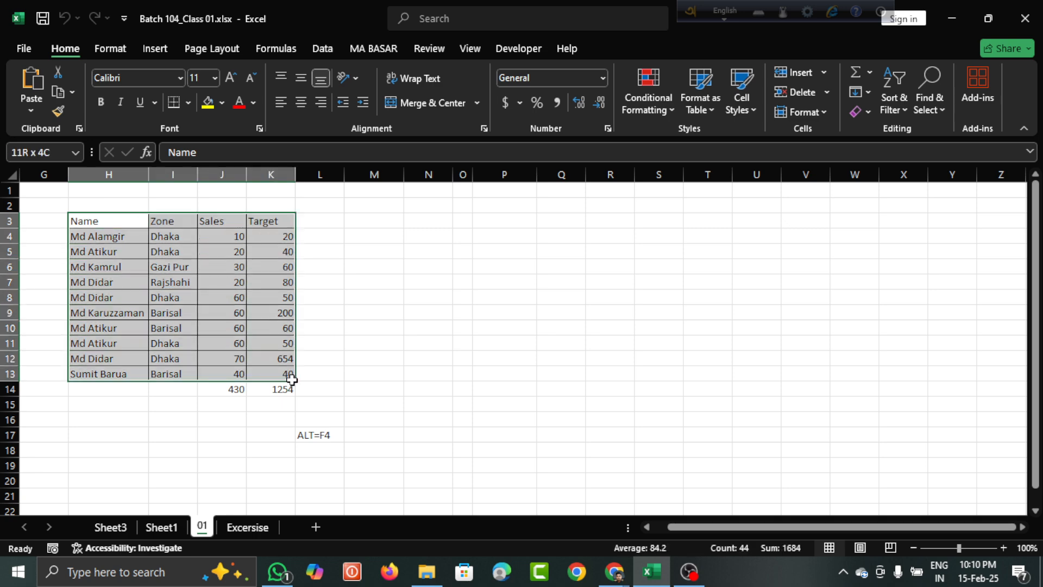
pyautogui.hotkey('ctrl', 'c')
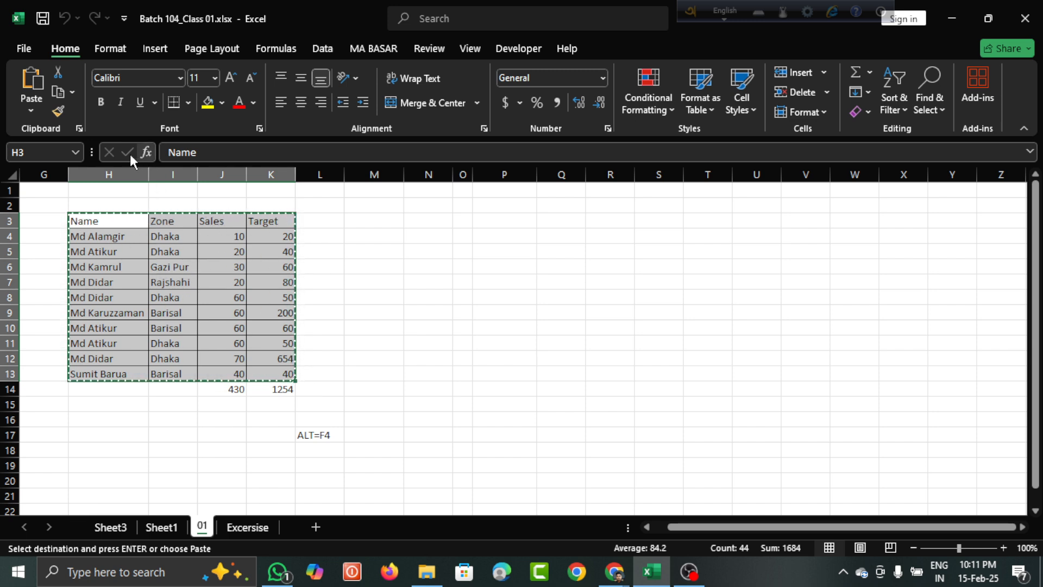
# Step: Format the table's header row H3:K3 as bold with a yellow fill
pyautogui.moveTo(89, 220); pyautogui.dragTo(259, 218)
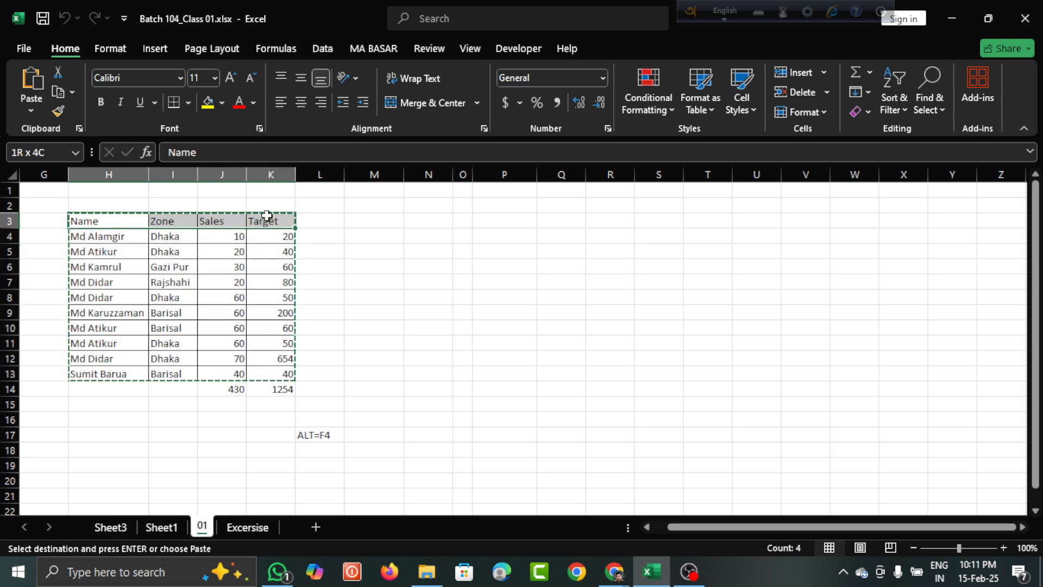
pyautogui.click(101, 101)
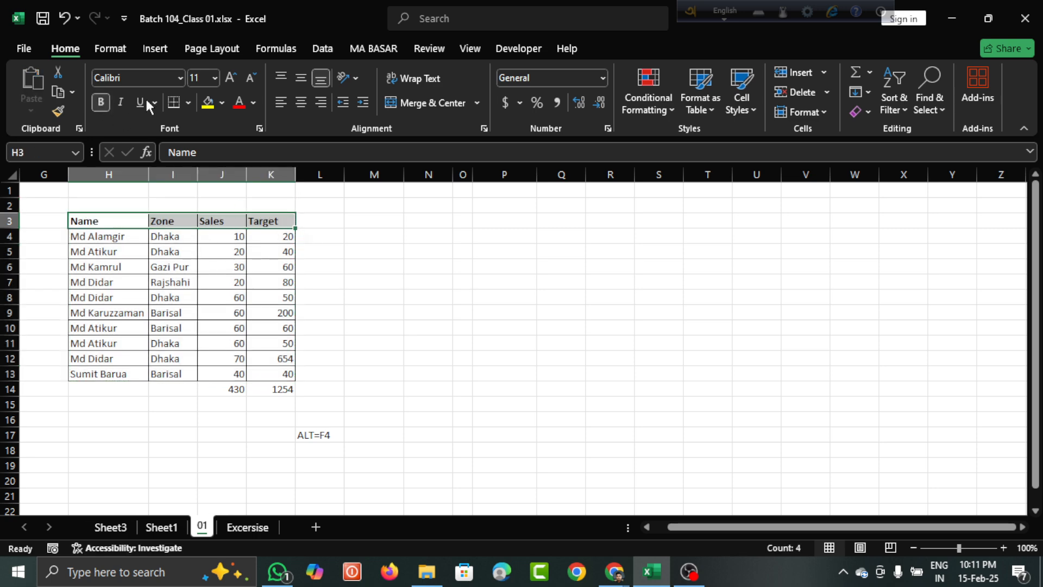
pyautogui.click(220, 100)
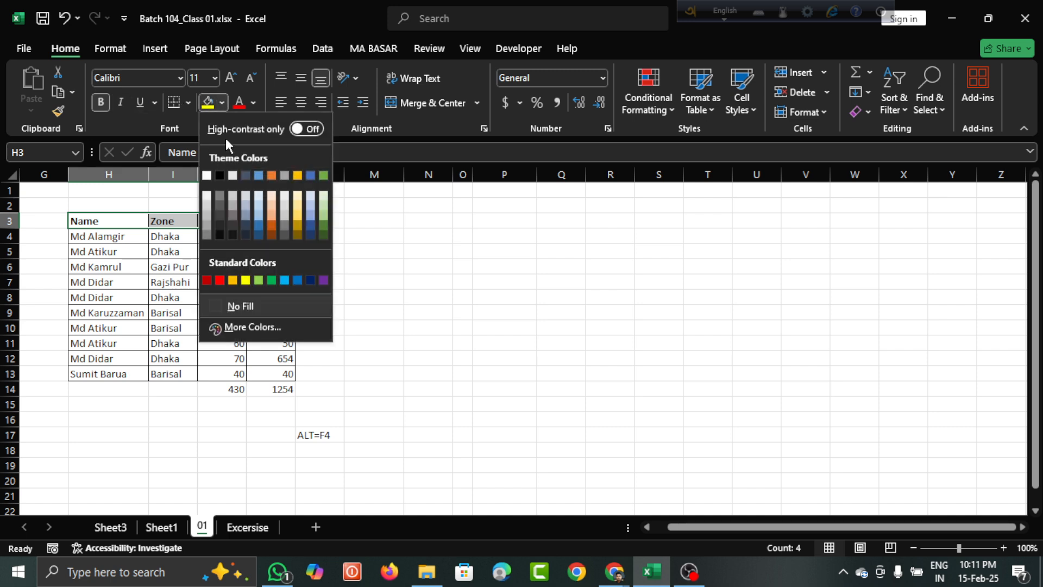
pyautogui.click(246, 279)
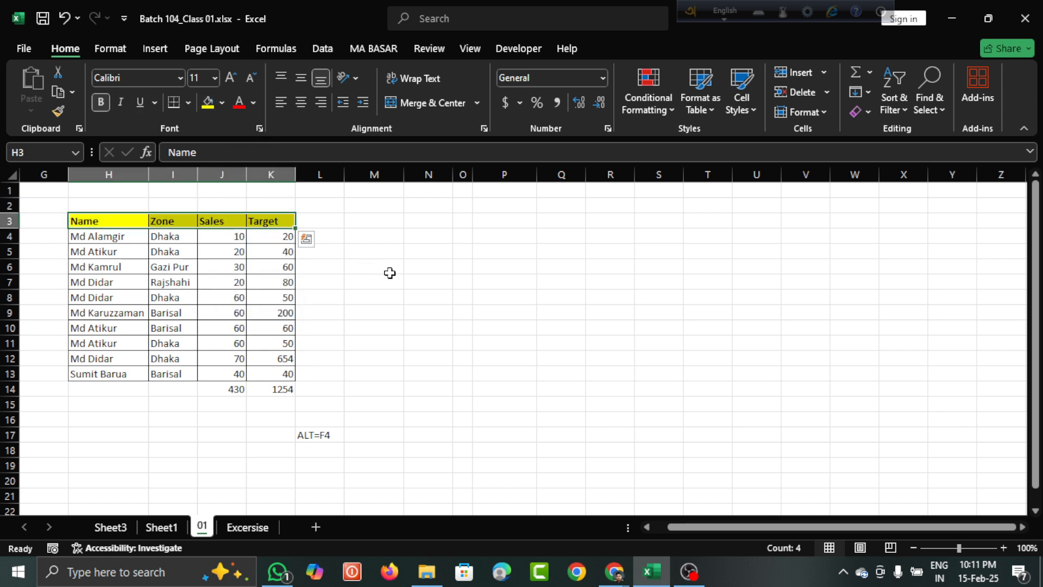
# Step: Examine the Sales and Target total cells J14 and K14 beneath the sales table
pyautogui.click(339, 279)
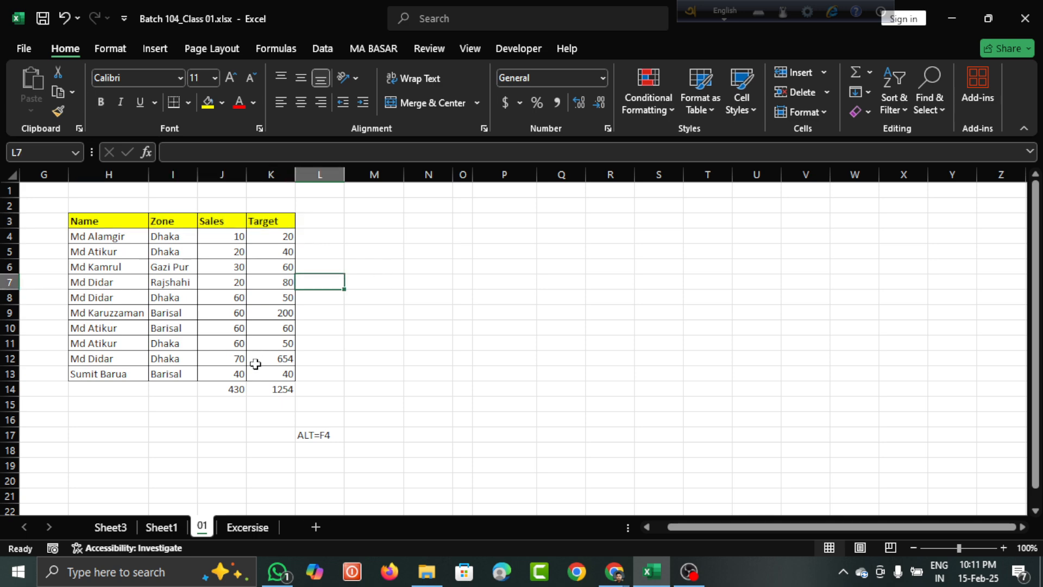
pyautogui.click(229, 389)
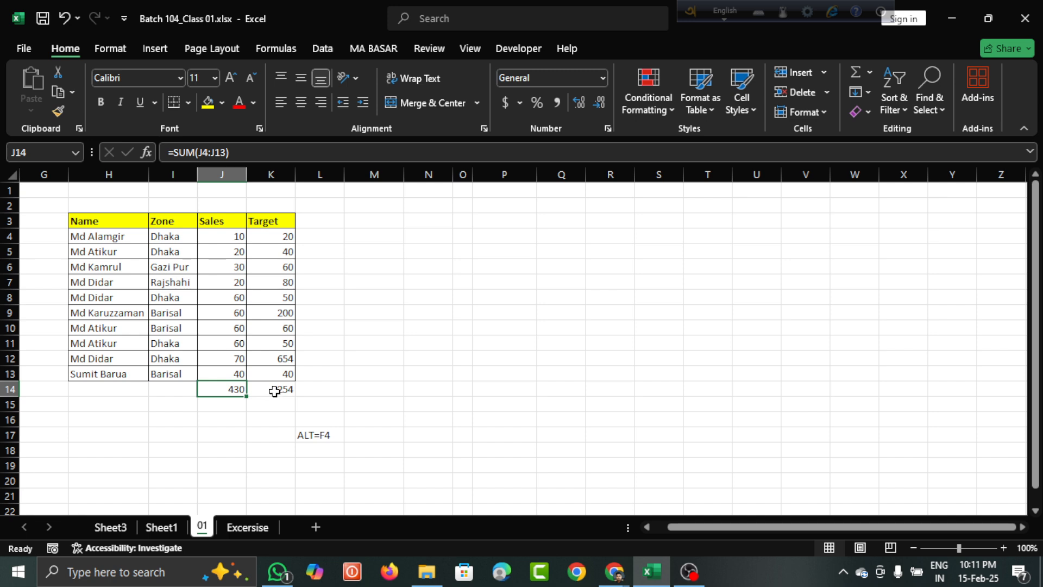
pyautogui.click(275, 389)
pyautogui.click(232, 391)
pyautogui.moveTo(84, 219); pyautogui.dragTo(280, 380)
pyautogui.hotkey('ctrl', 'c')
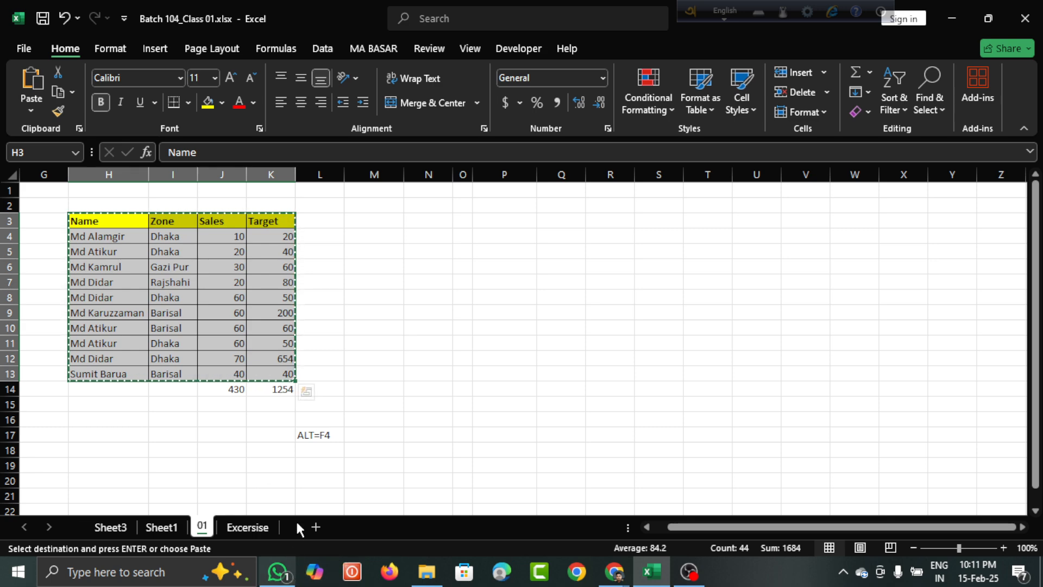
pyautogui.doubleClick(368, 354)
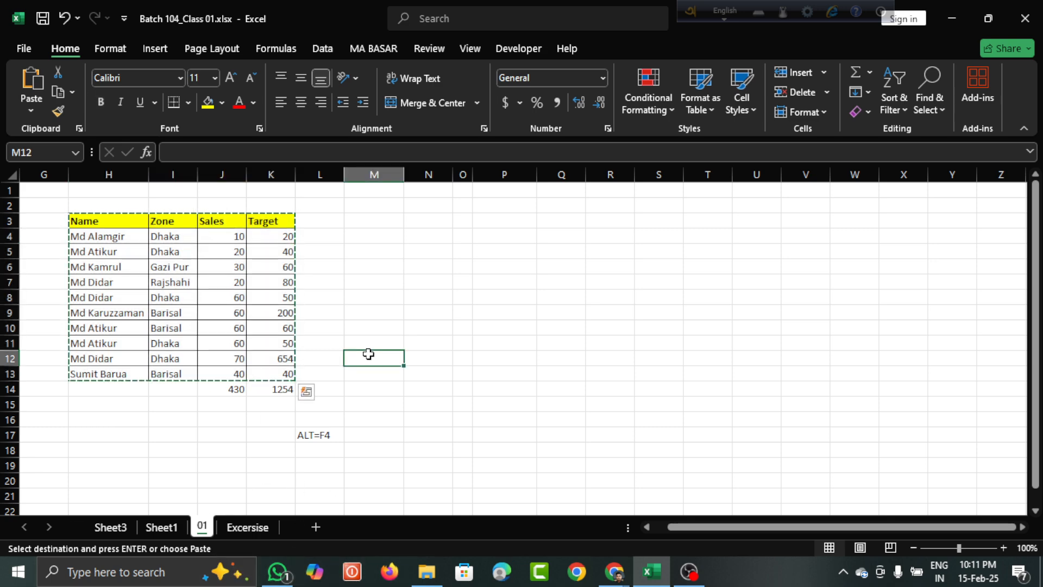
pyautogui.click(428, 291)
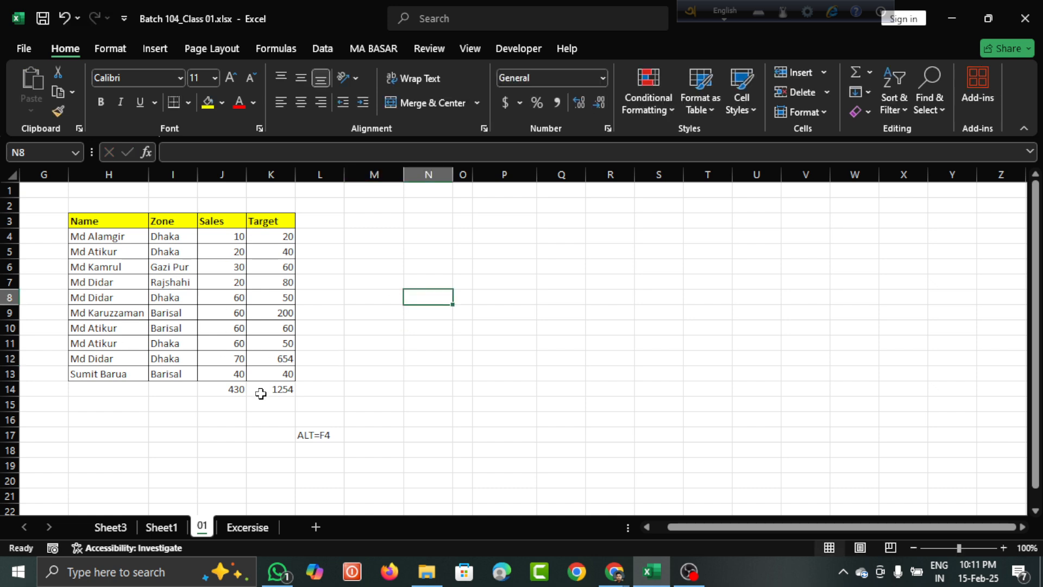
# Step: Capture a rectangular snip of the sales table and its totals row with the Snipping Tool
pyautogui.click(125, 578)
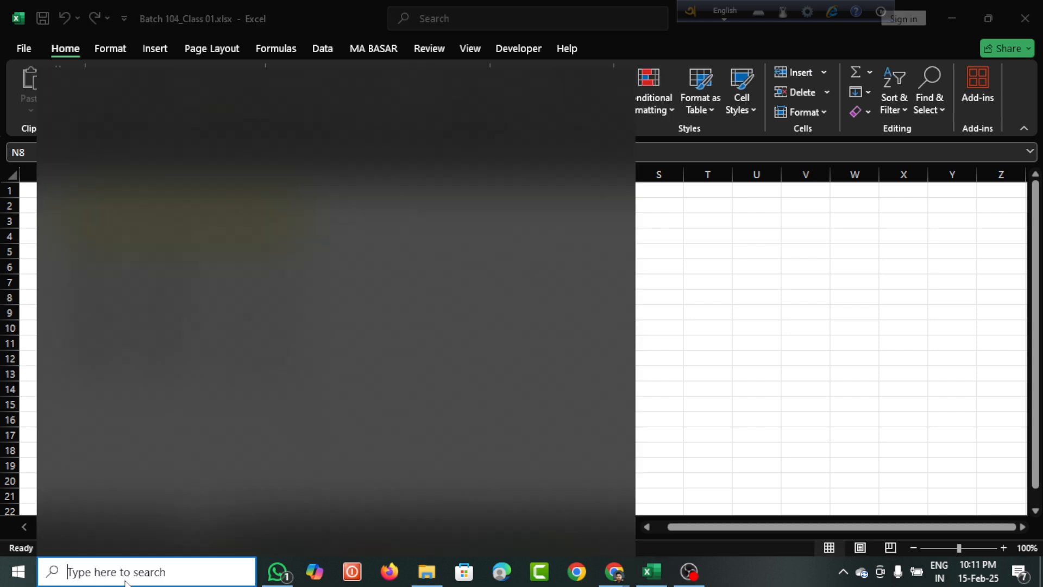
pyautogui.write('sn')
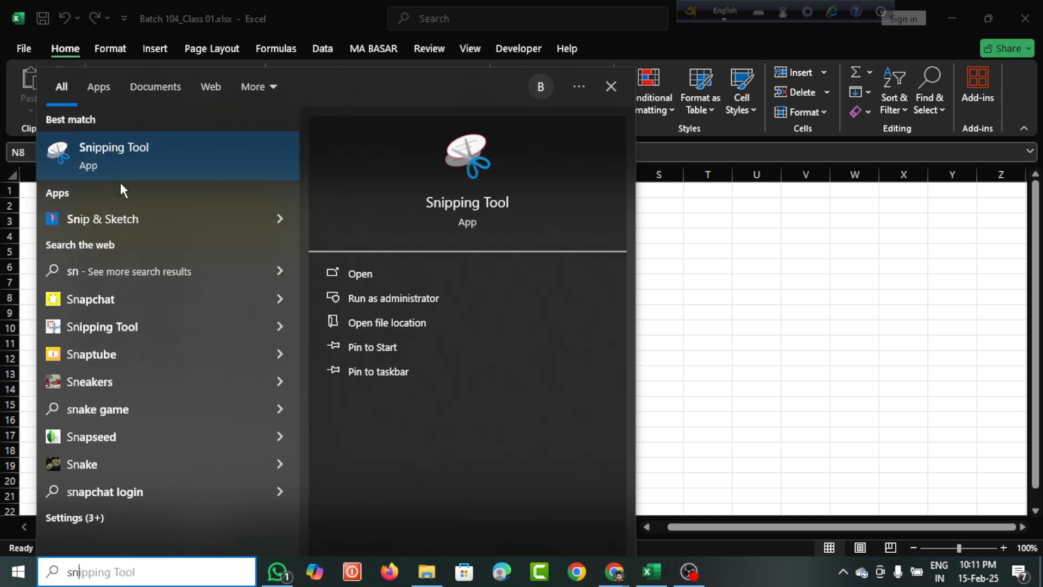
pyautogui.click(119, 157)
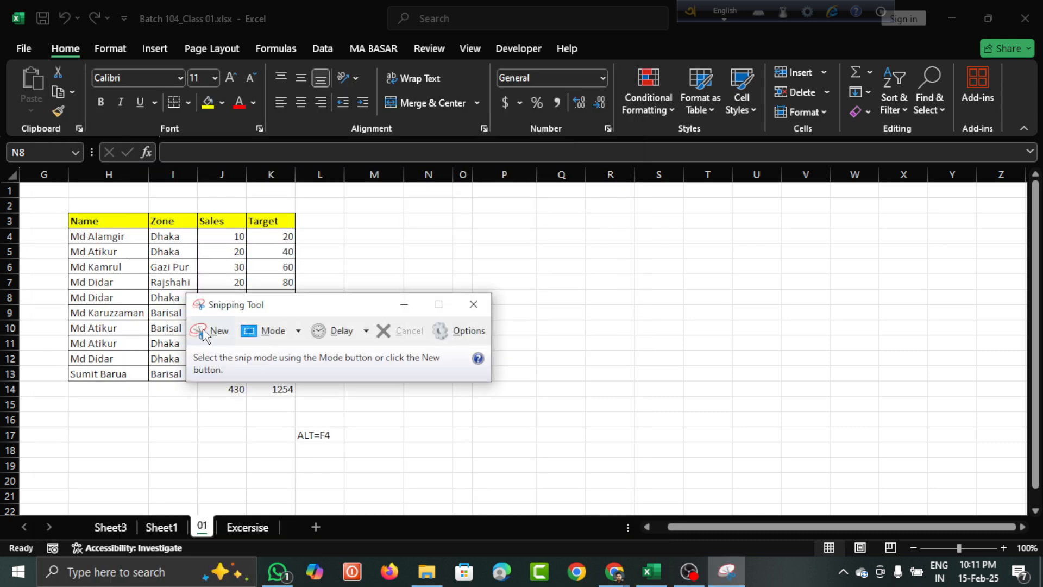
pyautogui.click(217, 332)
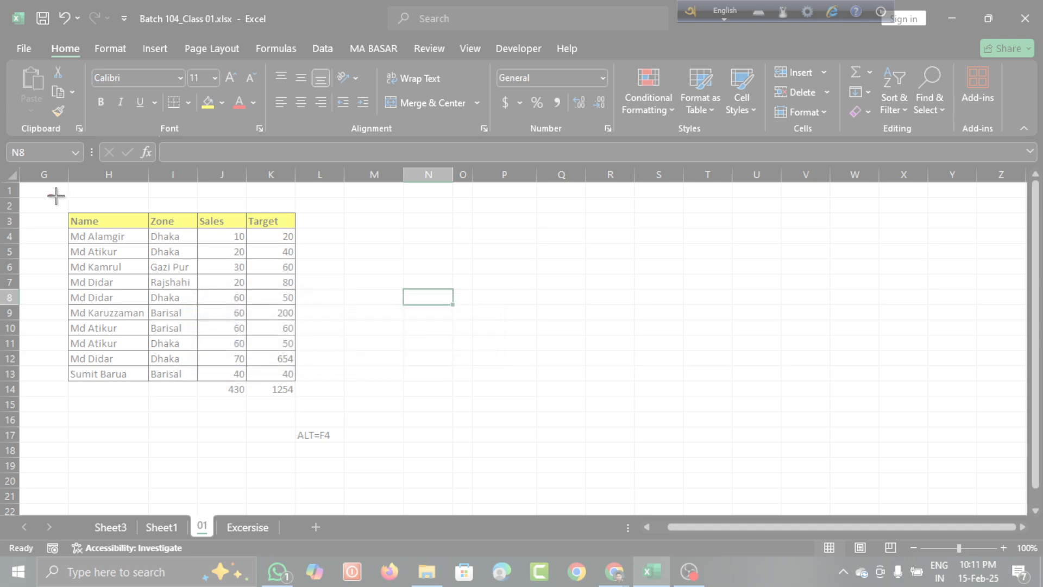
pyautogui.moveTo(48, 193); pyautogui.dragTo(322, 405)
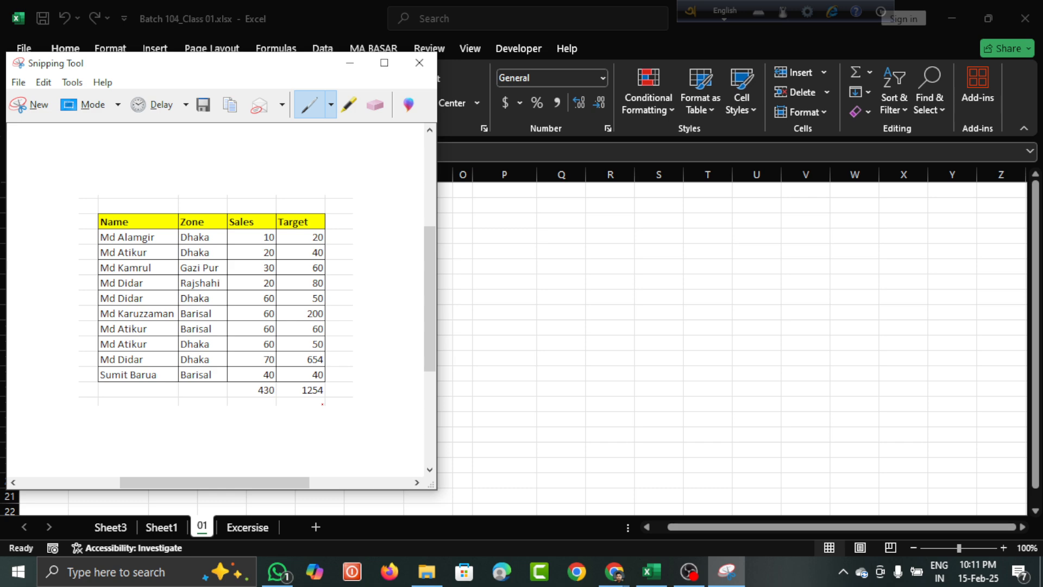
# Step: Try to share the table snip in the Microsoft Excel professional course Batch 104 WhatsApp chat, returning to the workbook
pyautogui.click(278, 572)
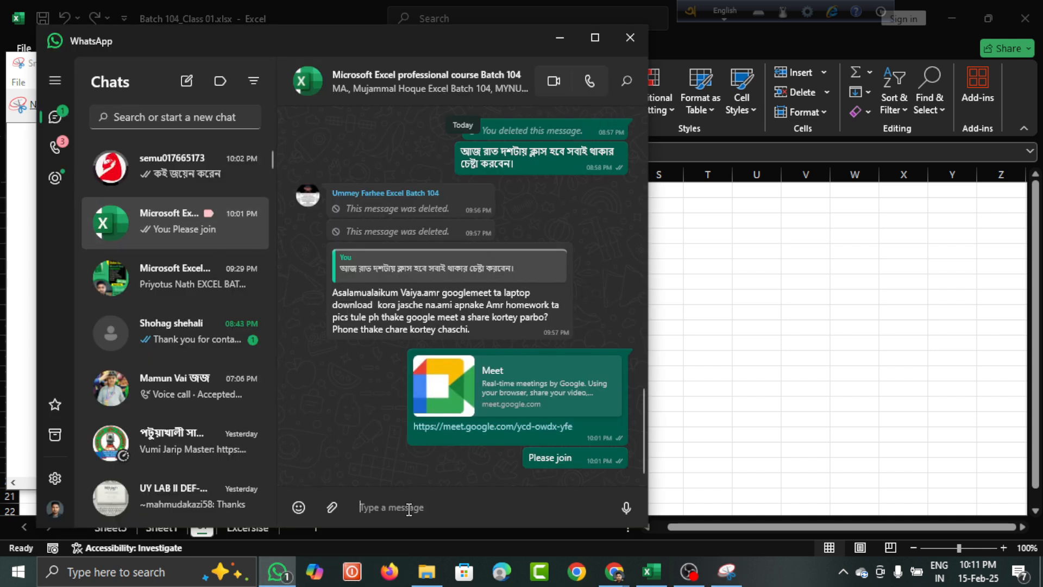
pyautogui.hotkey('ctrl', 'v')
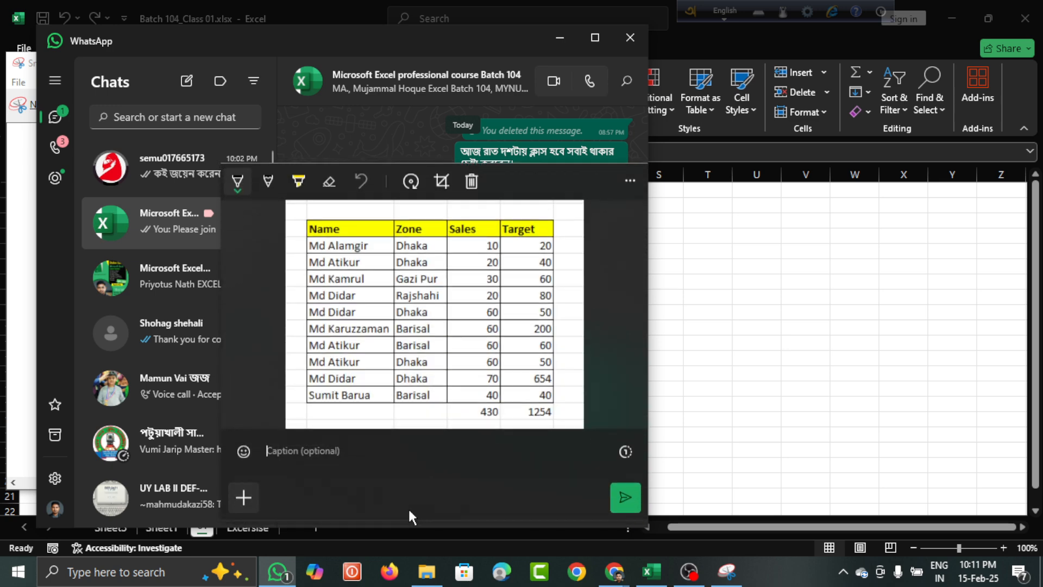
pyautogui.press('Escape')
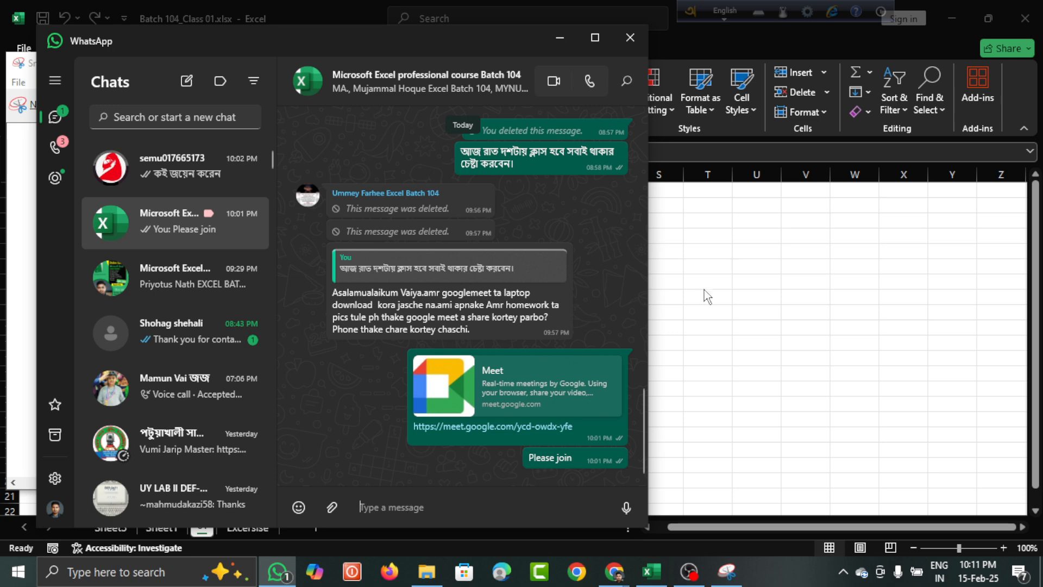
pyautogui.click(712, 334)
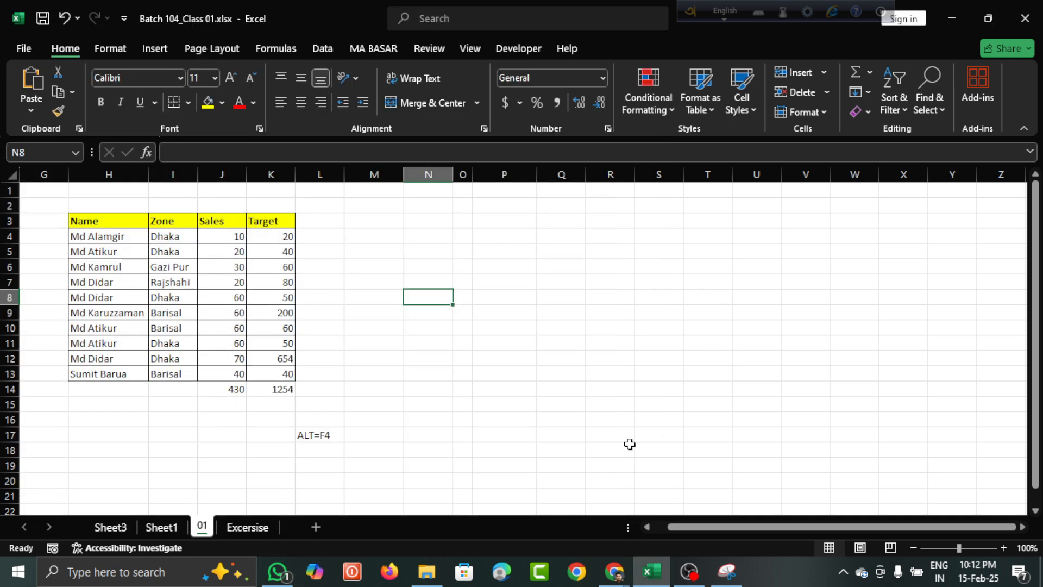
# Step: Switch to the Google Meet call in Chrome and stop presenting the screen
pyautogui.moveTo(614, 571)
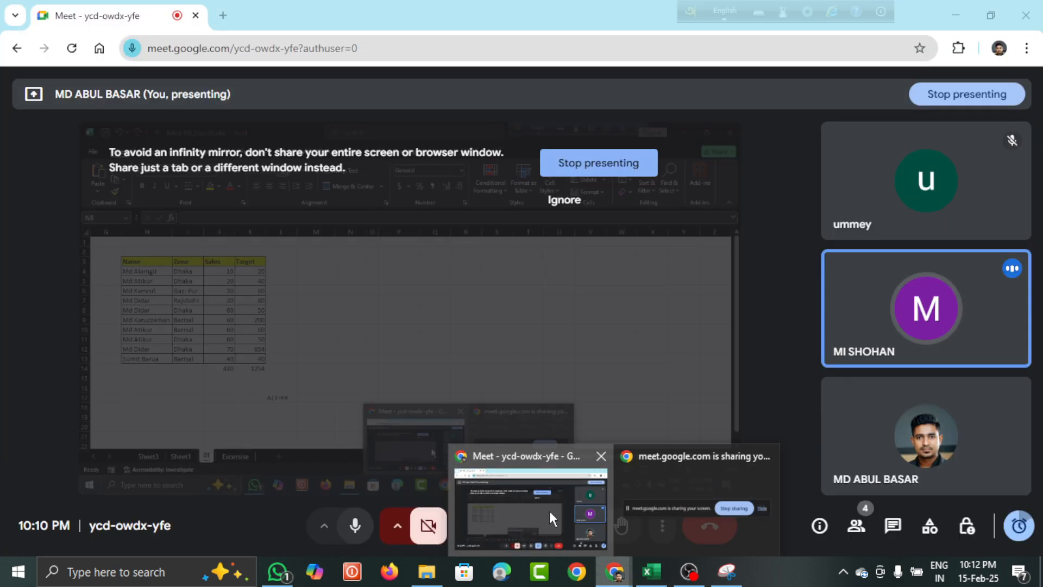
pyautogui.click(549, 511)
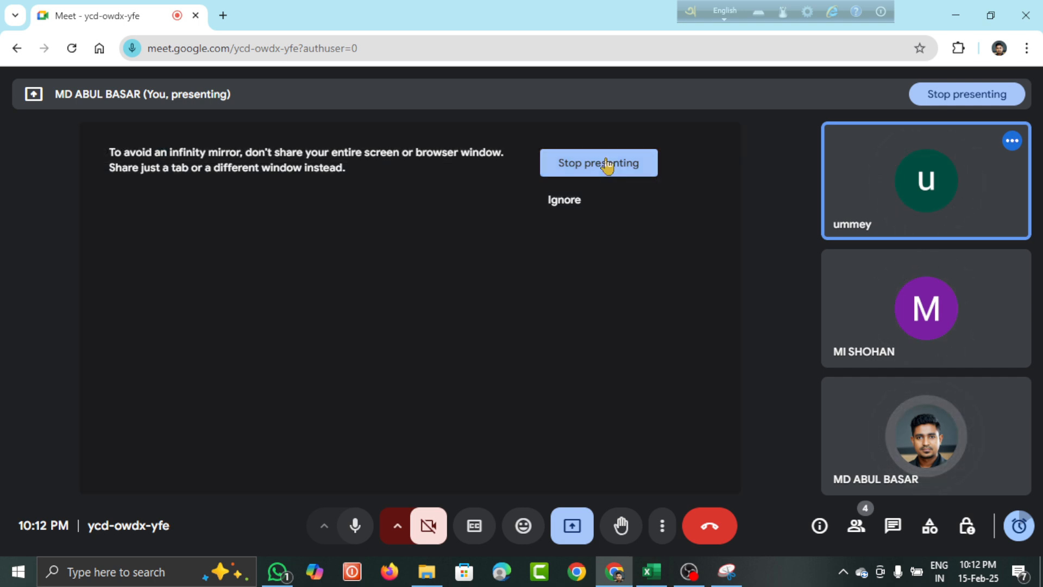
pyautogui.click(607, 163)
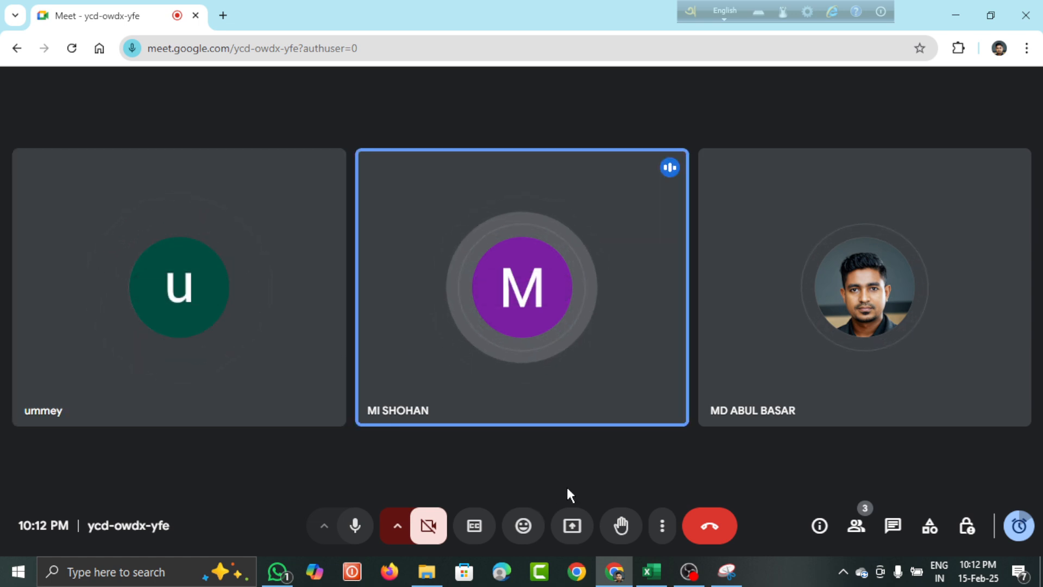
pyautogui.click(574, 526)
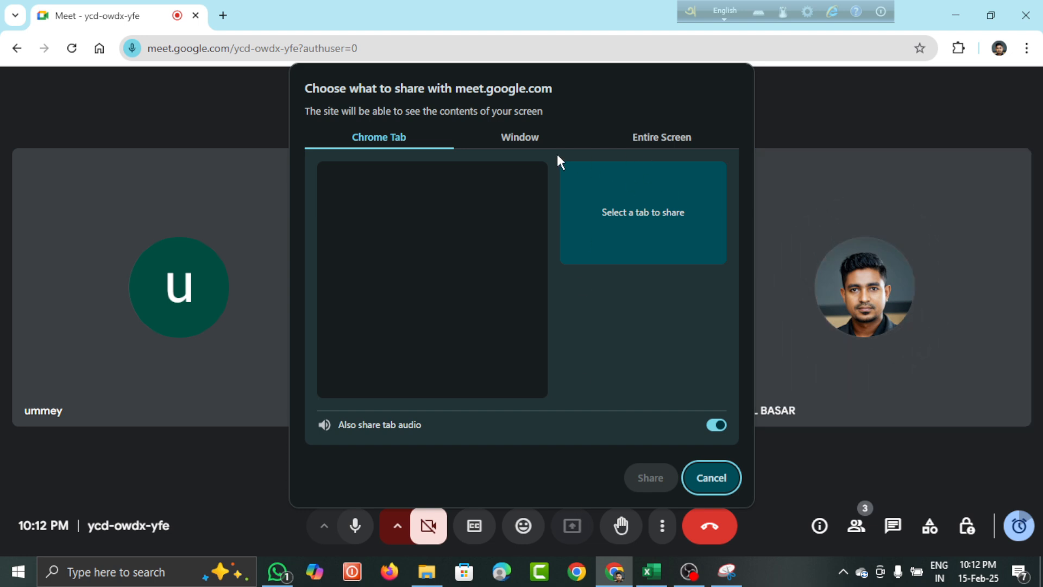
pyautogui.click(656, 140)
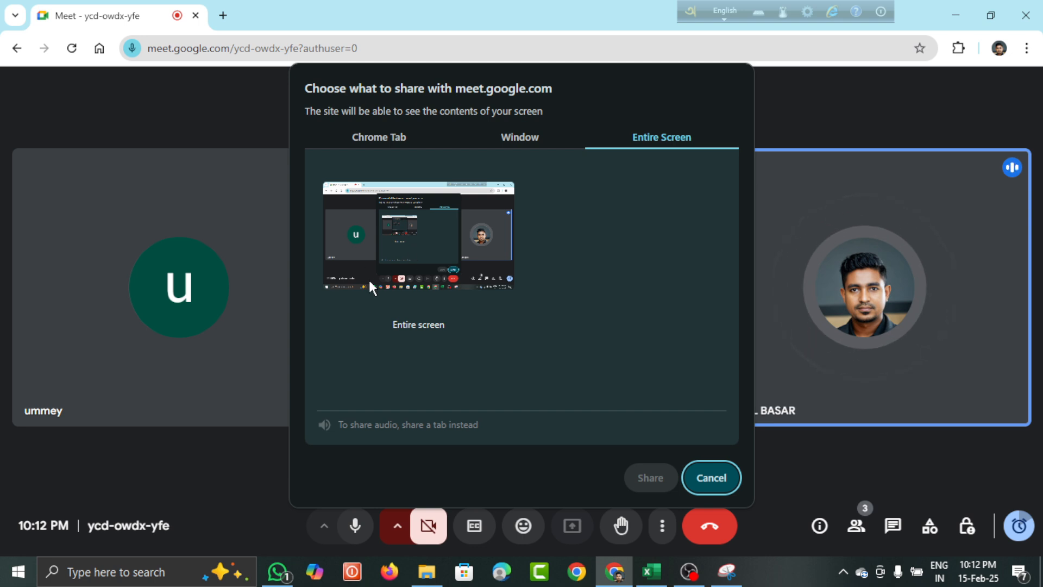
pyautogui.click(422, 229)
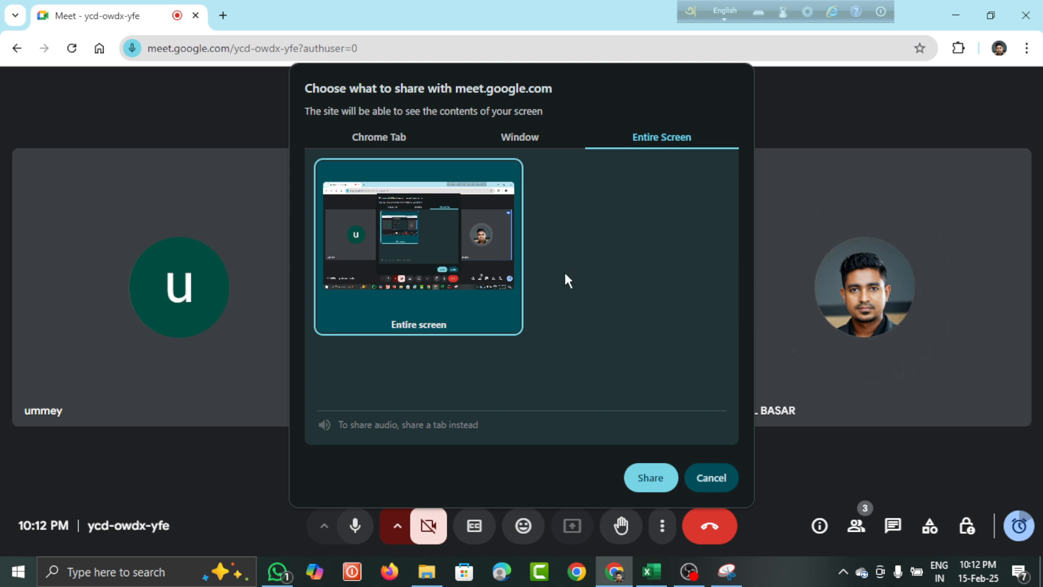
pyautogui.click(716, 478)
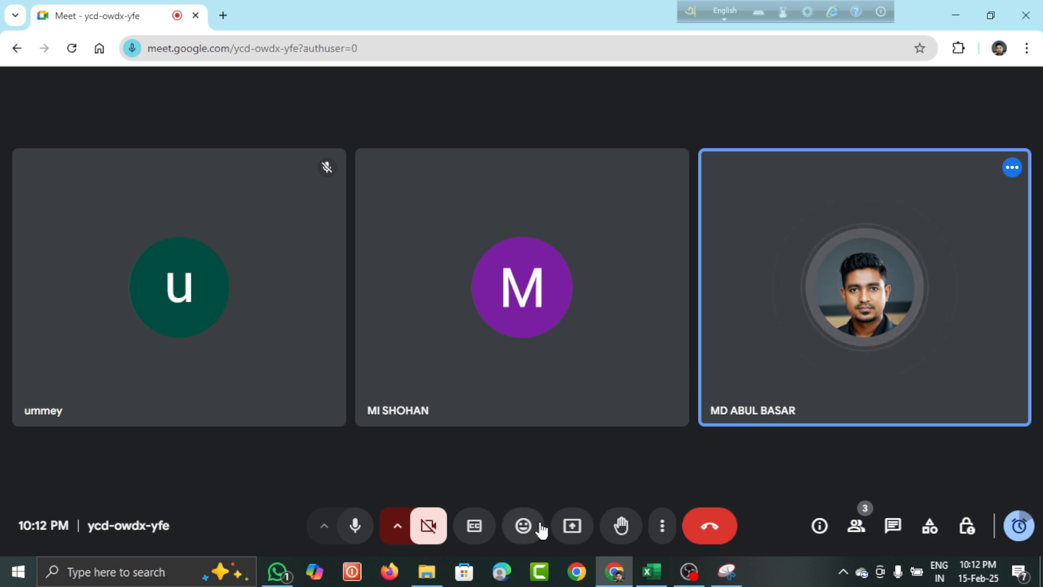
pyautogui.click(572, 525)
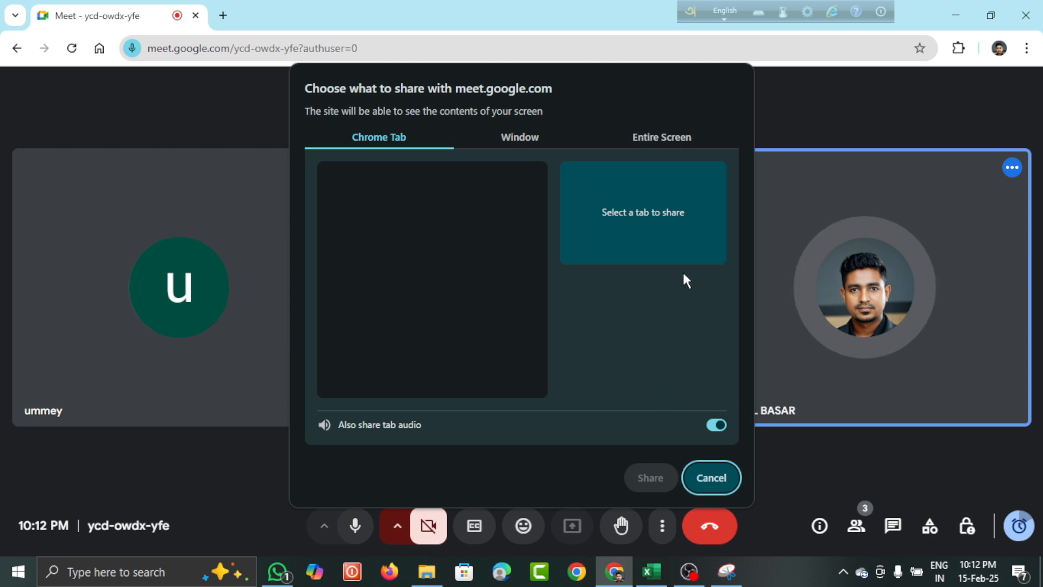
pyautogui.click(673, 143)
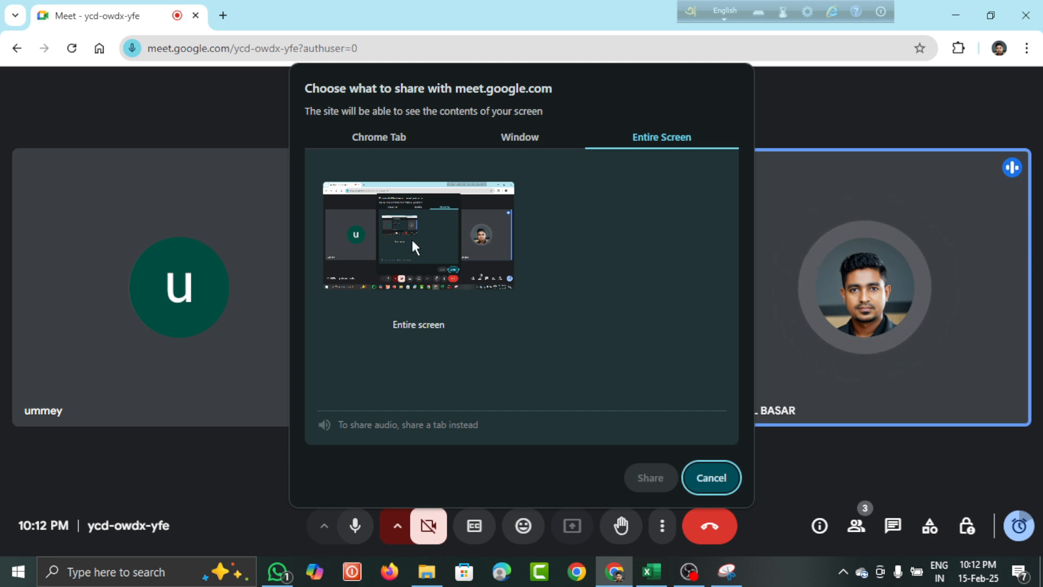
pyautogui.click(419, 275)
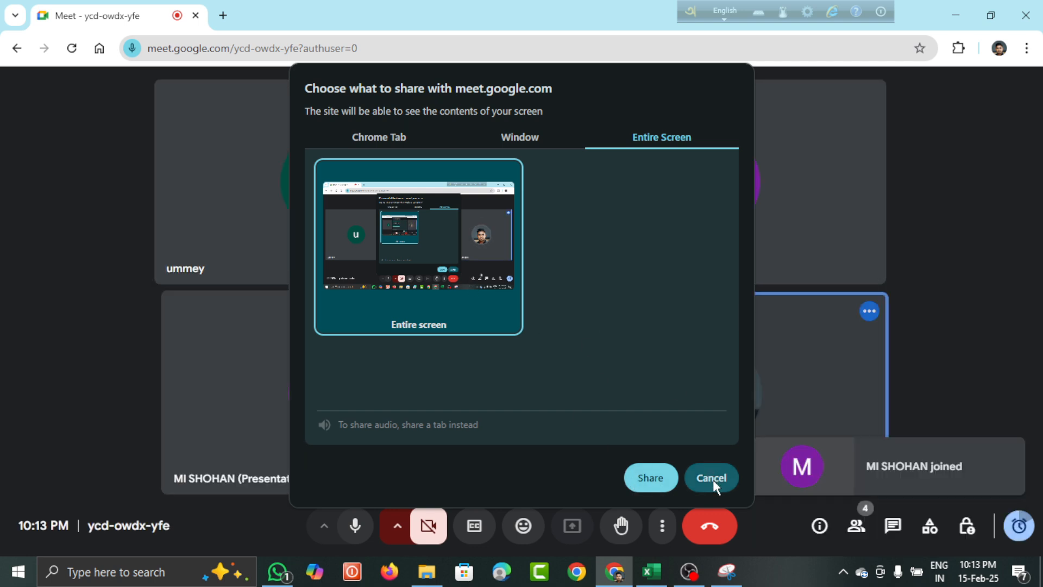
pyautogui.click(713, 479)
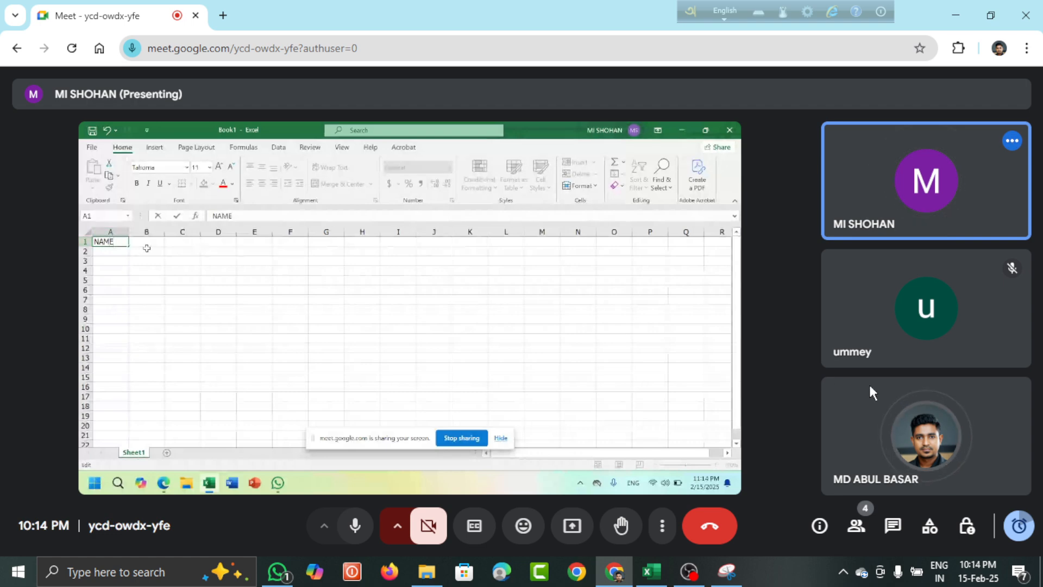
# Step: Compare the table snip in the Snipping Tool with the participant's shared spreadsheet, and minimize the snip window
pyautogui.click(741, 580)
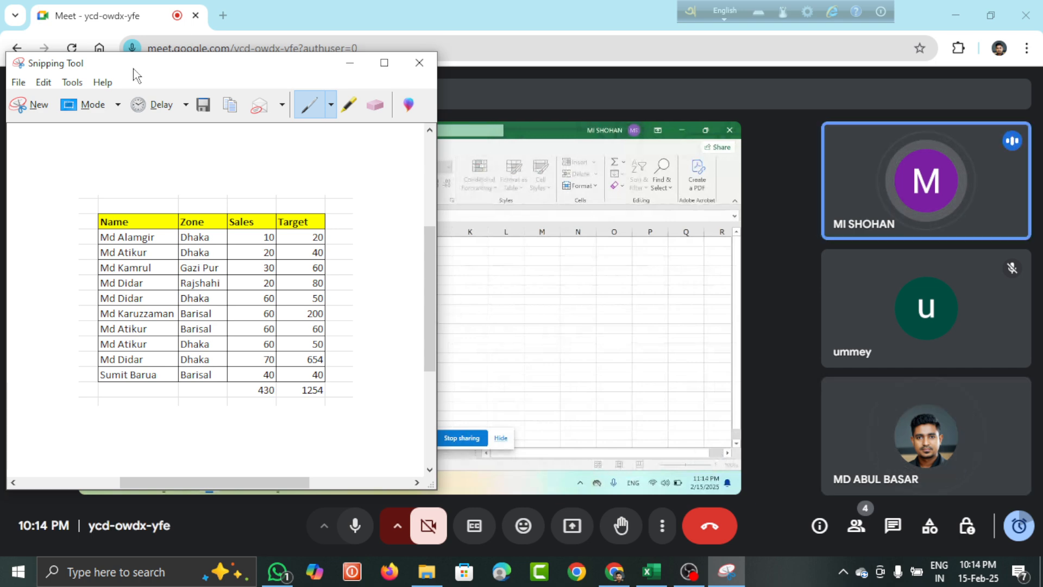
pyautogui.moveTo(134, 71); pyautogui.dragTo(563, 125)
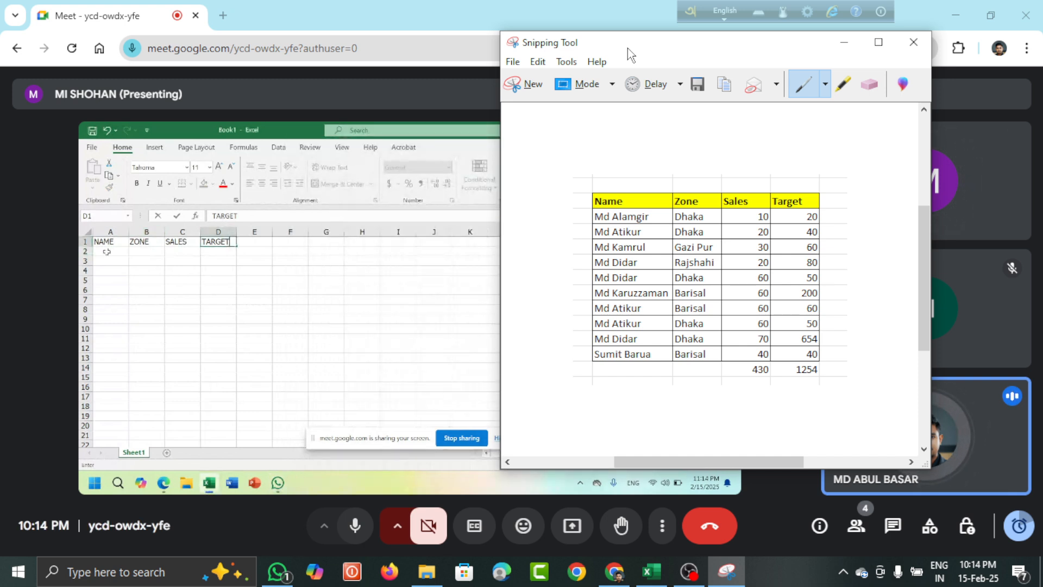
pyautogui.click(844, 41)
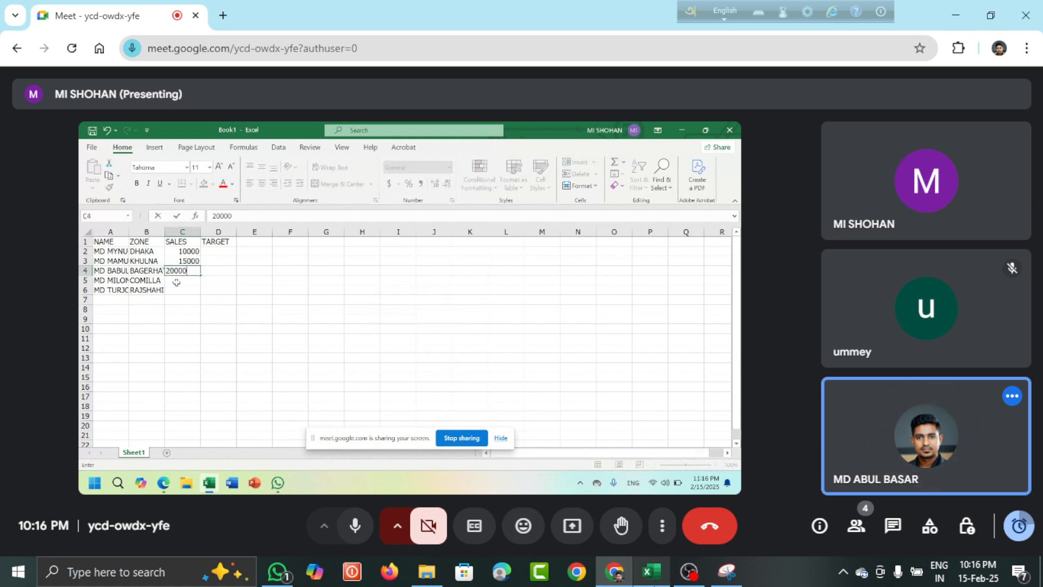
# Step: Switch to the Excel workbook Batch 104_Class 01.xlsx and enter the formula =K4/J4 in cell L4
pyautogui.click(652, 573)
pyautogui.click(330, 237)
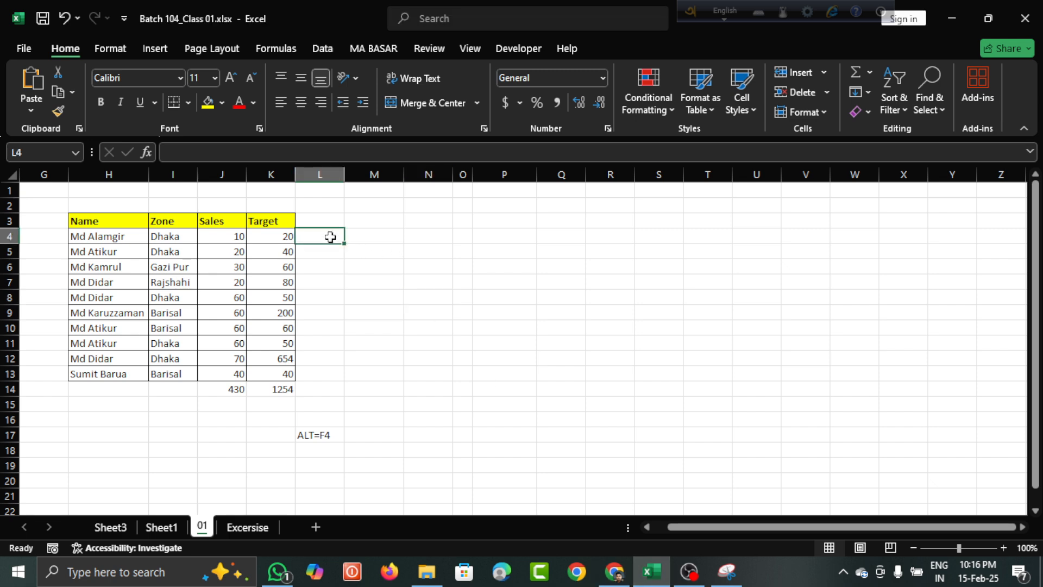
pyautogui.write('=')
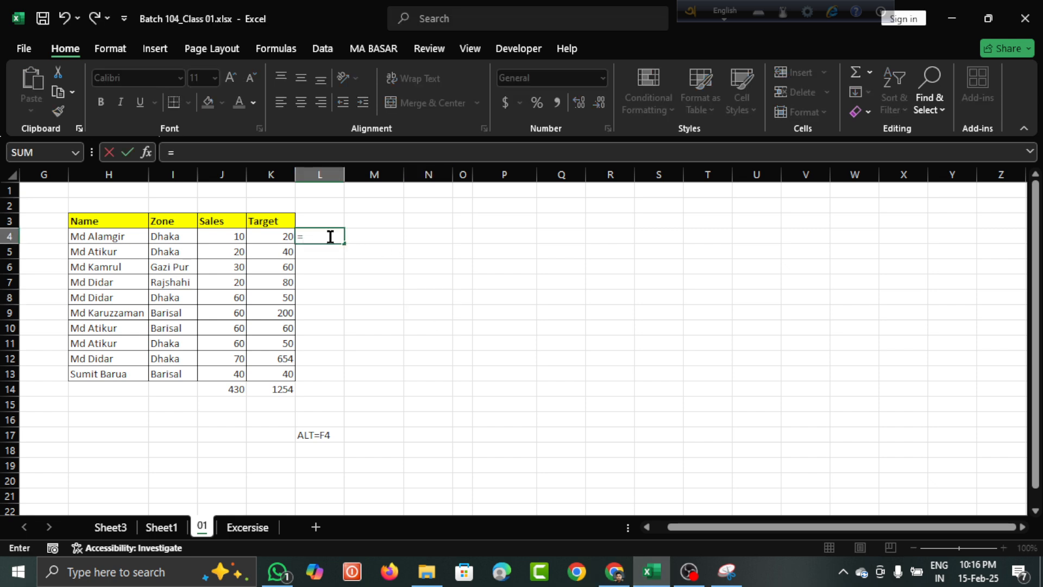
pyautogui.click(282, 237)
pyautogui.write('/')
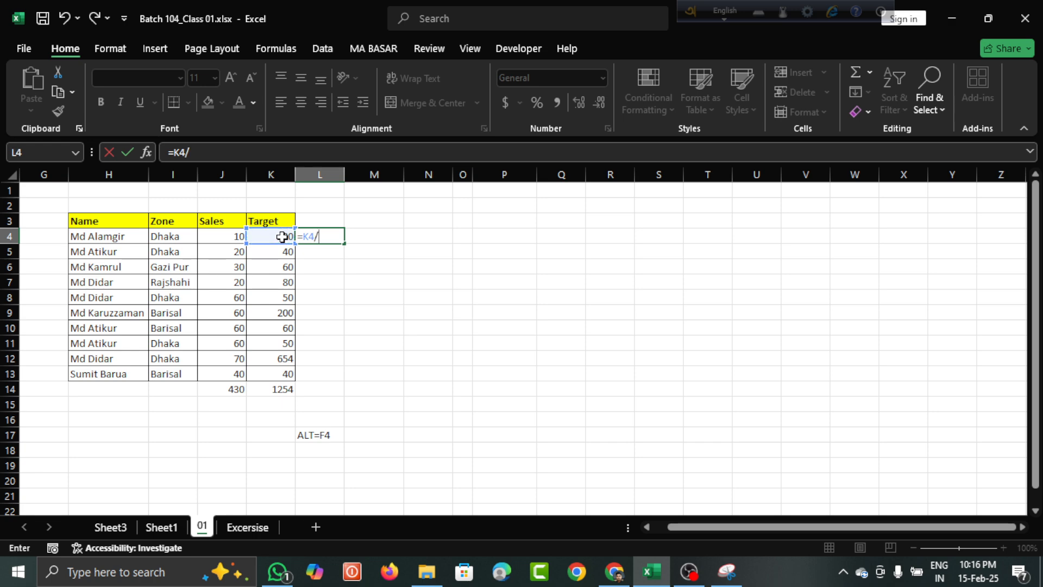
pyautogui.click(236, 236)
pyautogui.press('Return')
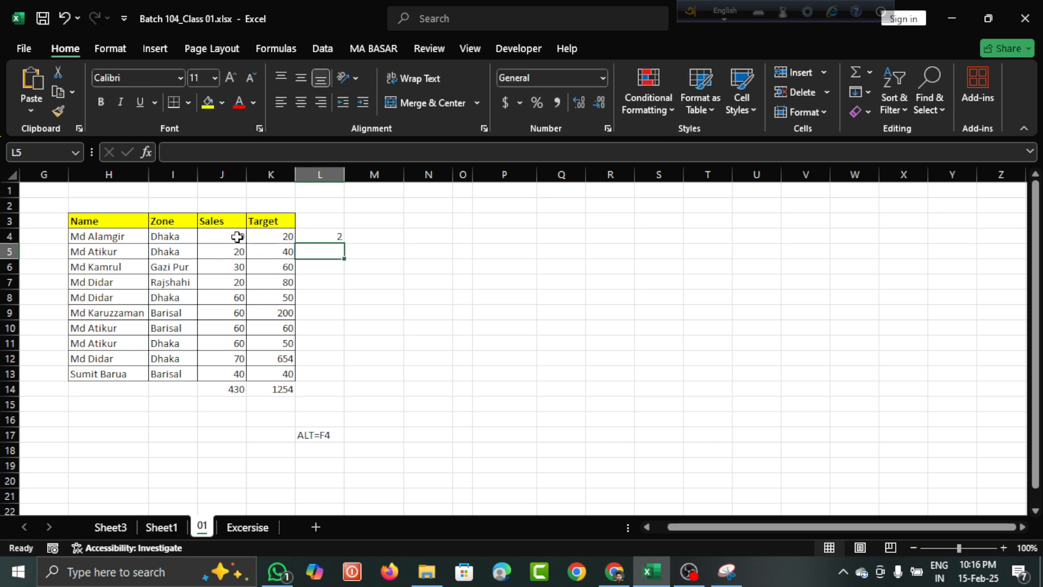
# Step: Replace the formula in cell L4 with the plain value 2 and format the cell as a percentage
pyautogui.click(332, 234)
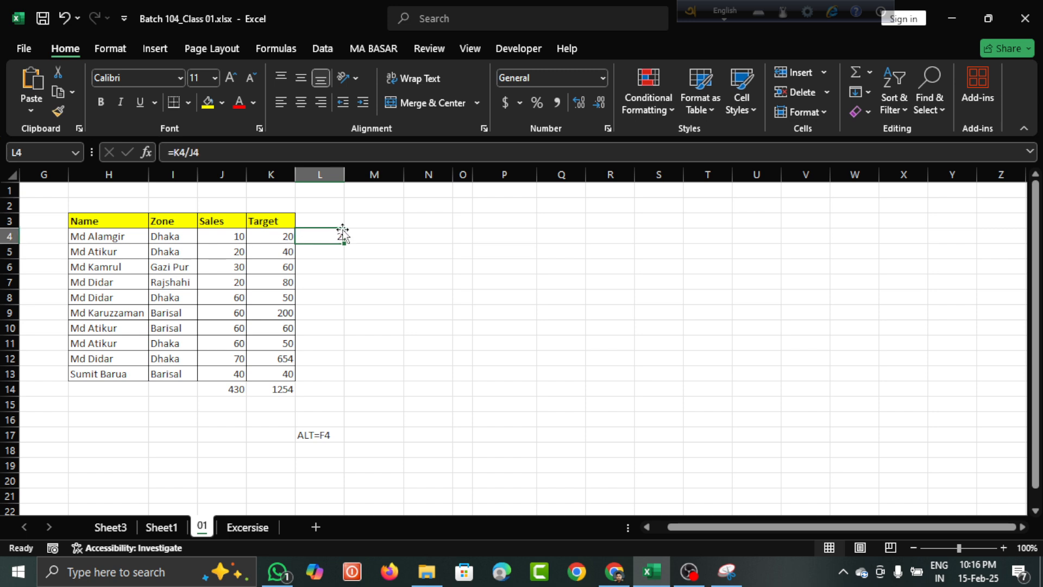
pyautogui.doubleClick(338, 239)
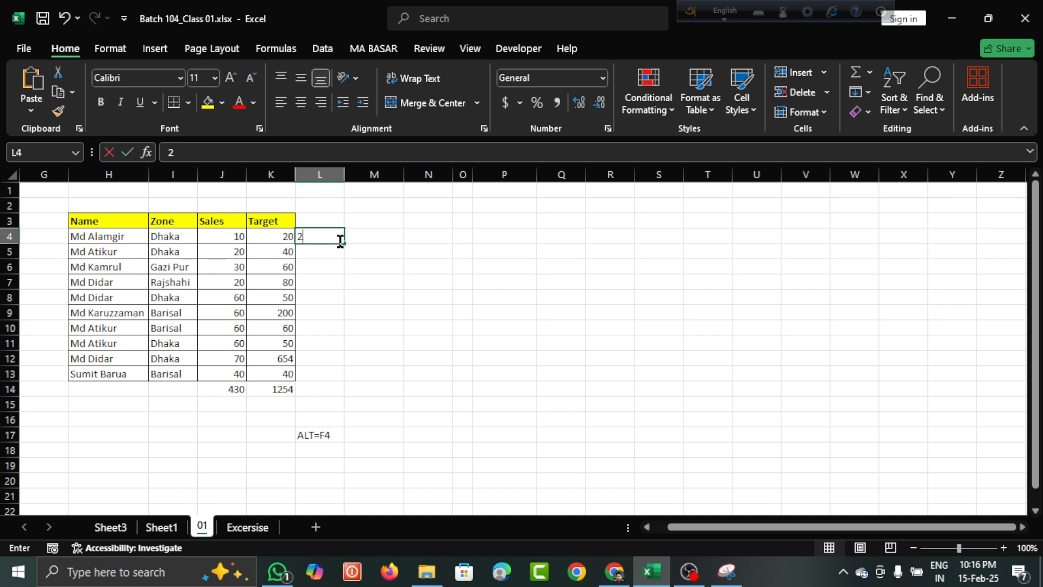
pyautogui.press('Return')
pyautogui.click(334, 233)
pyautogui.click(537, 104)
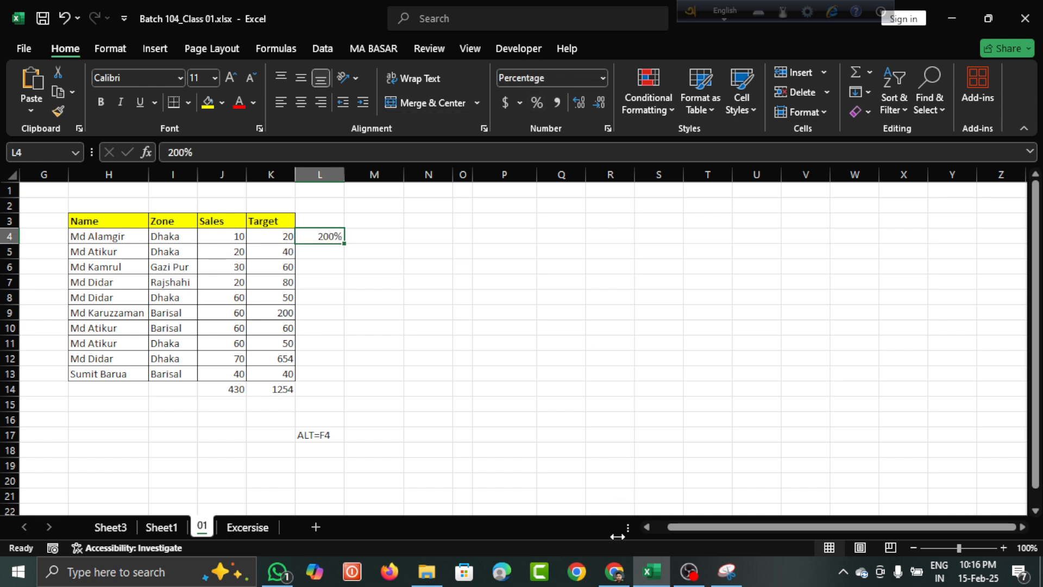
# Step: Switch to the Google Meet call, mute the microphone, and return to the Excel workbook Batch 104_Class 01.xlsx
pyautogui.click(614, 571)
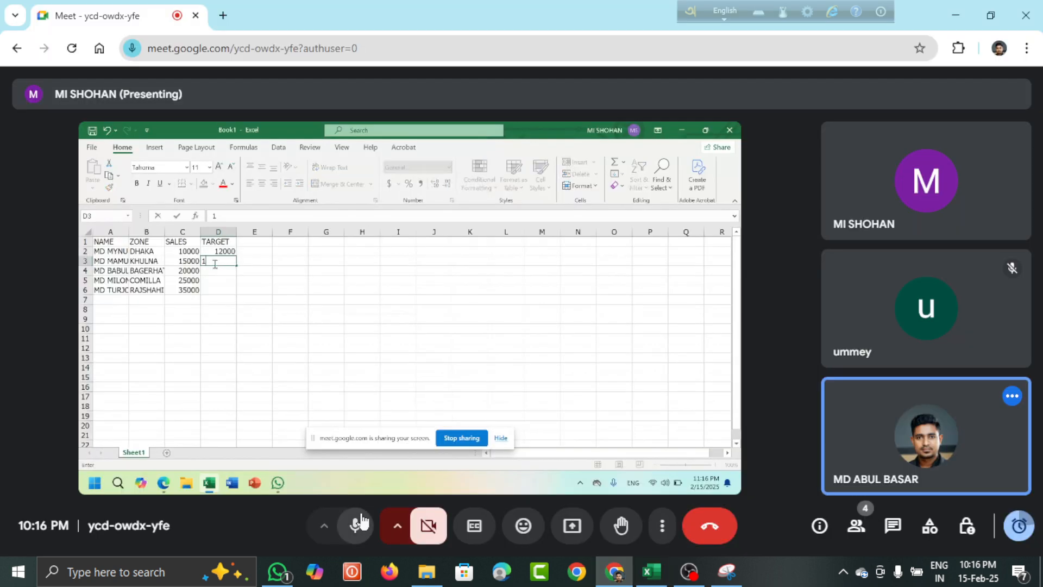
pyautogui.click(355, 525)
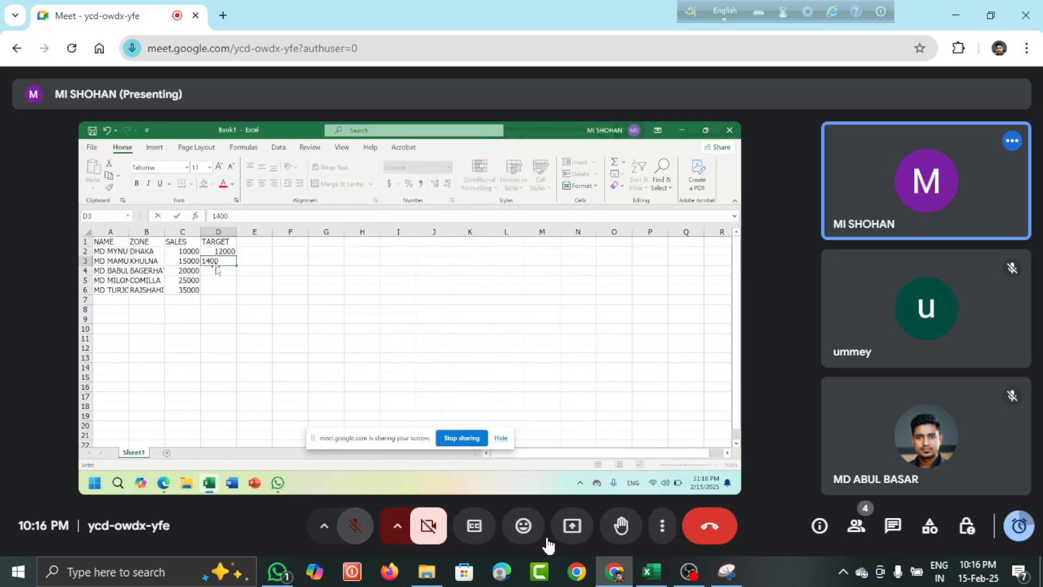
pyautogui.click(613, 575)
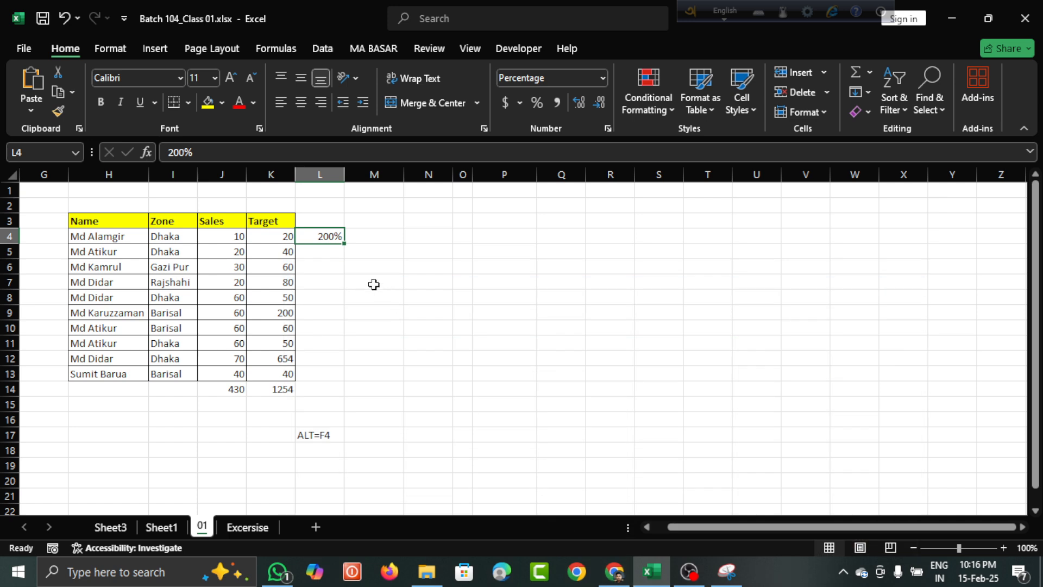
# Step: Change the value in cell L4 to 2%
pyautogui.press('BackSpace')
pyautogui.press('BackSpace')
pyautogui.press('Return')
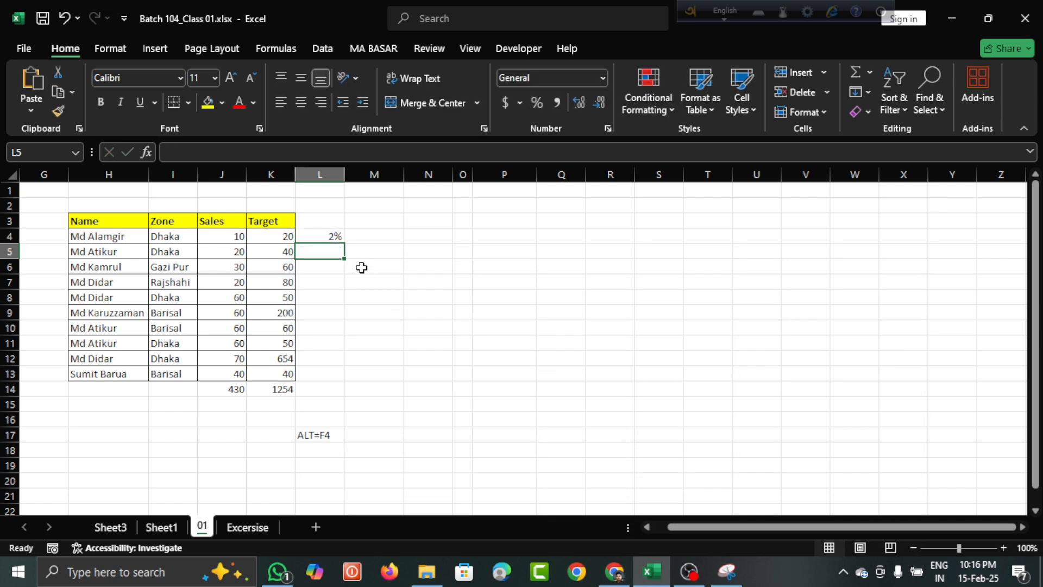
# Step: Enter the formula =K4/J4 in cell L4 and fill it down through cell L13
pyautogui.click(325, 237)
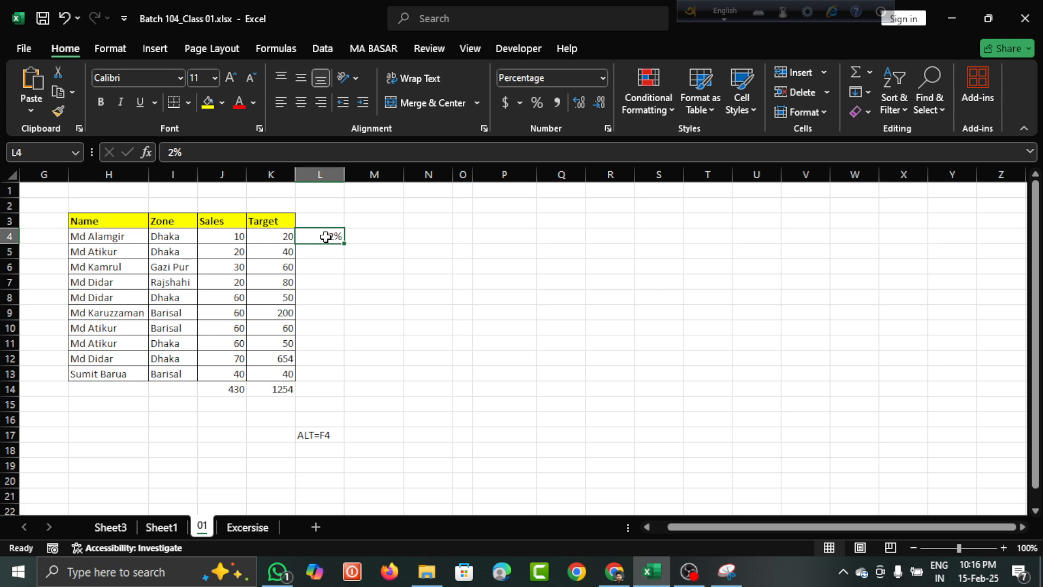
pyautogui.write('=')
pyautogui.click(280, 238)
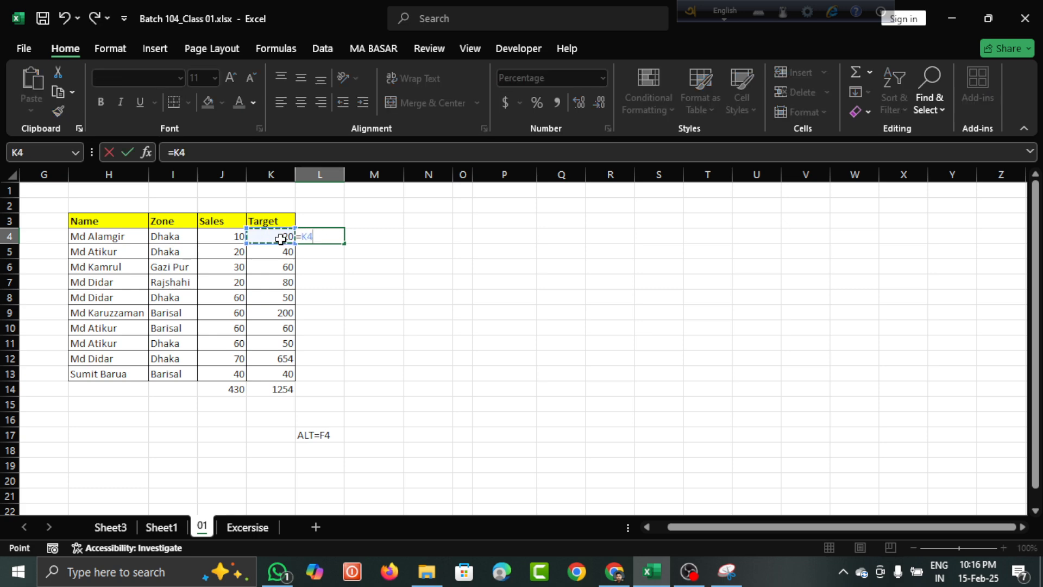
pyautogui.write('/')
pyautogui.click(229, 237)
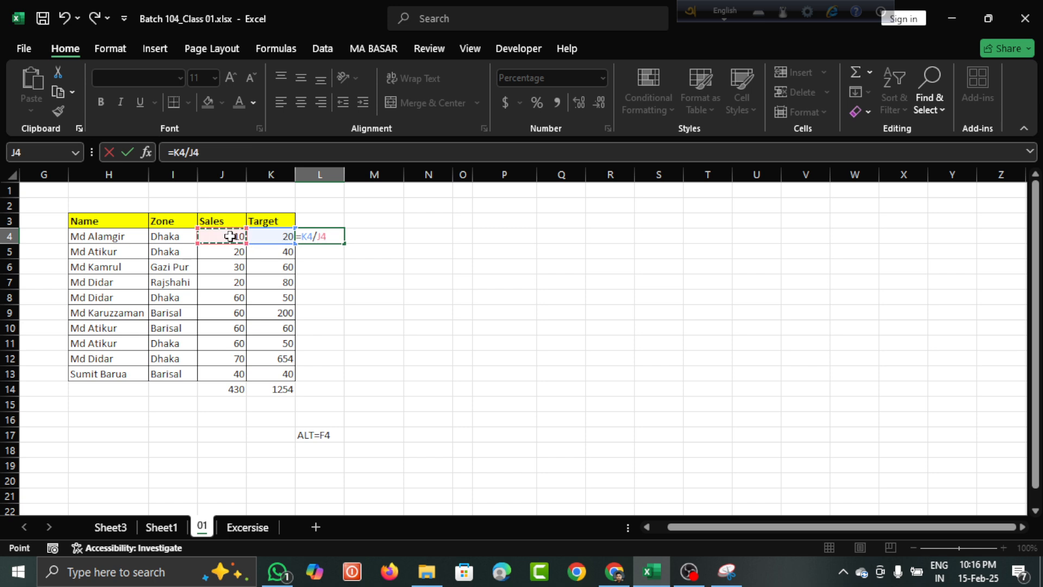
pyautogui.press('Return')
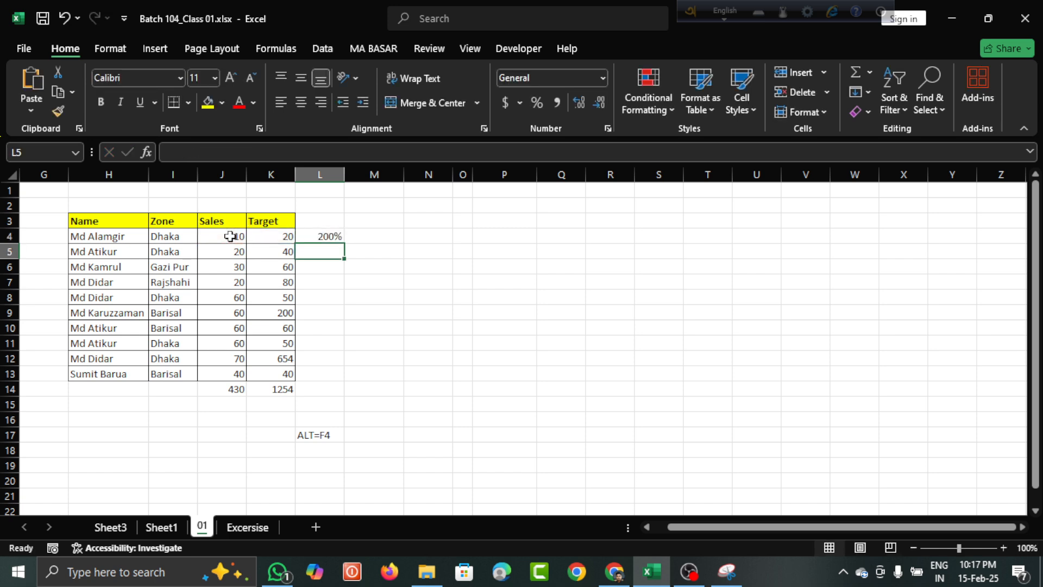
pyautogui.click(328, 237)
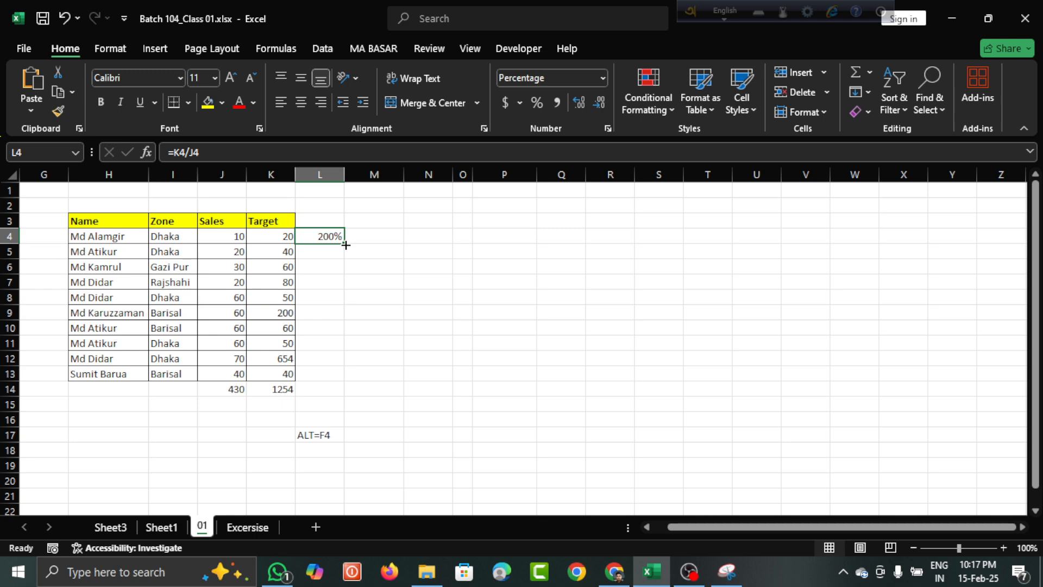
pyautogui.doubleClick(346, 244)
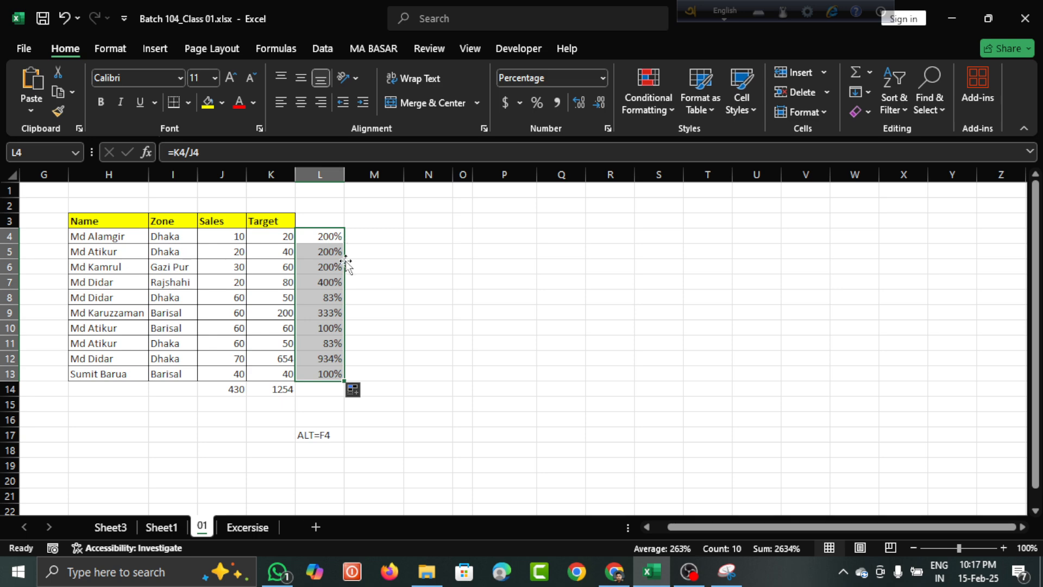
# Step: Switch to the Google Meet call and toggle the microphone while following the participant's shared table, leaving it unmuted at the end
pyautogui.click(613, 571)
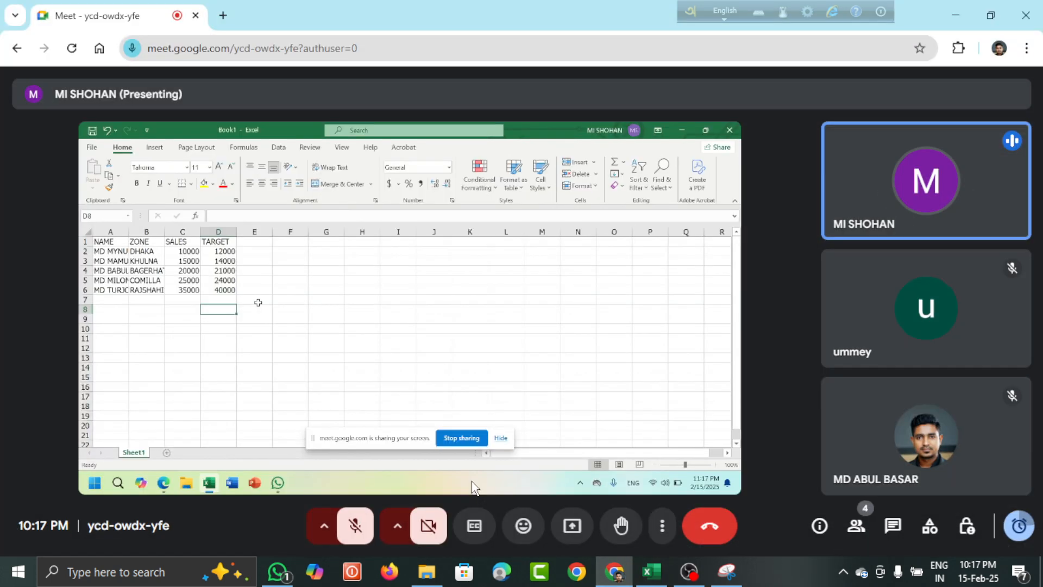
pyautogui.click(358, 528)
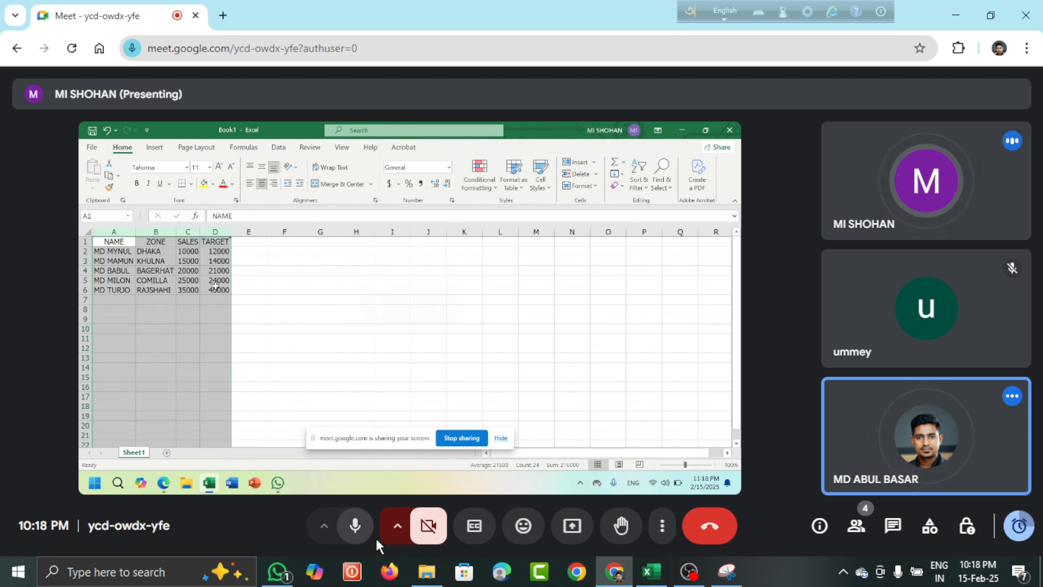
pyautogui.click(360, 539)
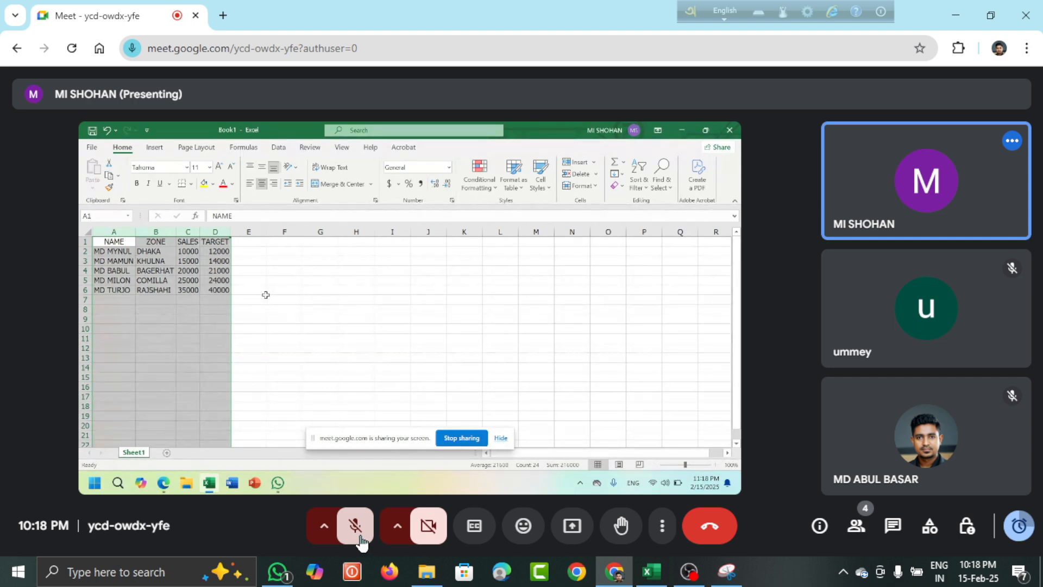
pyautogui.click(360, 539)
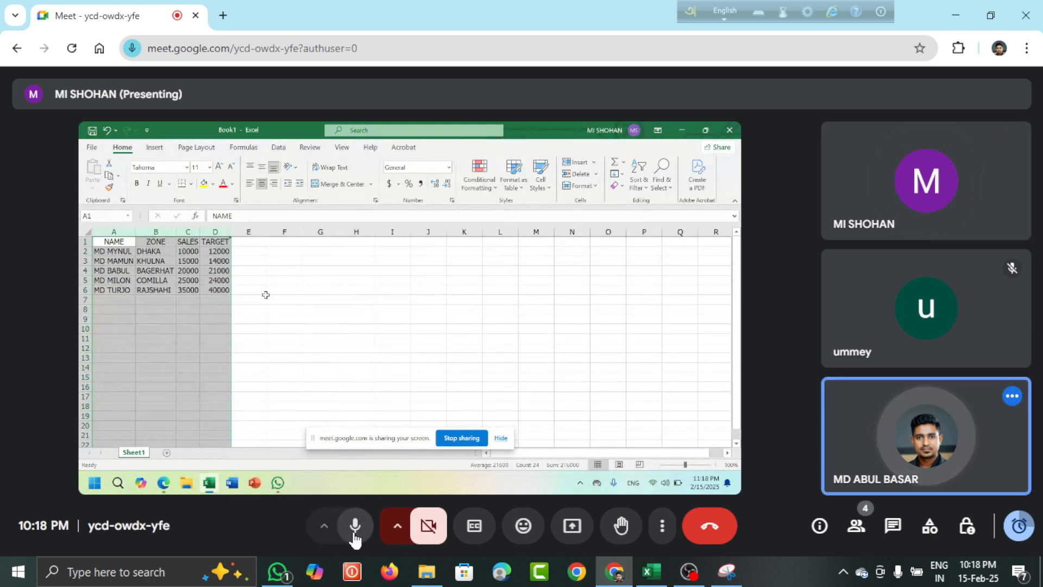
pyautogui.click(355, 537)
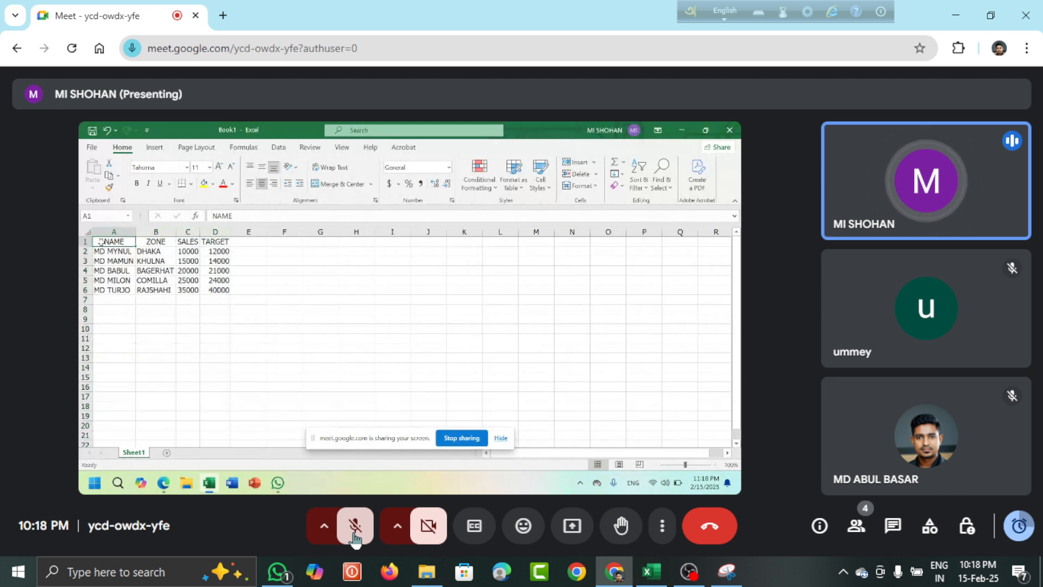
pyautogui.click(354, 529)
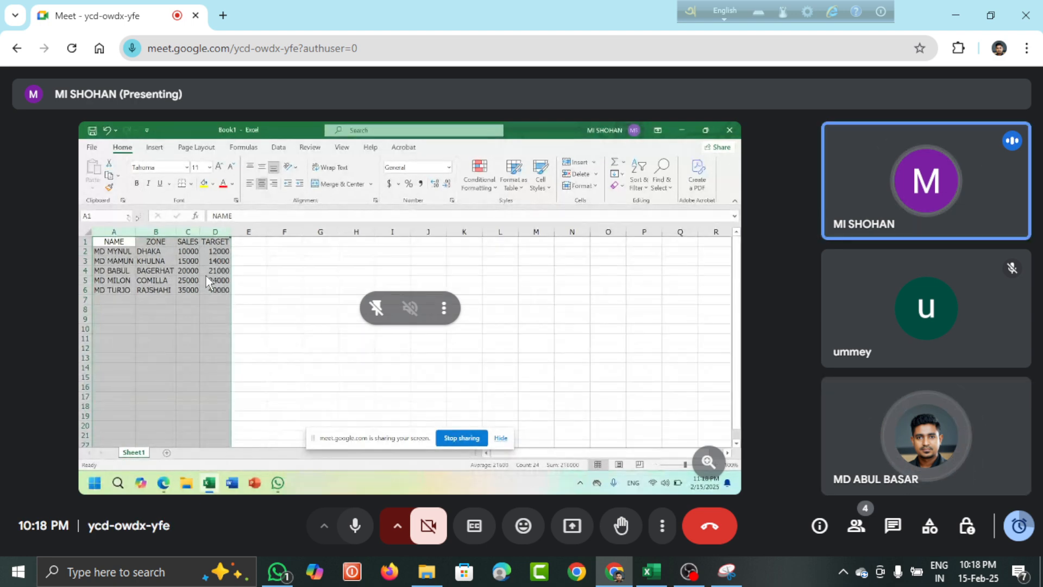
pyautogui.click(354, 525)
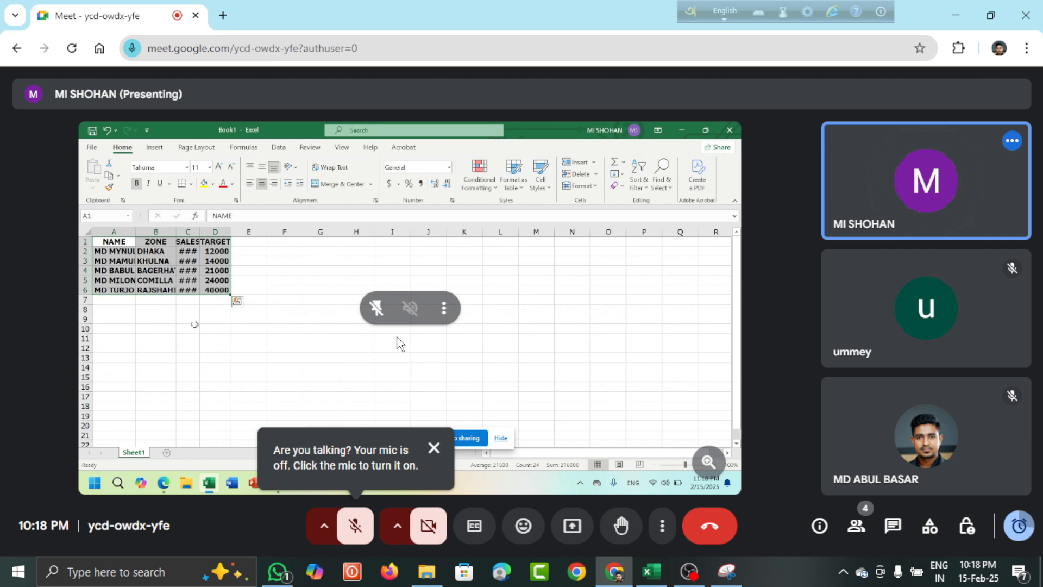
pyautogui.click(356, 522)
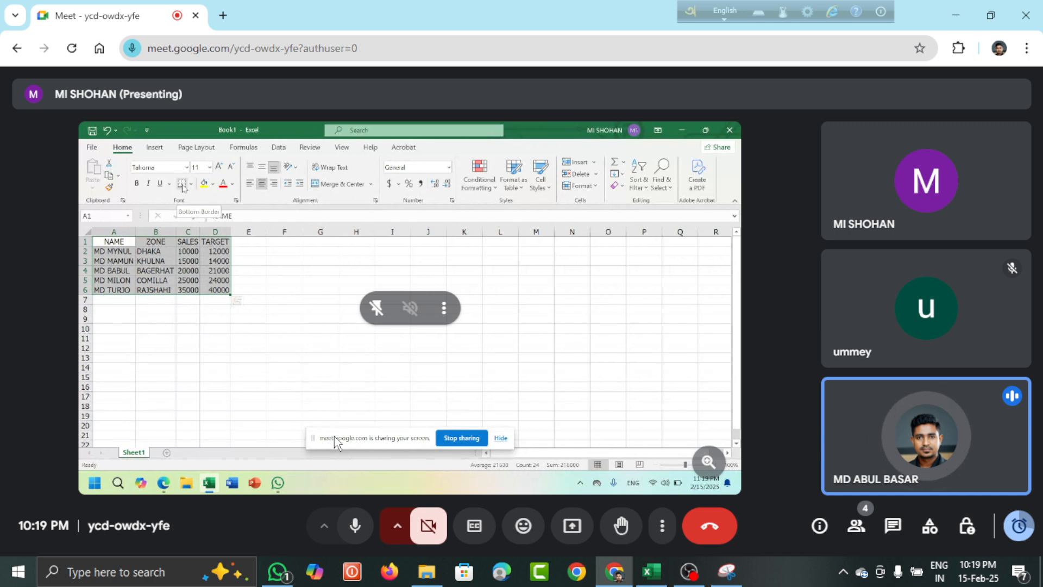
pyautogui.click(357, 521)
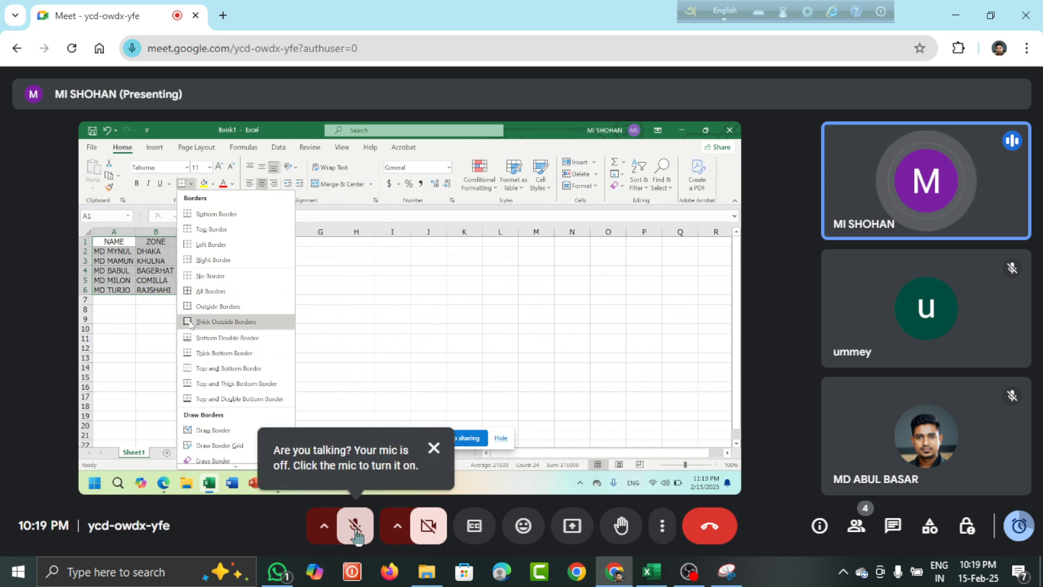
pyautogui.click(355, 525)
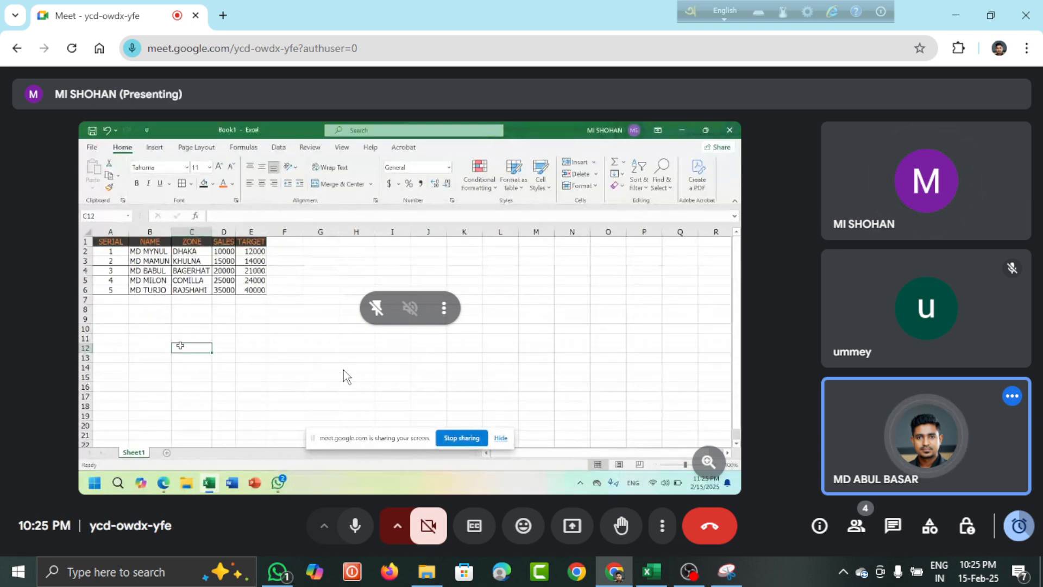
pyautogui.moveTo(849, 356)
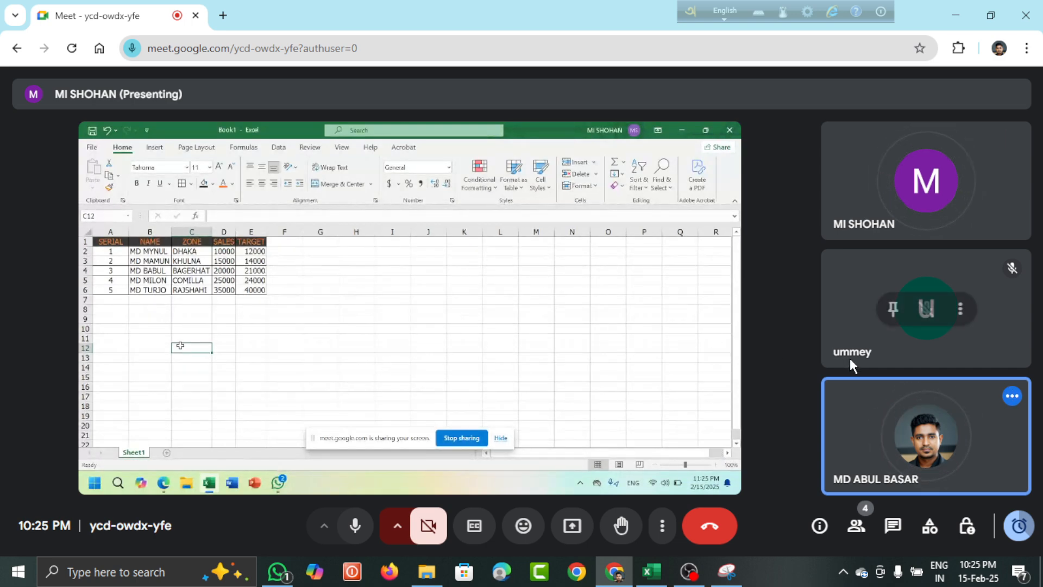
pyautogui.moveTo(575, 359)
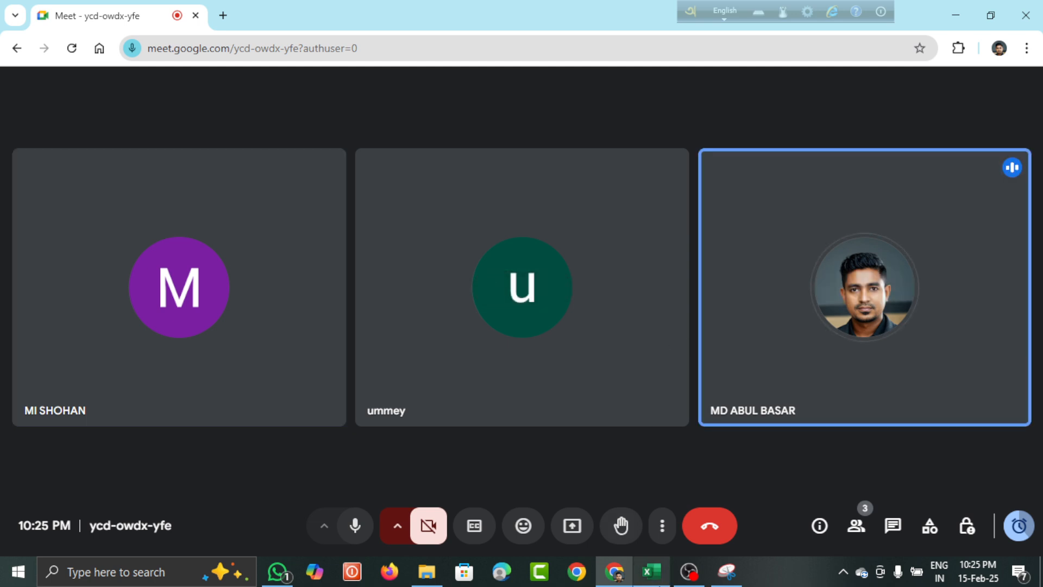
pyautogui.moveTo(653, 582)
pyautogui.click(643, 535)
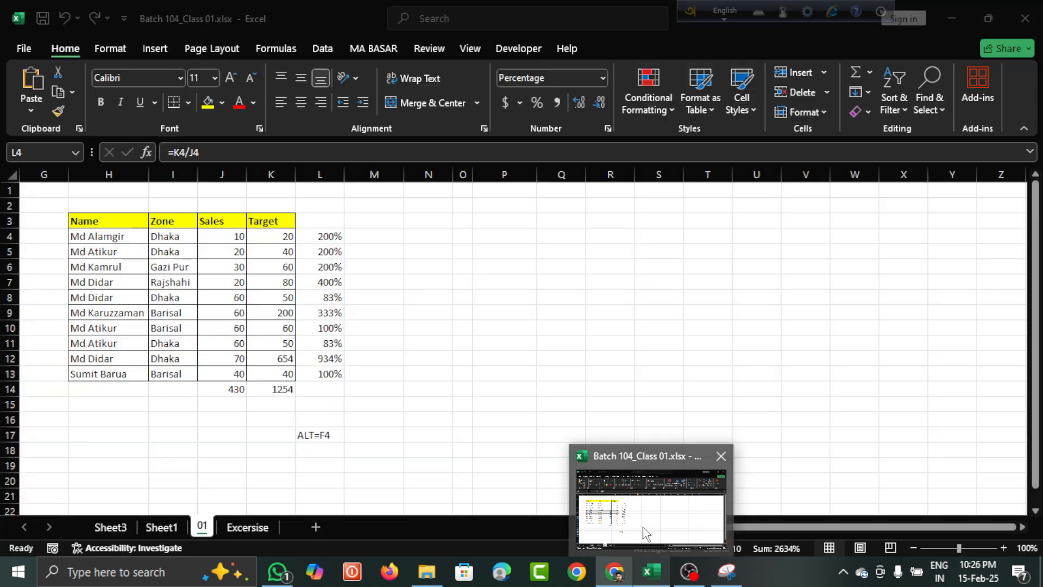
pyautogui.click(652, 572)
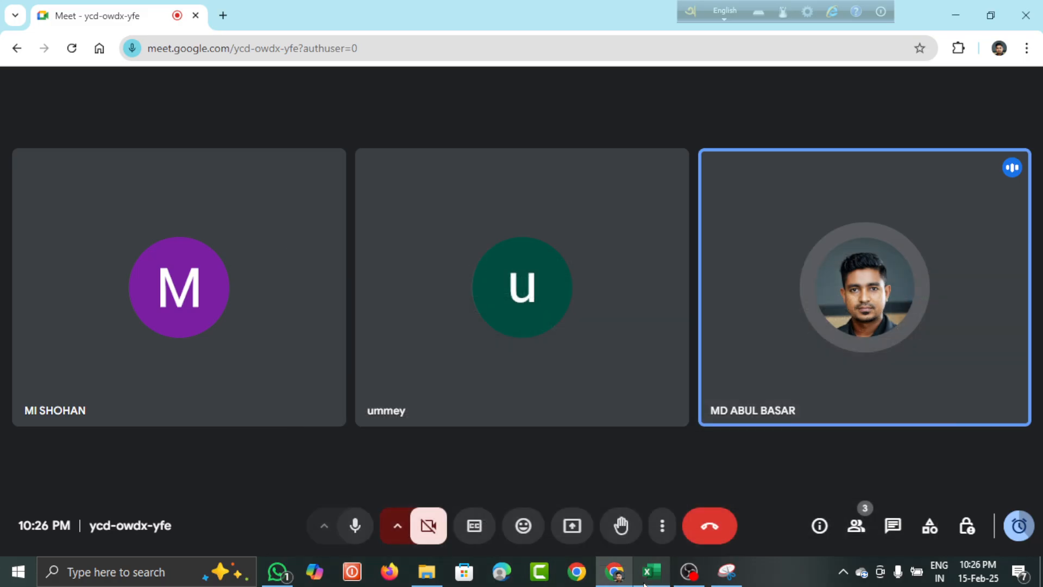
pyautogui.moveTo(522, 340)
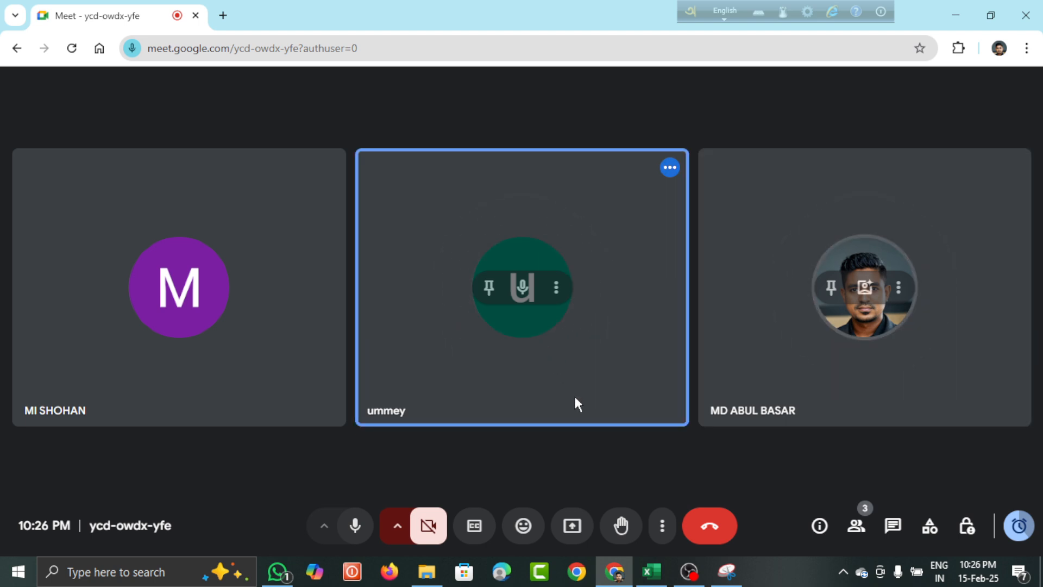
# Step: Present the entire screen in the Google Meet call and hide the screen-sharing notice
pyautogui.click(579, 541)
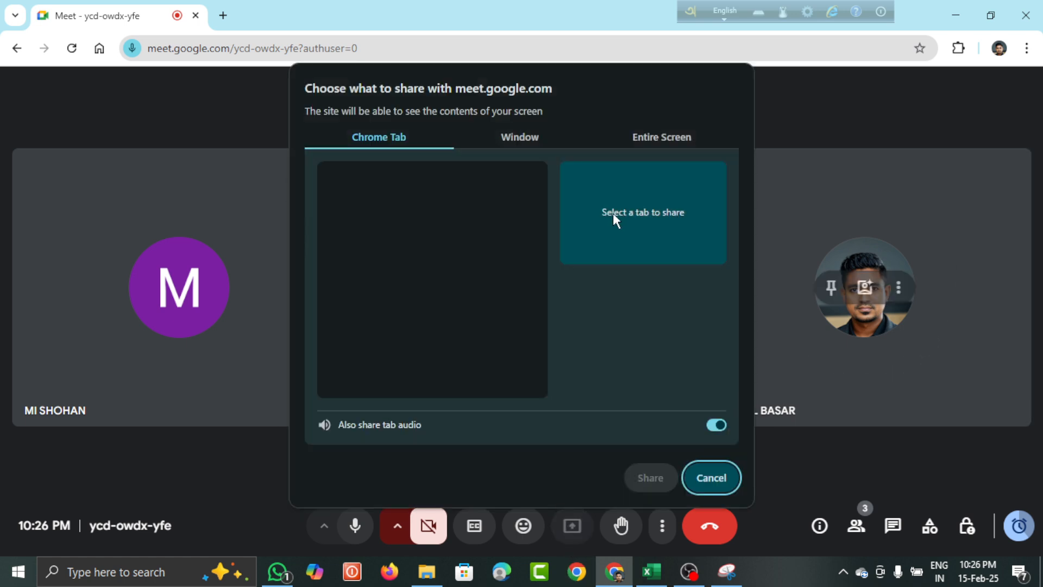
pyautogui.click(679, 135)
pyautogui.click(413, 232)
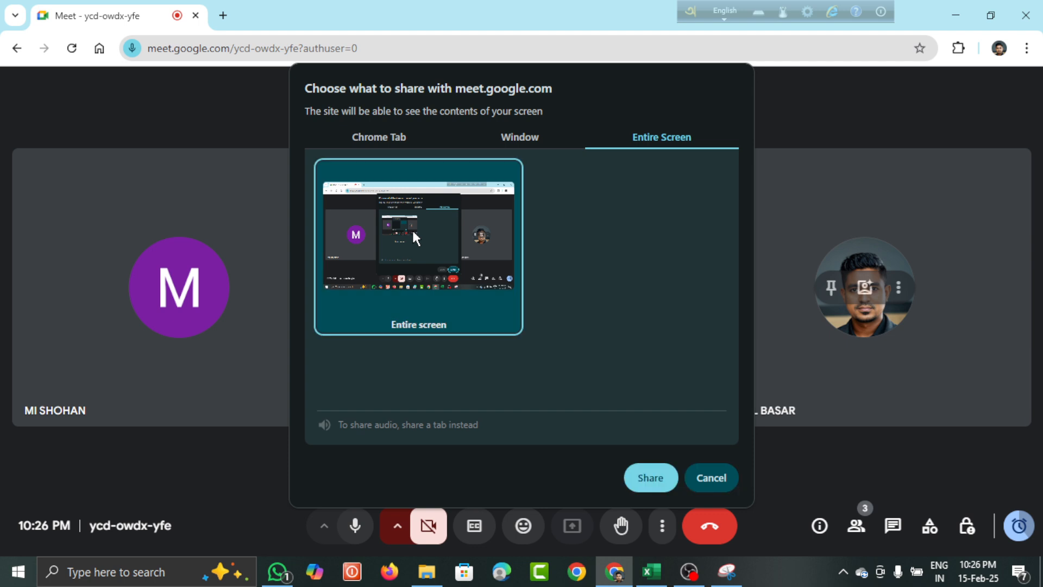
pyautogui.click(650, 478)
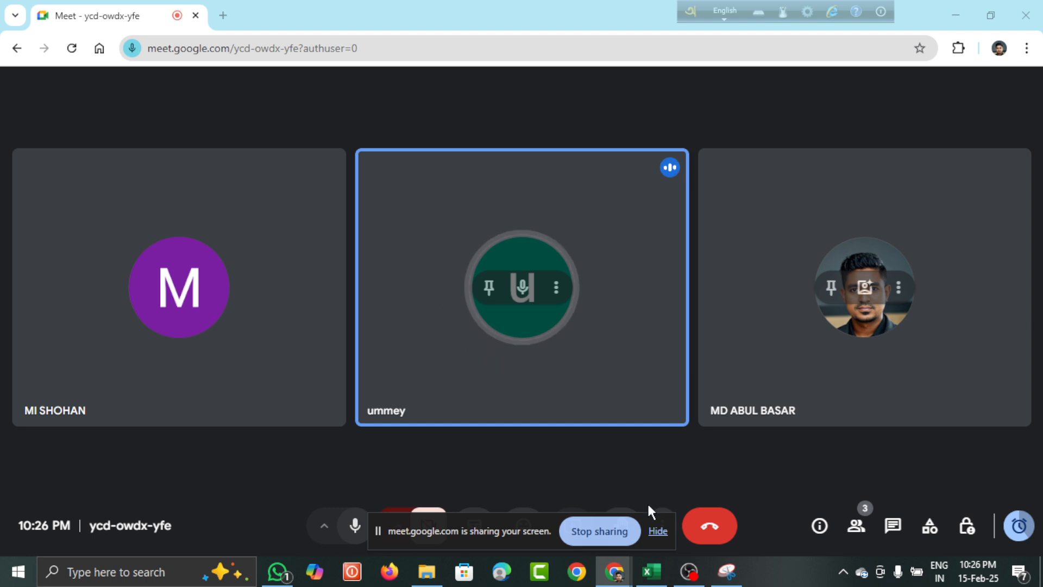
pyautogui.click(658, 531)
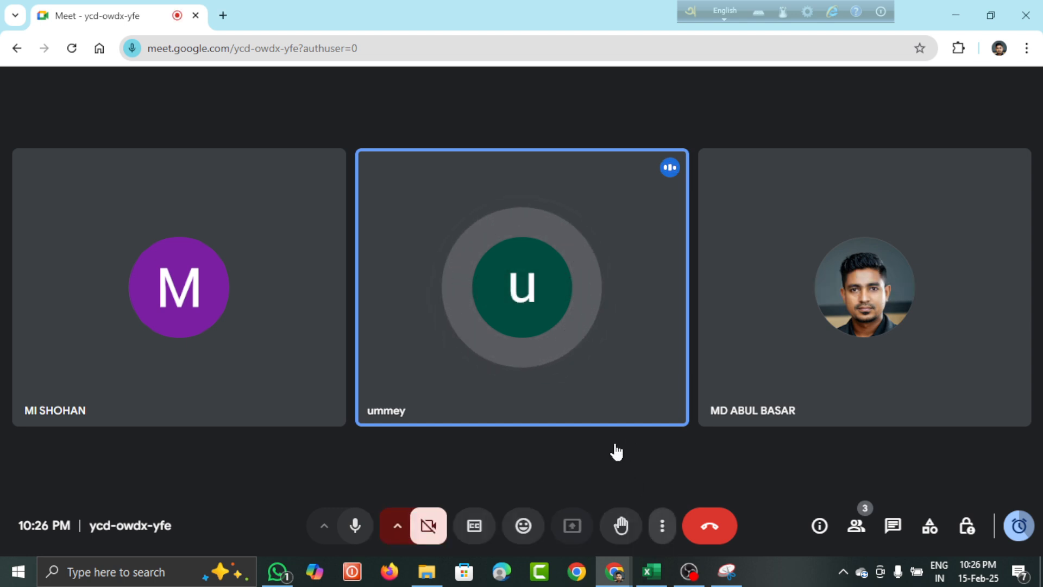
# Step: Switch to the Excel workbook, clear the range selection, and check the presentation status in the Google Meet call
pyautogui.click(654, 580)
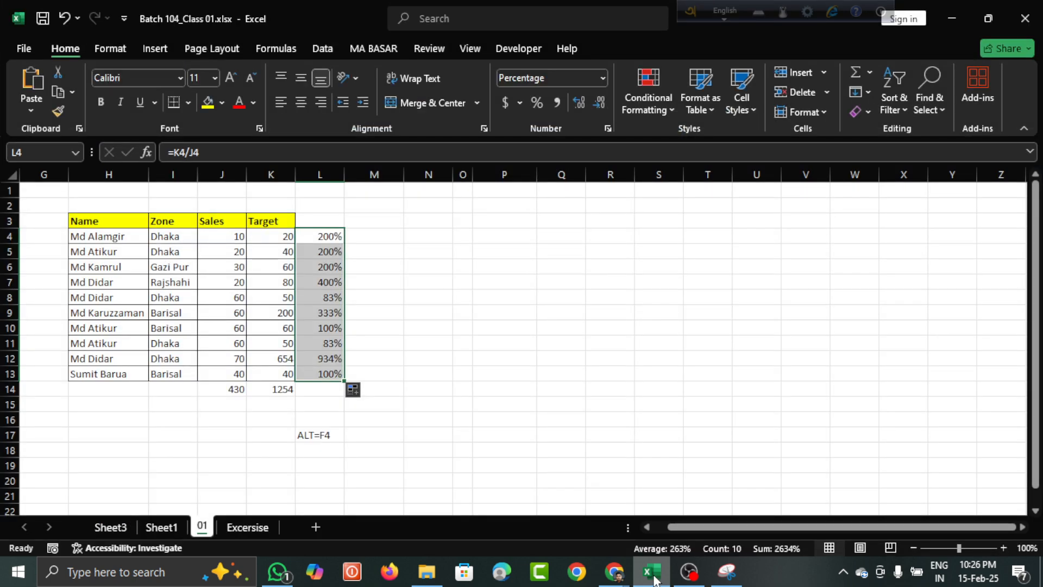
pyautogui.click(408, 278)
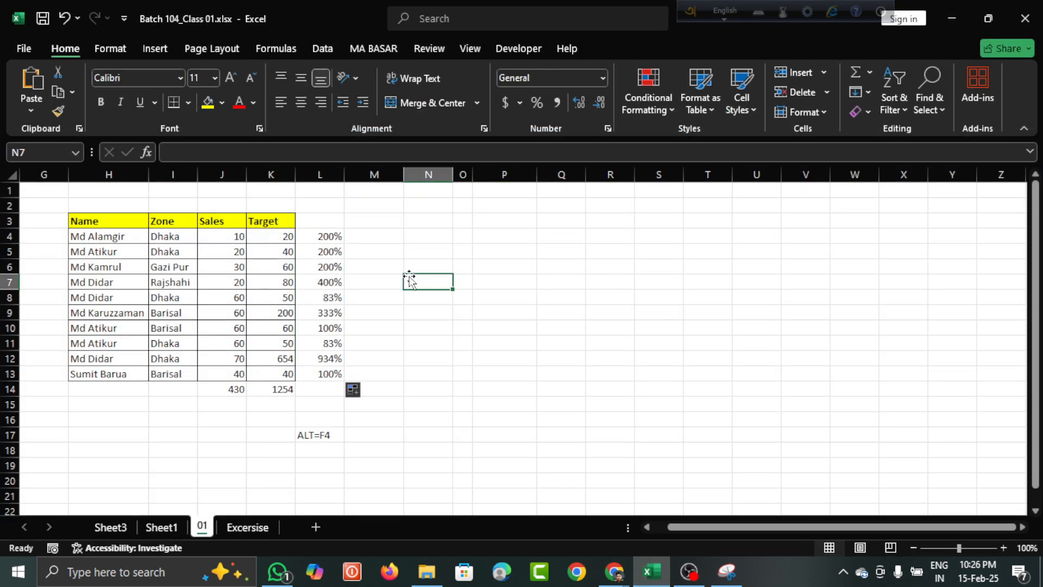
pyautogui.click(614, 571)
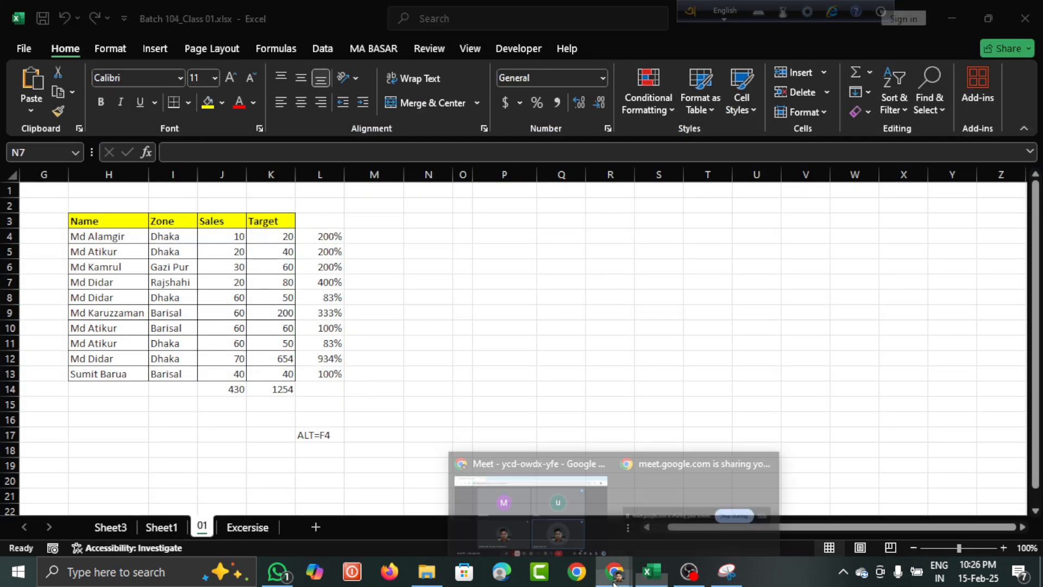
pyautogui.click(539, 500)
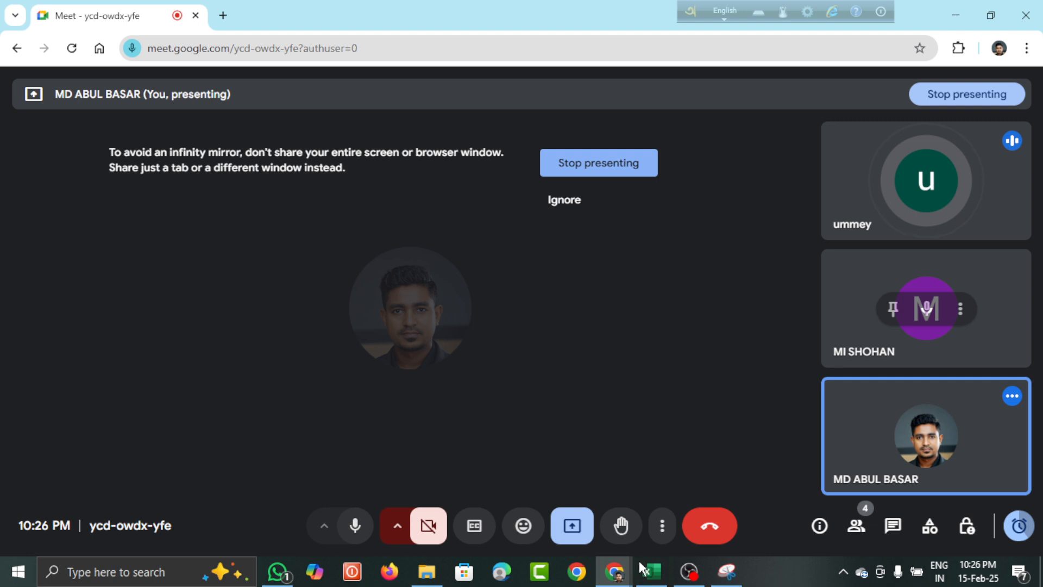
# Step: Return to the Excel workbook and select cell L1 above the percentage column
pyautogui.click(652, 578)
pyautogui.click(488, 288)
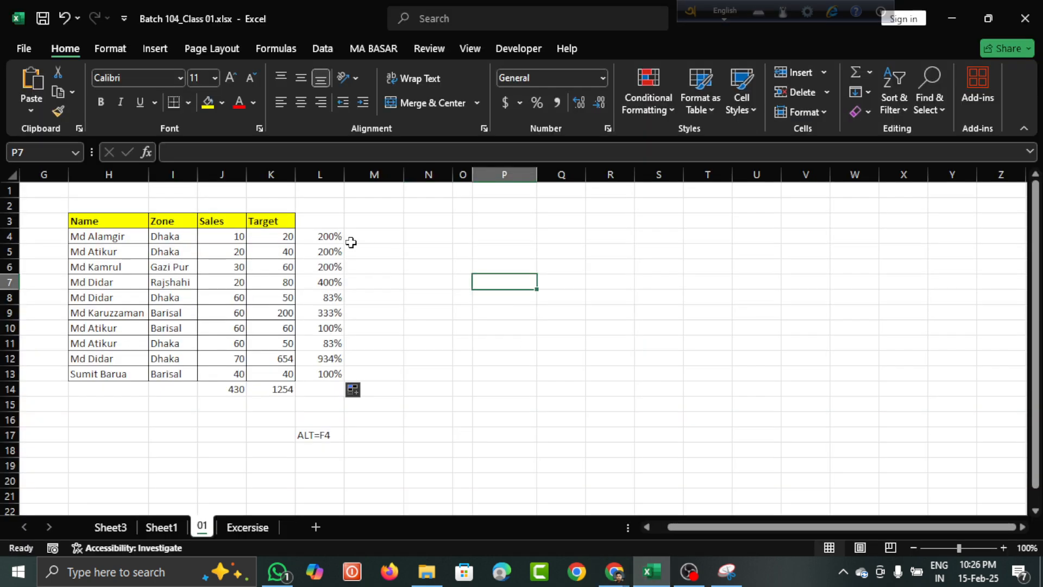
pyautogui.click(321, 240)
pyautogui.click(316, 190)
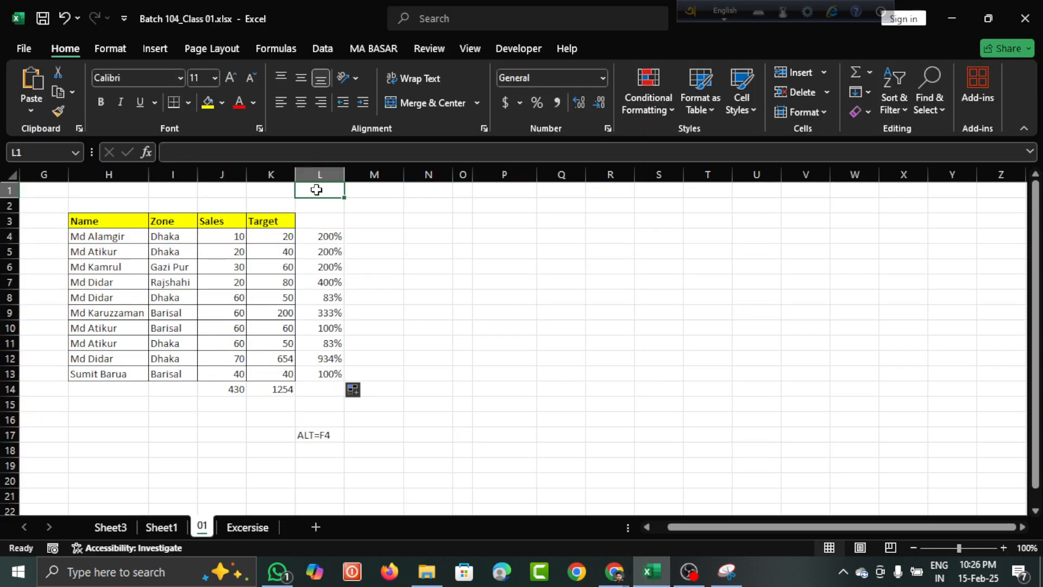
# Step: Clear the percentage results from L4:L13 beside the Target column
pyautogui.click(319, 174)
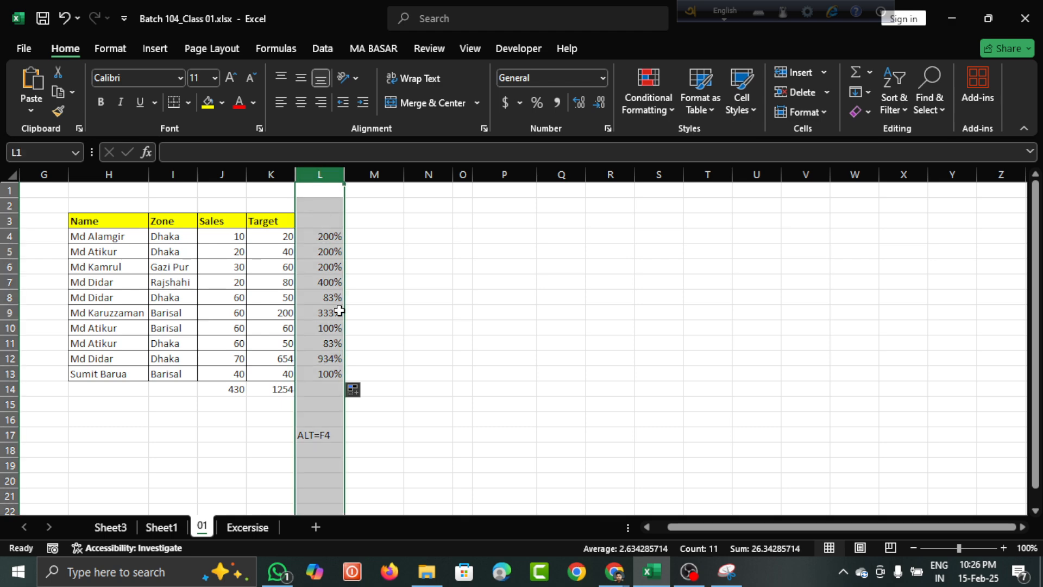
pyautogui.moveTo(331, 235); pyautogui.dragTo(330, 371)
pyautogui.press('Delete')
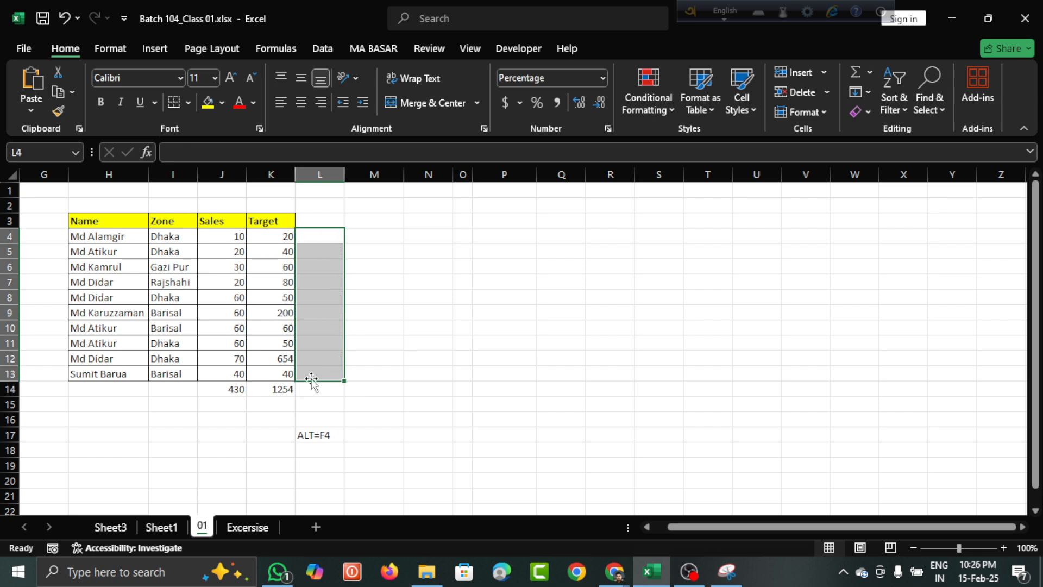
pyautogui.click(274, 393)
pyautogui.click(273, 408)
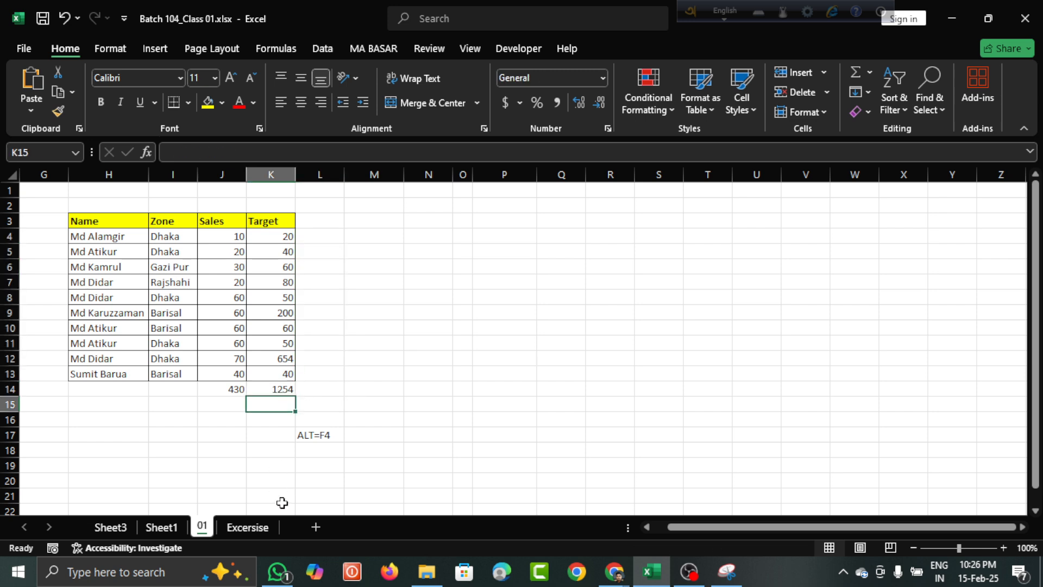
pyautogui.hotkey('alt', '=')
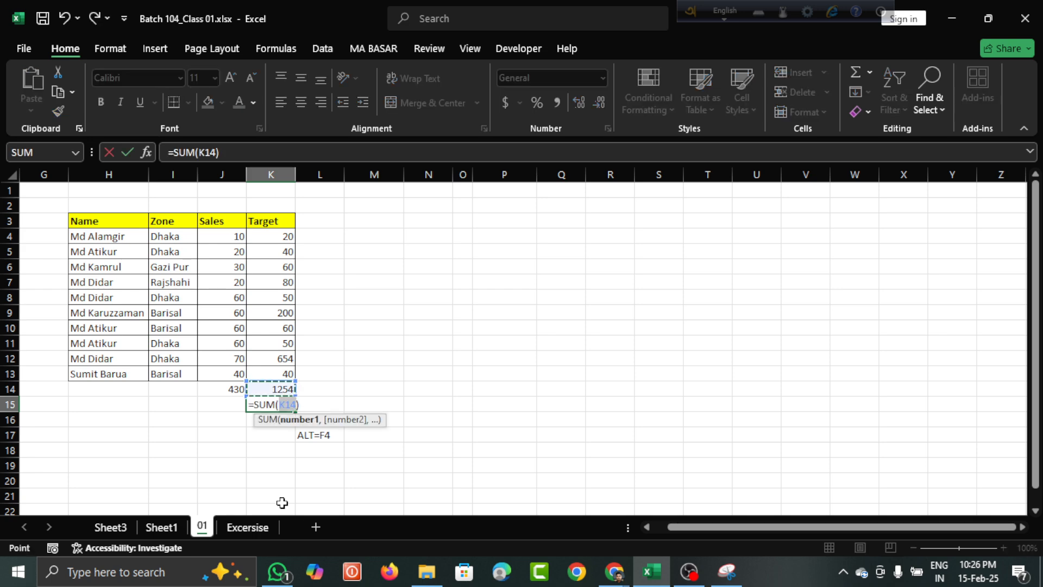
pyautogui.press('Escape')
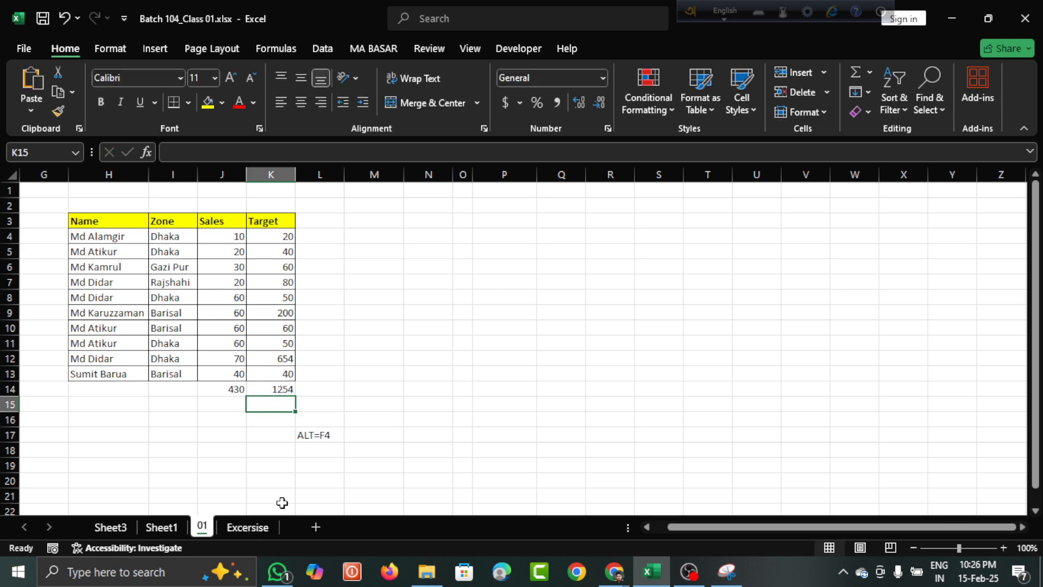
# Step: Re-enter the Target total in K14 with the Sum function from AutoSum, covering K4:K13
pyautogui.click(280, 389)
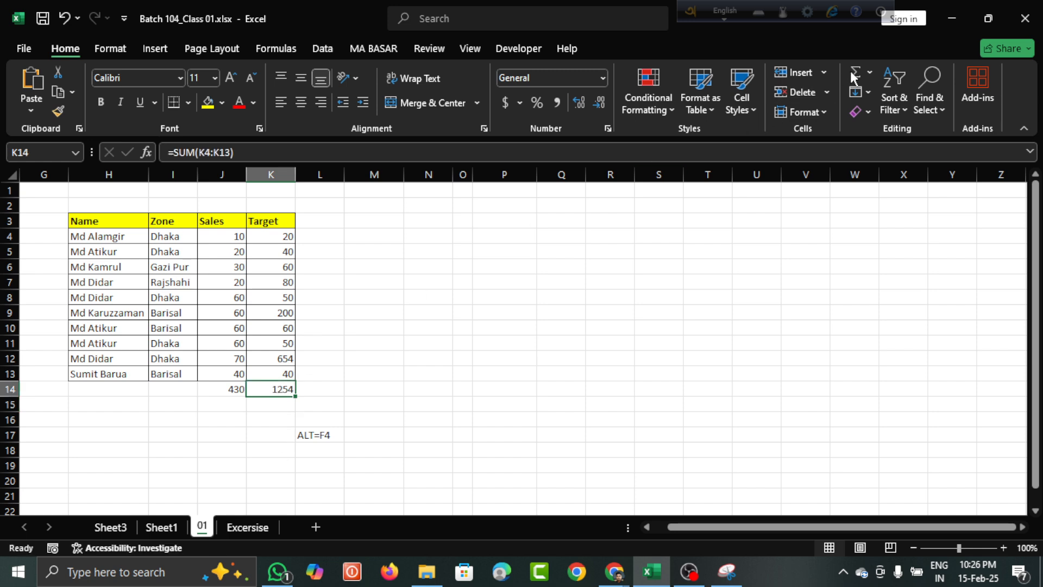
pyautogui.click(871, 69)
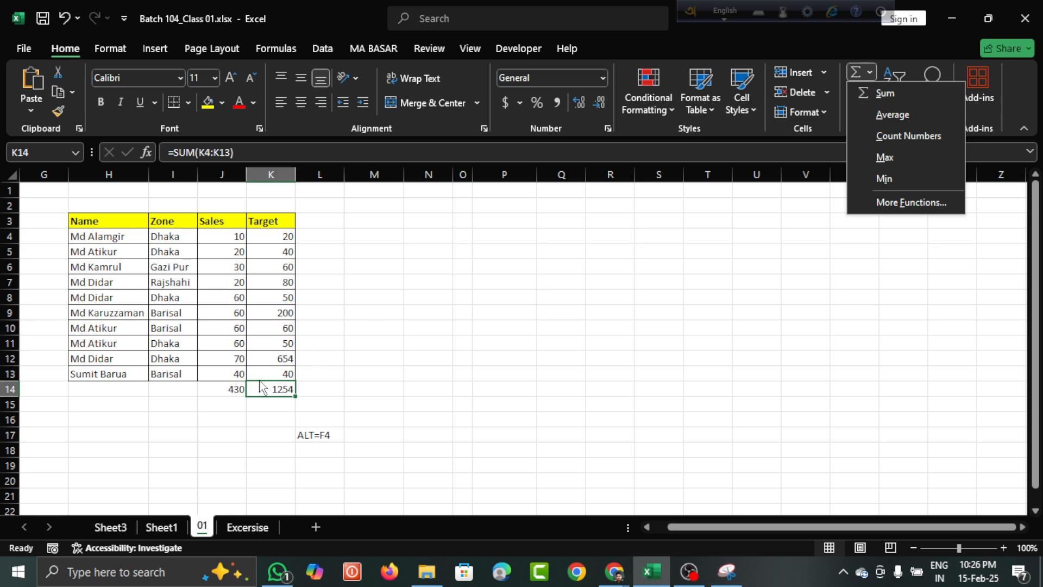
pyautogui.click(885, 93)
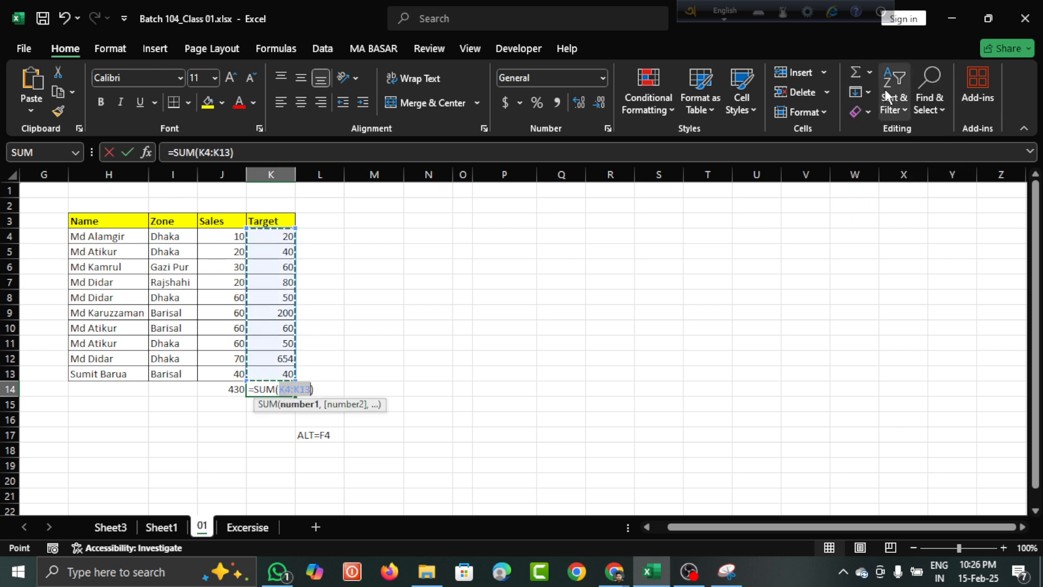
pyautogui.press('Return')
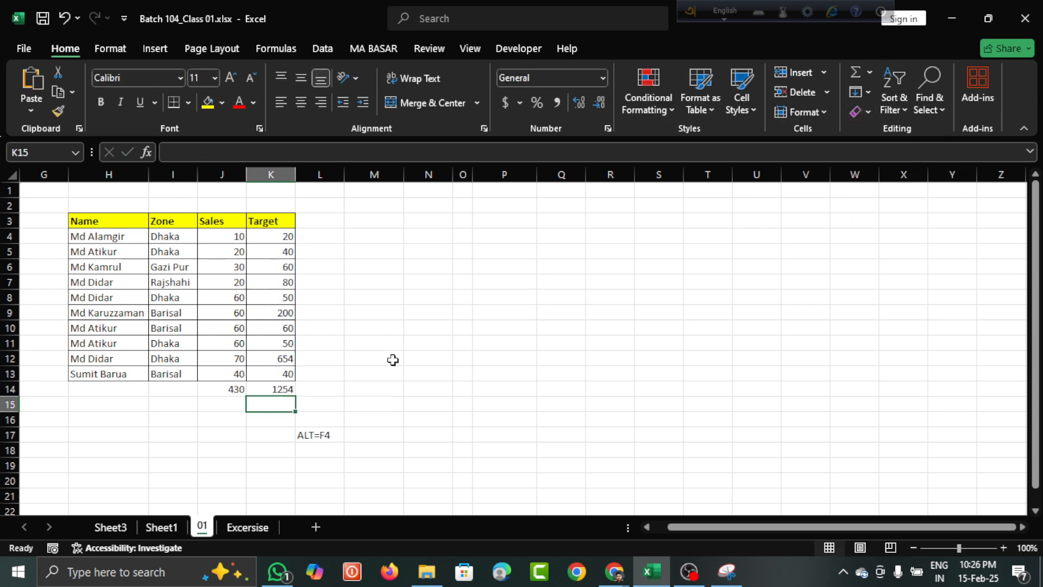
# Step: Review the Target and Sales totals in row 14, then repeat AutoSum in K14 over K4:K13
pyautogui.click(276, 389)
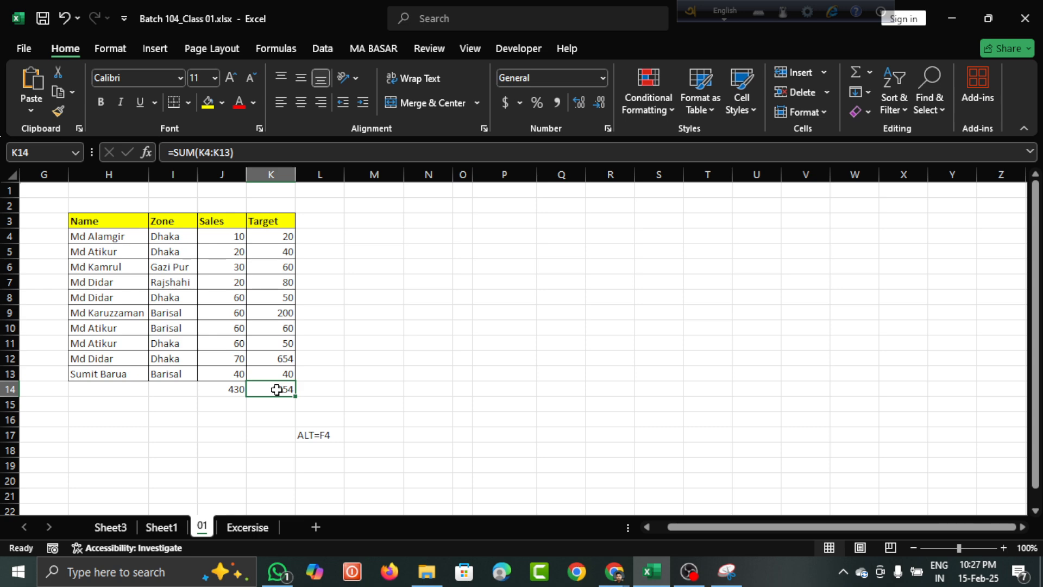
pyautogui.click(240, 389)
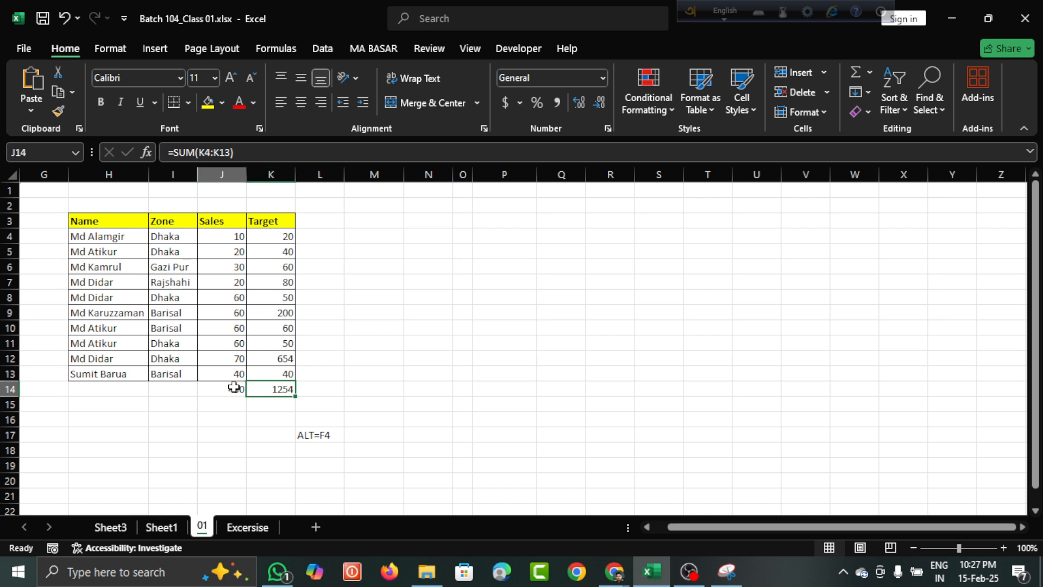
pyautogui.click(279, 388)
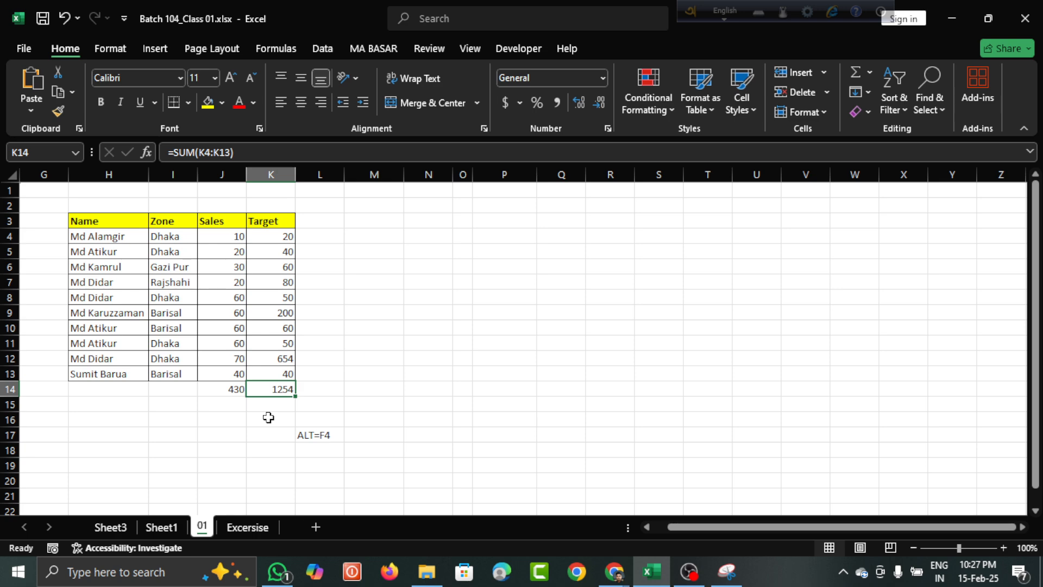
pyautogui.hotkey('alt', '=')
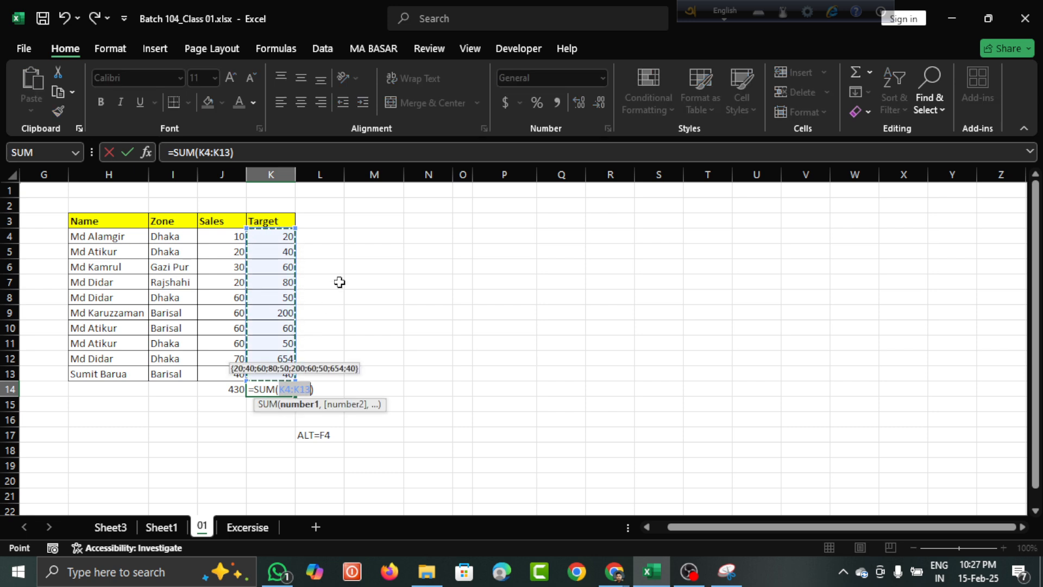
pyautogui.hotkey('ctrl', 'Return')
# Step: Clear the Target value in K8 and AutoSum K14 again, extending the suggested range to K4:K13
pyautogui.click(276, 313)
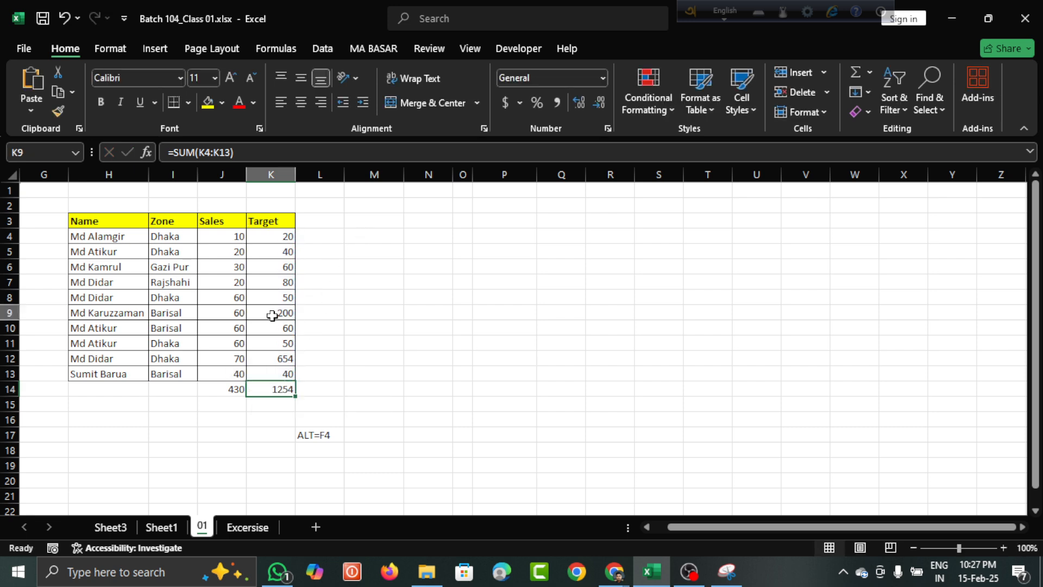
pyautogui.click(284, 299)
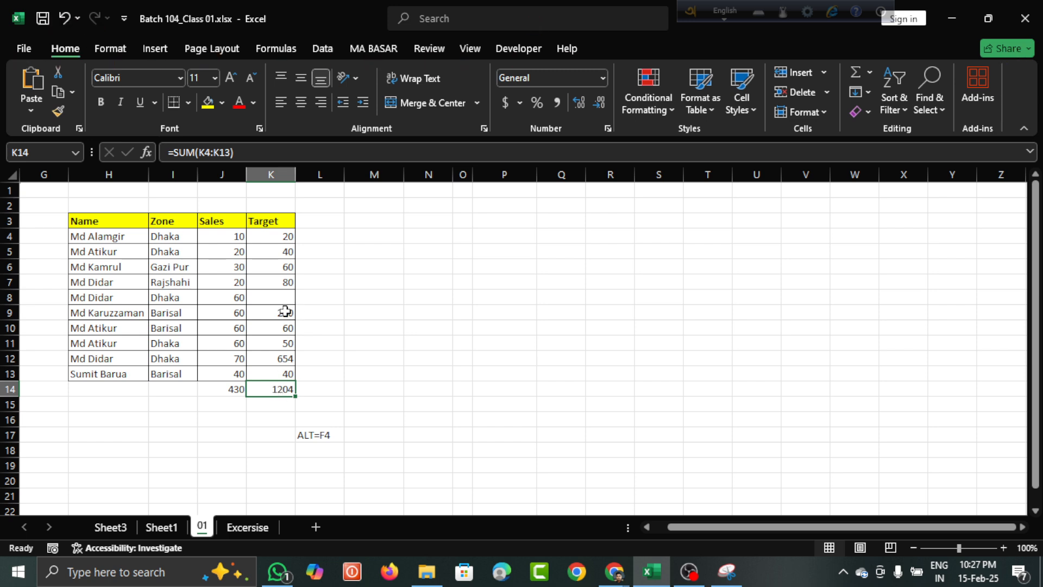
pyautogui.hotkey('alt', '=')
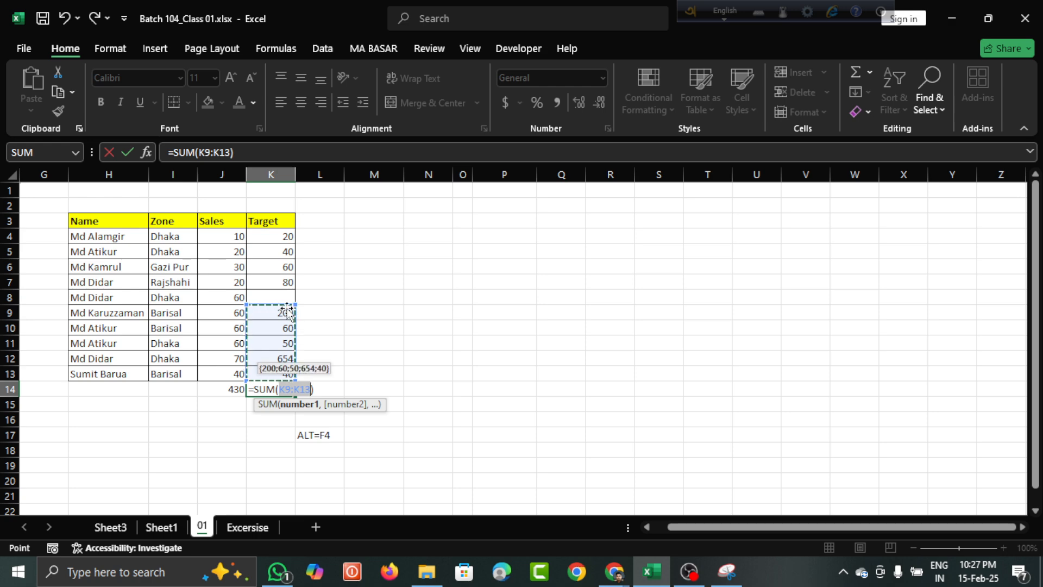
pyautogui.moveTo(296, 304); pyautogui.dragTo(297, 233)
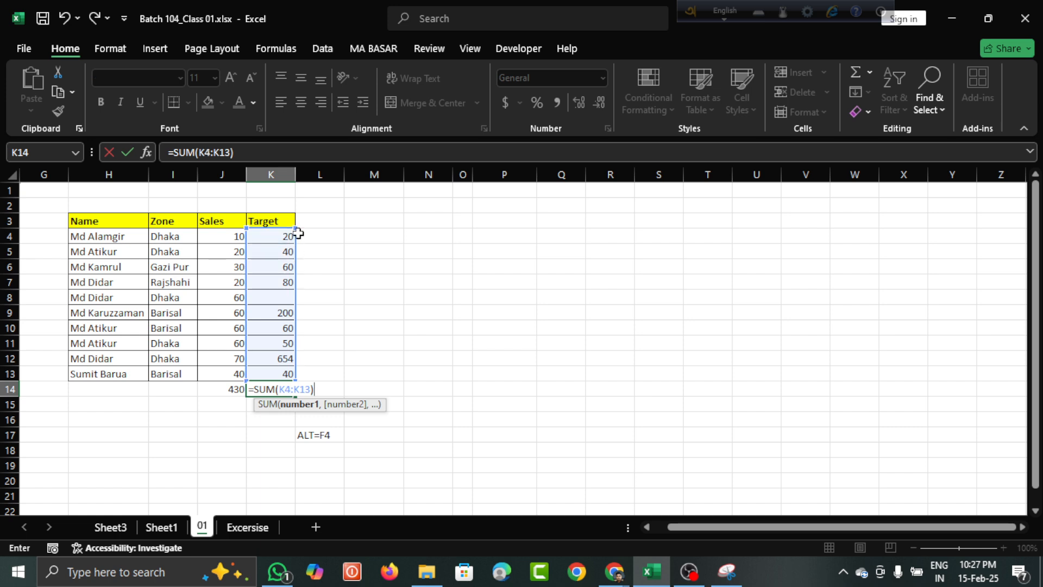
pyautogui.press('Return')
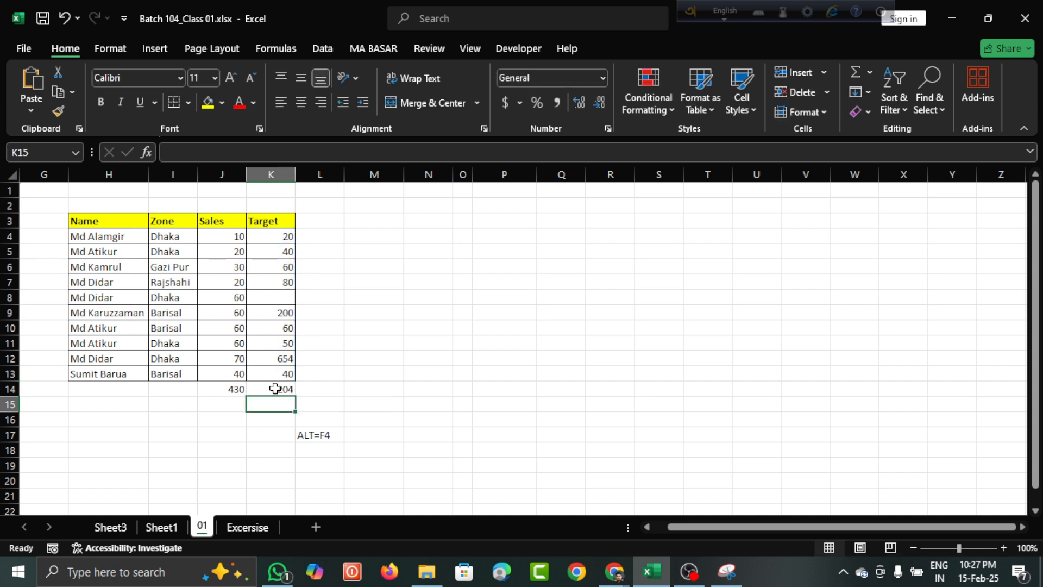
# Step: Strip the range from the K14 formula down to =SUM(K) and check it against the first Target cell, K4
pyautogui.click(274, 388)
pyautogui.click(239, 152)
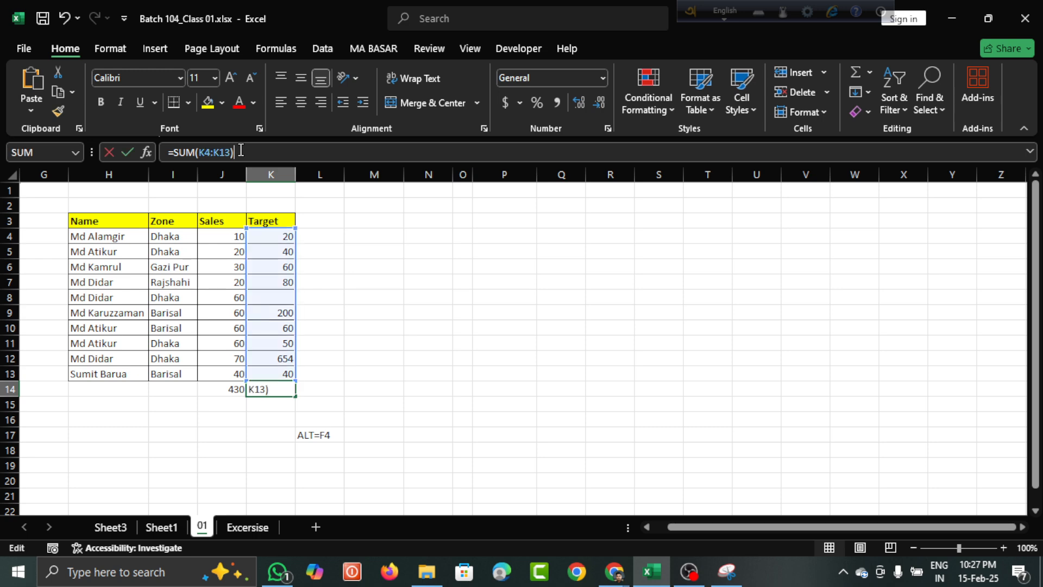
pyautogui.press('BackSpace')
pyautogui.press('BackSpace')
pyautogui.press('BackSpace')
pyautogui.press('BackSpace')
pyautogui.press('BackSpace')
pyautogui.press('BackSpace')
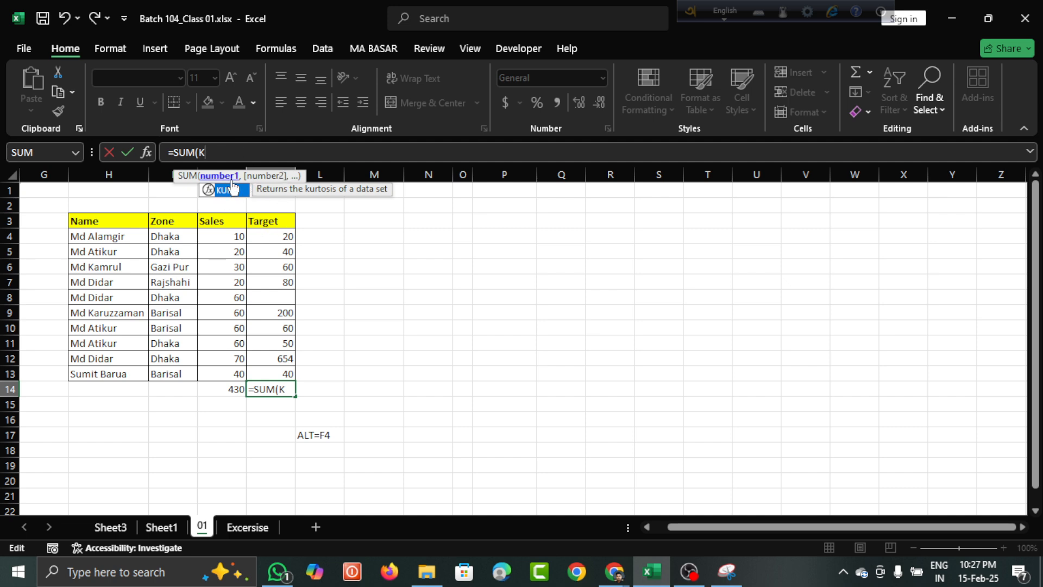
pyautogui.click(269, 235)
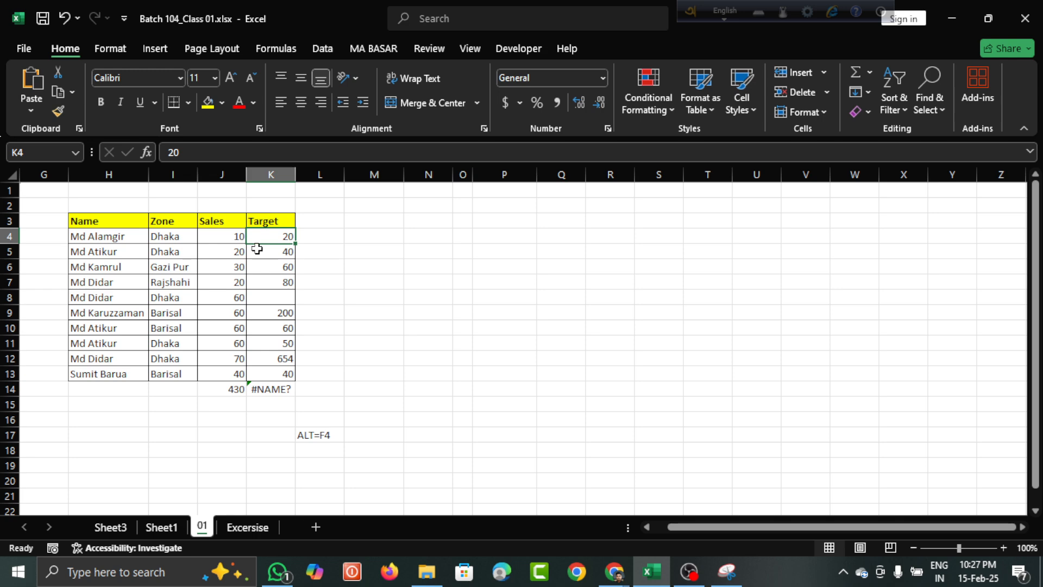
pyautogui.click(272, 387)
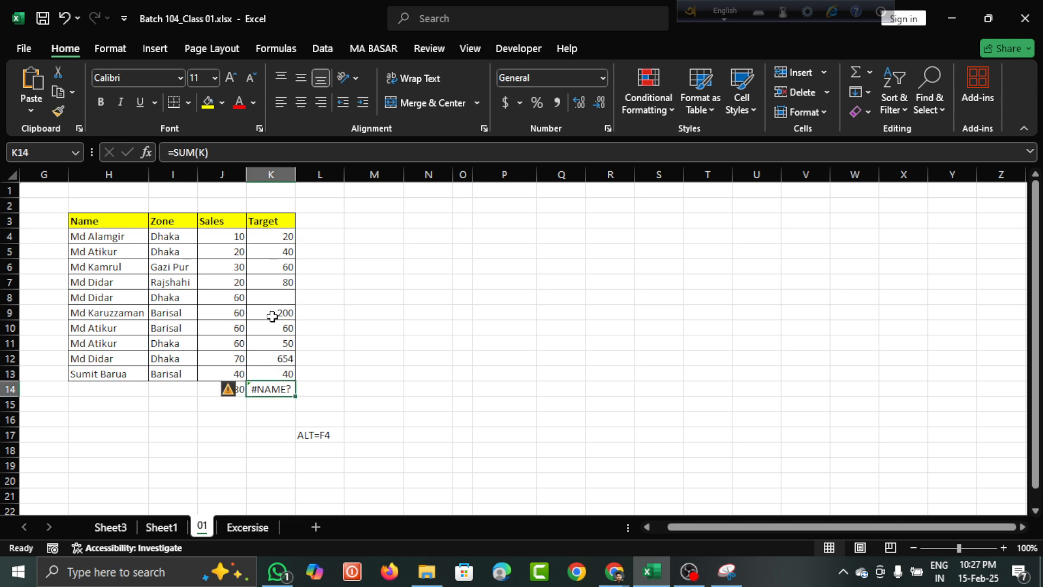
pyautogui.click(277, 240)
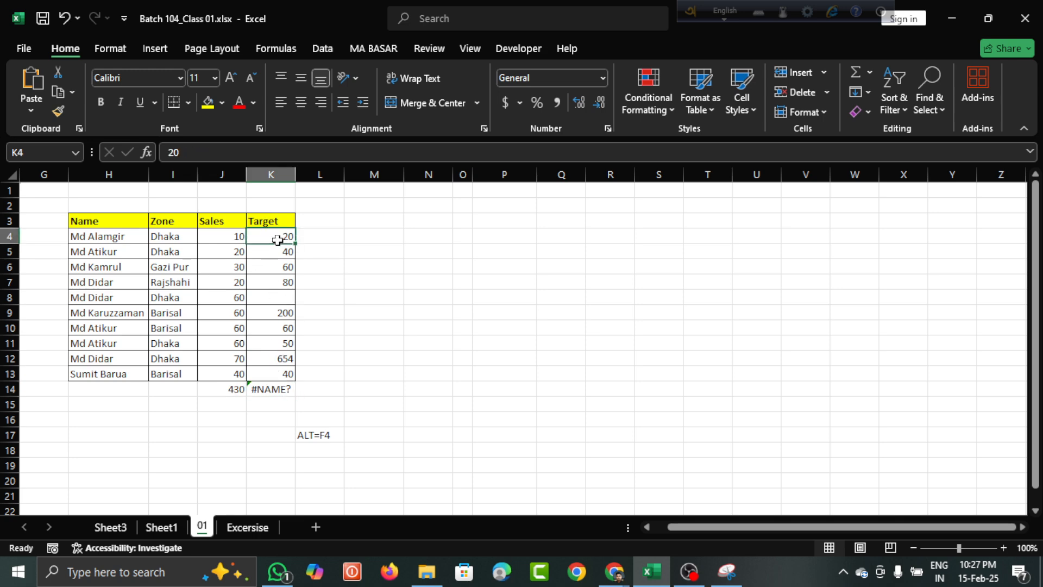
# Step: Rewrite the range in the K14 formula by hand so it reads =SUM(K4:K13)
pyautogui.click(264, 389)
pyautogui.click(228, 157)
pyautogui.press('BackSpace')
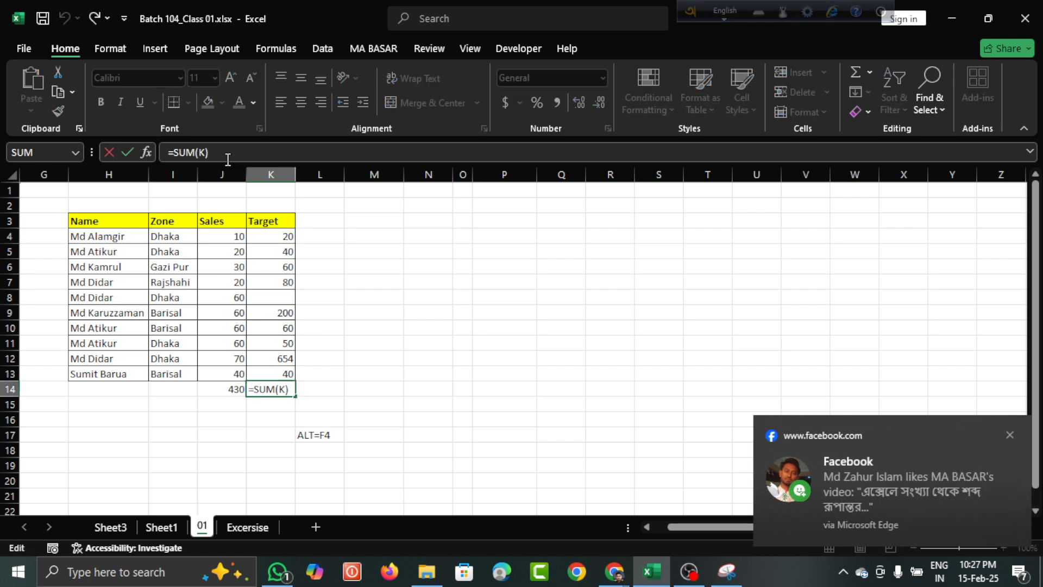
pyautogui.write('4')
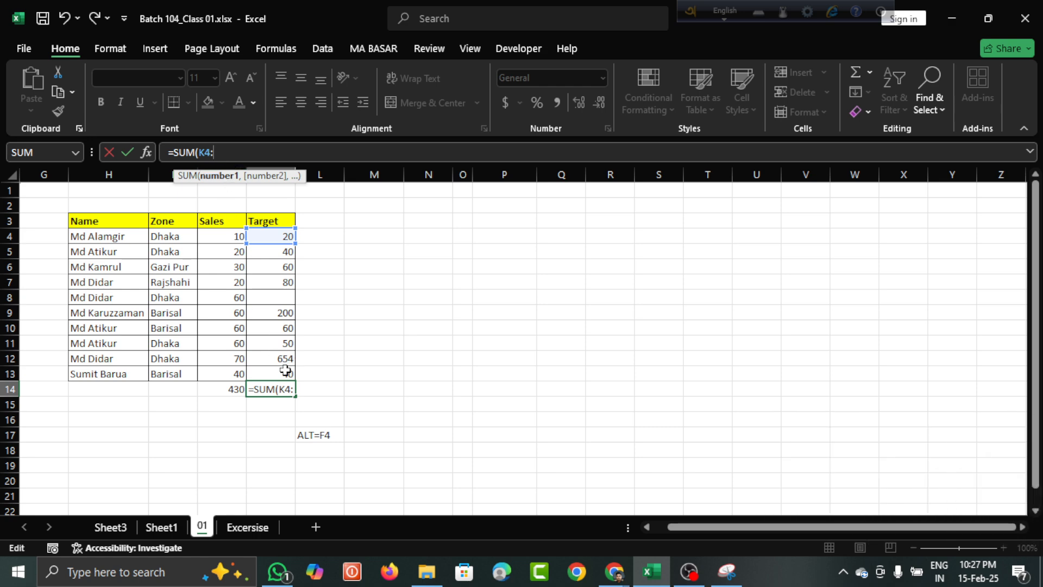
pyautogui.write(':1')
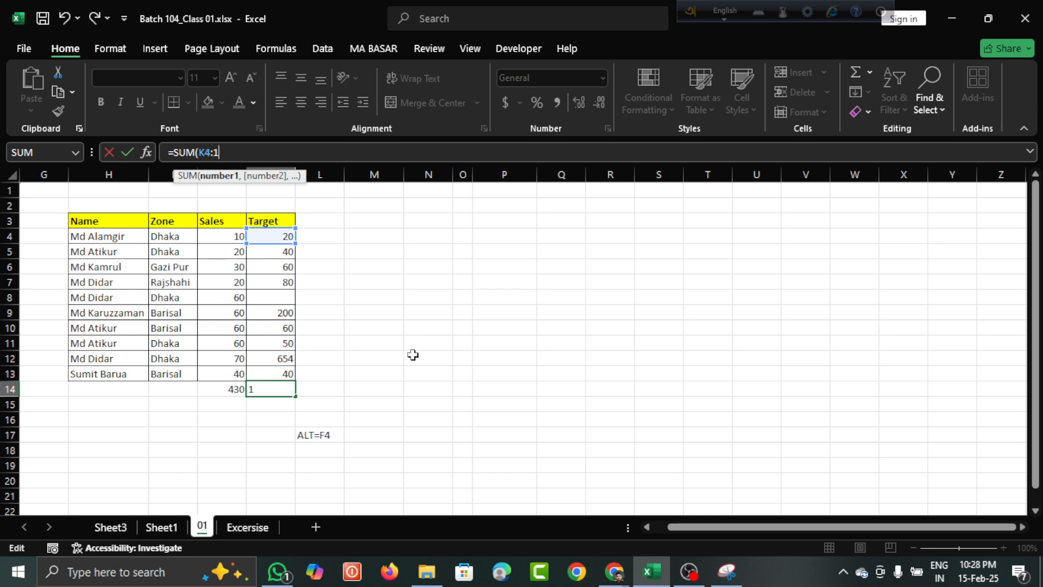
pyautogui.press('BackSpace')
pyautogui.write('k13')
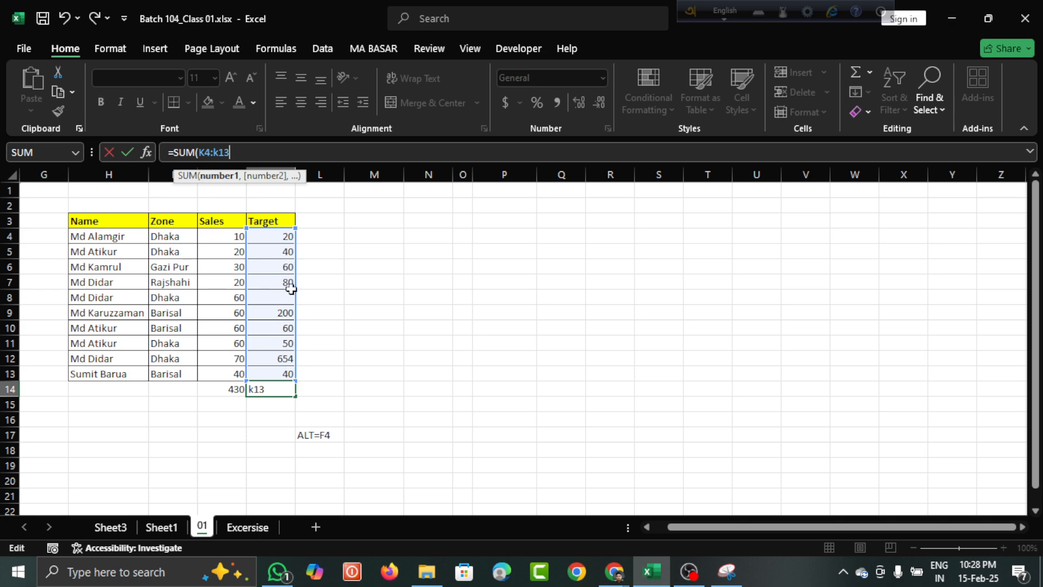
pyautogui.press('Return')
pyautogui.click(270, 387)
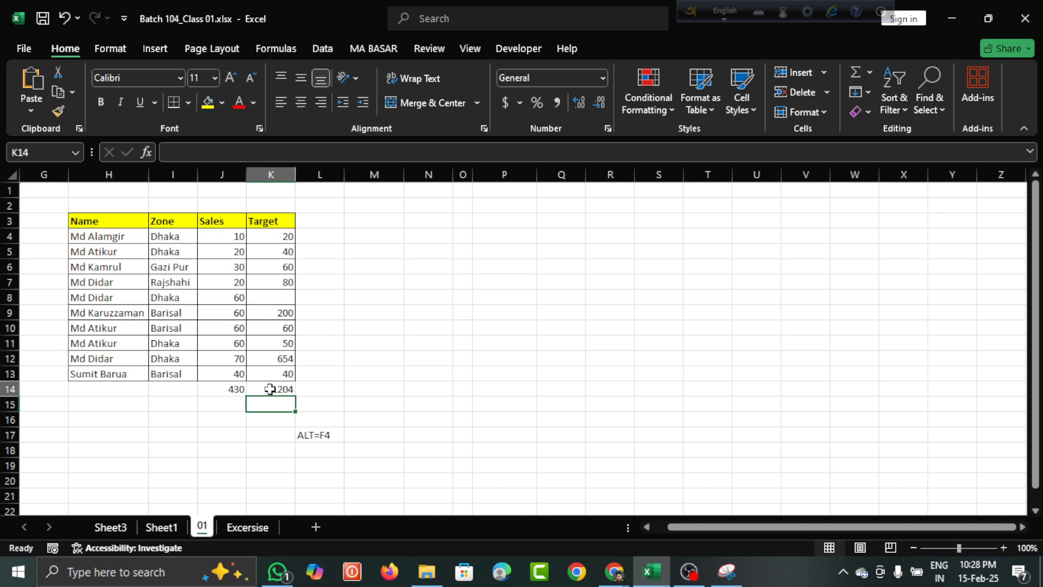
# Step: Delete the Sales and Target totals in J14:K14 and select J14 below the Sales column
pyautogui.click(316, 437)
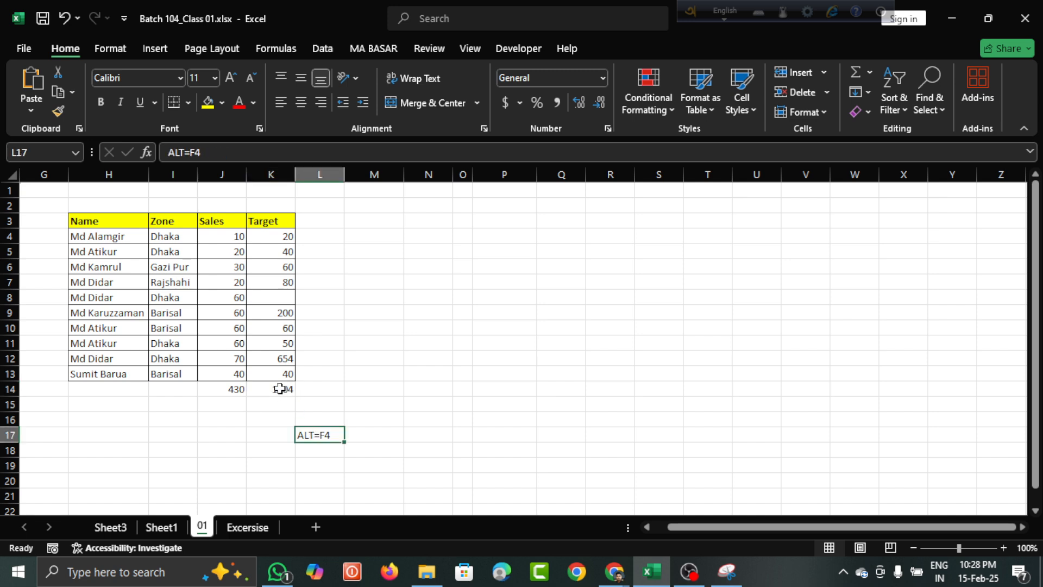
pyautogui.click(280, 388)
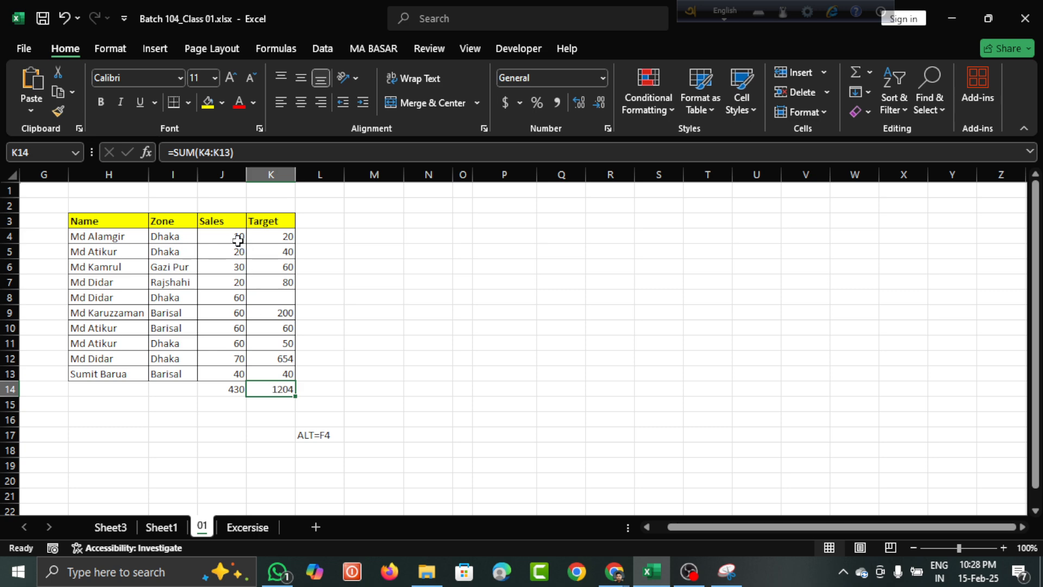
pyautogui.moveTo(238, 240); pyautogui.dragTo(300, 370)
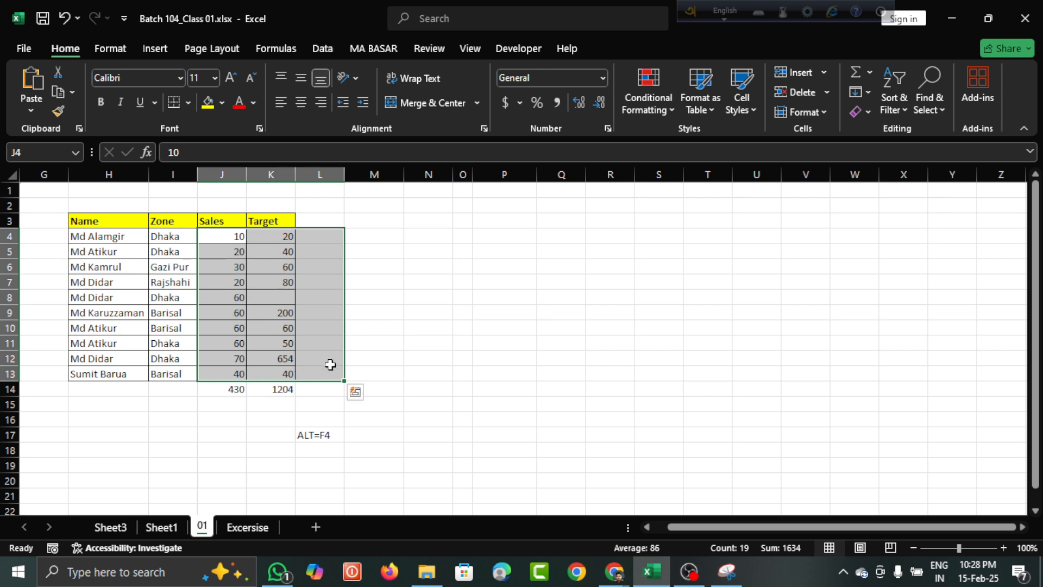
pyautogui.click(234, 390)
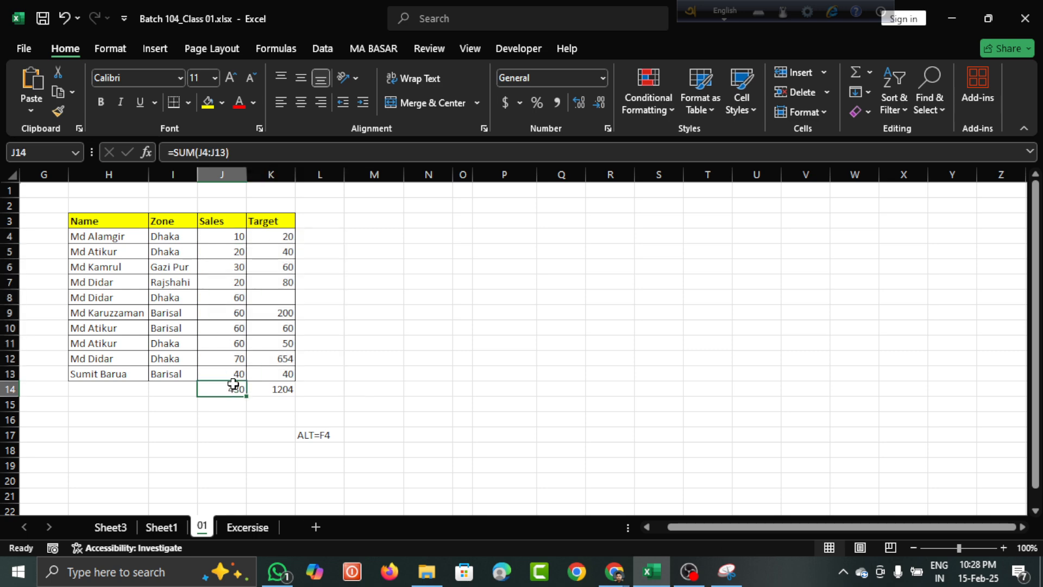
pyautogui.moveTo(232, 390); pyautogui.dragTo(278, 389)
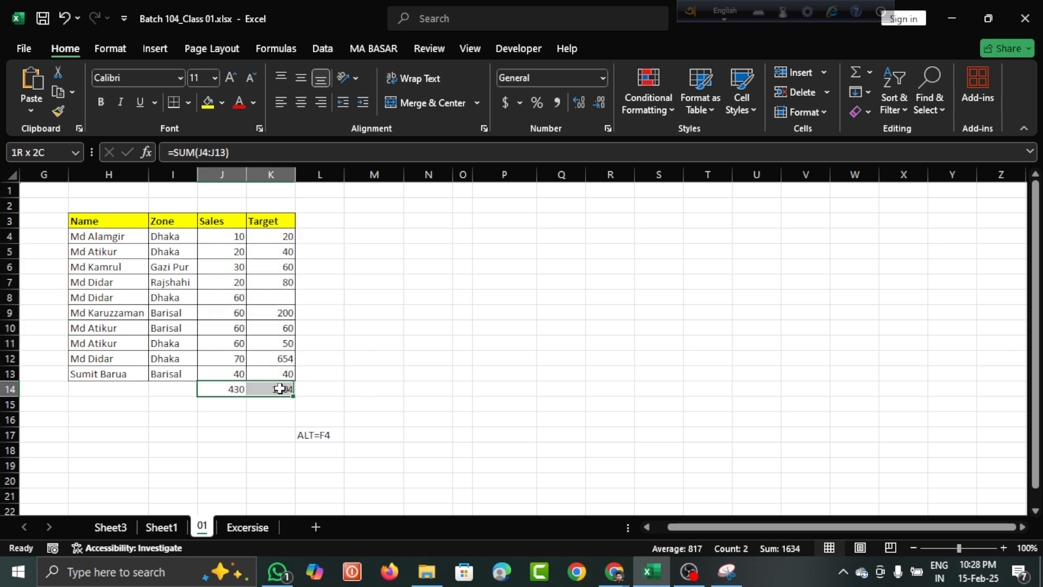
pyautogui.press('Delete')
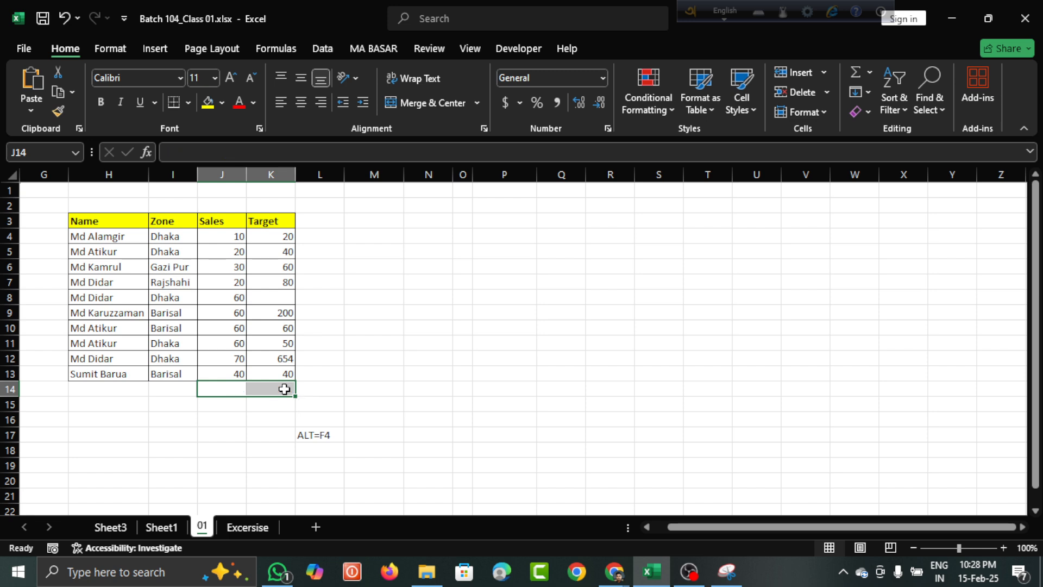
pyautogui.click(235, 387)
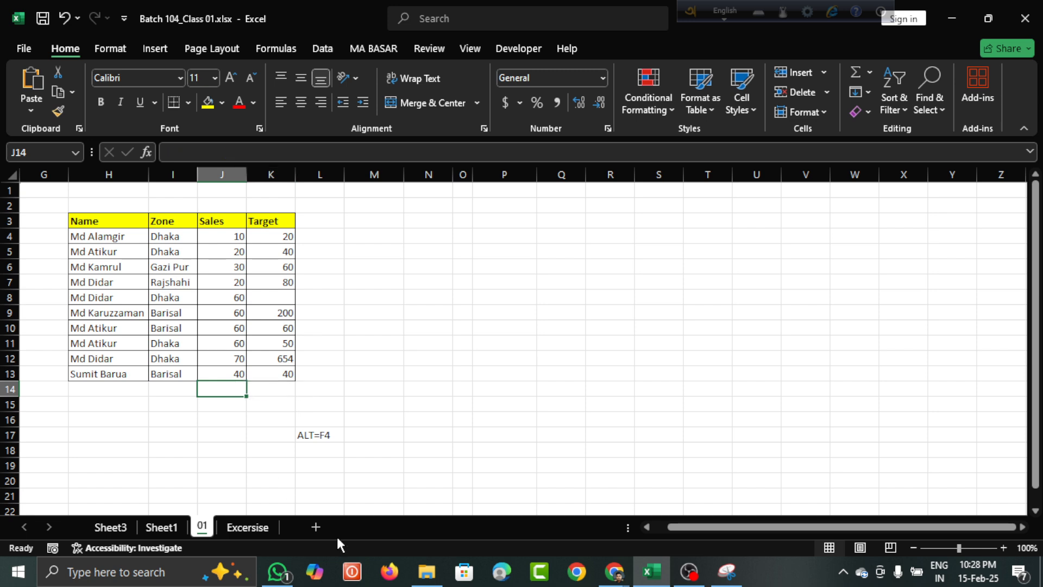
# Step: AutoSum the Sales column in J14 and fill the formula across to K14 for the Target total
pyautogui.hotkey('alt', '=')
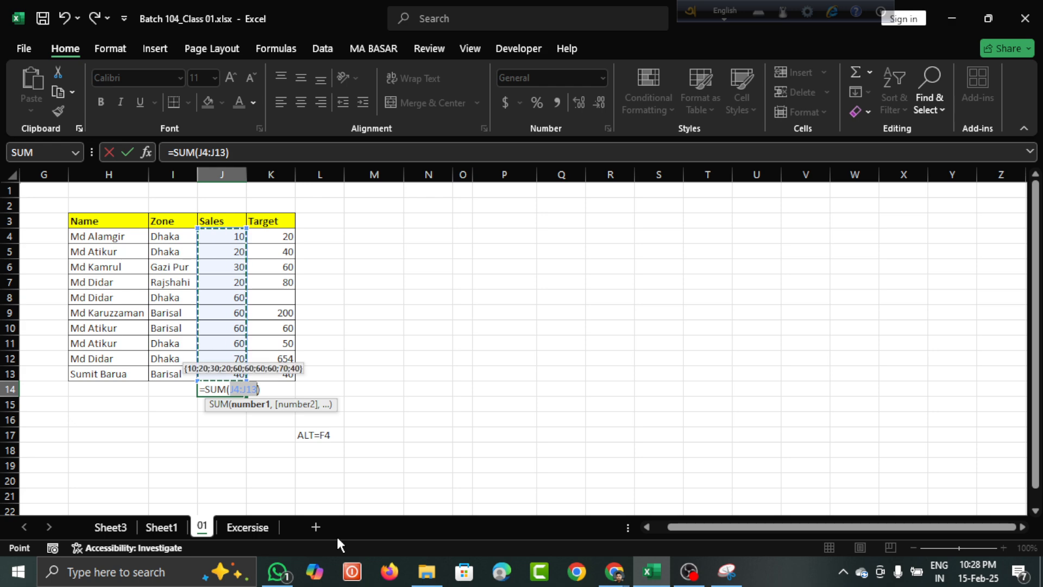
pyautogui.press('Return')
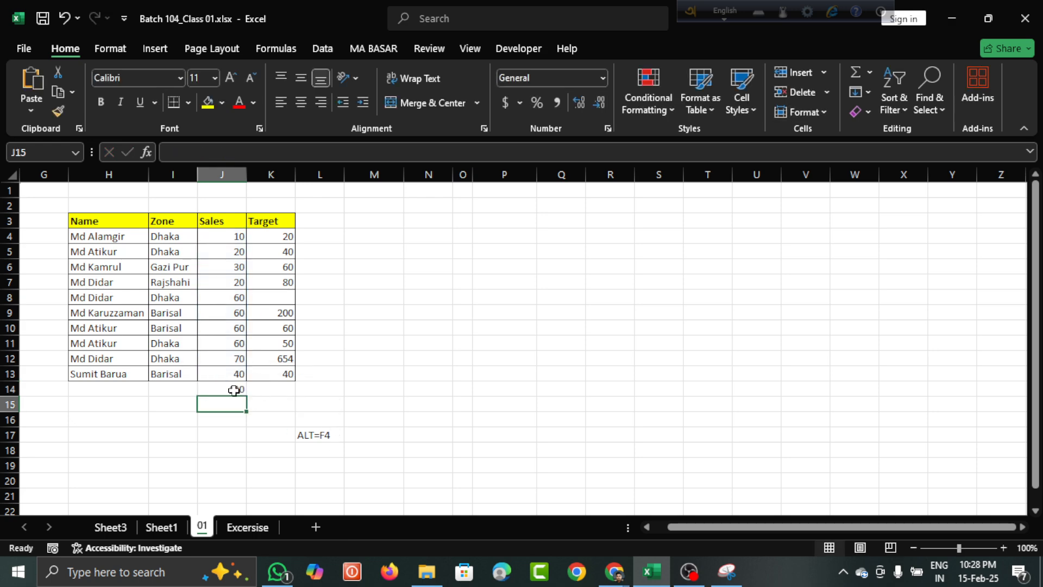
pyautogui.click(239, 391)
pyautogui.moveTo(248, 398); pyautogui.dragTo(284, 391)
# Step: Enter 23 as the missing Target value in K8 and select K15 below the Target total
pyautogui.click(282, 298)
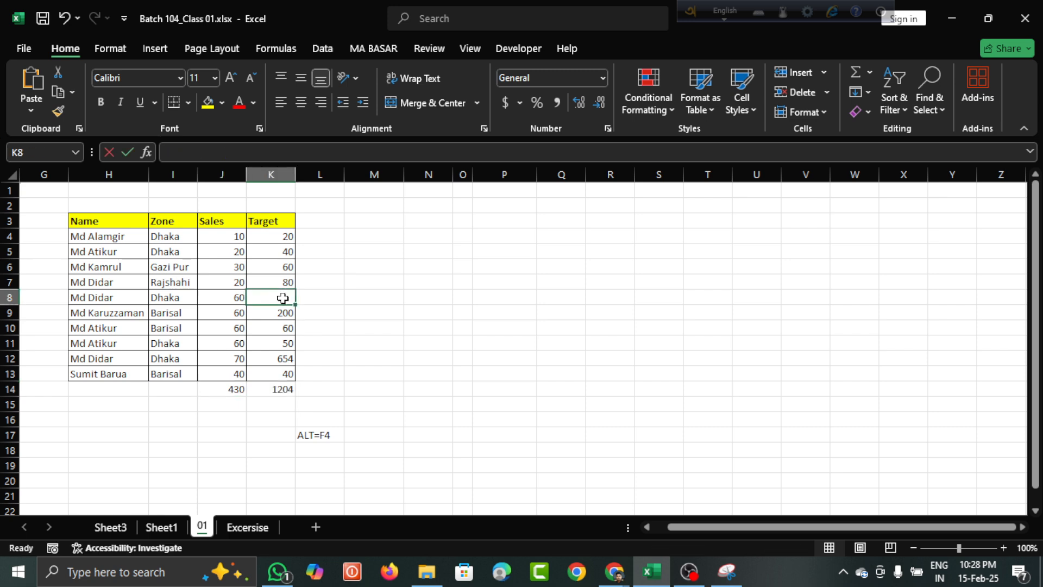
pyautogui.write('23')
pyautogui.press('Return')
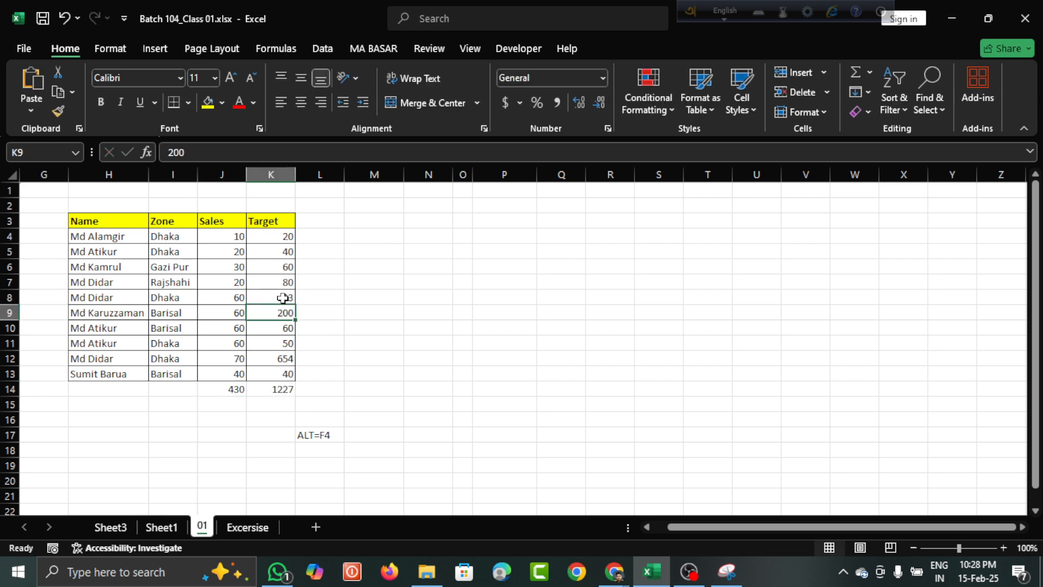
pyautogui.click(275, 356)
pyautogui.click(278, 399)
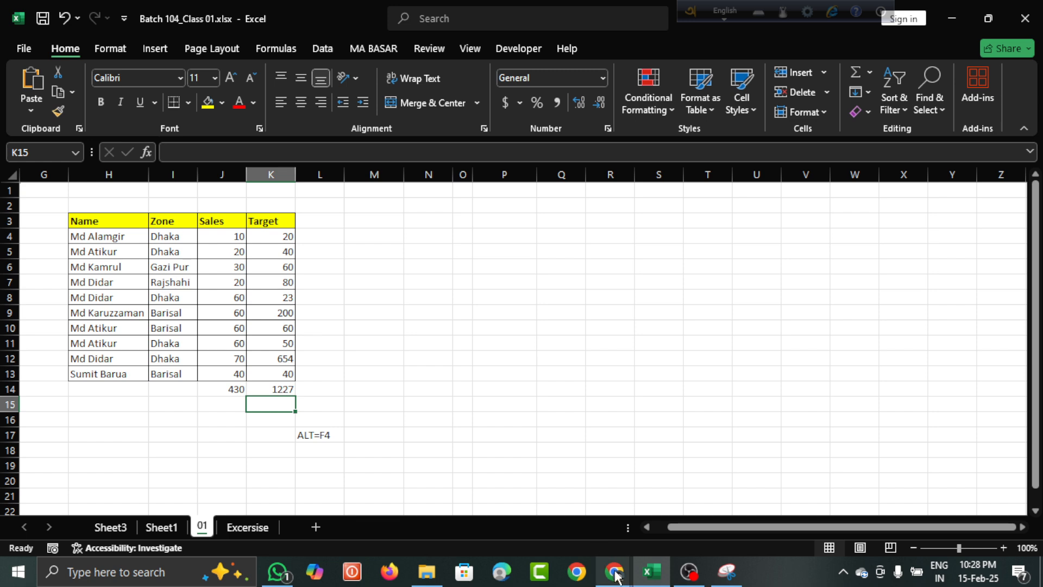
# Step: Switch through Google Meet to WhatsApp, examine the student's keyboard photo in the Batch 104 group chat, and minimise WhatsApp
pyautogui.moveTo(616, 576)
pyautogui.click(536, 503)
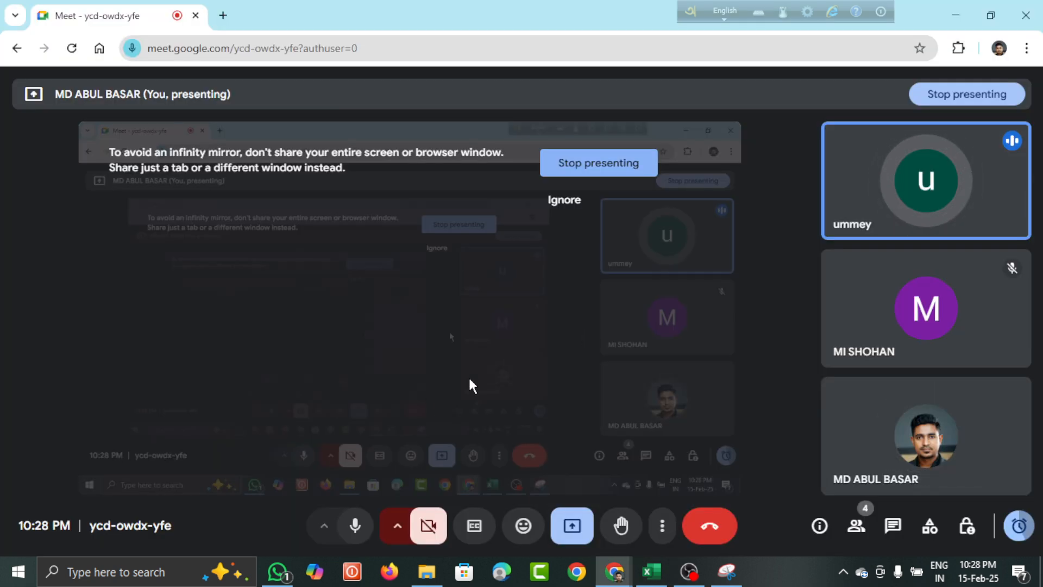
pyautogui.click(277, 571)
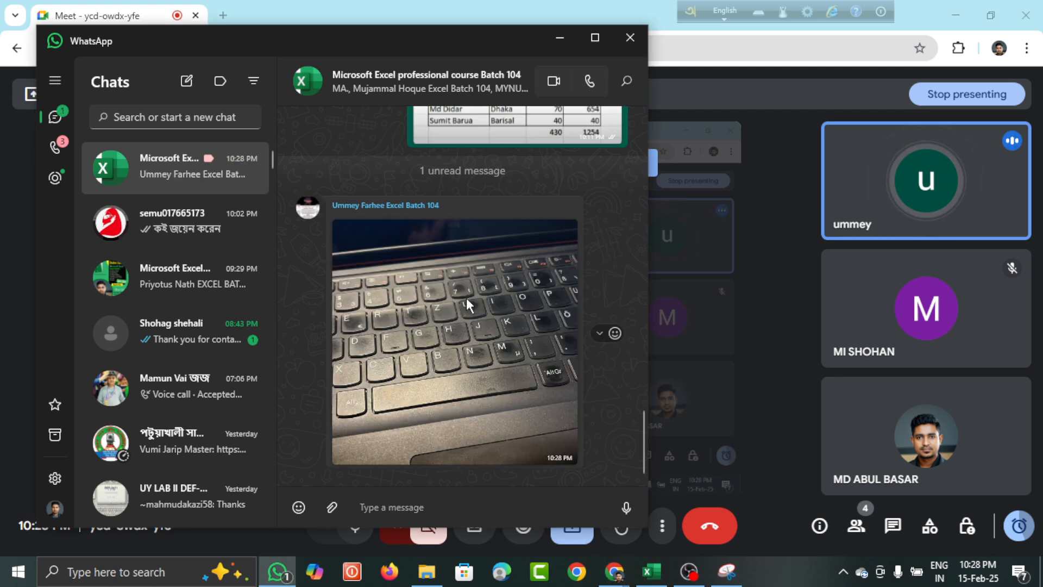
pyautogui.click(467, 302)
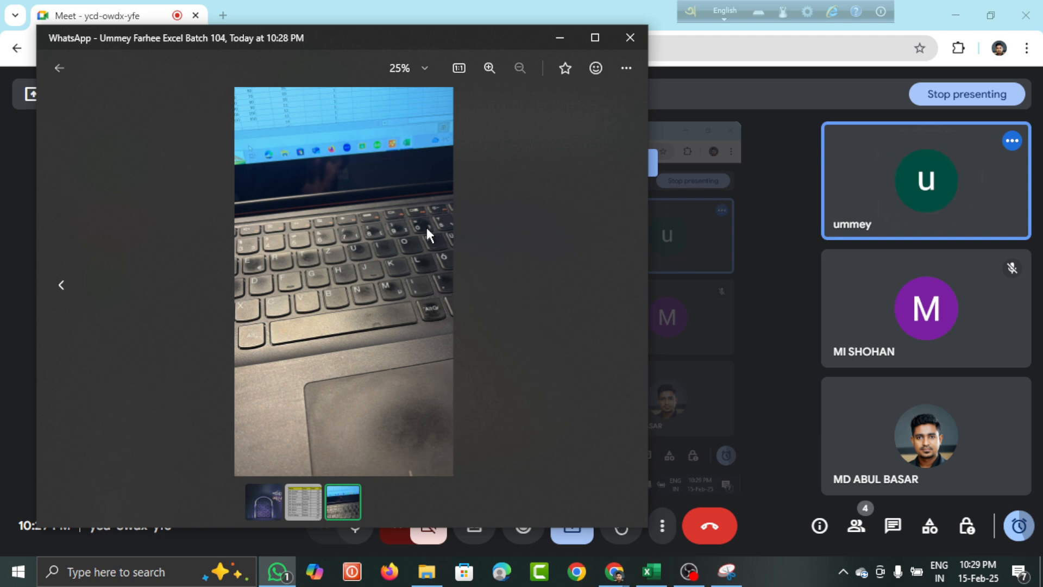
pyautogui.click(629, 39)
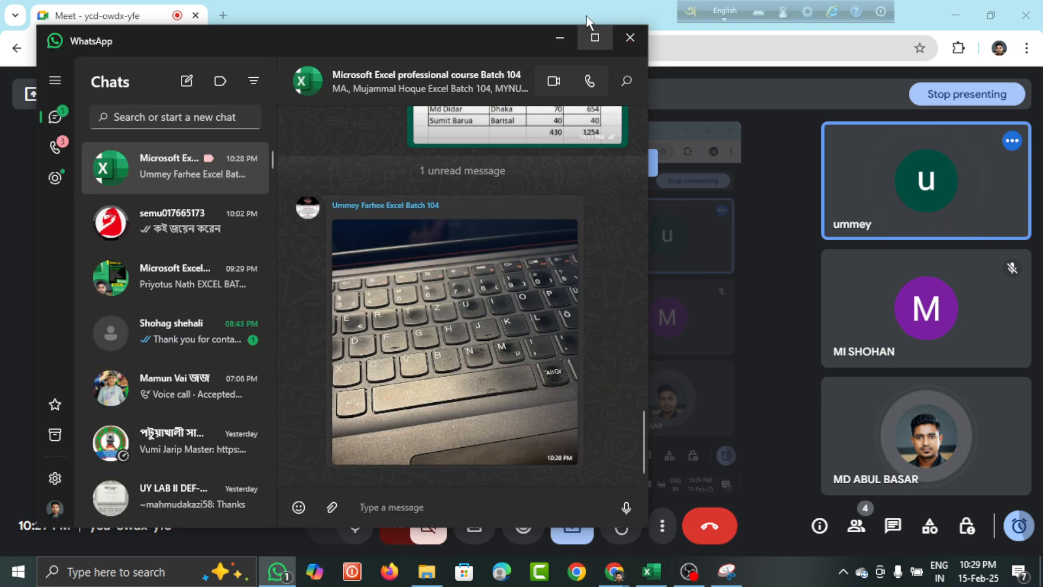
pyautogui.click(554, 41)
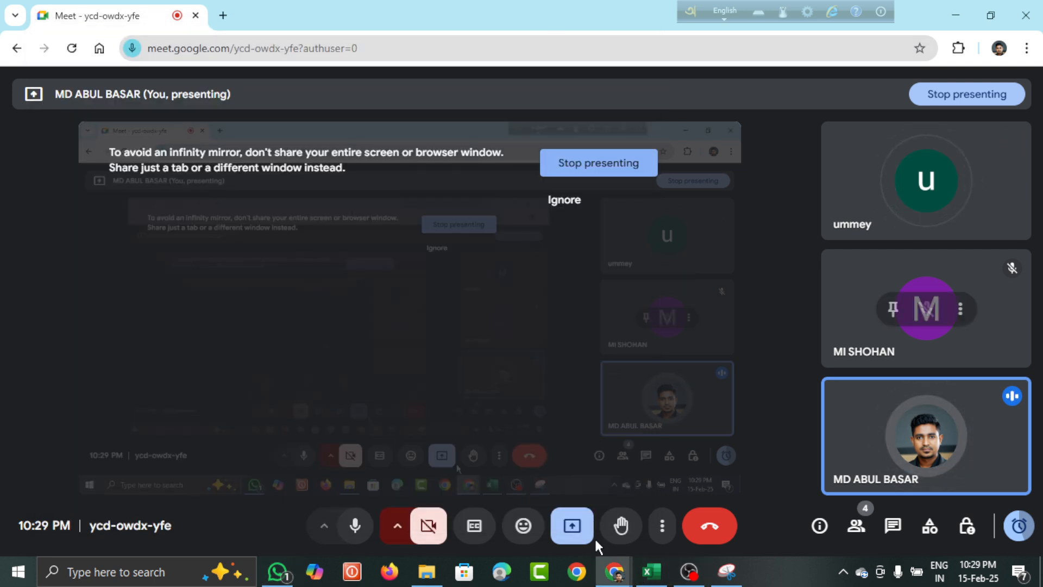
# Step: Switch back to Excel and save the Batch 104_Class 01 workbook
pyautogui.moveTo(655, 575)
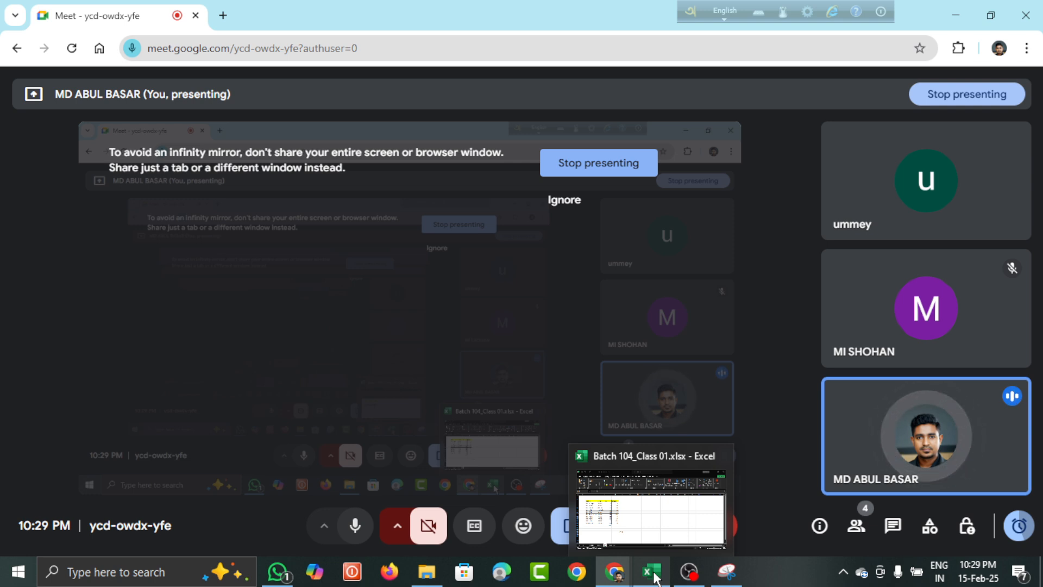
pyautogui.click(661, 528)
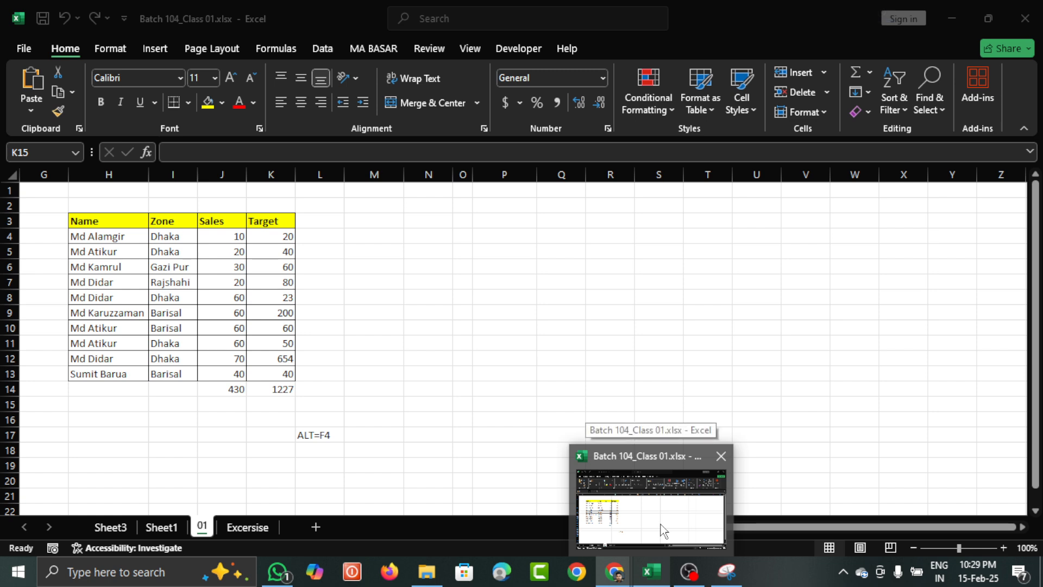
pyautogui.click(495, 343)
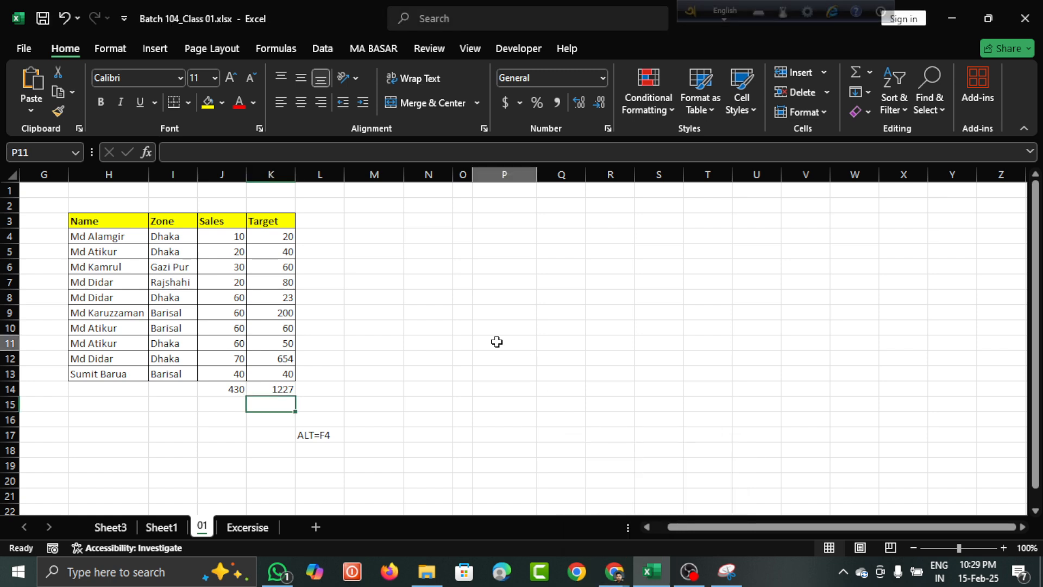
pyautogui.click(318, 410)
pyautogui.click(437, 357)
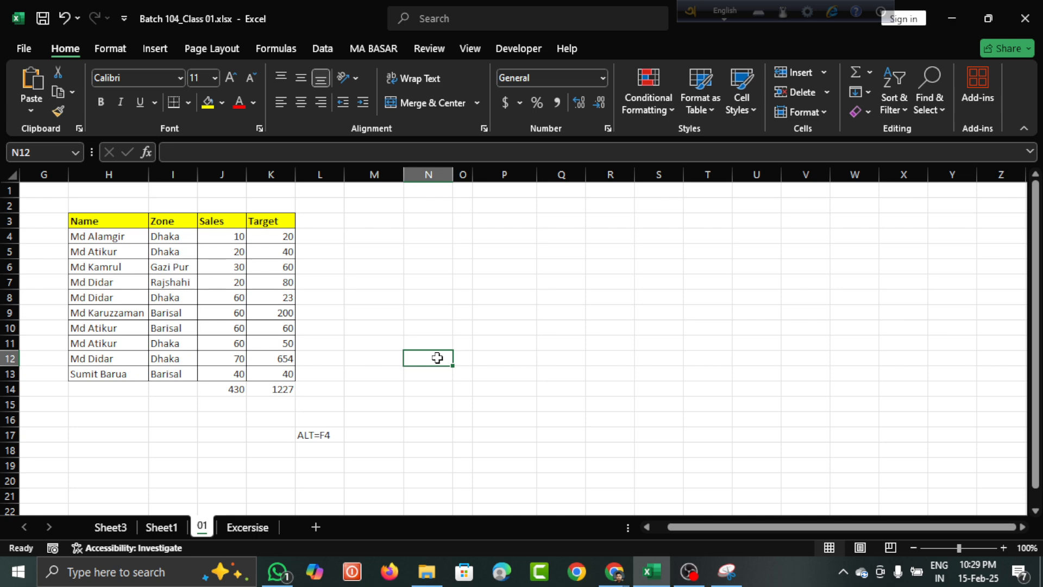
pyautogui.hotkey('ctrl', 's')
pyautogui.click(955, 16)
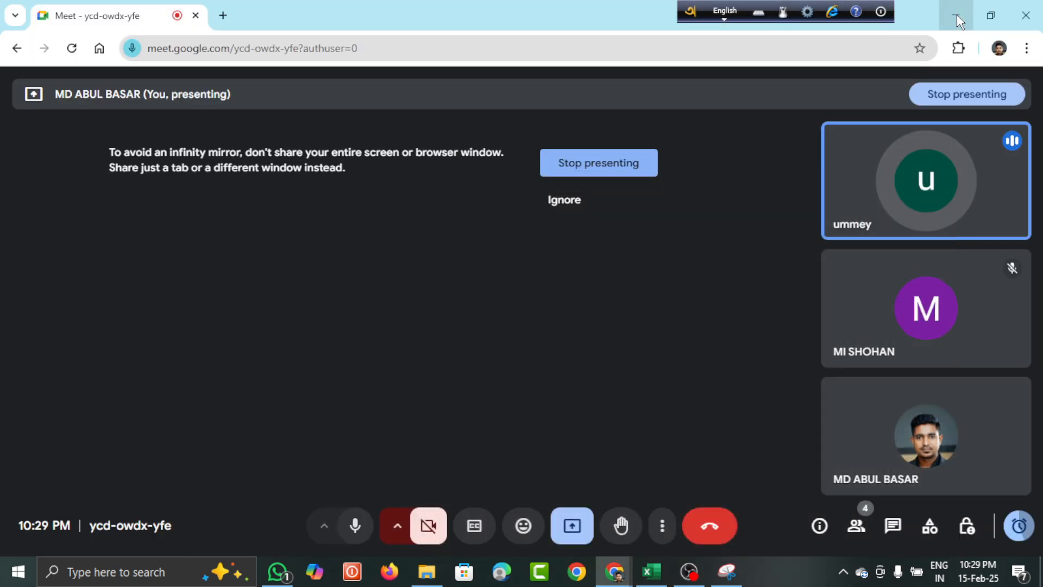
pyautogui.click(655, 575)
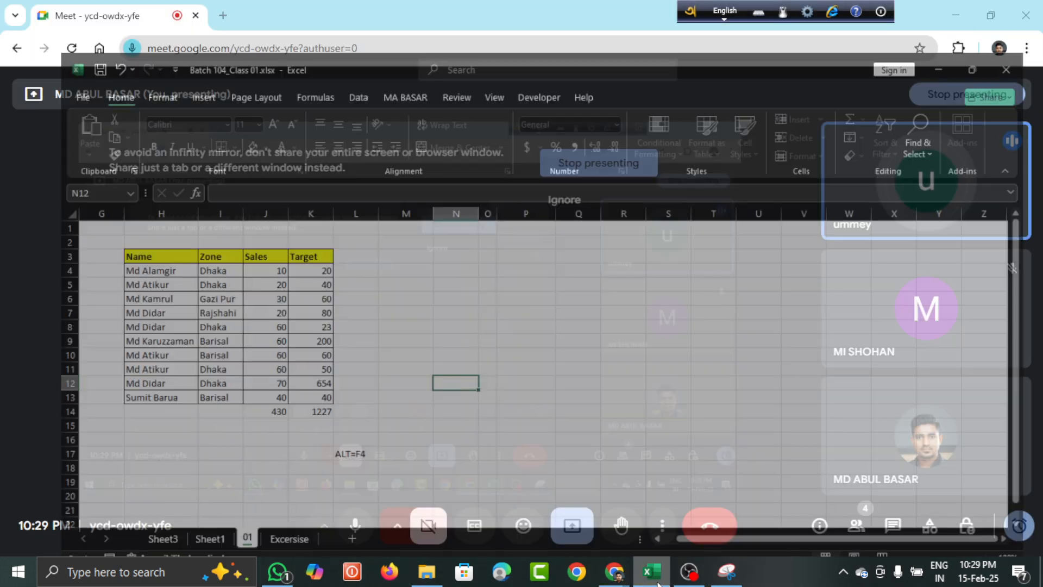
pyautogui.click(546, 323)
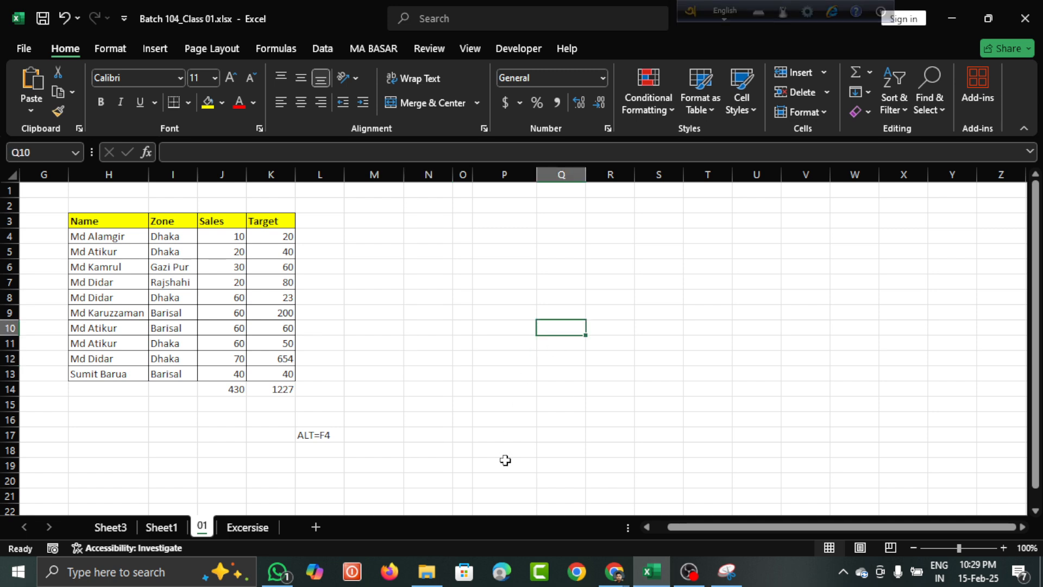
pyautogui.click(108, 217)
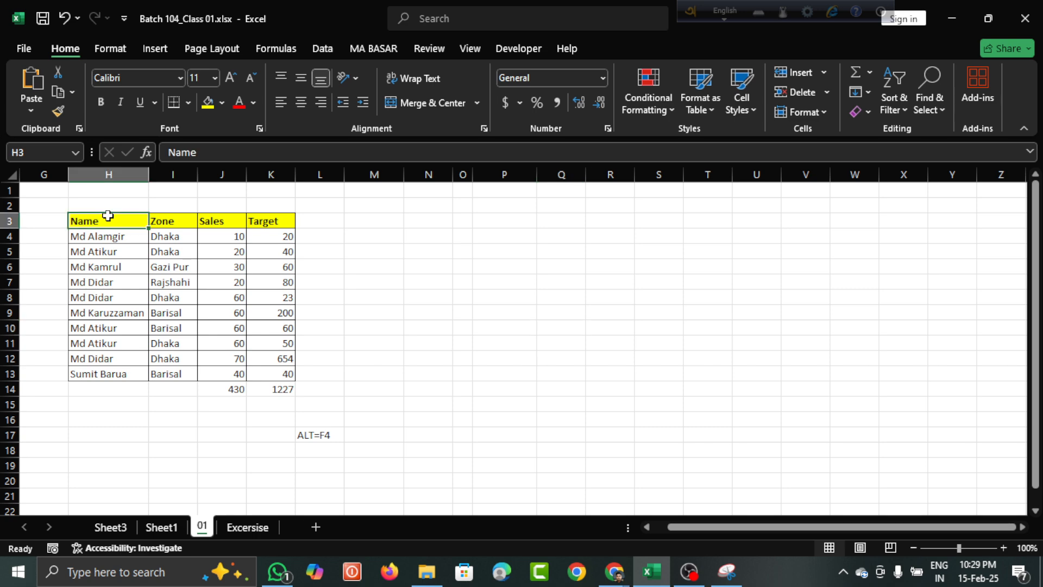
pyautogui.click(109, 252)
pyautogui.click(117, 289)
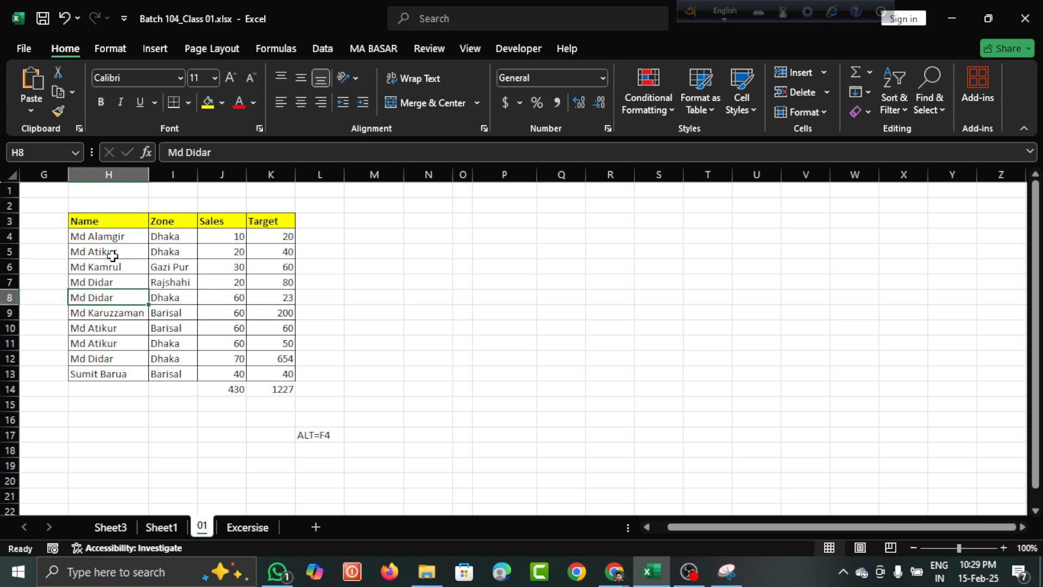
# Step: Narrow the Name column H until the names no longer fit, and clear the Zone entry in I4
pyautogui.click(111, 236)
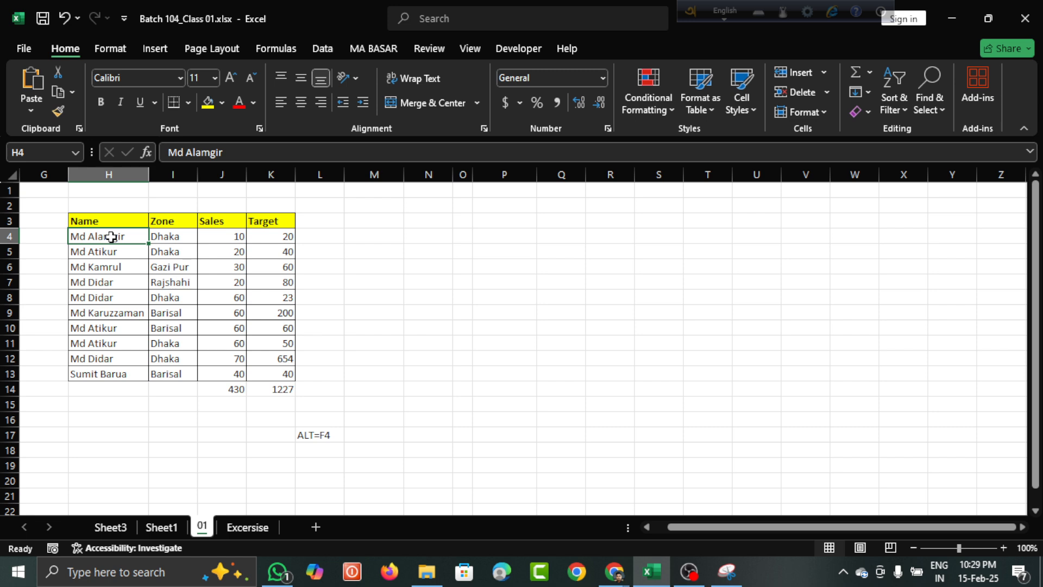
pyautogui.moveTo(111, 236)
pyautogui.mouseDown()
pyautogui.moveTo(109, 309)
pyautogui.moveTo(109, 238)
pyautogui.mouseUp()
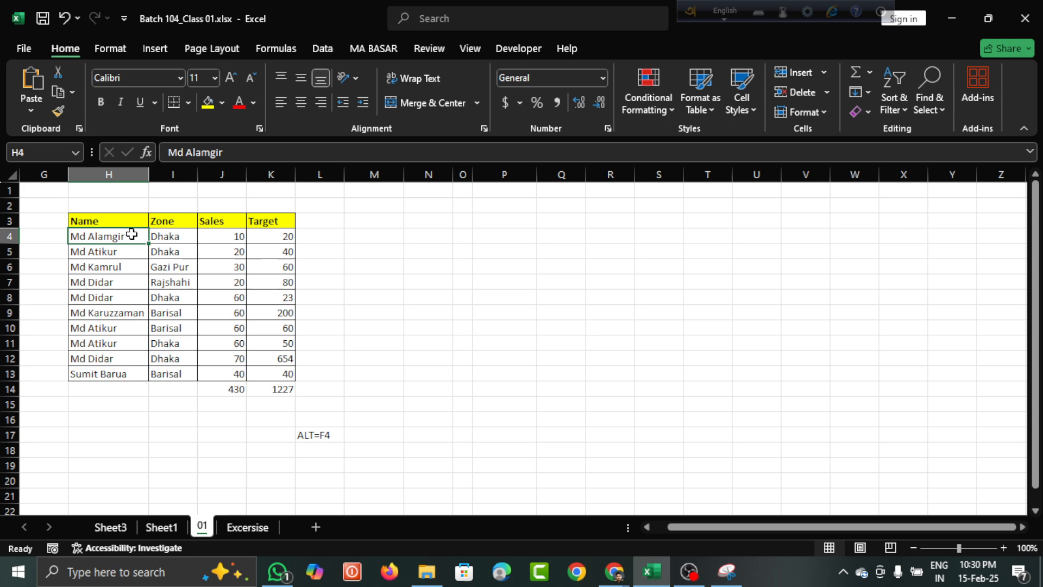
pyautogui.moveTo(148, 183); pyautogui.dragTo(109, 191)
pyautogui.click(118, 238)
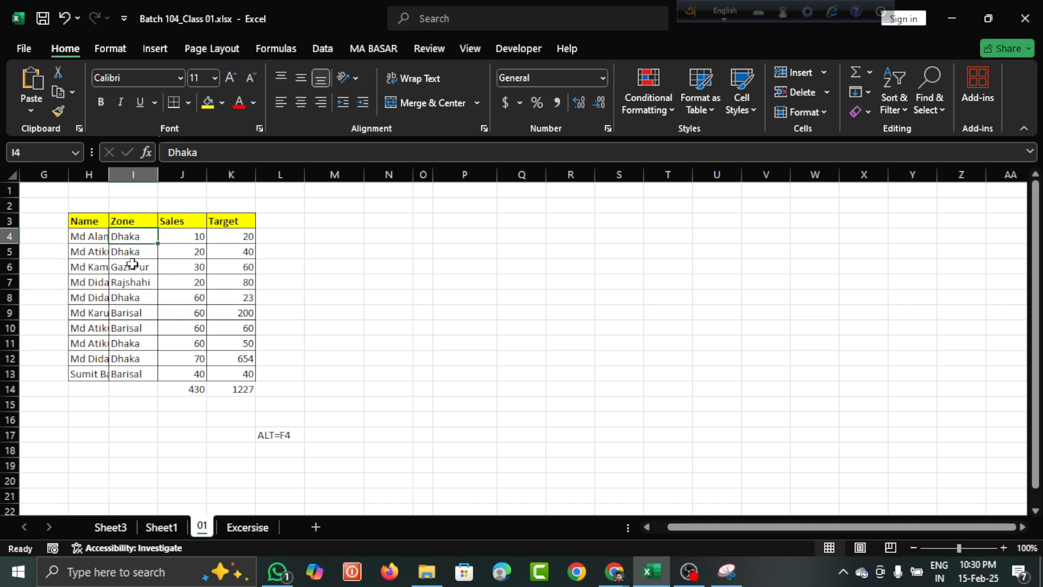
pyautogui.press('Delete')
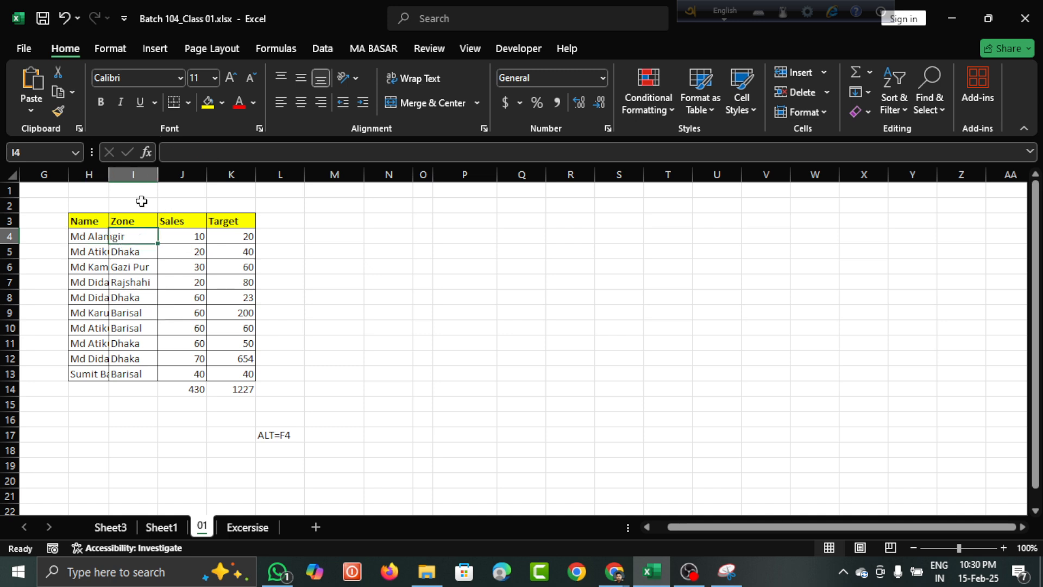
# Step: Compare H4 with the emptied Zone cell I4 to see how the long name is displayed across them
pyautogui.click(129, 283)
pyautogui.click(94, 236)
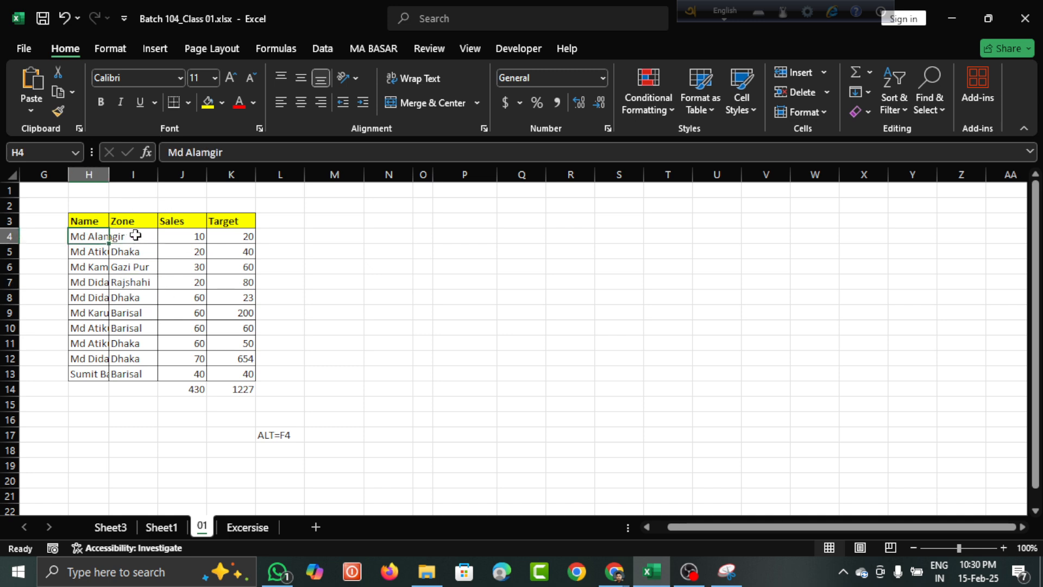
pyautogui.click(136, 234)
pyautogui.click(347, 236)
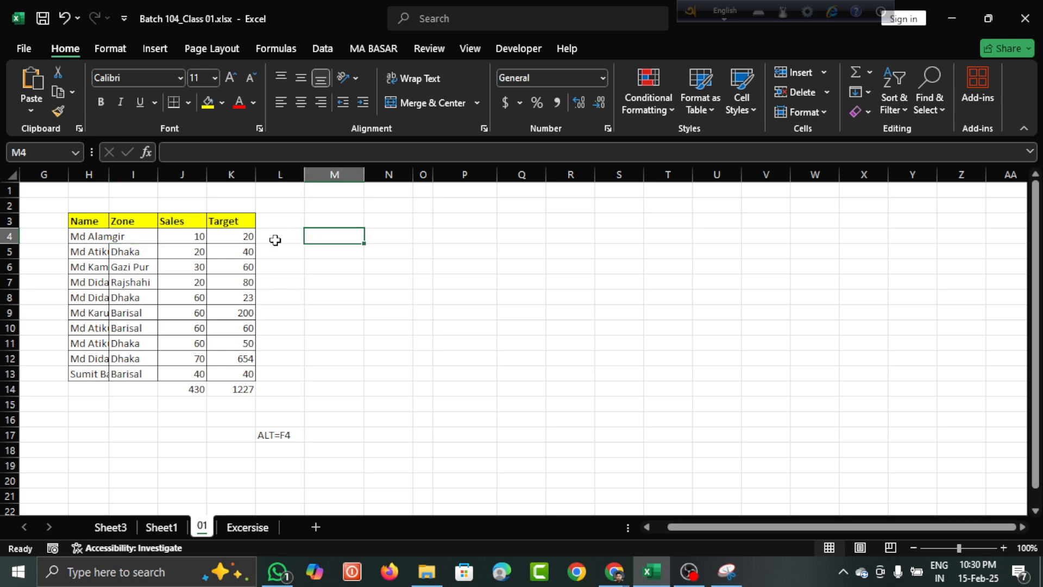
pyautogui.click(122, 241)
pyautogui.click(85, 239)
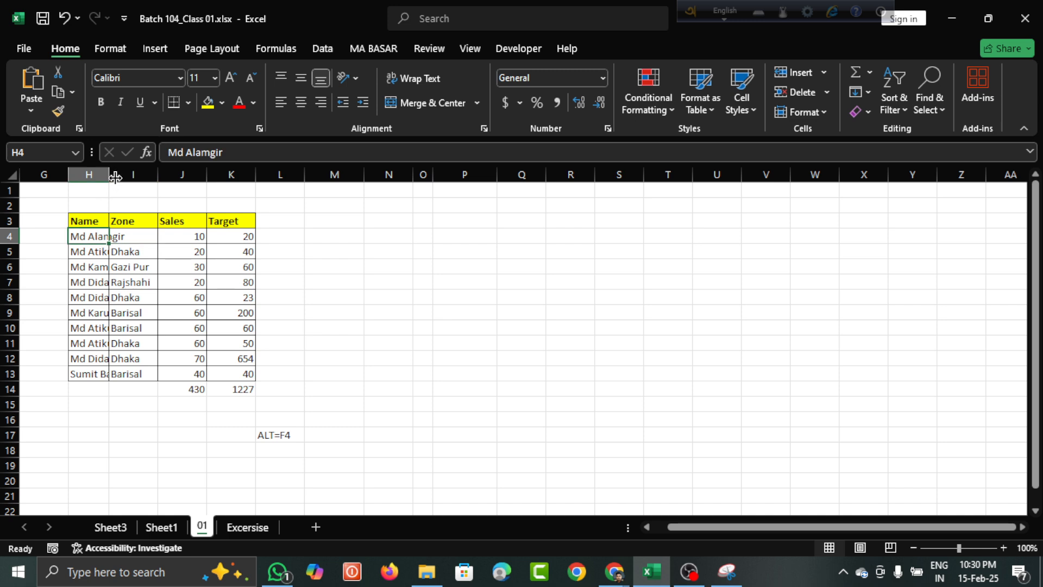
# Step: Try AutoFit on column H, and undo both the resizing and the clearing of I4
pyautogui.doubleClick(110, 174)
pyautogui.click(113, 294)
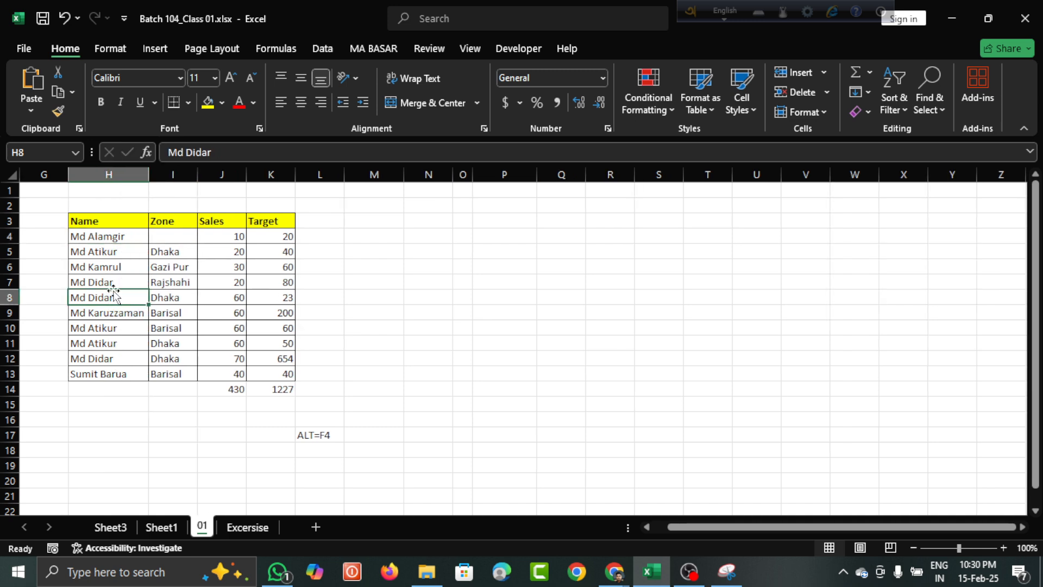
pyautogui.hotkey('ctrl', 'z')
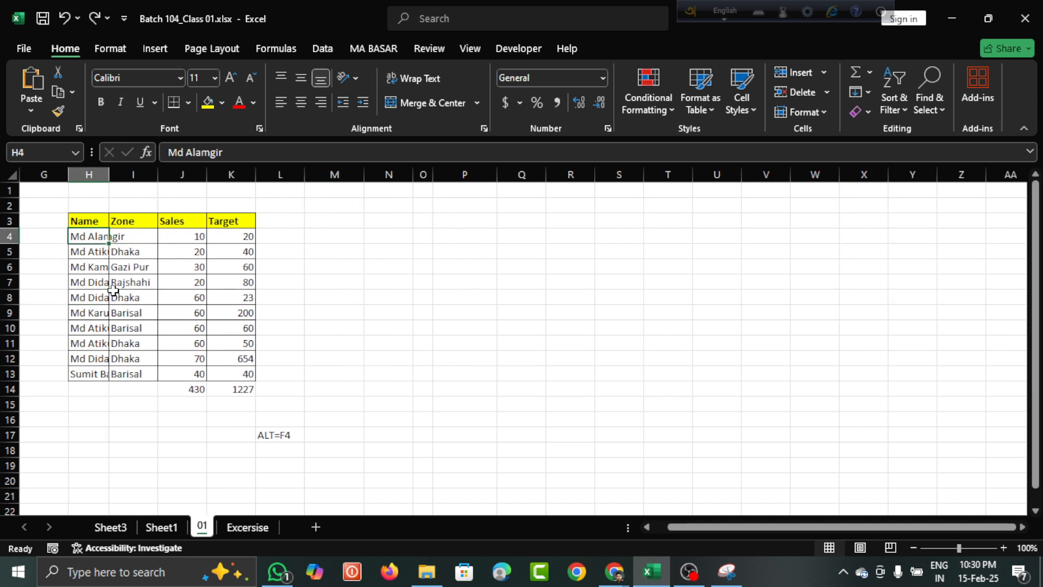
pyautogui.hotkey('ctrl', 'z')
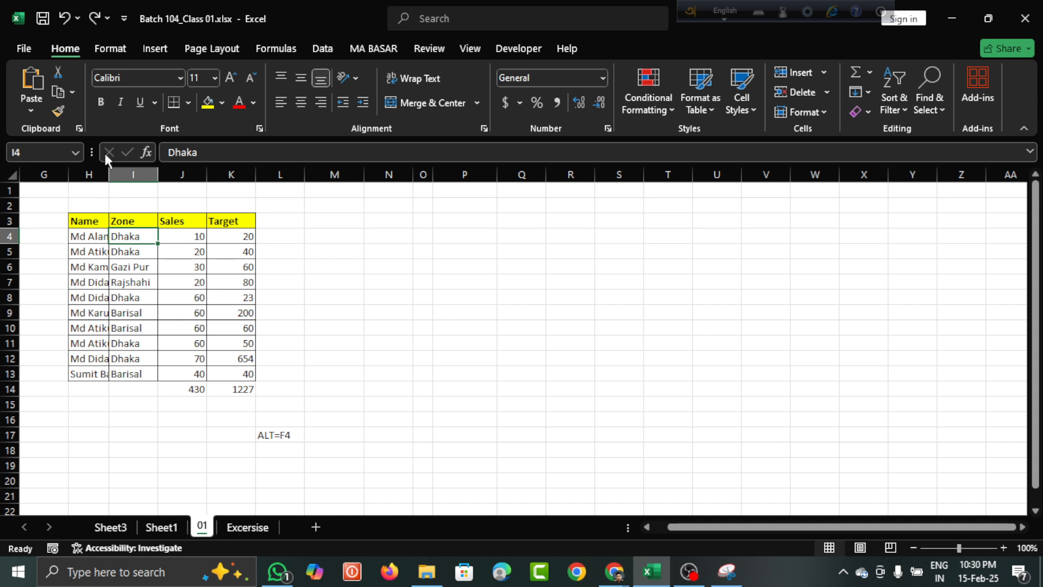
# Step: AutoFit the Name column H to its longest entry and check the names in H4 to H7
pyautogui.doubleClick(109, 174)
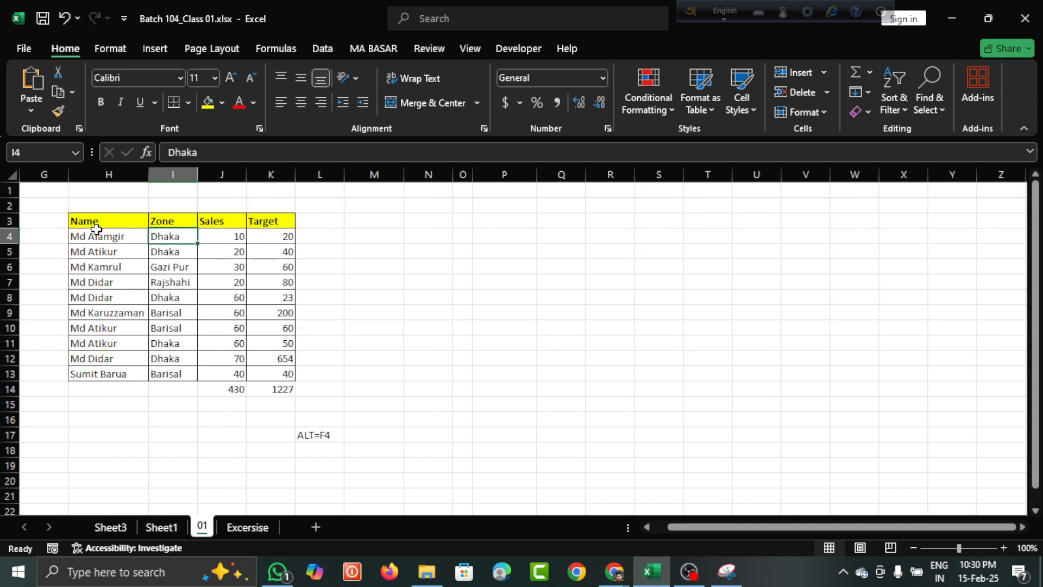
pyautogui.click(95, 241)
pyautogui.click(96, 280)
pyautogui.click(125, 270)
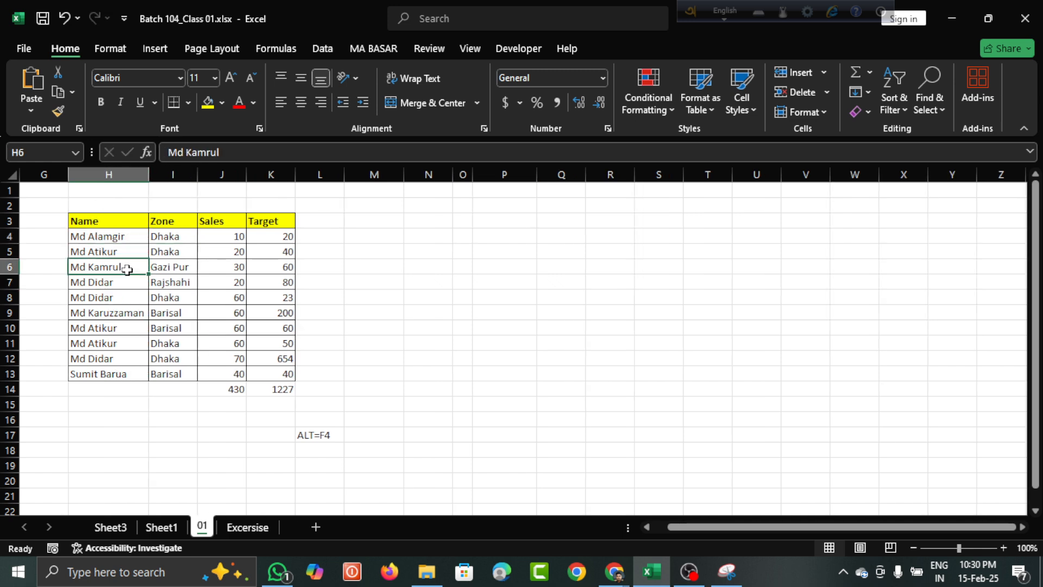
pyautogui.click(103, 280)
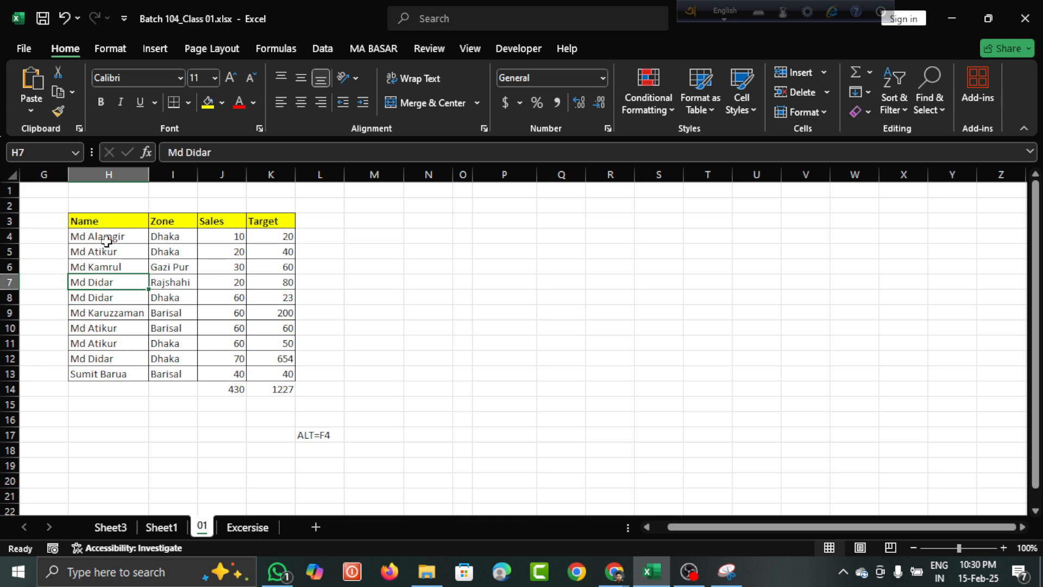
# Step: Select the Name column block H3:H13 and move it up one row to H2:H12
pyautogui.click(107, 239)
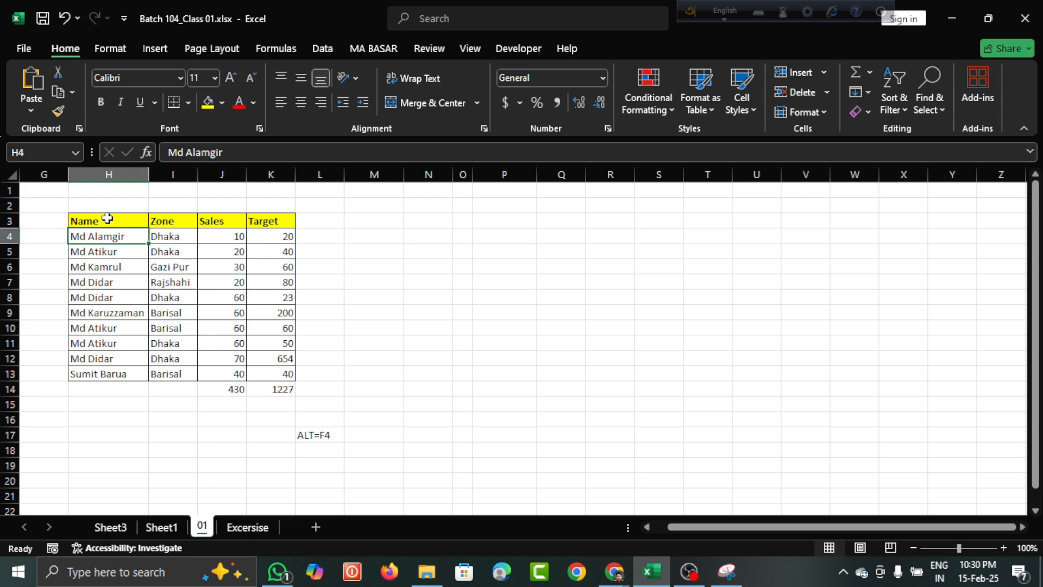
pyautogui.click(96, 250)
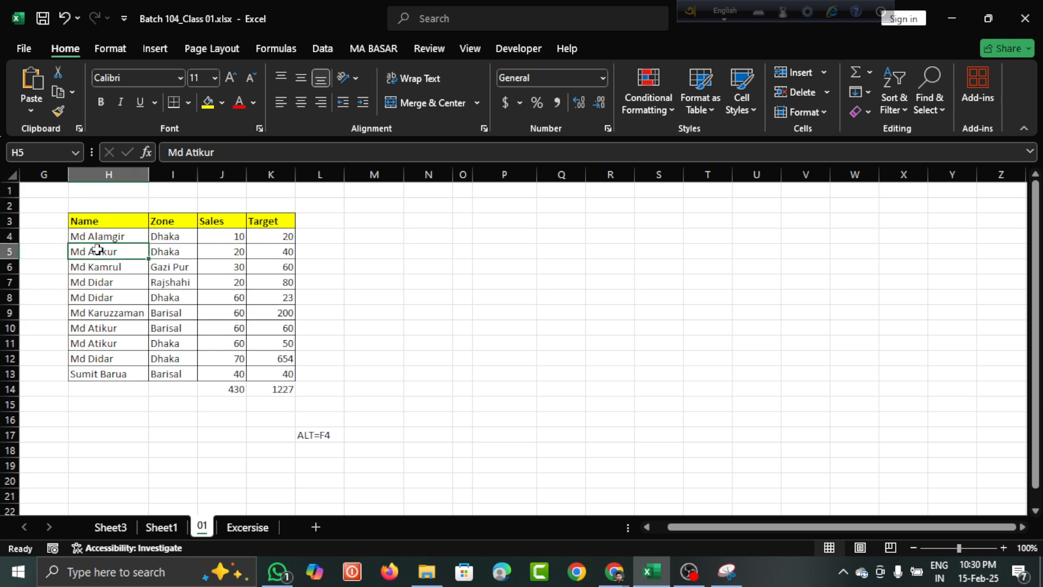
pyautogui.moveTo(96, 224); pyautogui.dragTo(100, 374)
pyautogui.moveTo(104, 213); pyautogui.dragTo(105, 203)
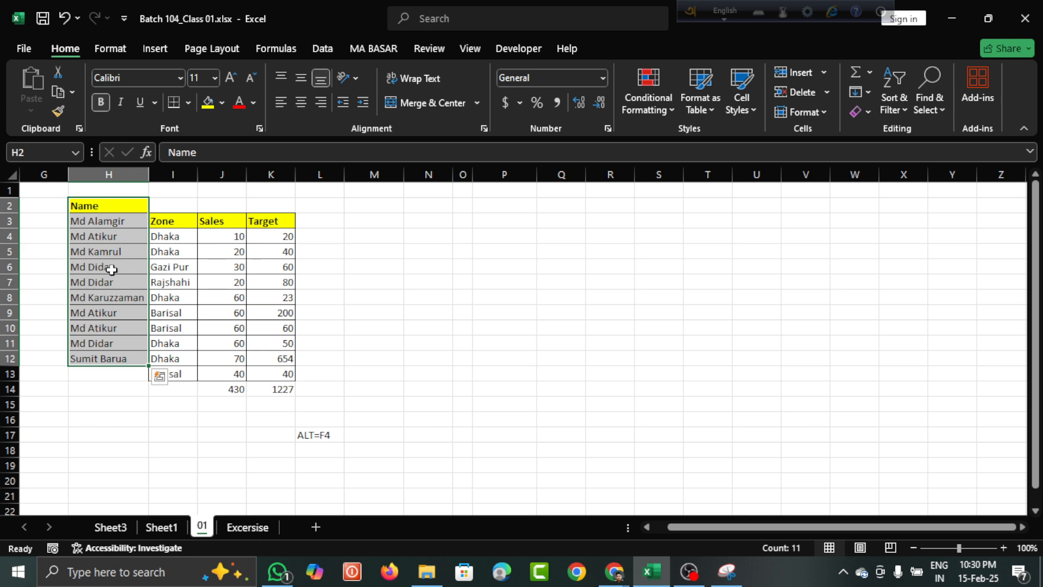
# Step: Select the Name column block H2:H12 and move it back down one row to H3:H13
pyautogui.click(114, 301)
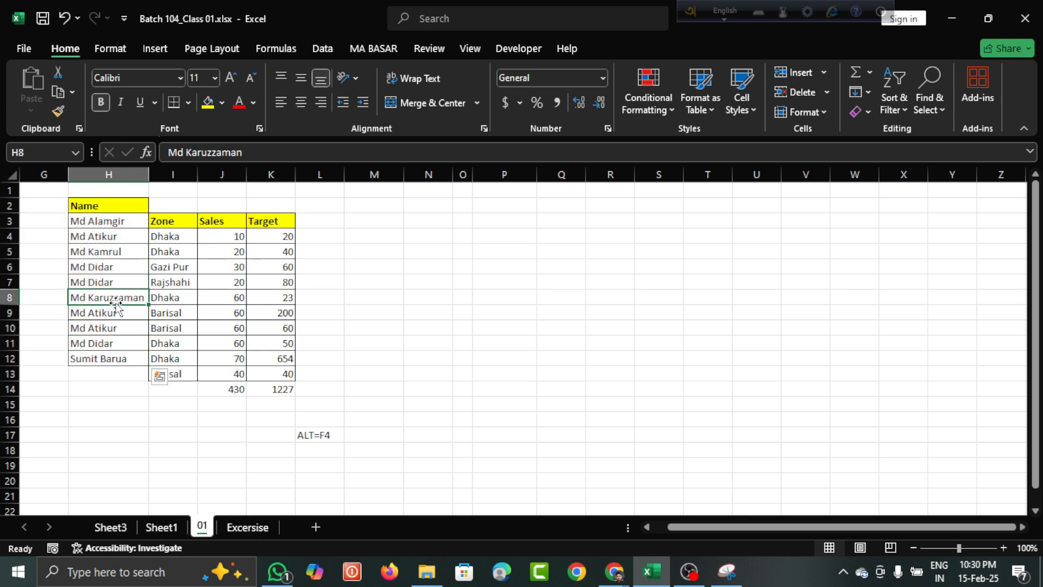
pyautogui.moveTo(111, 283); pyautogui.dragTo(114, 352)
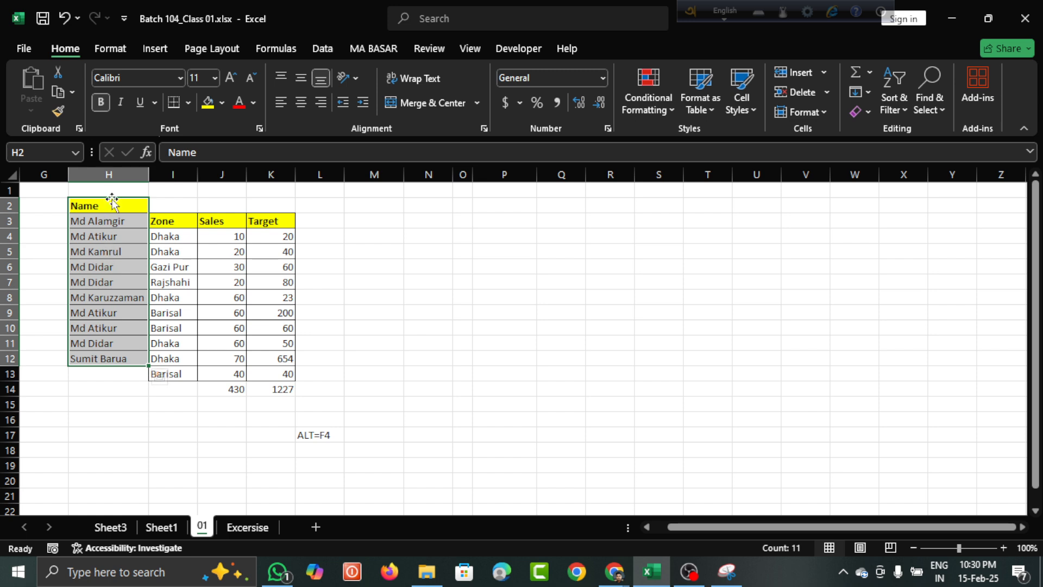
pyautogui.moveTo(112, 200); pyautogui.dragTo(114, 222)
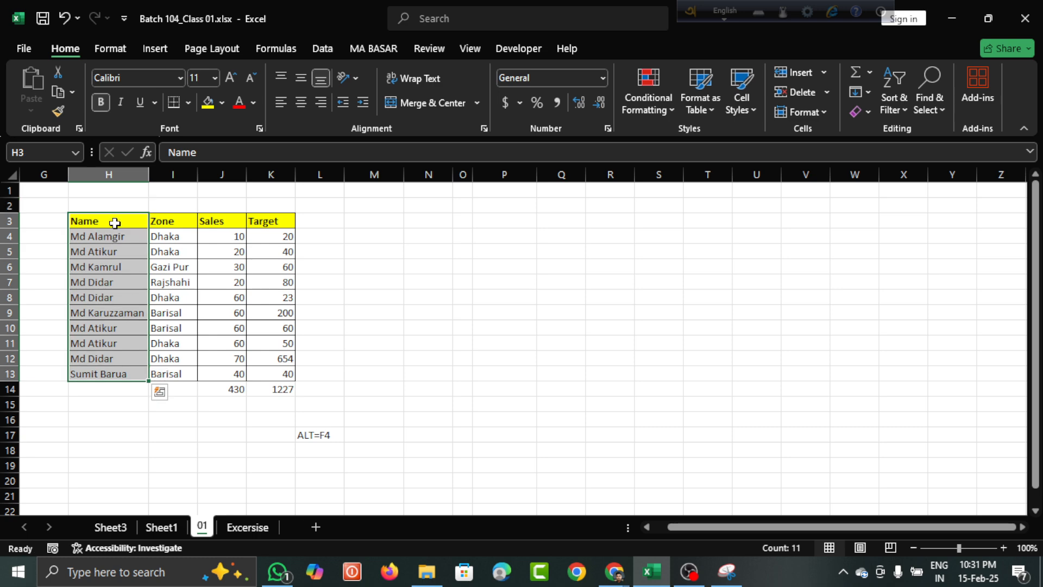
# Step: Demonstrate moving the Name block up to H2:H12 once more and returning it to H3:H13 beside the other columns
pyautogui.moveTo(115, 217); pyautogui.dragTo(100, 202)
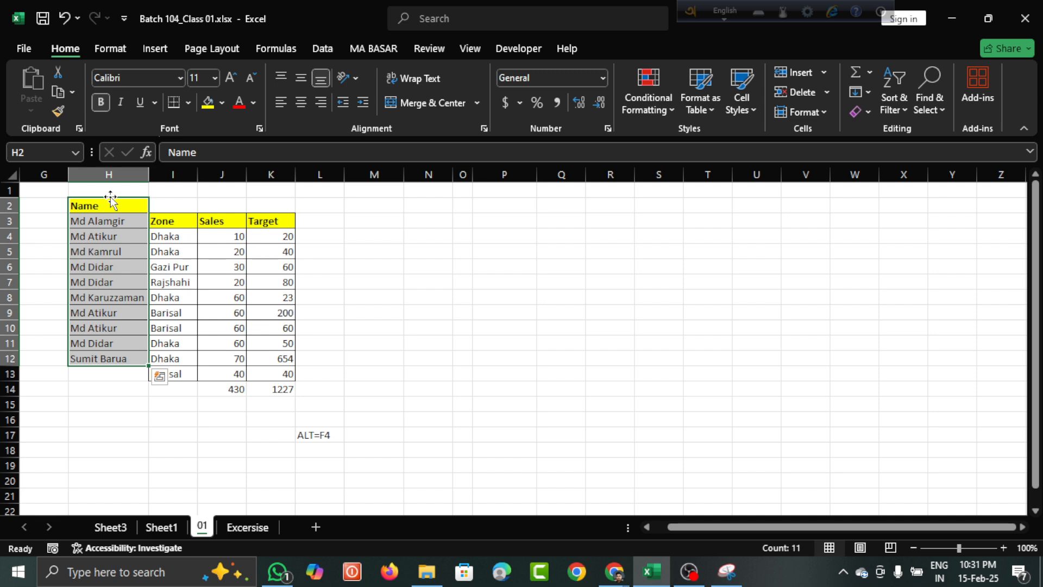
pyautogui.moveTo(110, 199); pyautogui.dragTo(109, 226)
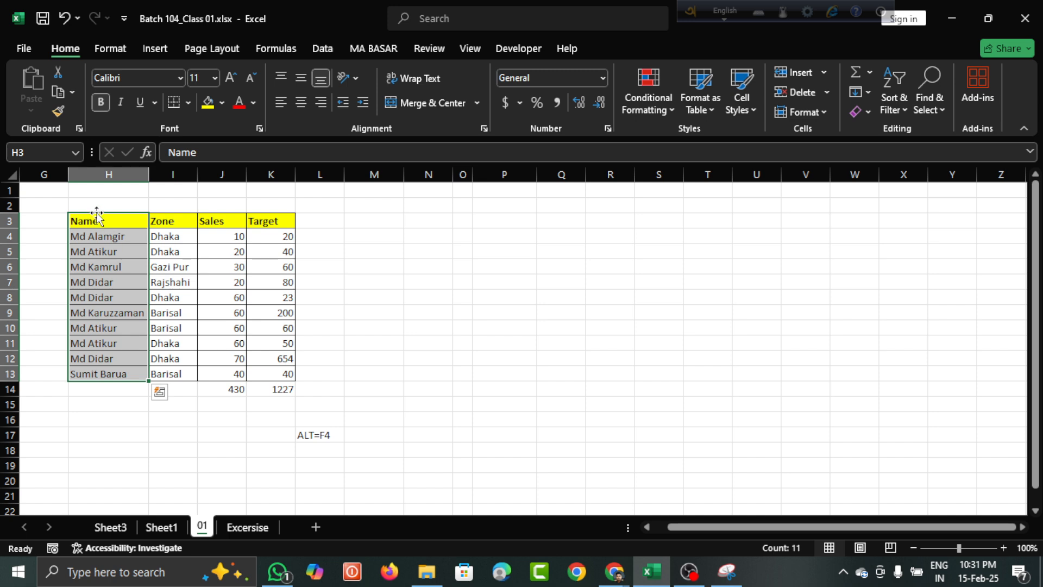
pyautogui.moveTo(100, 213); pyautogui.dragTo(133, 222)
pyautogui.moveTo(104, 215); pyautogui.dragTo(127, 222)
pyautogui.click(389, 309)
pyautogui.click(283, 233)
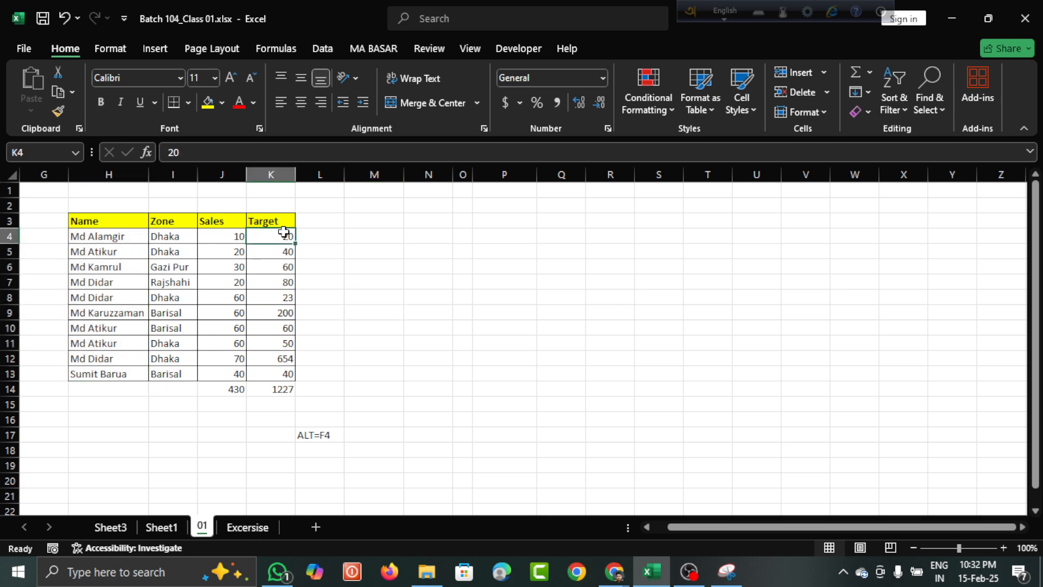
pyautogui.click(398, 233)
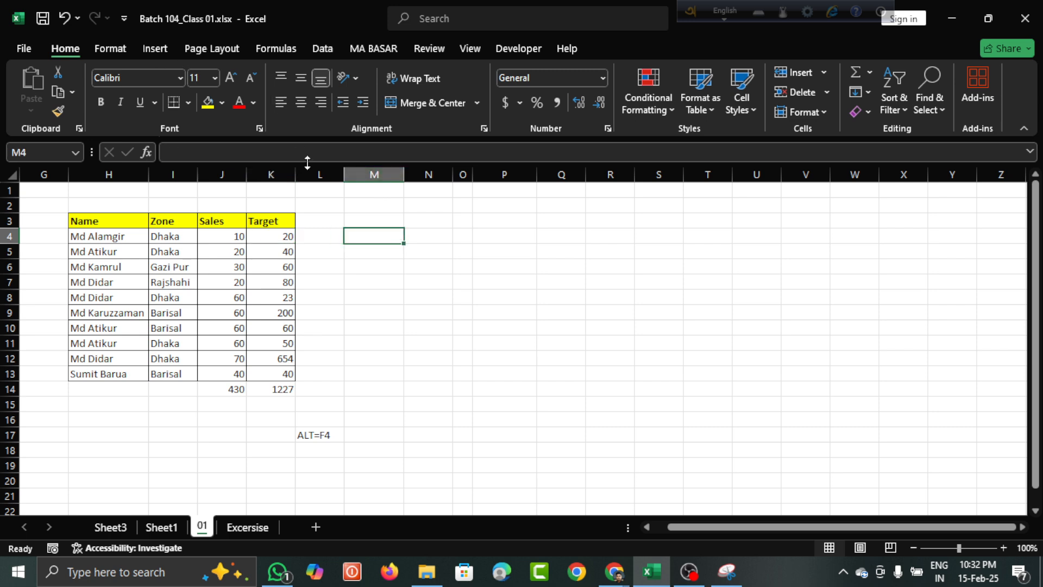
pyautogui.click(125, 48)
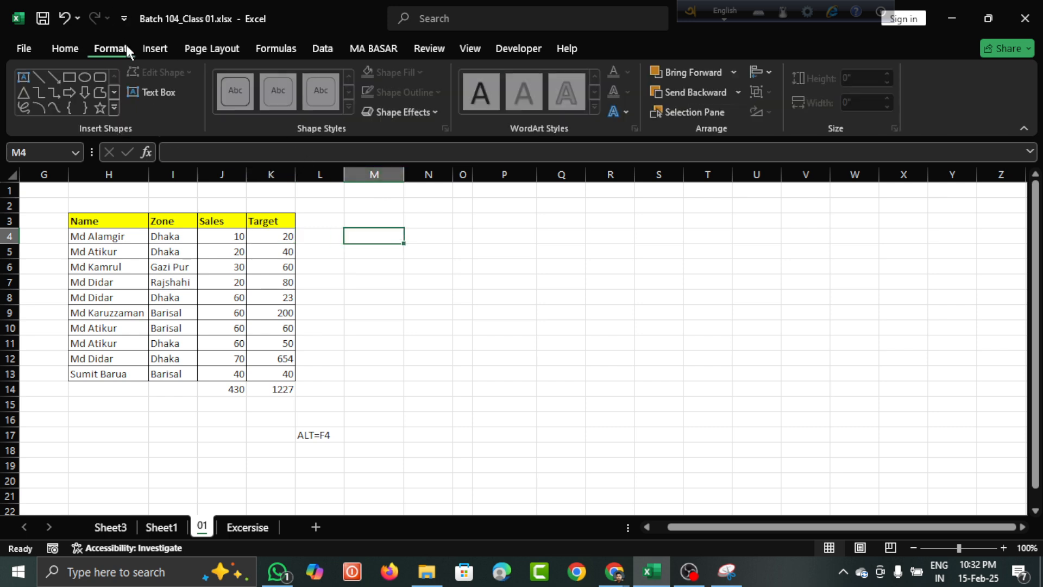
pyautogui.click(166, 47)
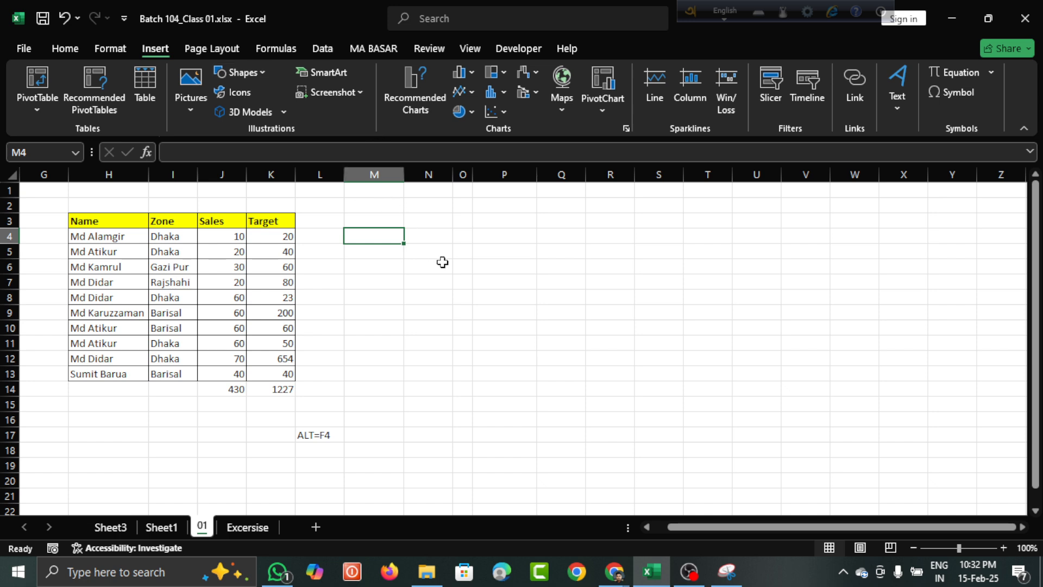
# Step: Insert a blank row above the table's header row 3
pyautogui.click(6, 221)
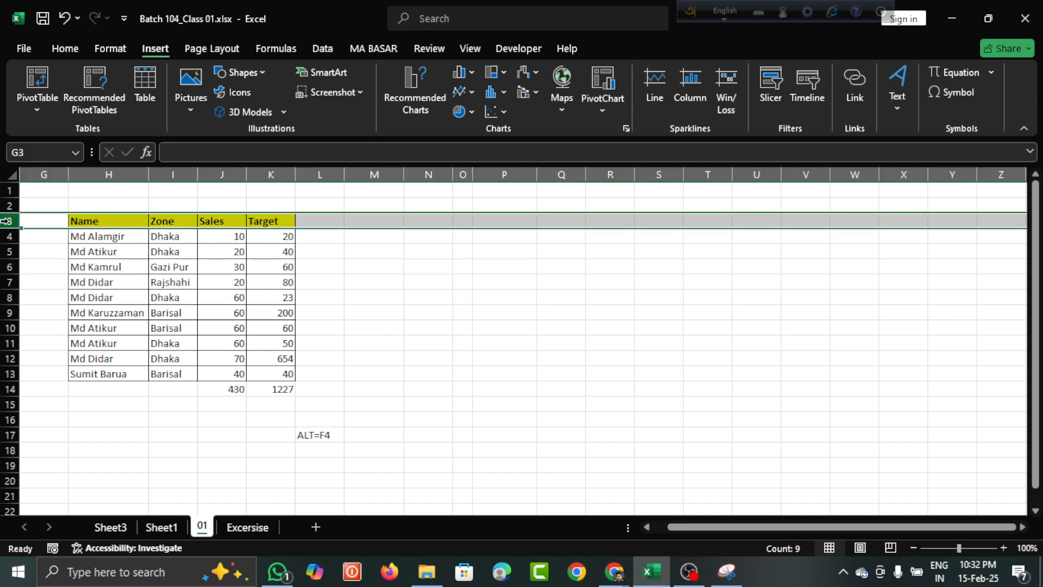
pyautogui.rightClick(5, 221)
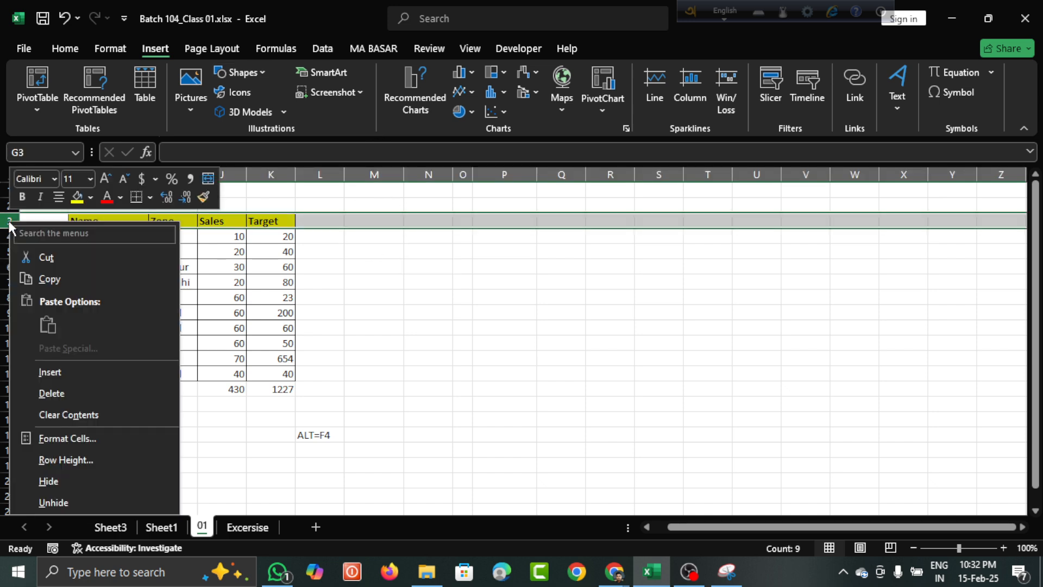
pyautogui.click(59, 372)
pyautogui.click(382, 342)
pyautogui.click(218, 406)
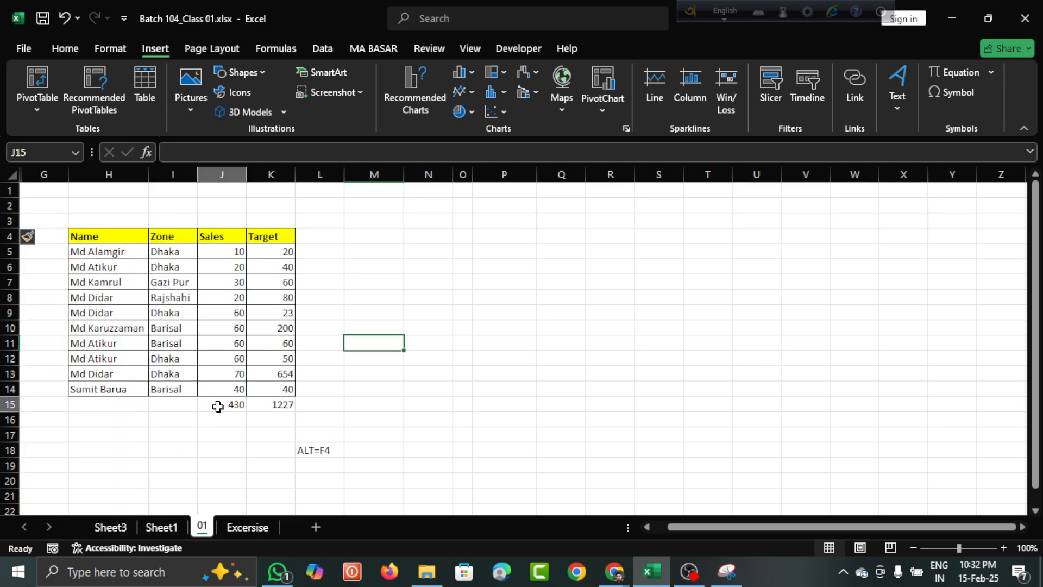
pyautogui.click(106, 235)
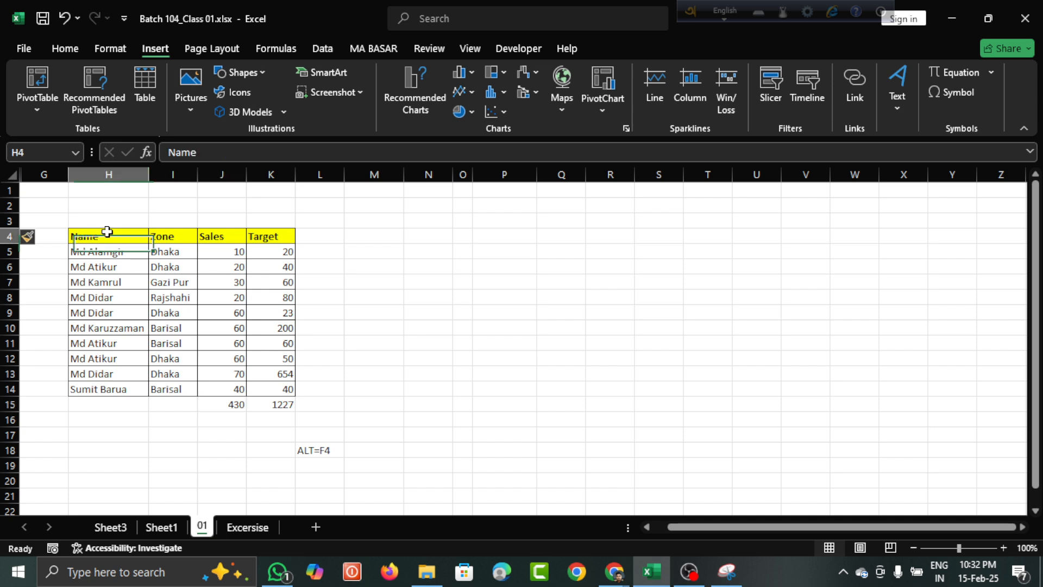
pyautogui.click(204, 329)
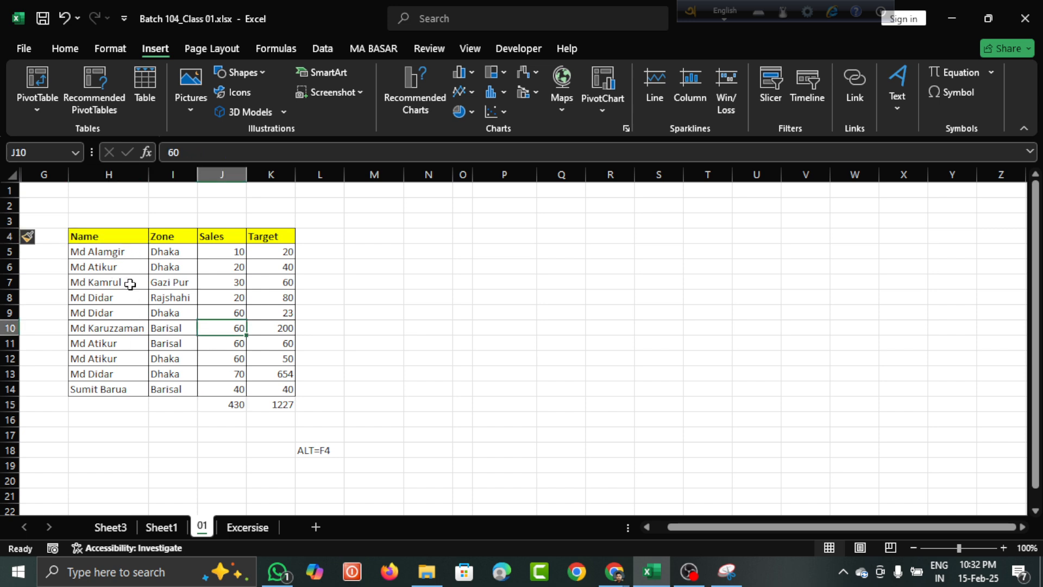
pyautogui.click(107, 266)
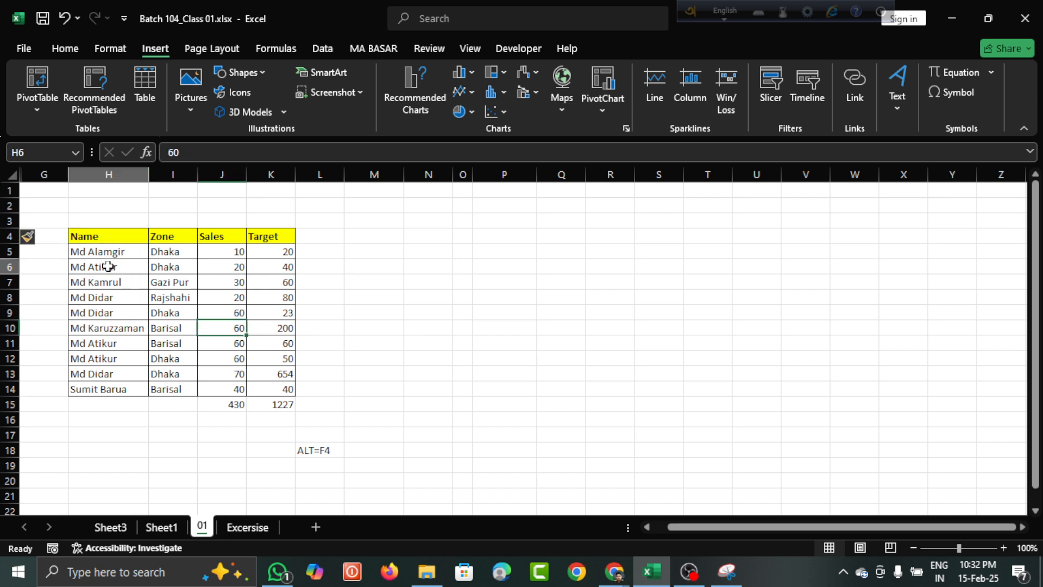
pyautogui.click(109, 234)
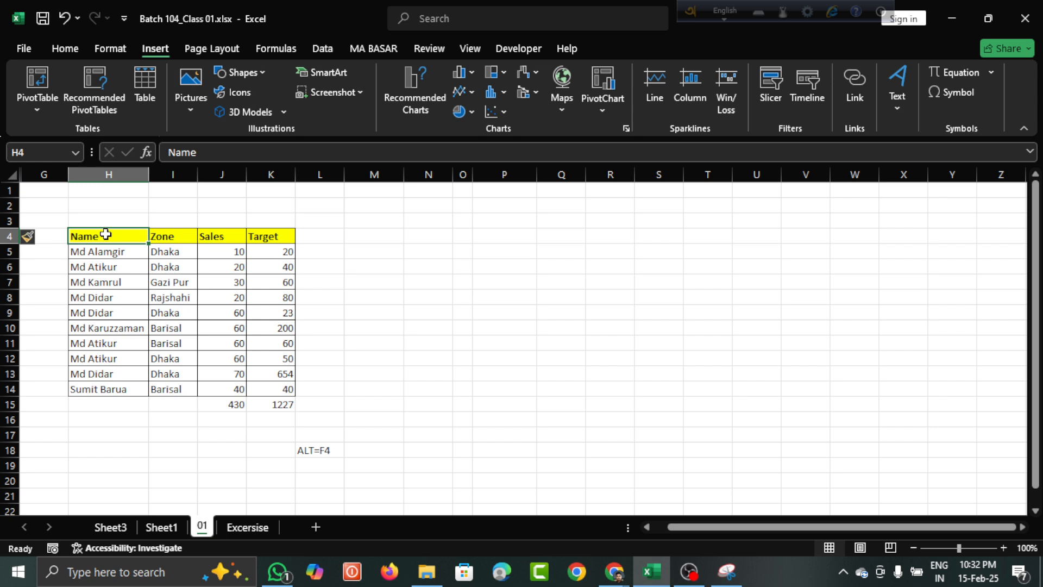
pyautogui.moveTo(107, 234); pyautogui.dragTo(288, 392)
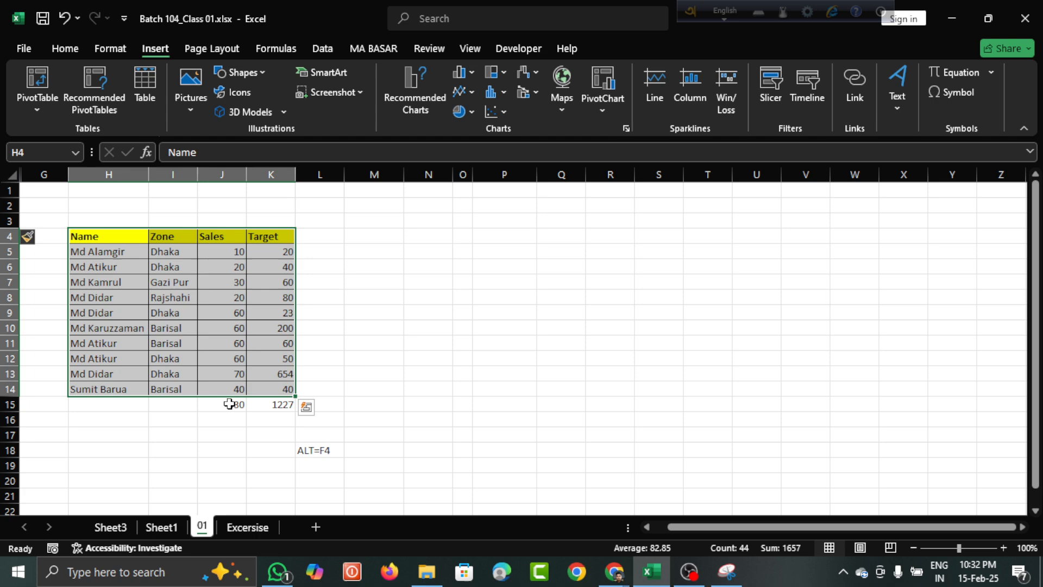
# Step: Delete the Sales and Target totals in row 15 beneath the table
pyautogui.moveTo(227, 402); pyautogui.dragTo(301, 406)
pyautogui.press('Delete')
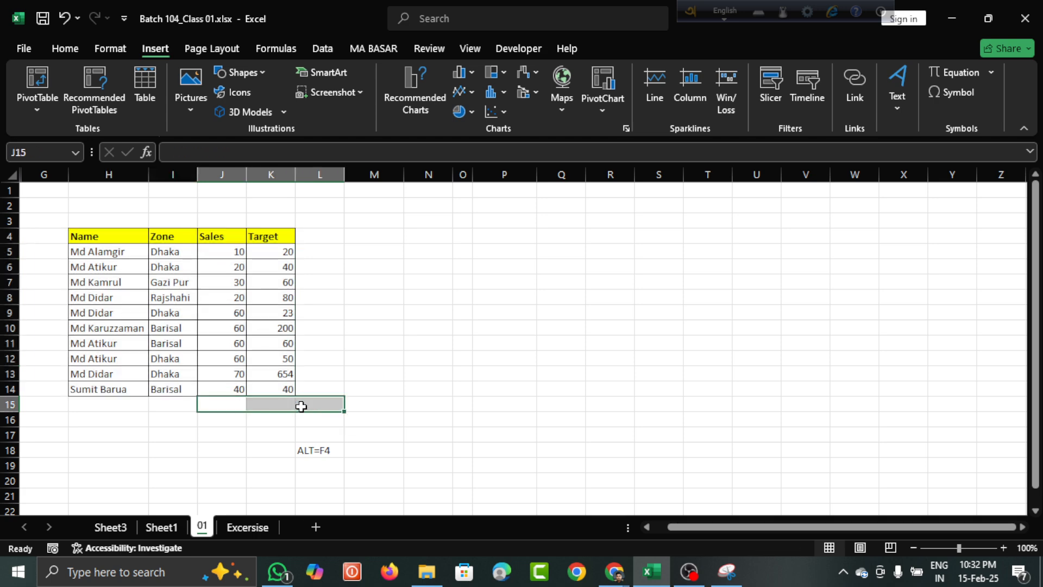
pyautogui.click(254, 402)
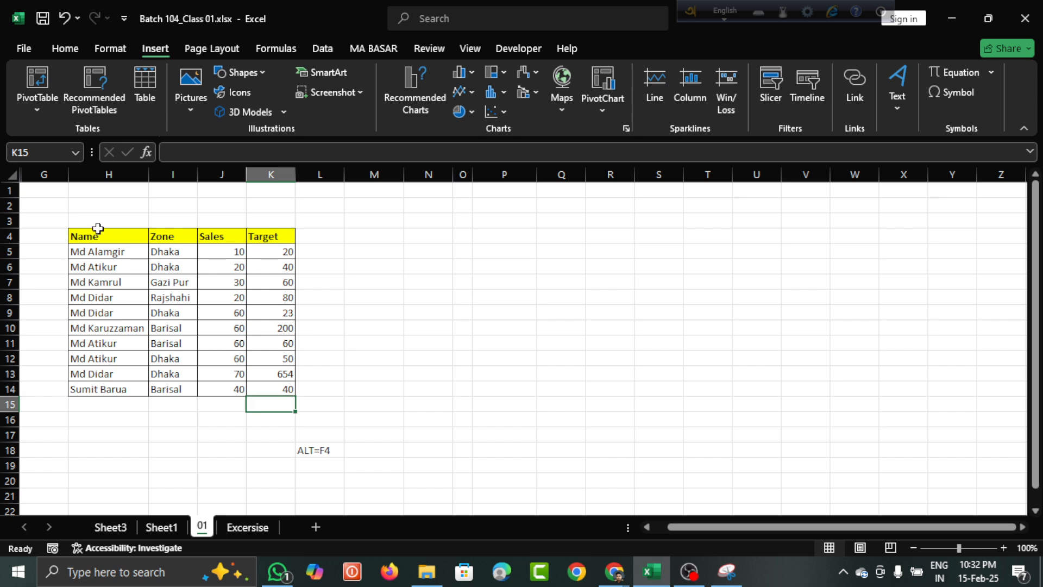
# Step: Clear only the formatting from the whole sales data range H4:K14, keeping its contents
pyautogui.moveTo(85, 240); pyautogui.dragTo(275, 392)
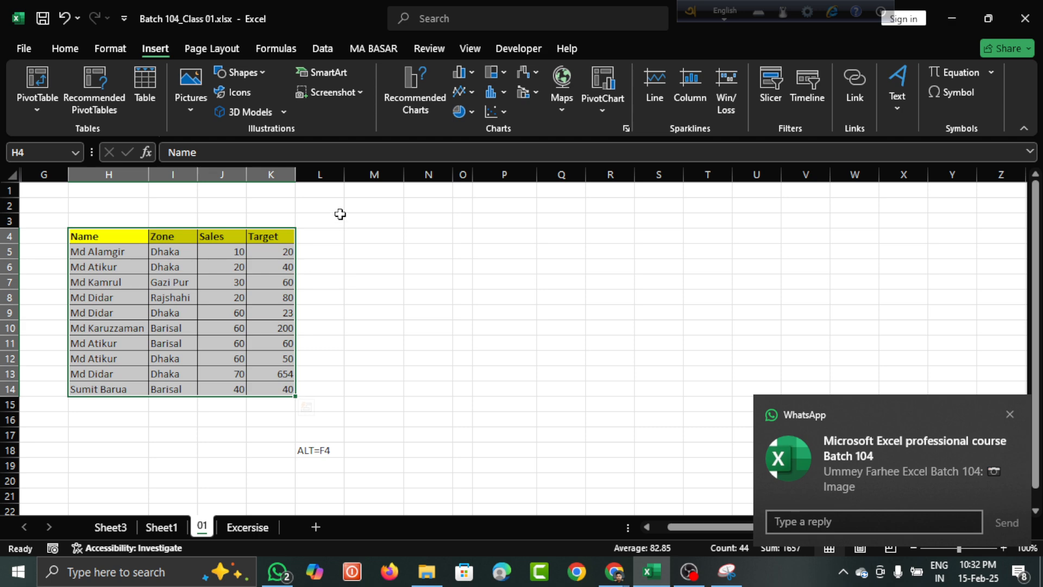
pyautogui.click(63, 48)
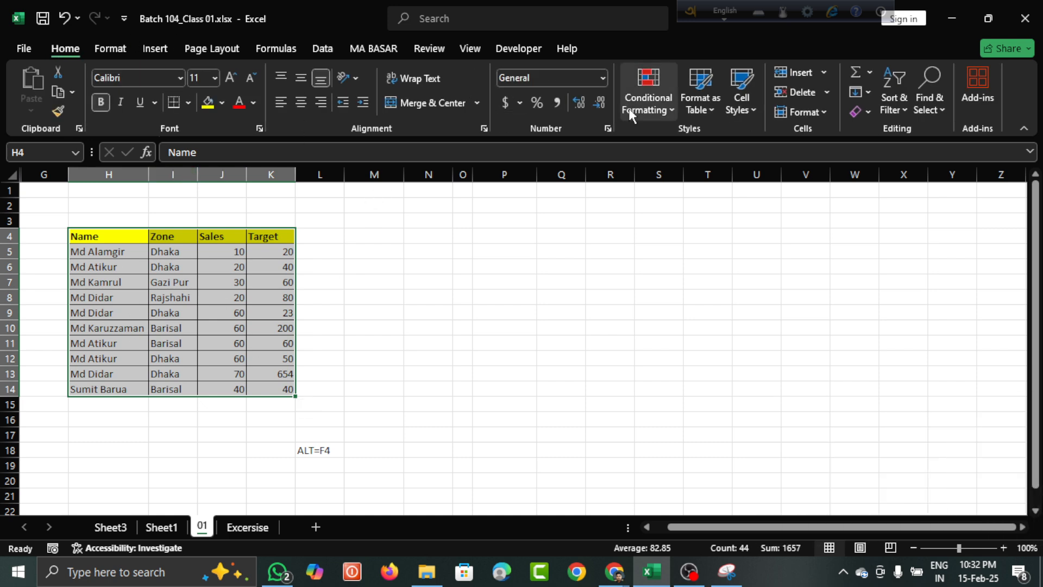
pyautogui.click(671, 110)
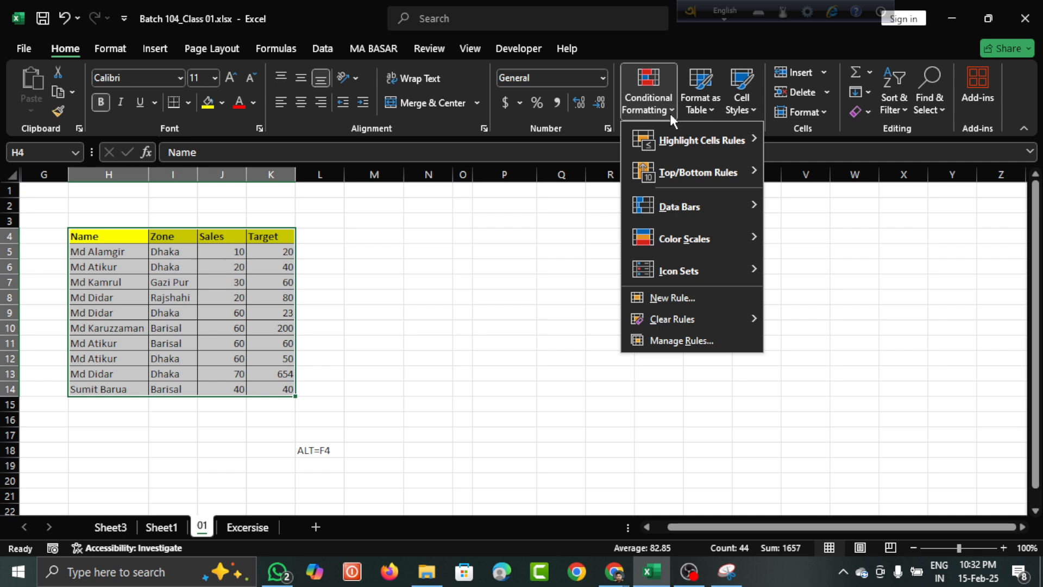
pyautogui.click(670, 112)
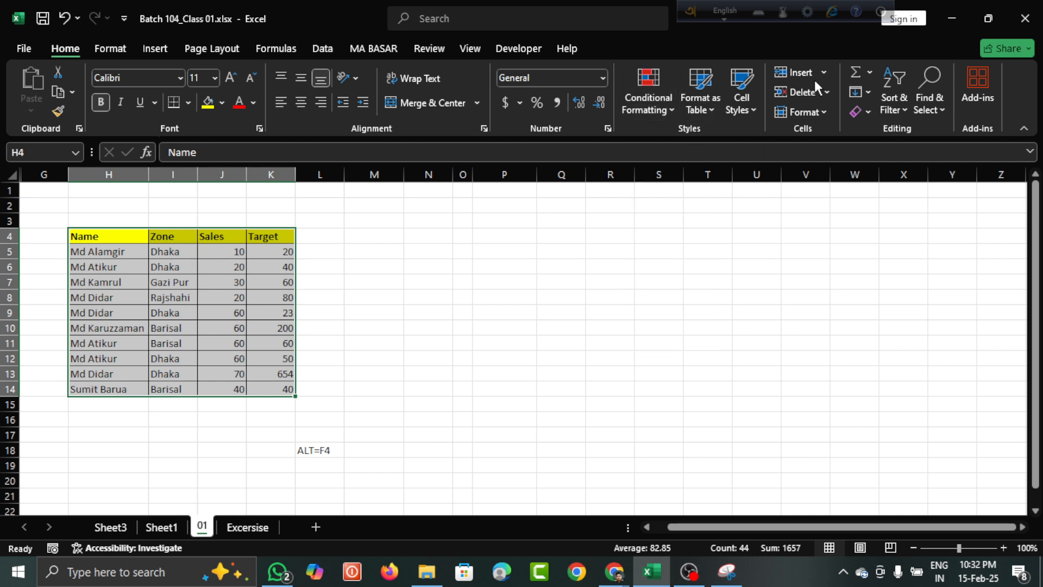
pyautogui.click(869, 112)
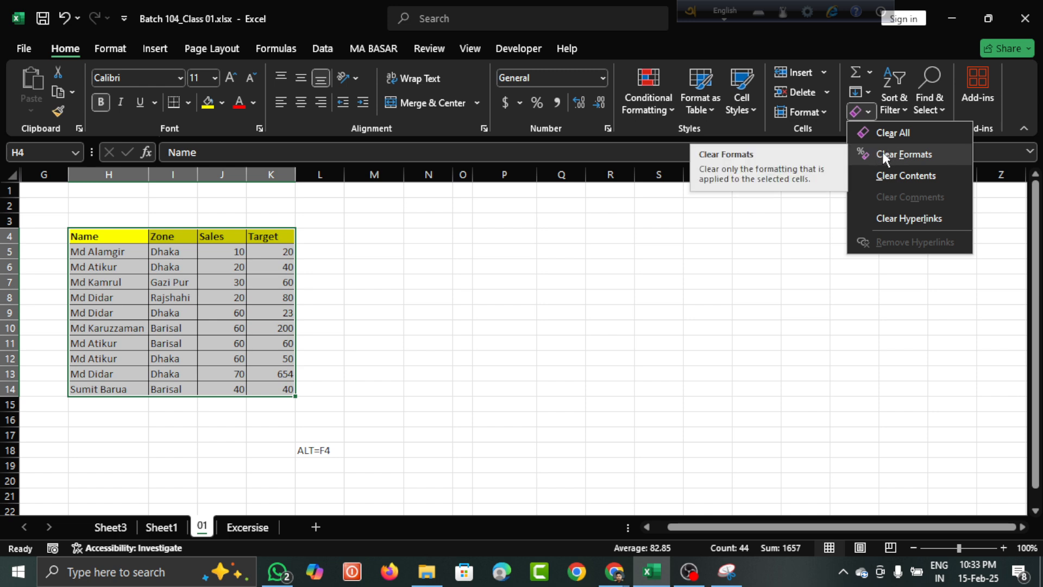
pyautogui.click(883, 153)
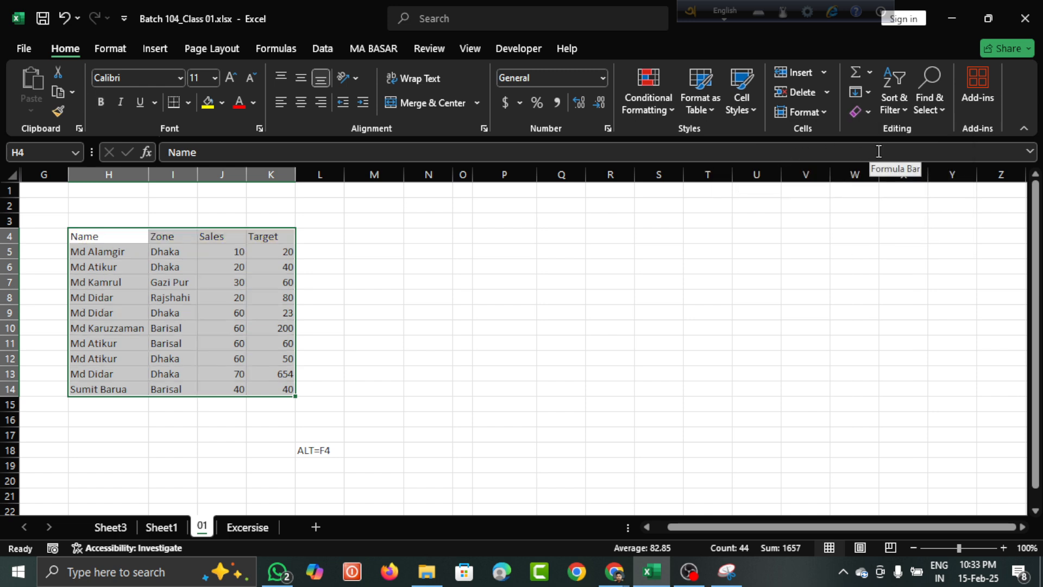
pyautogui.click(867, 110)
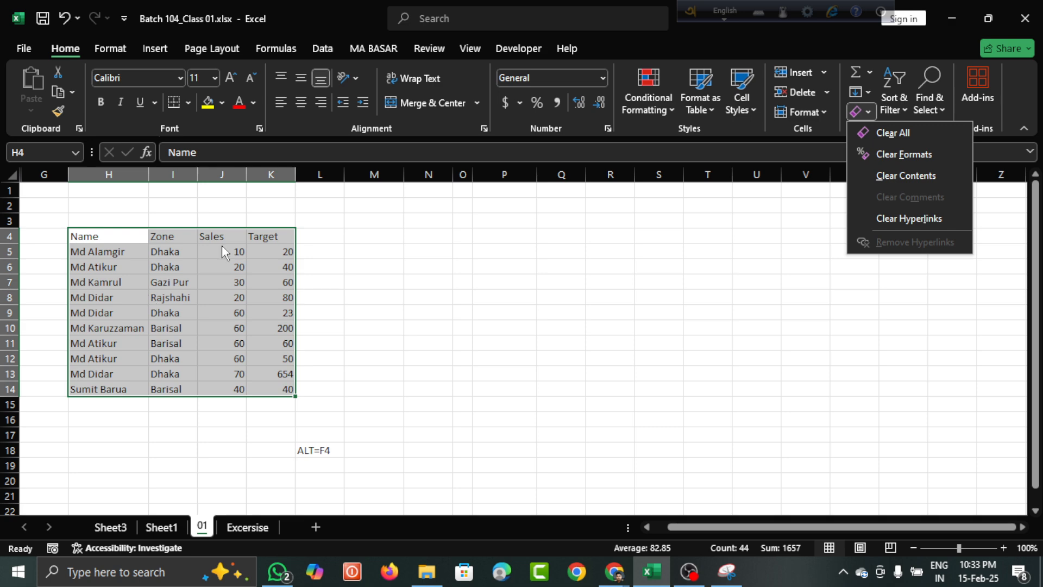
pyautogui.click(575, 248)
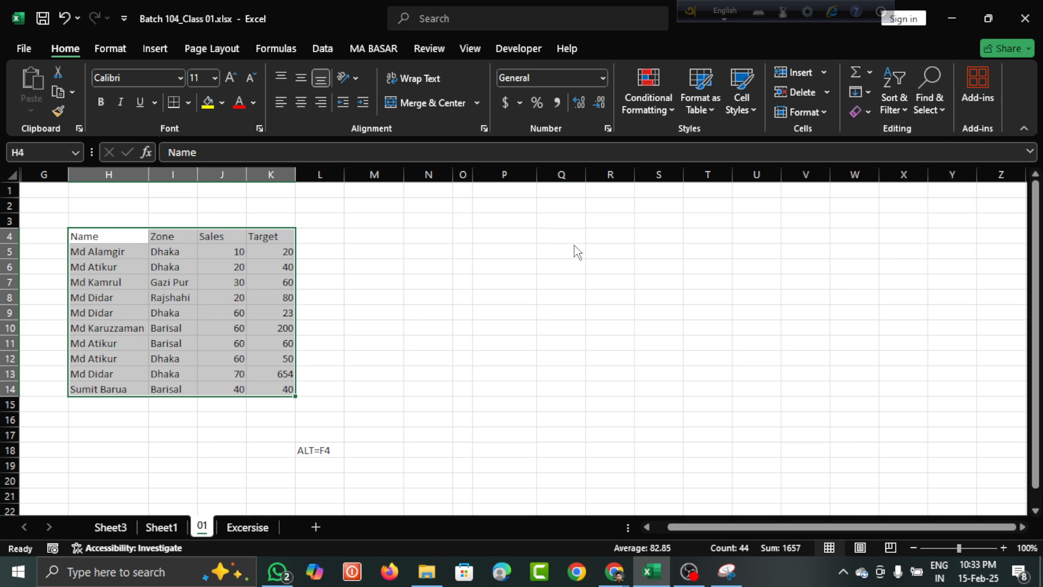
pyautogui.click(382, 259)
# Step: Convert the range H4:K14 into an Excel table, with its first row used as headers
pyautogui.click(113, 234)
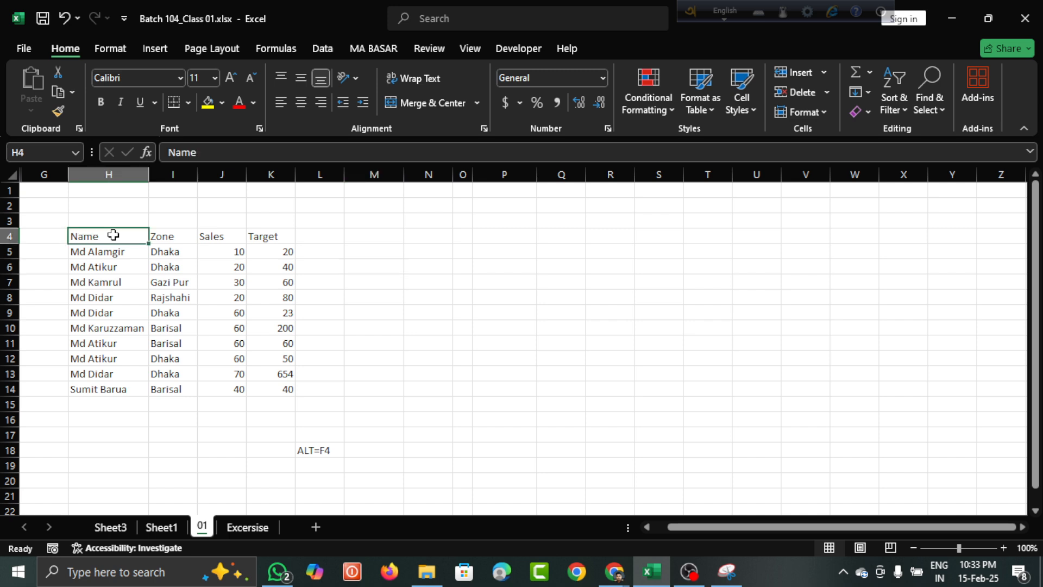
pyautogui.moveTo(113, 234); pyautogui.dragTo(268, 387)
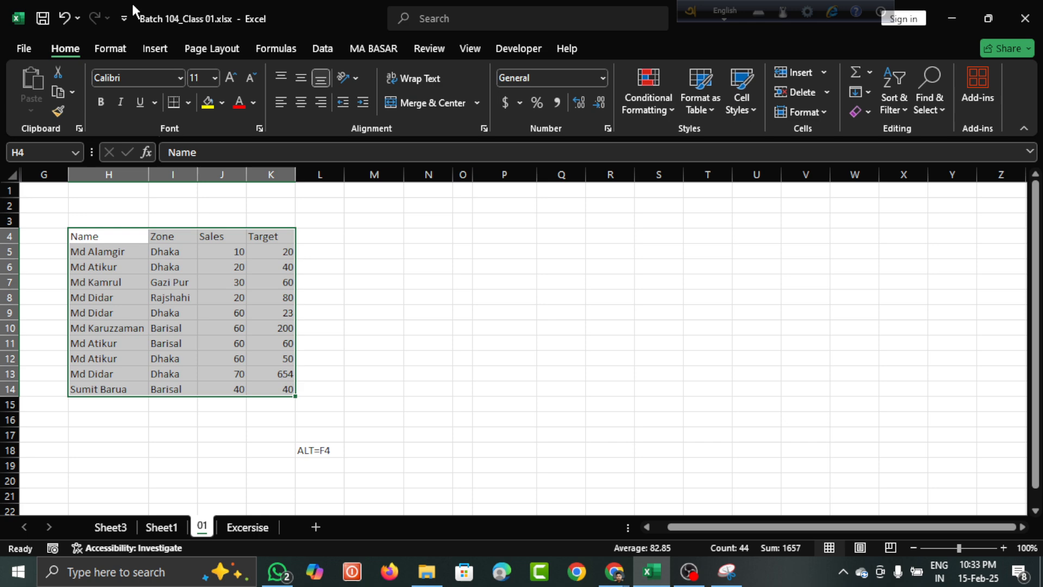
pyautogui.click(145, 50)
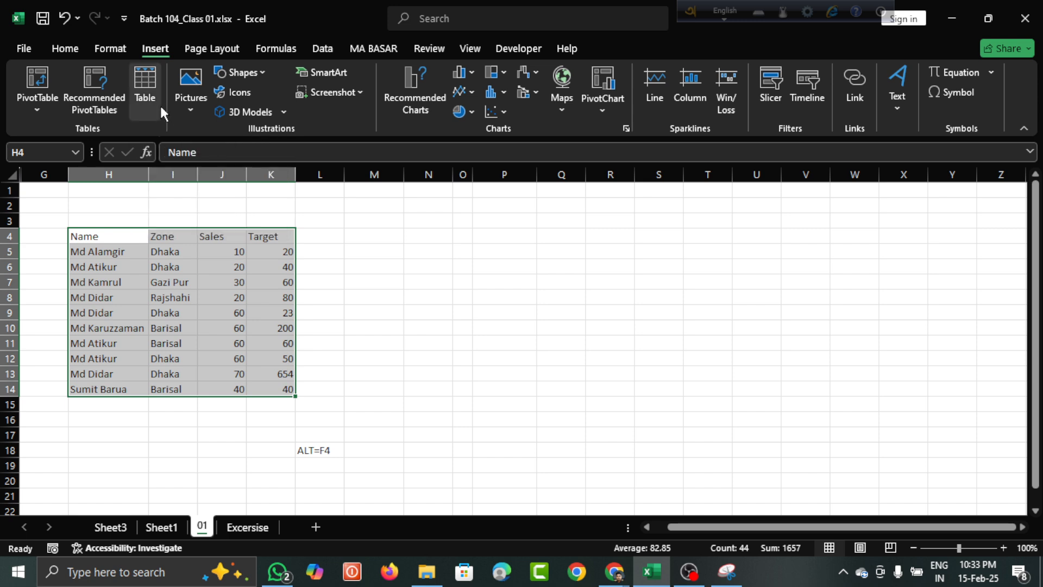
pyautogui.click(142, 80)
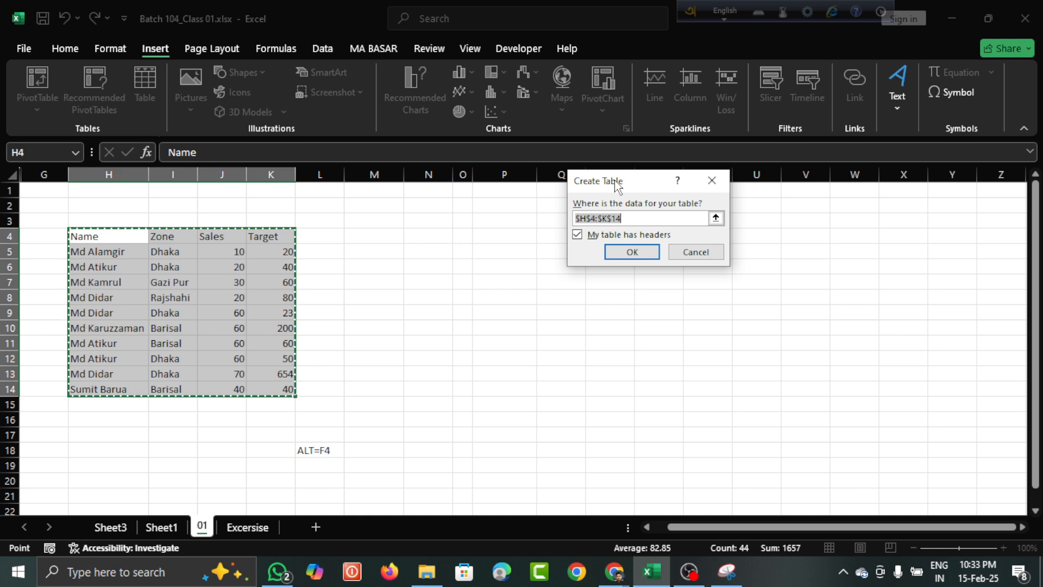
pyautogui.moveTo(617, 185); pyautogui.dragTo(486, 267)
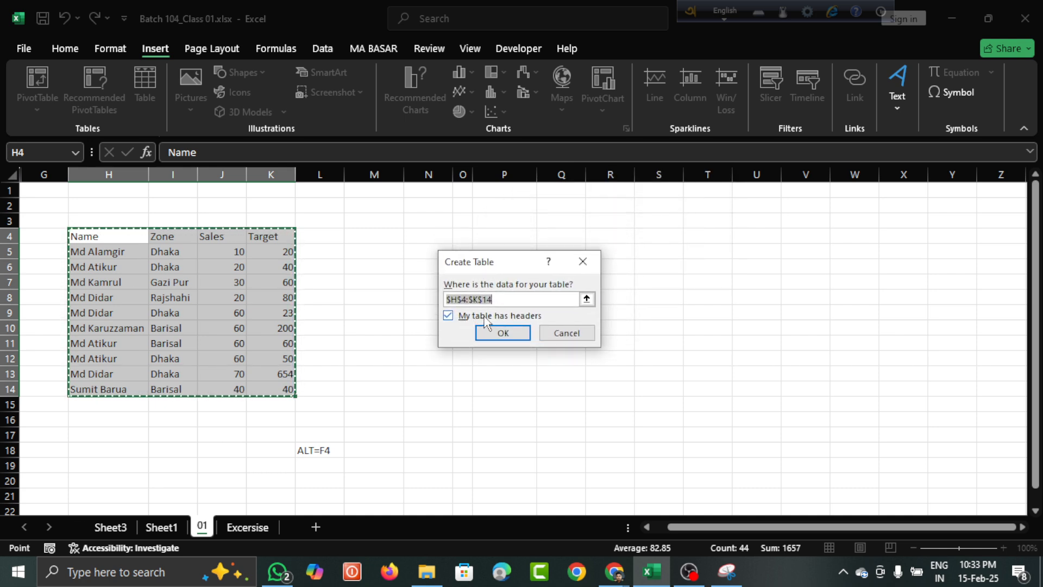
pyautogui.click(449, 316)
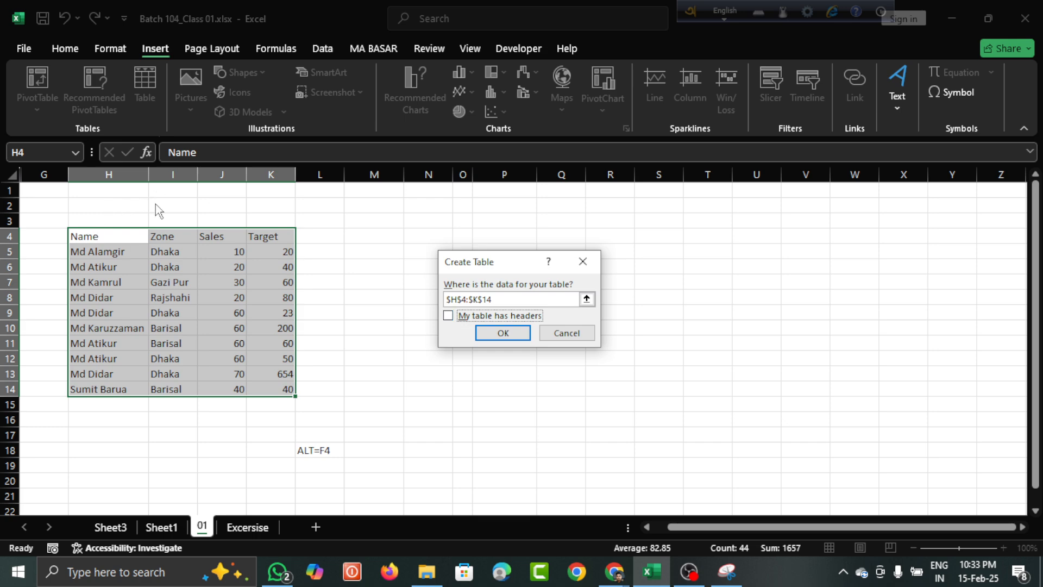
pyautogui.click(448, 315)
pyautogui.click(503, 333)
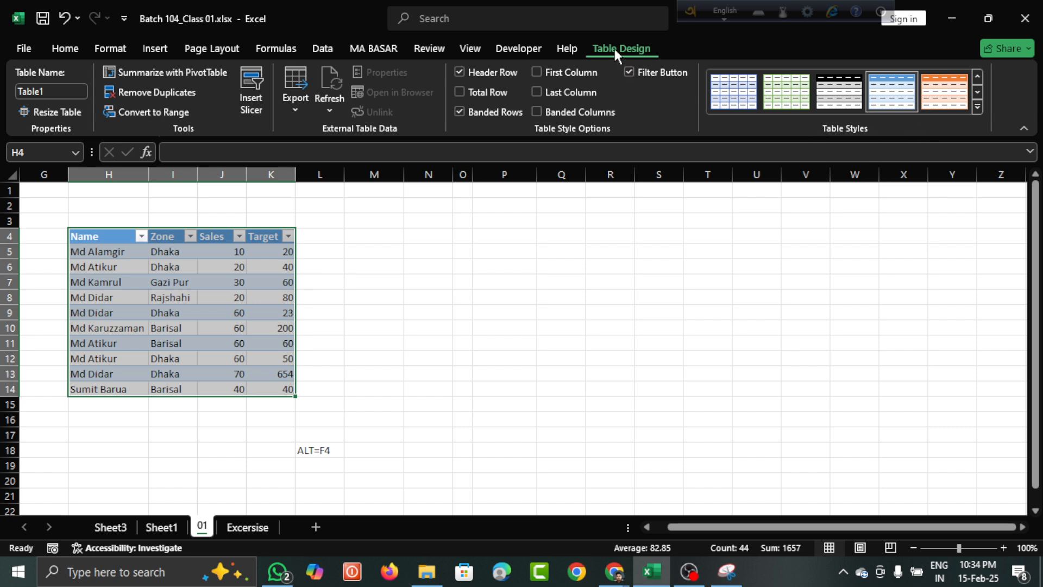
pyautogui.click(62, 49)
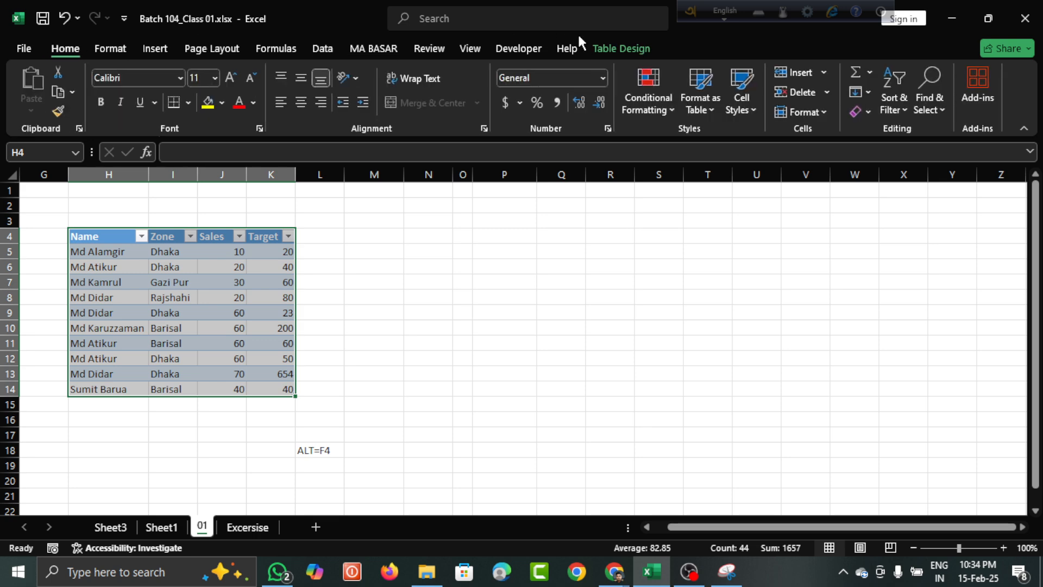
# Step: Restyle the sales table with the green Light table style that has a solid green header row
pyautogui.click(619, 48)
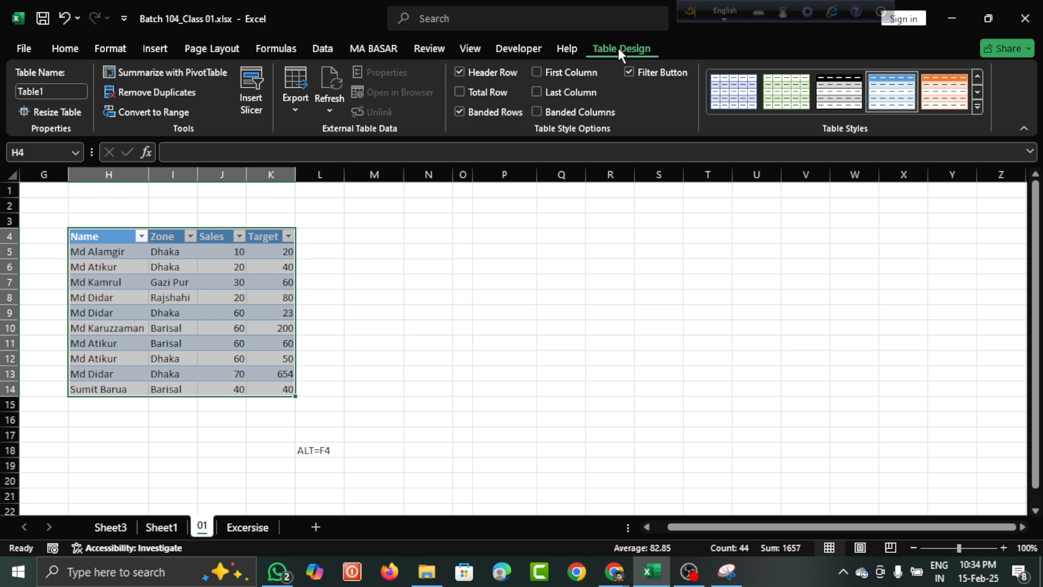
pyautogui.click(977, 107)
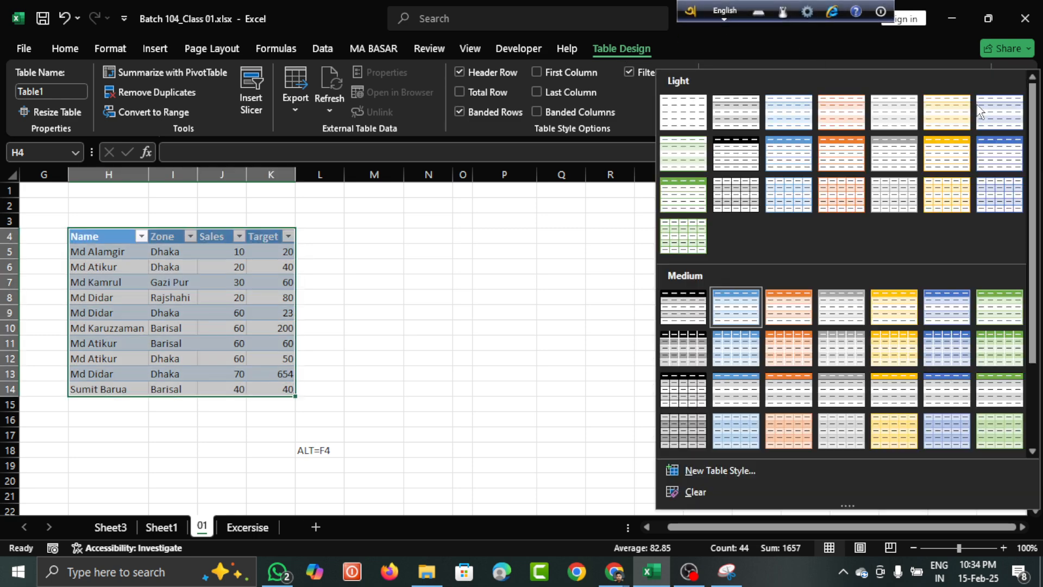
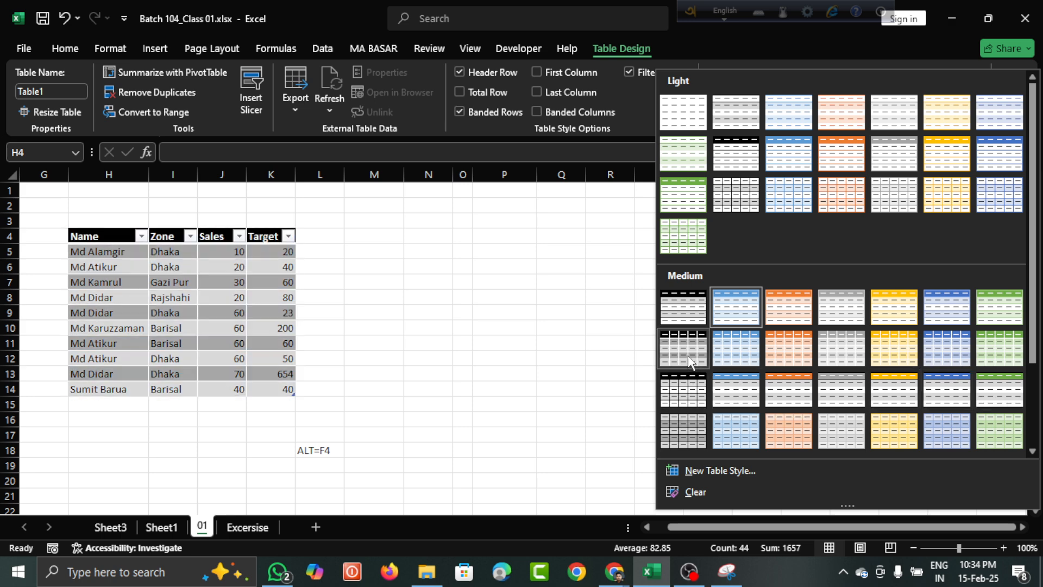
pyautogui.click(695, 202)
pyautogui.click(423, 394)
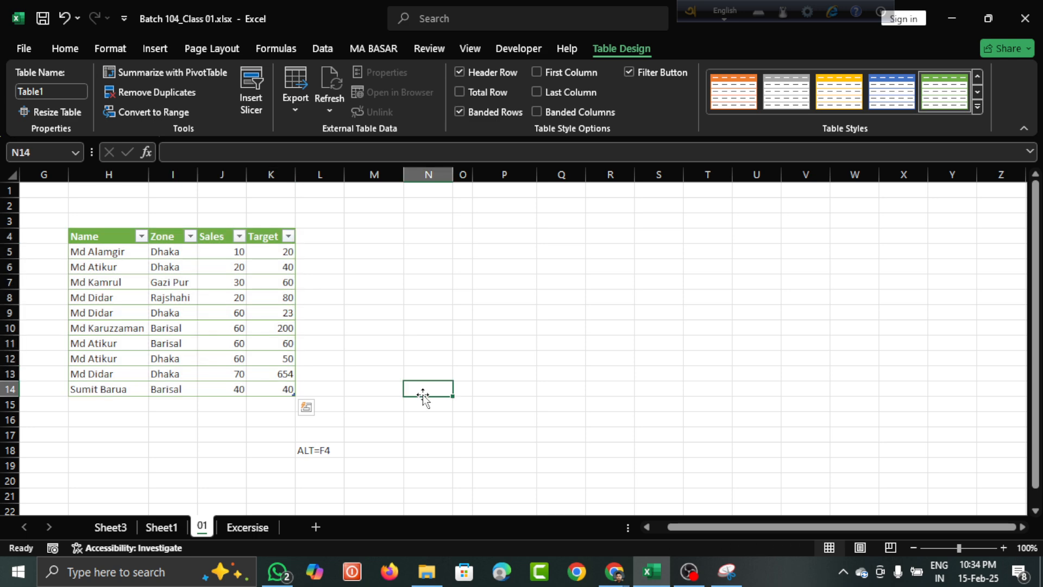
pyautogui.click(190, 313)
pyautogui.click(67, 251)
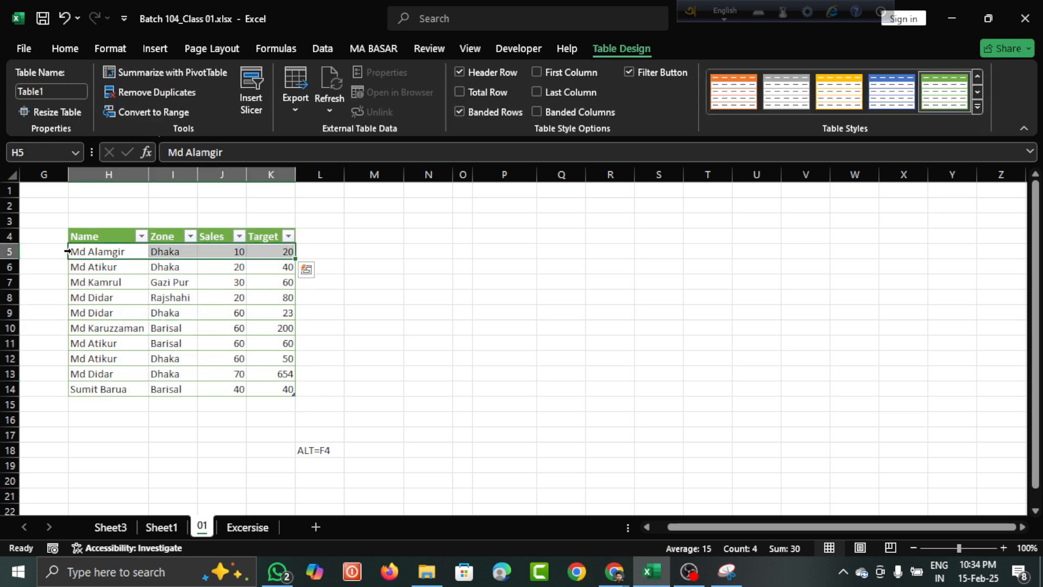
pyautogui.click(96, 267)
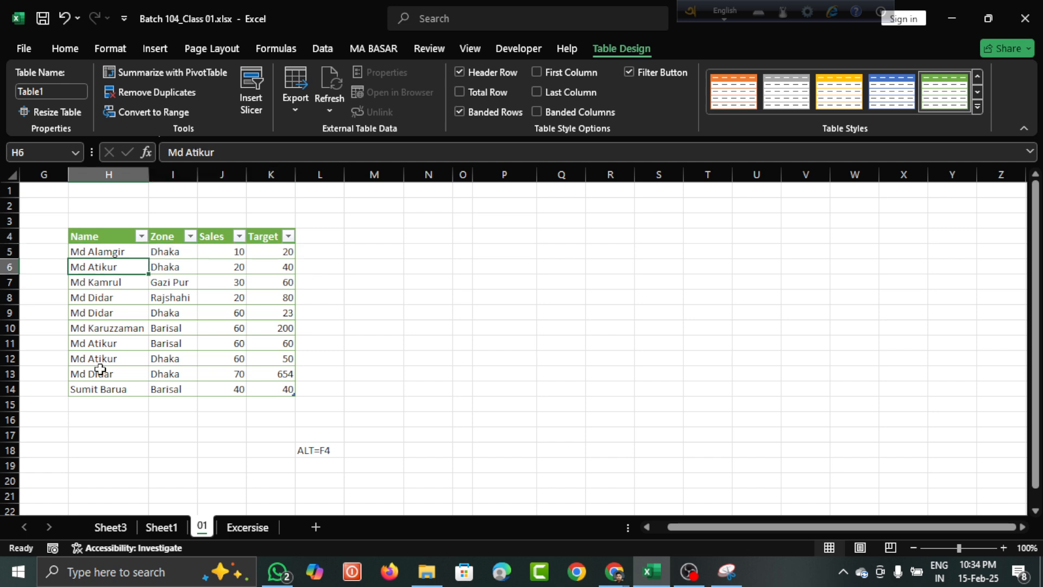
# Step: Enter a new person's name in cell H15 directly beneath the table's last record
pyautogui.click(95, 403)
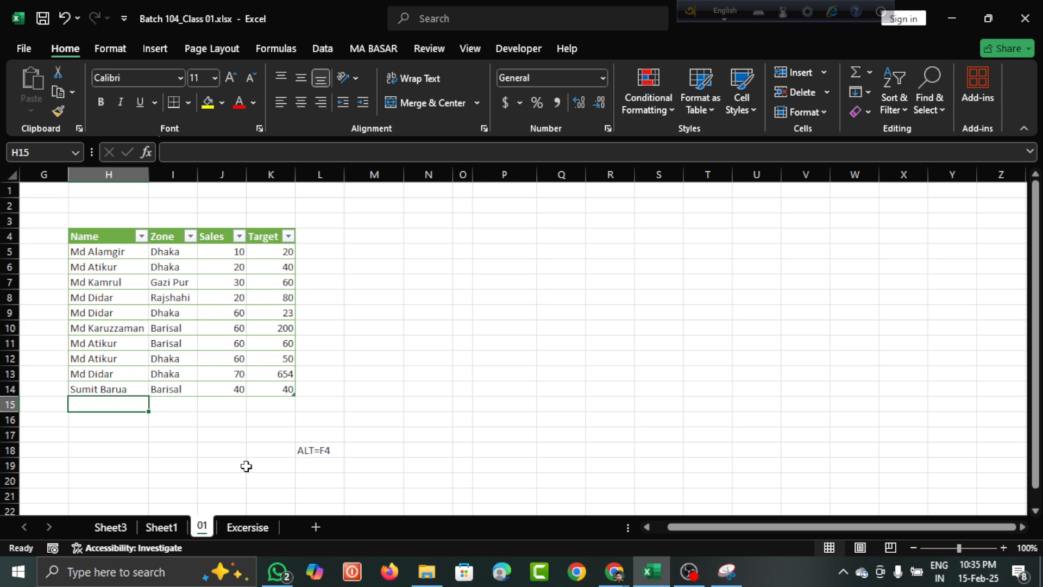
pyautogui.write('alon')
pyautogui.press('Return')
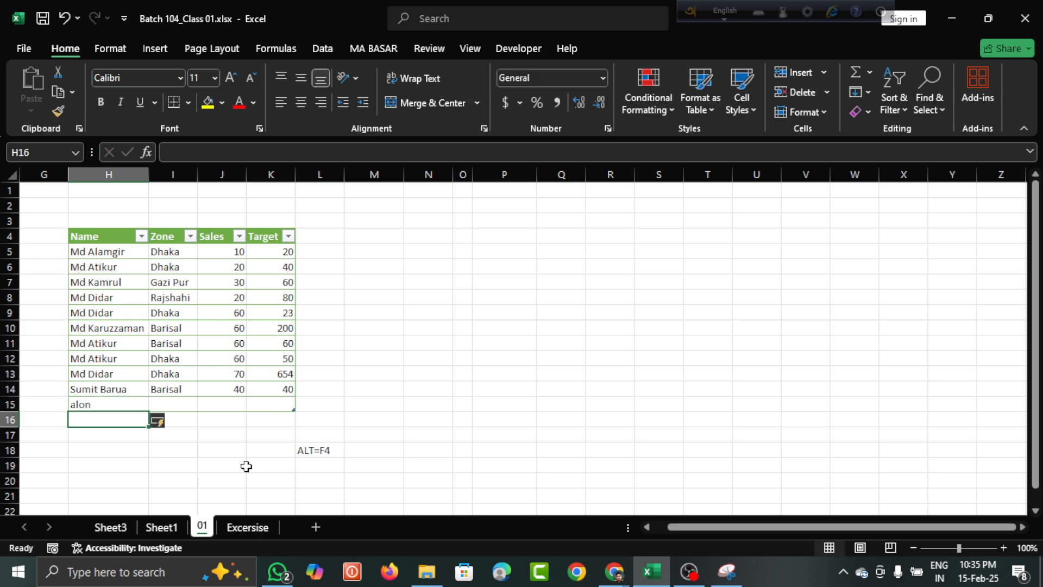
# Step: Complete the new record in row 15 with zone bagura, Sales 20 and Target 40
pyautogui.click(166, 403)
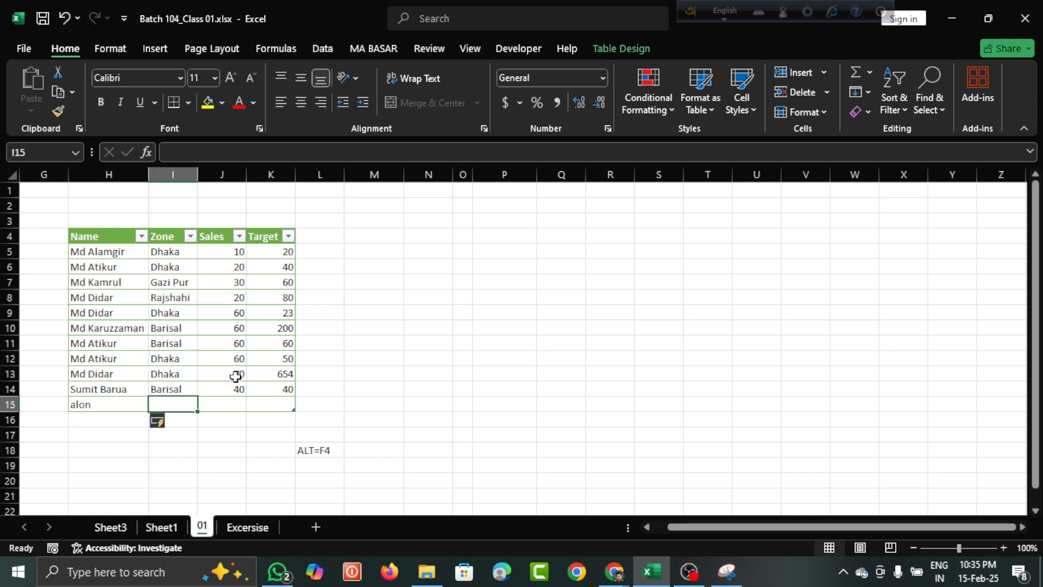
pyautogui.click(270, 440)
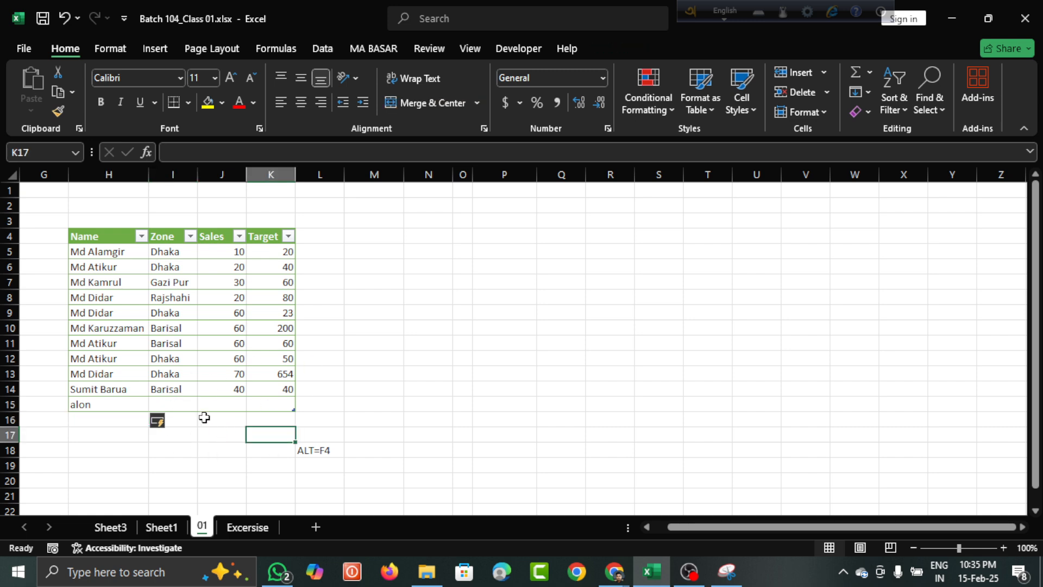
pyautogui.click(182, 406)
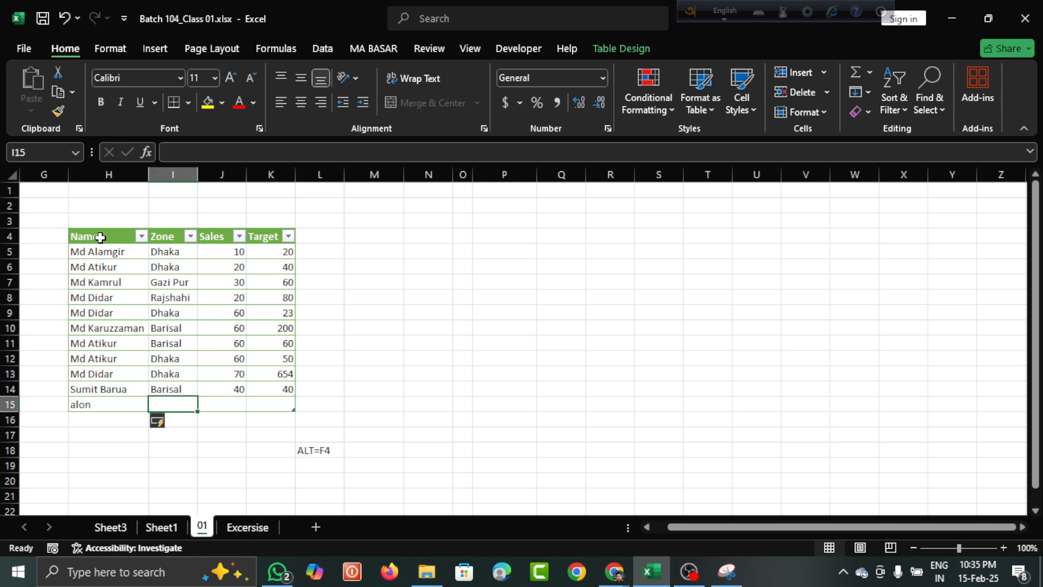
pyautogui.moveTo(98, 235); pyautogui.dragTo(274, 401)
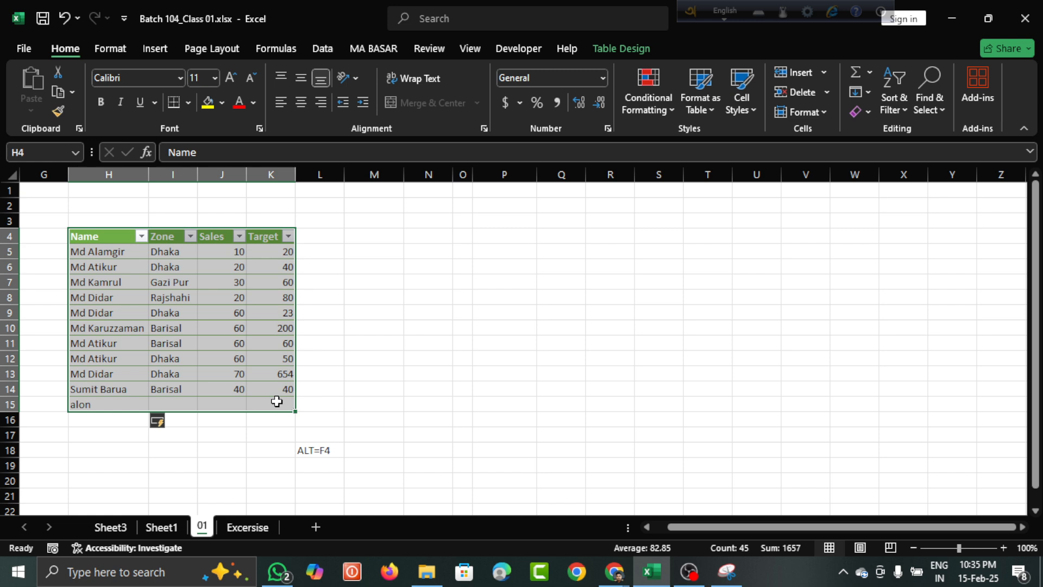
pyautogui.click(174, 405)
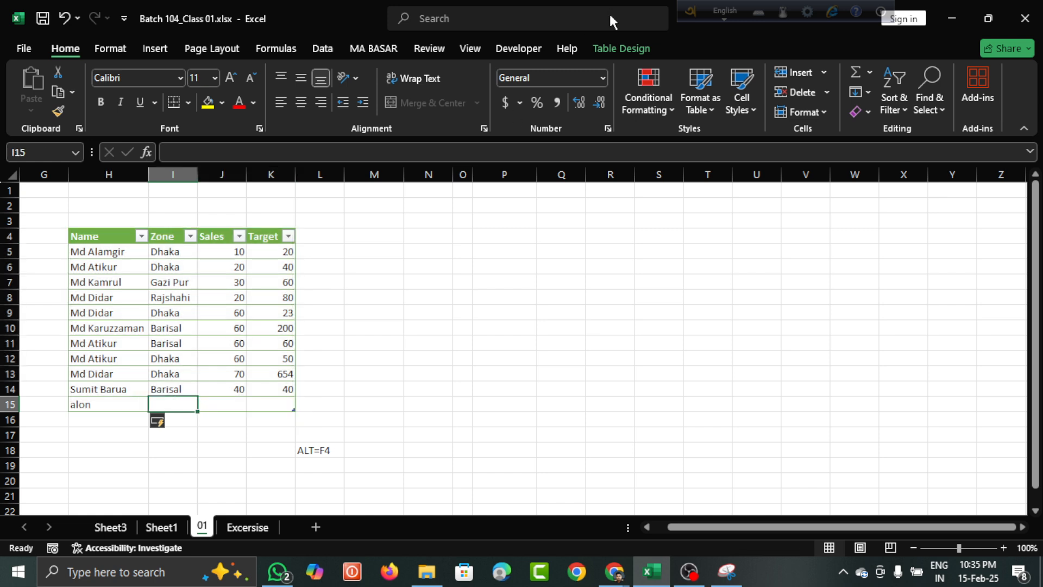
pyautogui.click(605, 48)
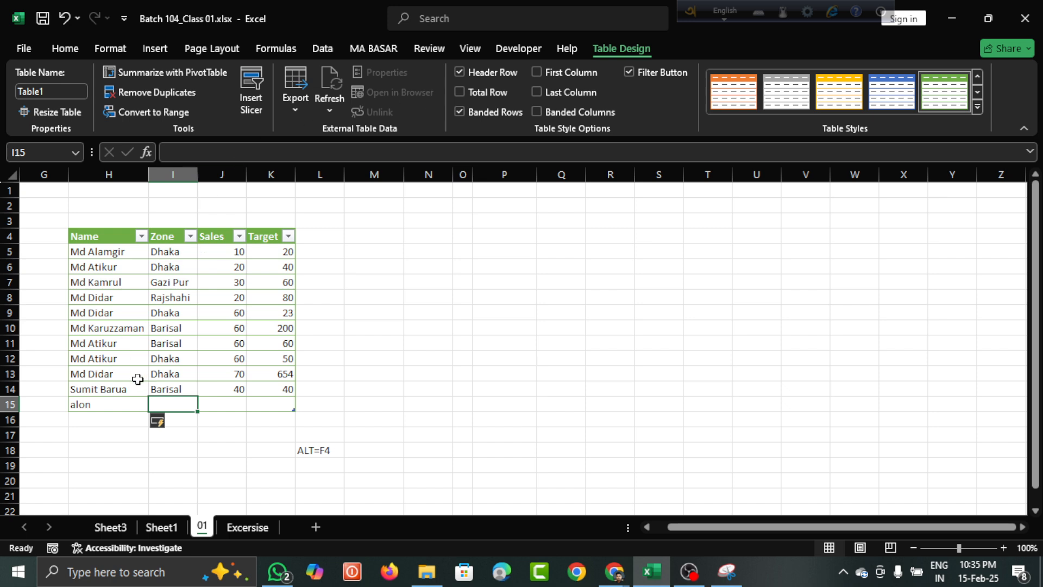
pyautogui.write('ba')
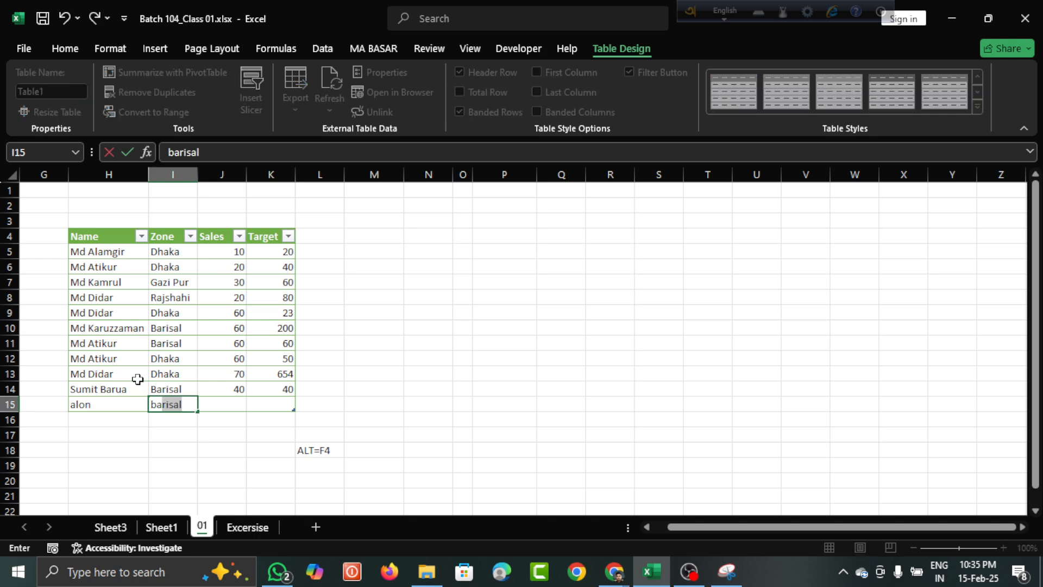
pyautogui.write('gura')
pyautogui.press('Tab')
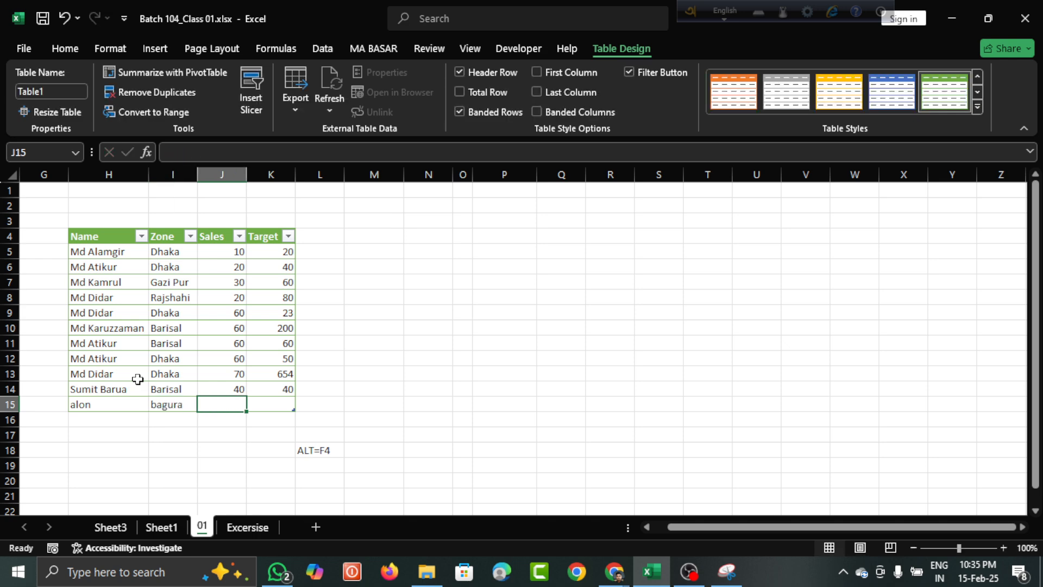
pyautogui.write('20')
pyautogui.press('Tab')
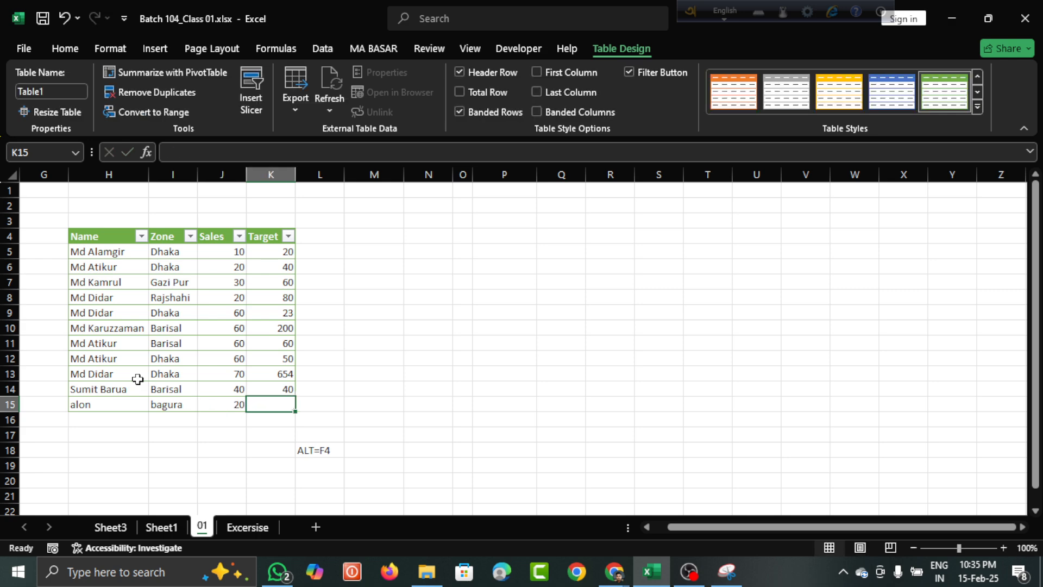
pyautogui.write('40')
pyautogui.press('Return')
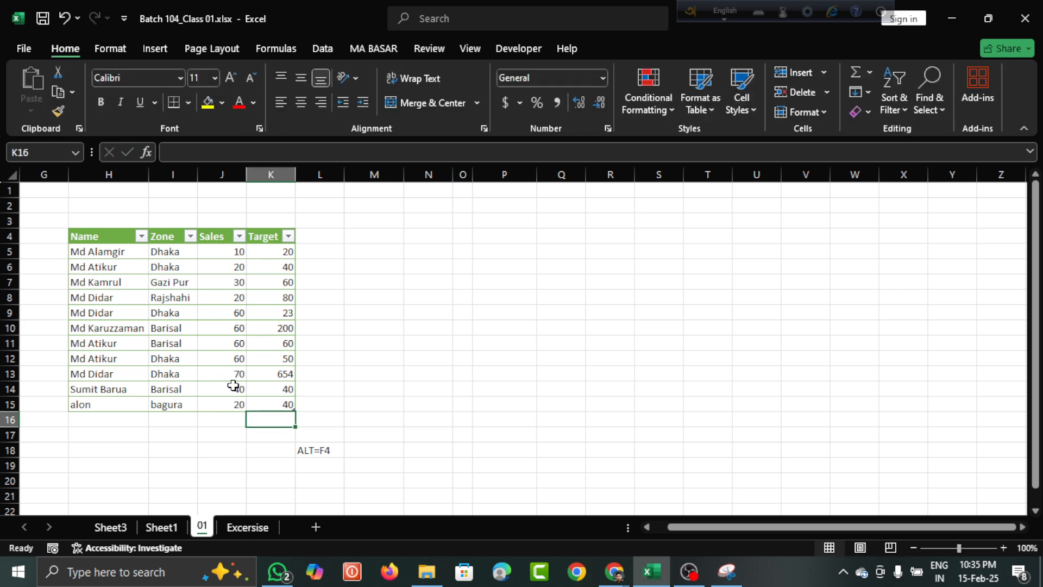
# Step: Add a Total Row to the bottom of the sales table
pyautogui.click(272, 327)
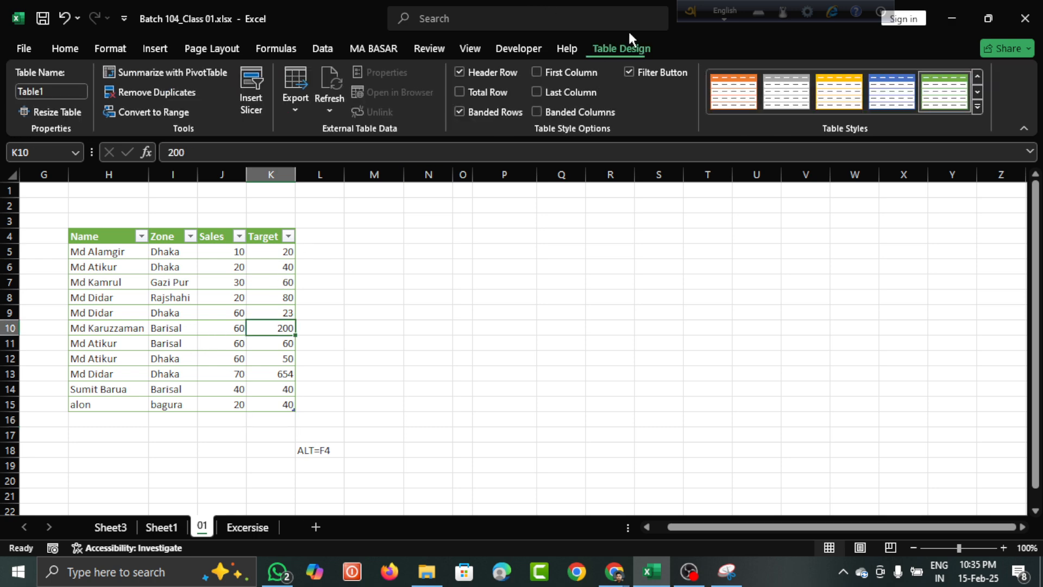
pyautogui.click(381, 296)
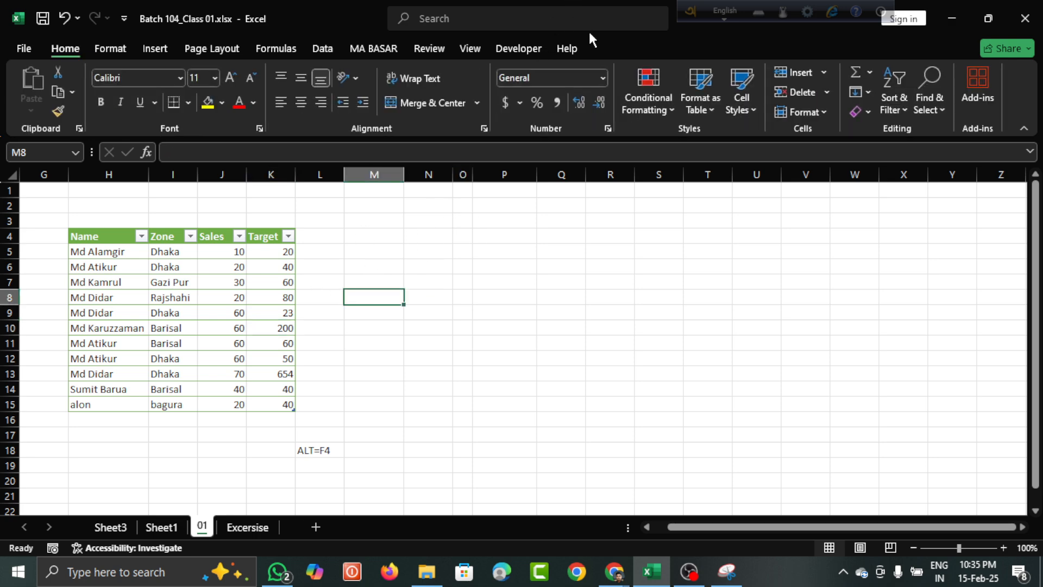
pyautogui.click(198, 266)
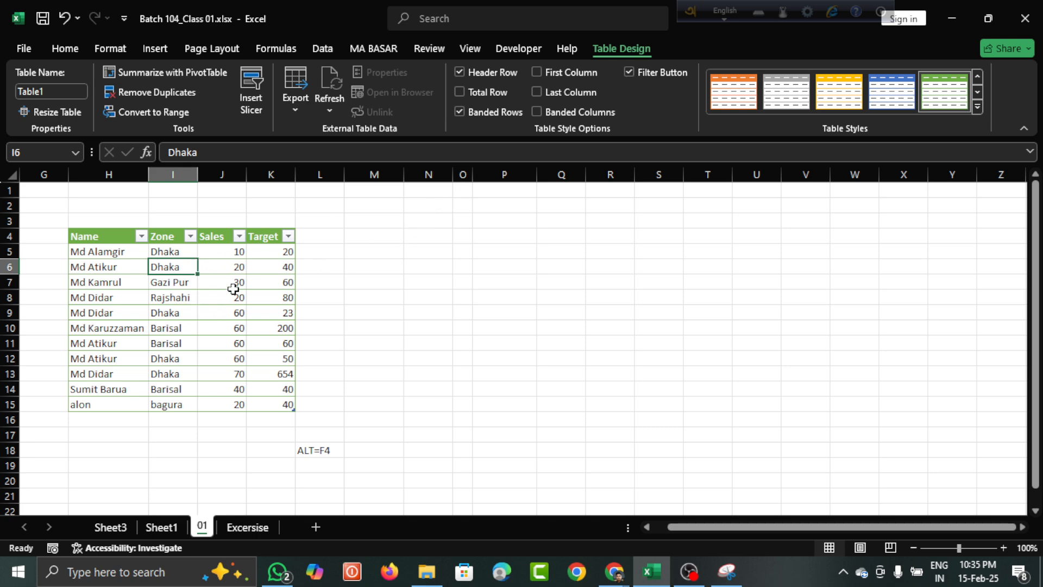
pyautogui.click(166, 239)
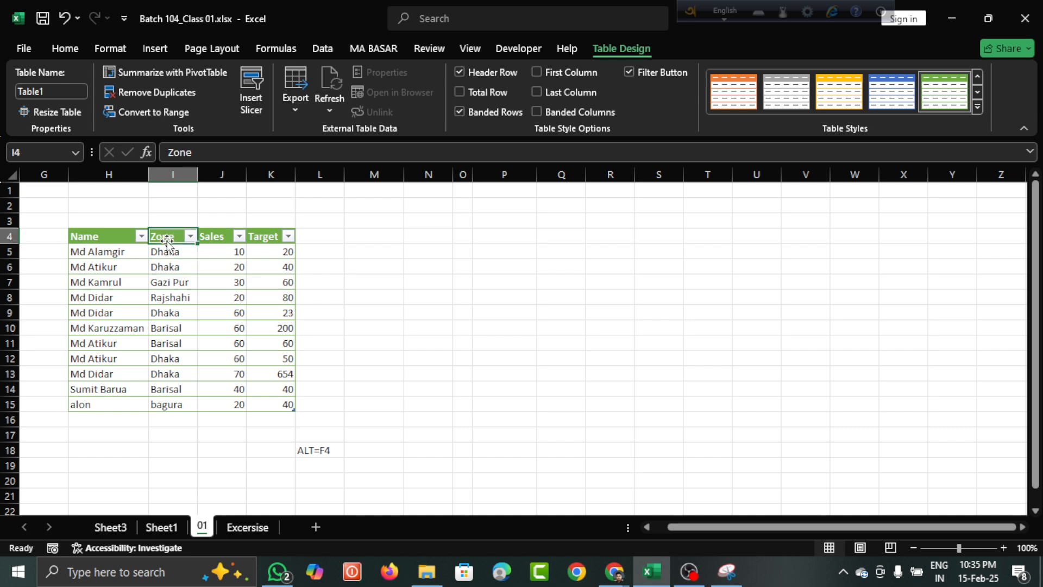
pyautogui.click(458, 91)
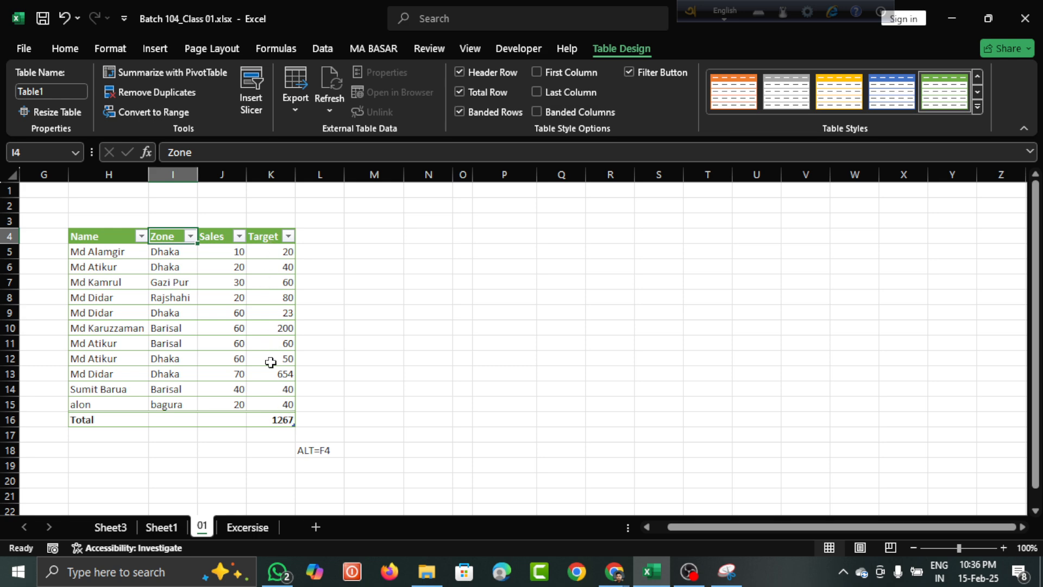
pyautogui.click(454, 90)
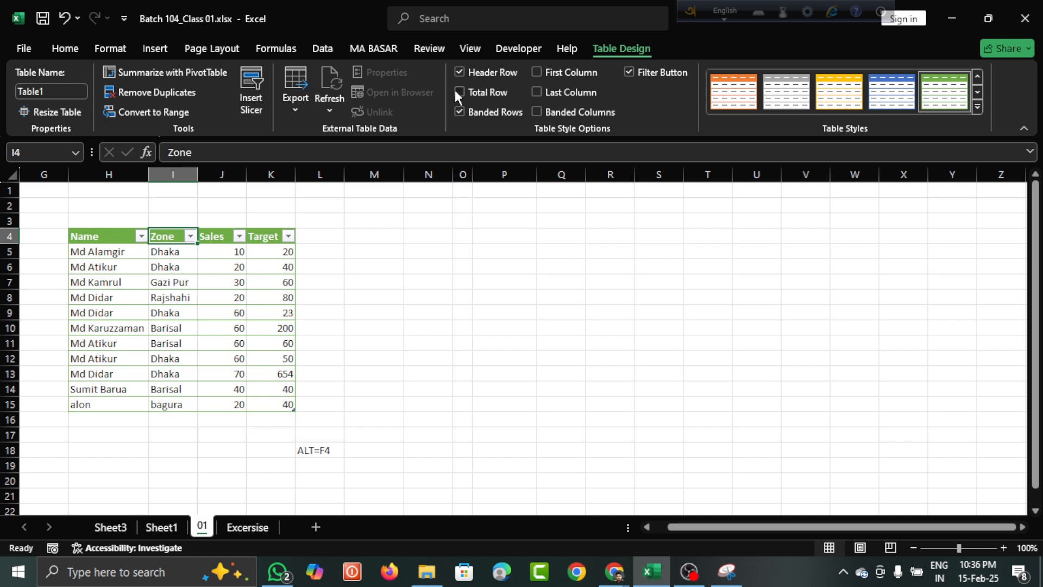
pyautogui.click(459, 92)
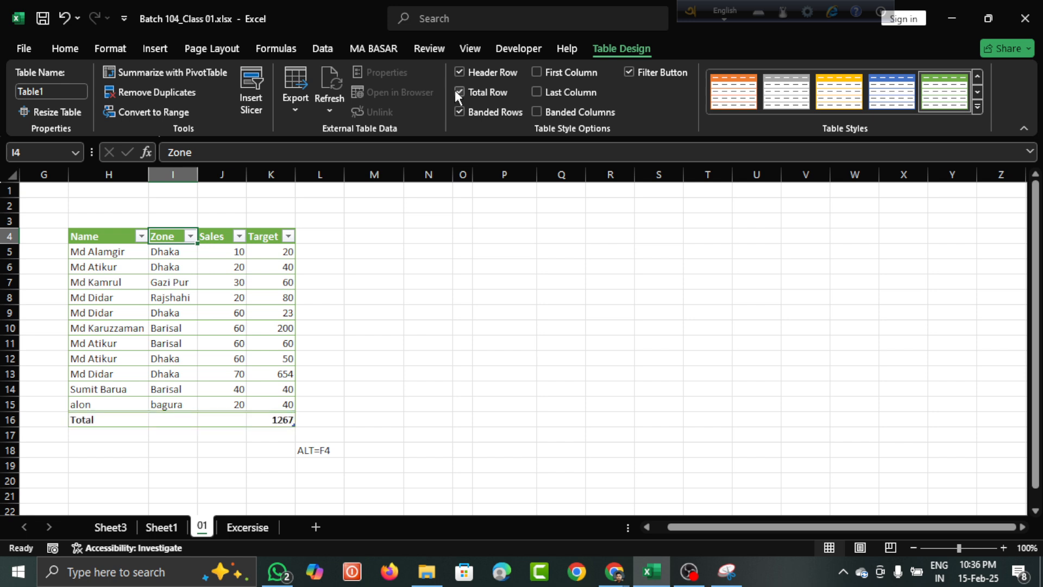
# Step: Enable the First Column and Last Column emphasis for the Name and Target columns of the table
pyautogui.click(535, 73)
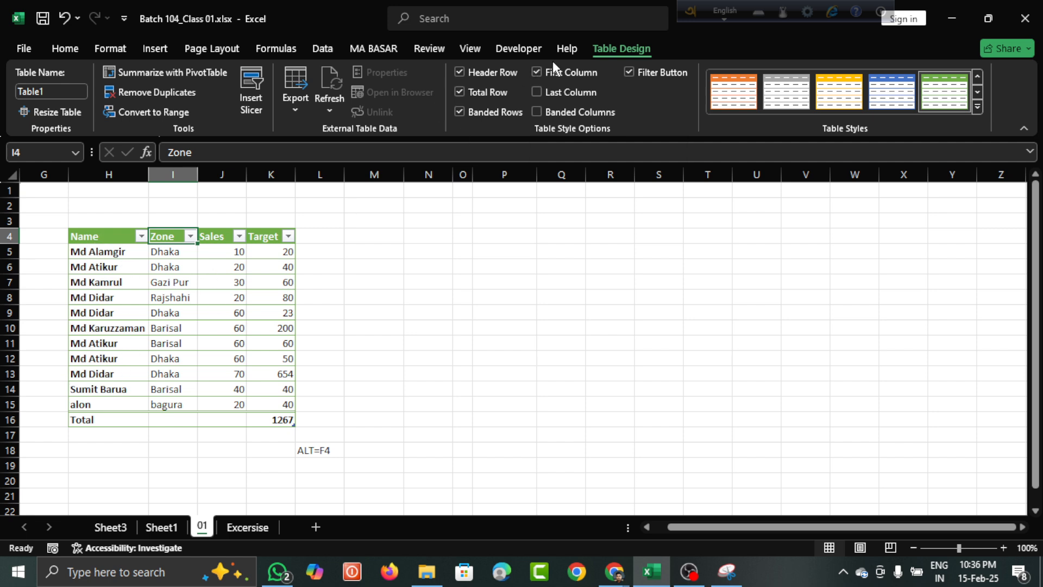
pyautogui.click(538, 72)
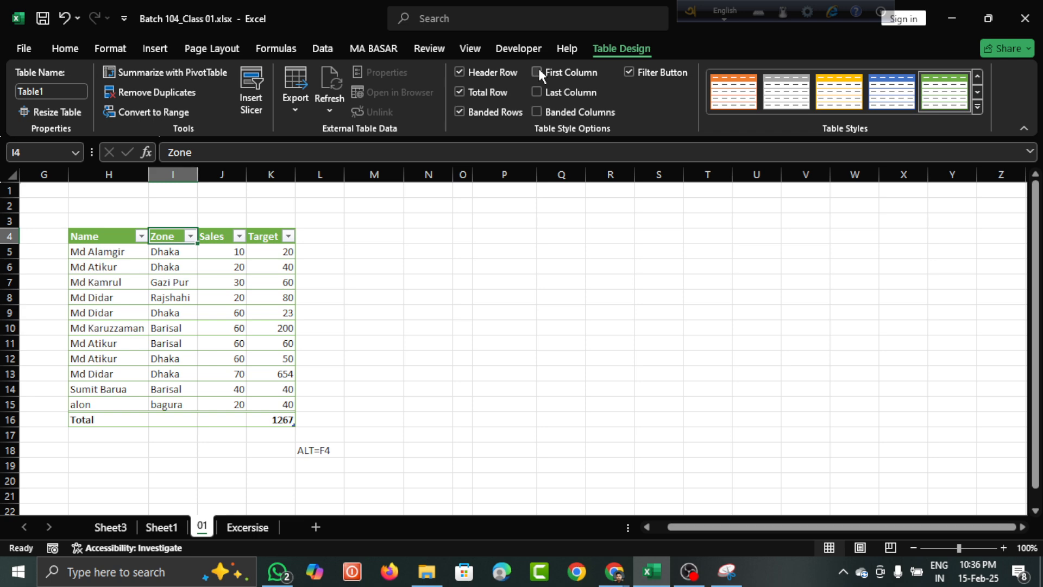
pyautogui.click(538, 71)
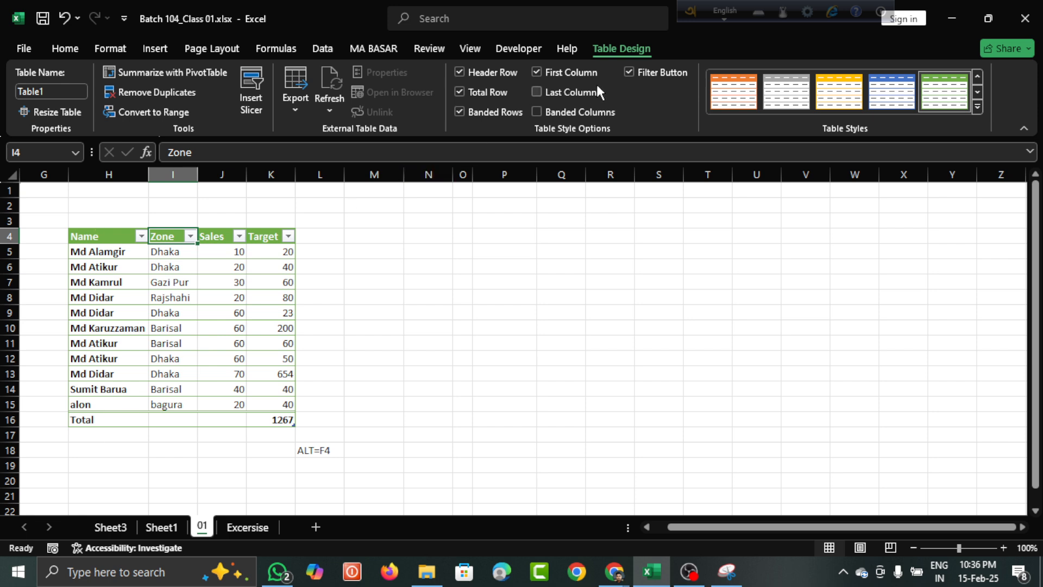
pyautogui.click(537, 93)
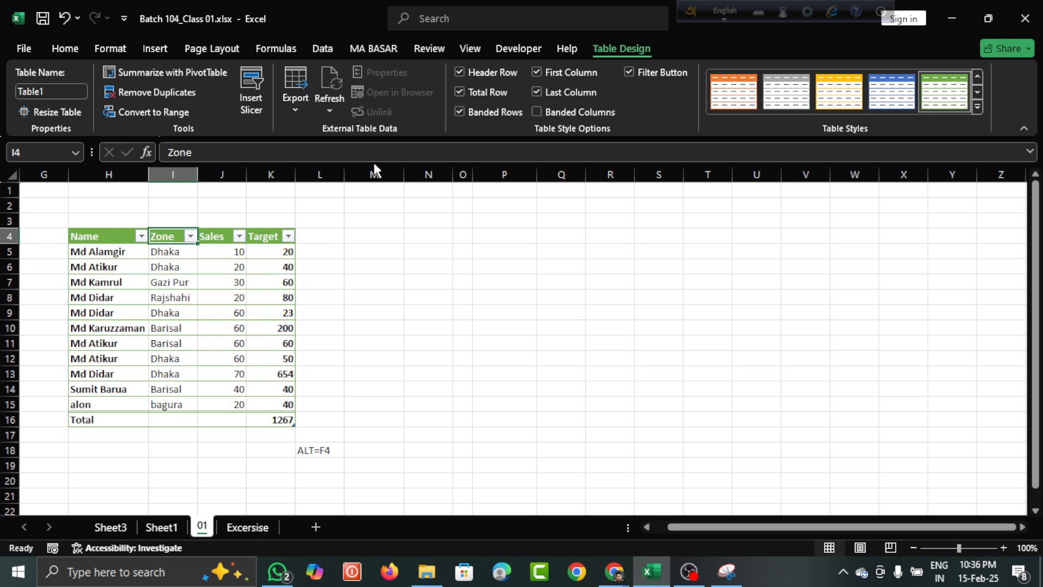
pyautogui.click(536, 92)
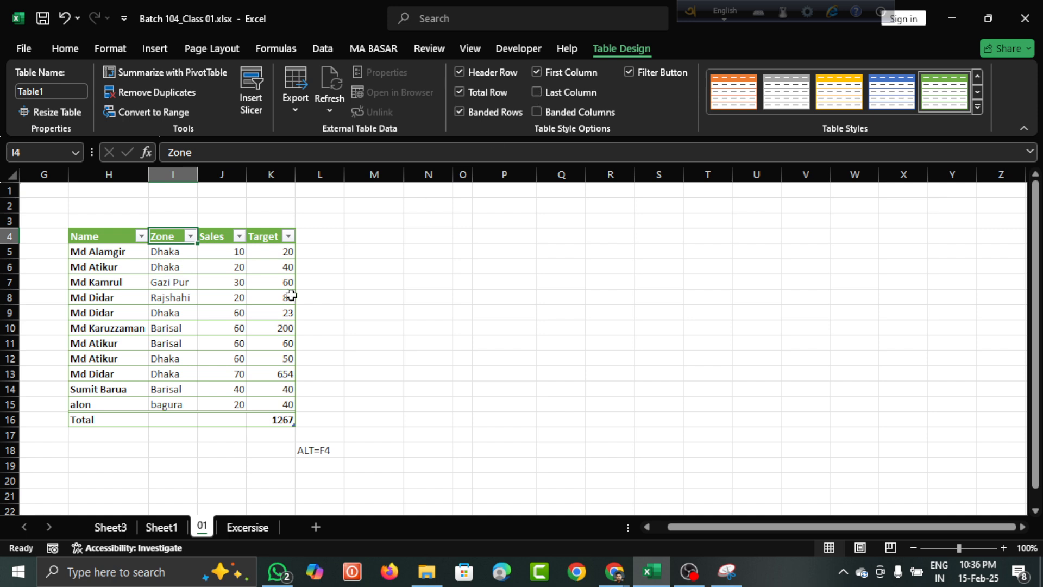
pyautogui.click(538, 91)
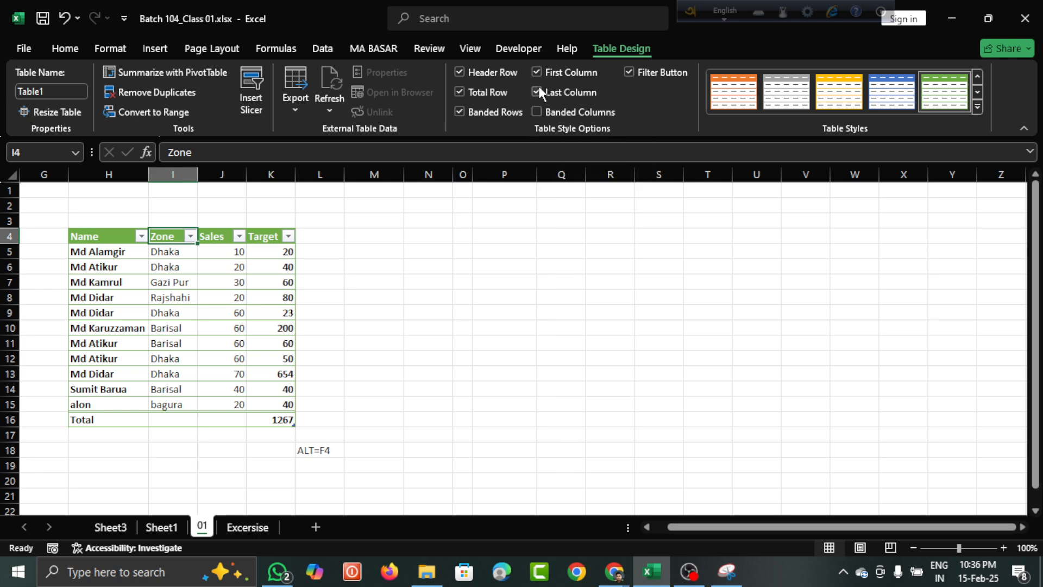
# Step: Try the Banded Columns style option on the sales table
pyautogui.click(538, 112)
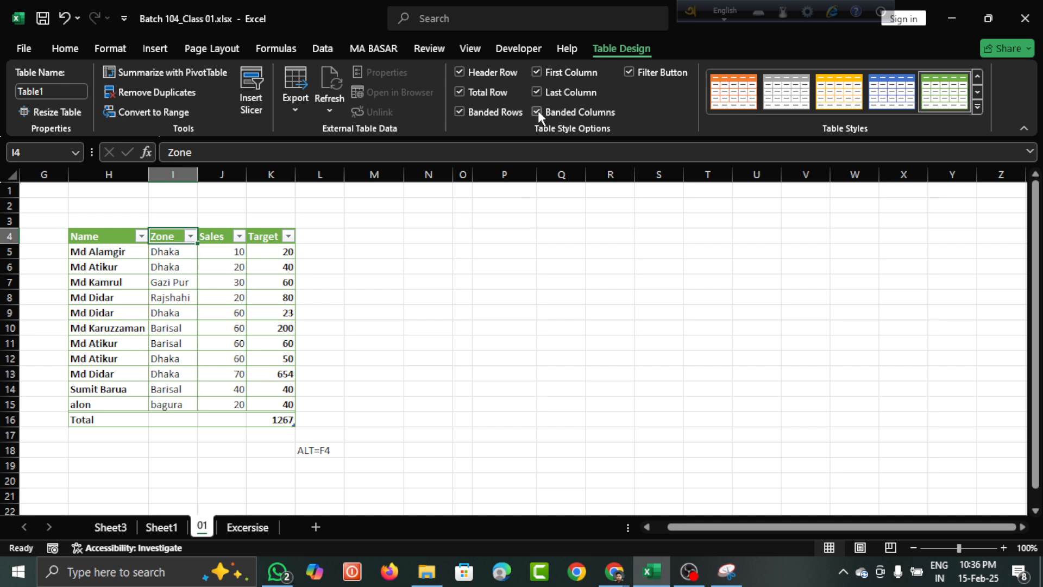
pyautogui.click(538, 113)
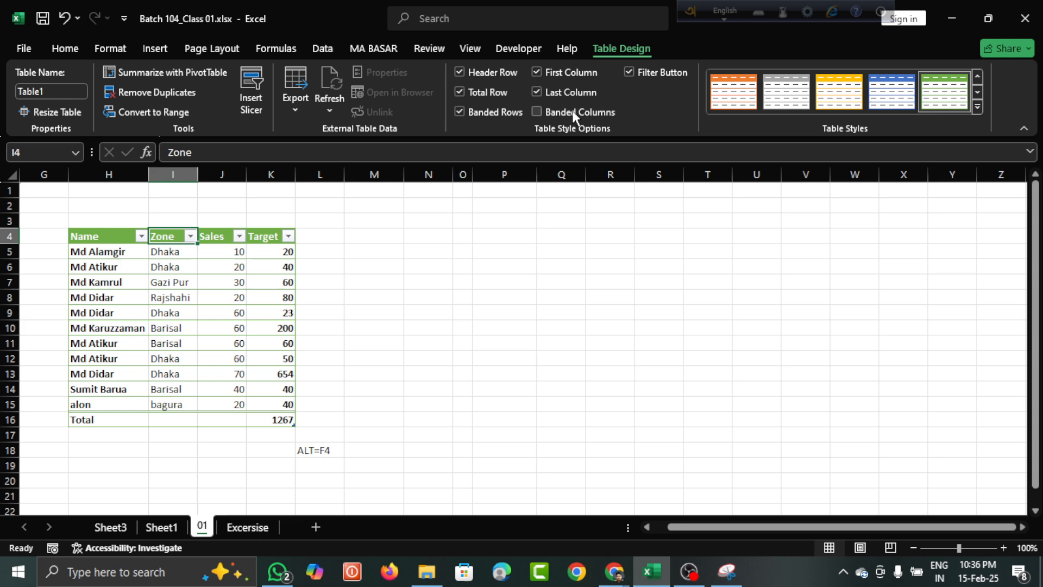
pyautogui.click(536, 112)
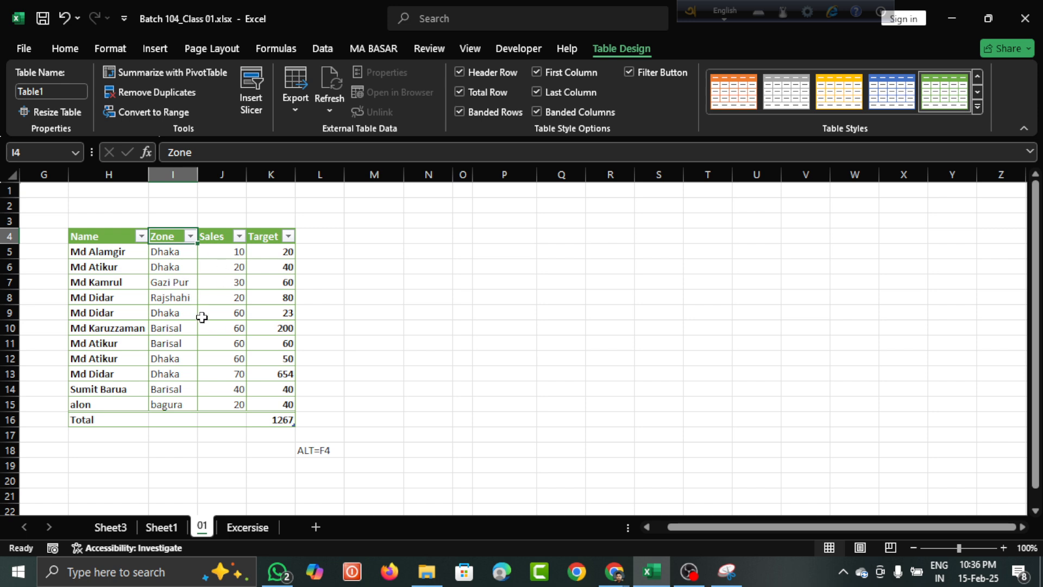
pyautogui.click(537, 112)
pyautogui.click(536, 111)
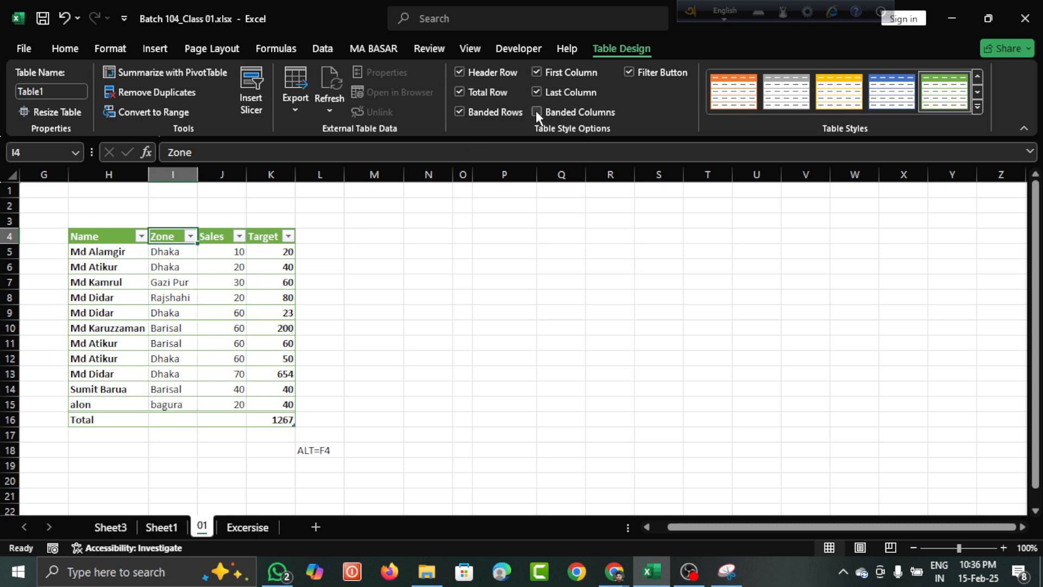
# Step: Toggle the Total Row and then the Filter Button option off and back on for the sales table
pyautogui.click(459, 93)
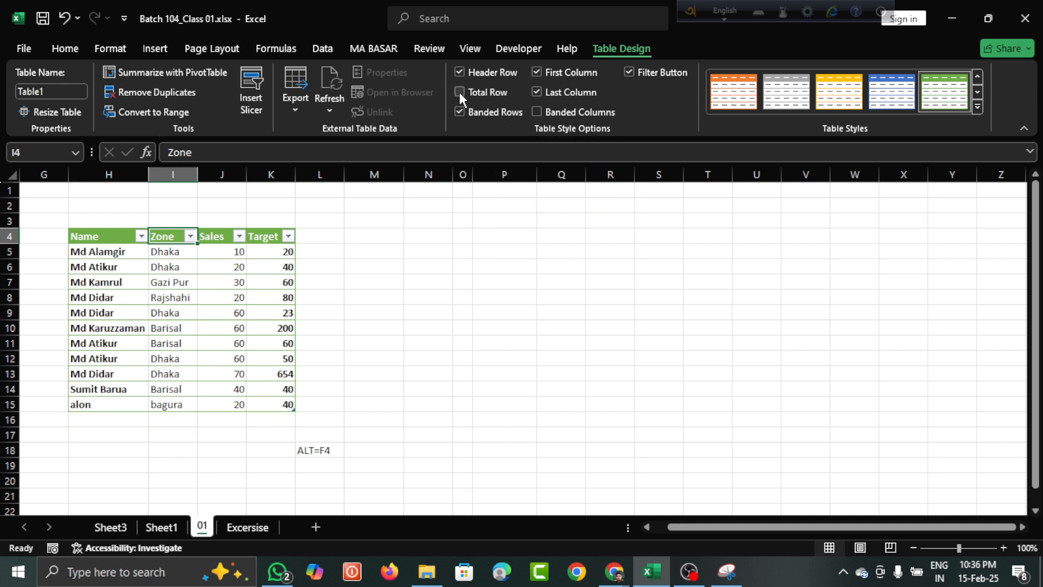
pyautogui.click(458, 92)
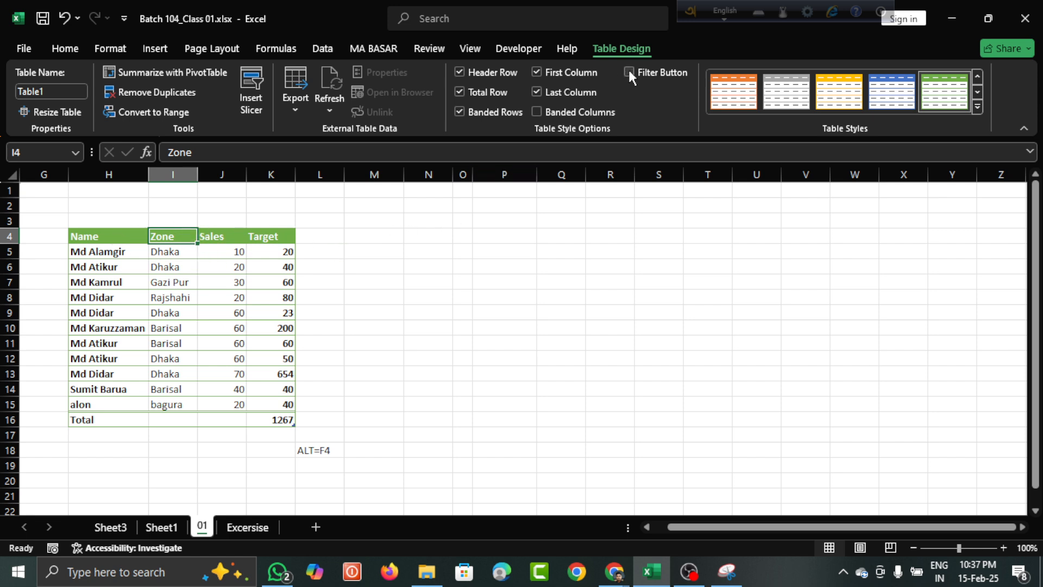
pyautogui.click(106, 239)
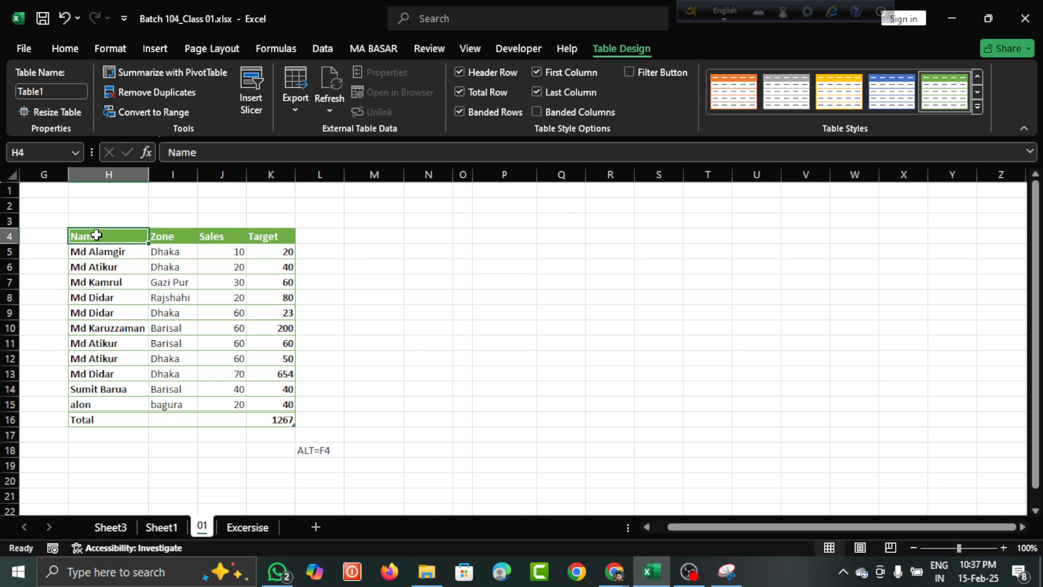
pyautogui.moveTo(94, 236); pyautogui.dragTo(274, 235)
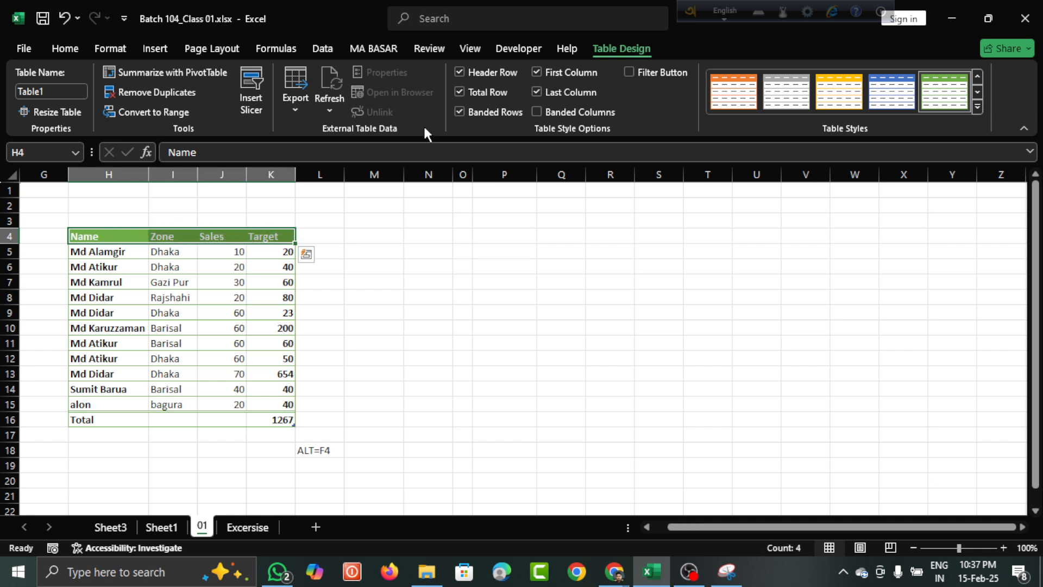
pyautogui.click(636, 71)
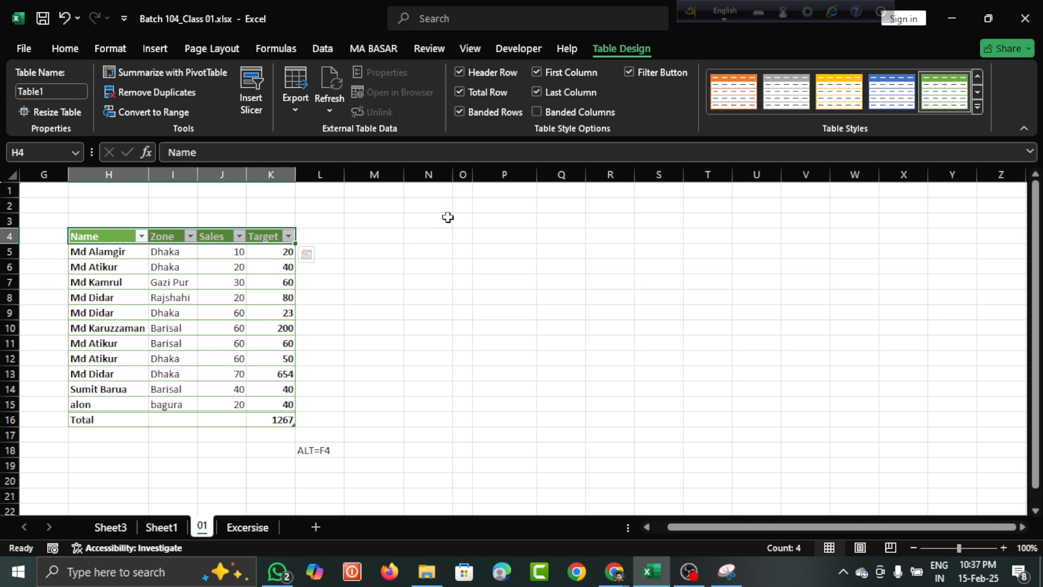
# Step: Filter the table's Name column to show only the person listed in row 10
pyautogui.click(141, 236)
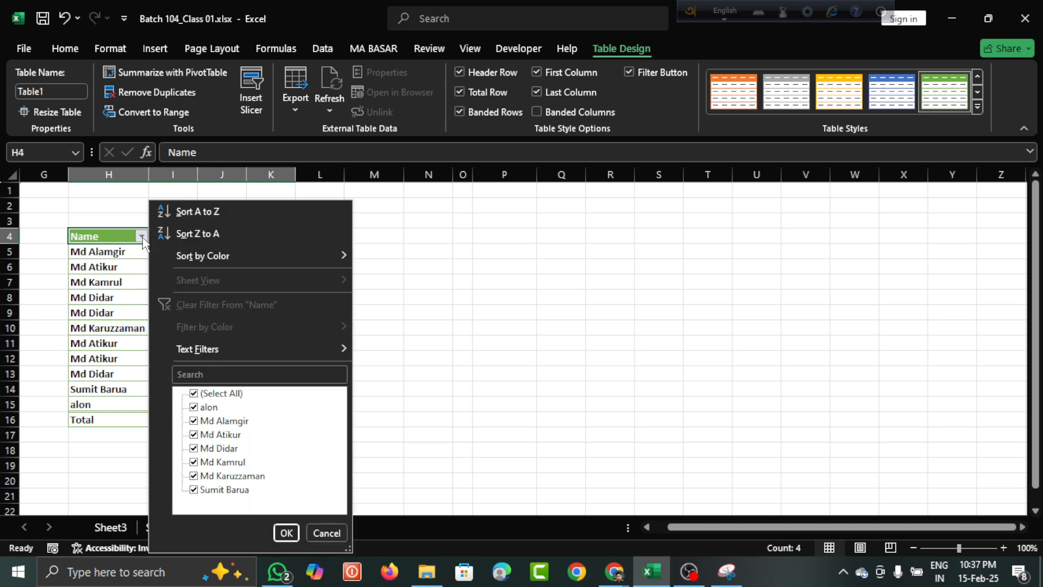
pyautogui.click(193, 394)
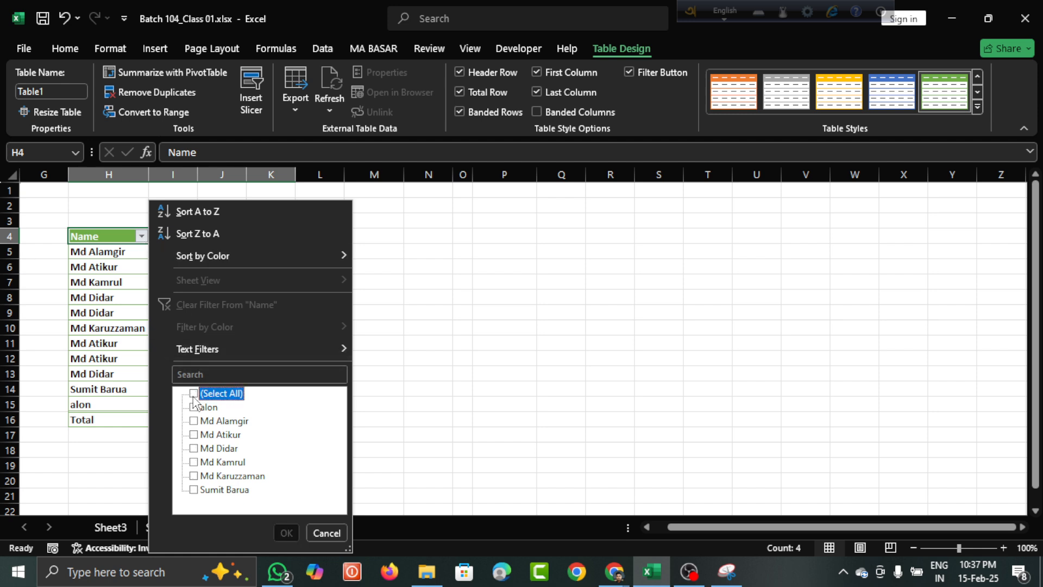
pyautogui.click(194, 478)
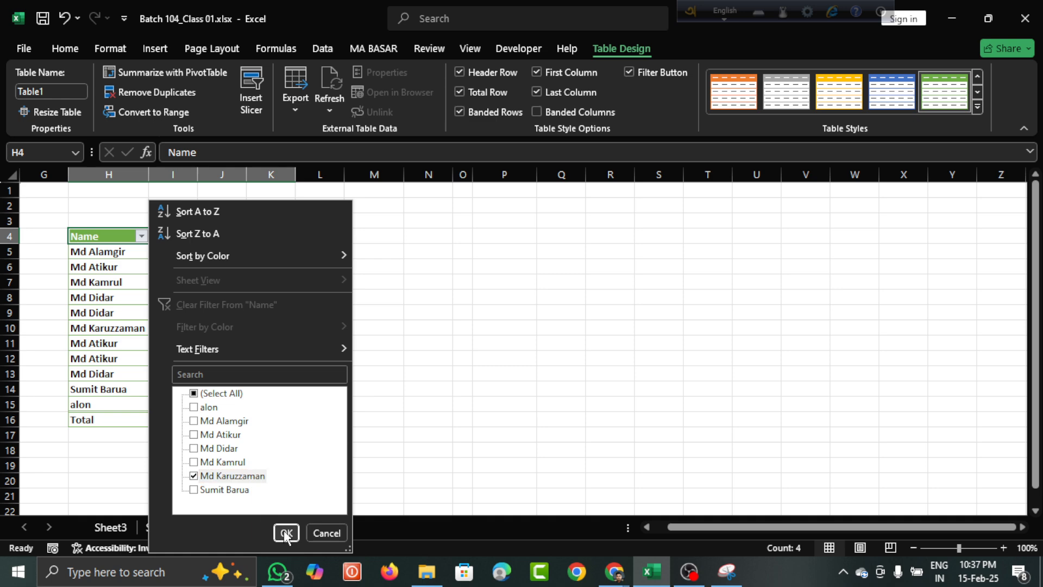
pyautogui.click(285, 532)
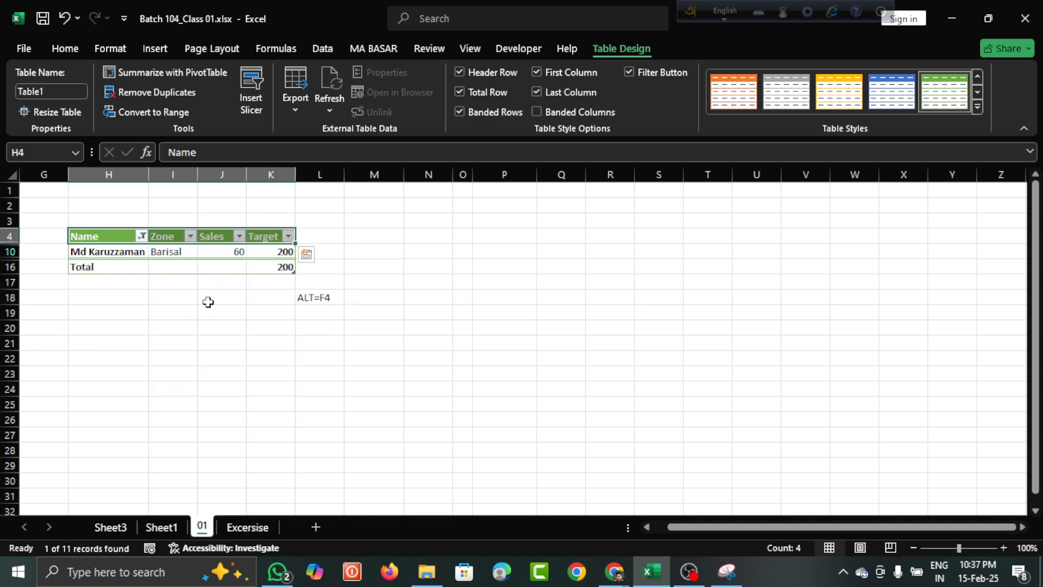
pyautogui.click(150, 286)
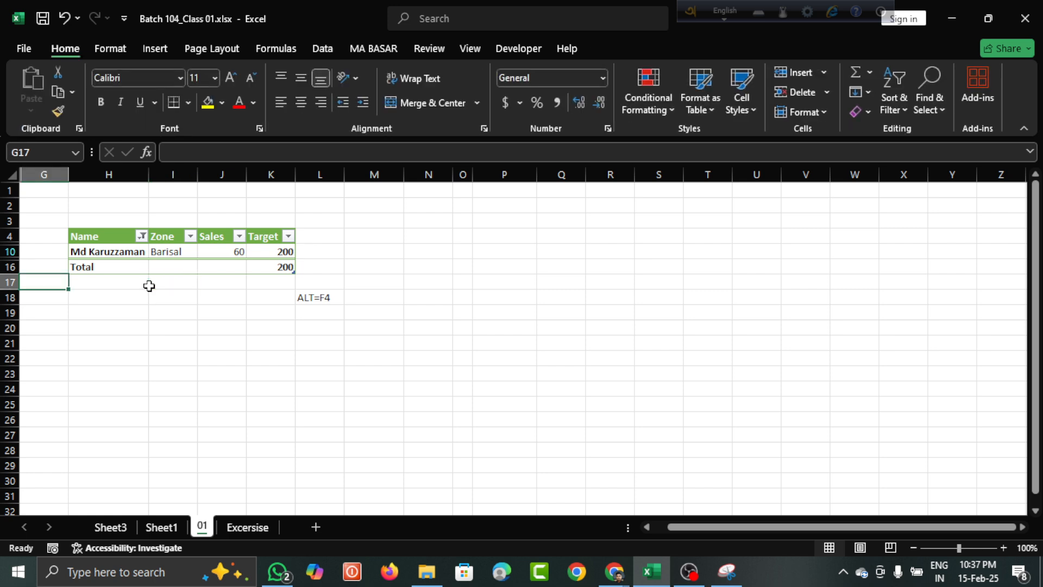
pyautogui.click(93, 249)
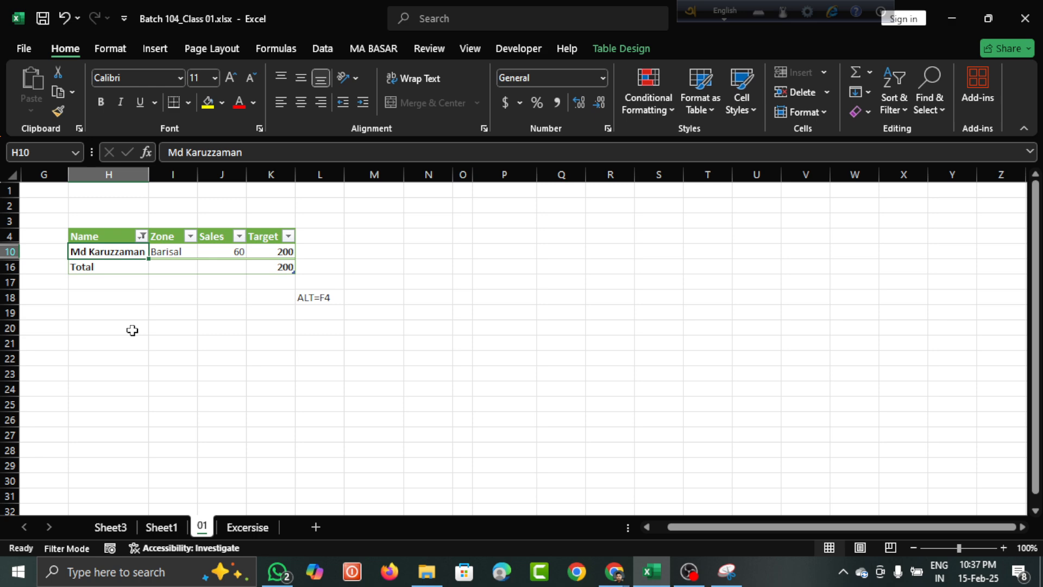
# Step: Reset the Name column filter so that all names are included again
pyautogui.click(141, 237)
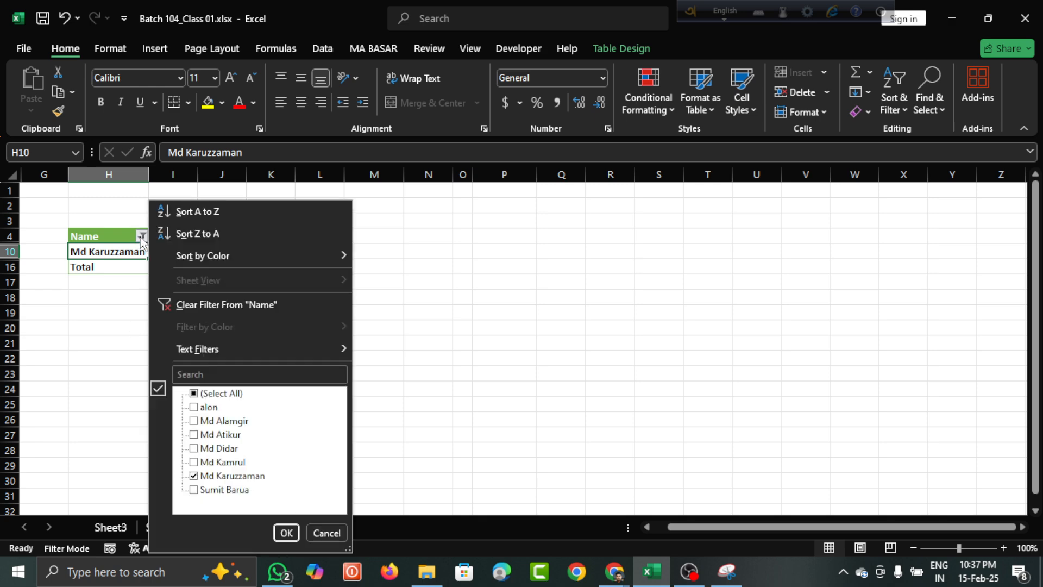
pyautogui.click(196, 477)
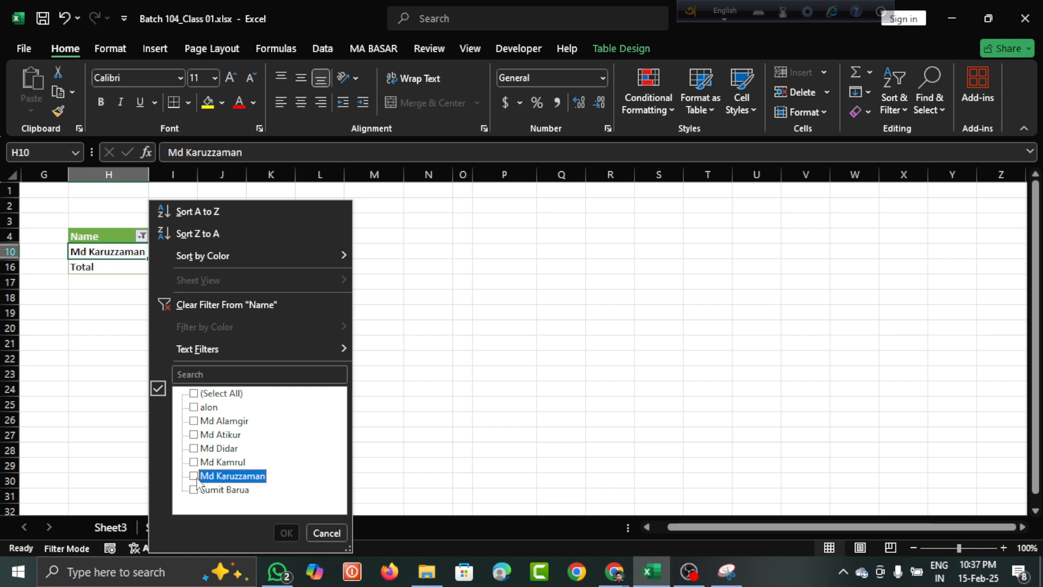
pyautogui.click(193, 394)
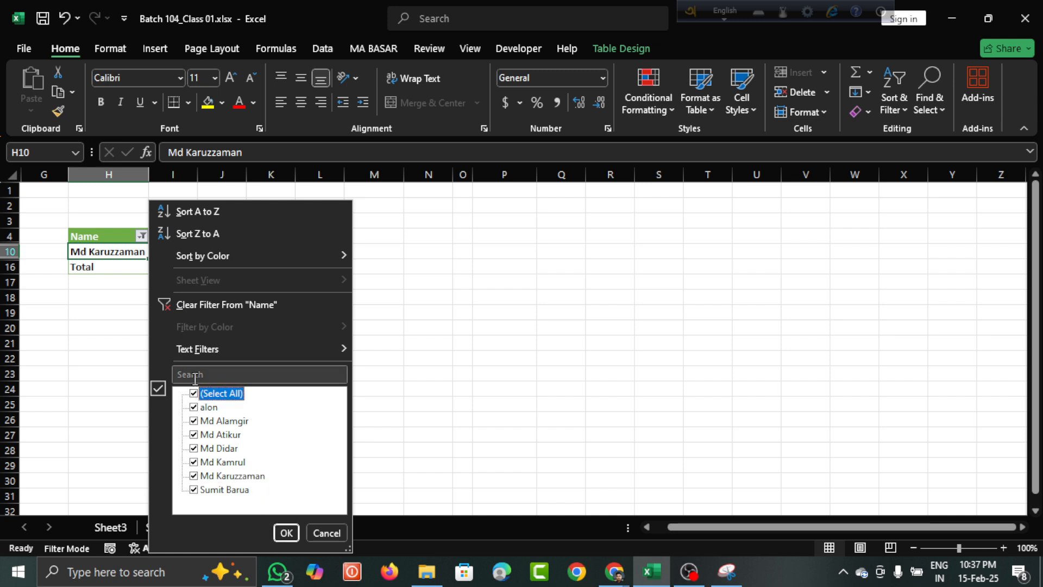
pyautogui.click(194, 394)
pyautogui.click(193, 394)
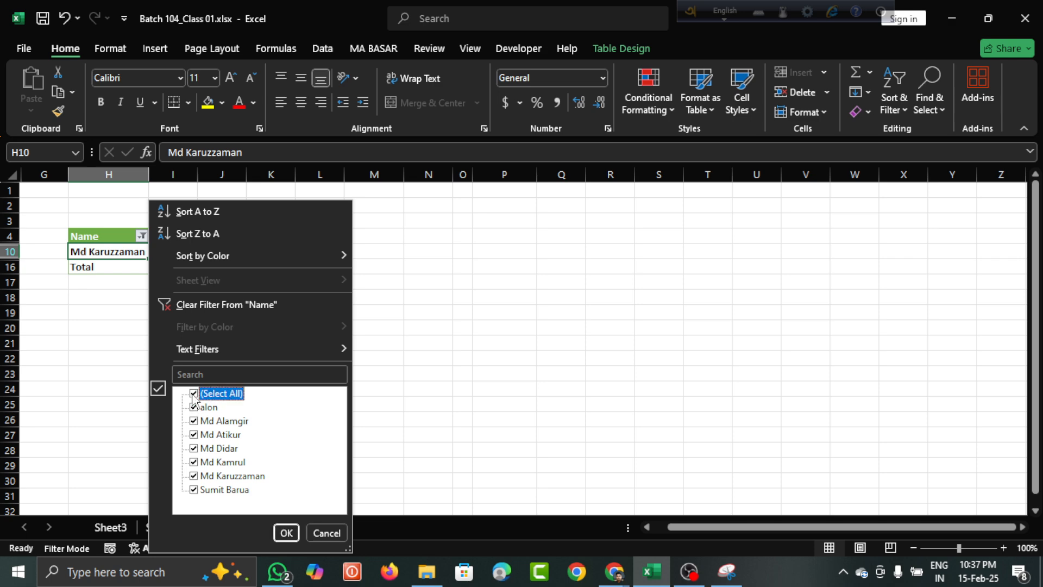
pyautogui.click(283, 532)
pyautogui.click(160, 341)
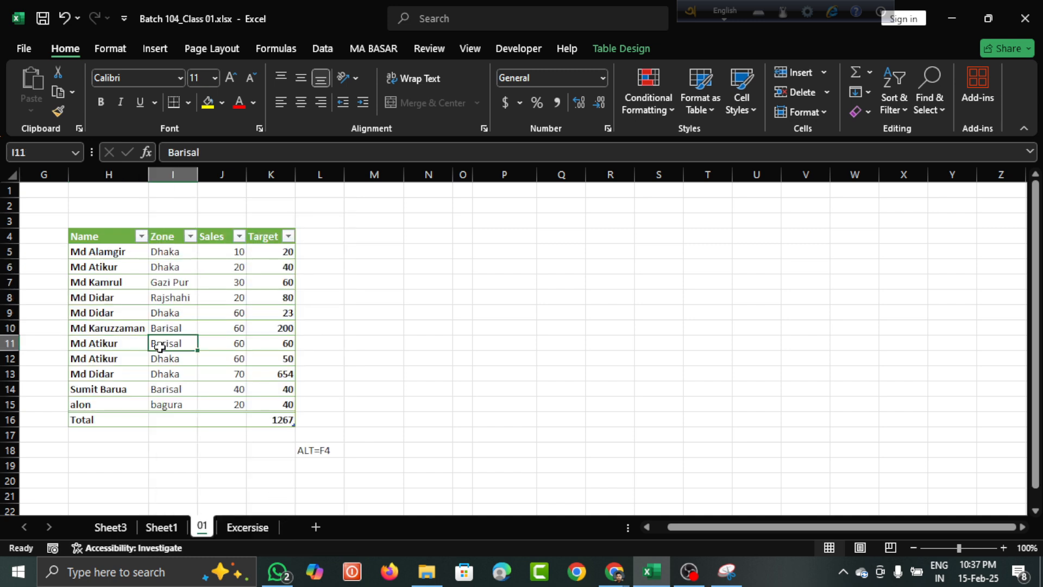
pyautogui.click(111, 284)
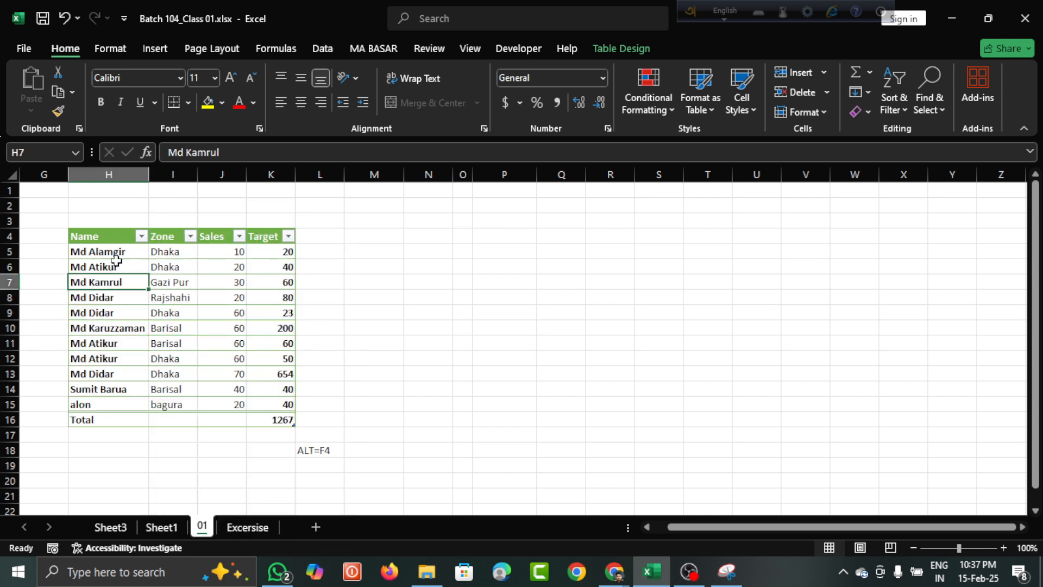
# Step: Filter the table's Zone column to show only the Dhaka records
pyautogui.click(190, 236)
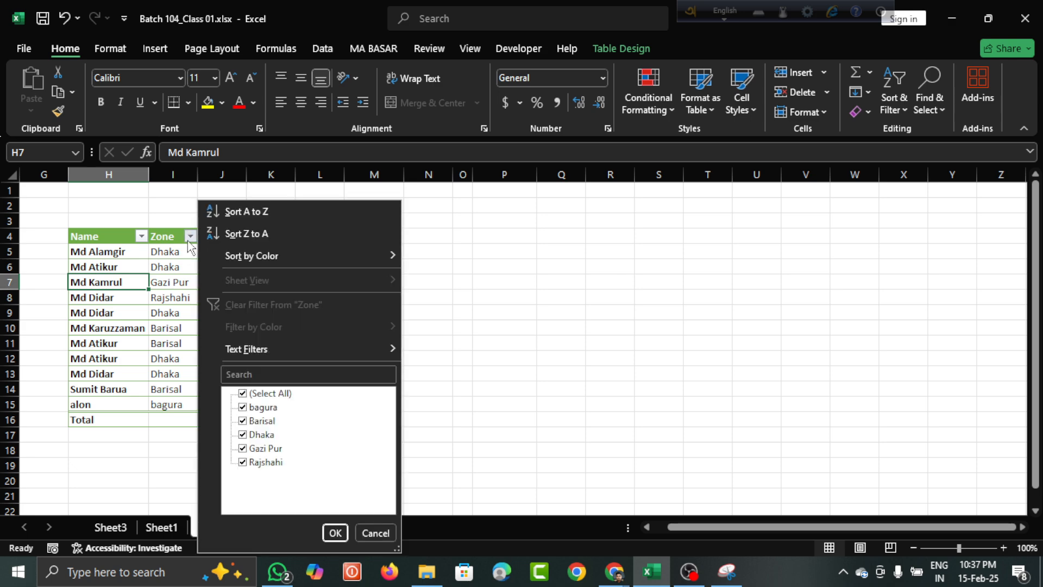
pyautogui.click(244, 395)
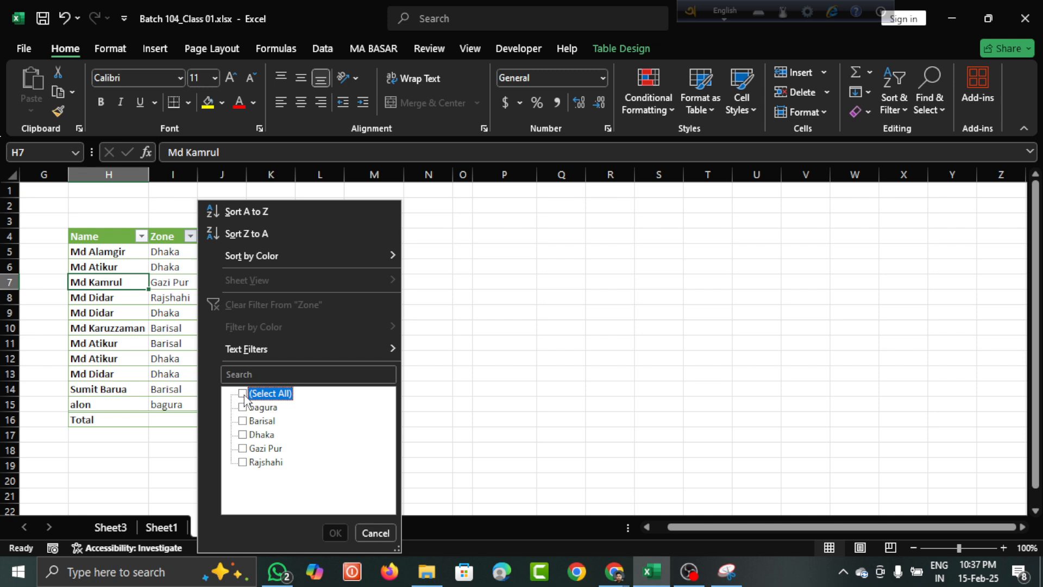
pyautogui.click(248, 436)
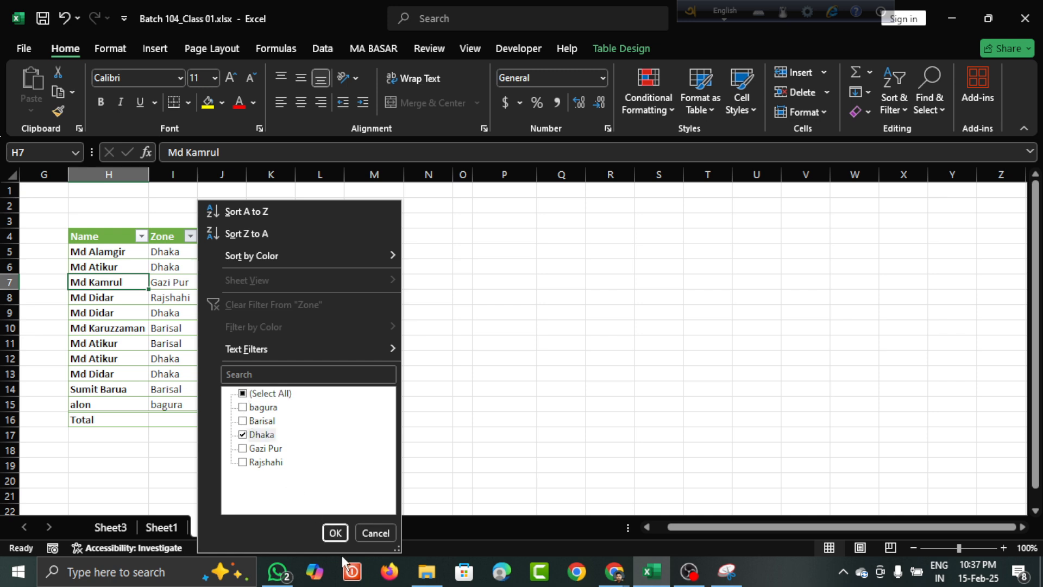
pyautogui.click(335, 533)
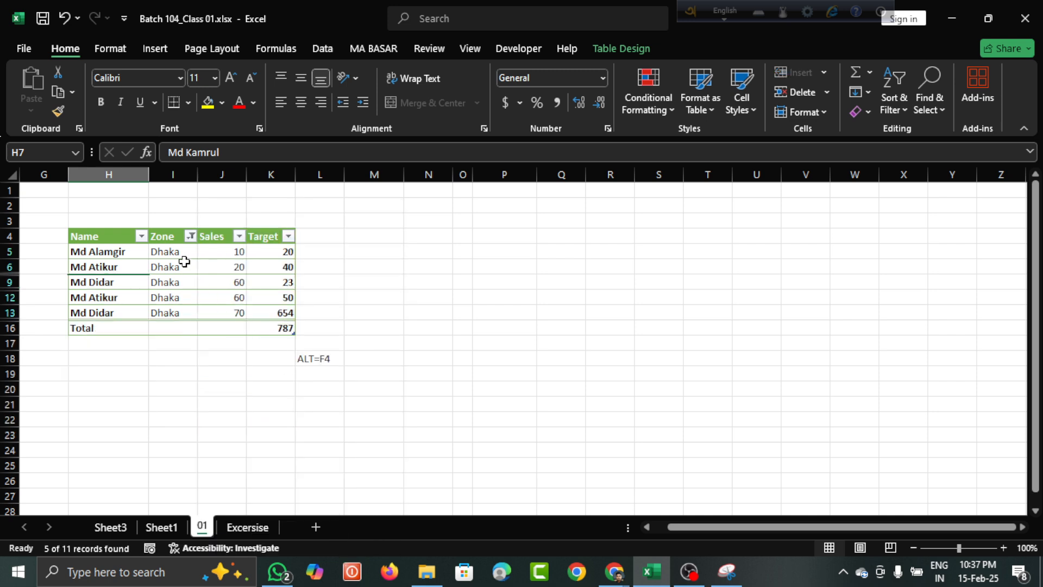
pyautogui.click(112, 251)
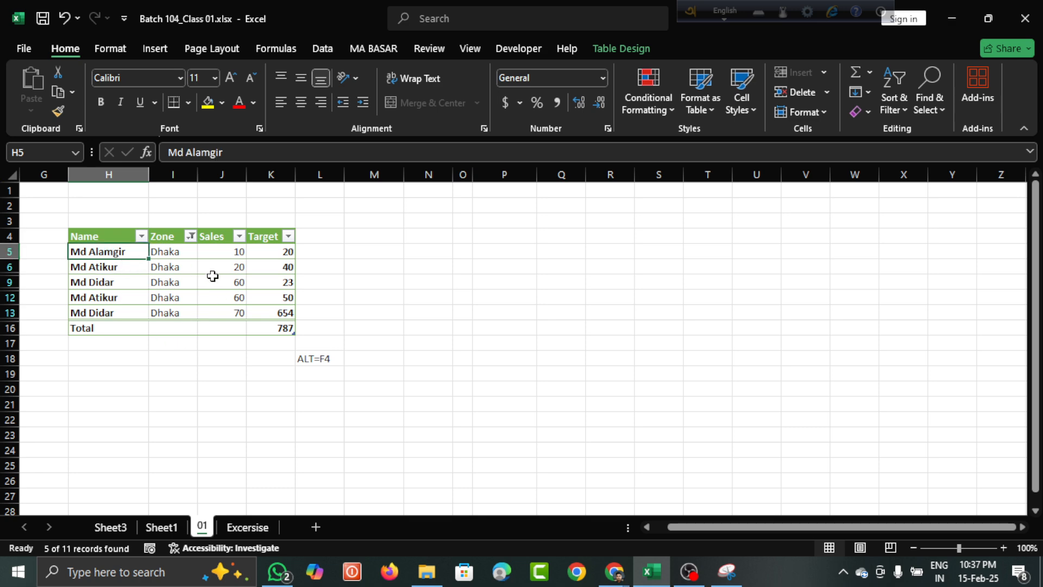
# Step: Reset the Zone column filter so that all zones are included again
pyautogui.click(190, 236)
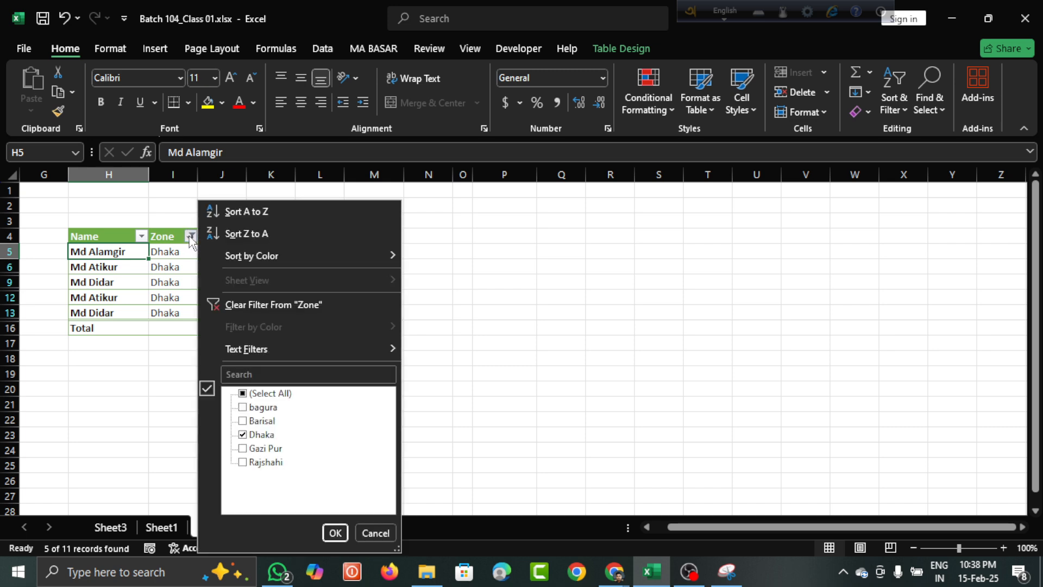
pyautogui.click(244, 391)
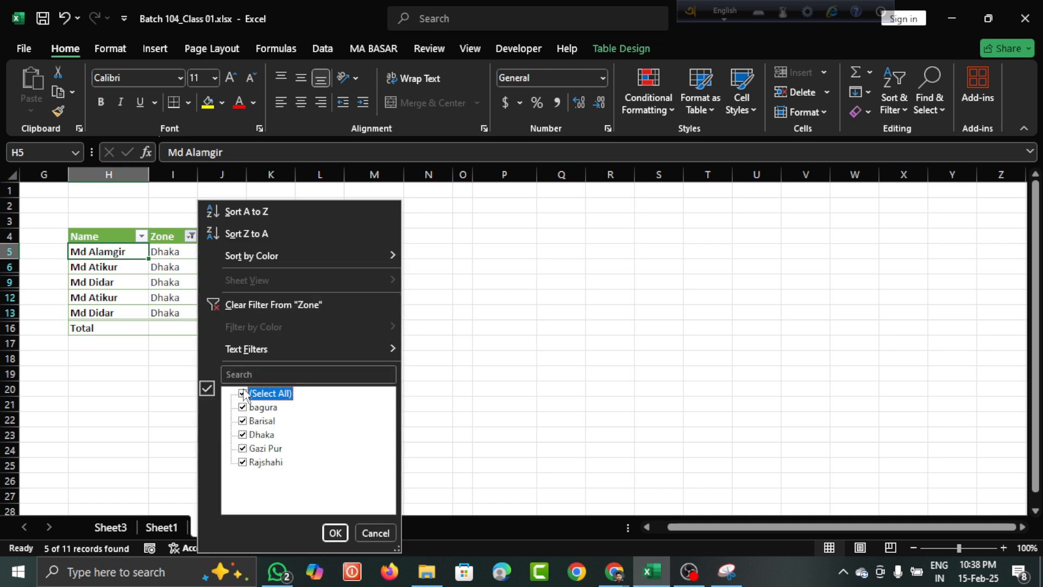
pyautogui.click(334, 532)
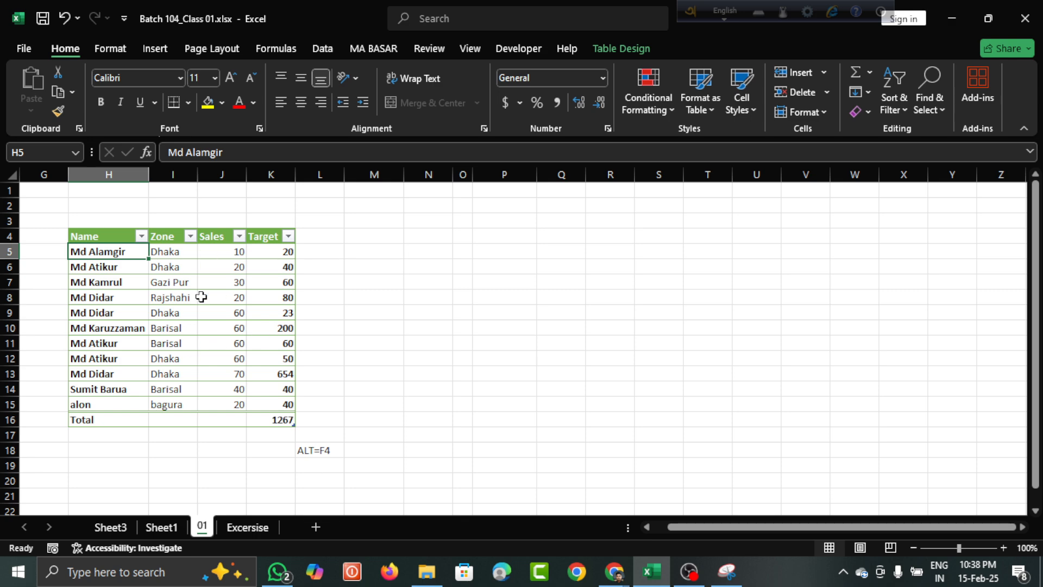
# Step: Filter the table's Sales column to show only records with the value 60
pyautogui.click(239, 236)
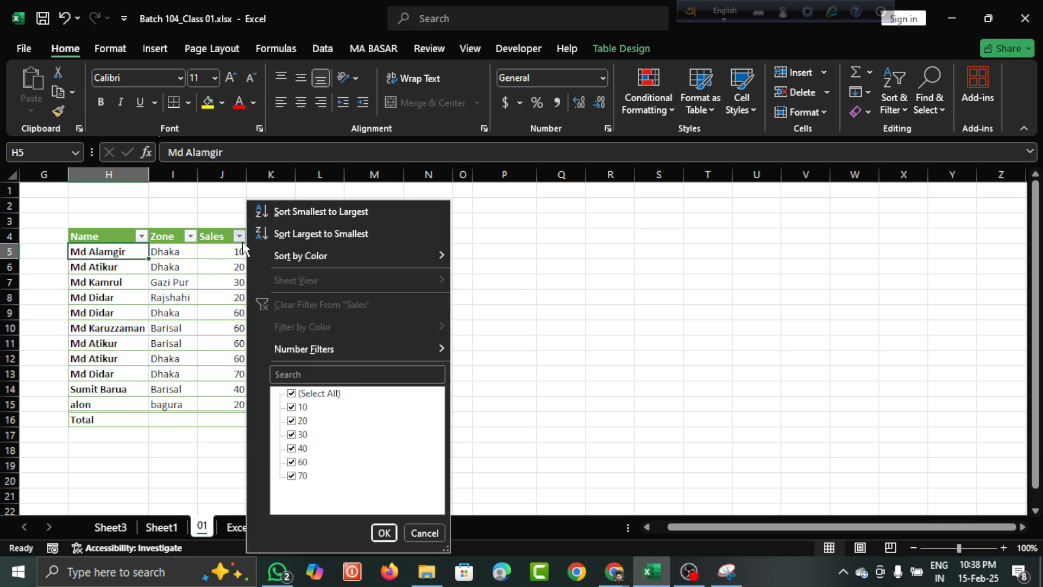
pyautogui.click(292, 394)
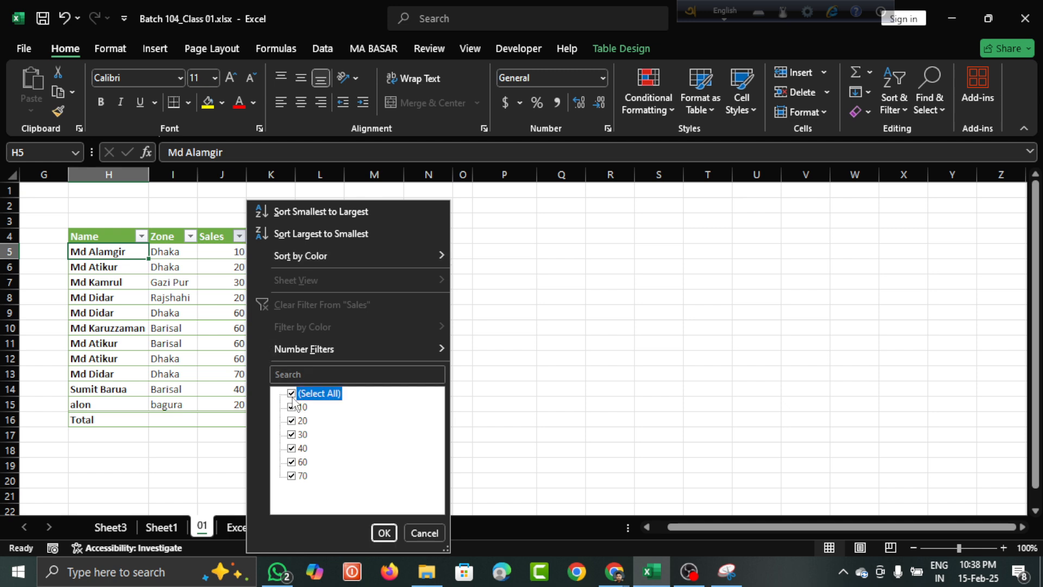
pyautogui.click(292, 462)
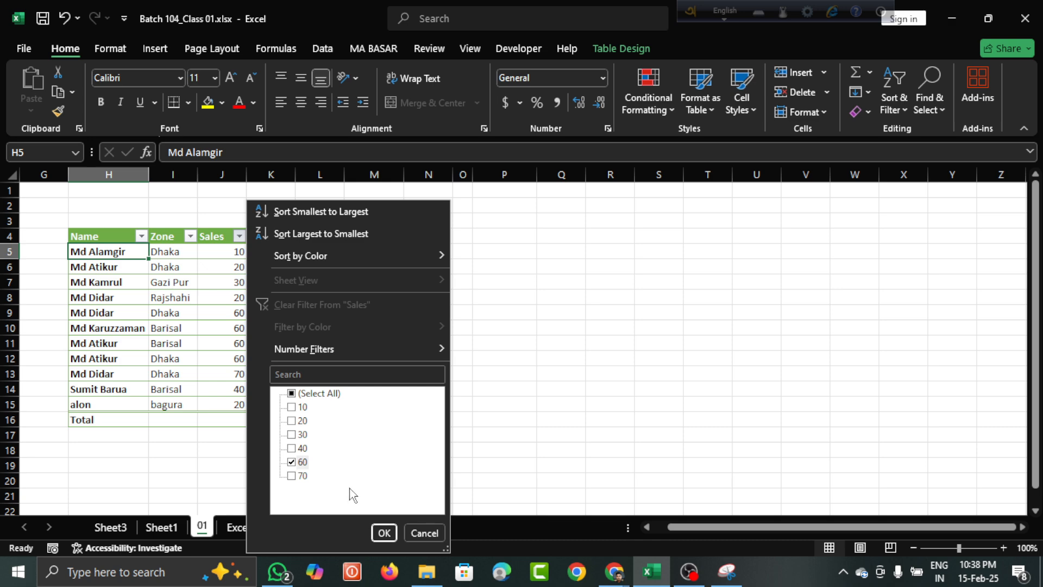
pyautogui.click(383, 533)
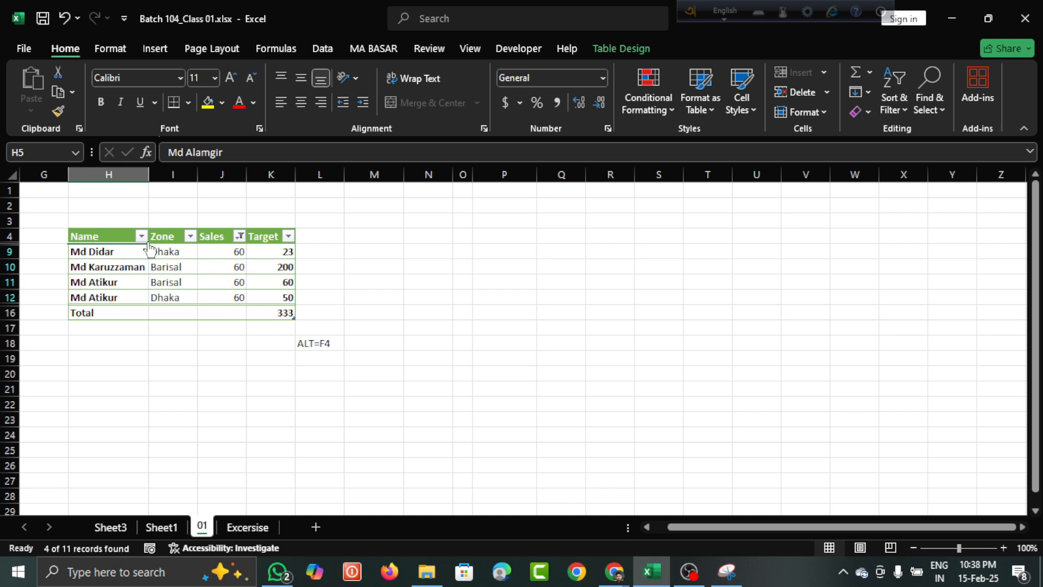
pyautogui.click(241, 235)
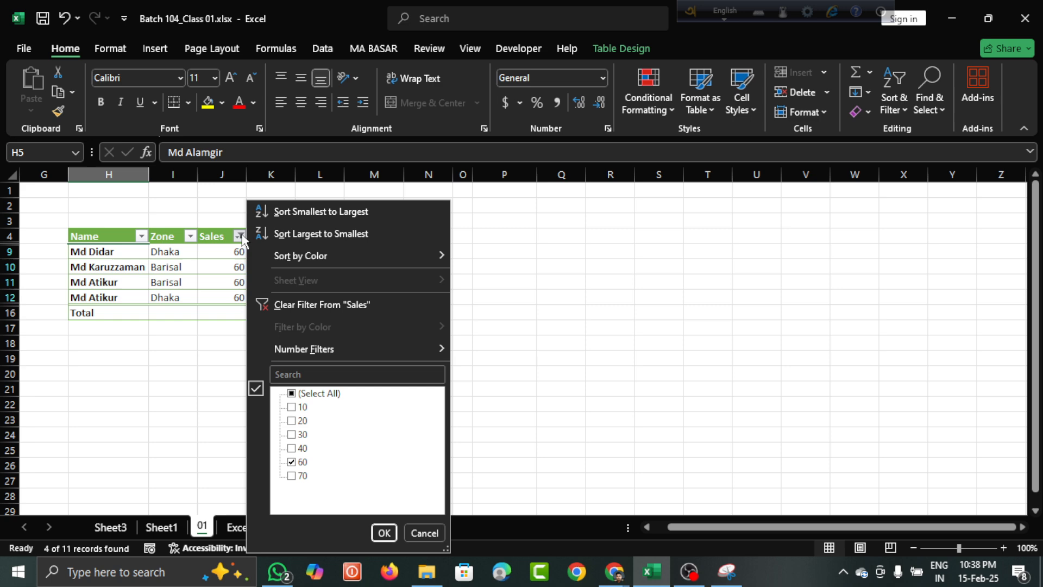
pyautogui.click(617, 278)
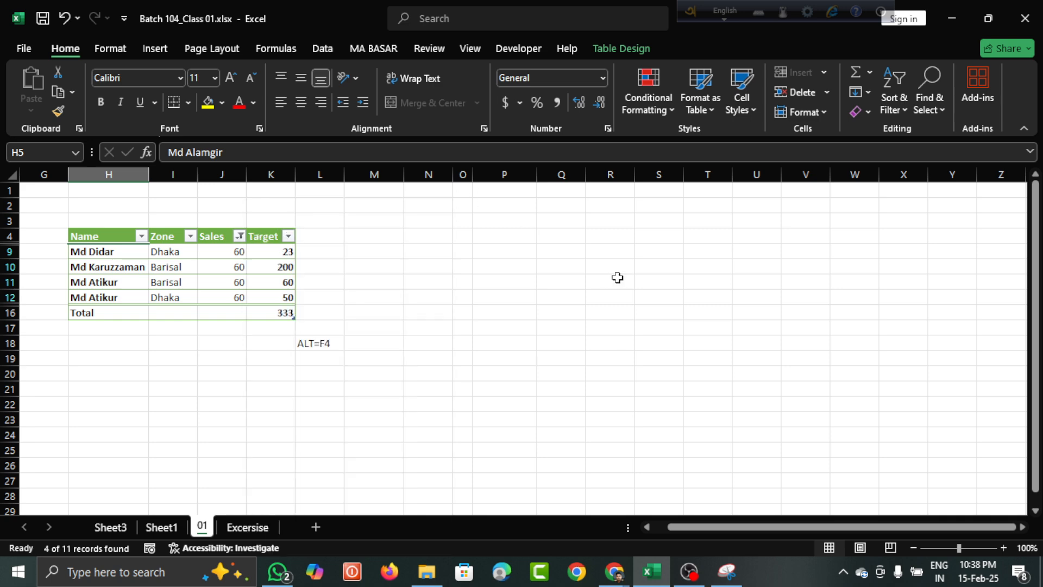
# Step: Enter the note CTRL+SHIFT + L in cell N4 beside the table
pyautogui.click(620, 48)
pyautogui.click(386, 236)
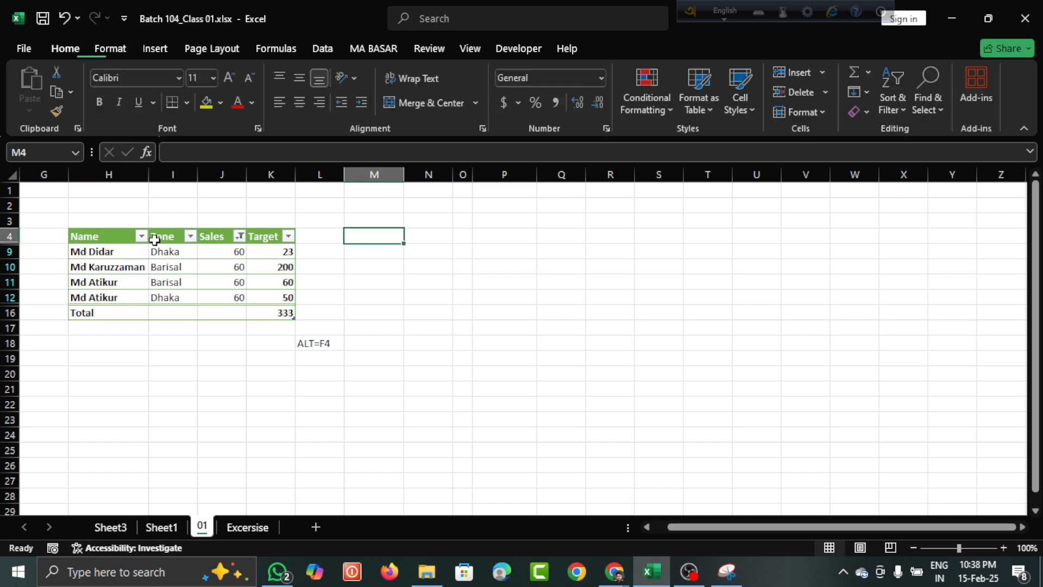
pyautogui.click(402, 296)
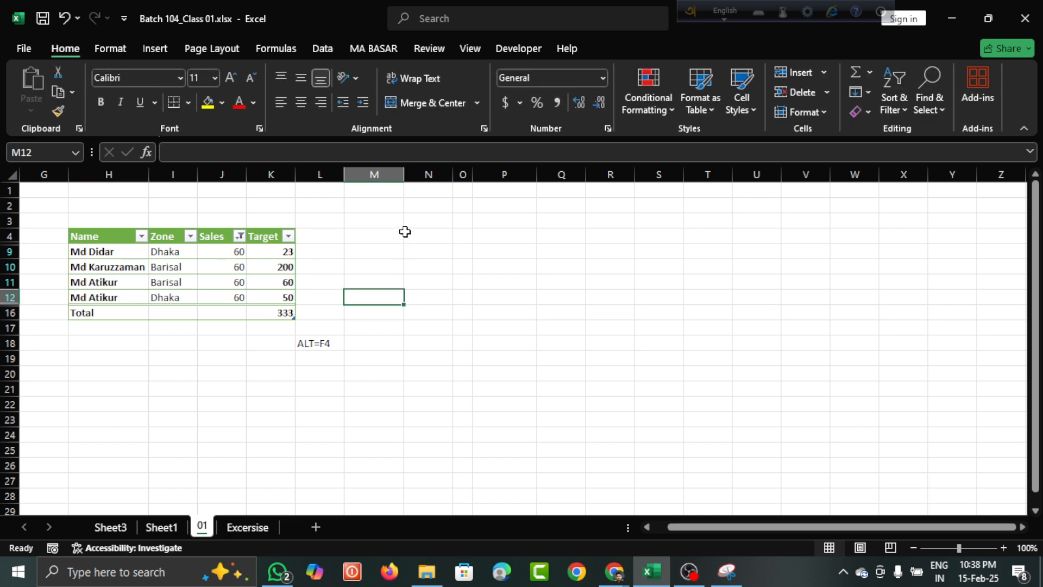
pyautogui.click(422, 236)
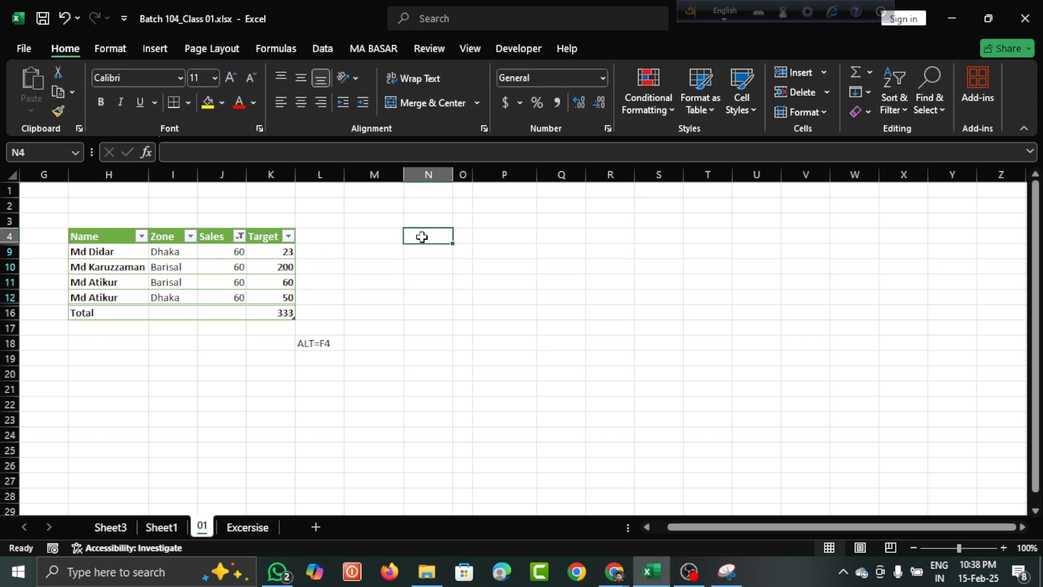
pyautogui.write('CTRL+SHIFT + L')
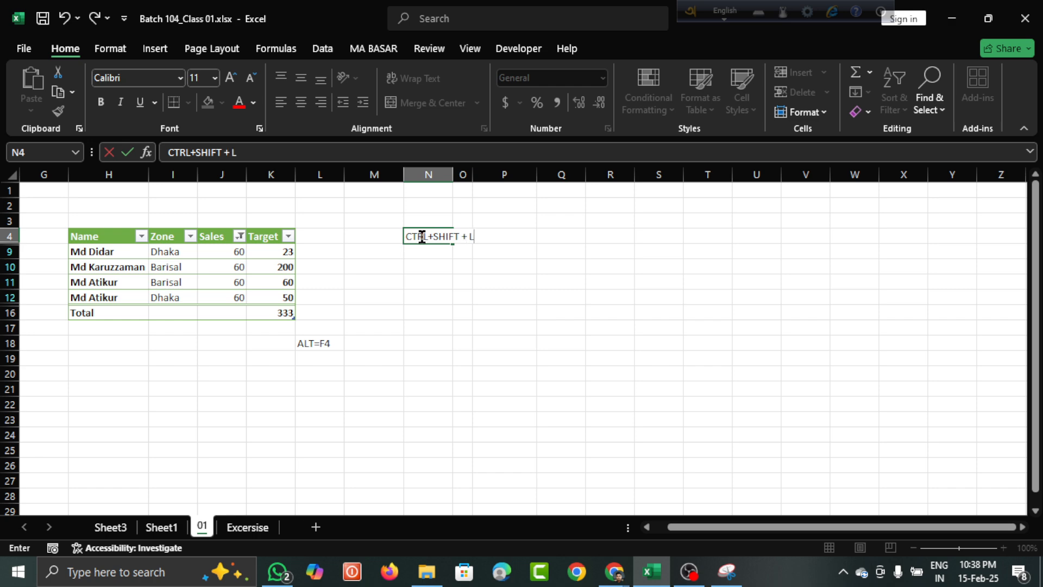
pyautogui.press('Return')
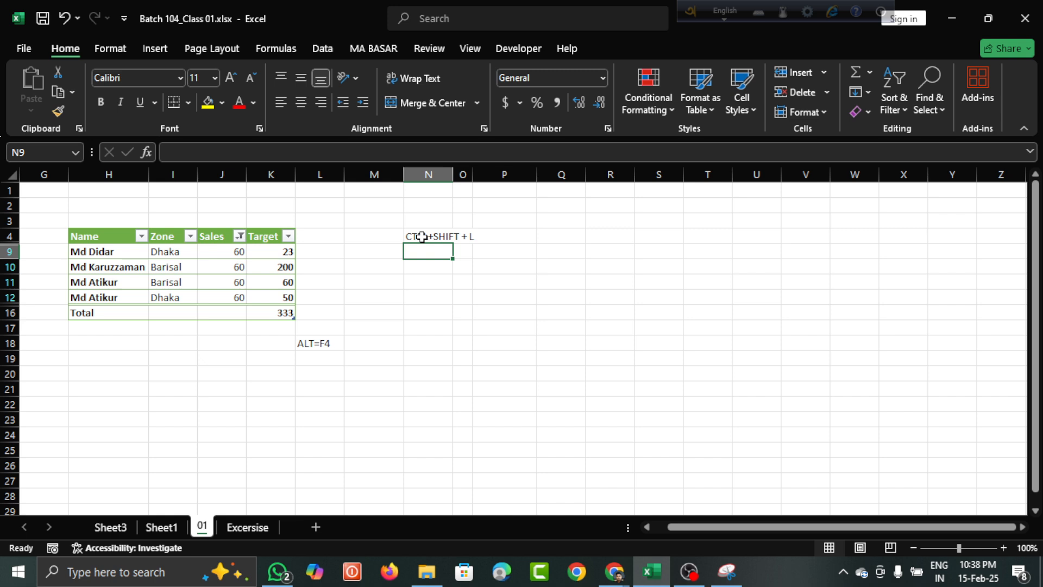
# Step: Toggle the sales table's header filters off and back on twice, clearing the Sales filter
pyautogui.click(222, 229)
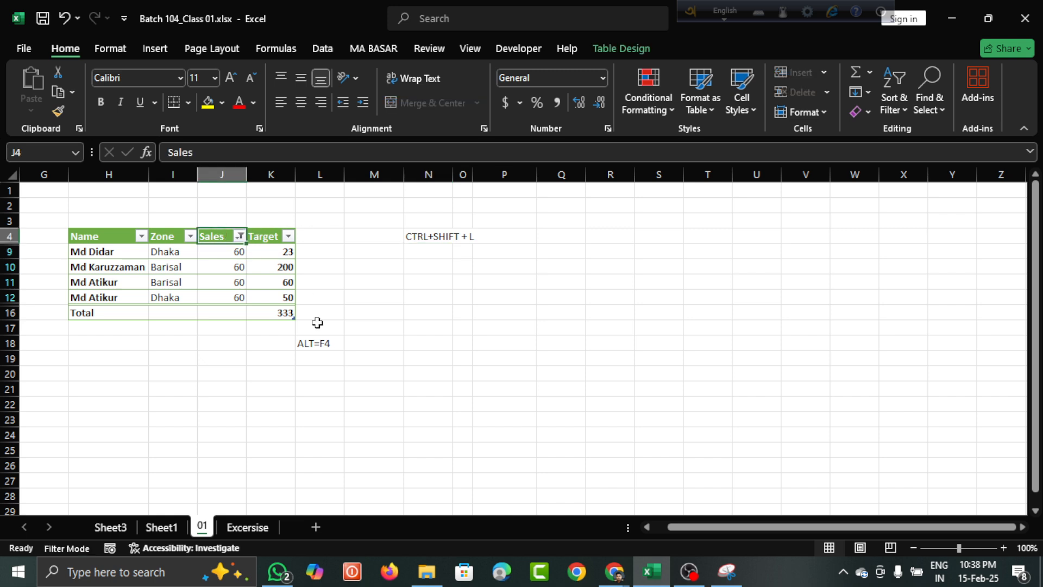
pyautogui.hotkey('ctrl', 'shift', 'l')
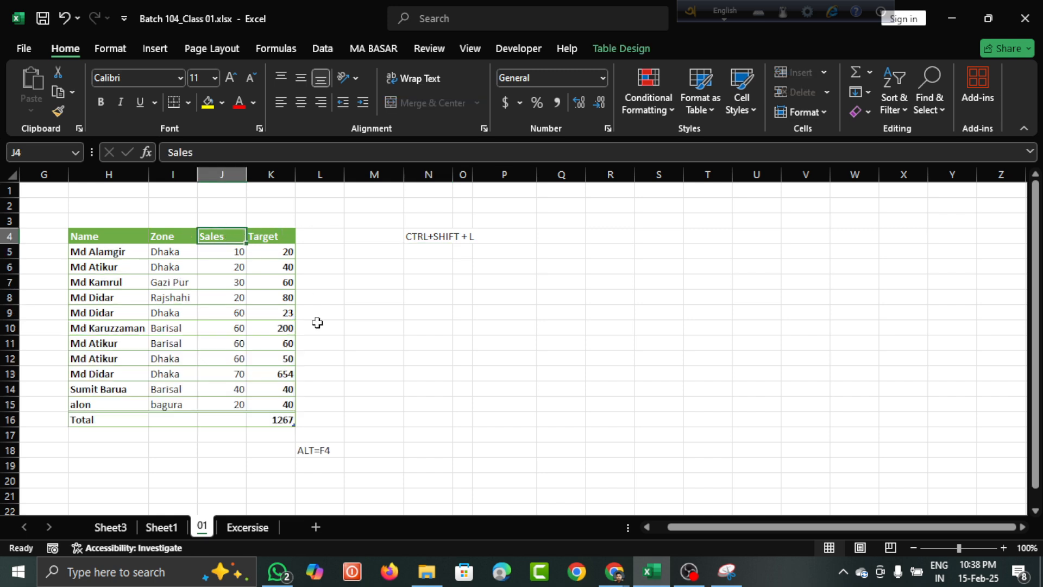
pyautogui.hotkey('ctrl', 'shift', 'l')
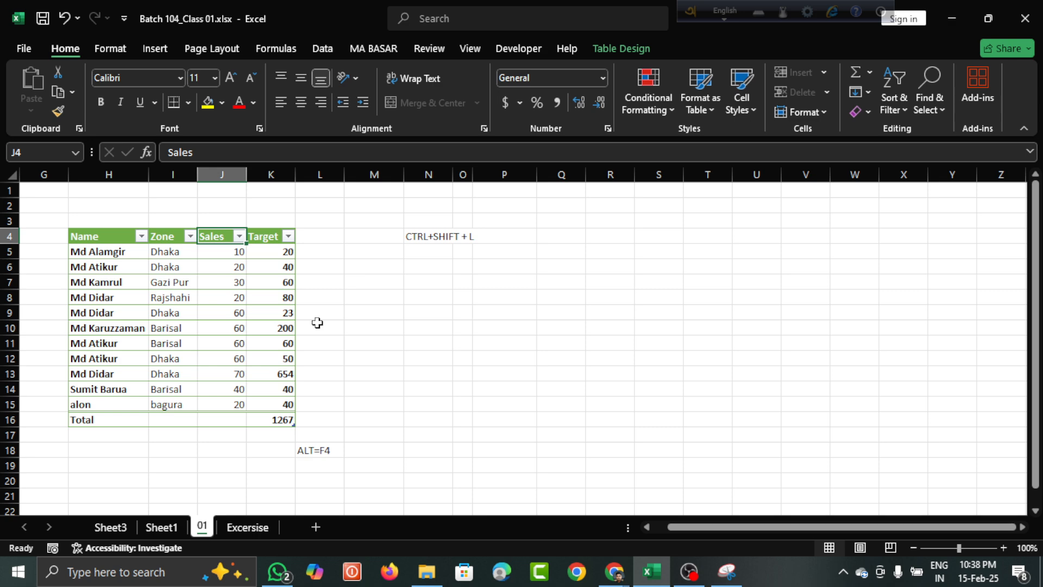
pyautogui.hotkey('ctrl', 'shift', 'l')
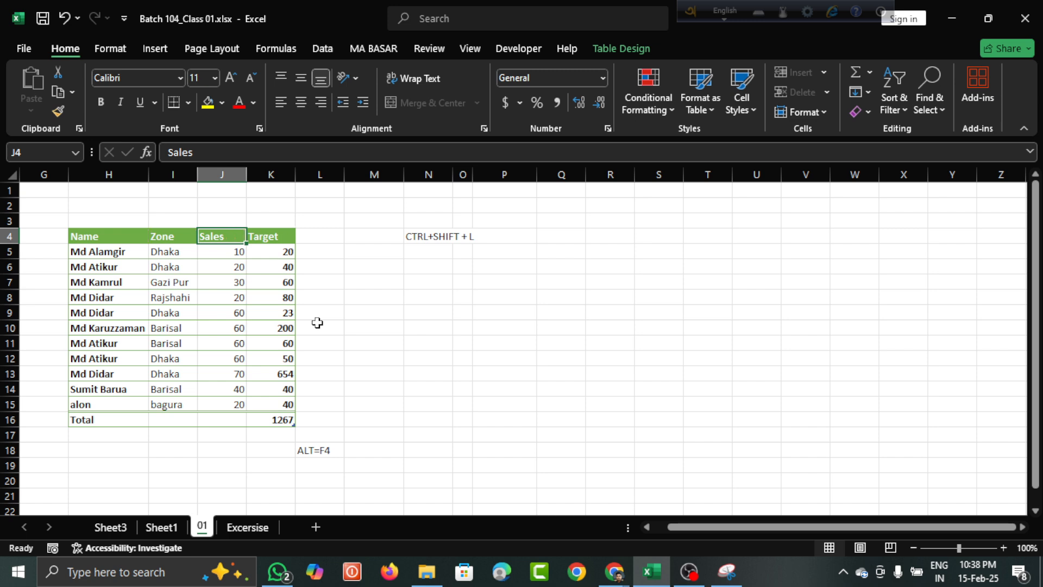
pyautogui.hotkey('ctrl', 'shift', 'l')
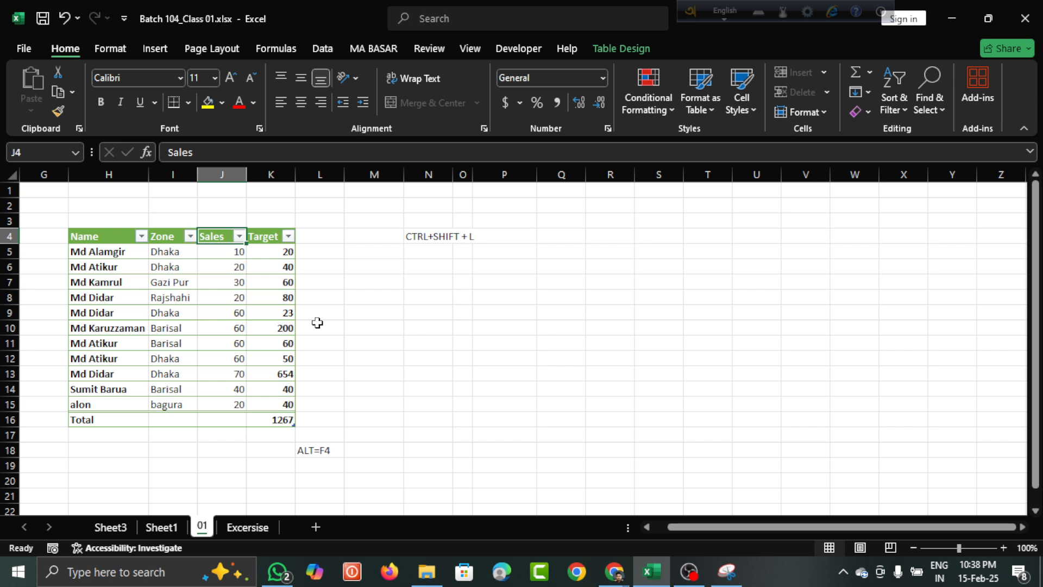
pyautogui.click(384, 347)
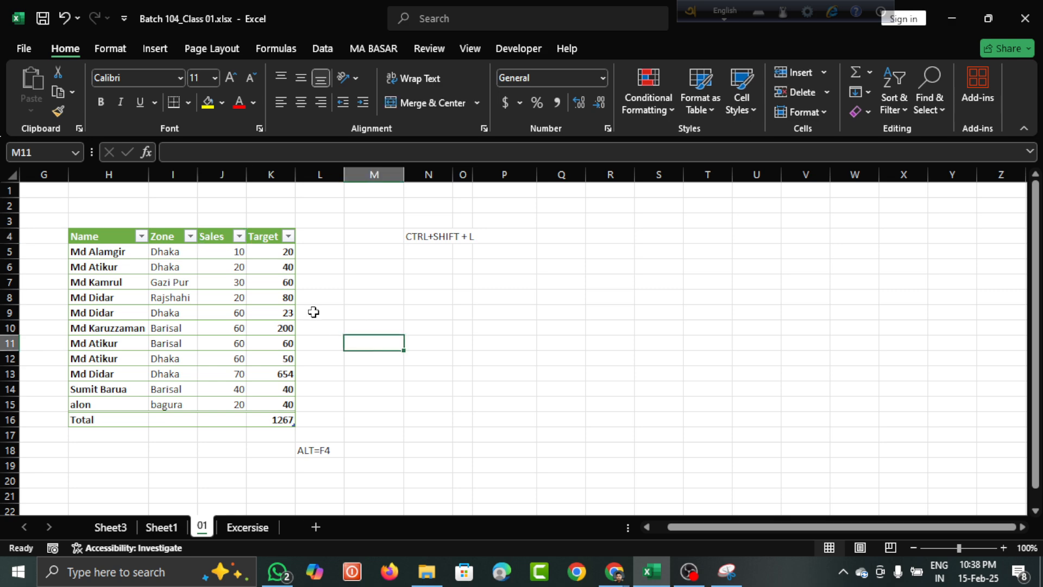
pyautogui.click(259, 292)
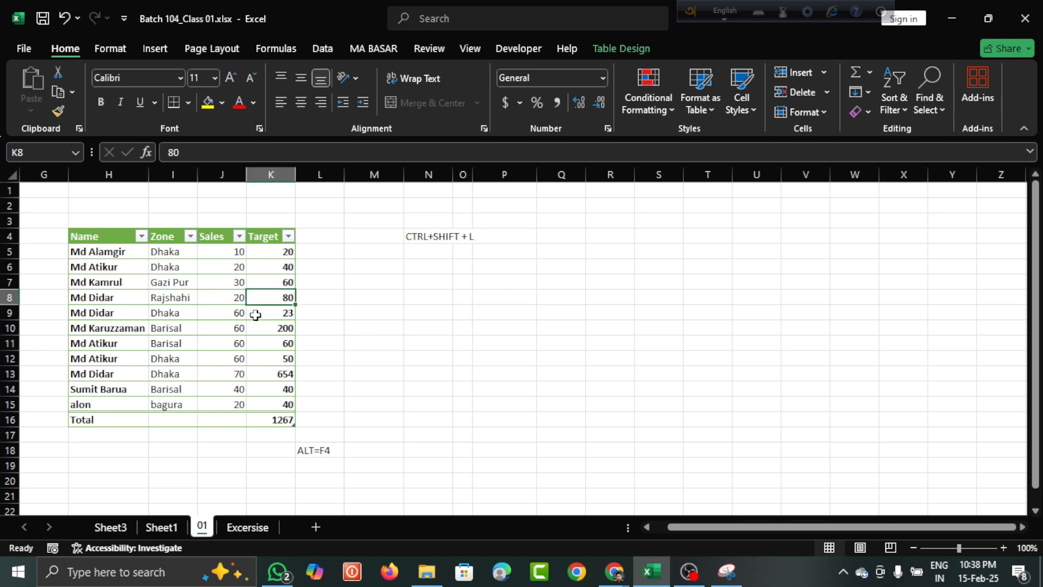
pyautogui.click(178, 287)
pyautogui.click(222, 366)
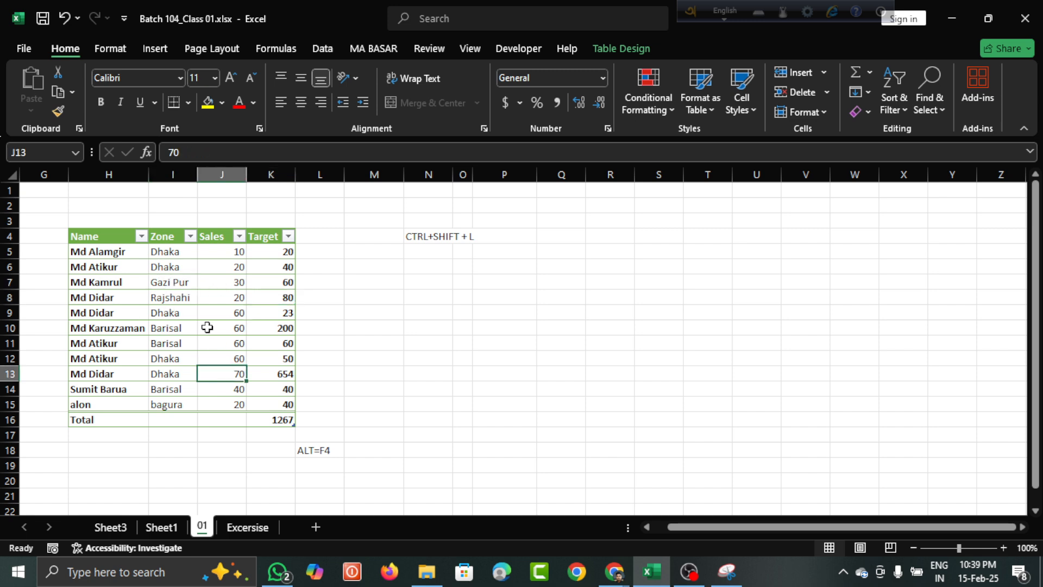
pyautogui.click(193, 313)
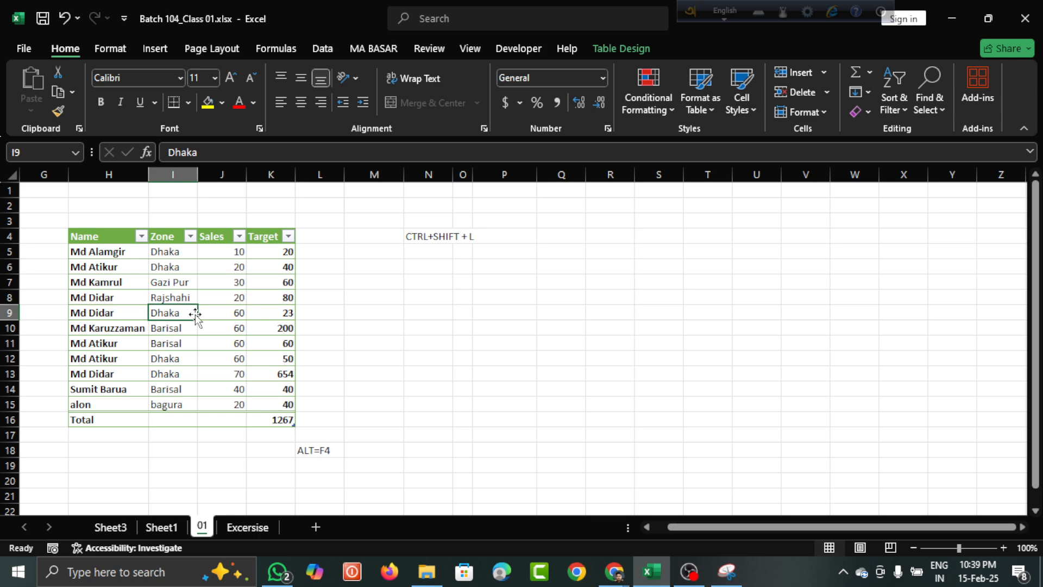
pyautogui.click(163, 355)
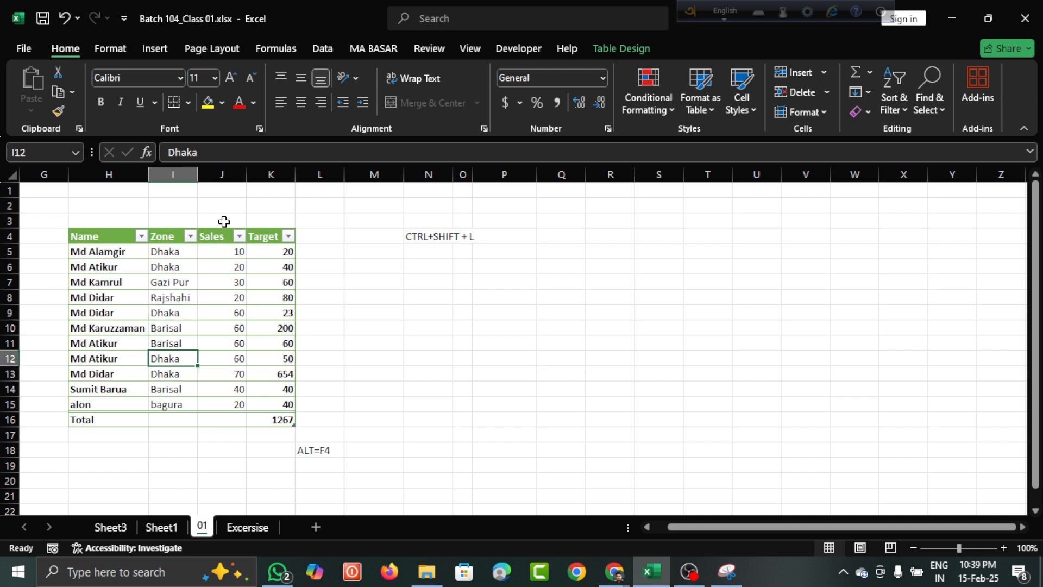
pyautogui.click(217, 299)
pyautogui.click(147, 290)
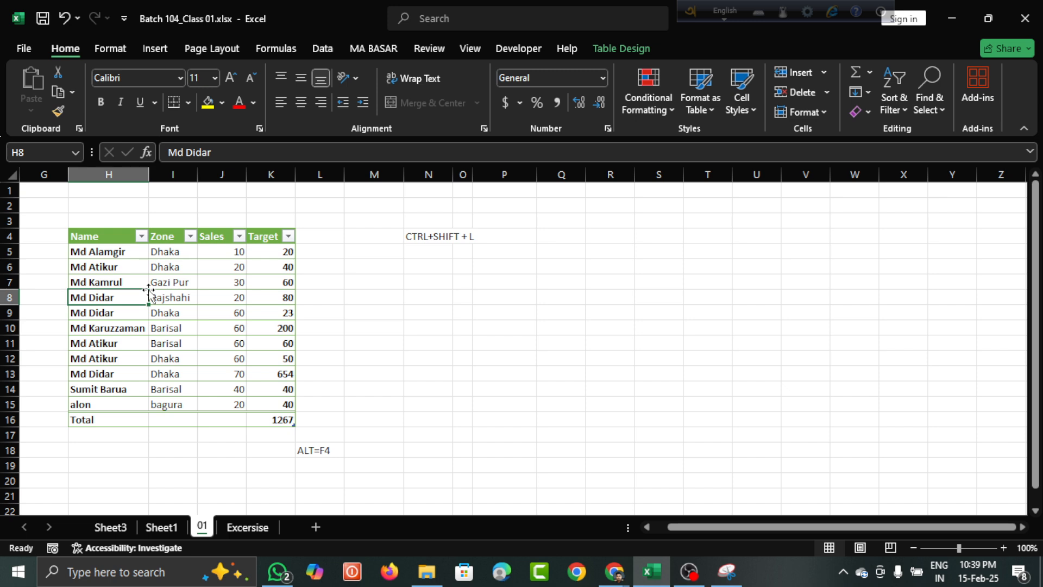
# Step: Turn off the filter buttons in the sales table's header row
pyautogui.click(151, 50)
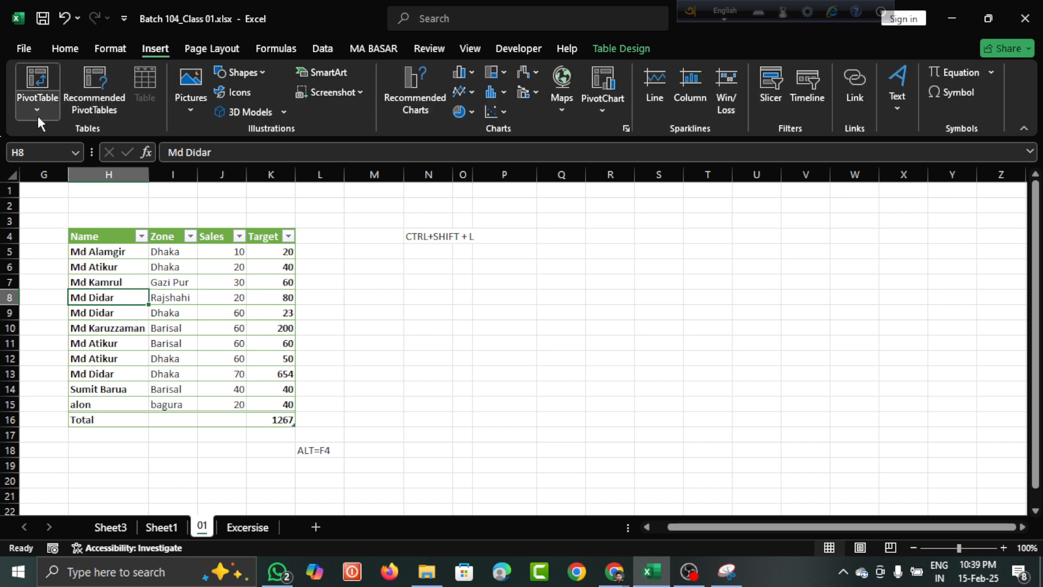
pyautogui.click(188, 299)
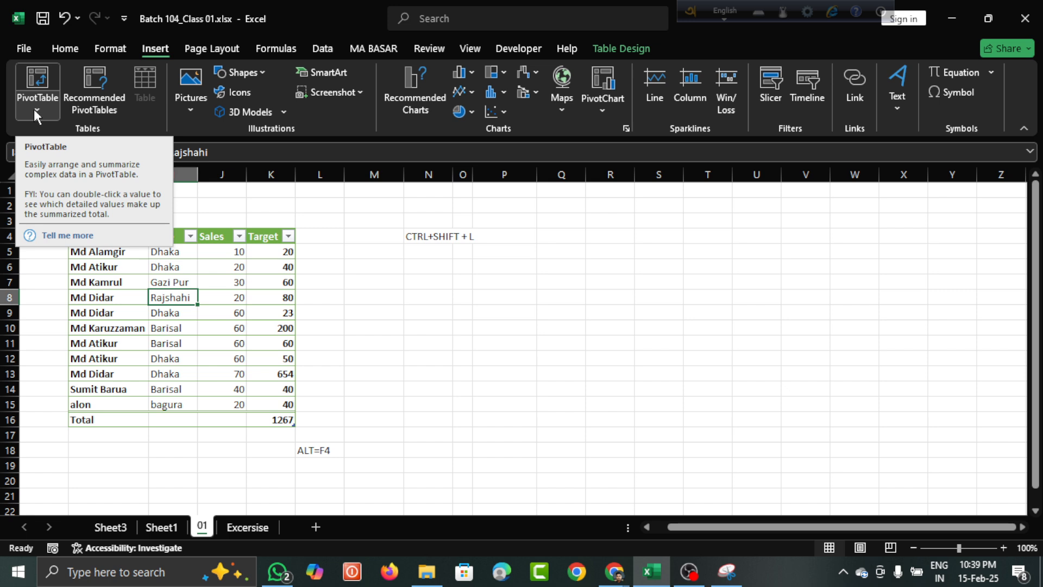
pyautogui.click(169, 358)
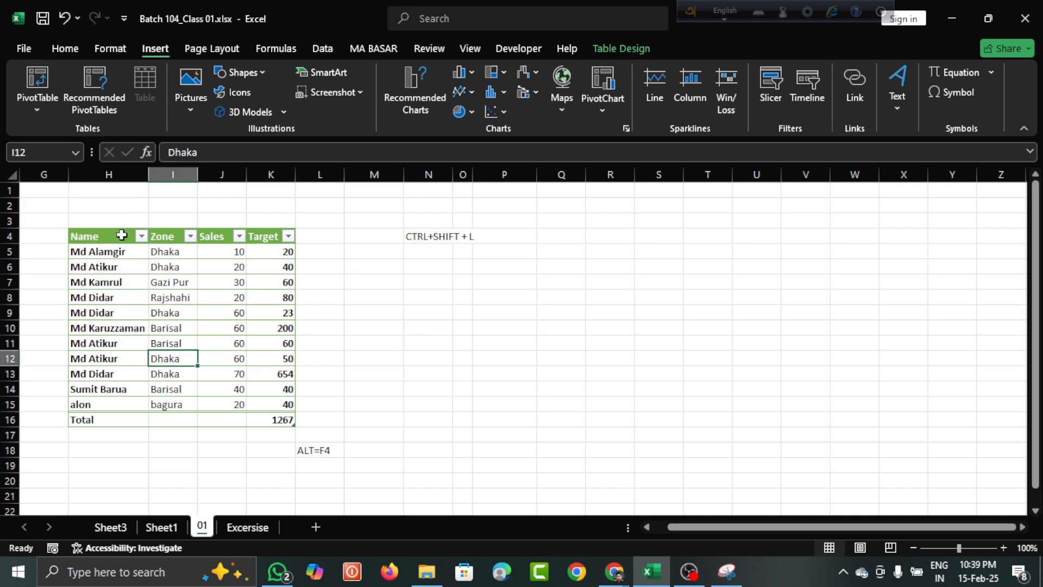
pyautogui.click(122, 236)
pyautogui.hotkey('ctrl', 'shift', 'l')
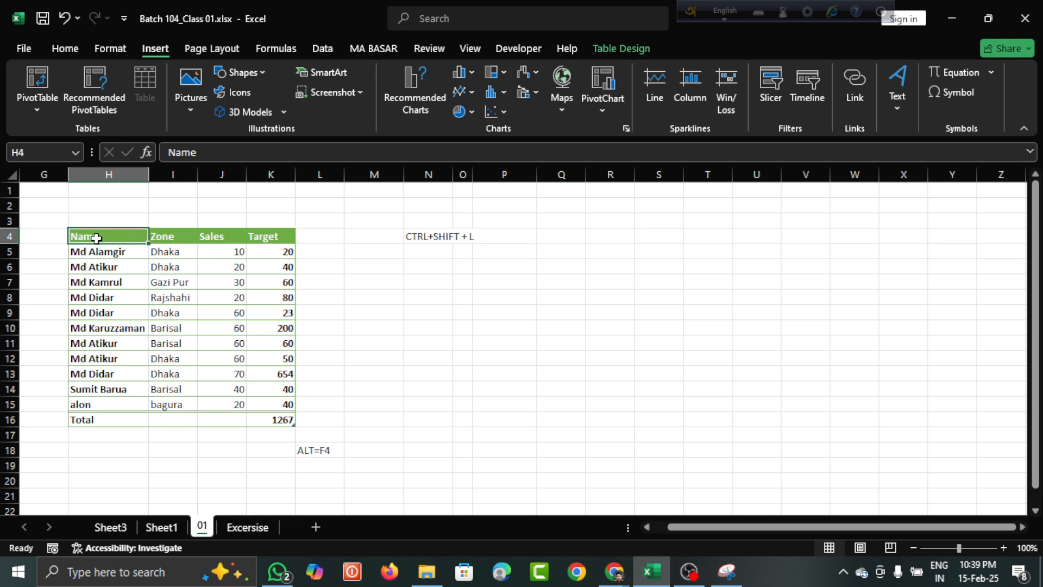
pyautogui.click(182, 258)
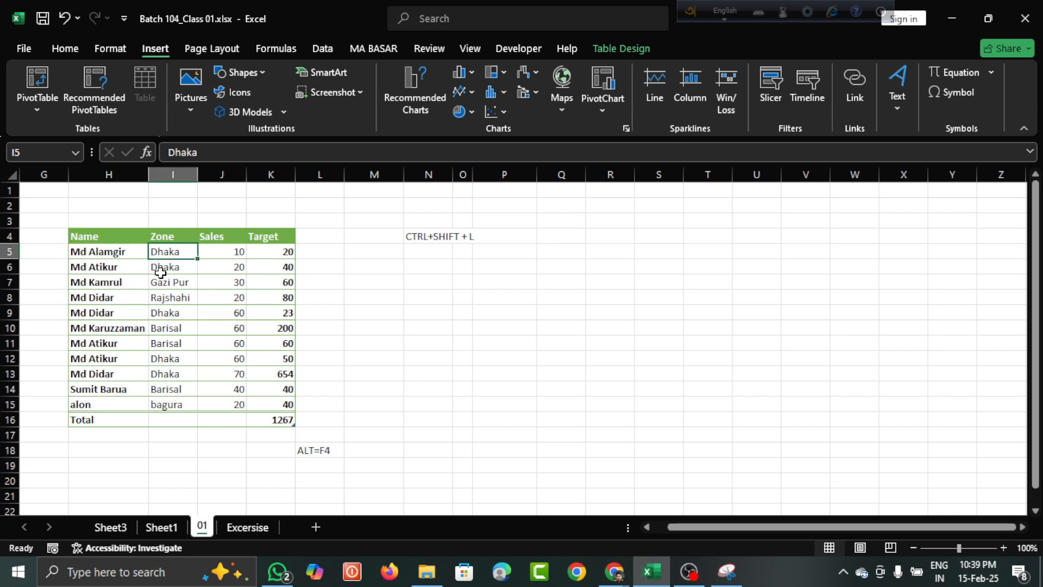
# Step: Create a PivotTable from the table range H4:K15, excluding the Total row, and place it in the existing worksheet at cell P10
pyautogui.moveTo(97, 235); pyautogui.dragTo(275, 404)
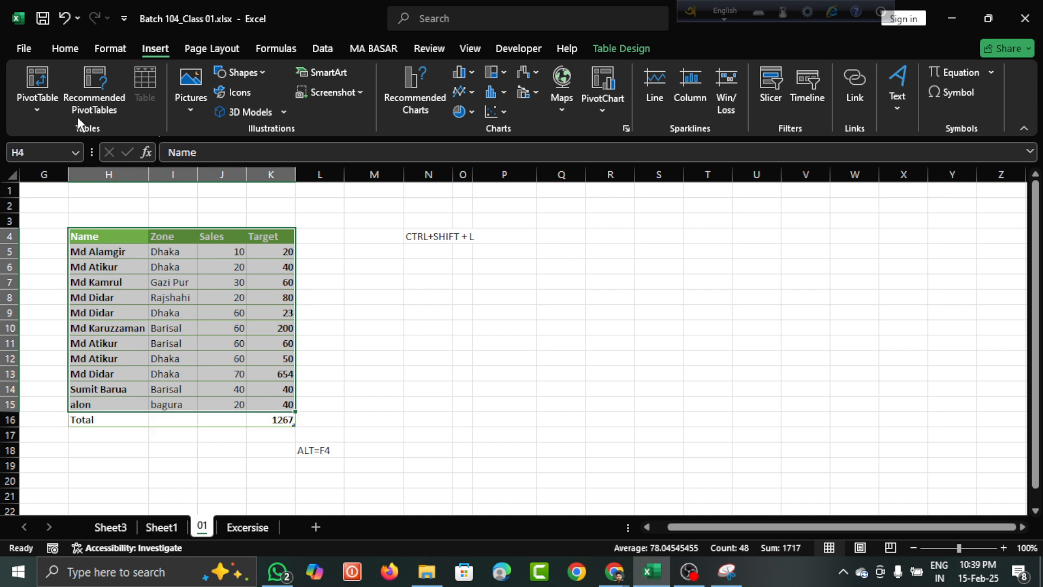
pyautogui.click(39, 112)
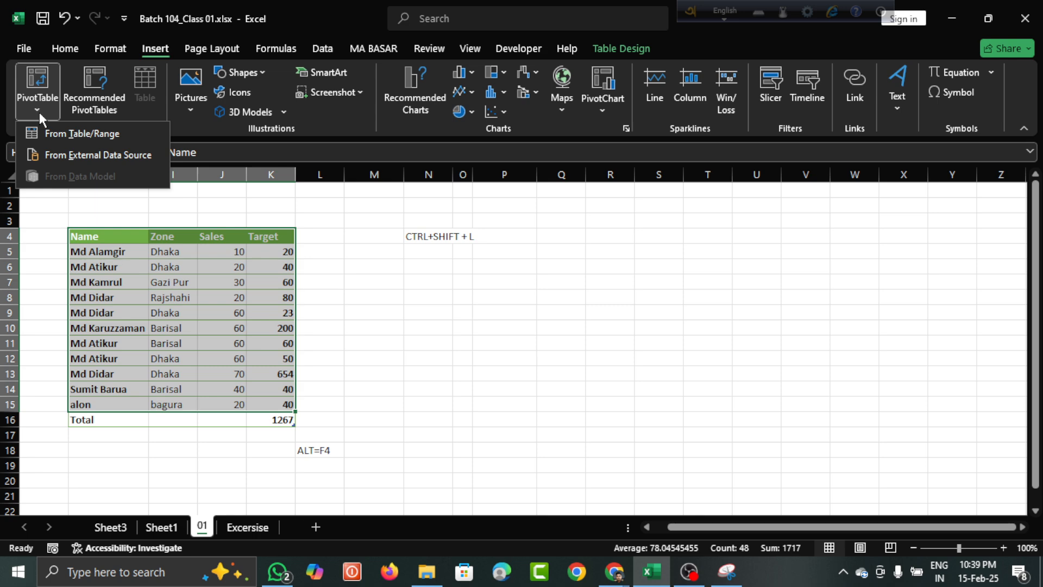
pyautogui.click(70, 133)
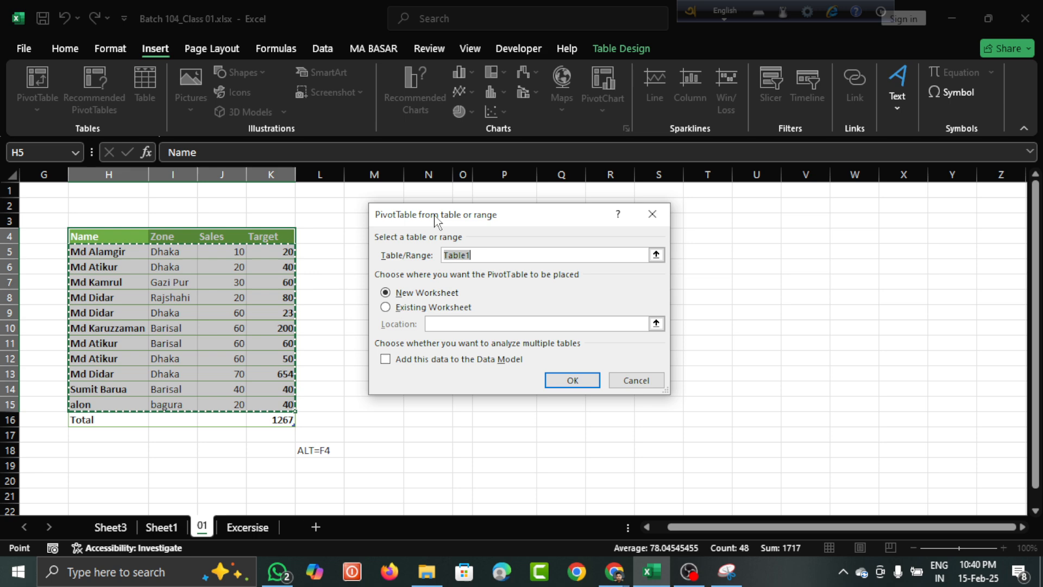
pyautogui.moveTo(435, 219); pyautogui.dragTo(606, 247)
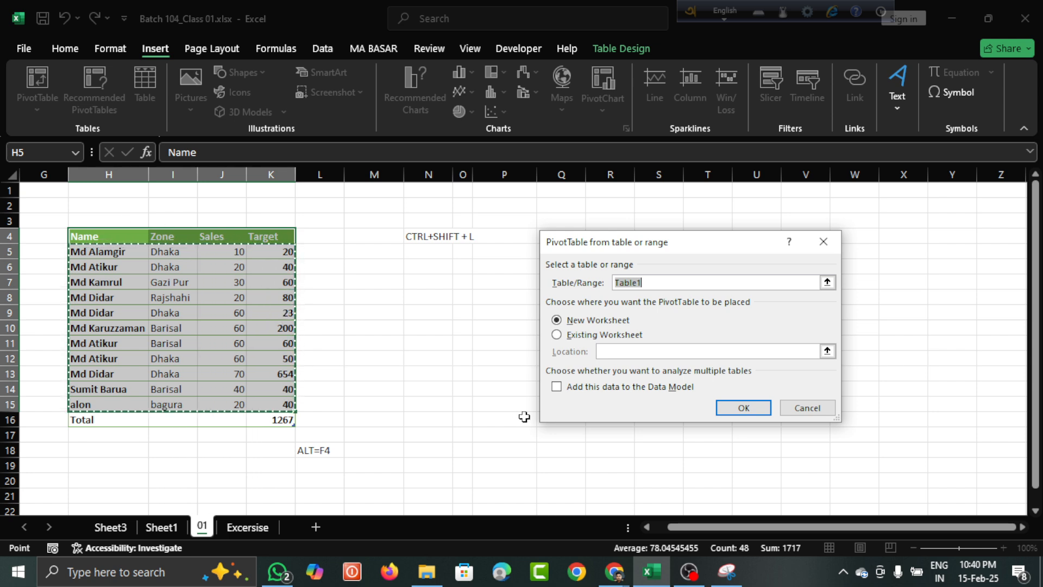
pyautogui.click(562, 321)
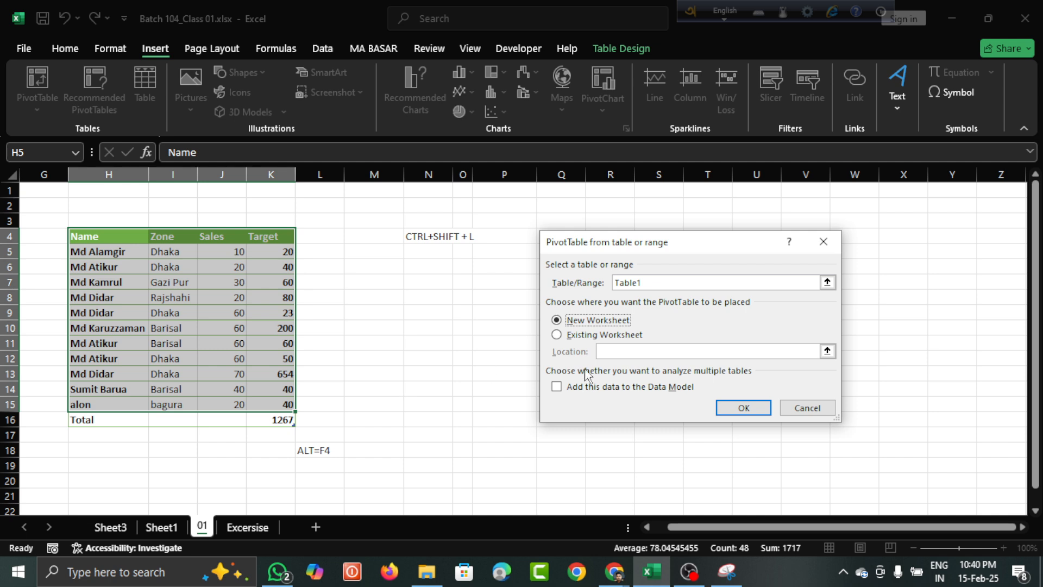
pyautogui.click(556, 335)
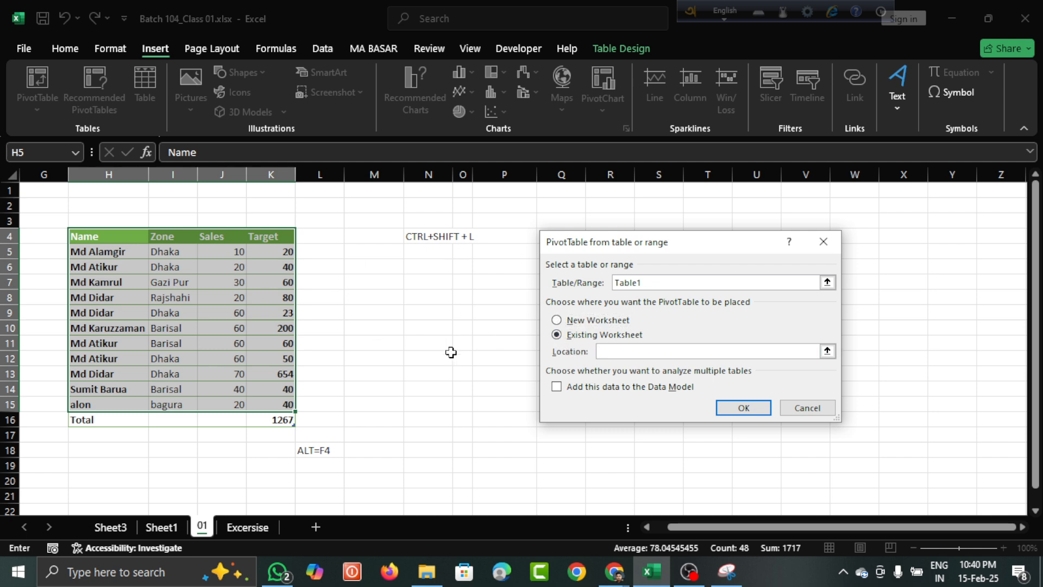
pyautogui.click(496, 329)
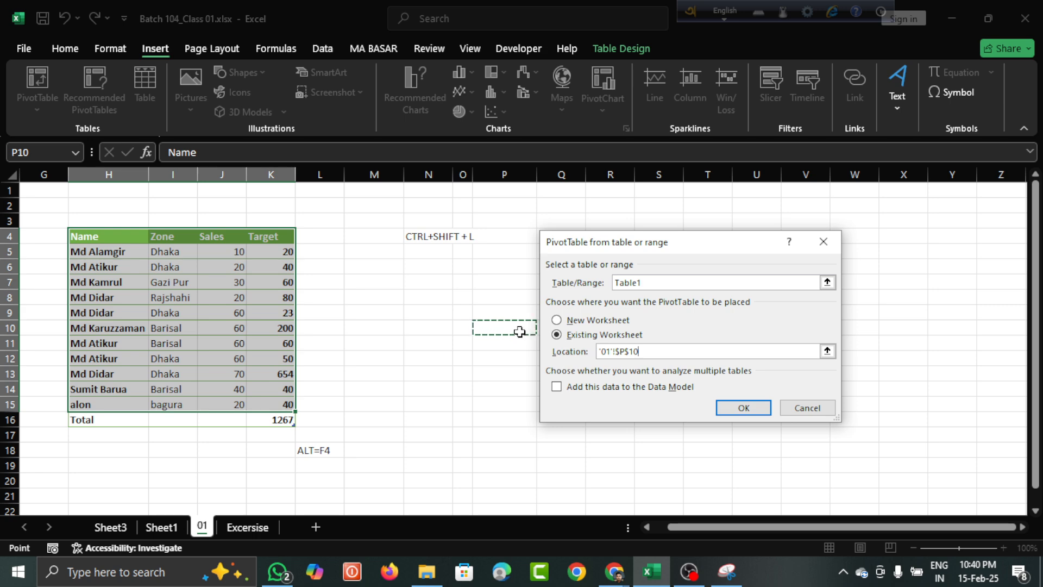
pyautogui.click(741, 408)
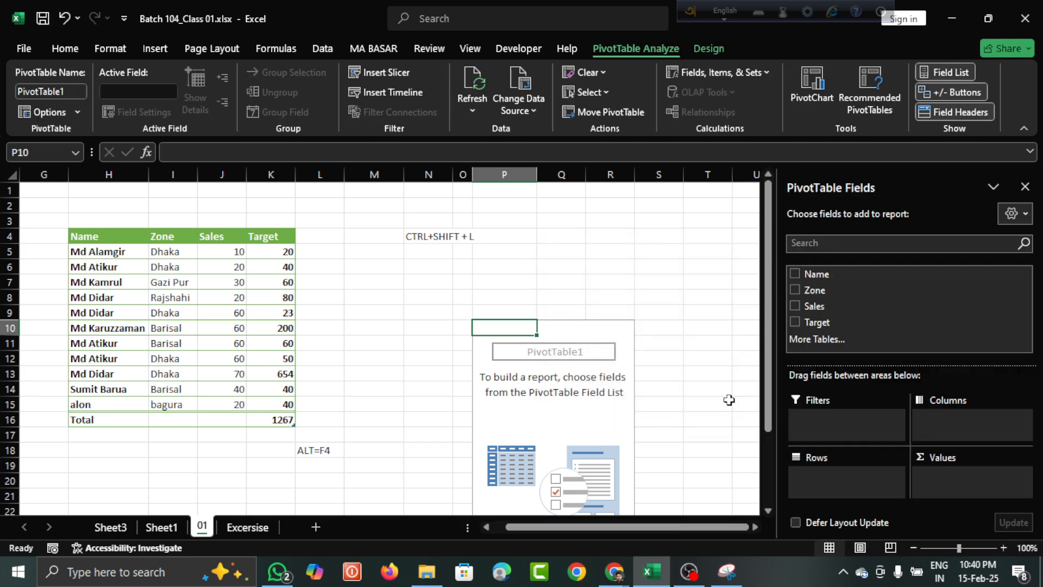
# Step: Lay out the PivotTable with Zone as the row field and the sum of Sales as the values
pyautogui.scroll(-2, 592, 411)
pyautogui.hscroll(3, 592, 411)
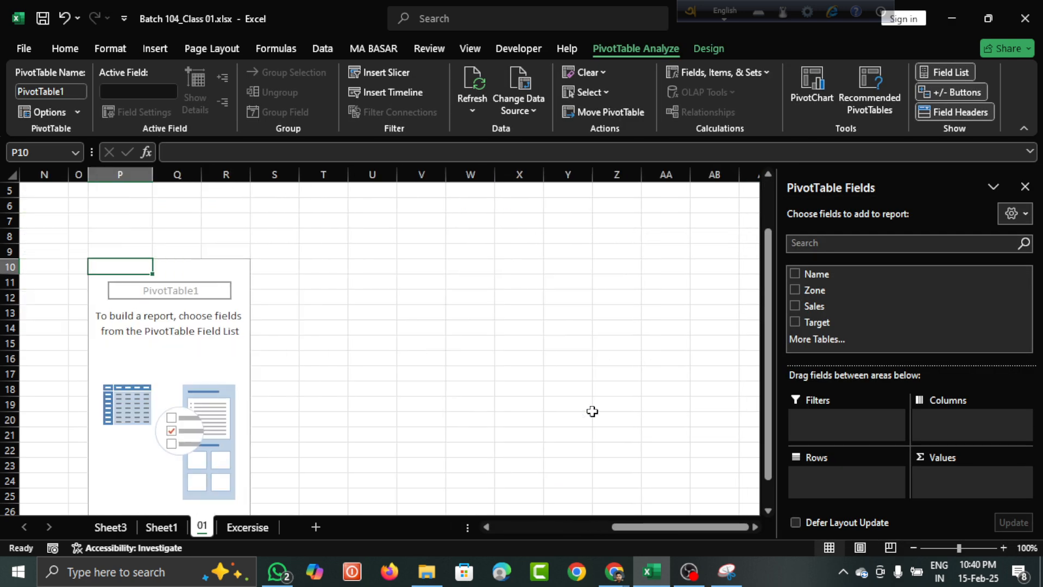
pyautogui.hscroll(-3, 592, 411)
pyautogui.scroll(2, 523, 317)
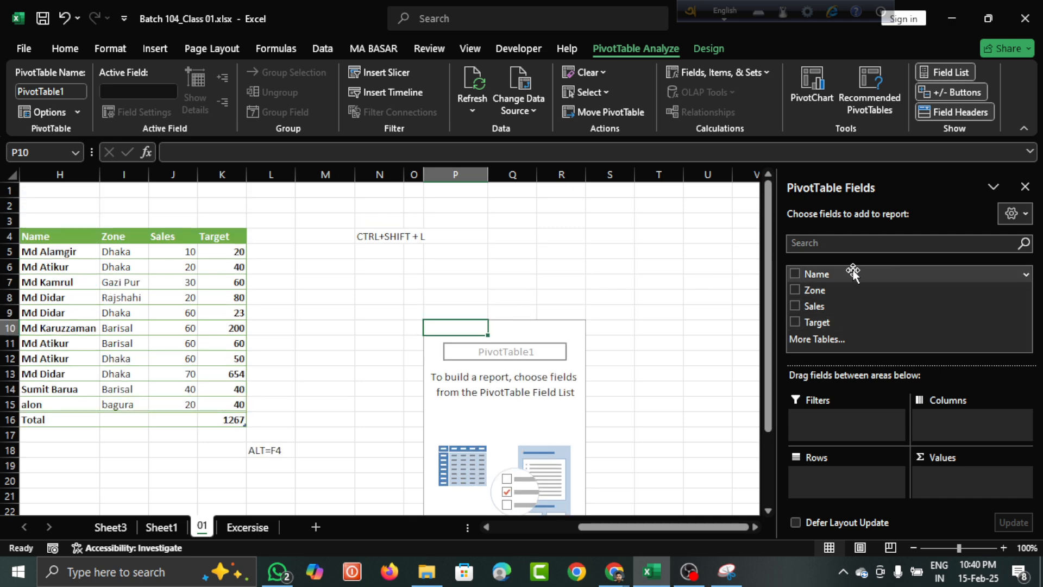
pyautogui.hscroll(-1, 515, 351)
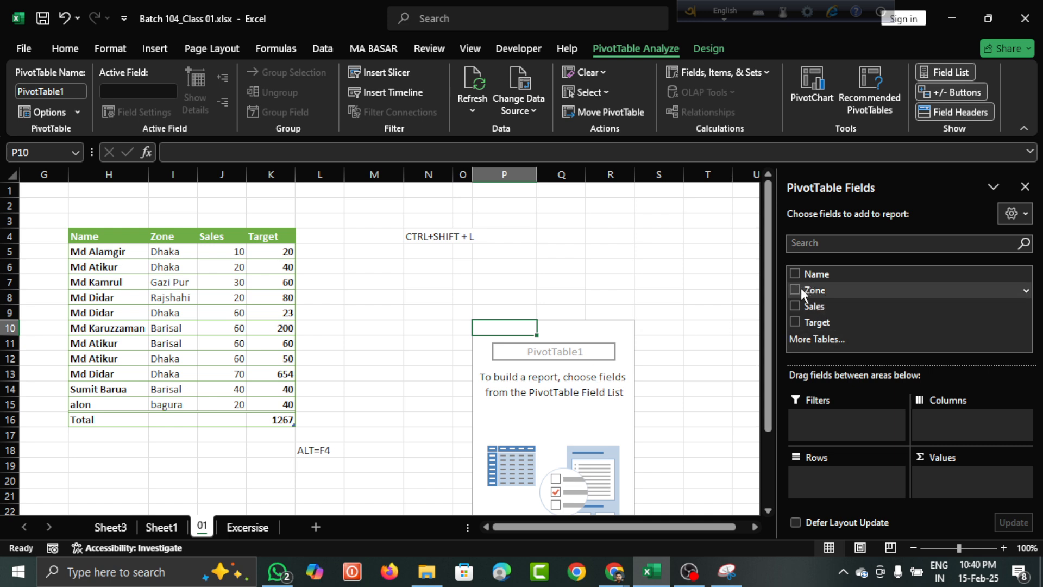
pyautogui.moveTo(801, 287); pyautogui.dragTo(815, 481)
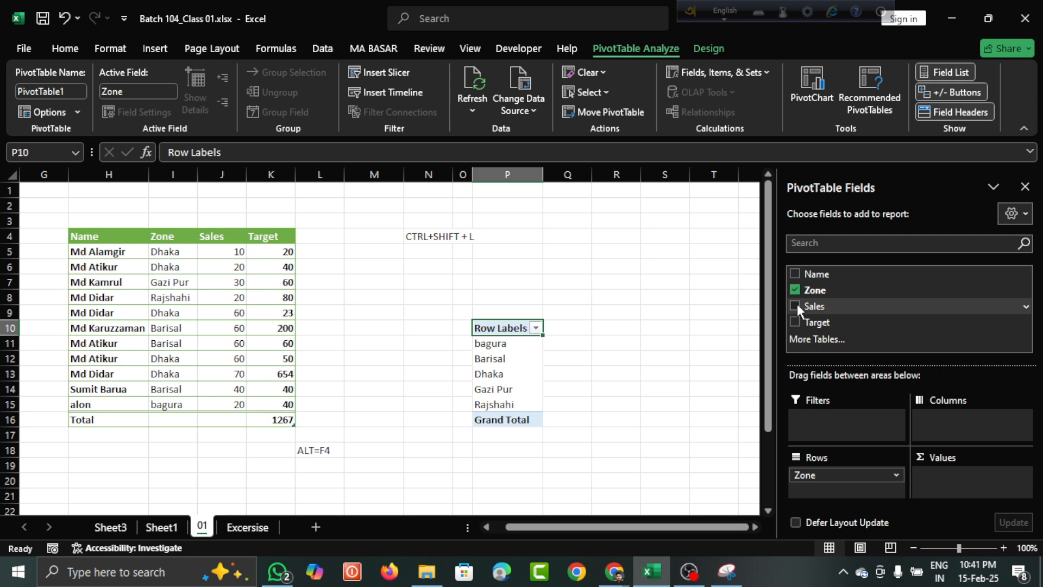
pyautogui.moveTo(797, 304); pyautogui.dragTo(947, 474)
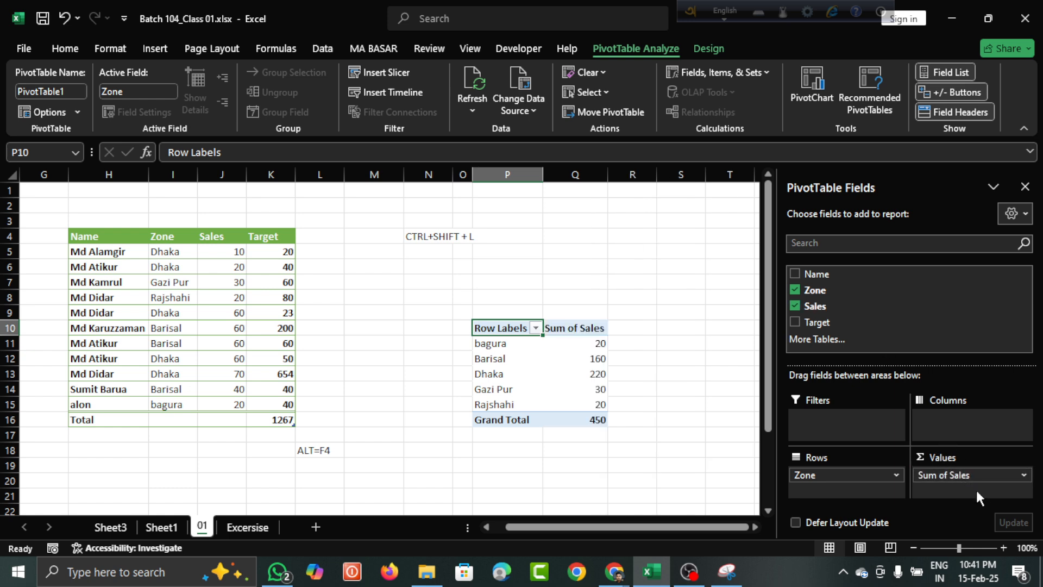
pyautogui.click(507, 348)
pyautogui.click(505, 343)
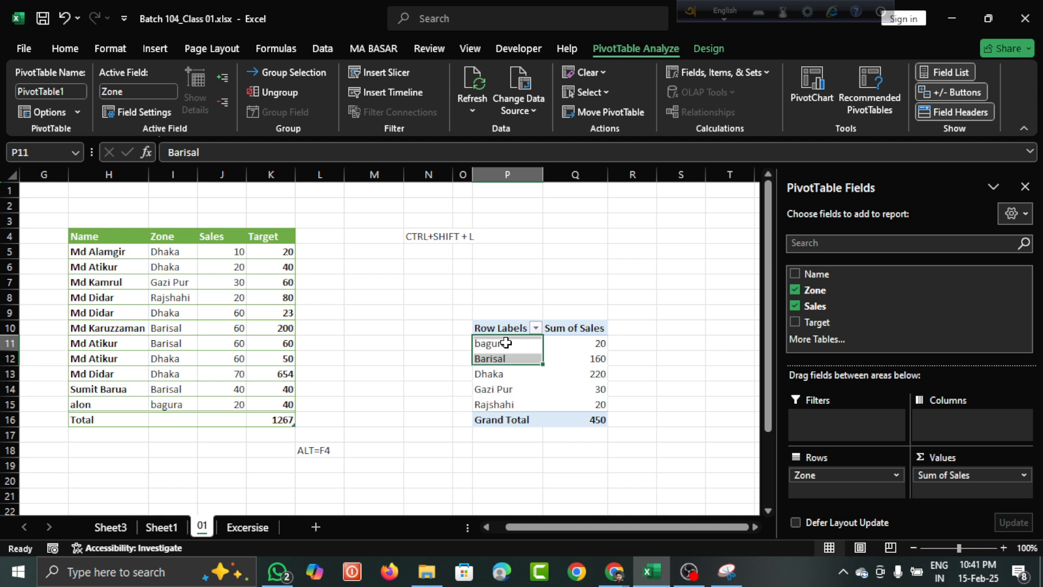
# Step: Review the PivotTable's sales totals for the bagura, Barisal and Dhaka zones
pyautogui.click(602, 343)
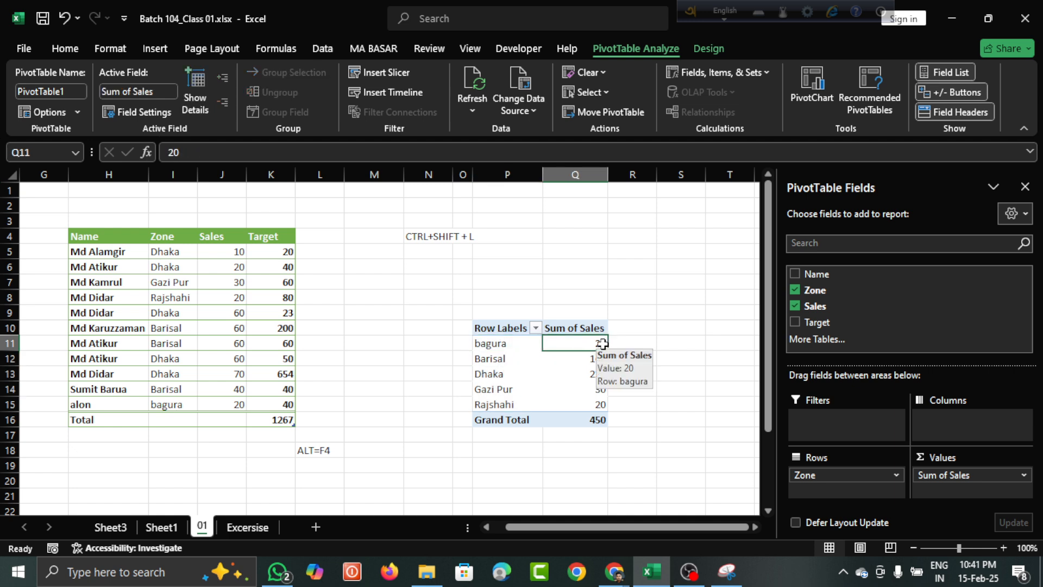
pyautogui.click(501, 360)
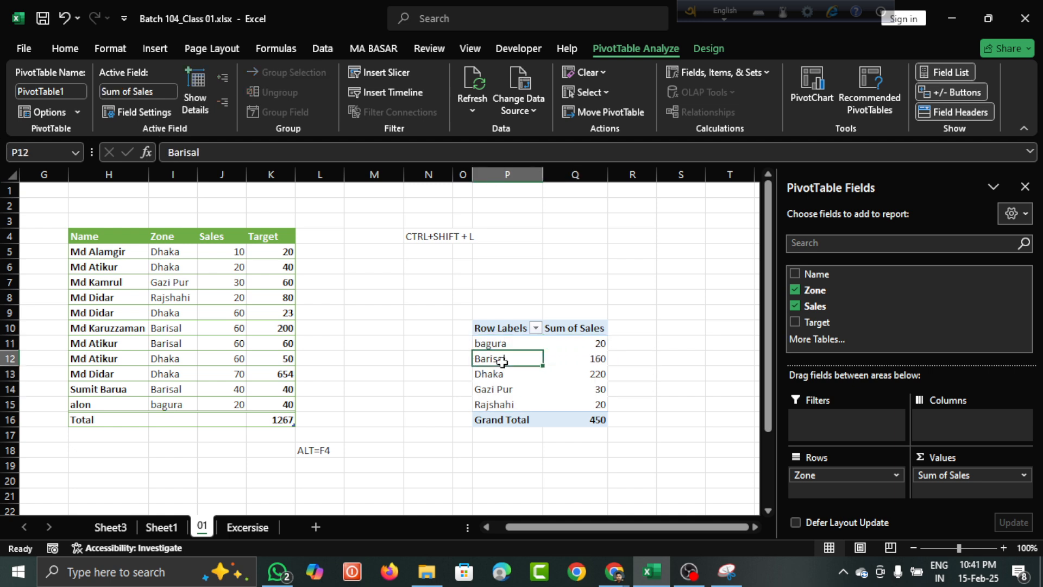
pyautogui.click(589, 361)
pyautogui.click(474, 373)
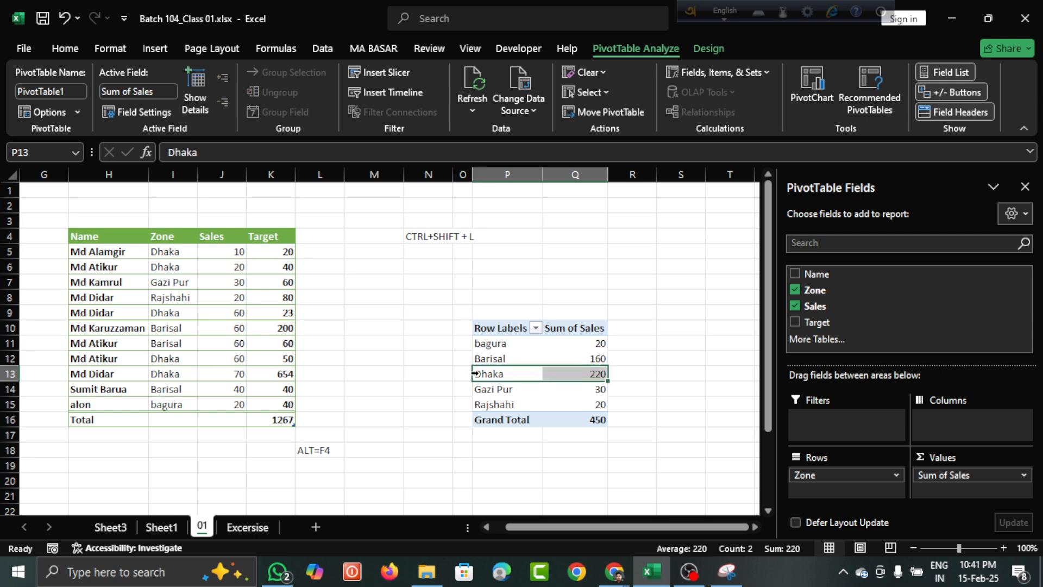
pyautogui.click(566, 373)
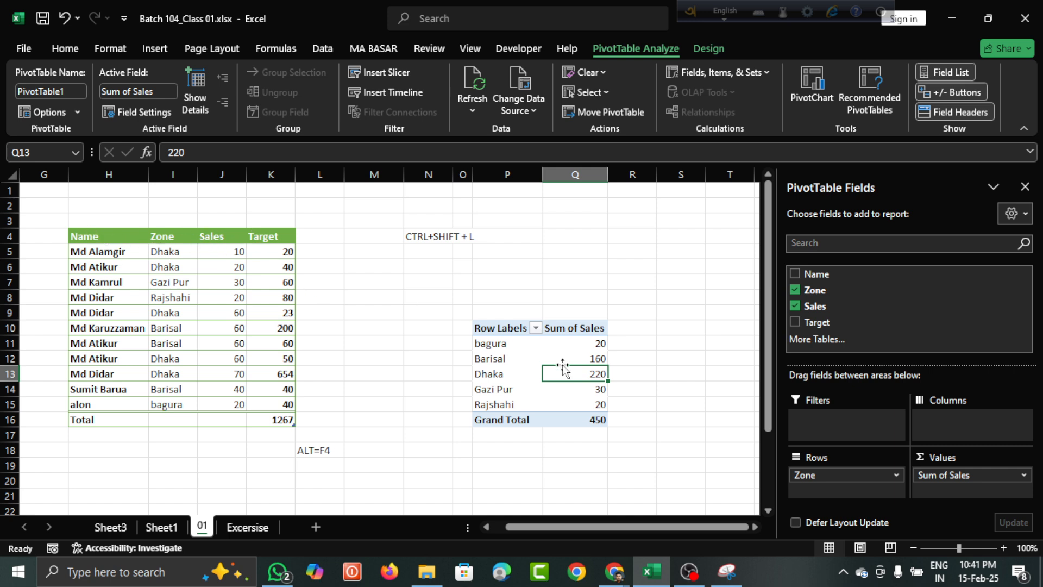
# Step: Turn on the sales table's header filters and filter the Zone column to show only Dhaka
pyautogui.click(112, 238)
pyautogui.moveTo(112, 238); pyautogui.dragTo(266, 237)
pyautogui.hotkey('ctrl', 'shift', 'l')
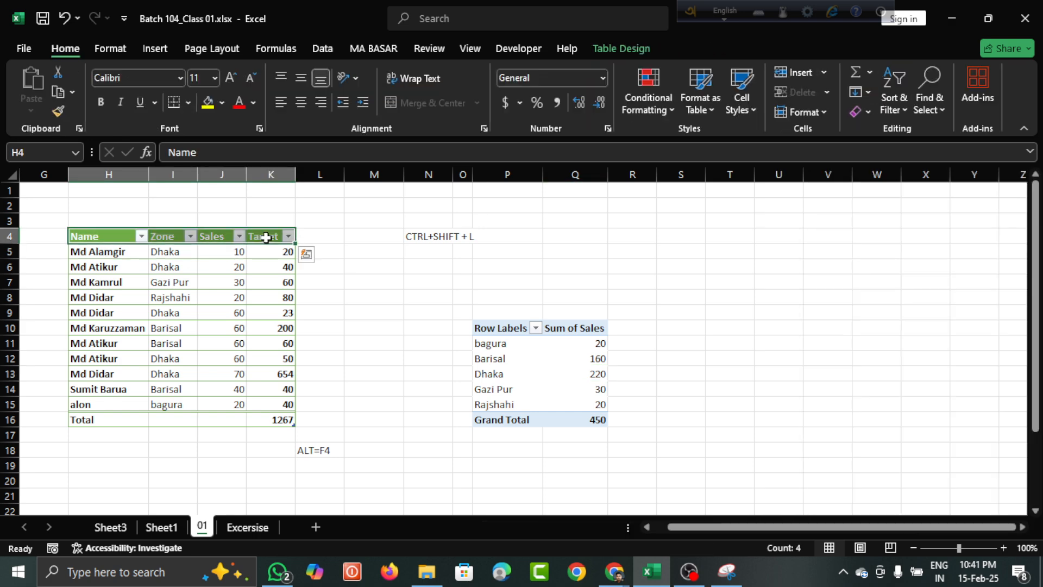
pyautogui.click(190, 235)
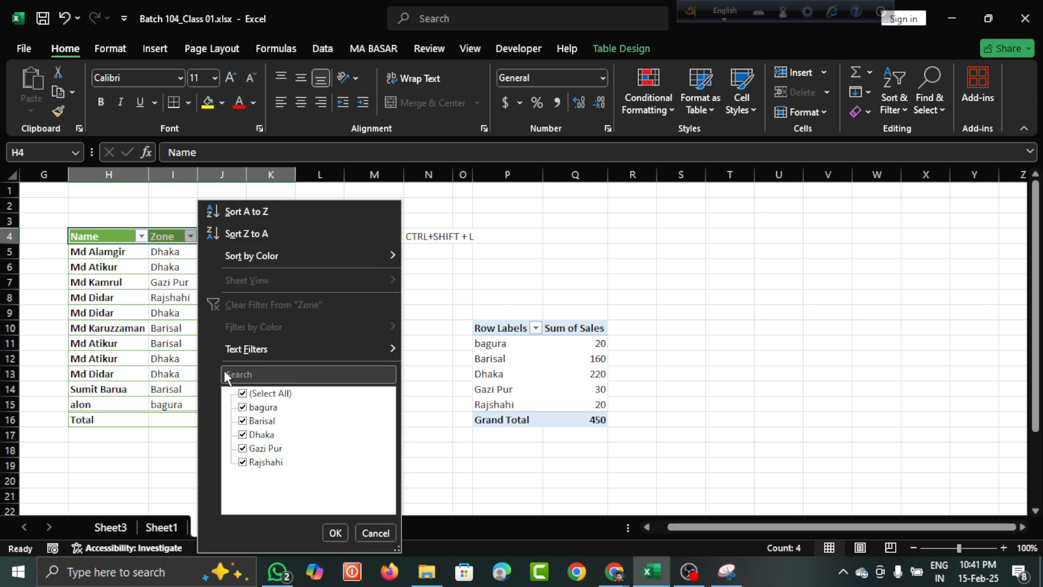
pyautogui.click(242, 394)
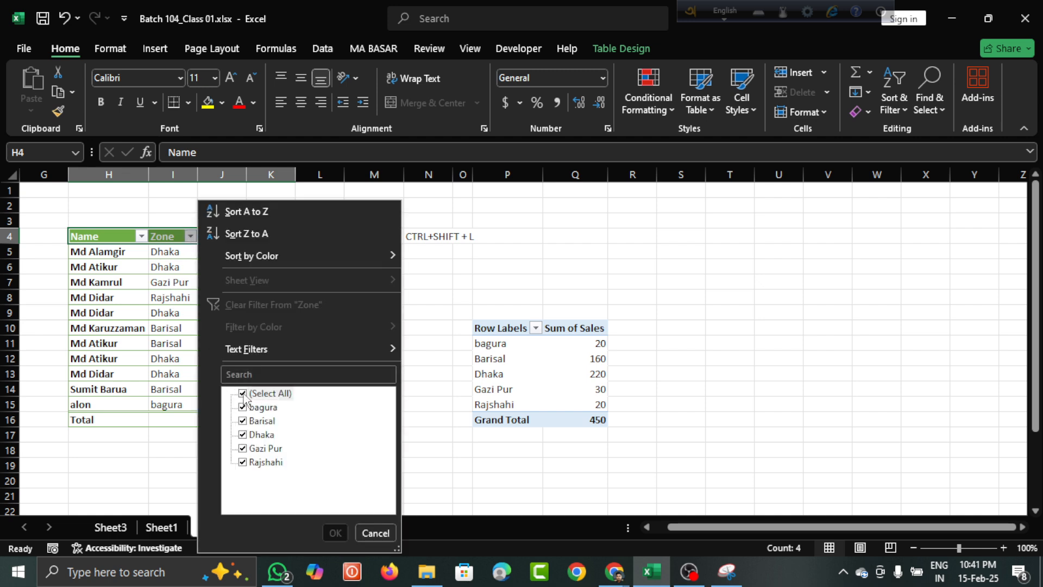
pyautogui.click(242, 395)
pyautogui.click(243, 435)
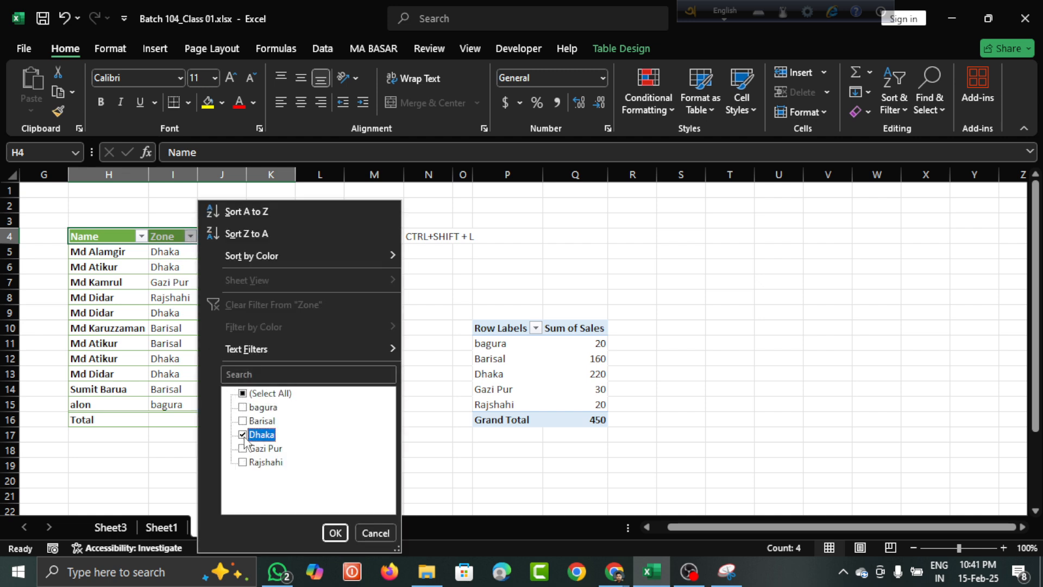
pyautogui.click(335, 533)
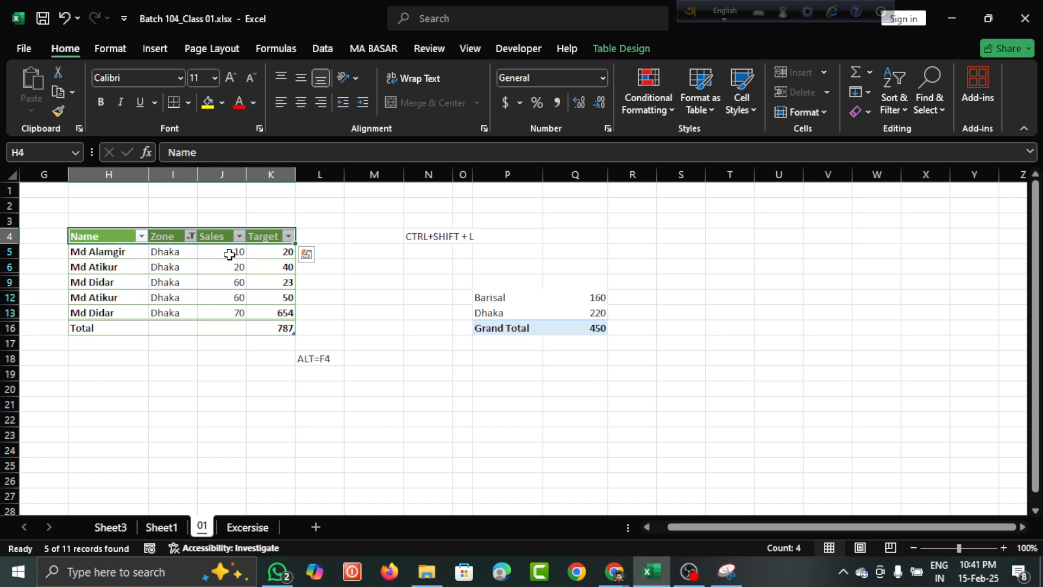
# Step: Compare the sum of the filtered Sales values with the PivotTable's Dhaka total, turning off the table's header filters
pyautogui.moveTo(229, 254); pyautogui.dragTo(227, 309)
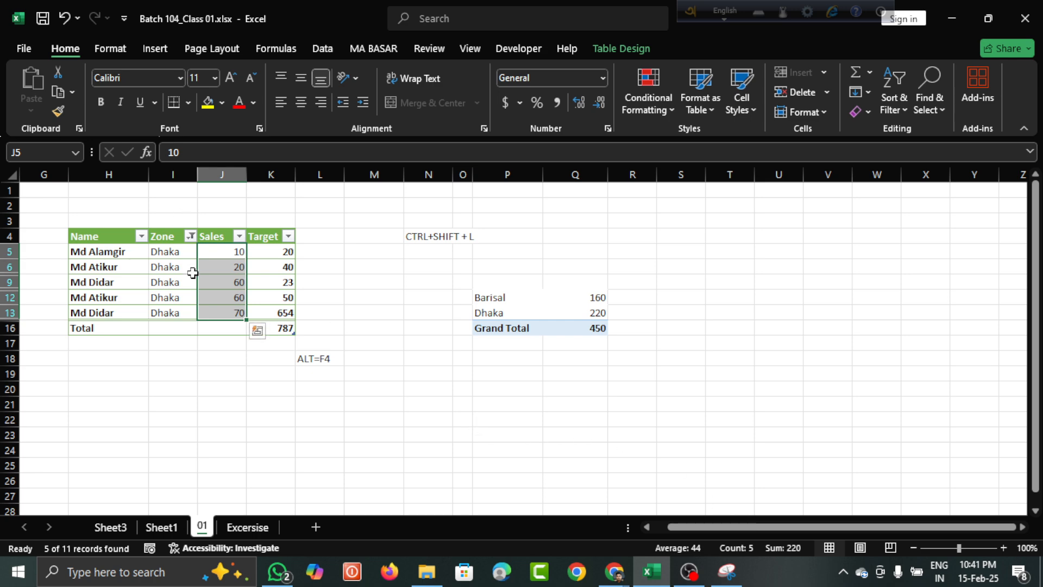
pyautogui.hotkey('ctrl', 'shift', 'l')
pyautogui.hotkey('ctrl', 'q')
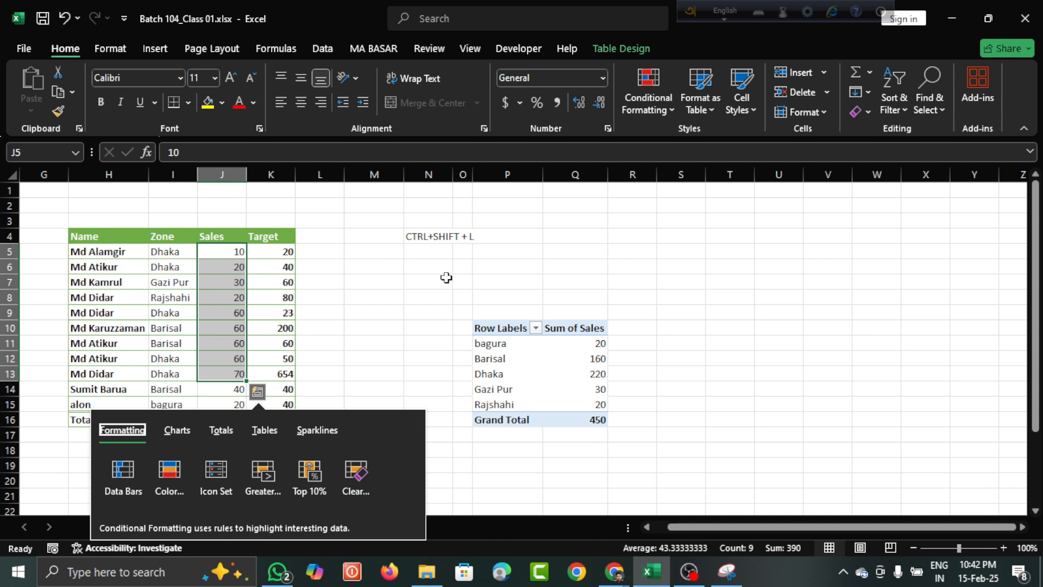
pyautogui.click(579, 369)
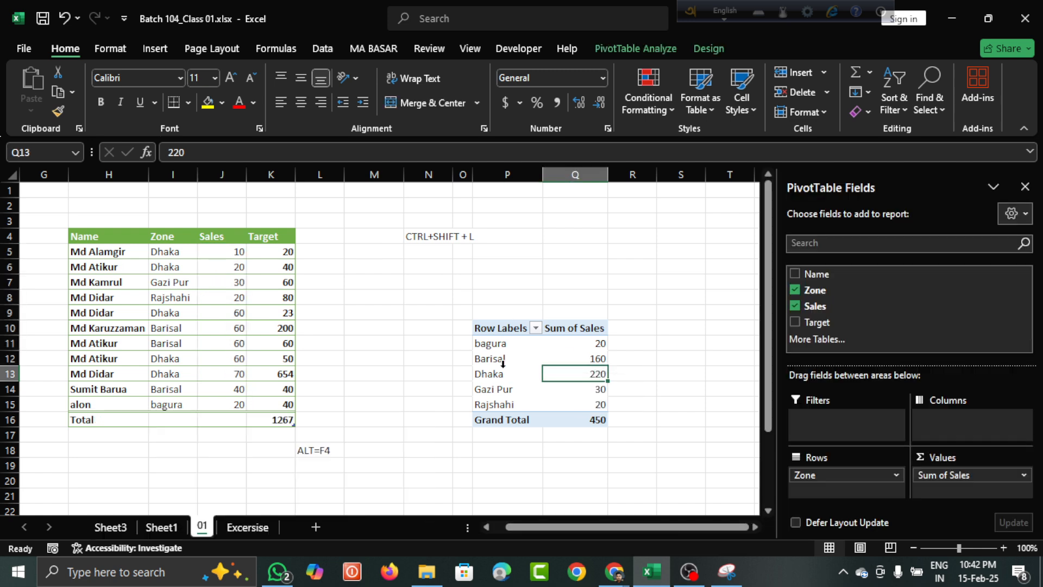
# Step: Hide the PivotTable's field list after deselecting and reselecting the PivotTable
pyautogui.click(632, 239)
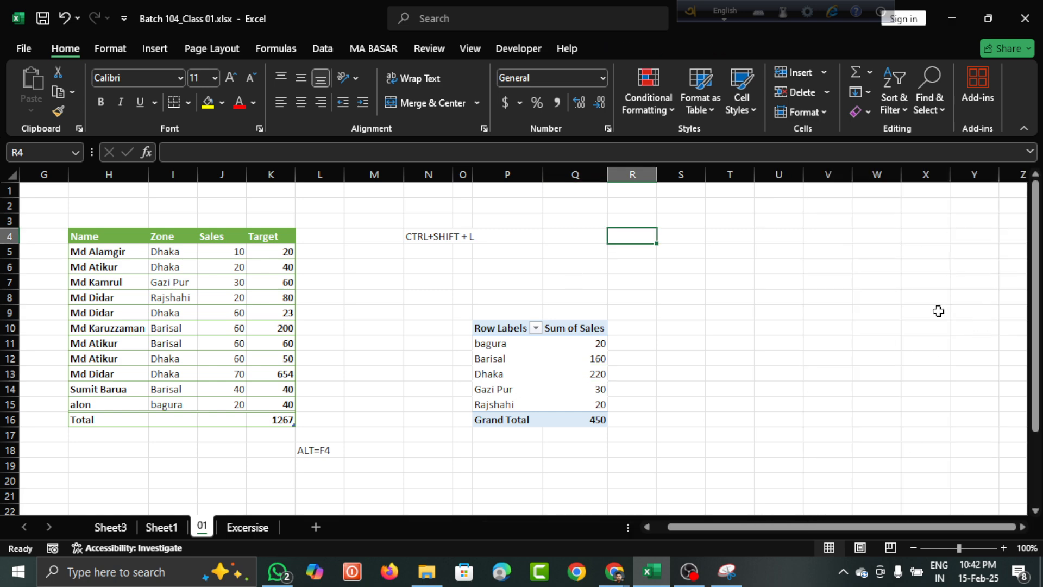
pyautogui.click(511, 358)
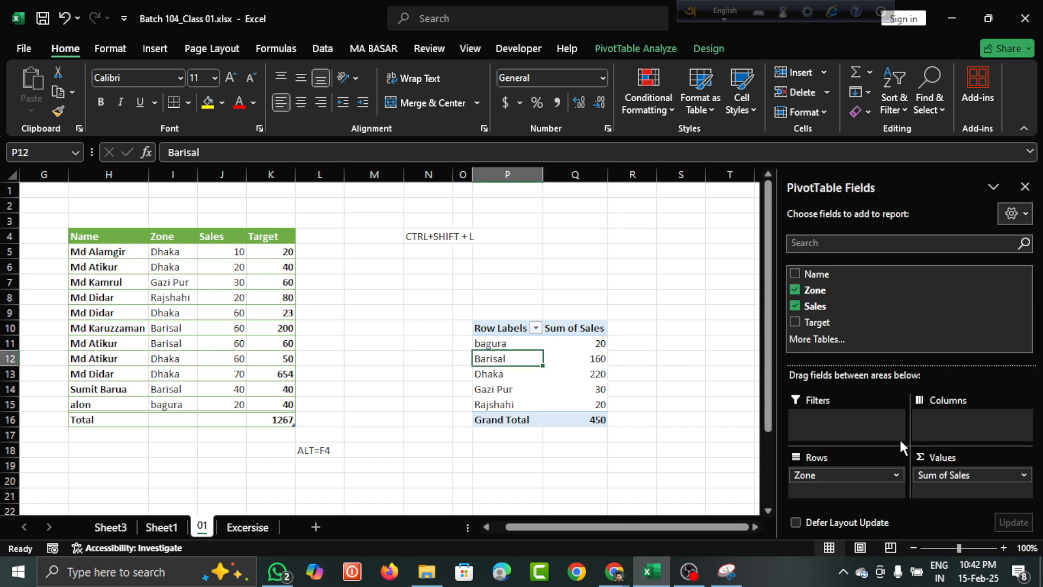
pyautogui.click(521, 375)
pyautogui.rightClick(520, 378)
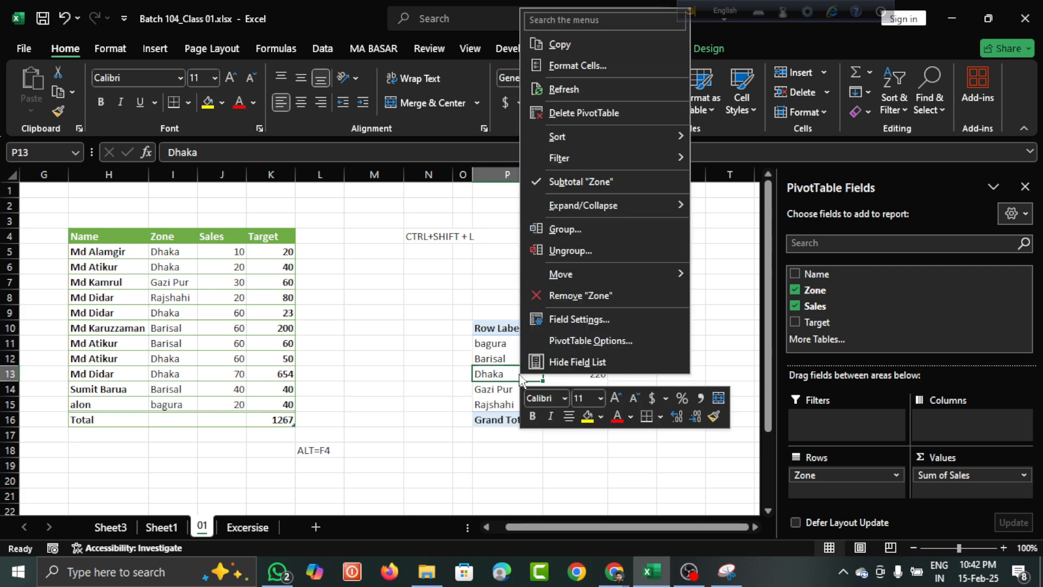
pyautogui.click(551, 362)
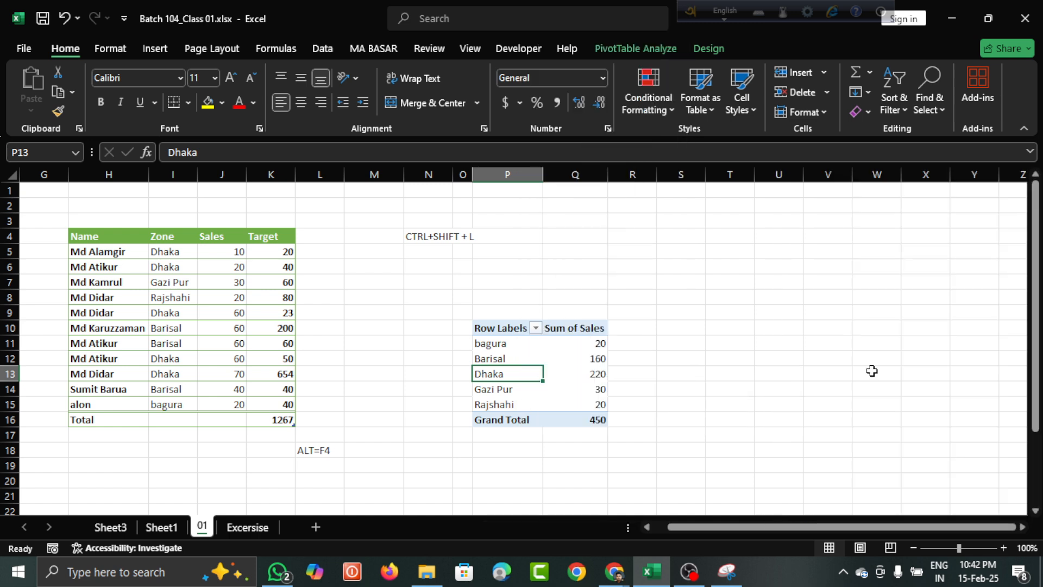
# Step: Show the PivotTable's field list again
pyautogui.click(989, 404)
pyautogui.click(567, 391)
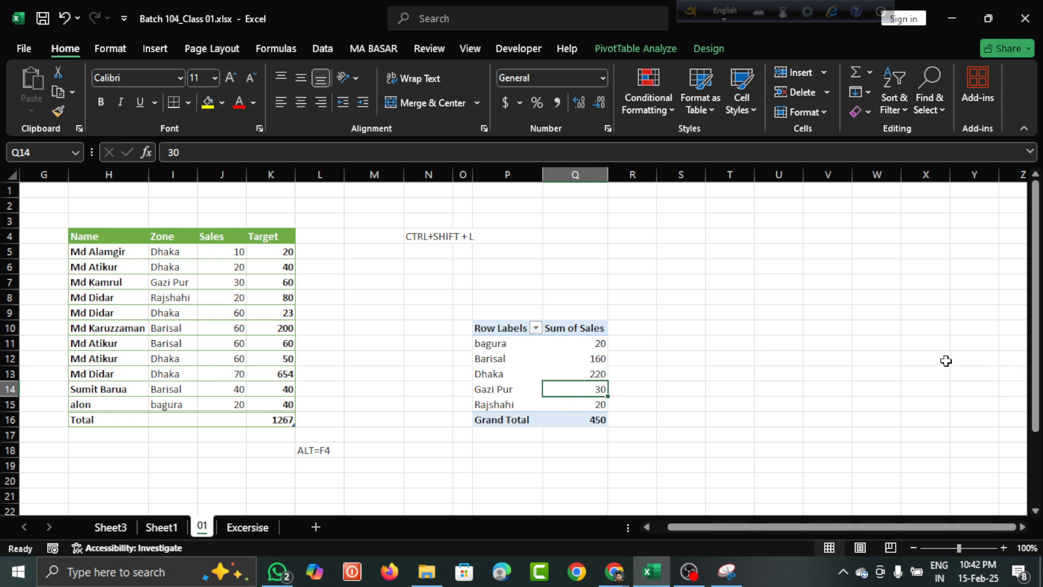
pyautogui.click(535, 363)
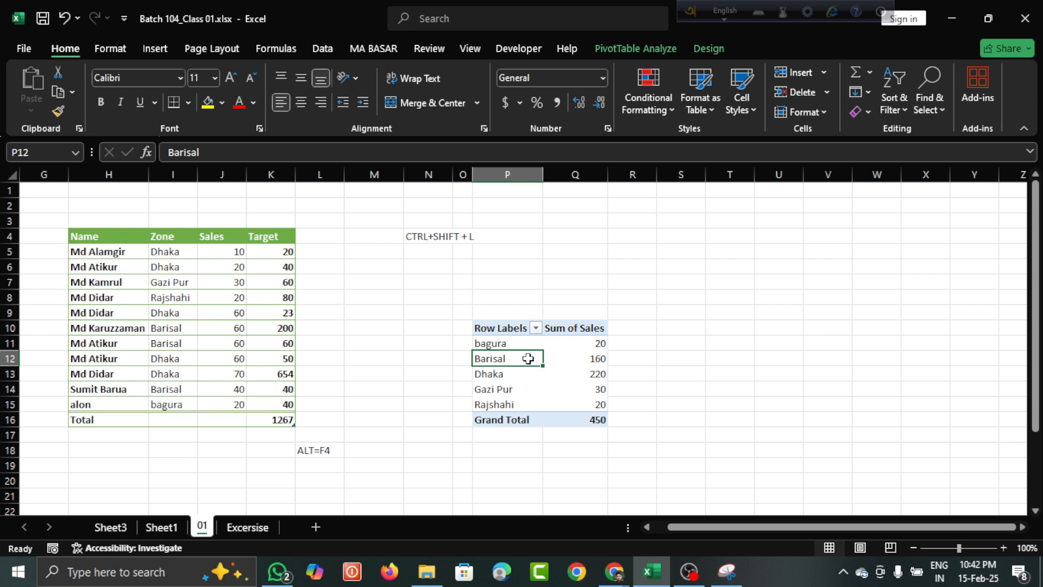
pyautogui.rightClick(528, 358)
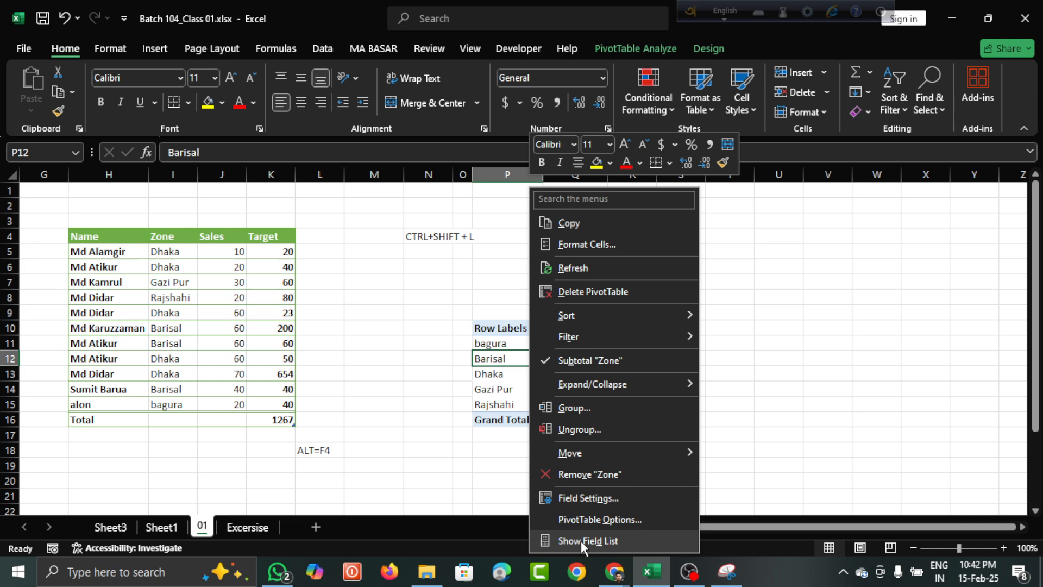
# Step: Show the PivotTable's field list and examine the zone row labels and their available filter options
pyautogui.click(600, 541)
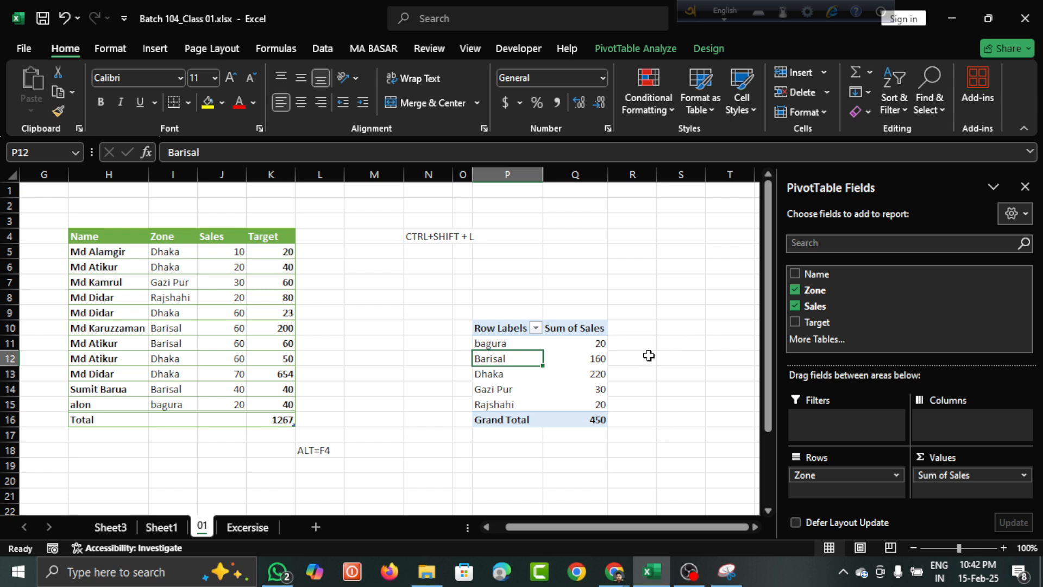
pyautogui.click(506, 375)
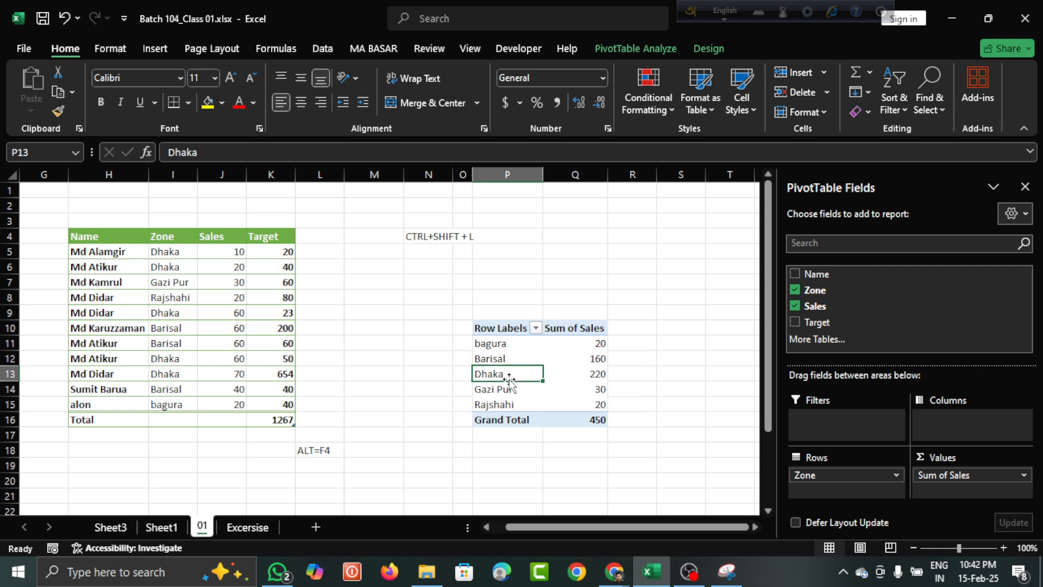
pyautogui.click(501, 349)
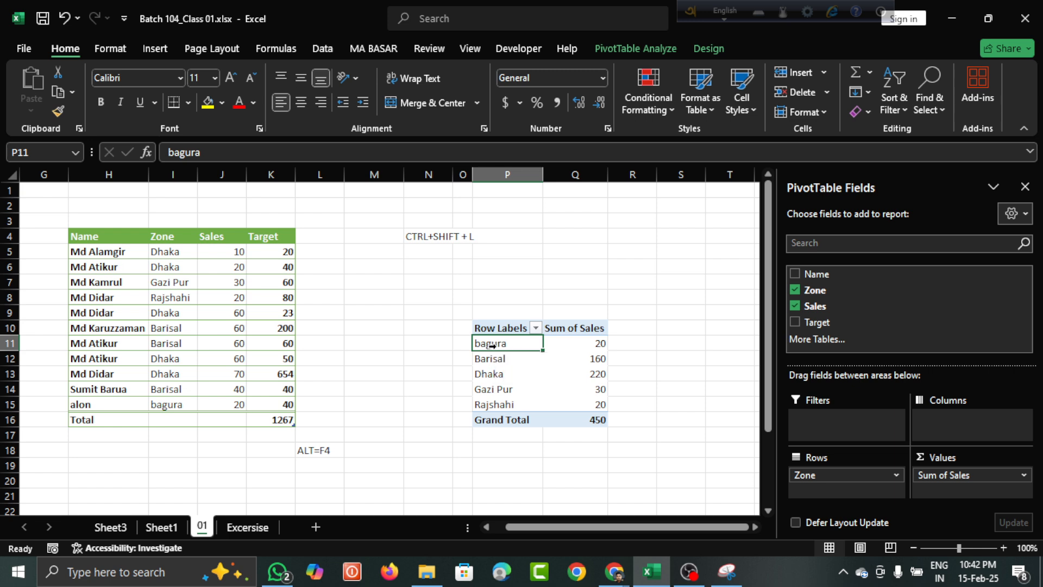
pyautogui.click(492, 348)
pyautogui.moveTo(493, 347); pyautogui.dragTo(497, 402)
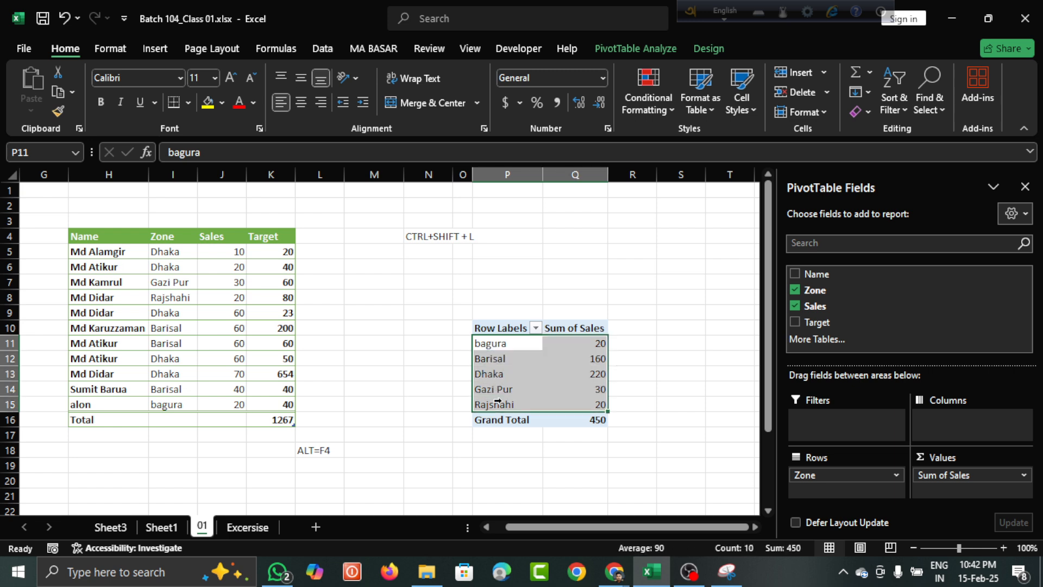
pyautogui.click(509, 362)
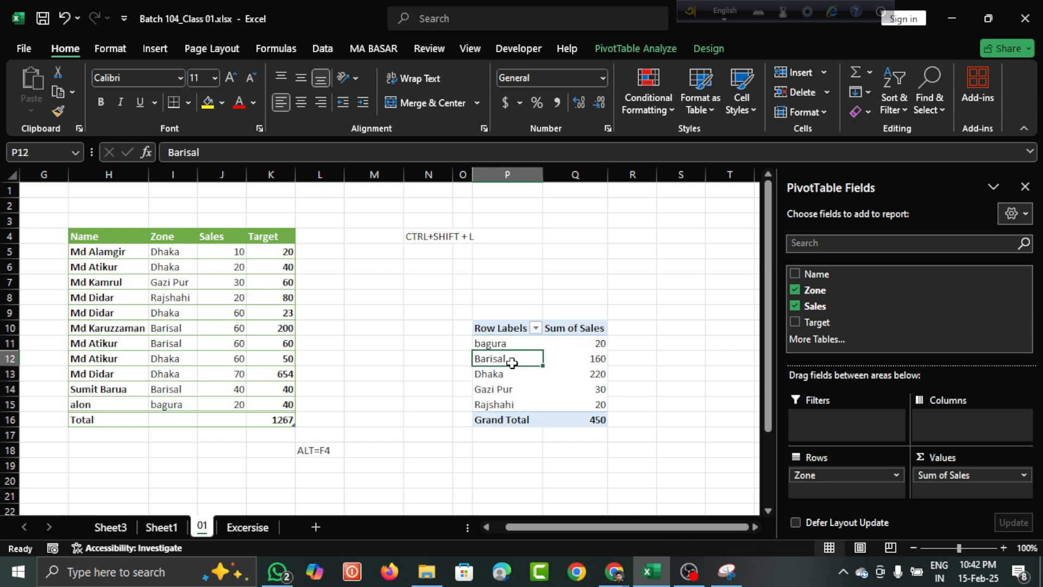
pyautogui.click(536, 330)
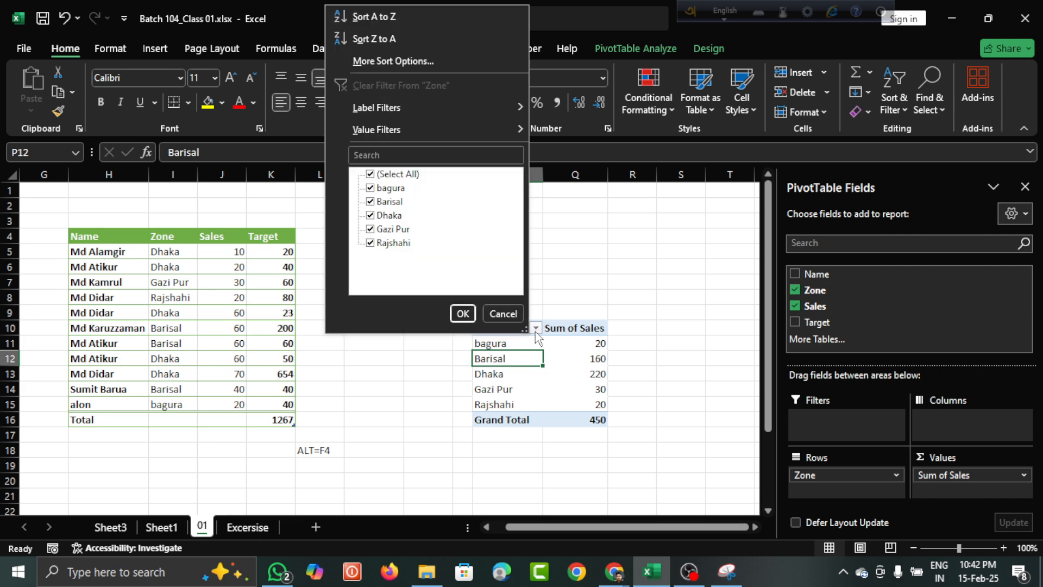
pyautogui.press('Escape')
pyautogui.click(510, 379)
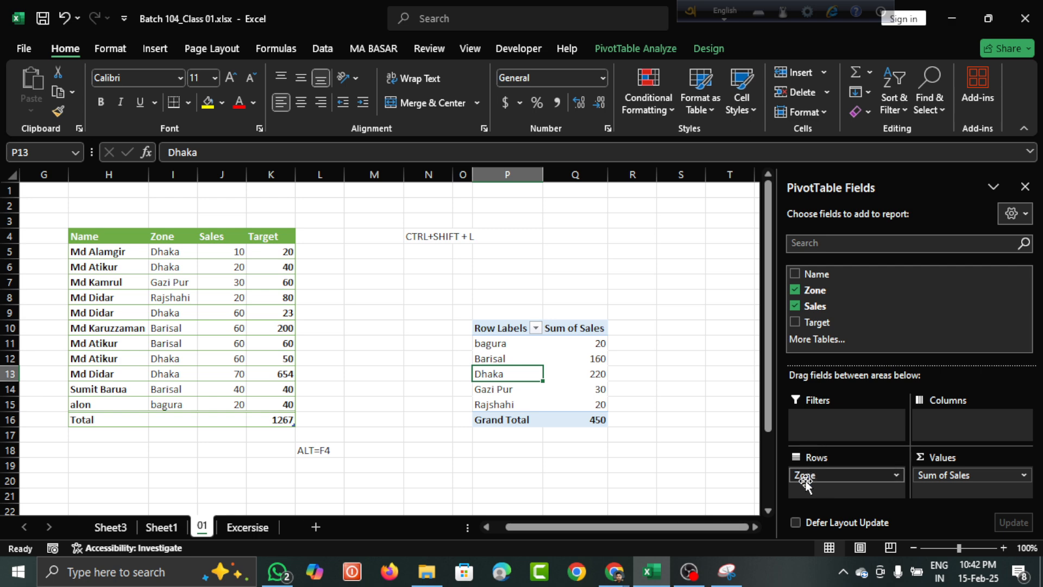
# Step: Move the Zone field from the PivotTable's rows to its filters and add the Name field to the rows
pyautogui.moveTo(804, 479); pyautogui.dragTo(811, 429)
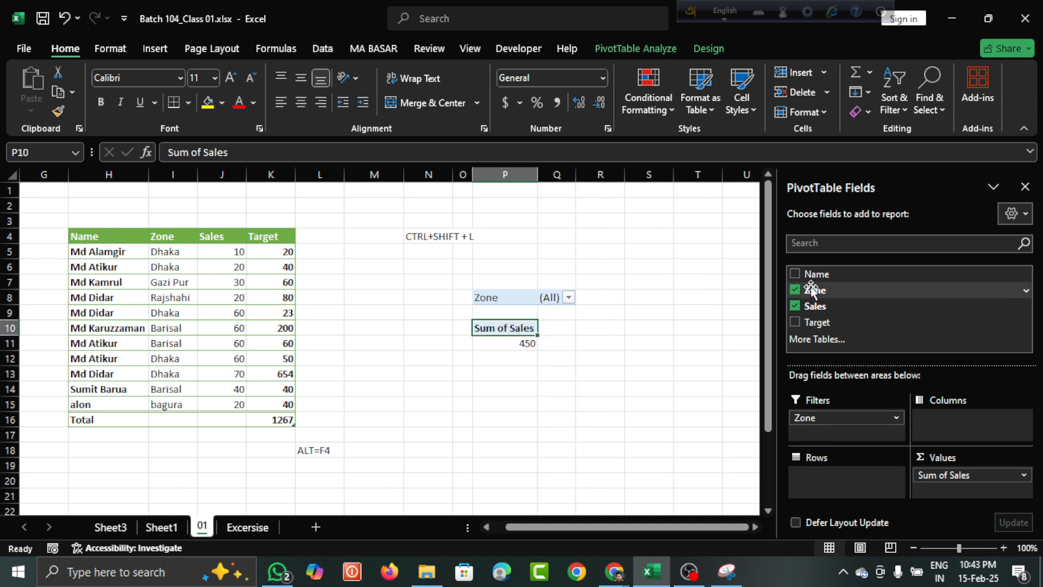
pyautogui.moveTo(808, 277); pyautogui.dragTo(813, 480)
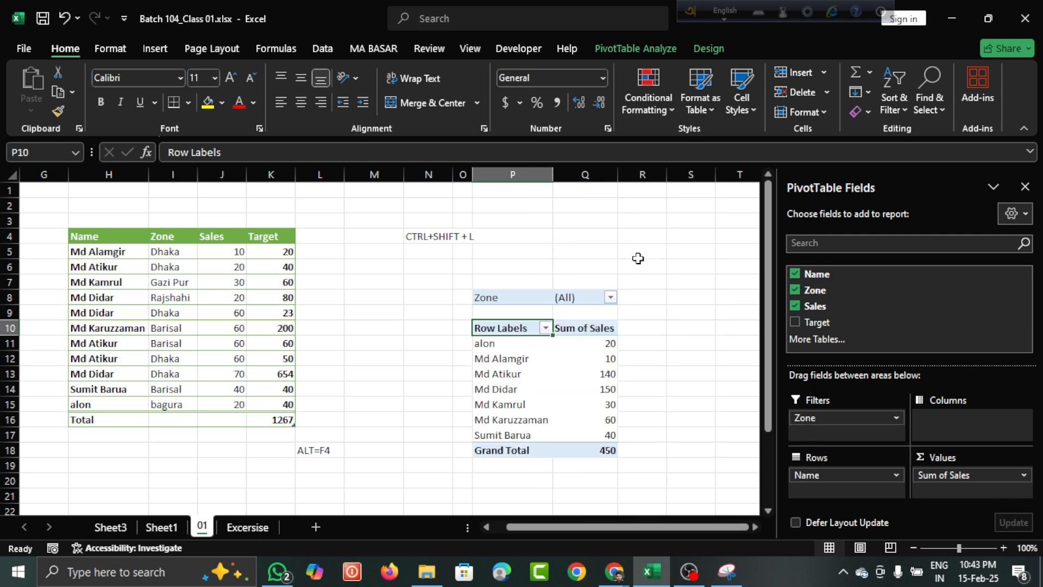
# Step: Filter the PivotTable to only the Dhaka zone, with selection of multiple items enabled
pyautogui.click(610, 298)
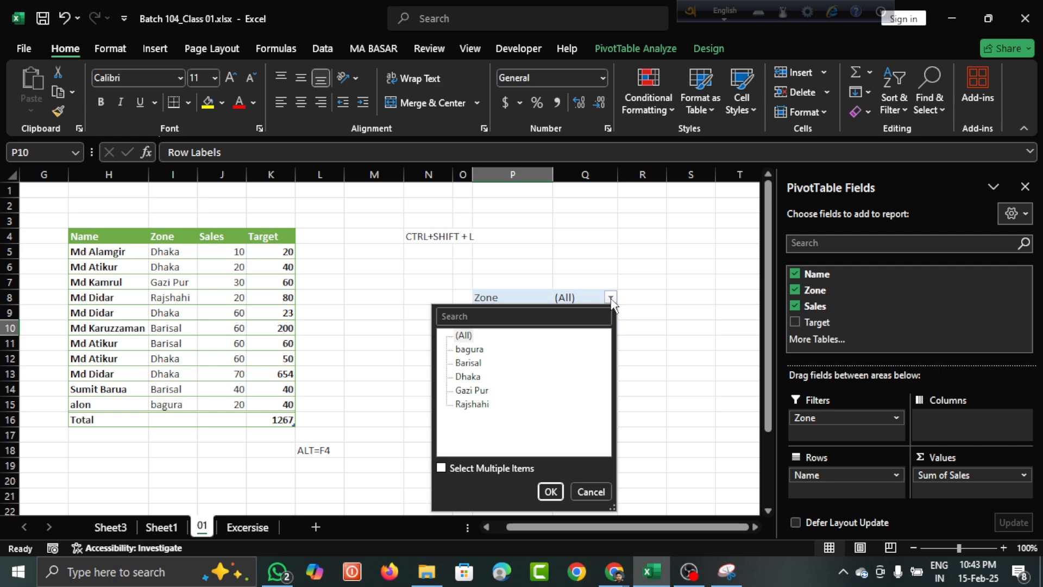
pyautogui.click(441, 468)
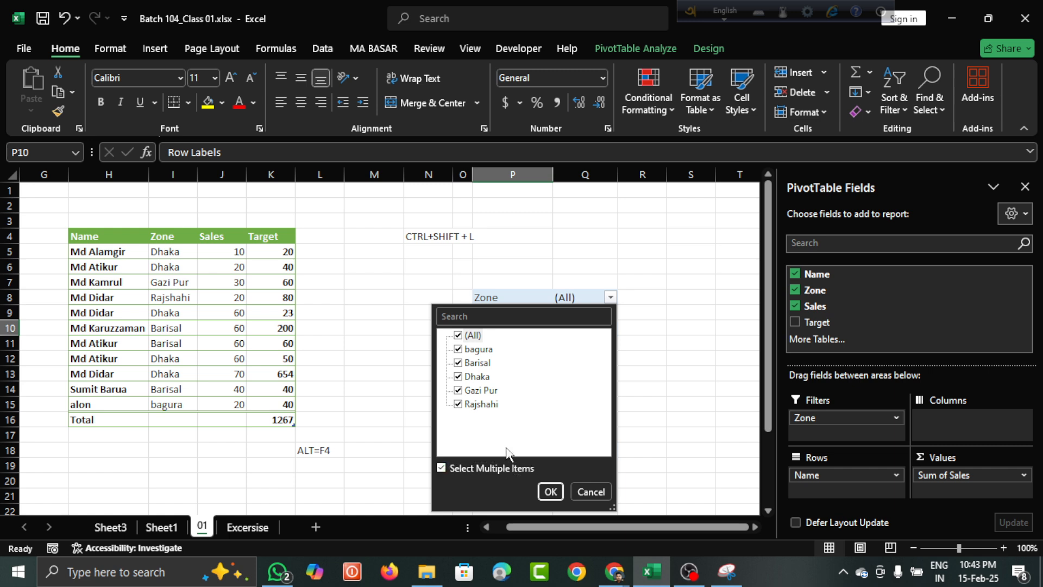
pyautogui.click(458, 336)
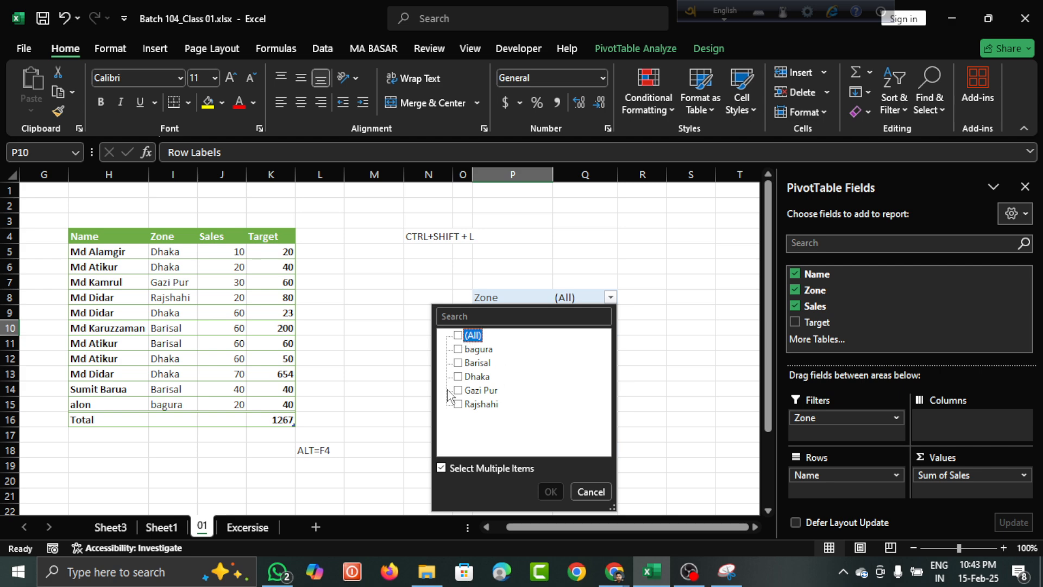
pyautogui.click(458, 377)
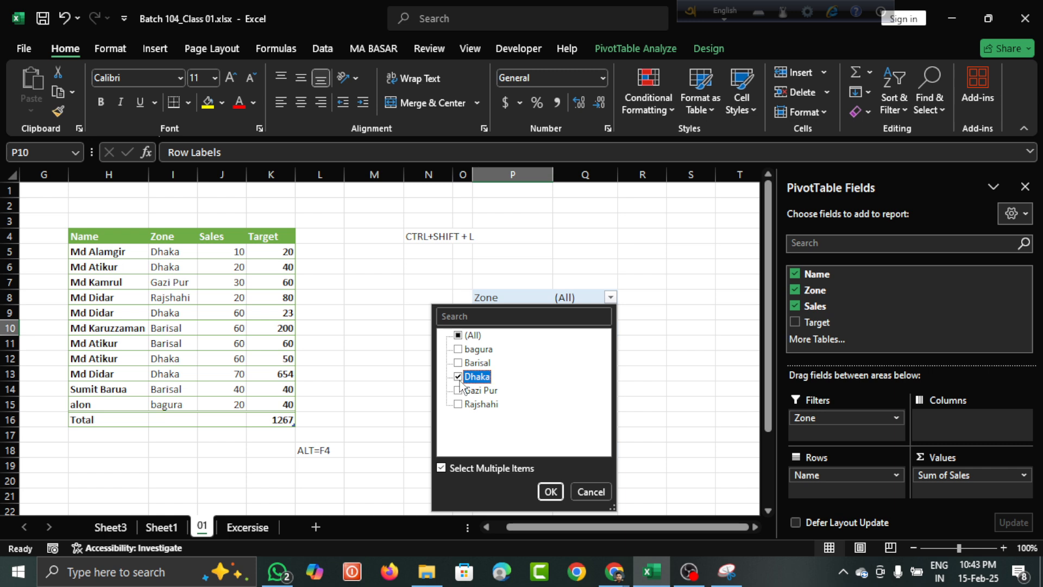
pyautogui.click(551, 491)
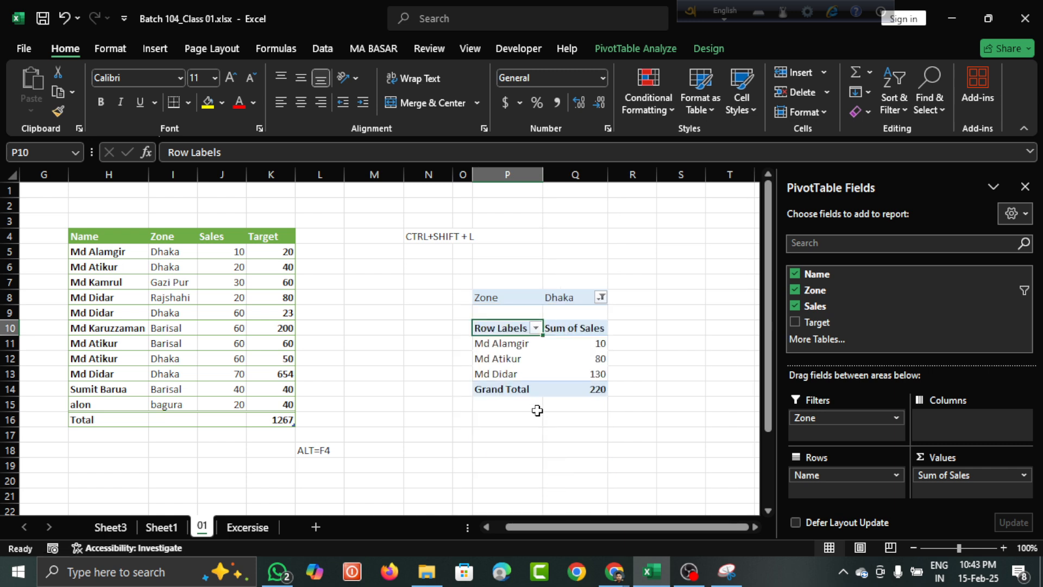
# Step: Examine the names and sales sums in the filtered PivotTable and compare them with the source table
pyautogui.click(509, 347)
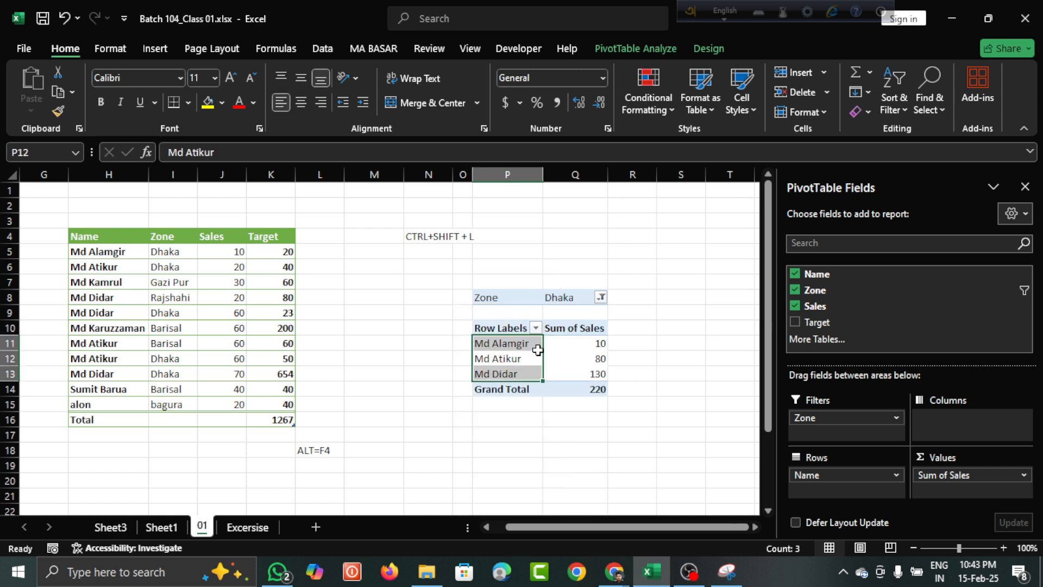
pyautogui.click(510, 348)
pyautogui.click(597, 347)
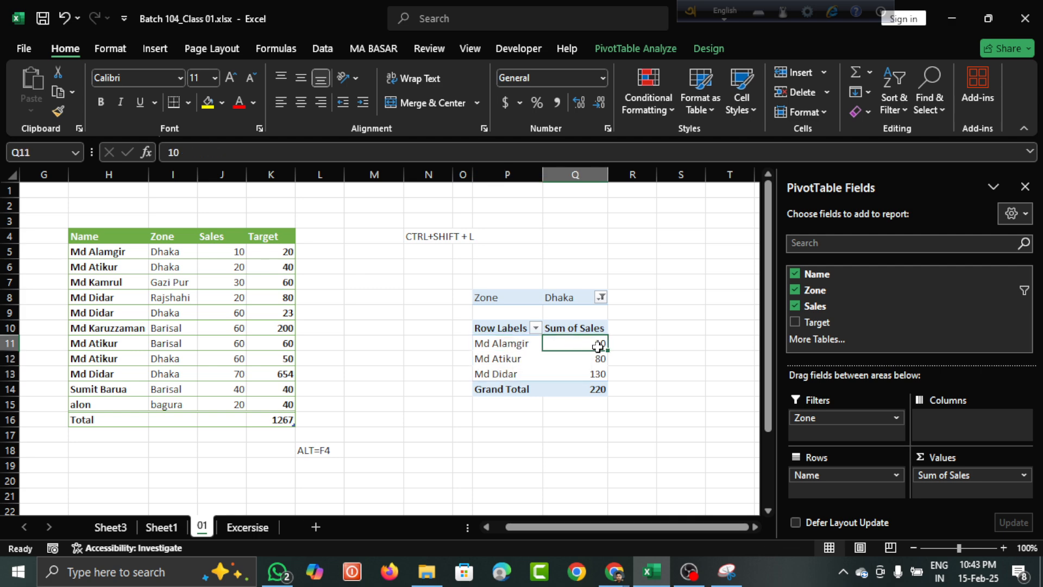
pyautogui.click(597, 358)
pyautogui.click(597, 375)
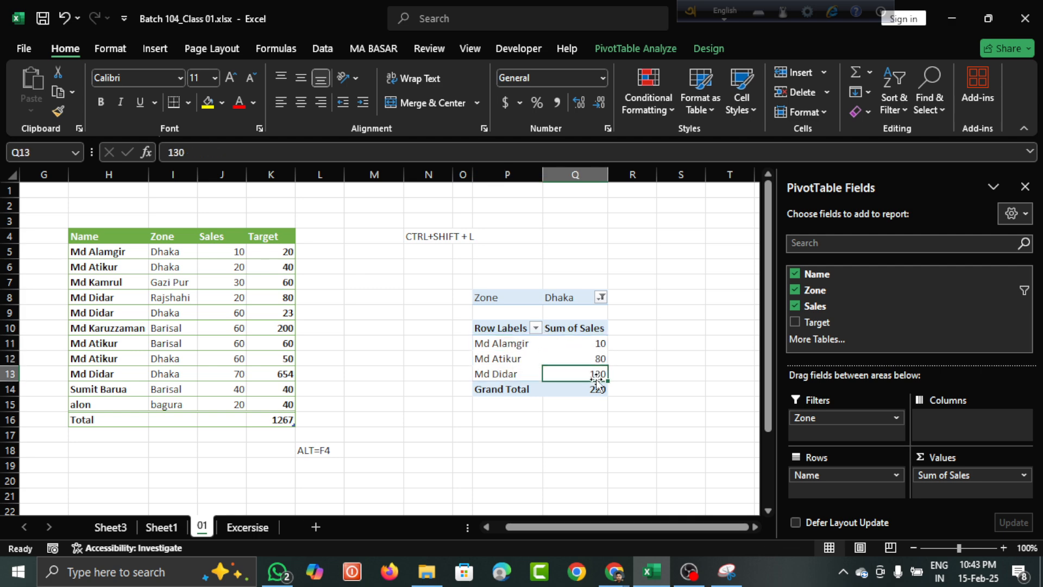
pyautogui.click(527, 379)
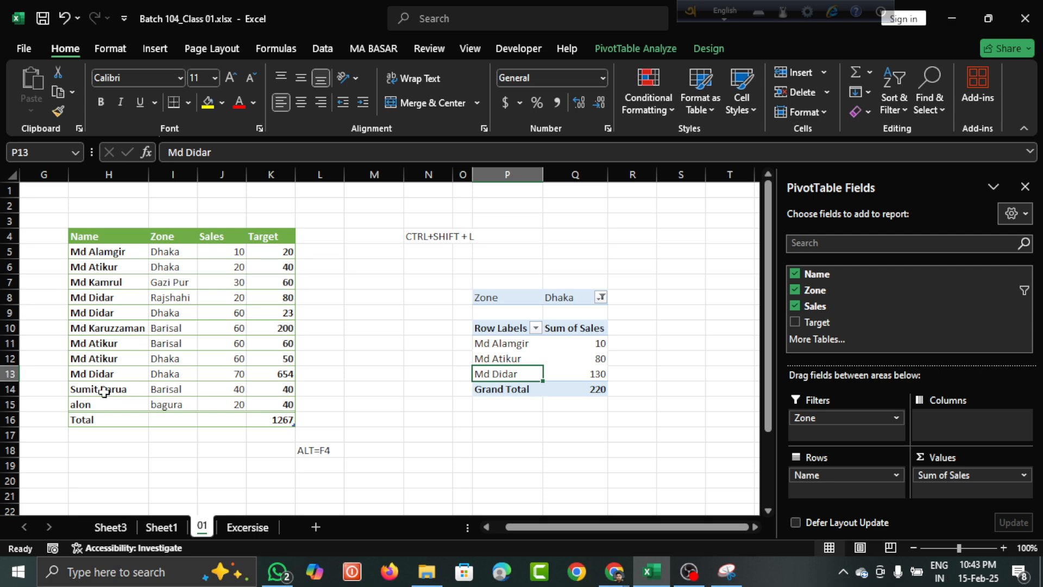
pyautogui.click(127, 468)
pyautogui.click(364, 318)
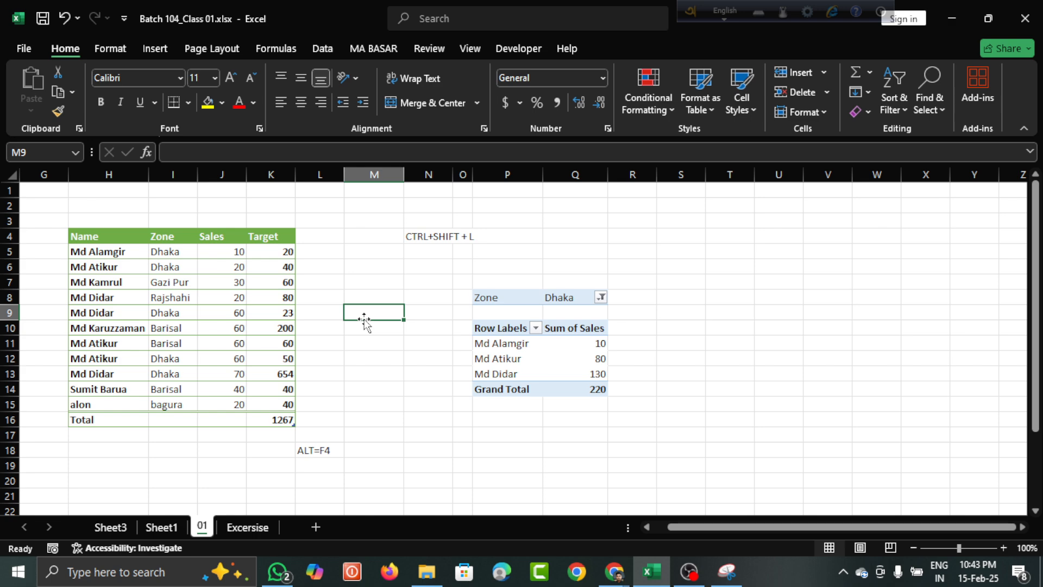
# Step: Switch to File Explorer, view the Course Barch N0. 103 folder and try to open the pinned Course Barch N0. 102 folder
pyautogui.click(427, 572)
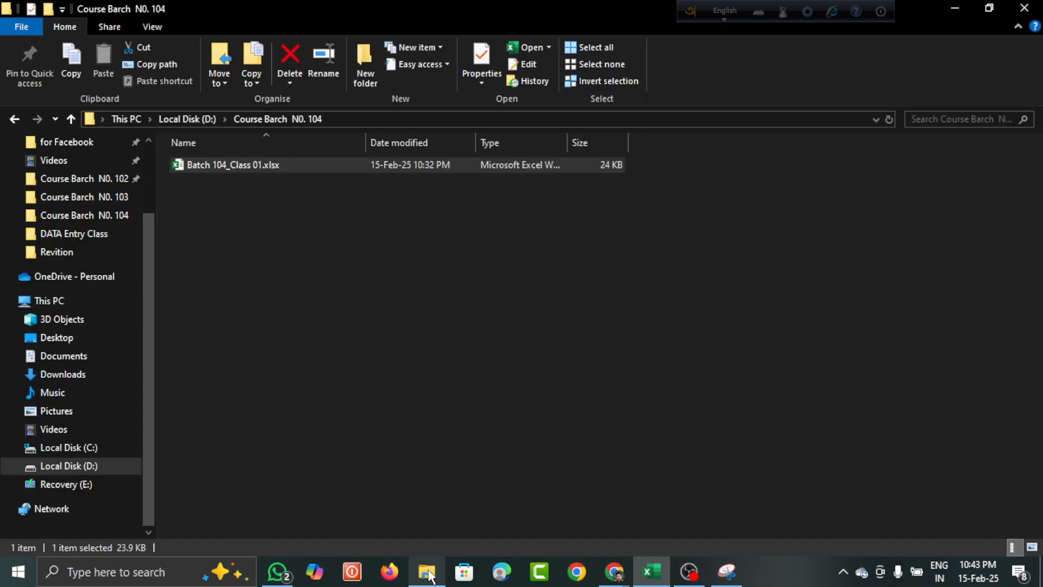
pyautogui.click(117, 198)
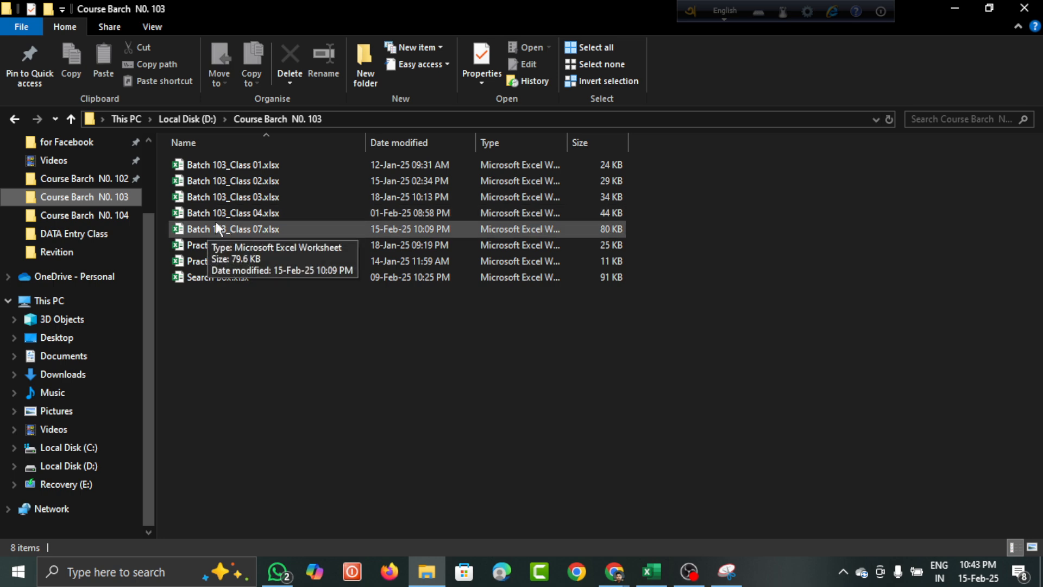
pyautogui.click(102, 184)
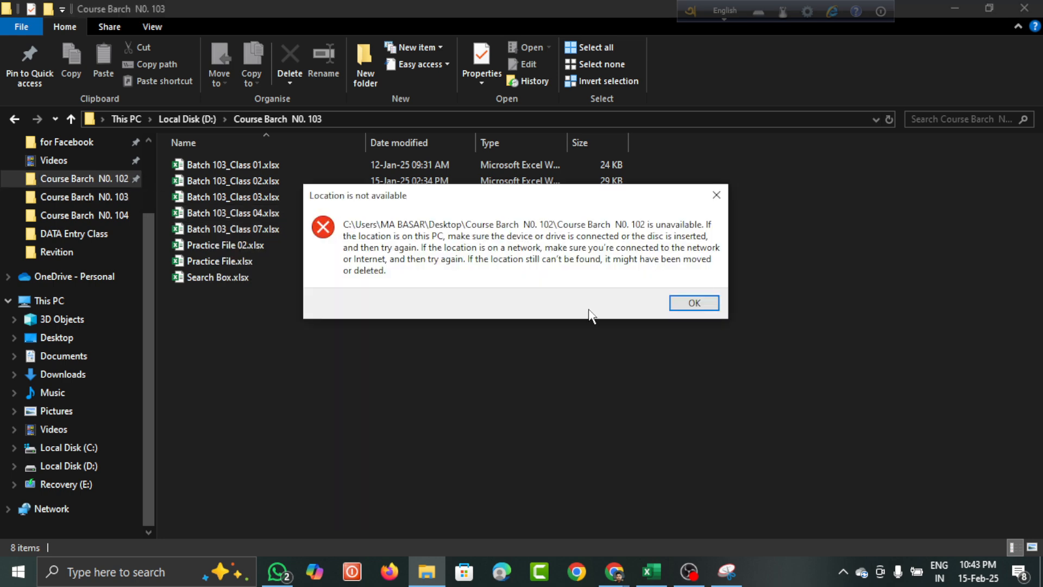
pyautogui.click(716, 195)
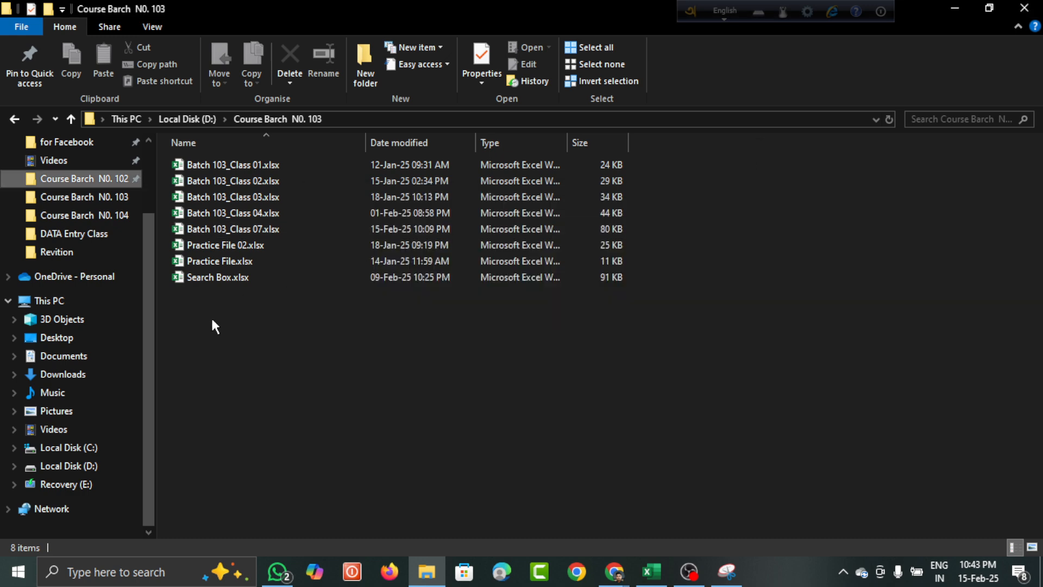
# Step: Open the workbook Batch 102_06.xlsx from the Course Barch N0. 102 folder on Local Disk (D:)
pyautogui.click(67, 466)
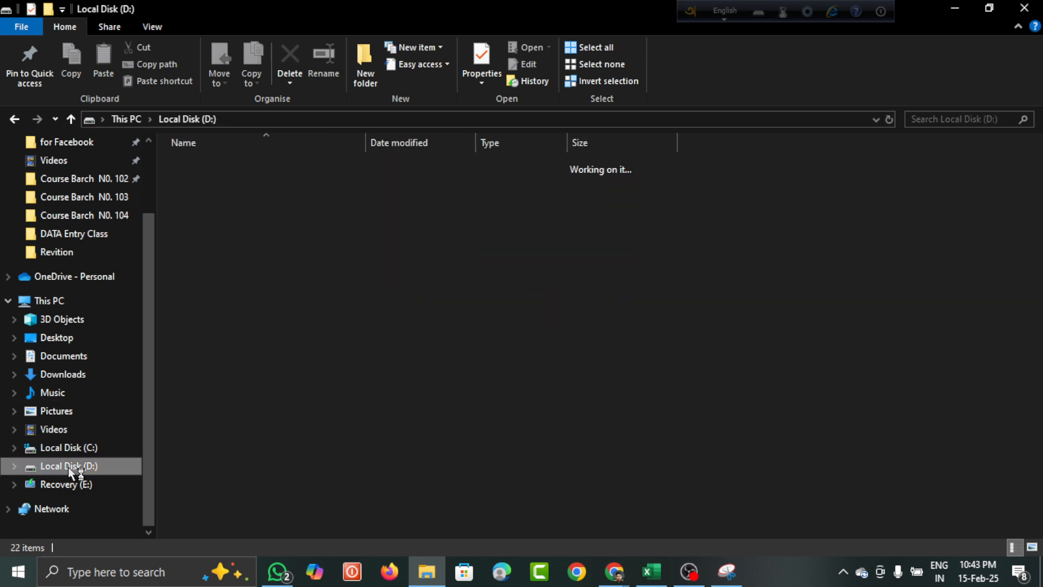
pyautogui.doubleClick(262, 228)
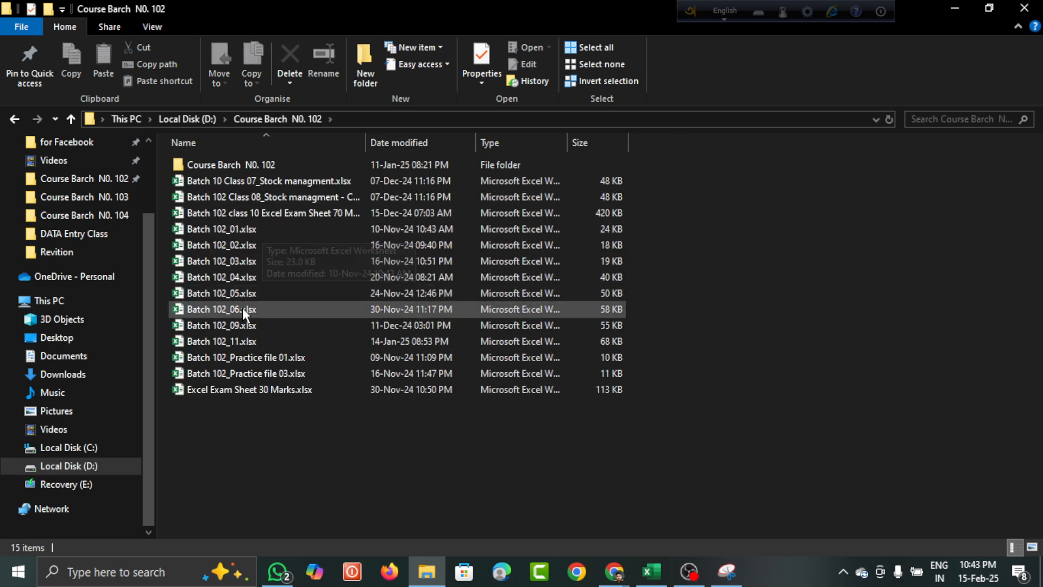
pyautogui.doubleClick(242, 309)
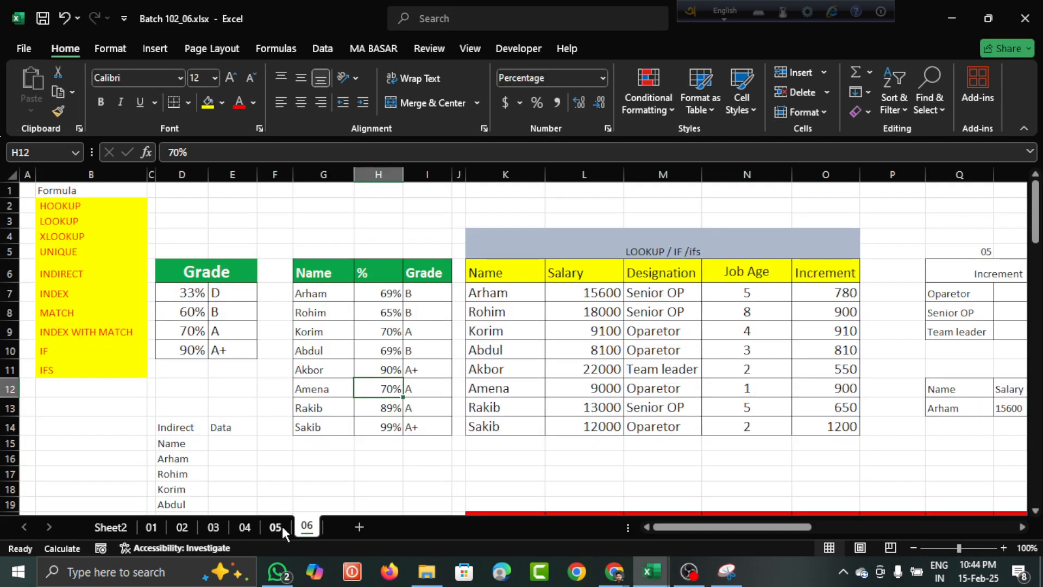
# Step: Look through sheets 05, 04, 03 and 02 of Batch 102_06.xlsx, and close the workbook without saving
pyautogui.click(282, 526)
pyautogui.click(239, 526)
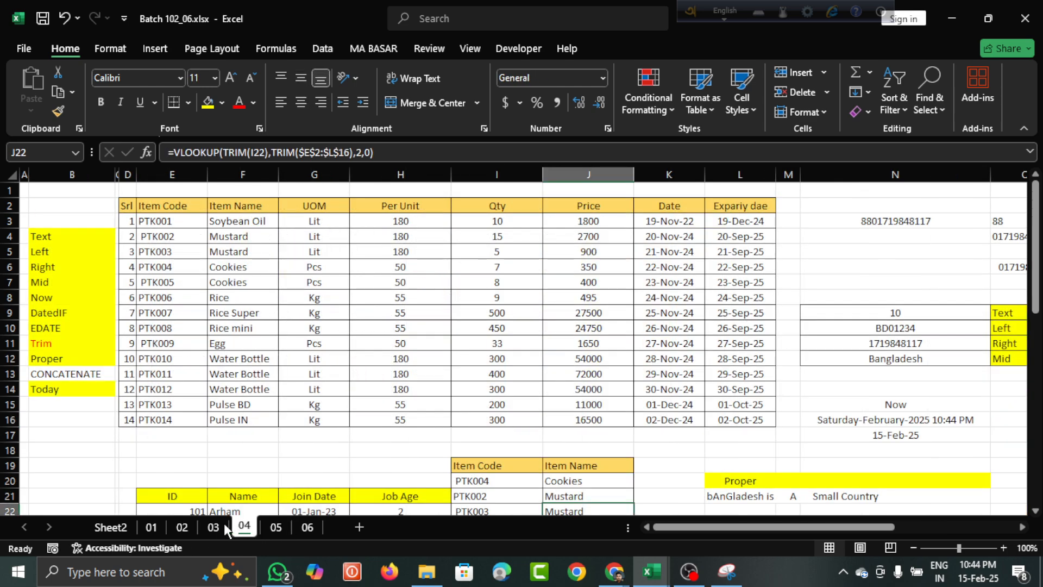
pyautogui.click(217, 525)
pyautogui.click(185, 527)
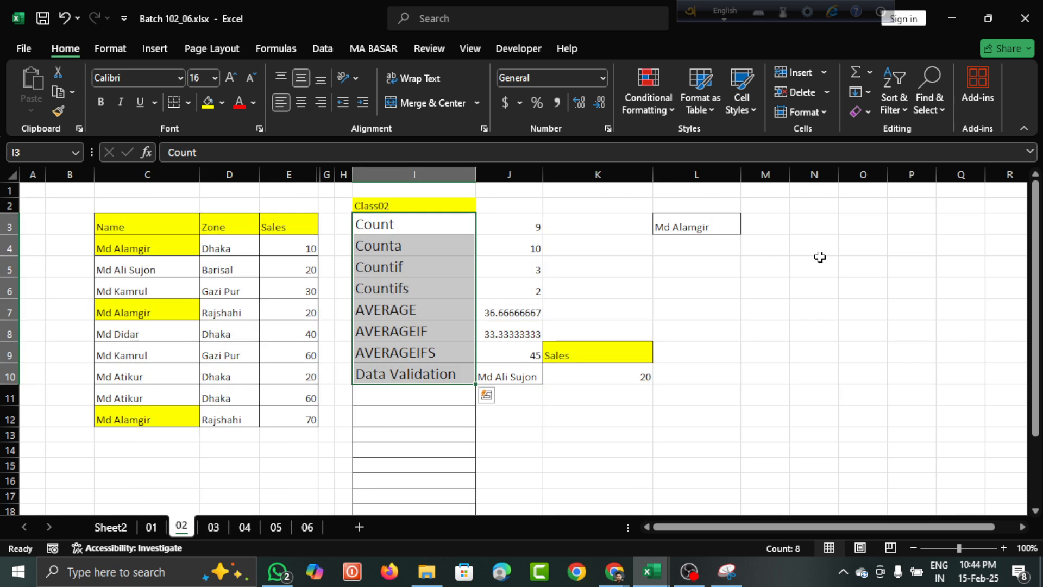
pyautogui.click(1025, 18)
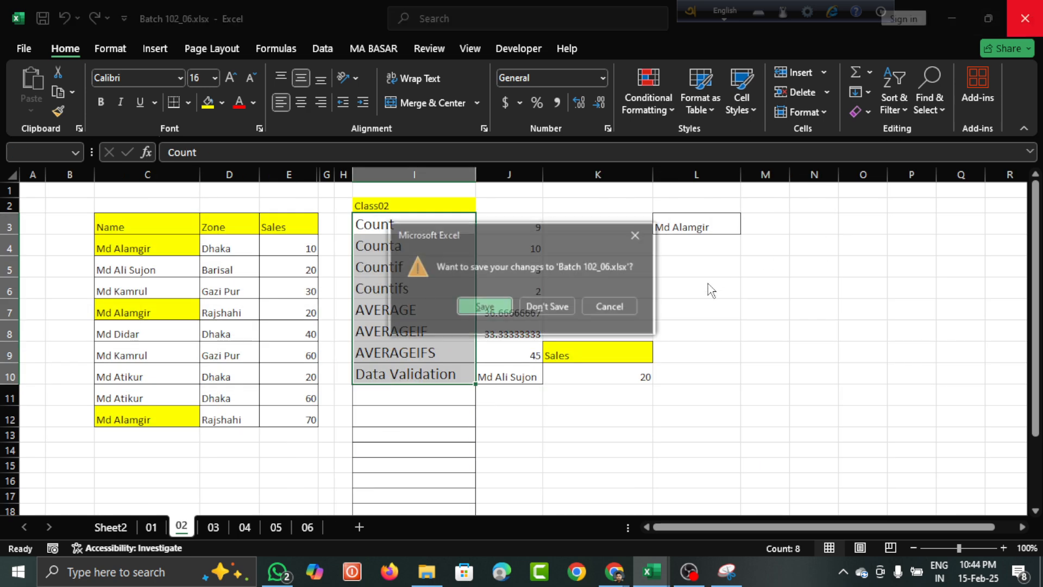
pyautogui.click(547, 306)
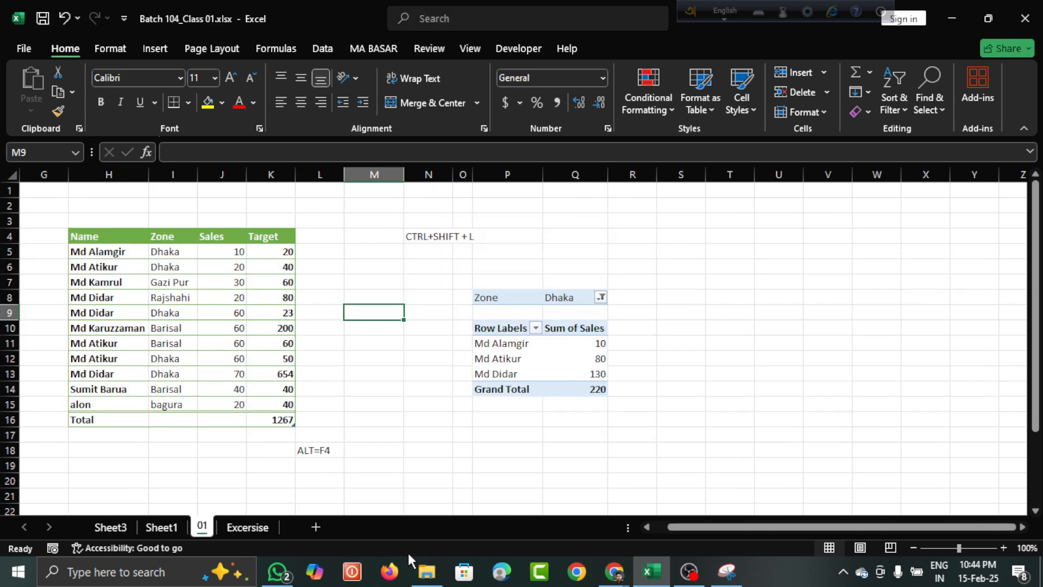
# Step: Open Batch 102_11.xlsx from the Course Barch N0. 102 folder and look through Sheet2, Sheet5 and Sheet3
pyautogui.click(427, 572)
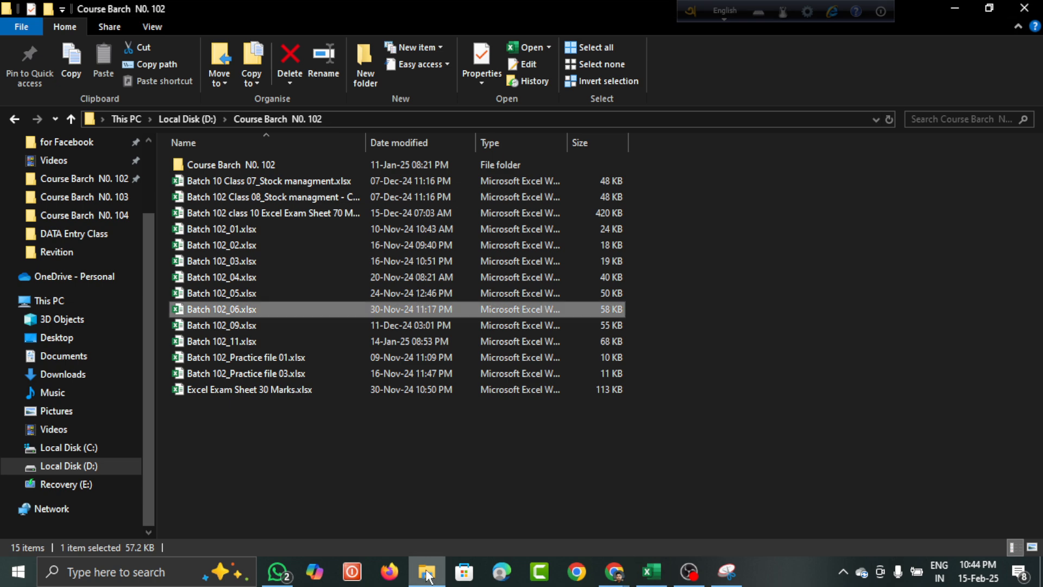
pyautogui.doubleClick(229, 342)
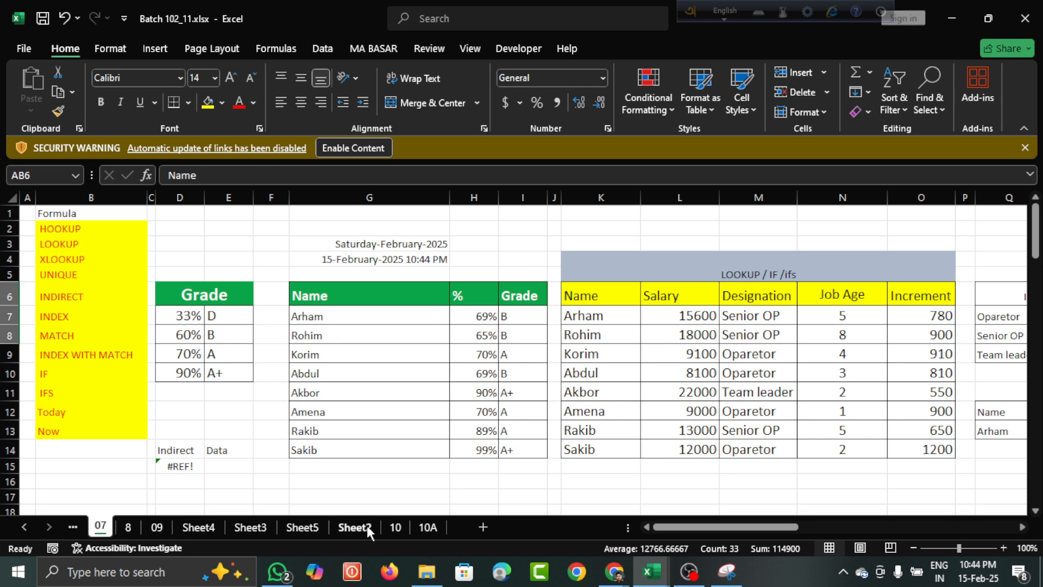
pyautogui.click(367, 525)
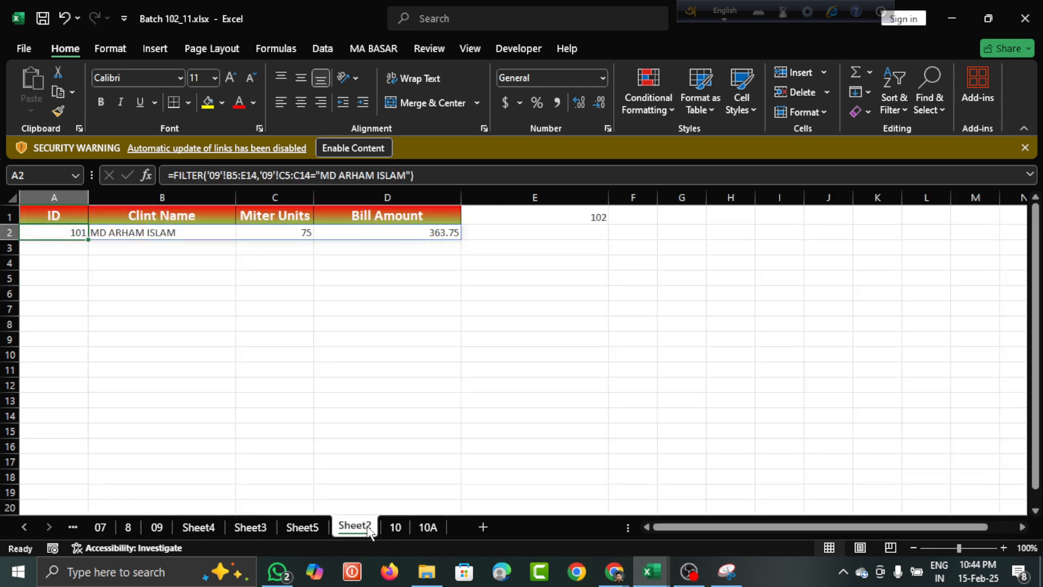
pyautogui.click(309, 526)
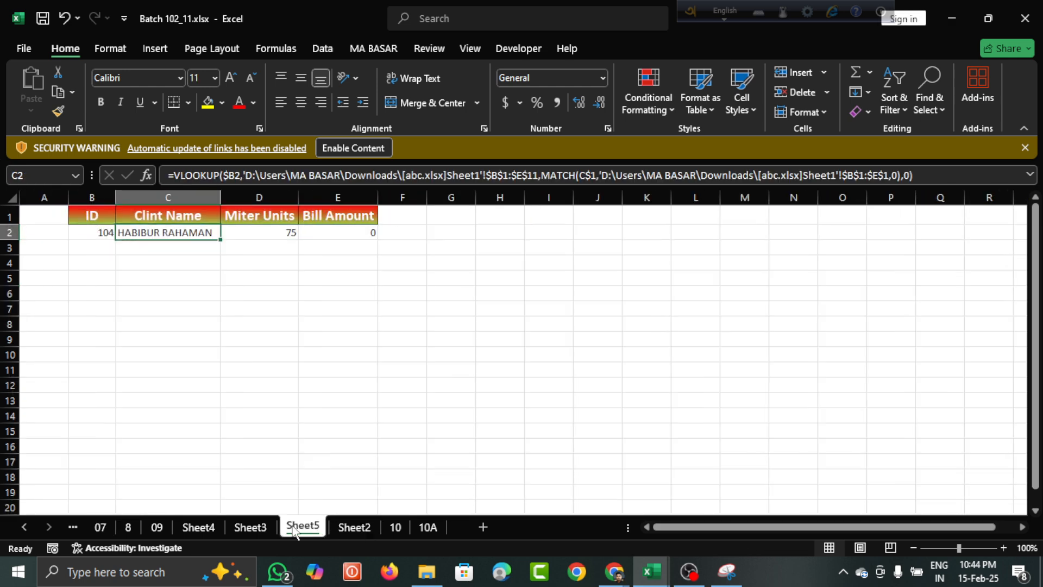
pyautogui.click(249, 527)
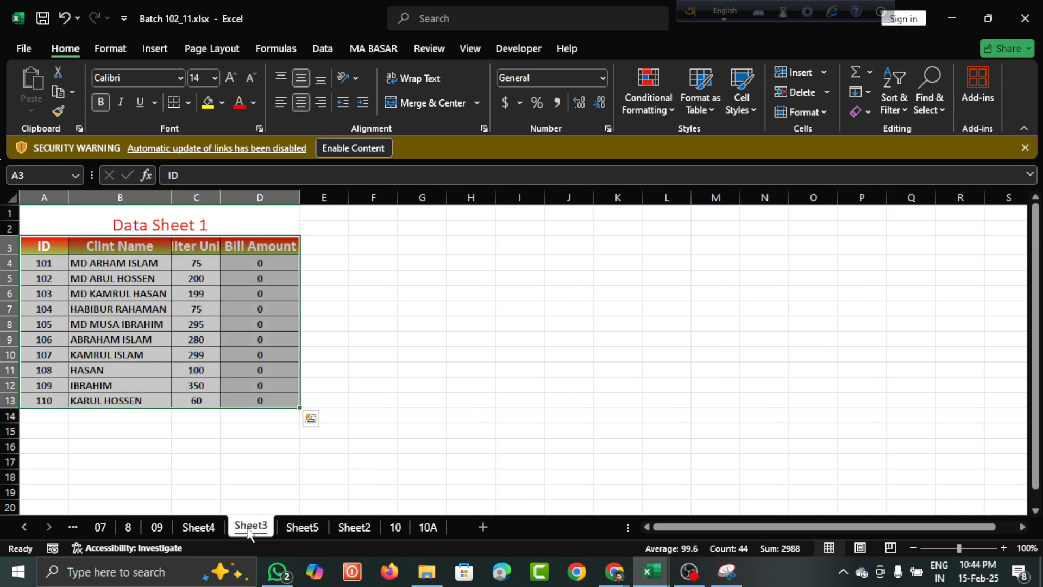
# Step: Look back through the sheets of Batch 102_11.xlsx from Sheet4, 09, 8 and 07 to the first sheet, Sheet1
pyautogui.click(200, 529)
pyautogui.click(162, 528)
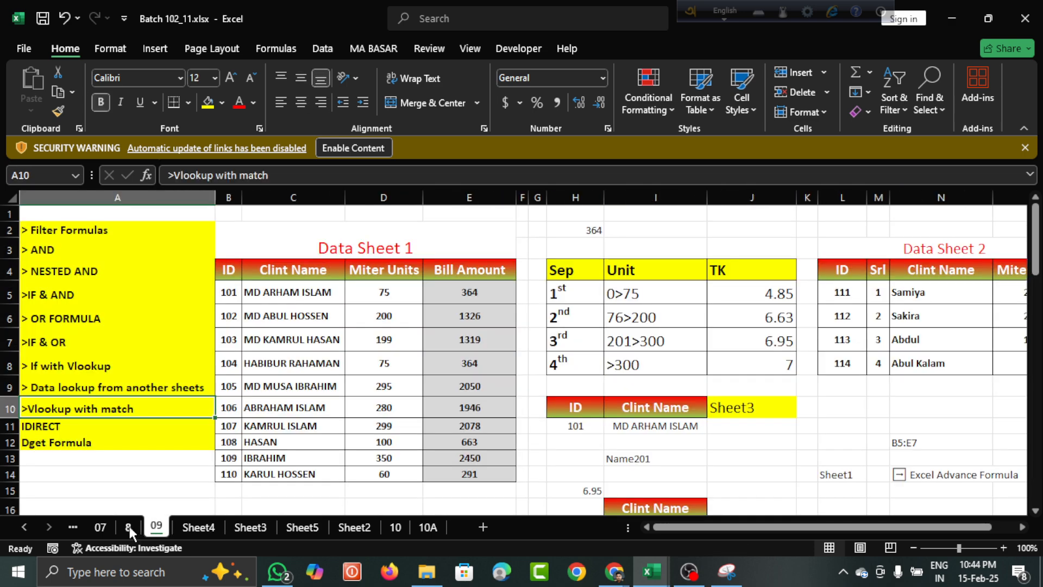
pyautogui.click(129, 526)
pyautogui.click(100, 528)
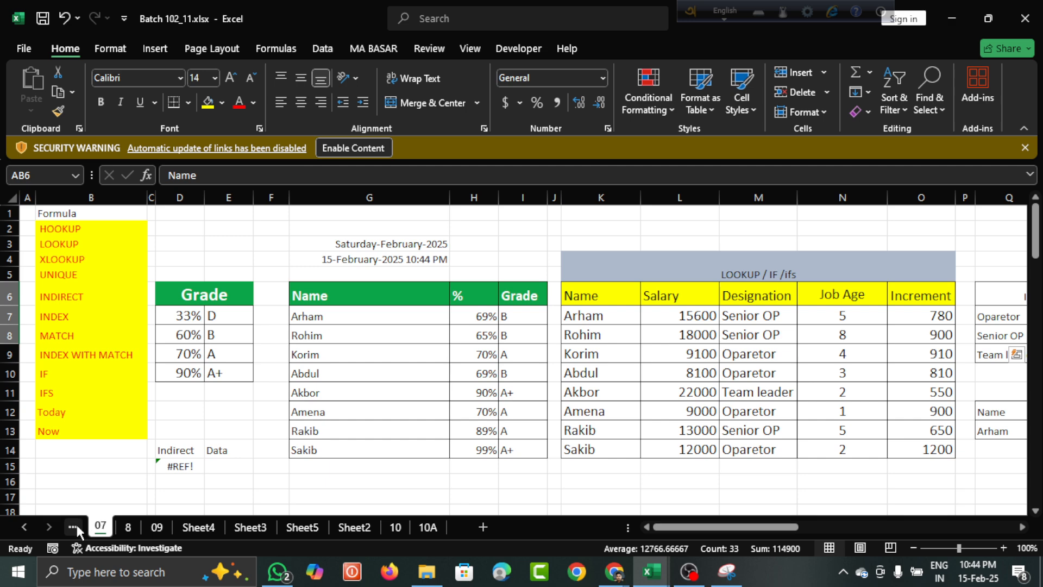
pyautogui.click(76, 523)
pyautogui.click(76, 522)
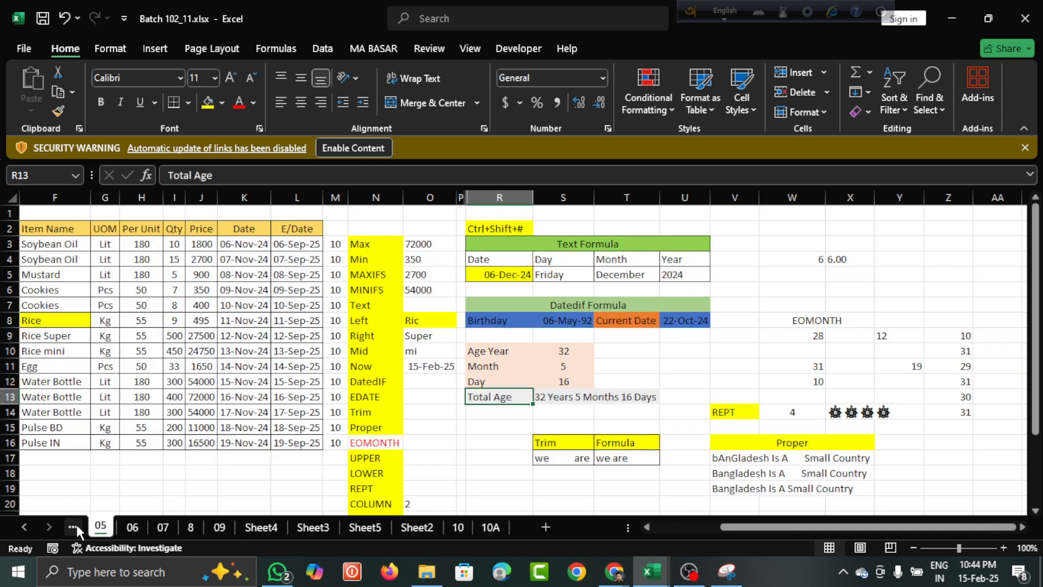
pyautogui.click(76, 526)
pyautogui.click(76, 526)
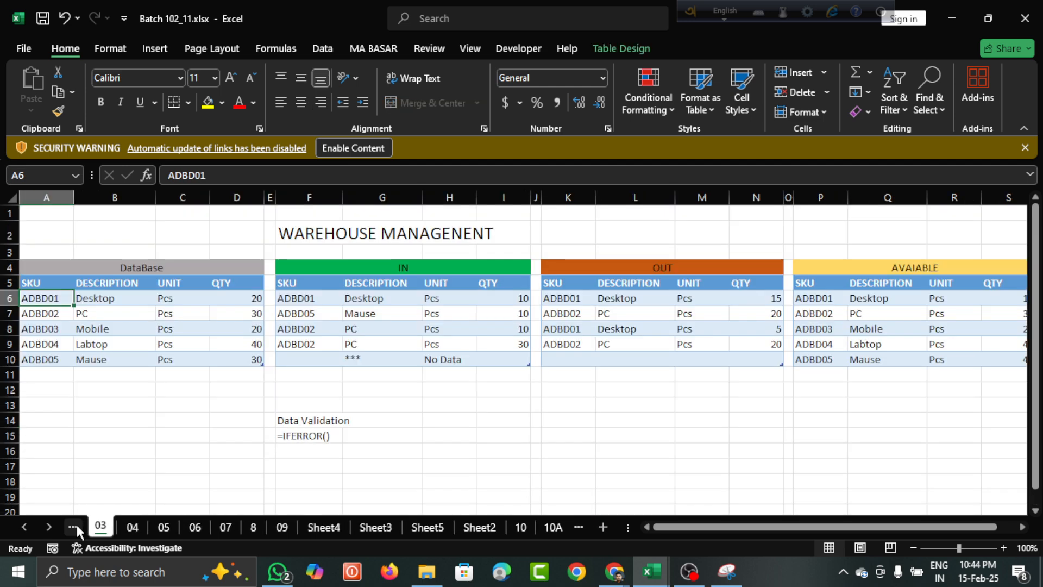
pyautogui.click(76, 526)
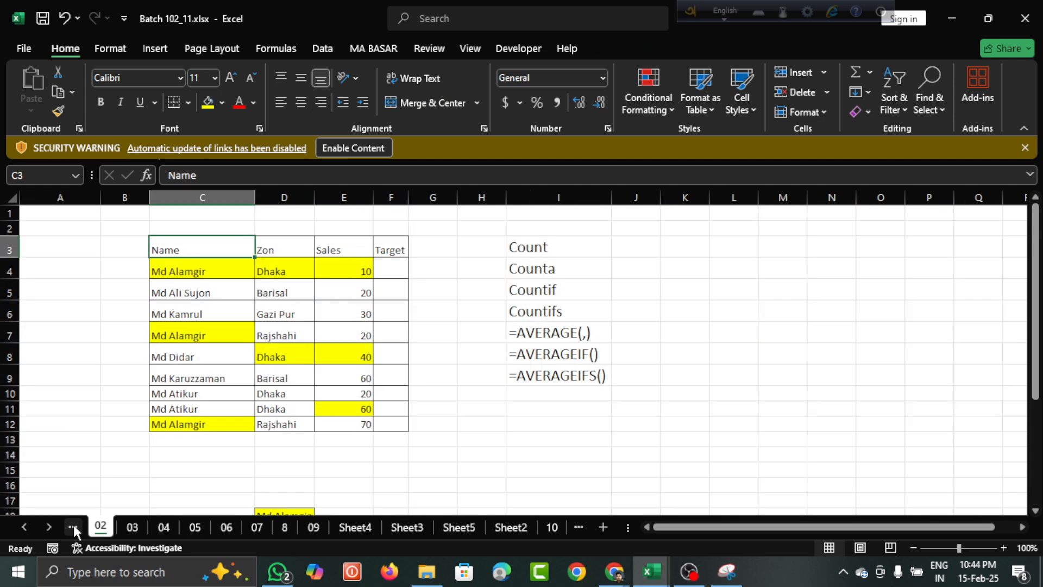
pyautogui.click(76, 525)
pyautogui.click(72, 526)
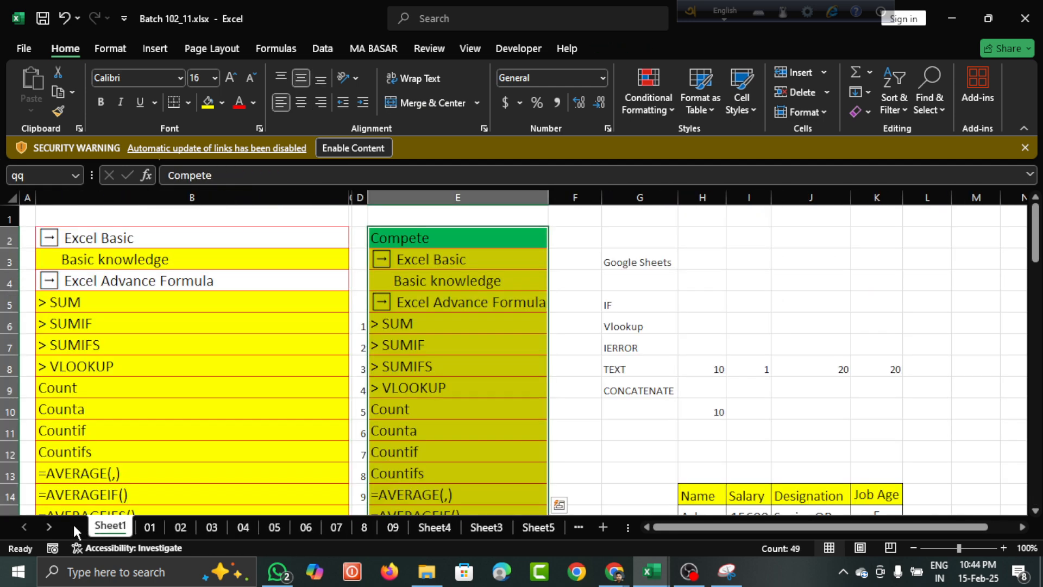
# Step: Look at Sheet5, Sheet3, Sheet4 and Sheet2, and go on to sheet 10A with the order data and PivotTable
pyautogui.click(540, 526)
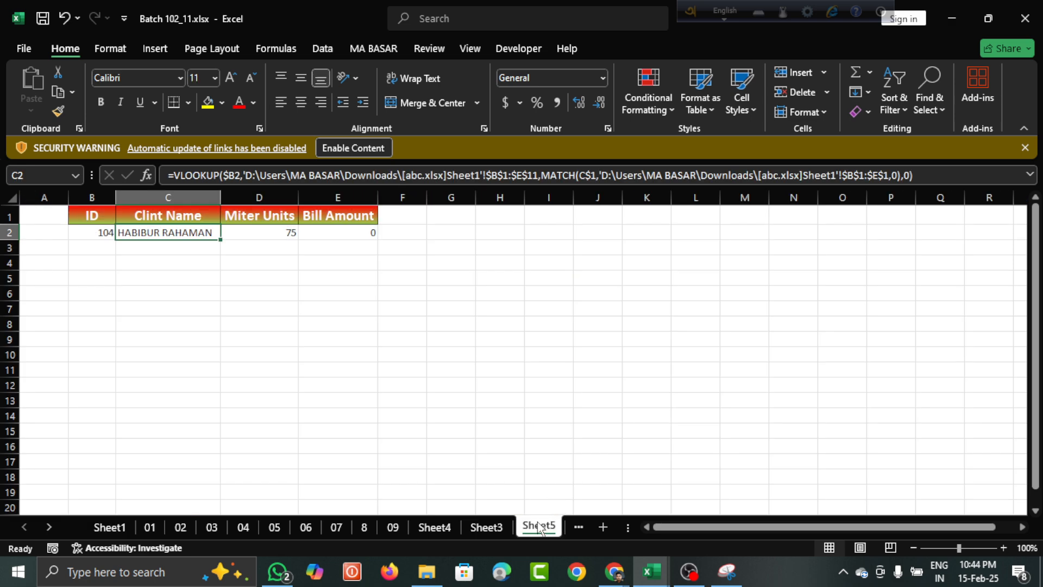
pyautogui.click(487, 528)
pyautogui.click(443, 527)
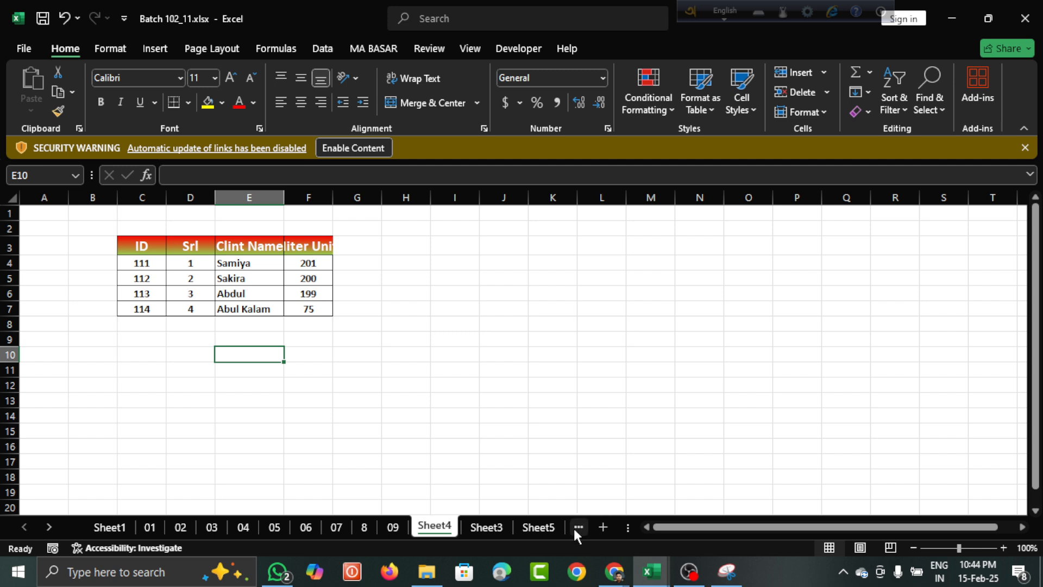
pyautogui.click(575, 528)
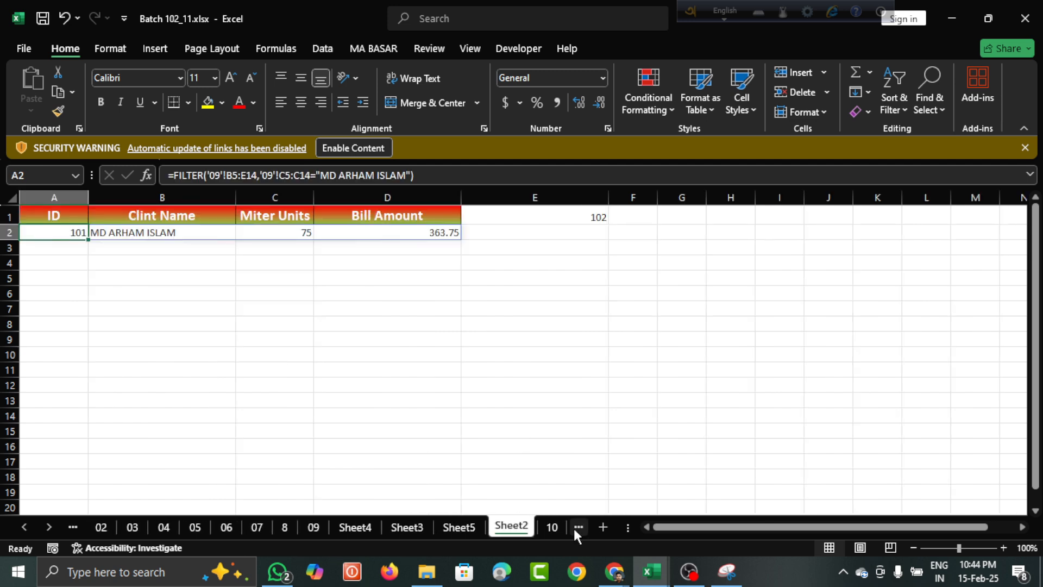
pyautogui.click(577, 527)
pyautogui.click(574, 527)
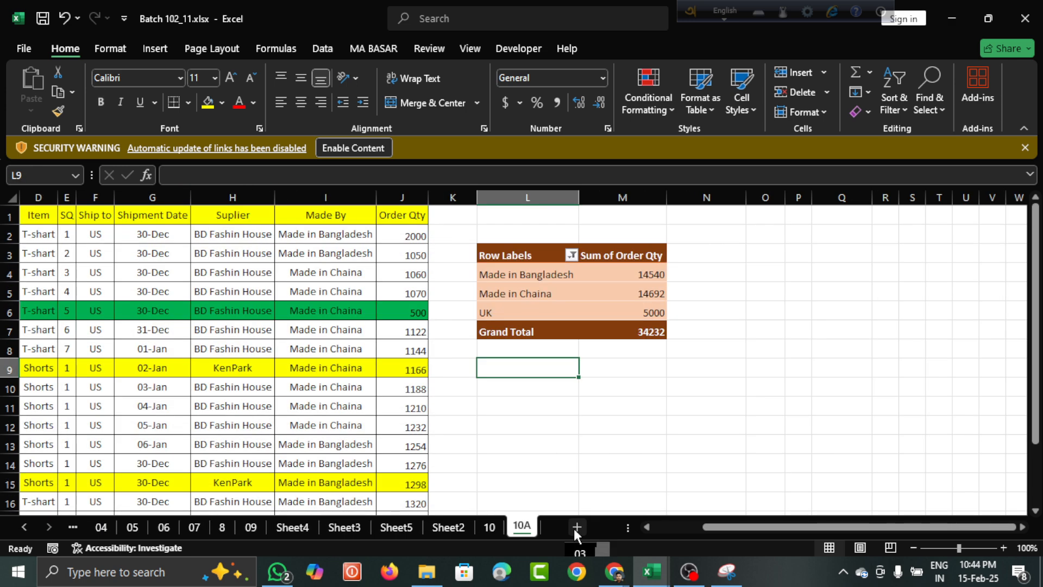
# Step: Delete the whole PivotTable of Order Qty by Made By beside the data on sheet 10A
pyautogui.click(361, 336)
pyautogui.click(562, 329)
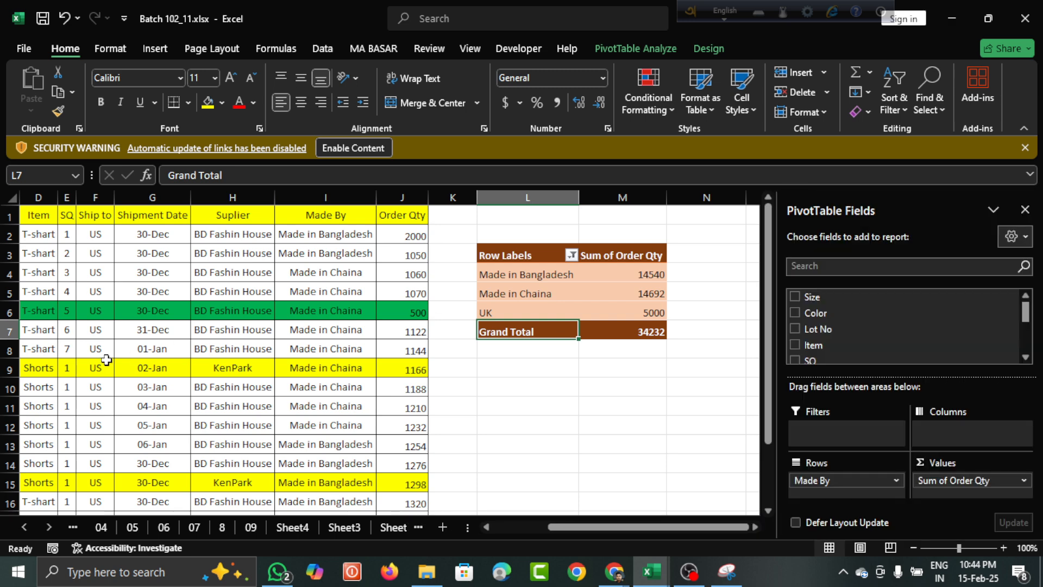
pyautogui.hscroll(-1, 105, 350)
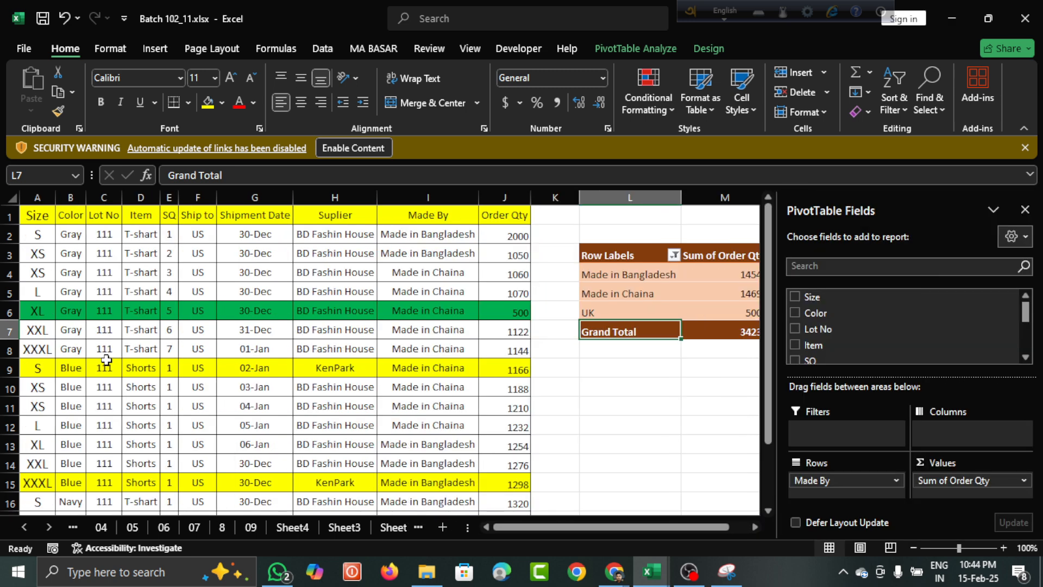
pyautogui.click(589, 252)
pyautogui.moveTo(589, 252); pyautogui.dragTo(746, 324)
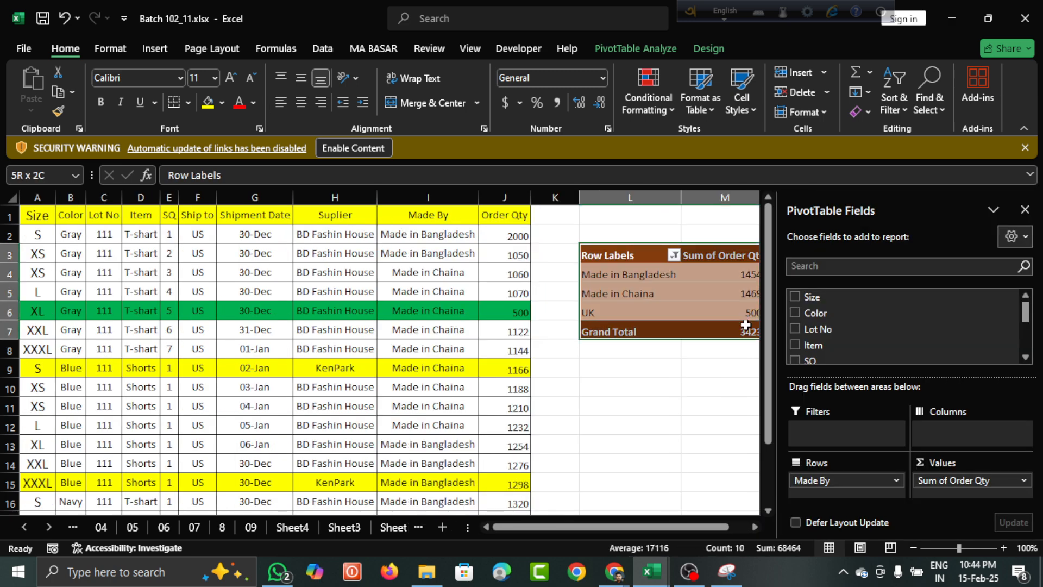
pyautogui.press('Delete')
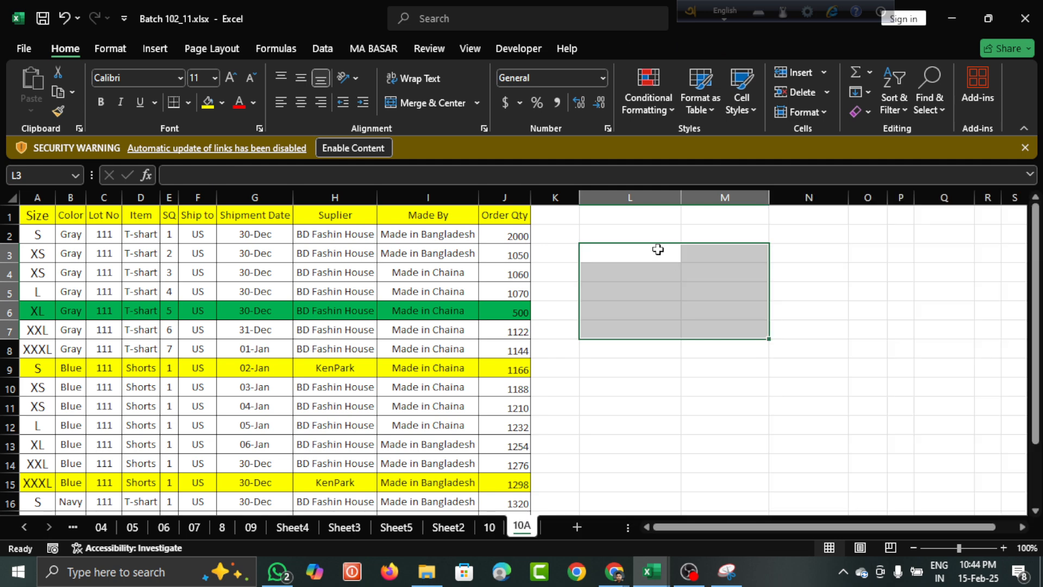
# Step: Enable the workbook's content, and open and dismiss the workbook links management
pyautogui.click(363, 148)
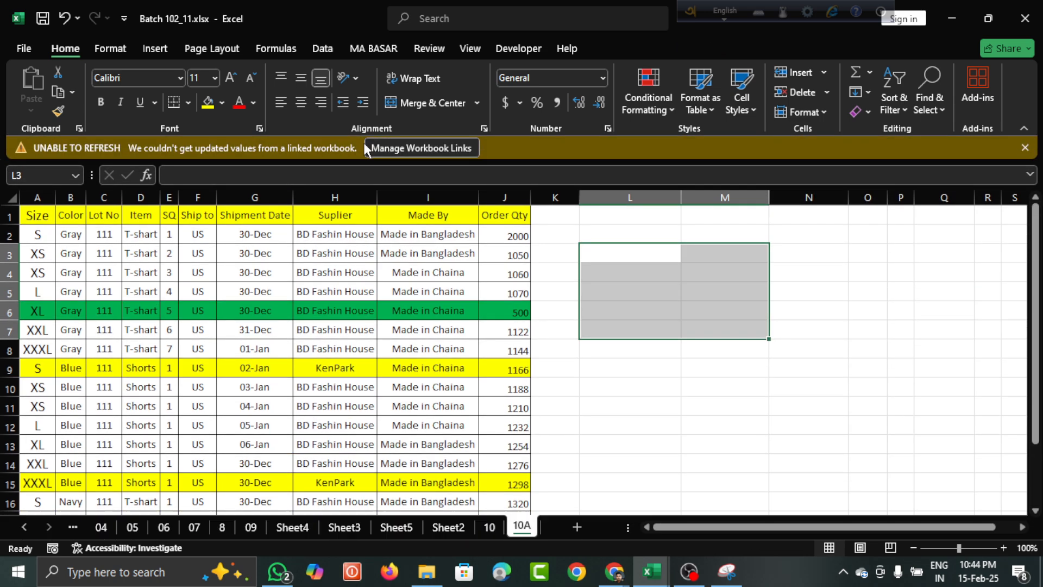
pyautogui.click(395, 148)
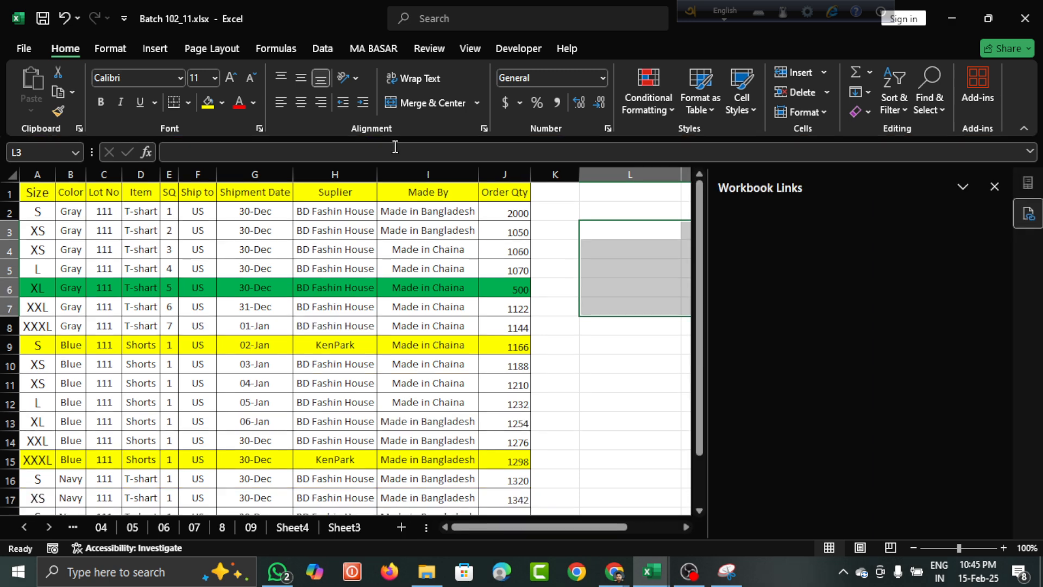
pyautogui.click(993, 186)
pyautogui.click(719, 226)
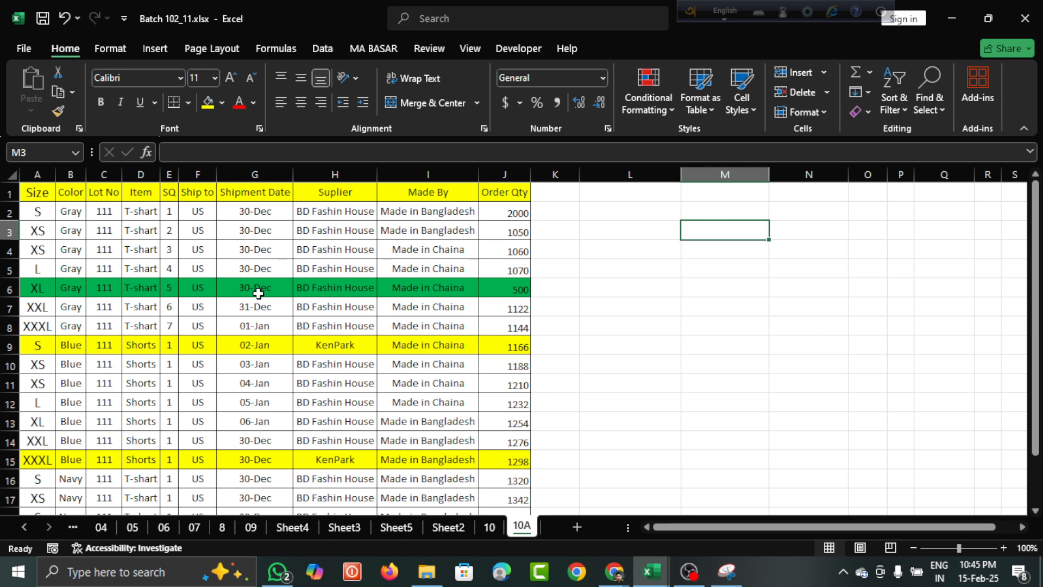
# Step: Go through the data headers in row 1 one by one, from Size to Order Qty
pyautogui.click(39, 197)
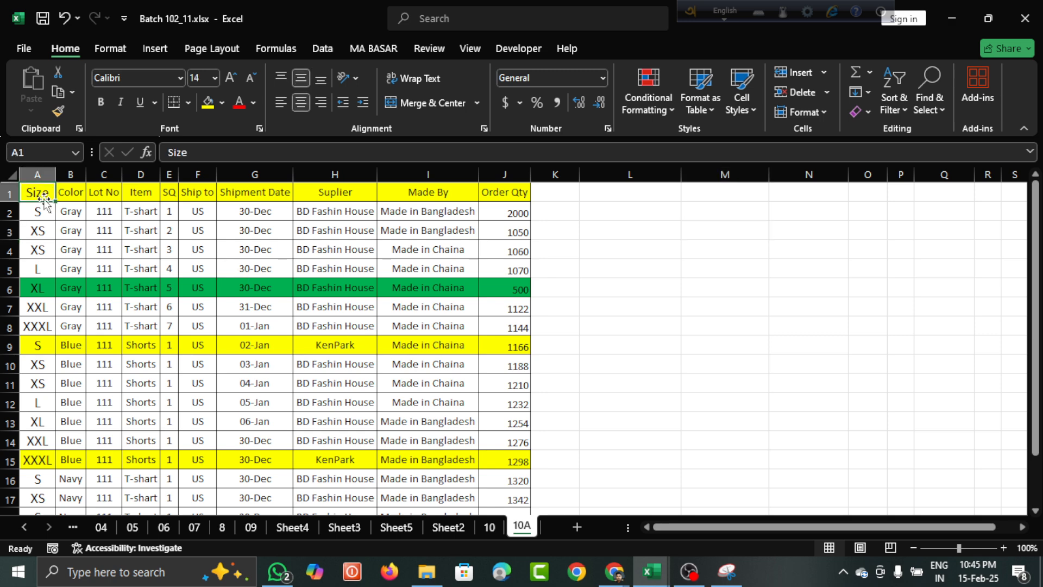
pyautogui.press('Right')
pyautogui.press('Right')
pyautogui.press('Right')
pyautogui.press('Right')
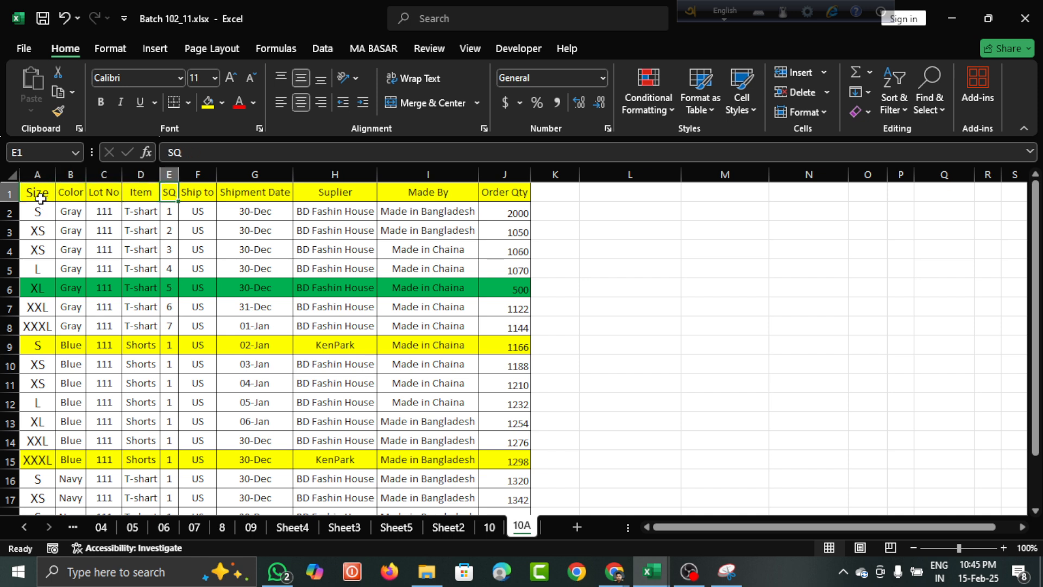
pyautogui.press('Right')
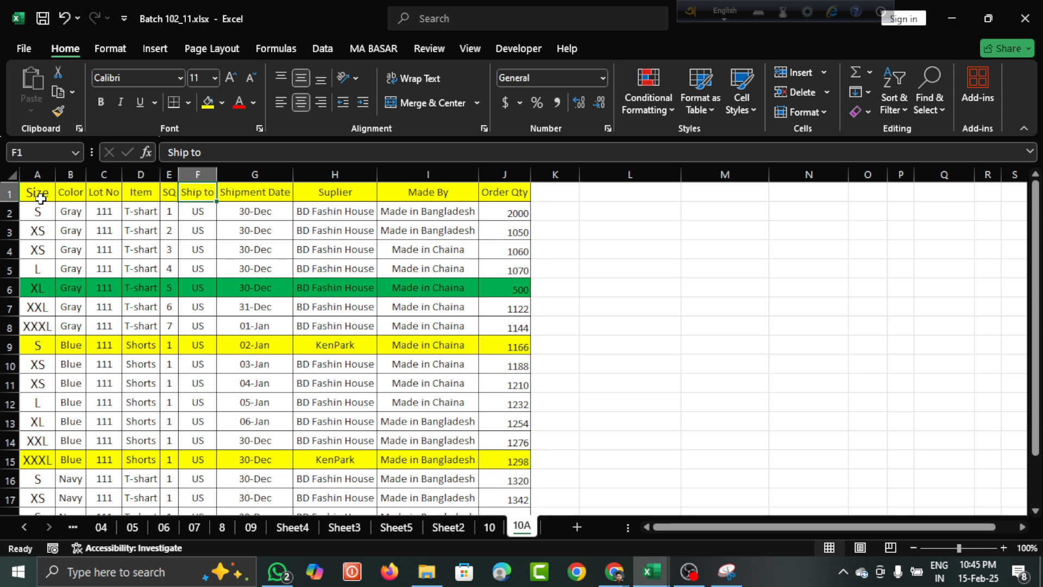
pyautogui.press('Right')
pyautogui.press('Right')
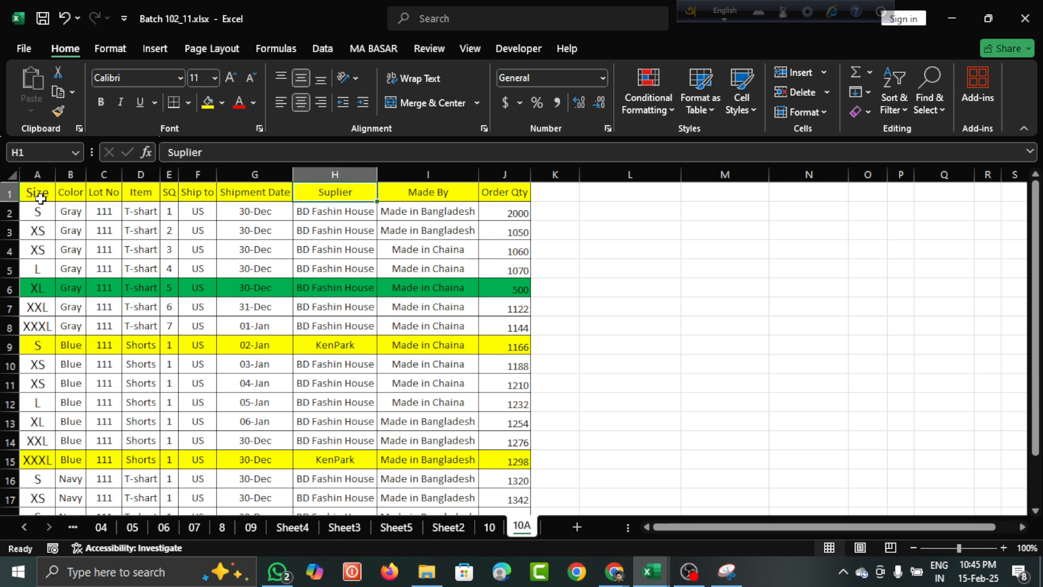
pyautogui.press('Right')
pyautogui.press('Right')
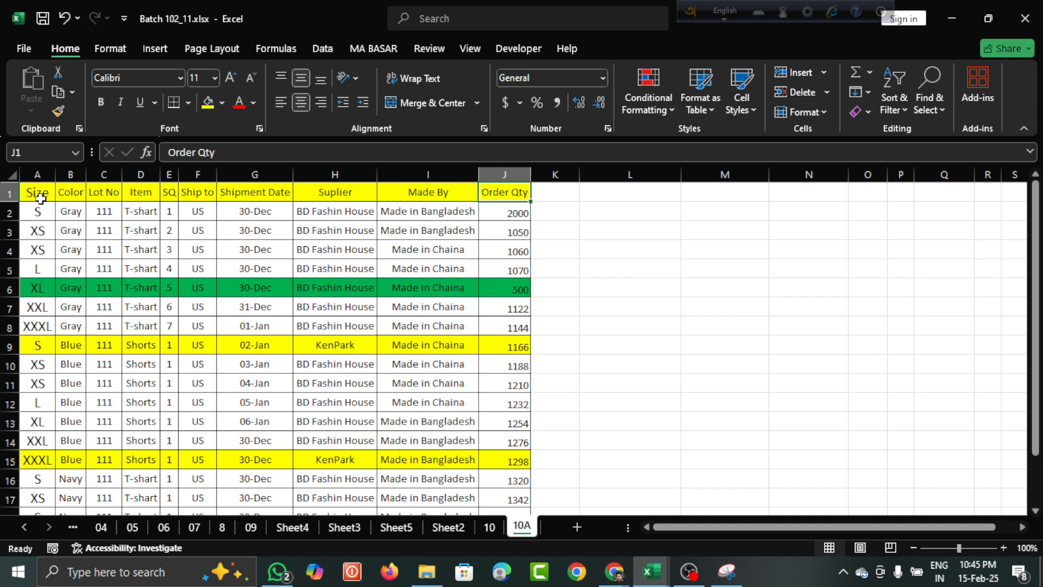
# Step: Examine the Suplier column and its entries in the order data
pyautogui.click(103, 265)
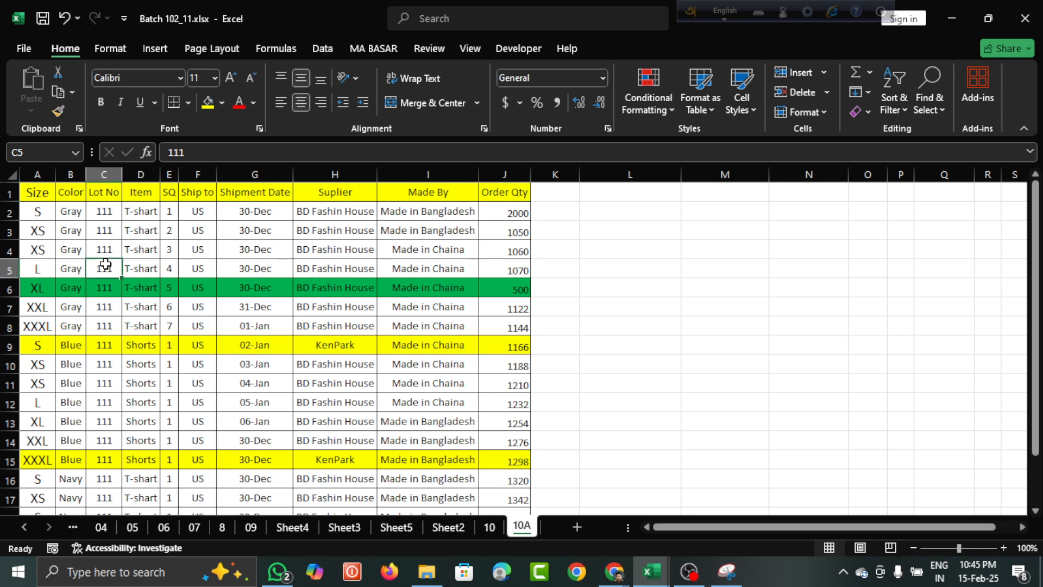
pyautogui.click(33, 194)
pyautogui.click(344, 246)
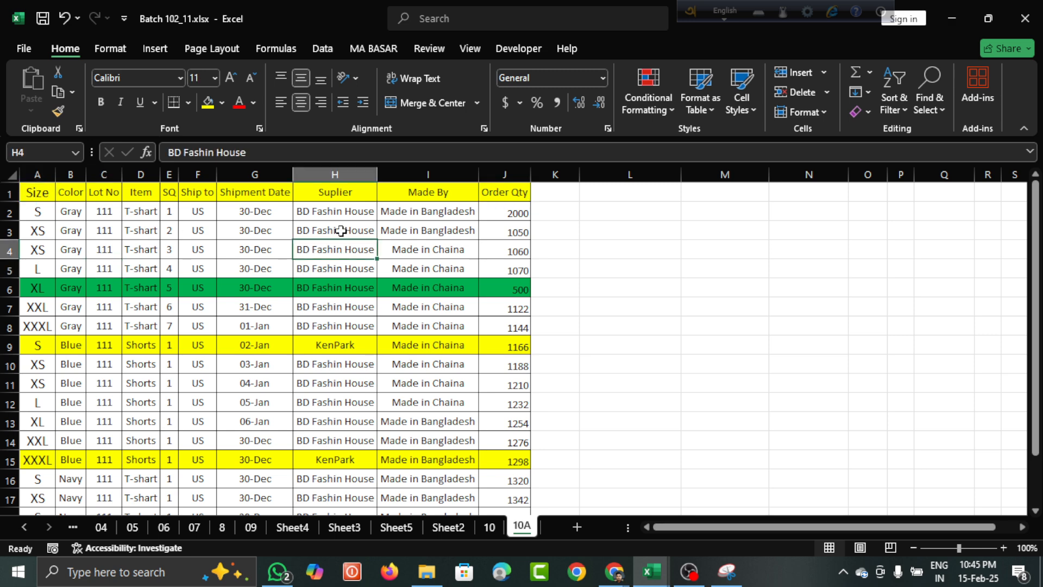
pyautogui.click(343, 208)
pyautogui.moveTo(341, 211); pyautogui.dragTo(342, 432)
pyautogui.click(340, 305)
pyautogui.click(693, 246)
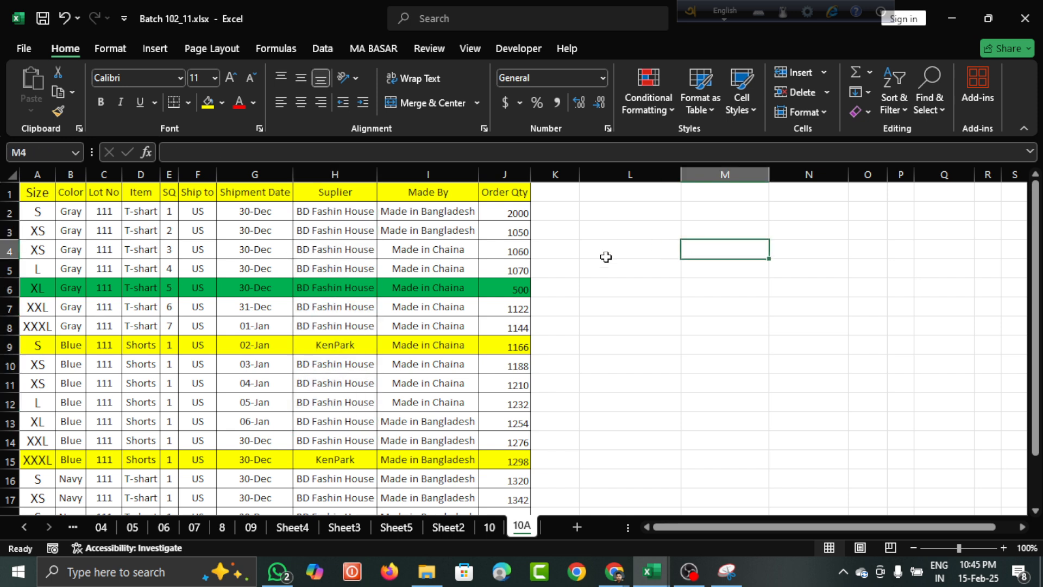
pyautogui.click(343, 191)
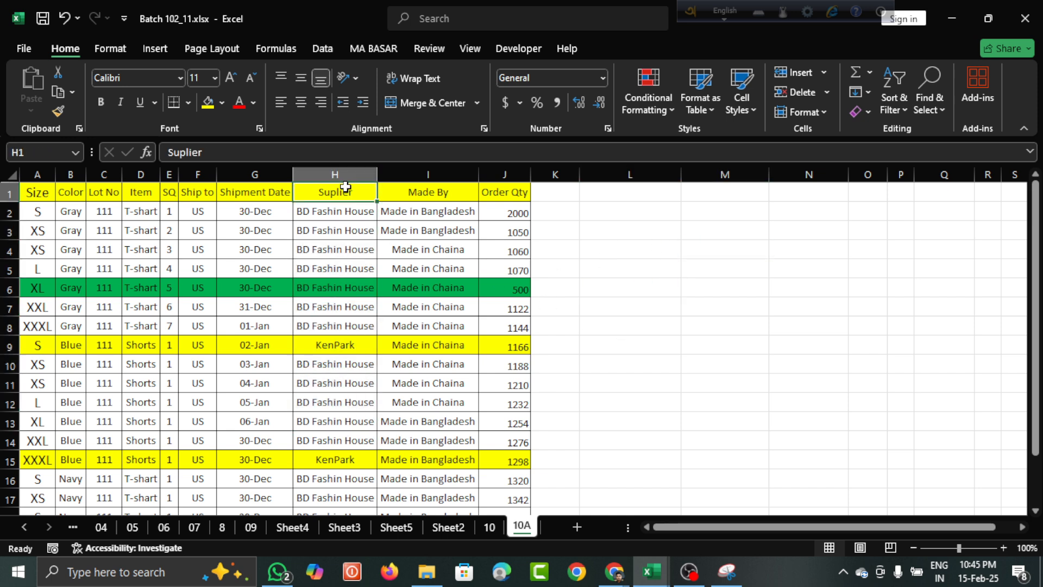
pyautogui.click(699, 257)
pyautogui.click(722, 282)
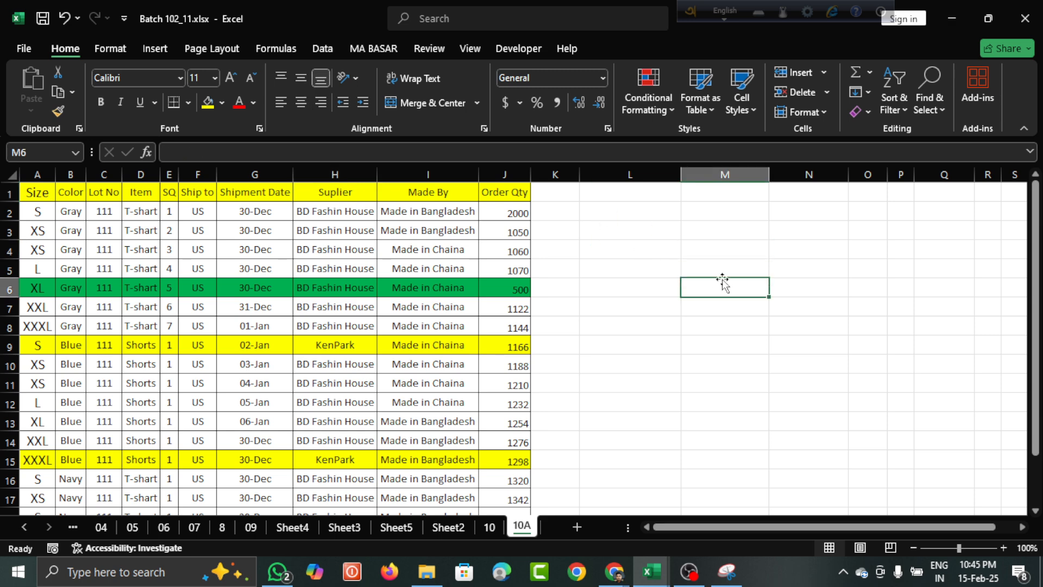
# Step: Extend the order data by filling rows 11 to 20 of columns A to J down to row 162
pyautogui.scroll(-2, 546, 340)
pyautogui.scroll(2, 546, 340)
pyautogui.click(407, 270)
pyautogui.scroll(-4, 200, 407)
pyautogui.scroll(1, 200, 407)
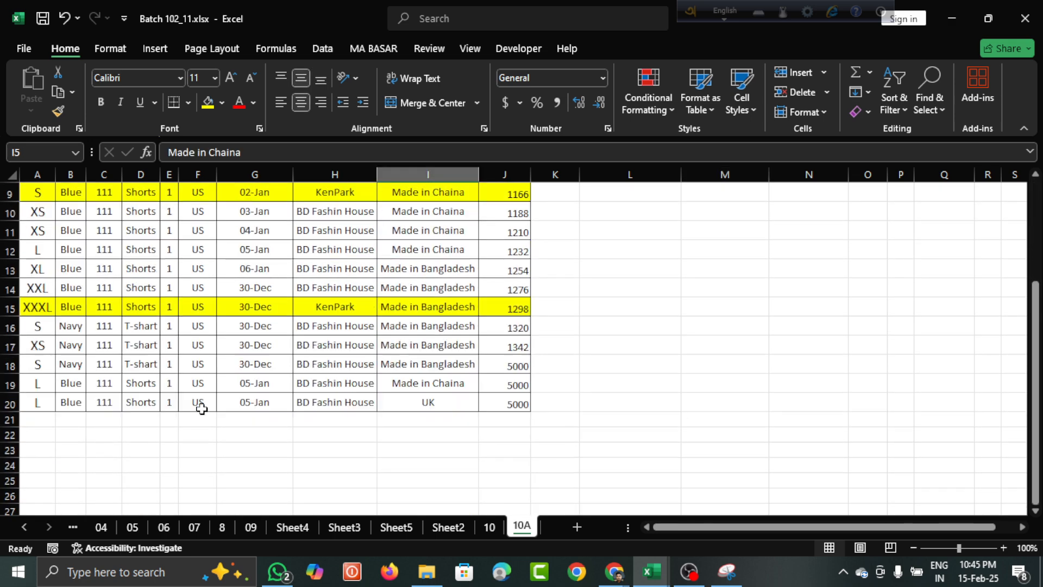
pyautogui.click(69, 412)
pyautogui.moveTo(42, 383); pyautogui.dragTo(60, 382)
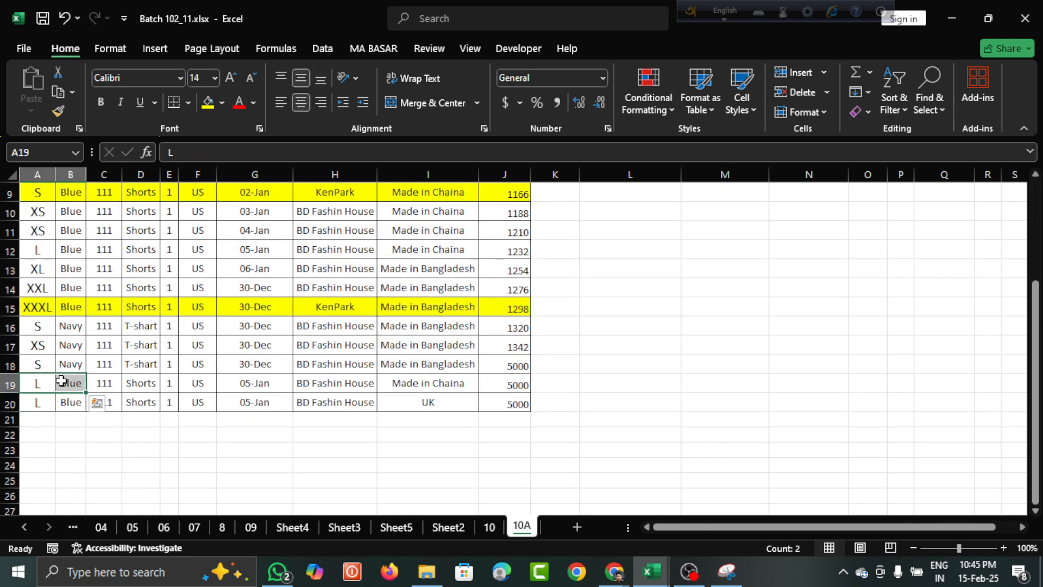
pyautogui.moveTo(30, 230); pyautogui.dragTo(541, 581)
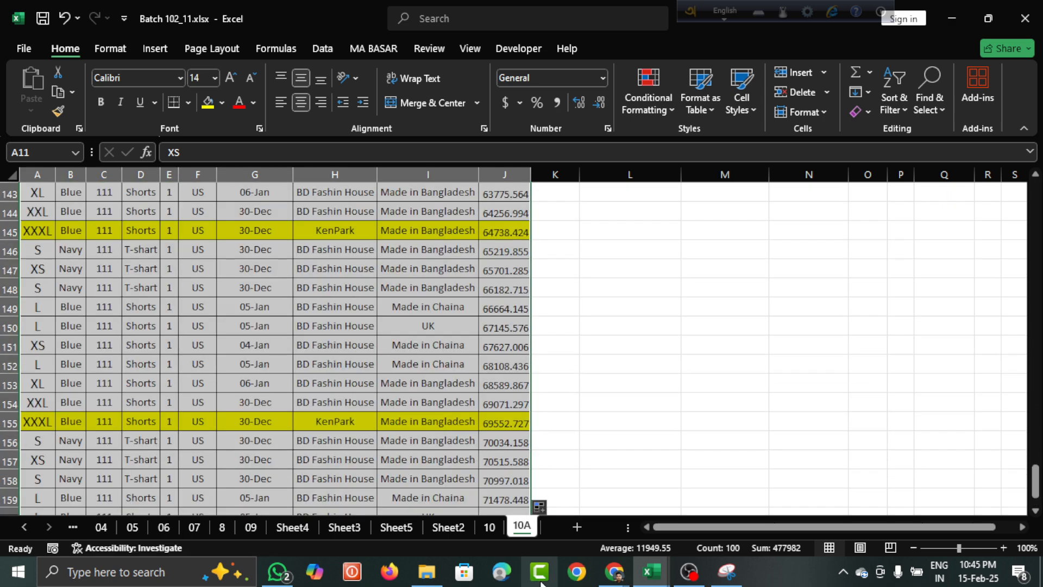
pyautogui.scroll(15, 336, 398)
pyautogui.scroll(20, 337, 397)
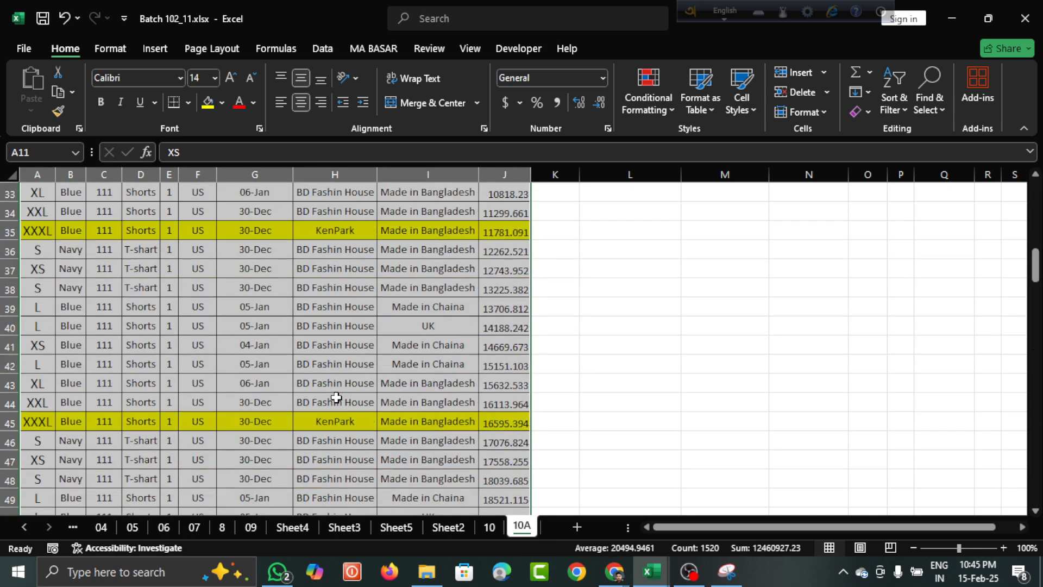
pyautogui.click(397, 273)
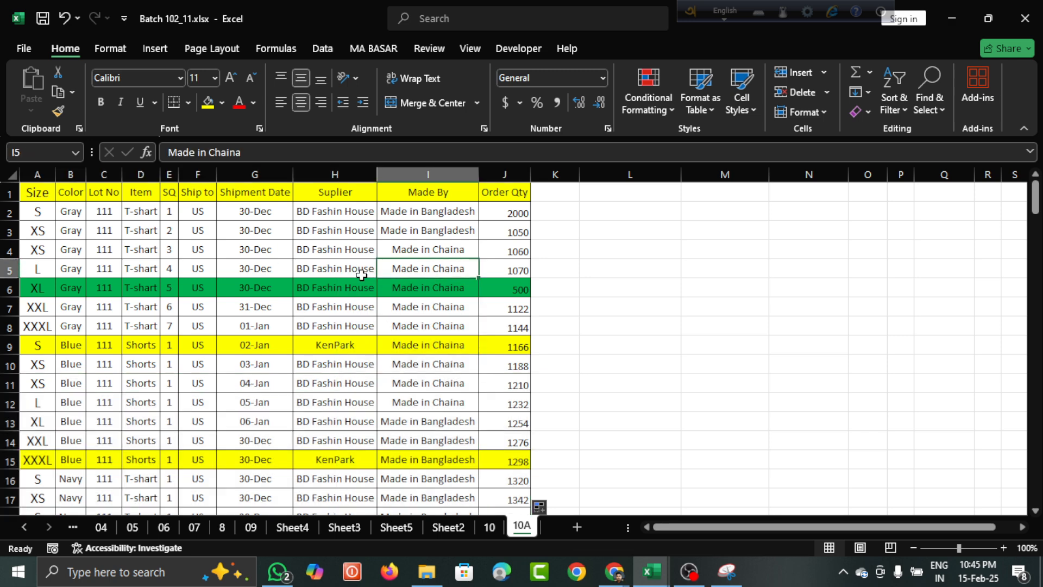
# Step: Select the Suplier, Made By and Order Qty columns one after another to point out the fields for a summary
pyautogui.click(243, 396)
pyautogui.click(319, 173)
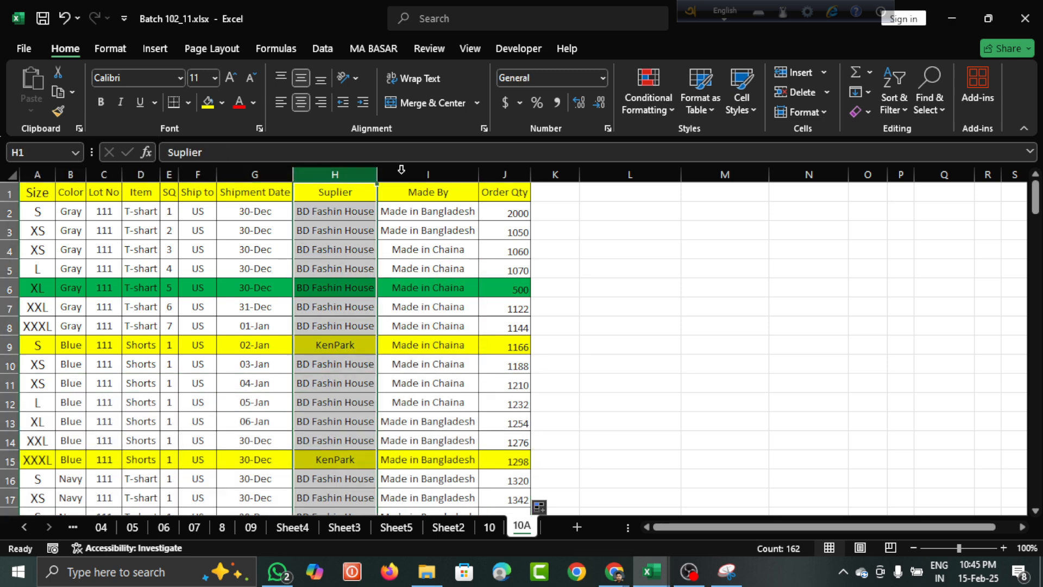
pyautogui.click(439, 170)
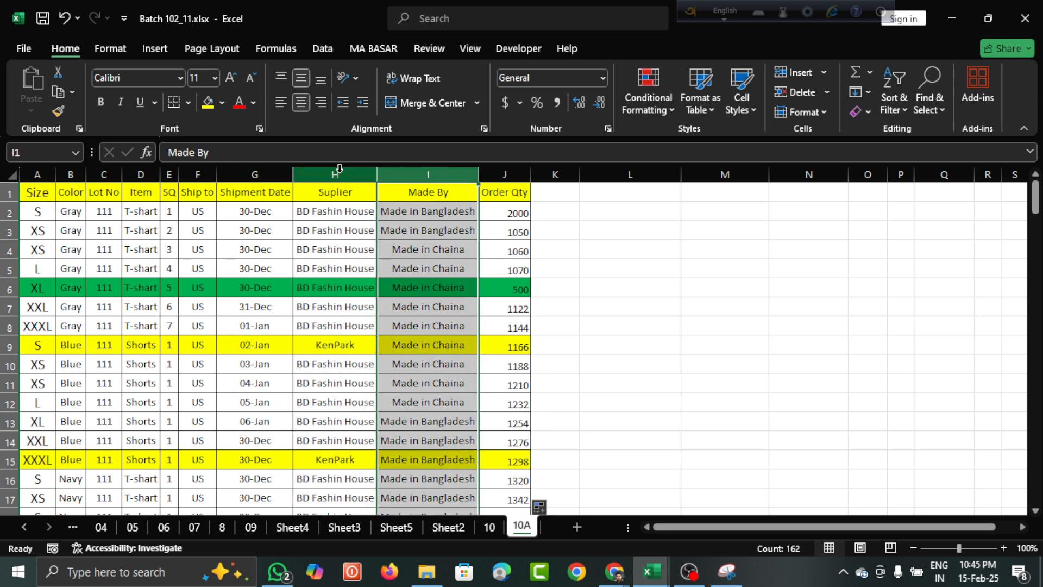
pyautogui.click(487, 168)
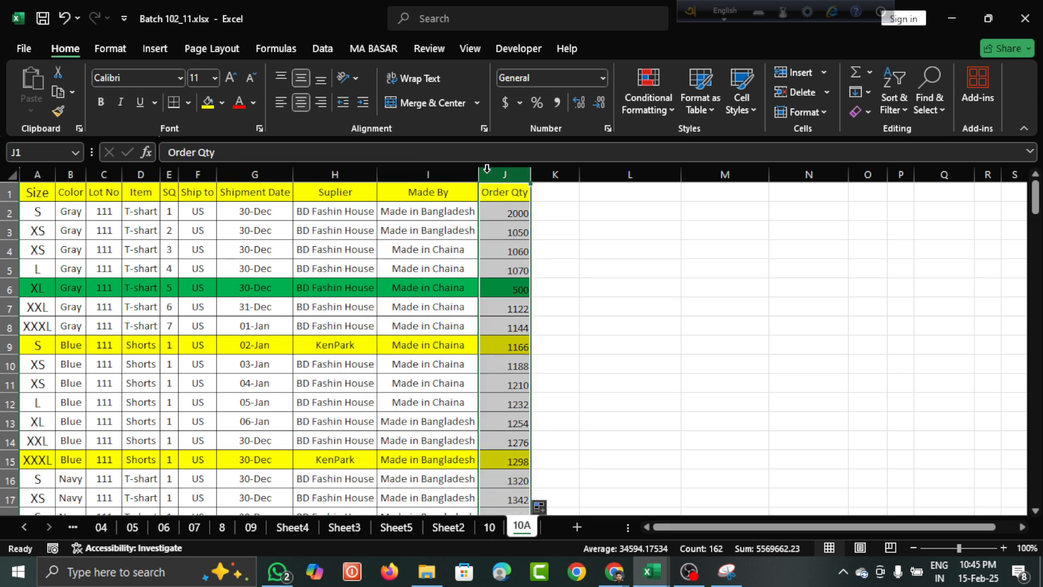
# Step: Switch to the Google Meet call window to check it, and return to the Excel workbook
pyautogui.click(448, 252)
pyautogui.click(689, 227)
pyautogui.click(668, 232)
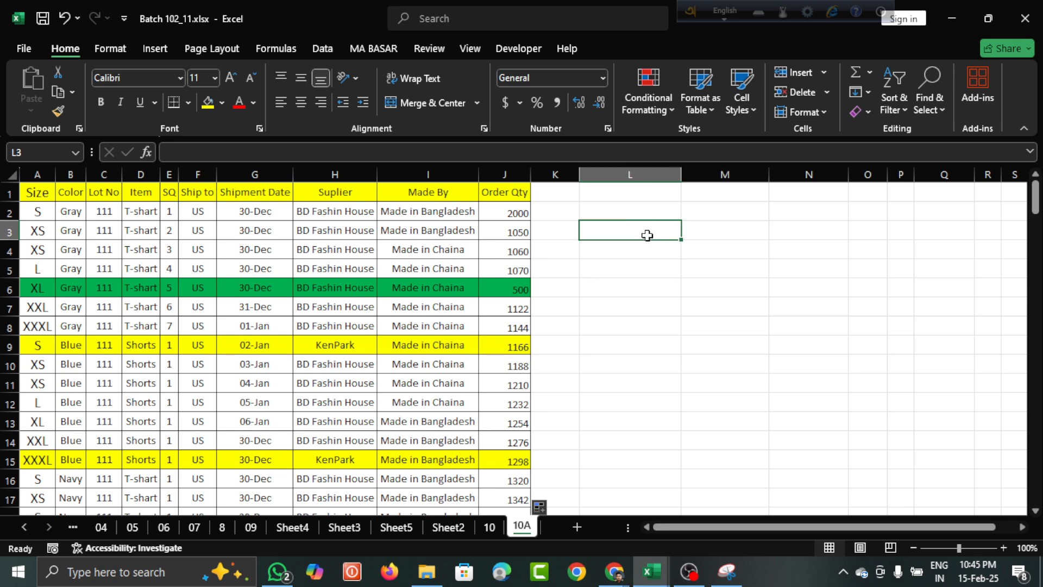
pyautogui.click(614, 572)
pyautogui.click(549, 529)
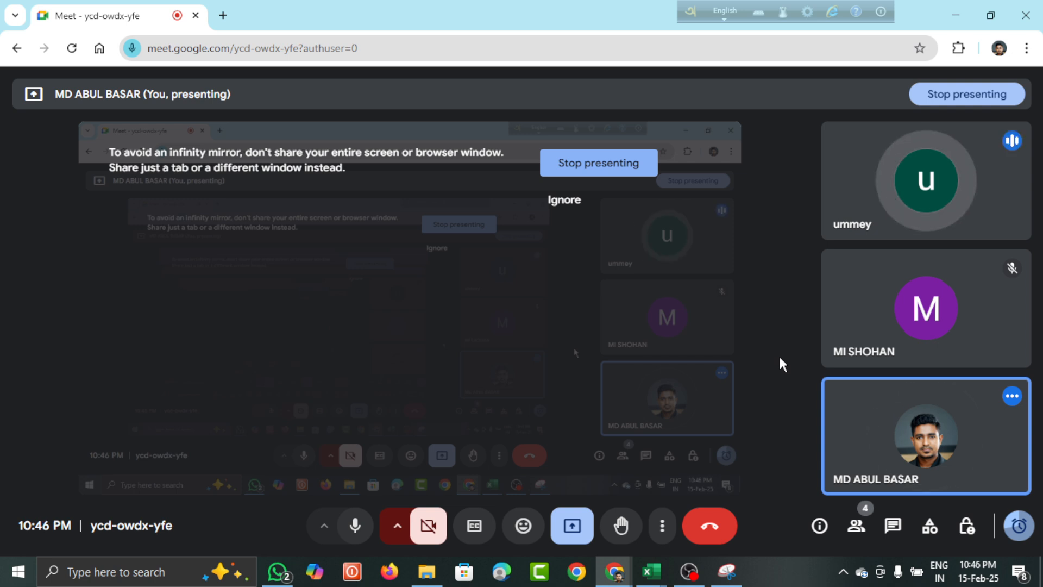
pyautogui.click(951, 13)
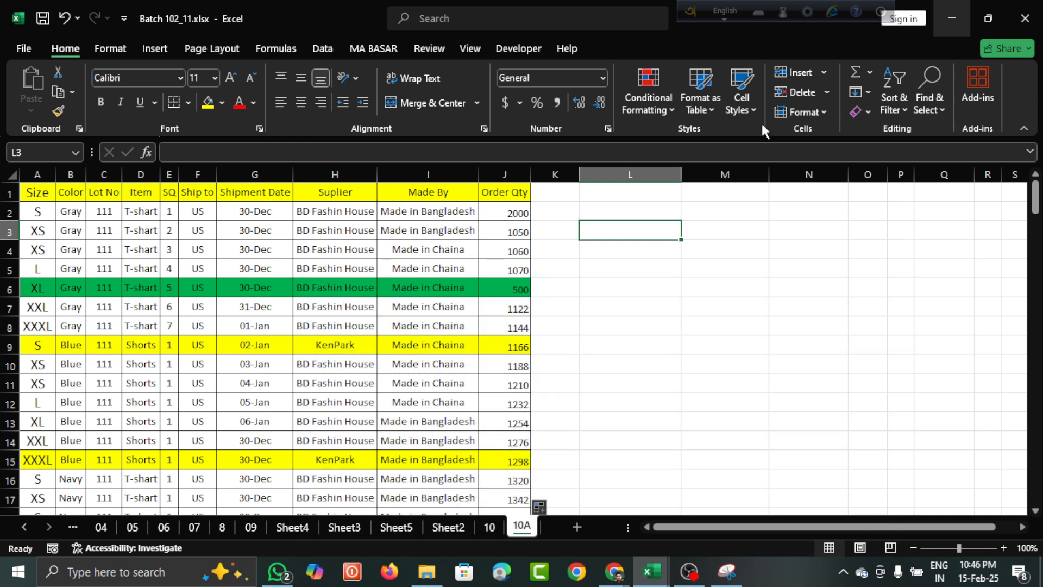
# Step: Review the order data in columns A to J, pointing out the Suplier, Made By and Order Qty fields and the extent of the rows
pyautogui.click(491, 324)
pyautogui.click(412, 251)
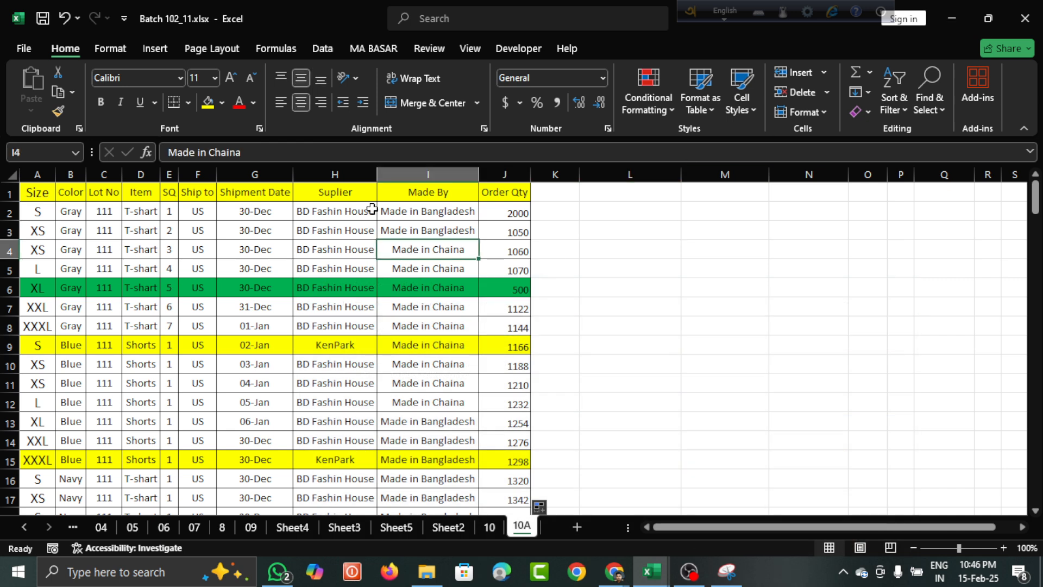
pyautogui.click(359, 205)
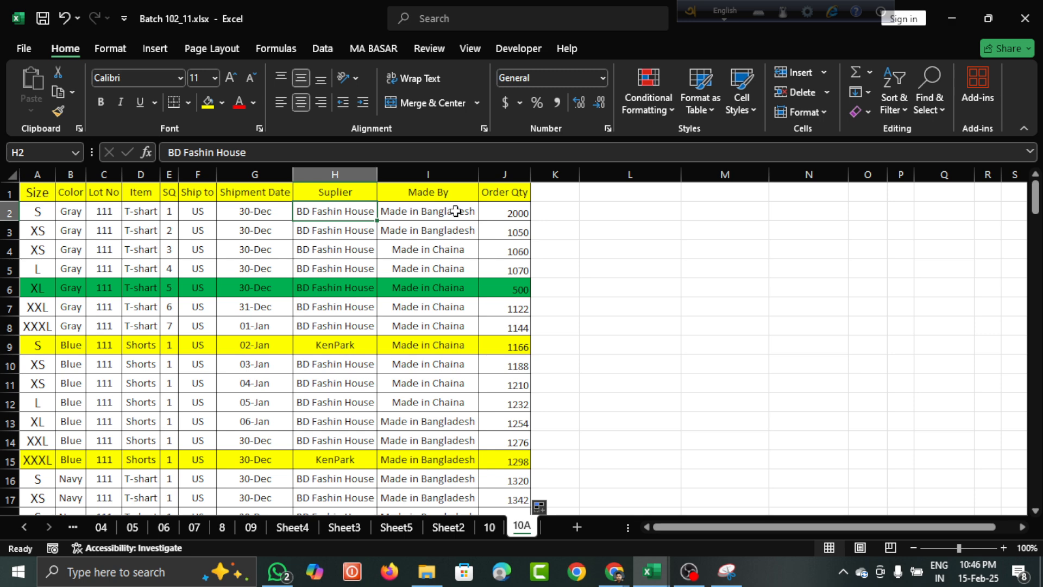
pyautogui.click(496, 191)
pyautogui.click(709, 229)
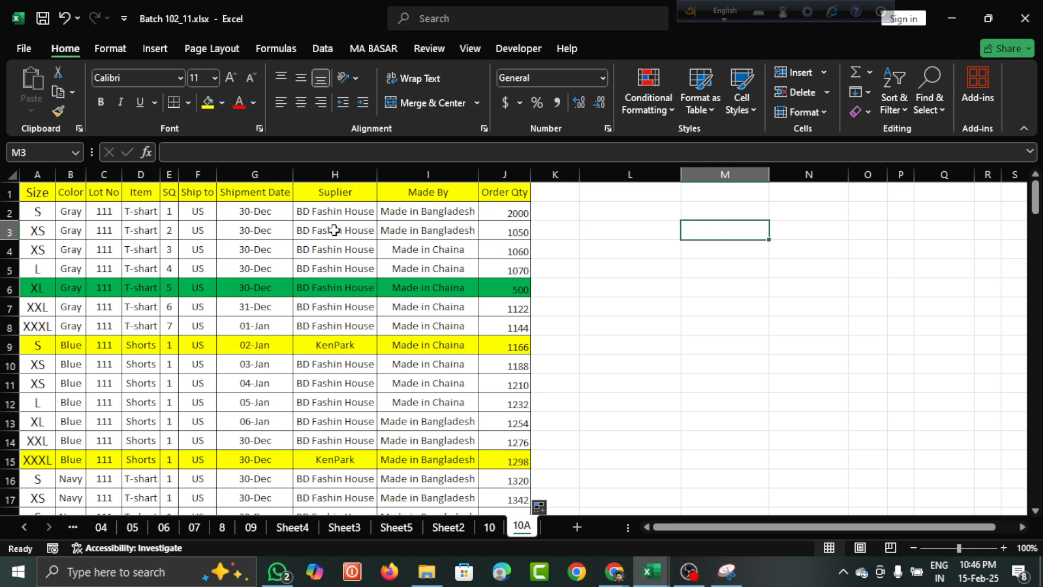
pyautogui.click(93, 219)
pyautogui.scroll(-20, 92, 219)
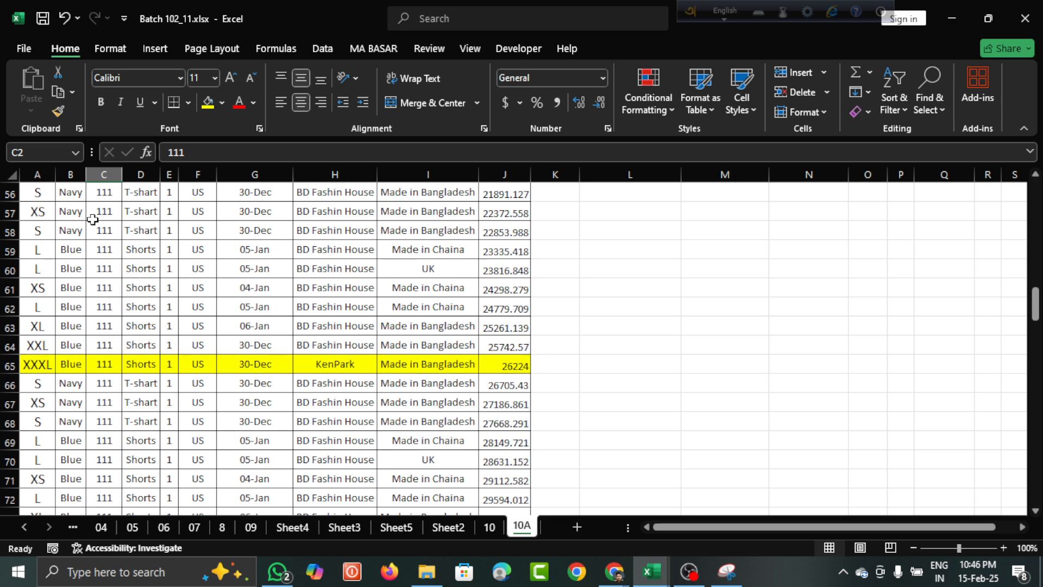
pyautogui.scroll(20, 92, 218)
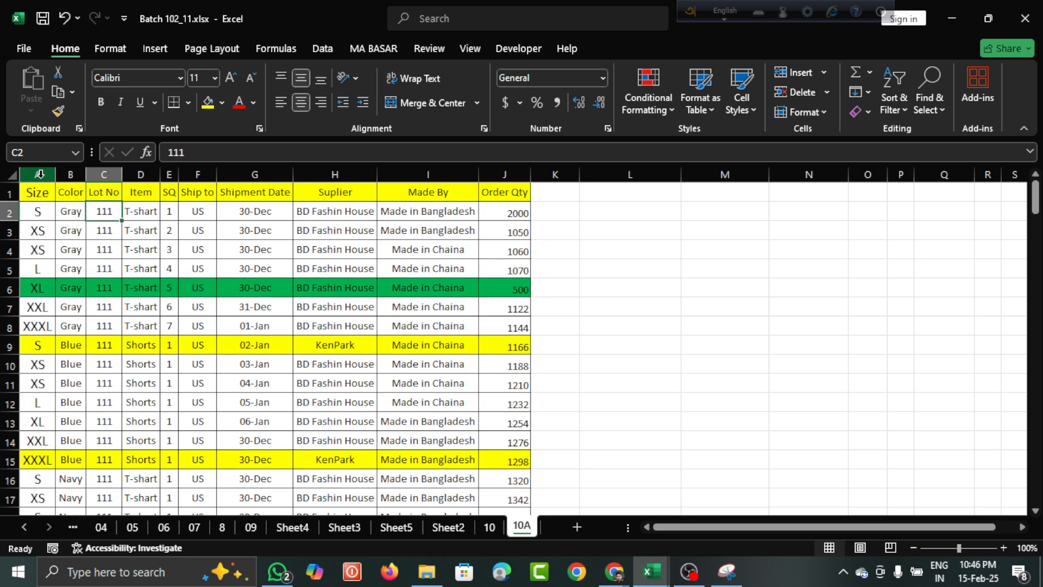
pyautogui.moveTo(30, 171); pyautogui.dragTo(486, 189)
pyautogui.click(42, 195)
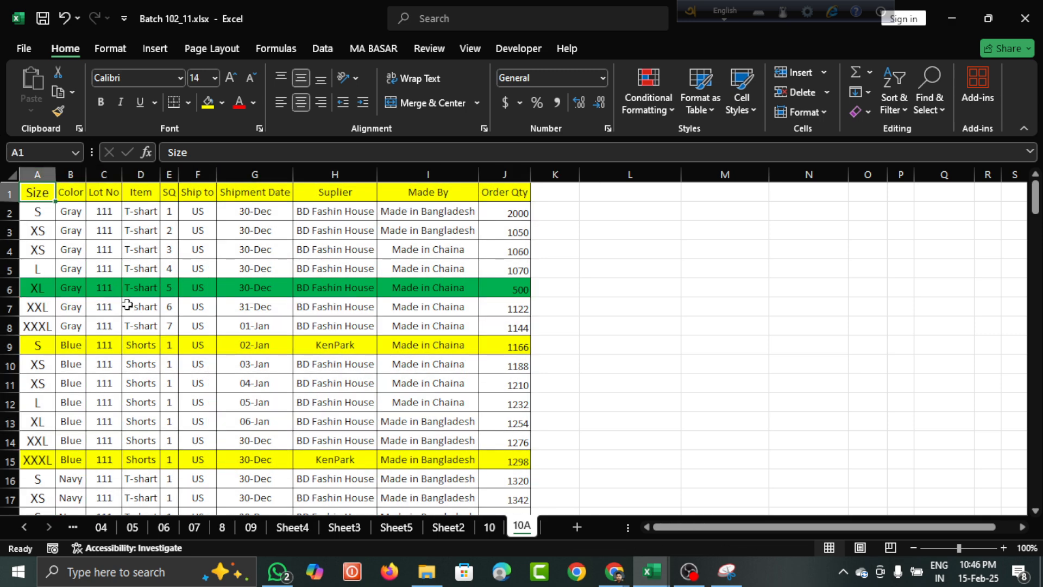
pyautogui.click(100, 223)
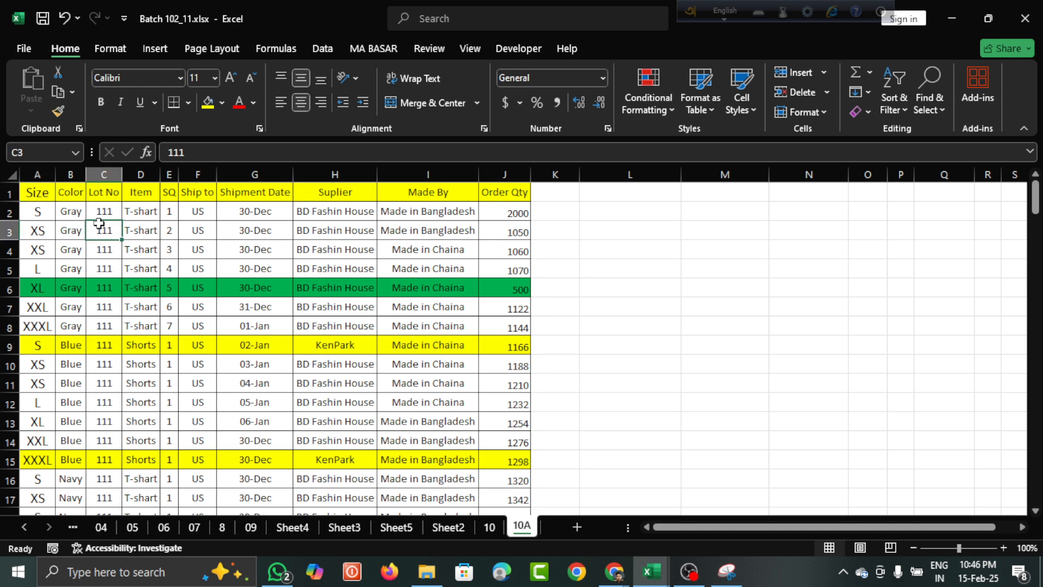
# Step: Insert a PivotTable from the whole order data range A1:J162, placed on the existing worksheet at cell L2 of sheet 10A
pyautogui.click(195, 329)
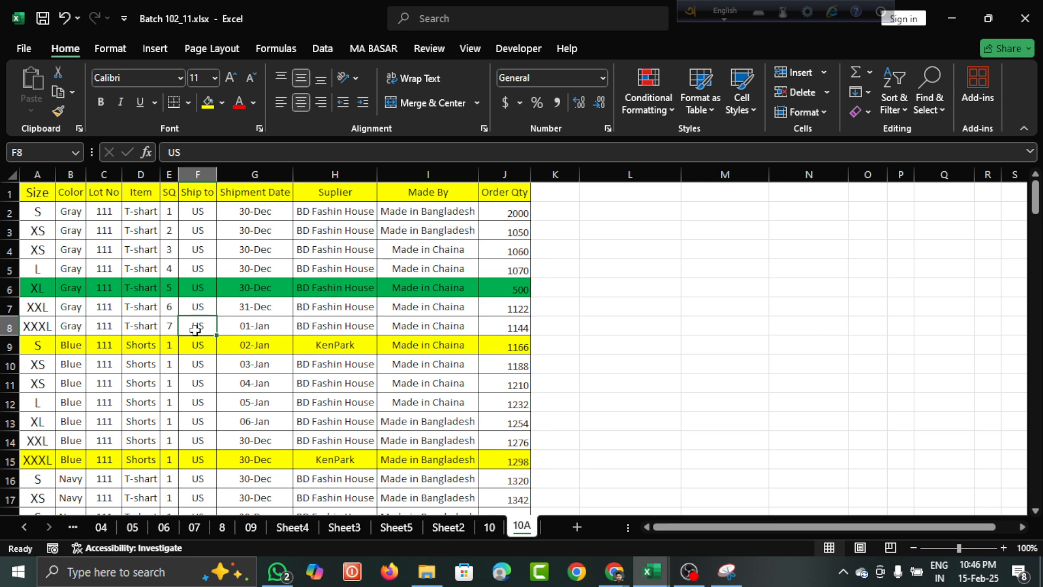
pyautogui.hotkey('ctrl', 'a')
pyautogui.scroll(-20, 381, 386)
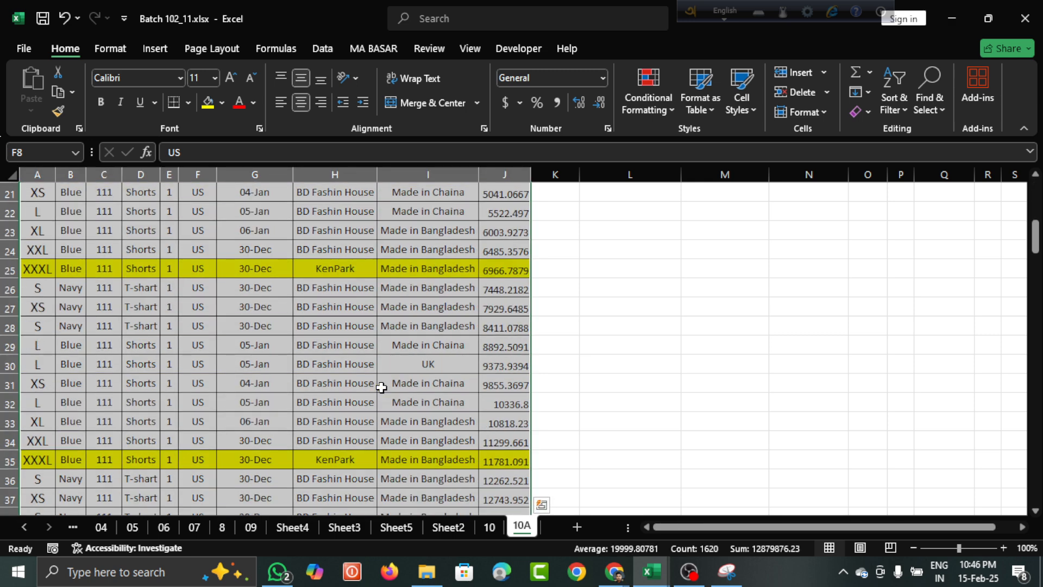
pyautogui.scroll(-20, 381, 385)
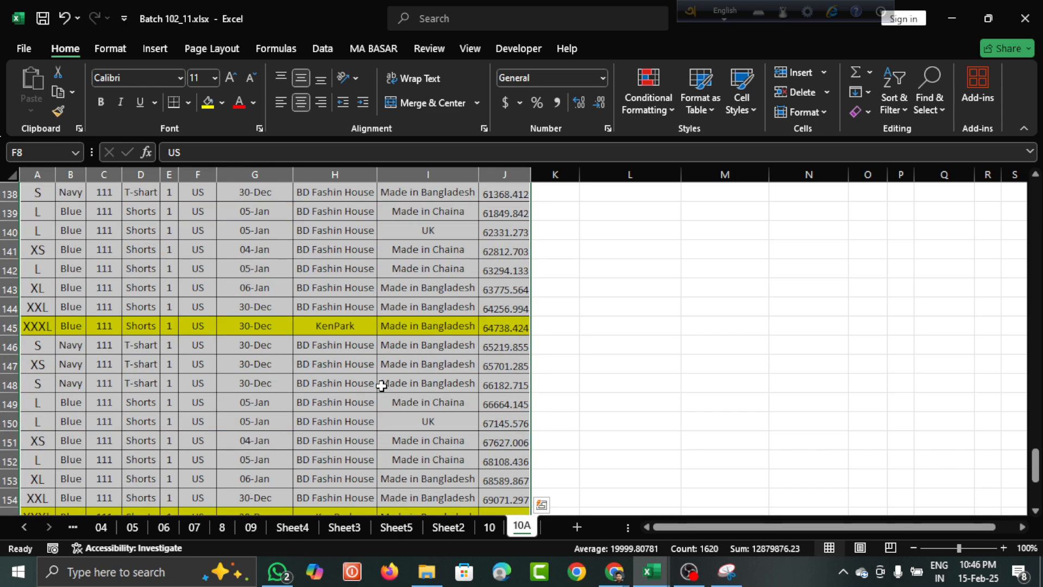
pyautogui.scroll(20, 381, 386)
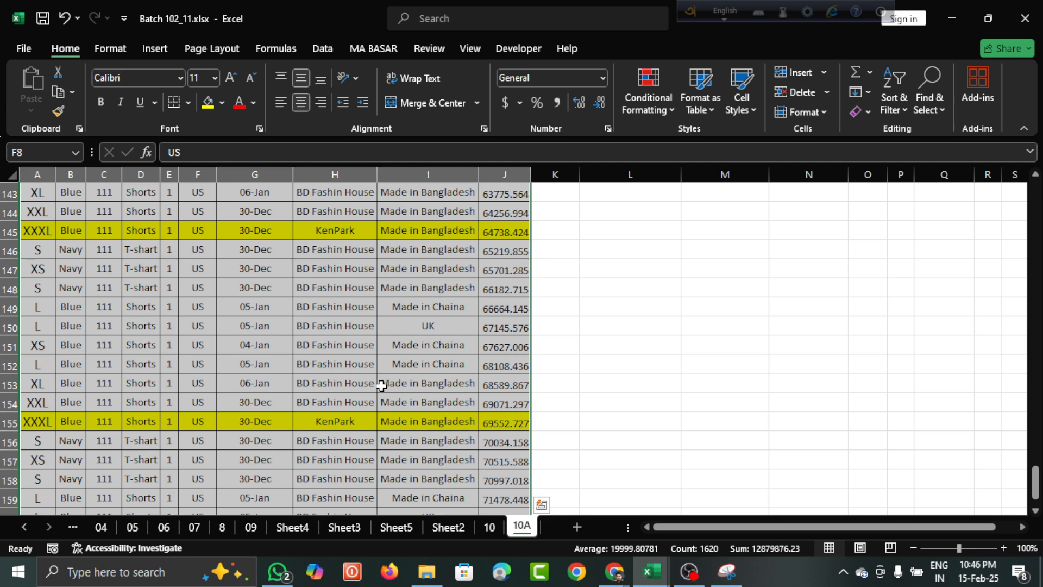
pyautogui.scroll(3, 381, 386)
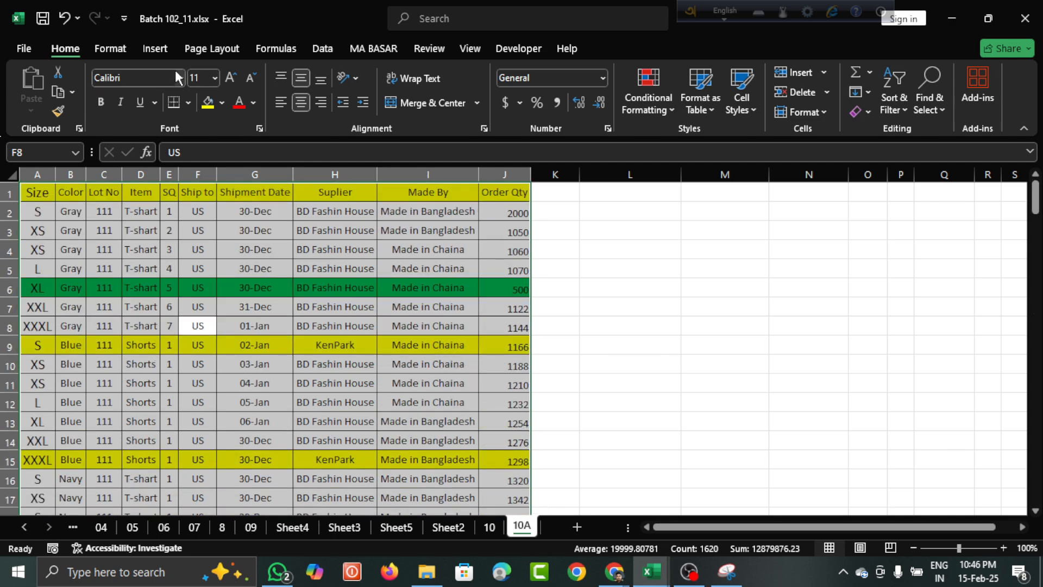
pyautogui.click(156, 49)
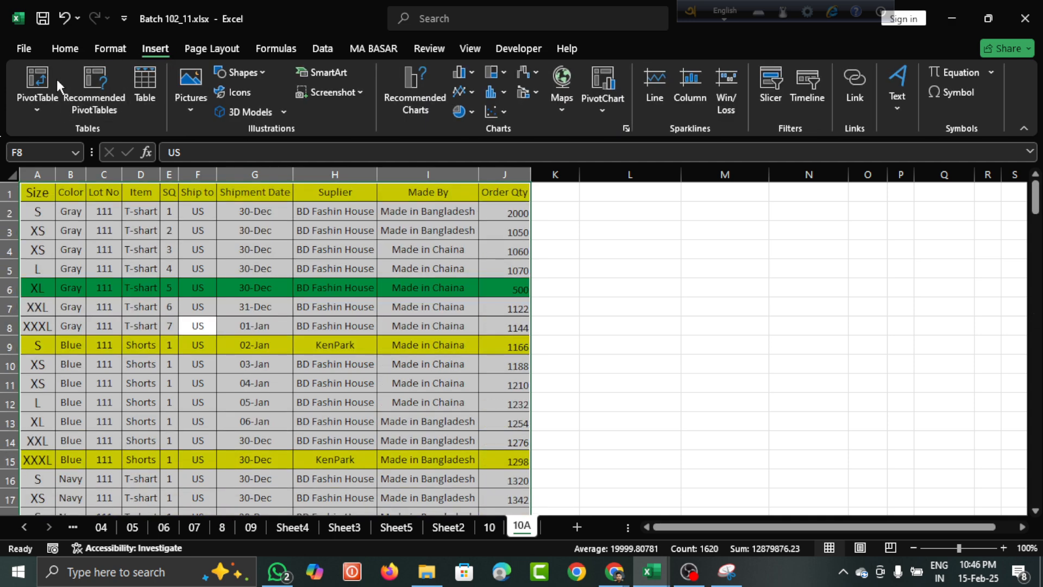
pyautogui.click(39, 82)
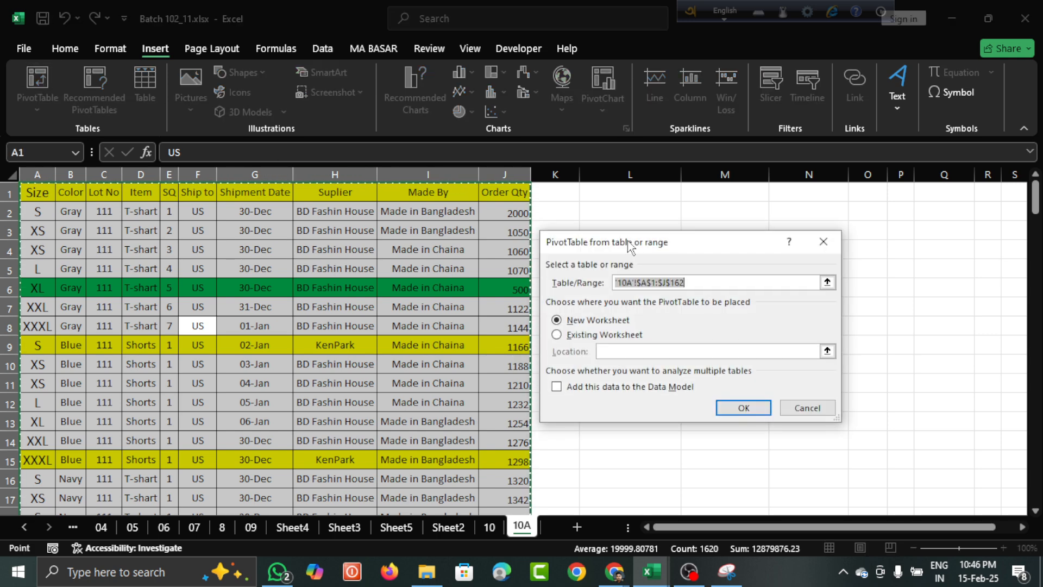
pyautogui.moveTo(630, 246); pyautogui.dragTo(785, 228)
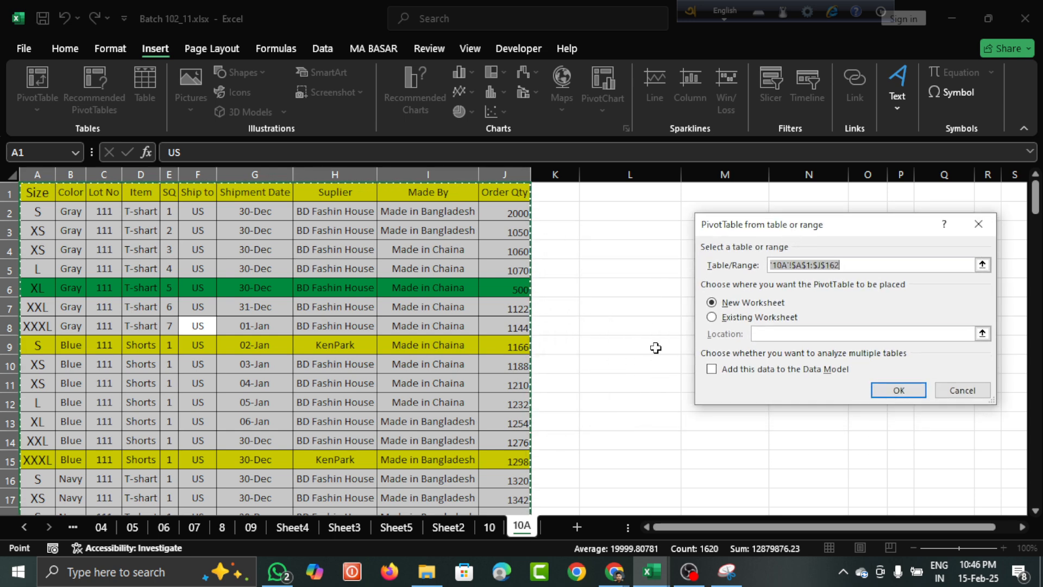
pyautogui.click(712, 319)
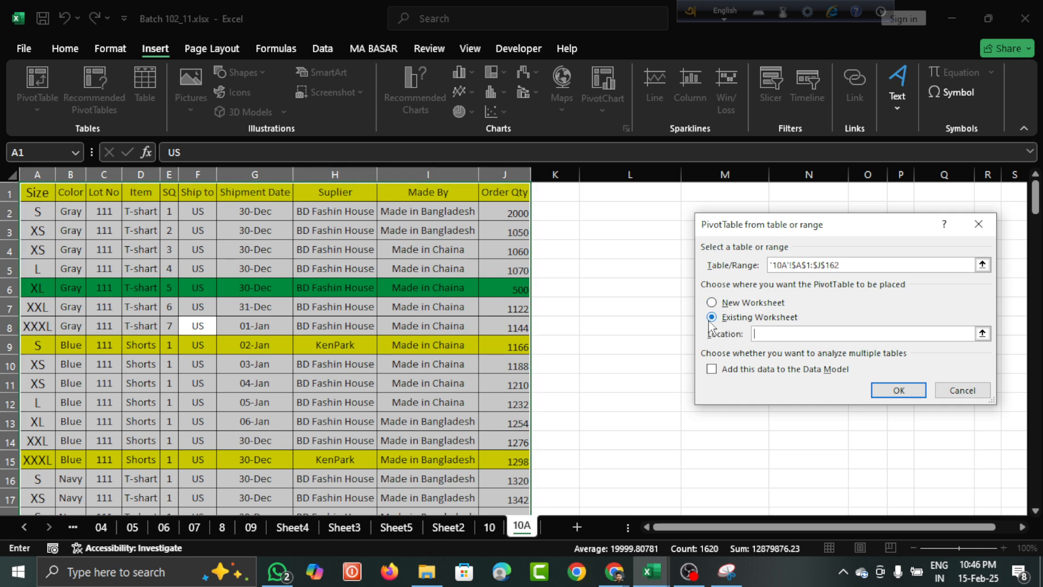
pyautogui.click(635, 213)
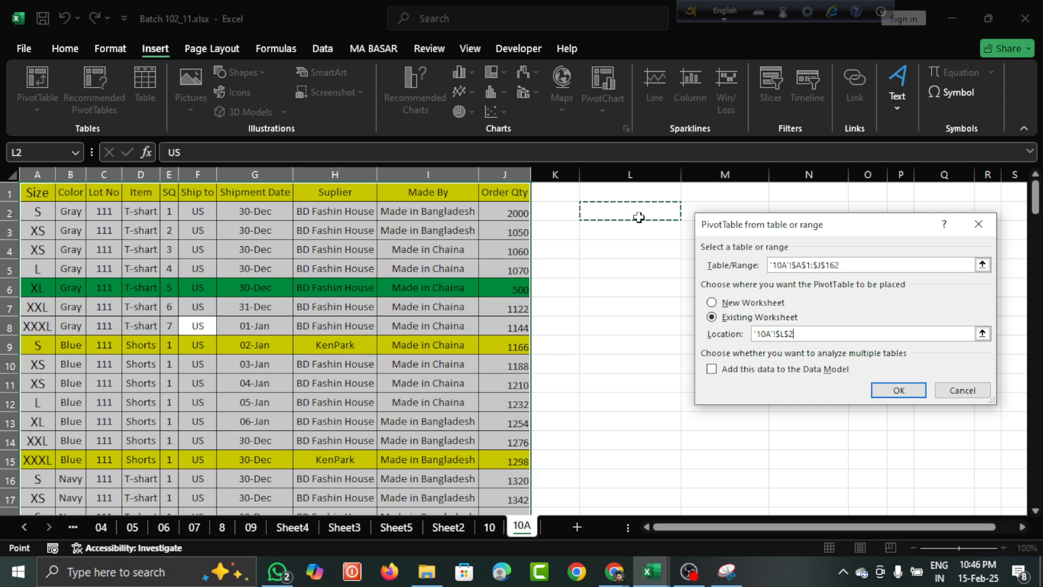
pyautogui.click(891, 392)
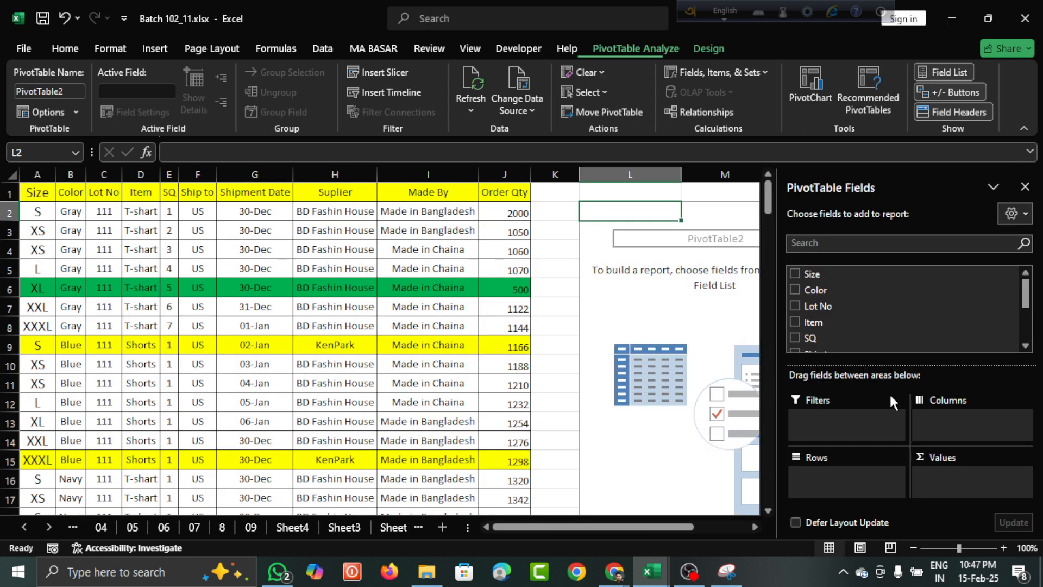
# Step: Add the Suplier field to the PivotTable's rows and the Order Qty field to its values
pyautogui.hscroll(2, 683, 346)
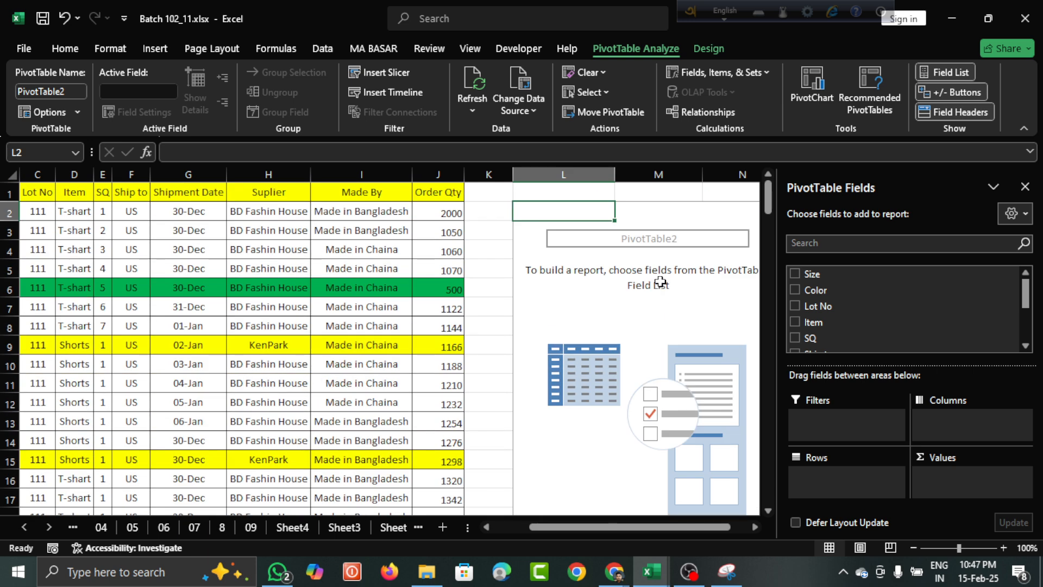
pyautogui.hscroll(-2, 280, 319)
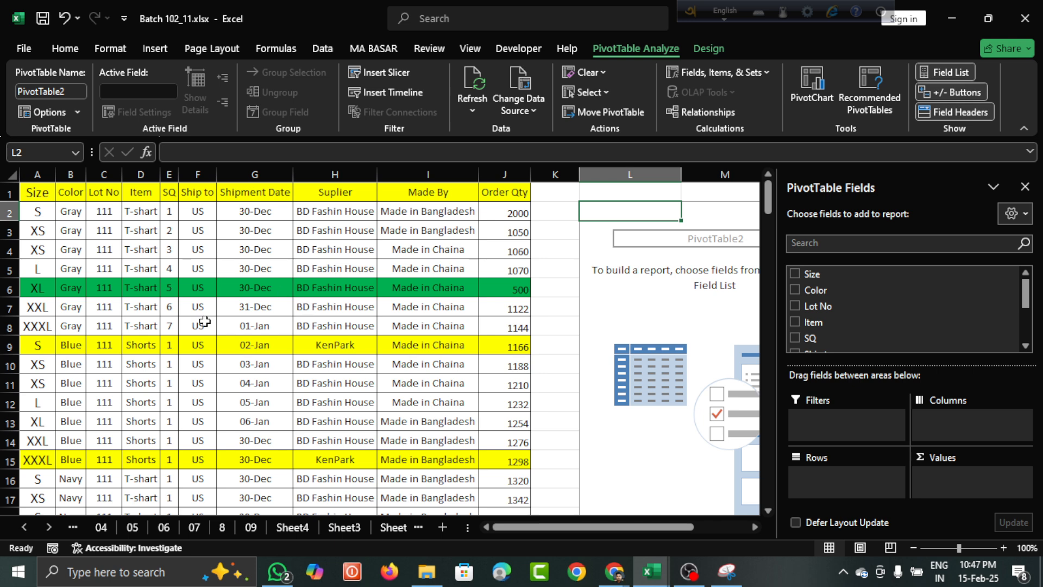
pyautogui.hscroll(2, 402, 281)
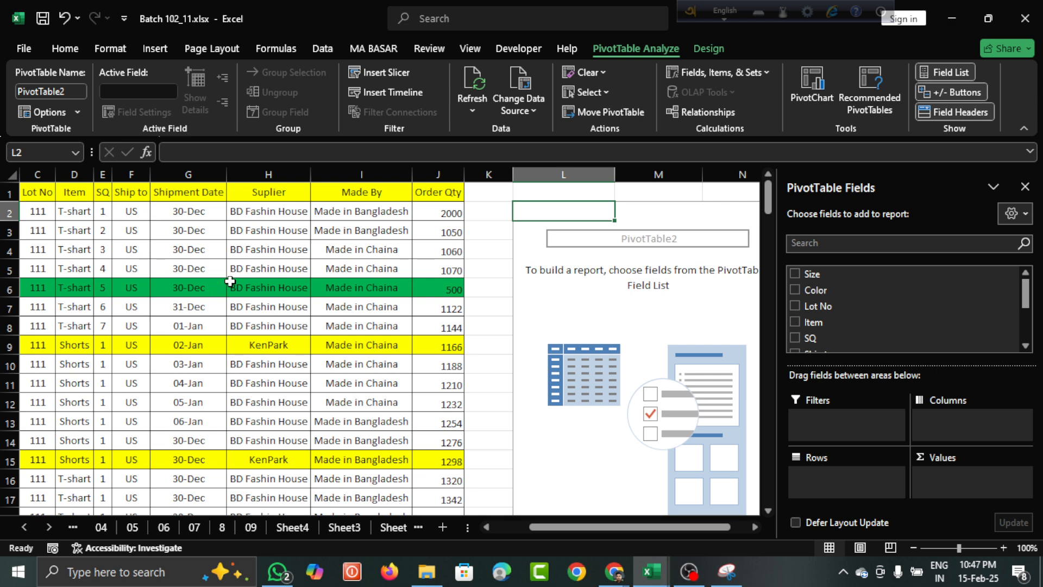
pyautogui.scroll(-2, 848, 320)
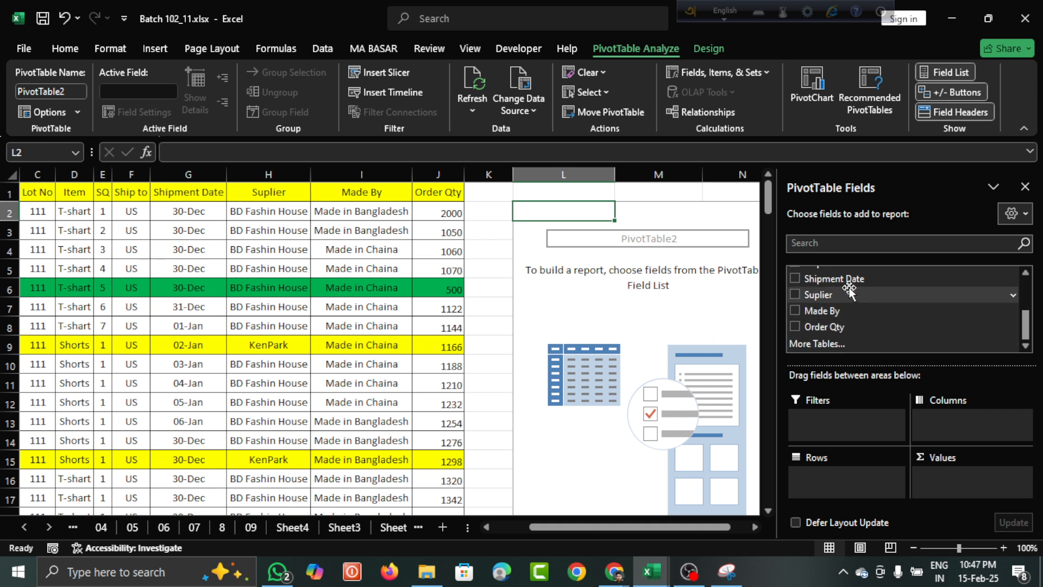
pyautogui.moveTo(826, 295); pyautogui.dragTo(825, 476)
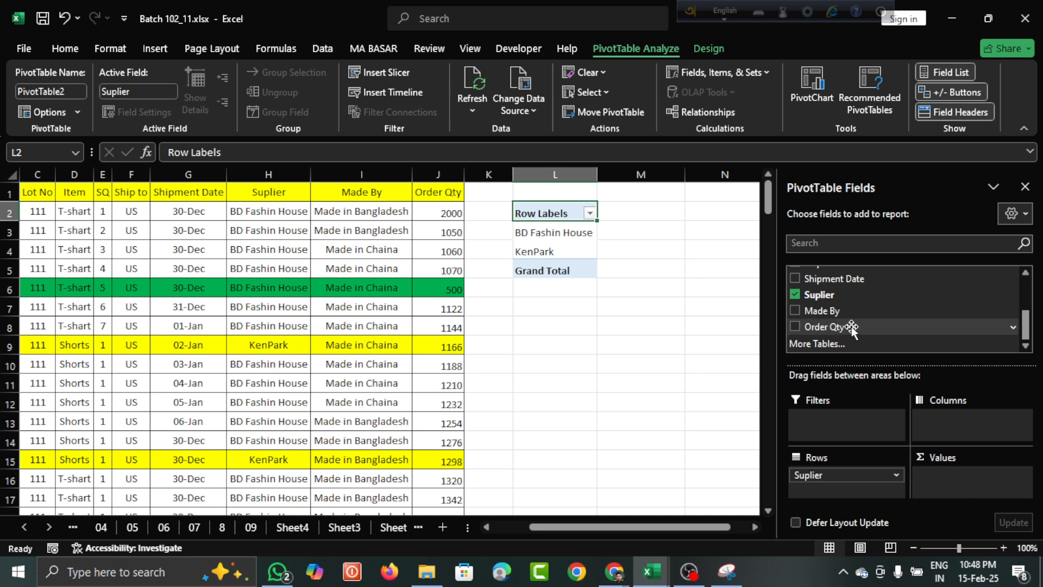
pyautogui.moveTo(826, 326); pyautogui.dragTo(973, 488)
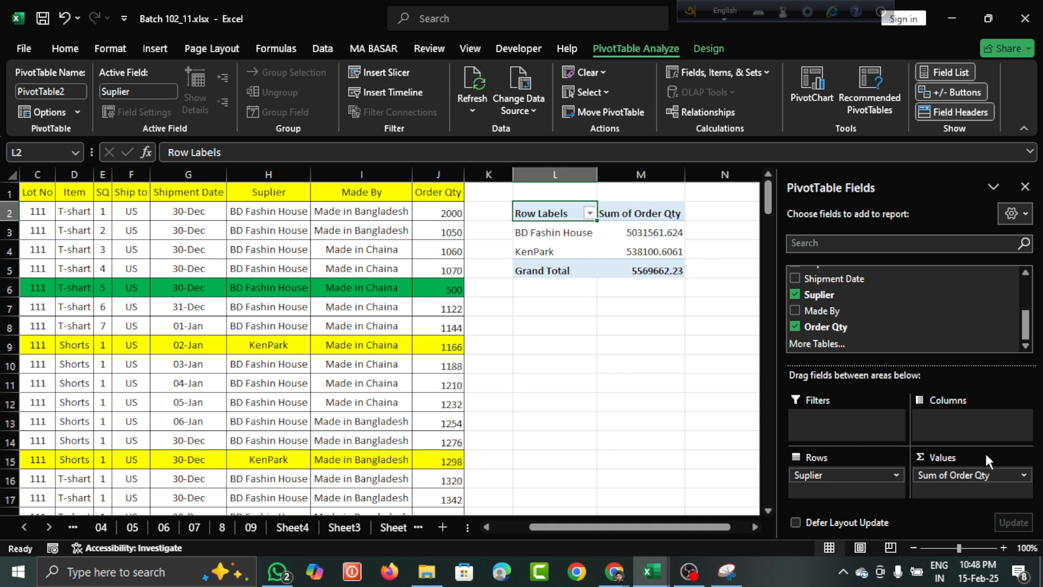
# Step: Change the summary of the Order Qty value field to Count and check the count for each supplier
pyautogui.click(1023, 476)
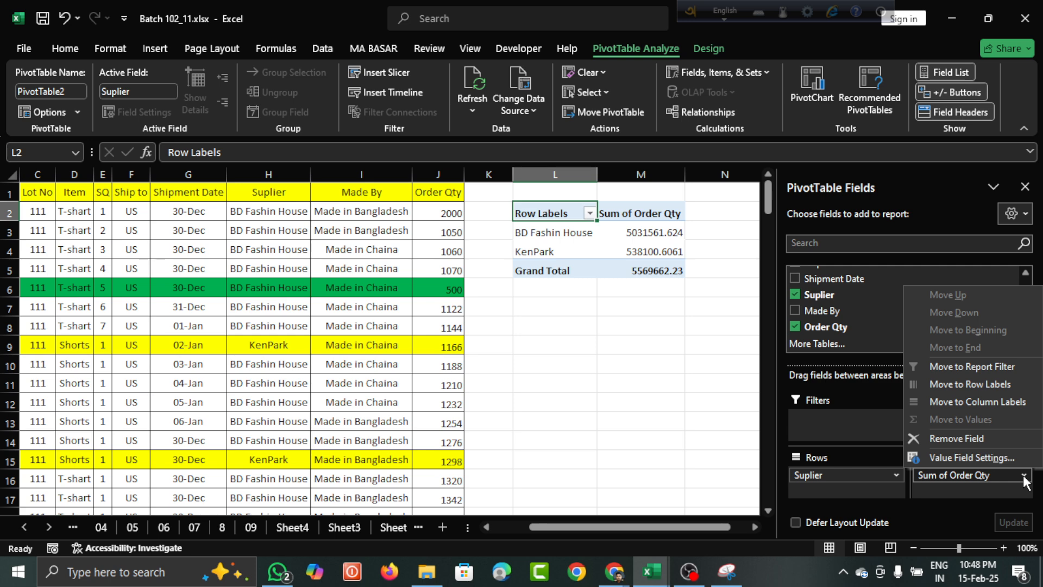
pyautogui.click(983, 459)
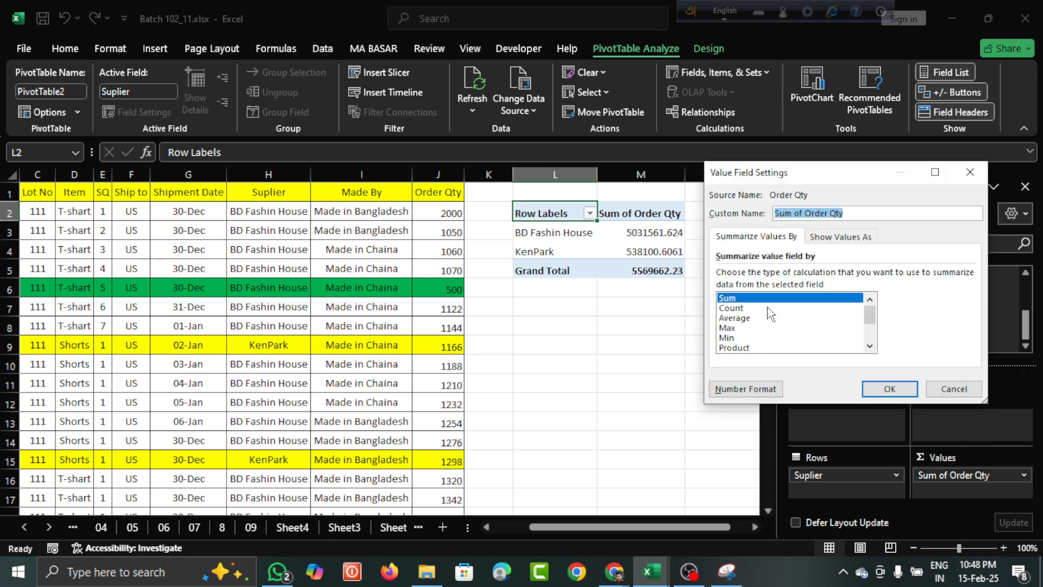
pyautogui.click(740, 310)
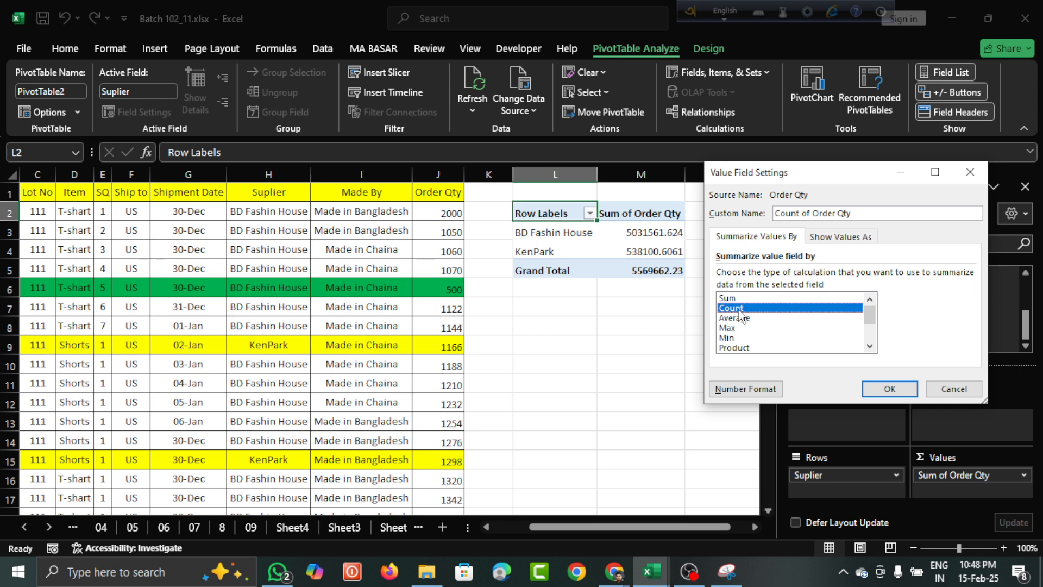
pyautogui.click(885, 390)
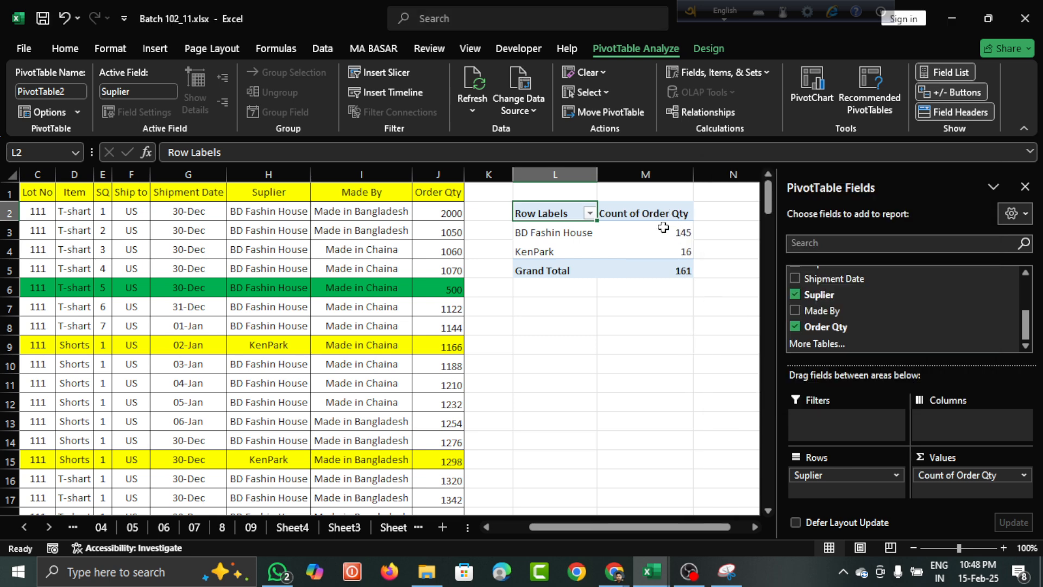
pyautogui.moveTo(682, 251)
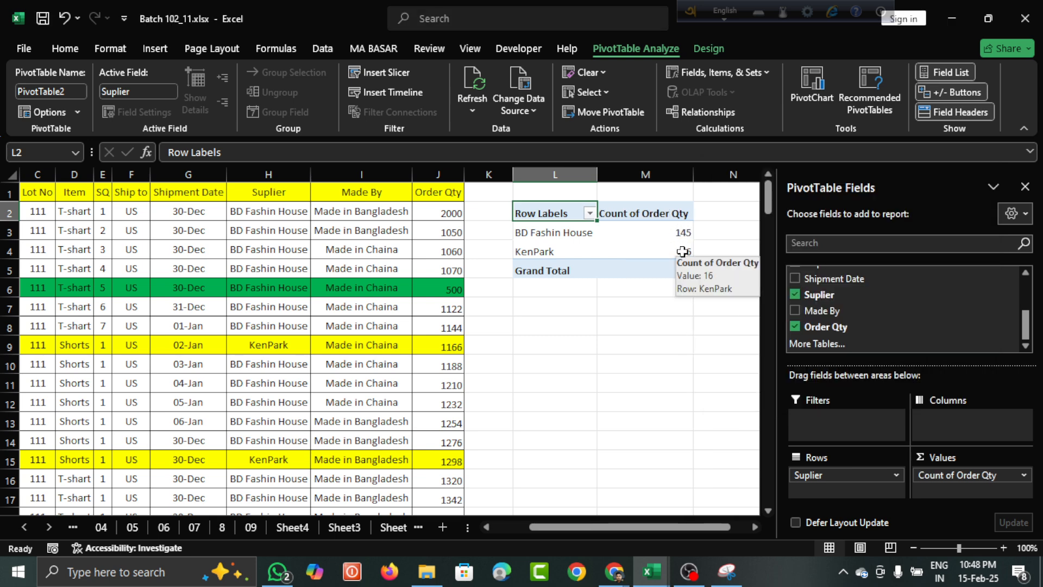
pyautogui.moveTo(682, 233)
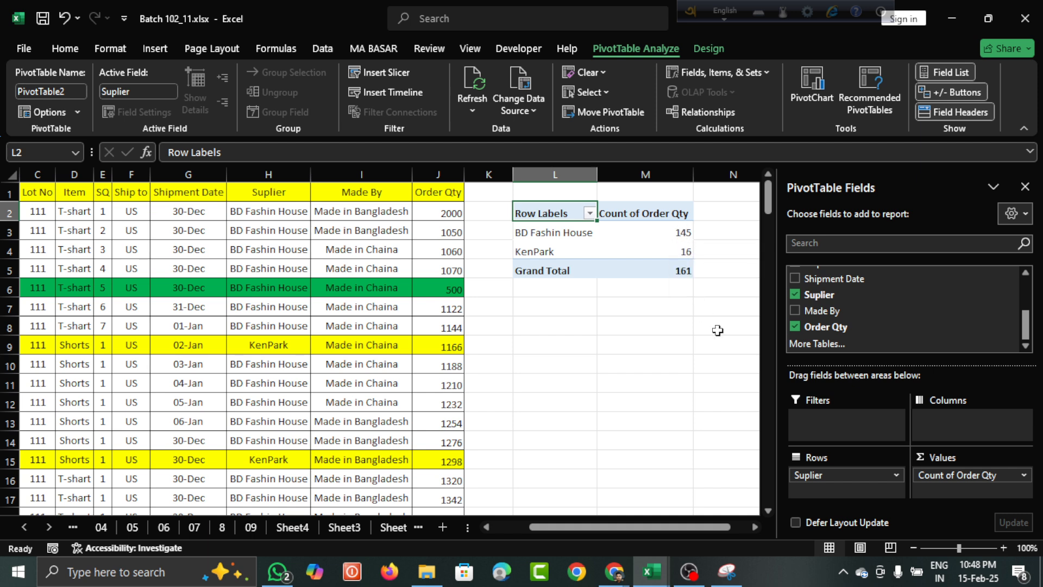
# Step: Change the summary calculation of the Order Qty value field to Sum
pyautogui.click(1023, 477)
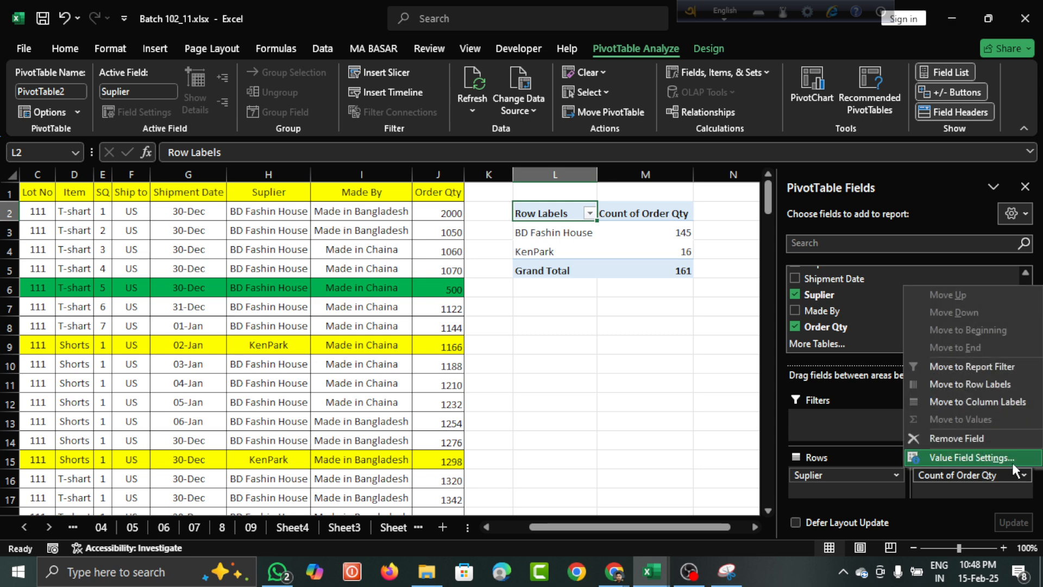
pyautogui.click(966, 459)
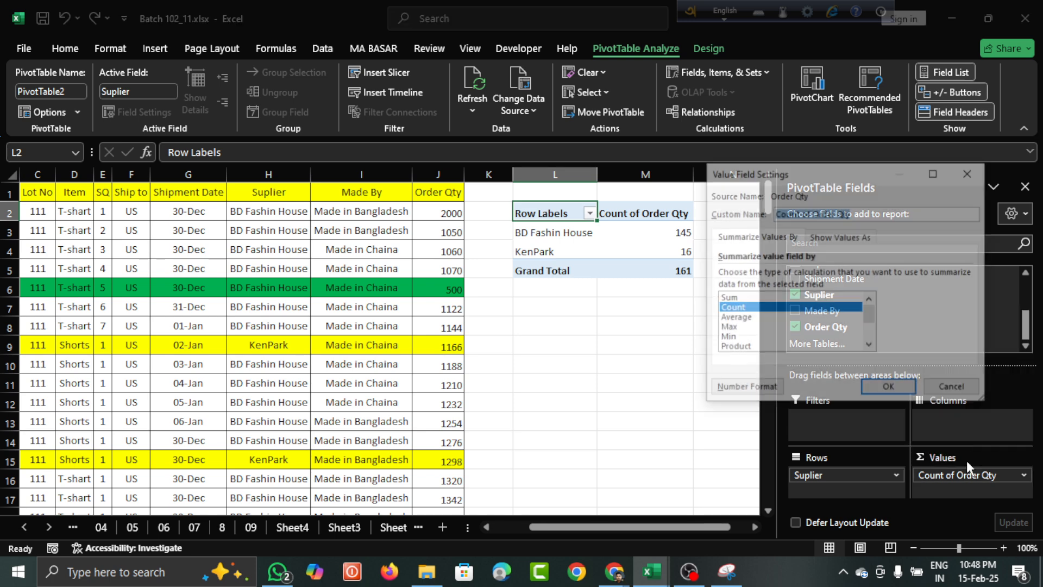
pyautogui.click(739, 300)
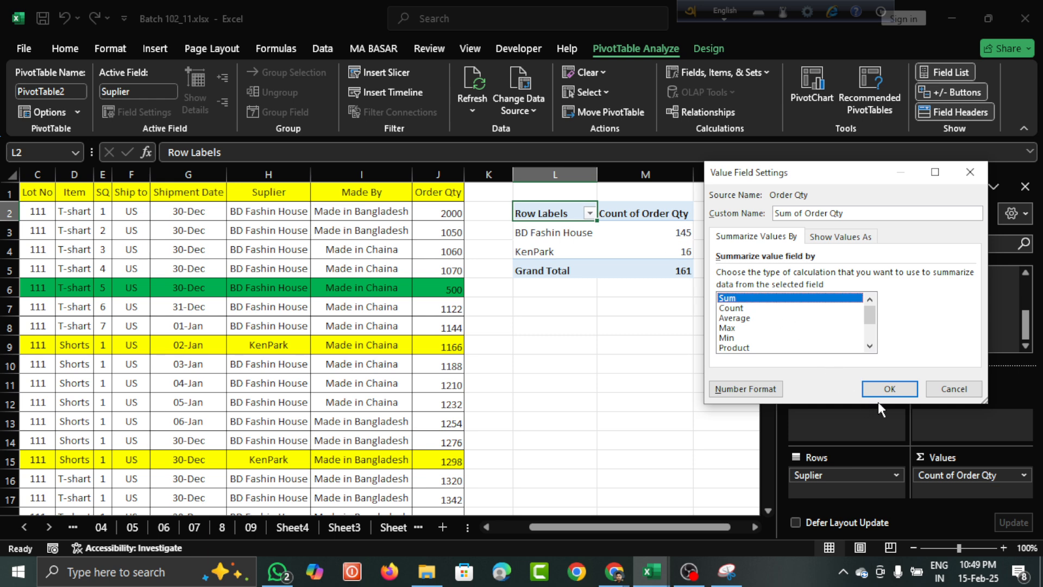
pyautogui.click(890, 389)
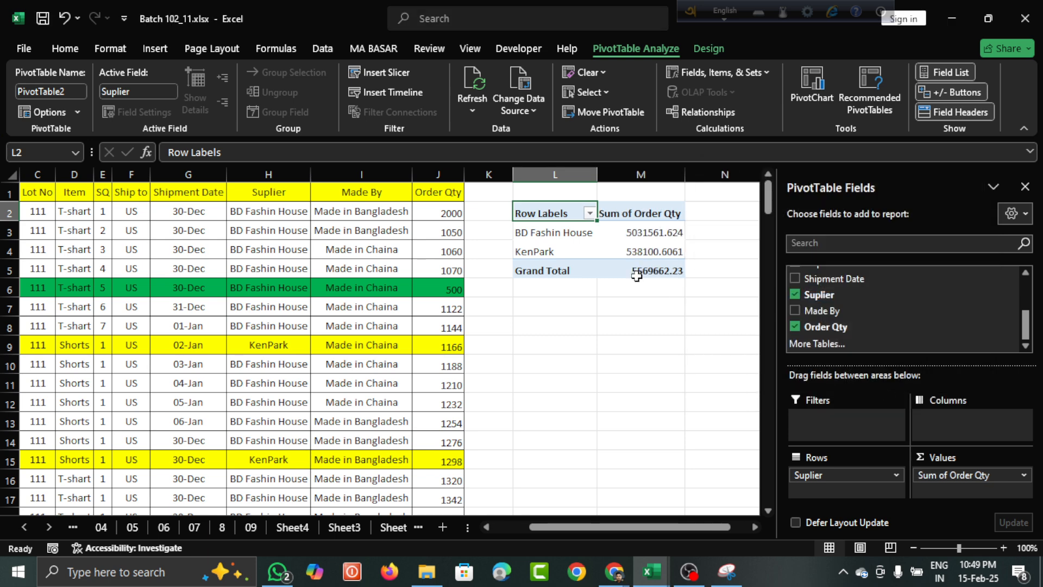
# Step: Format the Sum of Order Qty values in M3:M5 with no decimal places
pyautogui.click(648, 232)
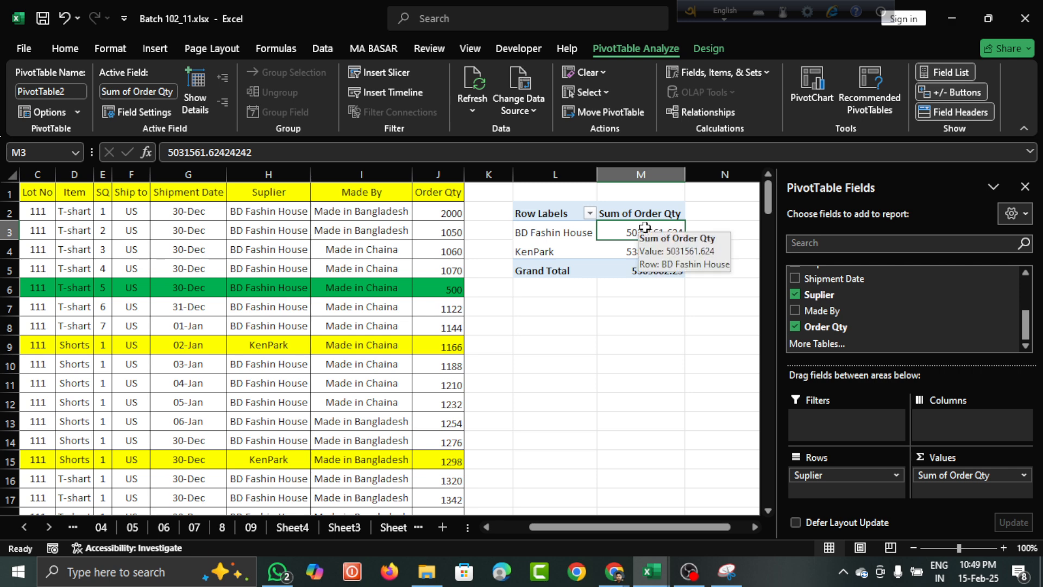
pyautogui.moveTo(643, 239); pyautogui.dragTo(641, 263)
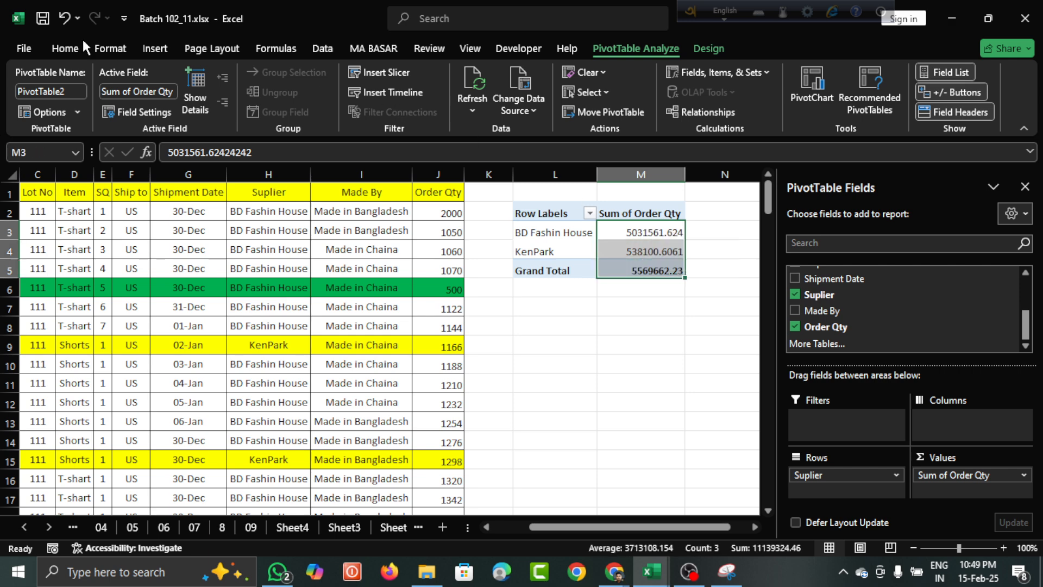
pyautogui.click(65, 49)
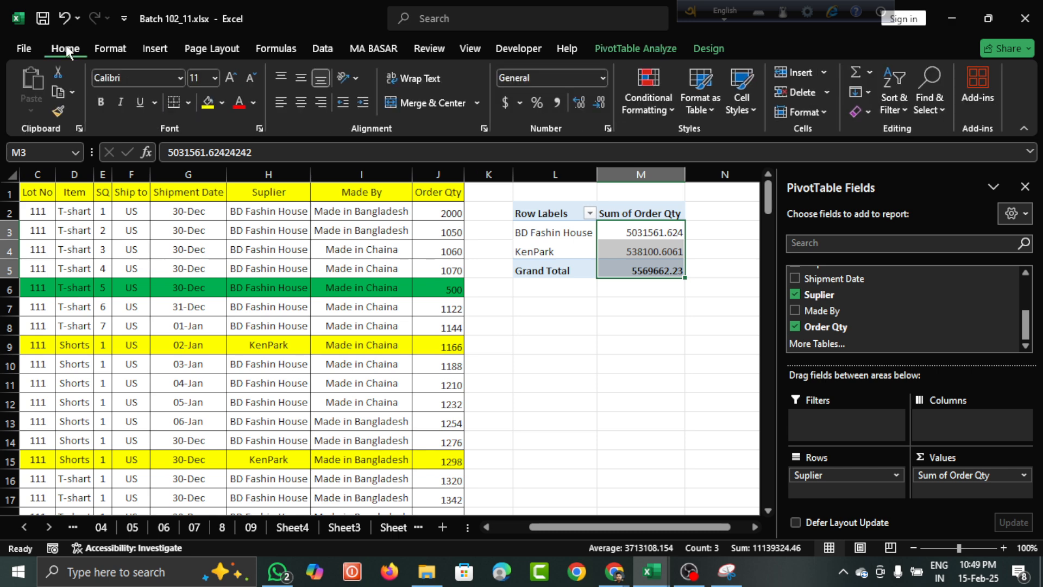
pyautogui.click(600, 102)
pyautogui.click(600, 102)
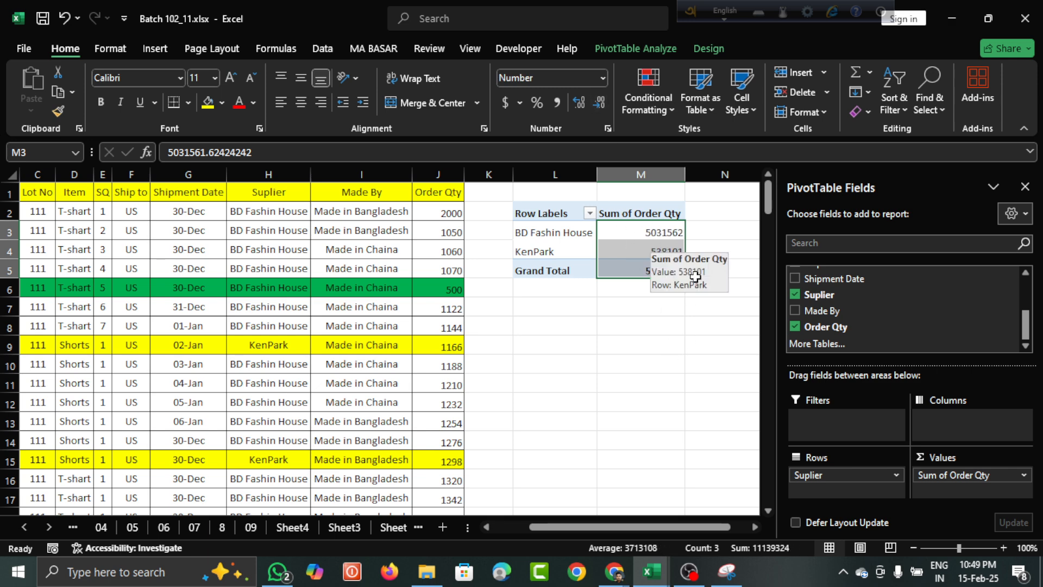
pyautogui.click(551, 234)
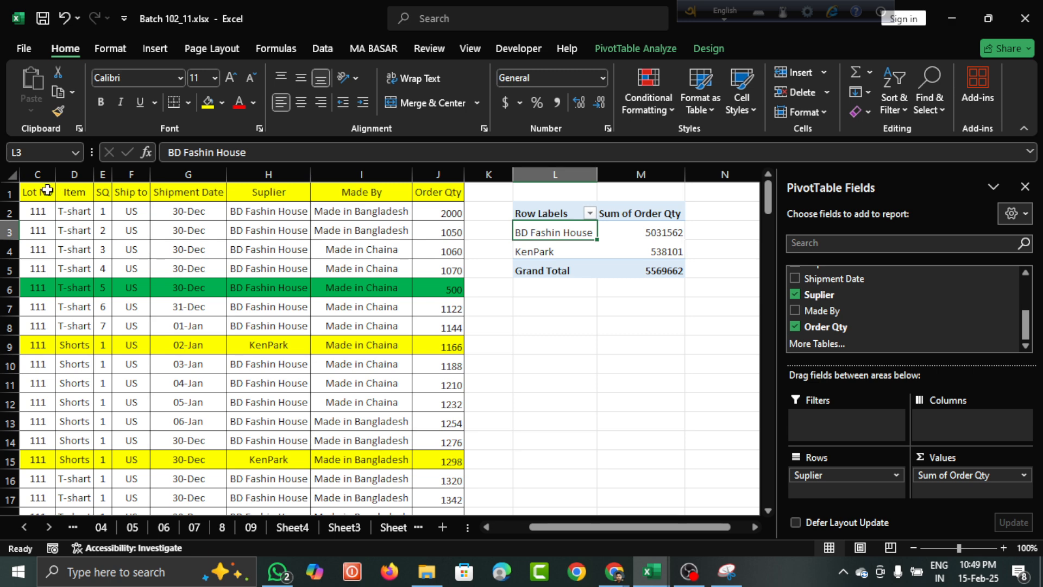
# Step: Add the Color field to the PivotTable's rows beneath Suplier
pyautogui.hscroll(-2, 49, 191)
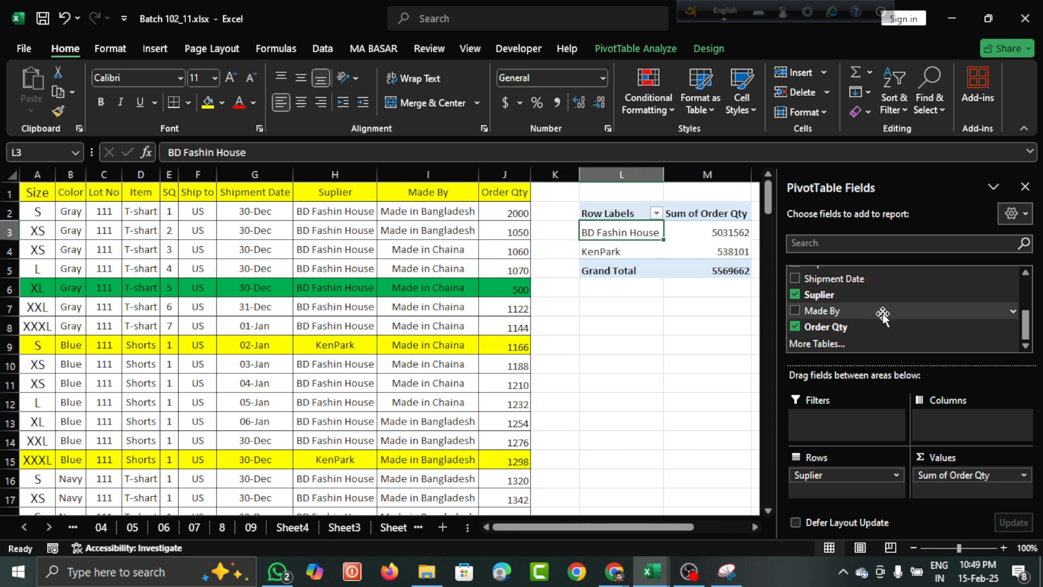
pyautogui.scroll(5, 886, 325)
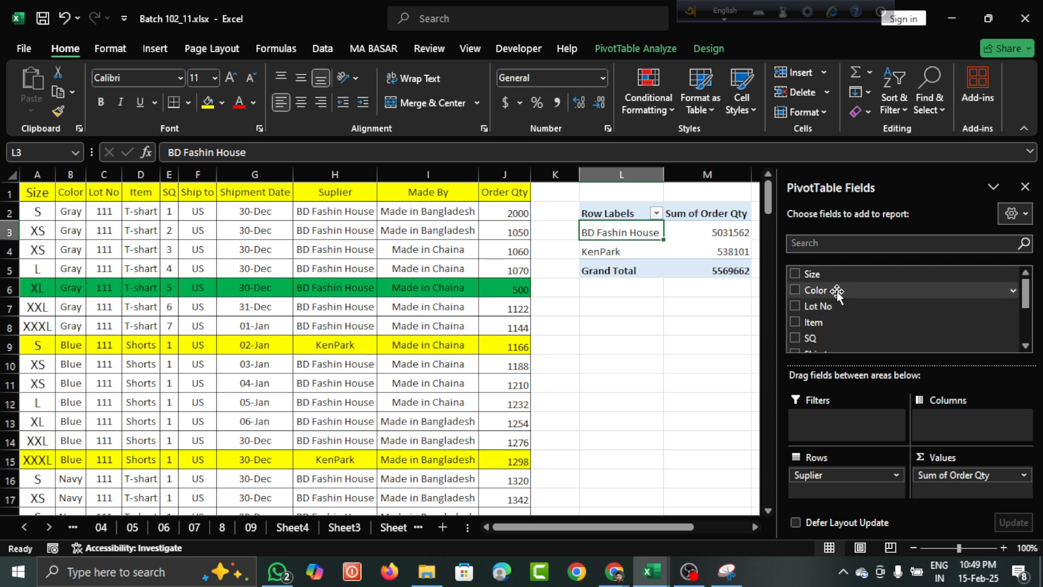
pyautogui.moveTo(836, 293); pyautogui.dragTo(835, 492)
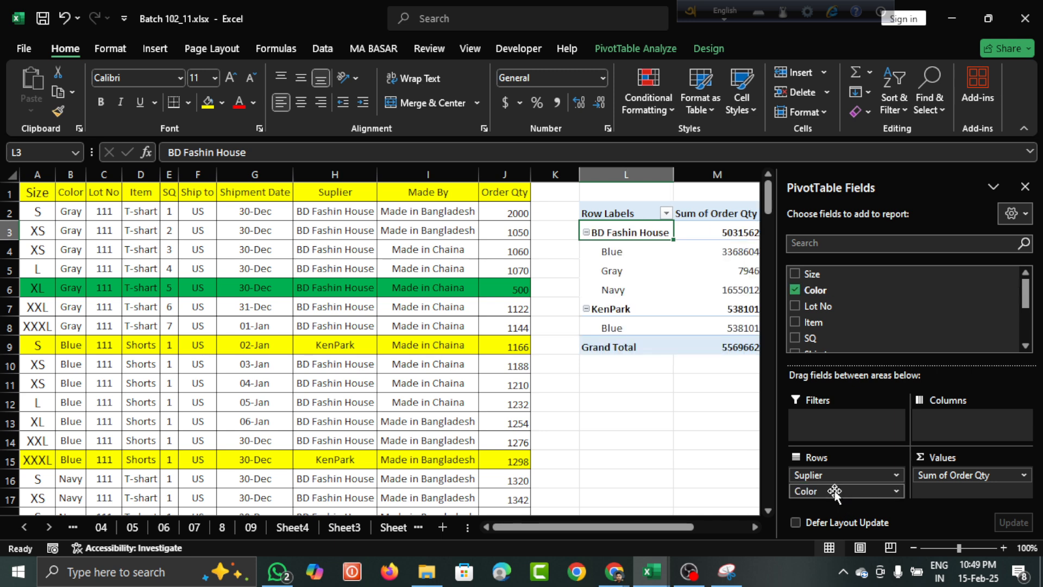
# Step: Compare BD Fashin House's order quantities per color with that supplier's subtotal in the PivotTable
pyautogui.hscroll(3, 676, 261)
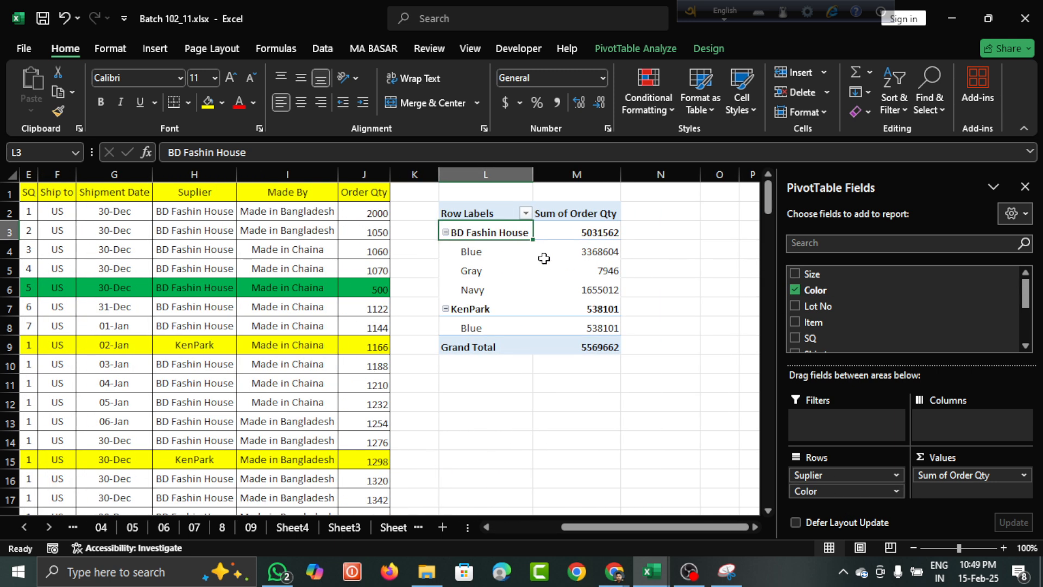
pyautogui.click(468, 252)
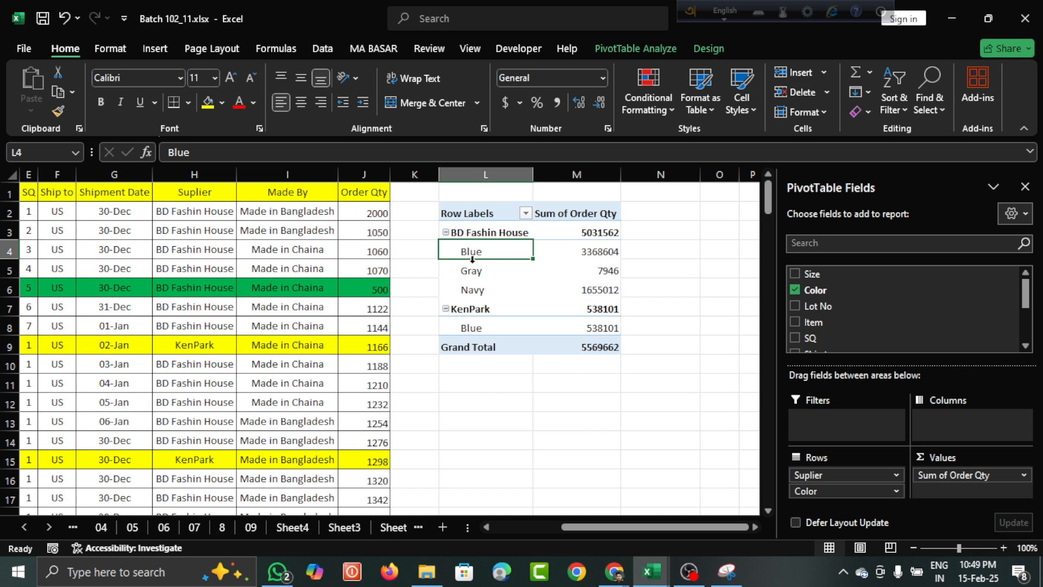
pyautogui.moveTo(473, 253); pyautogui.dragTo(580, 284)
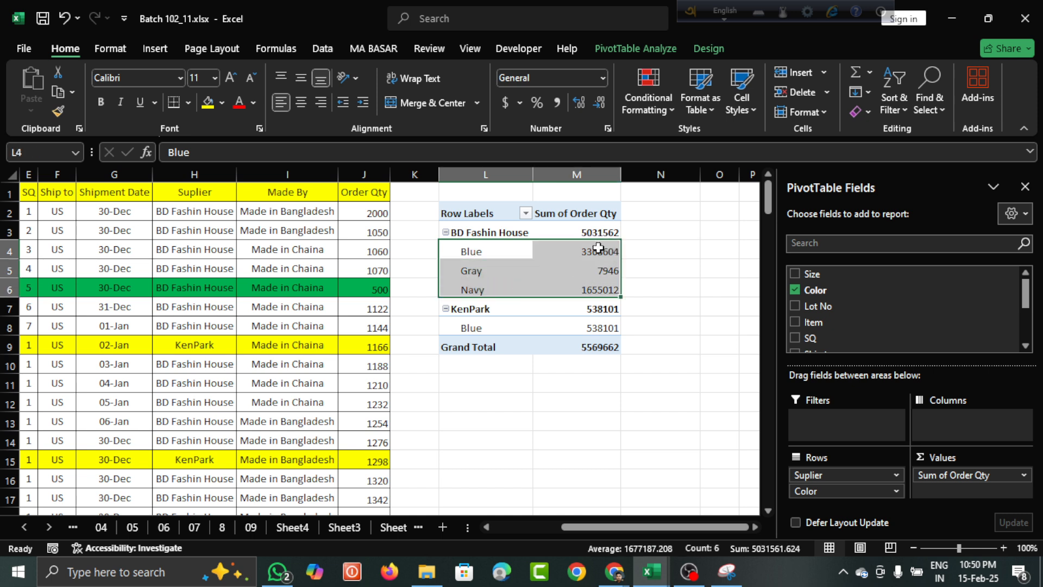
pyautogui.click(597, 249)
pyautogui.click(596, 232)
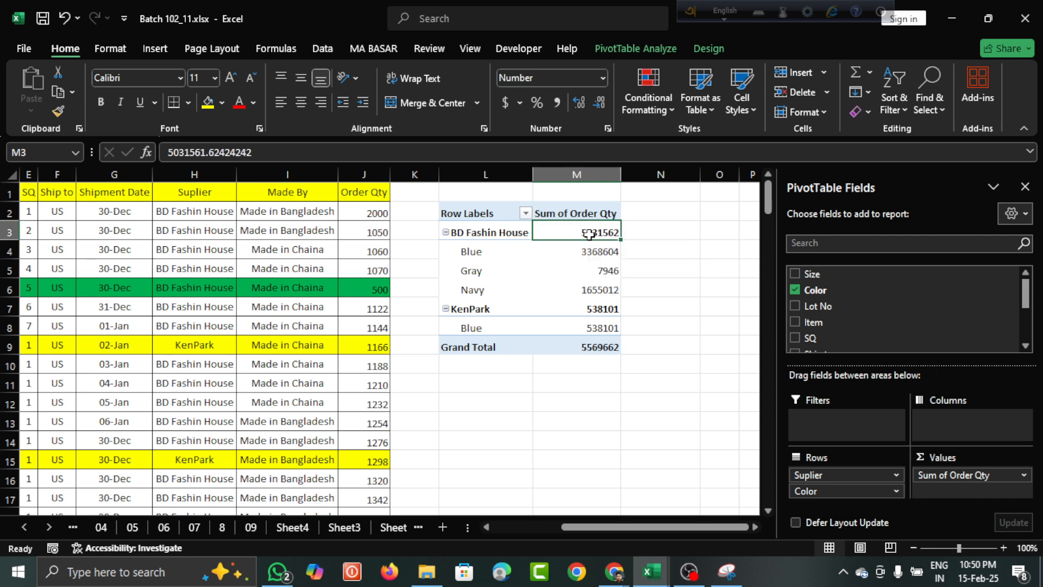
pyautogui.moveTo(589, 249); pyautogui.dragTo(590, 291)
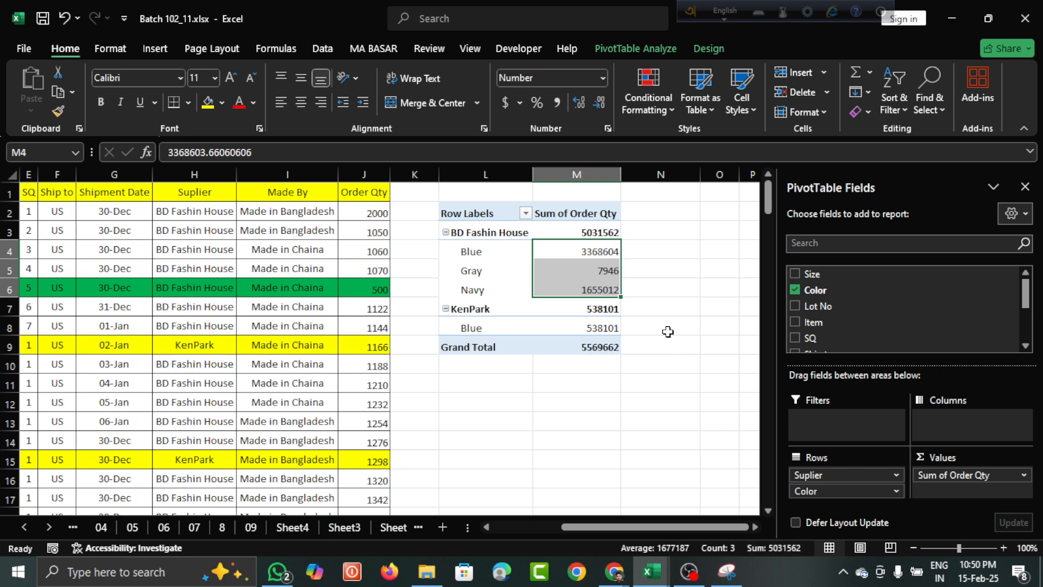
pyautogui.click(592, 230)
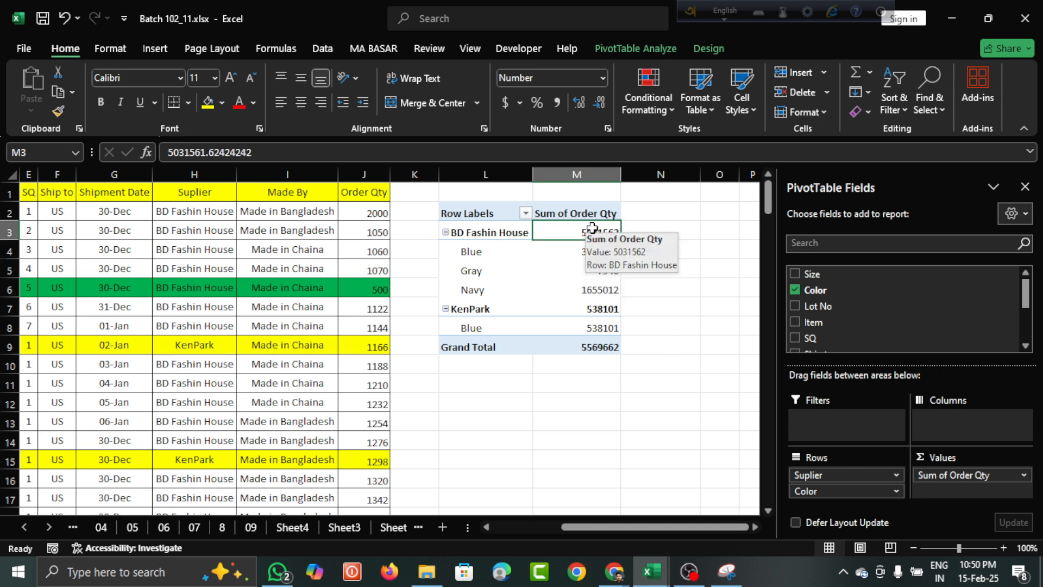
# Step: Collapse the BD Fashin House and KenPark groups in the PivotTable and expand both again
pyautogui.click(445, 233)
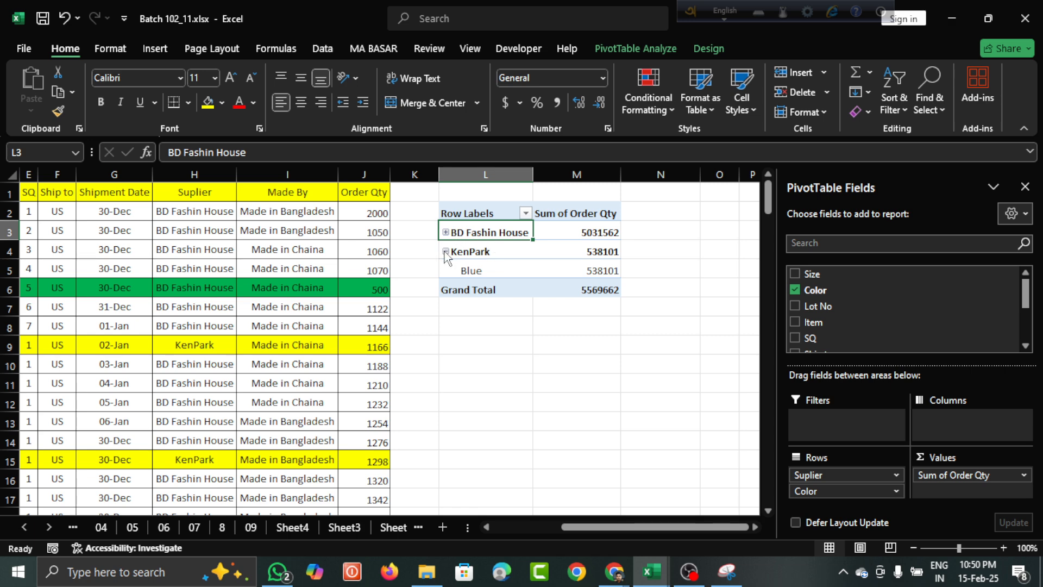
pyautogui.click(445, 252)
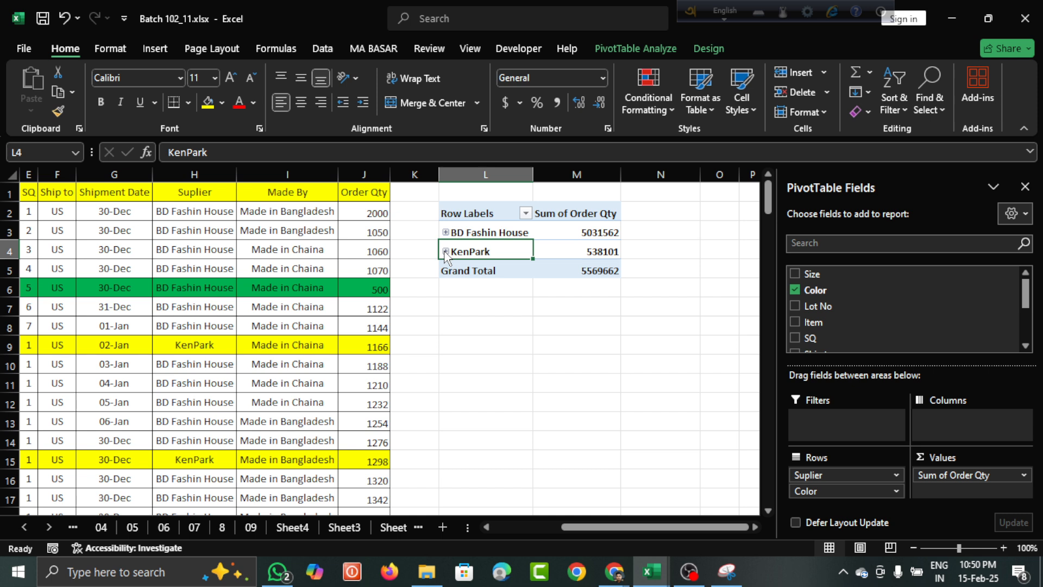
pyautogui.click(445, 251)
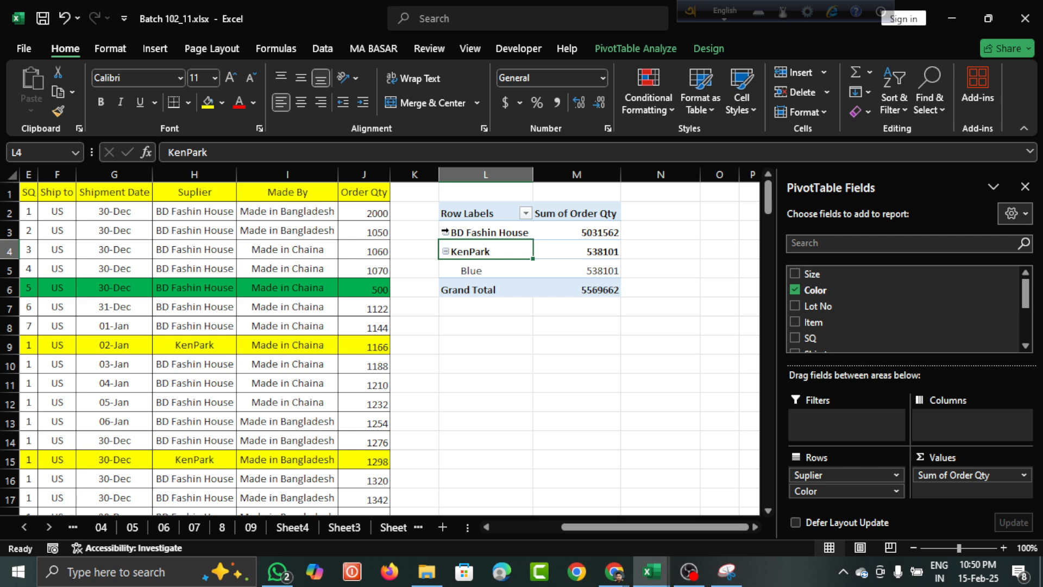
pyautogui.click(445, 232)
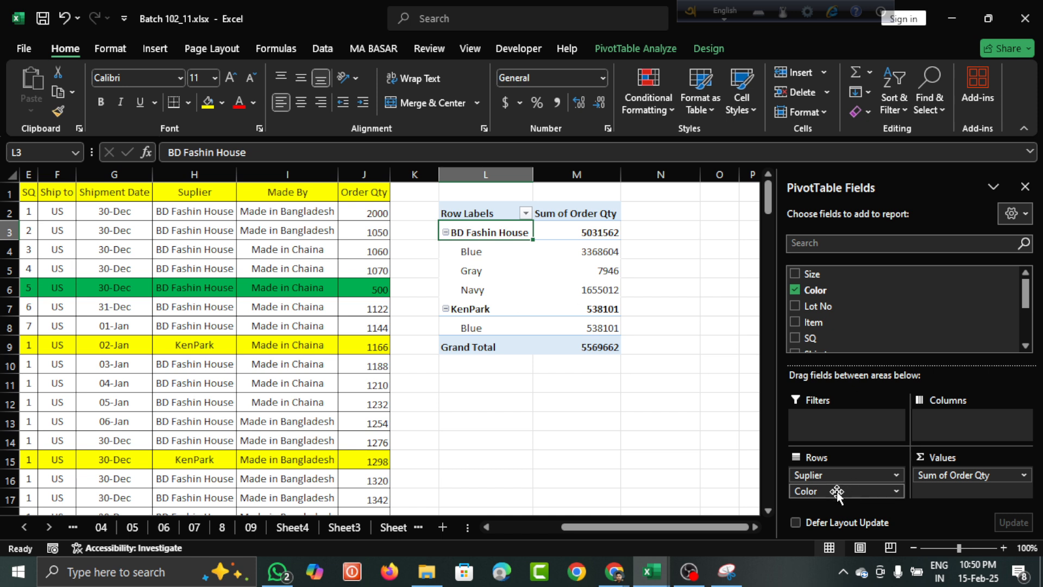
# Step: Replace the Color field with the Size field beneath Suplier in the PivotTable's rows and check the quantities per size
pyautogui.moveTo(837, 490); pyautogui.dragTo(856, 313)
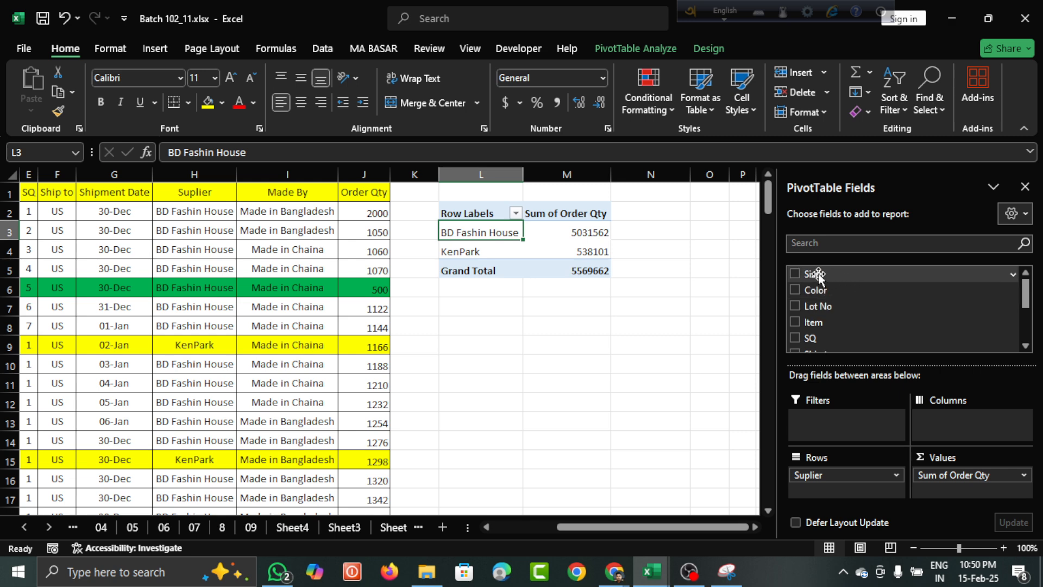
pyautogui.moveTo(818, 277); pyautogui.dragTo(823, 492)
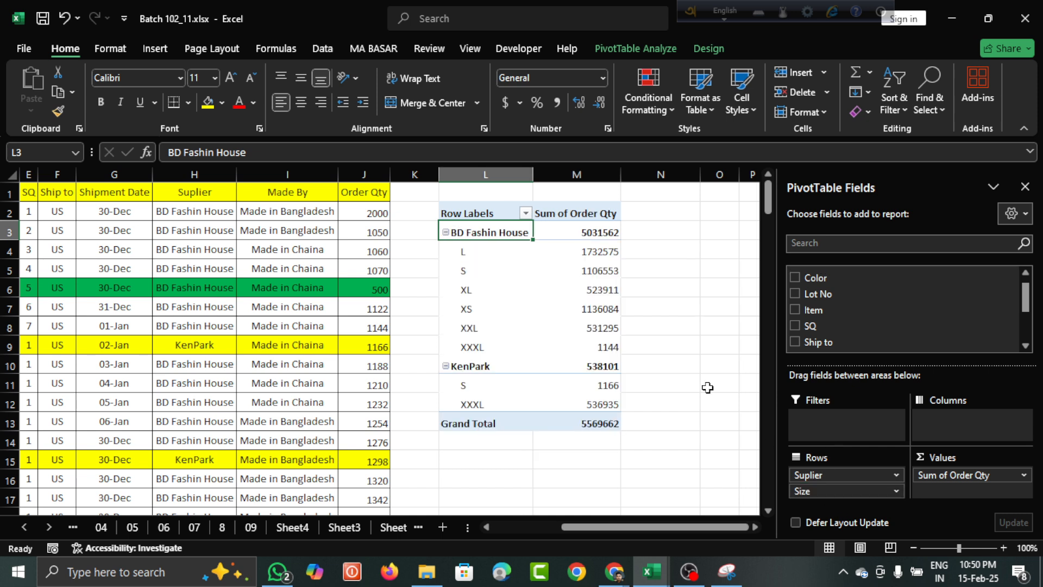
pyautogui.click(462, 253)
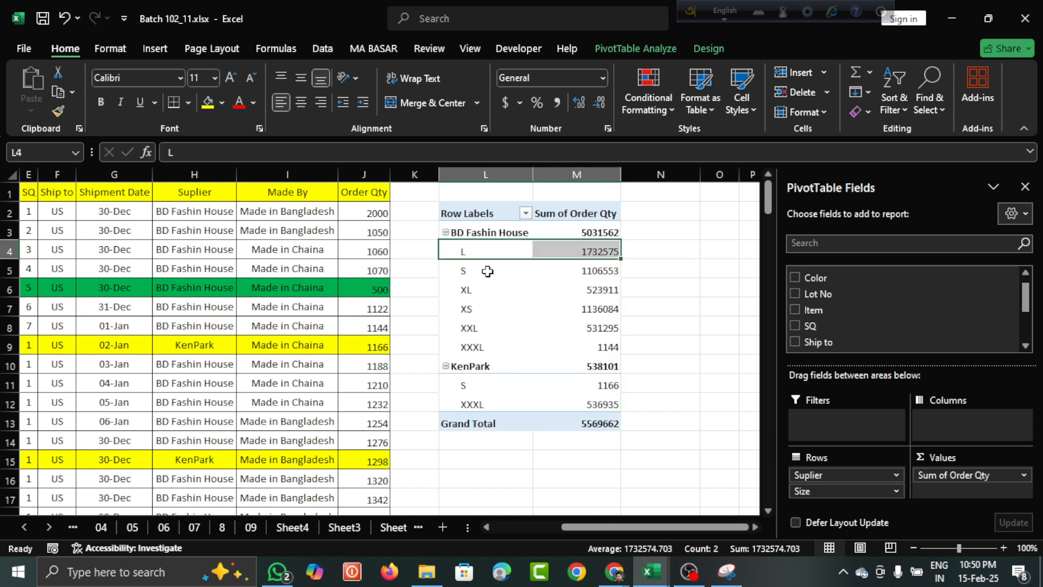
pyautogui.click(463, 269)
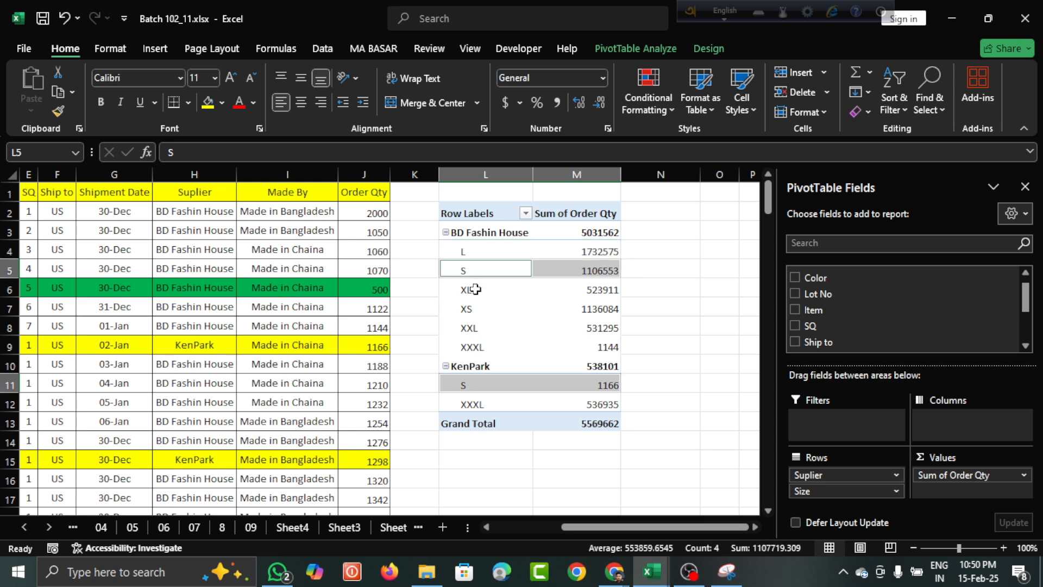
pyautogui.click(475, 289)
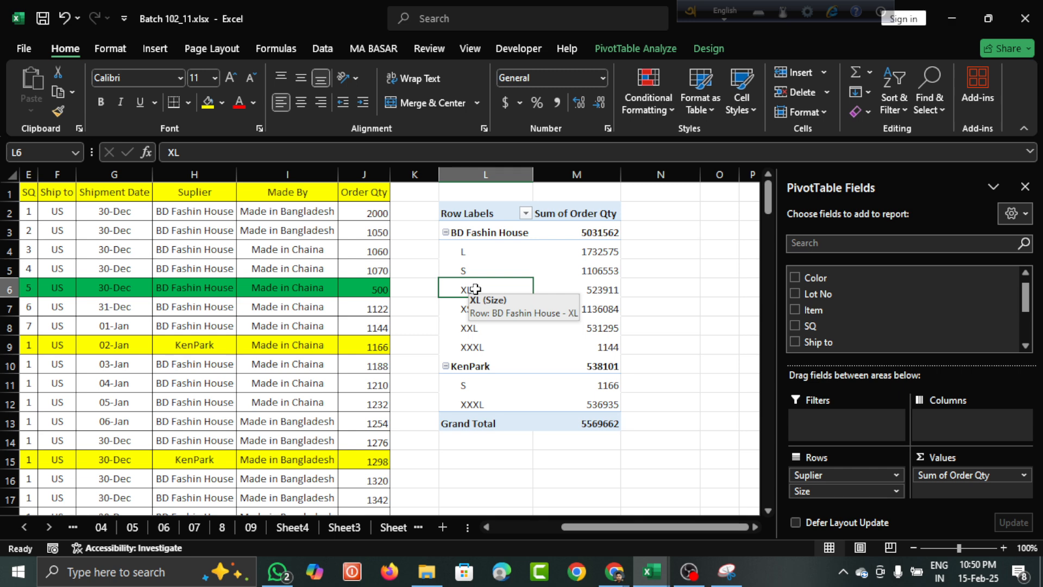
pyautogui.click(554, 311)
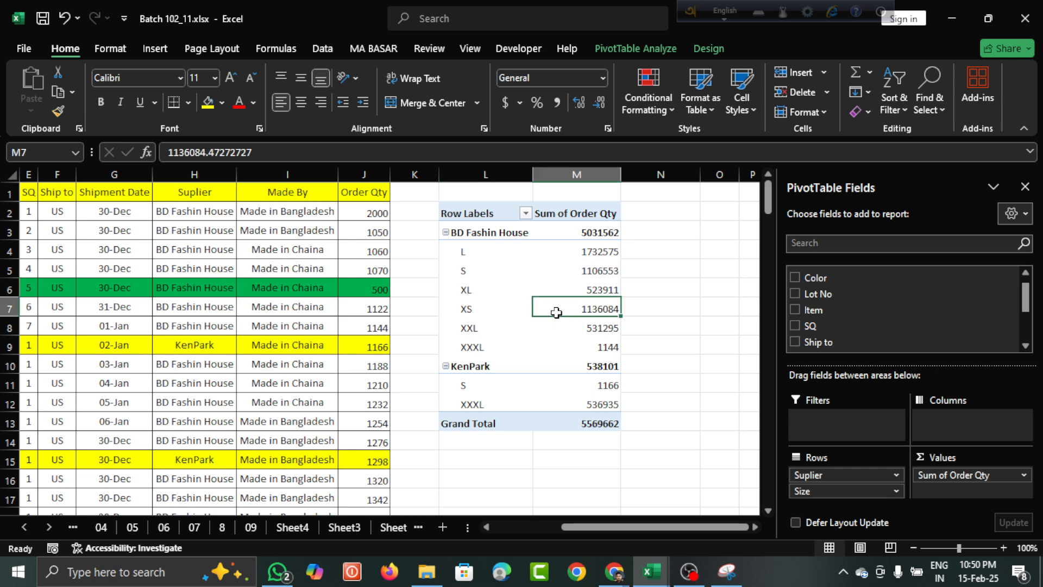
# Step: Apply the solid blue PivotTable style from the last row of the Dark group, checking the result with the PivotTable deselected and reselected
pyautogui.hscroll(-2, 555, 313)
pyautogui.hscroll(3, 556, 311)
pyautogui.hscroll(1, 556, 312)
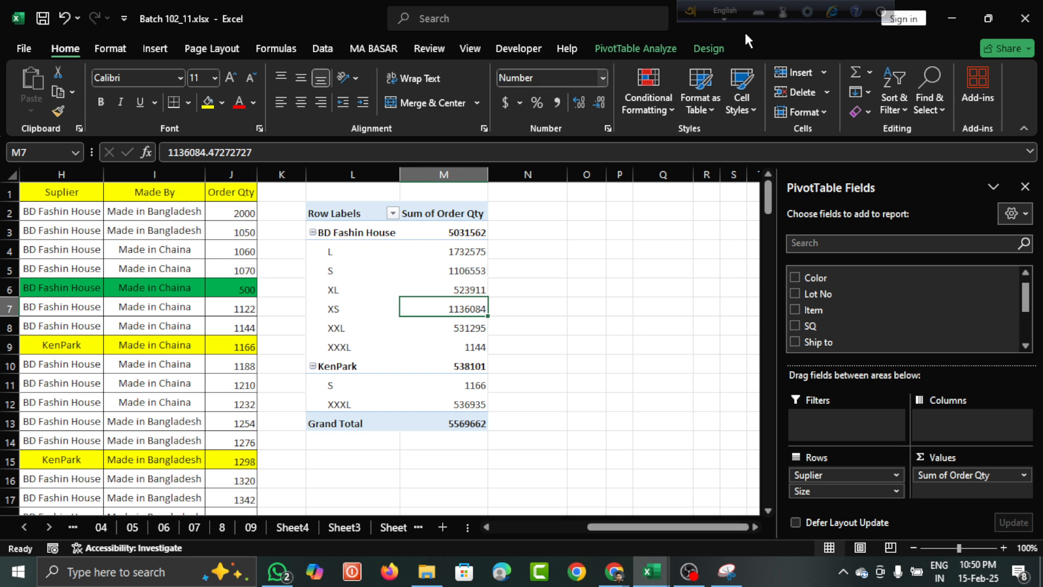
pyautogui.click(708, 47)
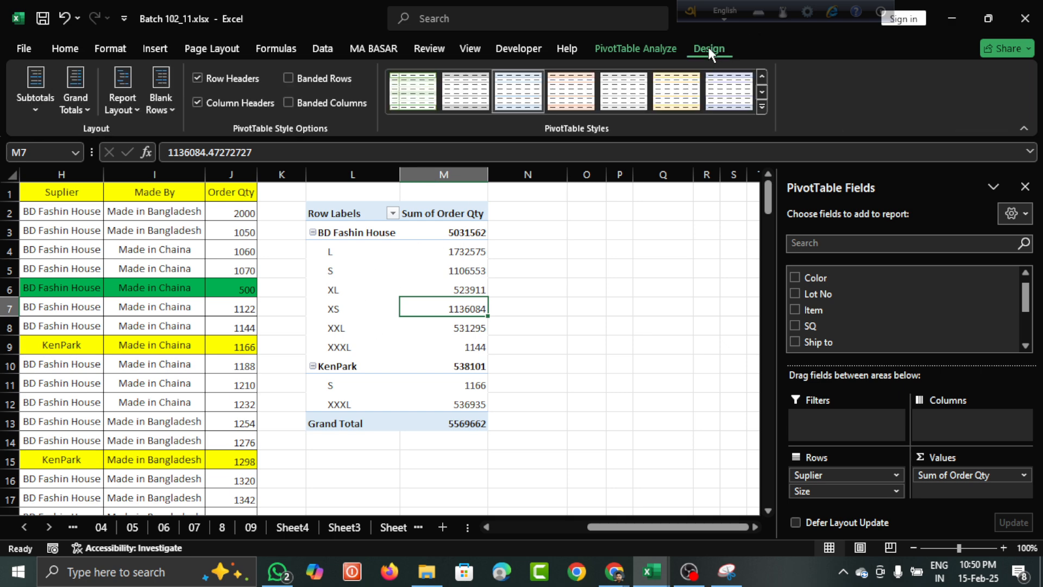
pyautogui.click(761, 107)
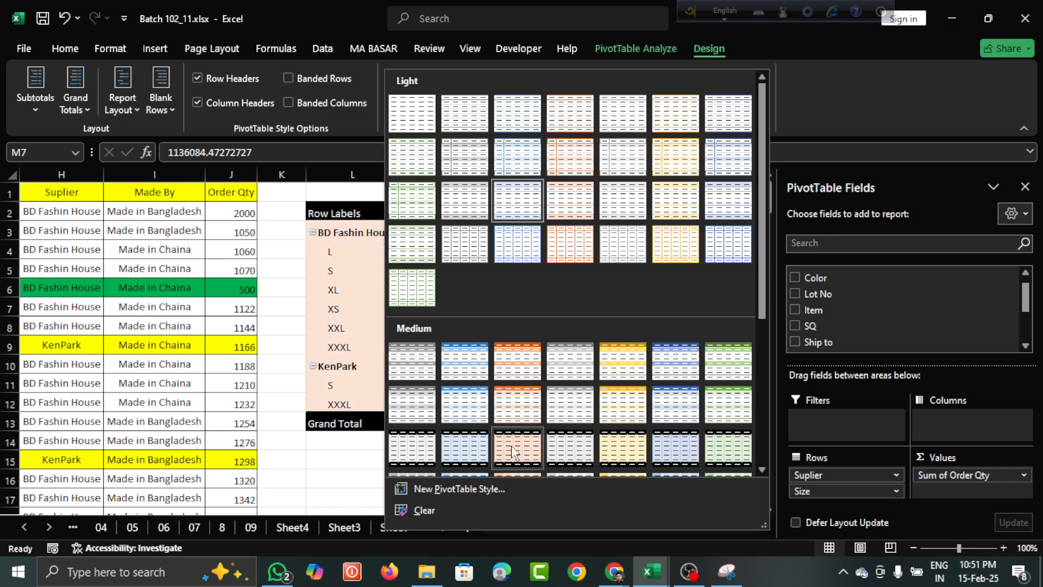
pyautogui.scroll(-5, 511, 444)
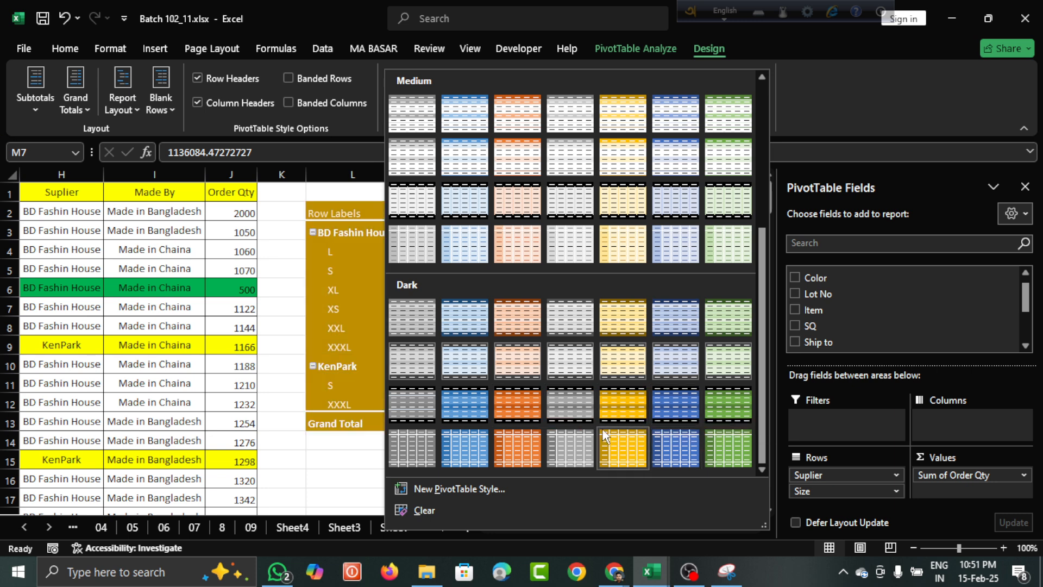
pyautogui.click(453, 448)
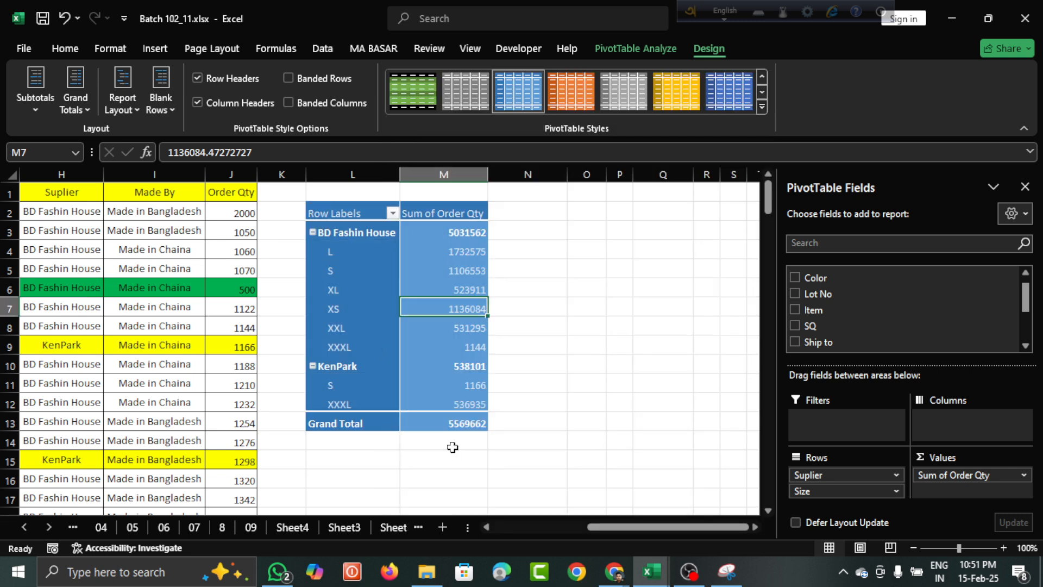
pyautogui.click(554, 325)
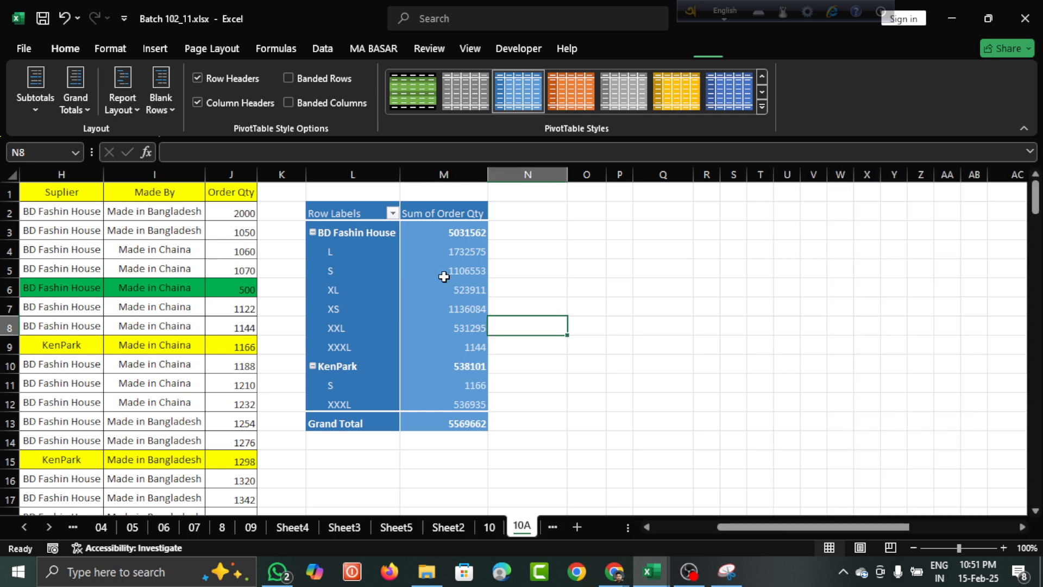
pyautogui.click(378, 212)
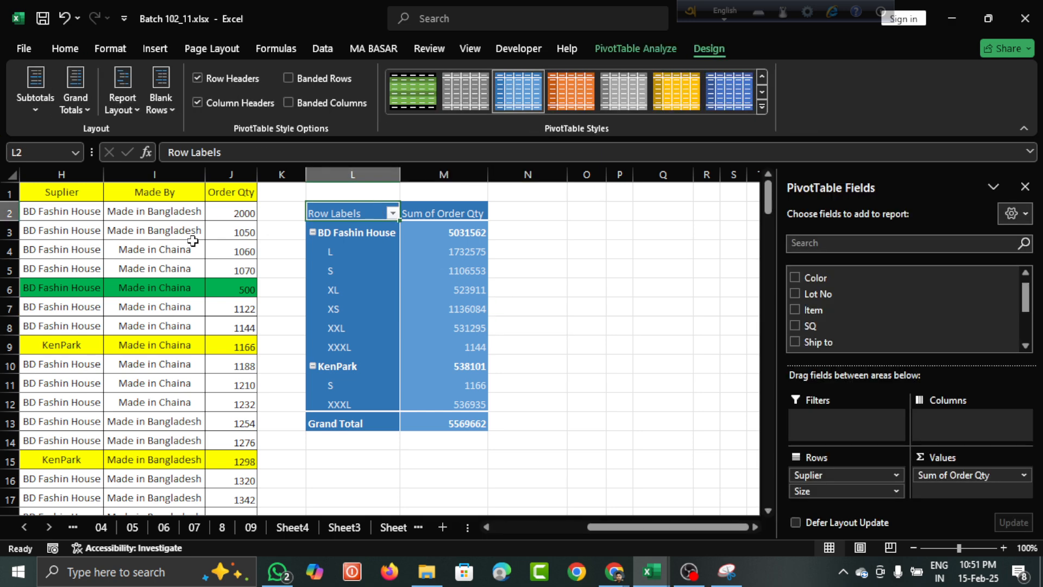
# Step: Replace the Suplier field with the Made By field above Size in the PivotTable's rows
pyautogui.hscroll(-3, 193, 240)
pyautogui.hscroll(3, 193, 240)
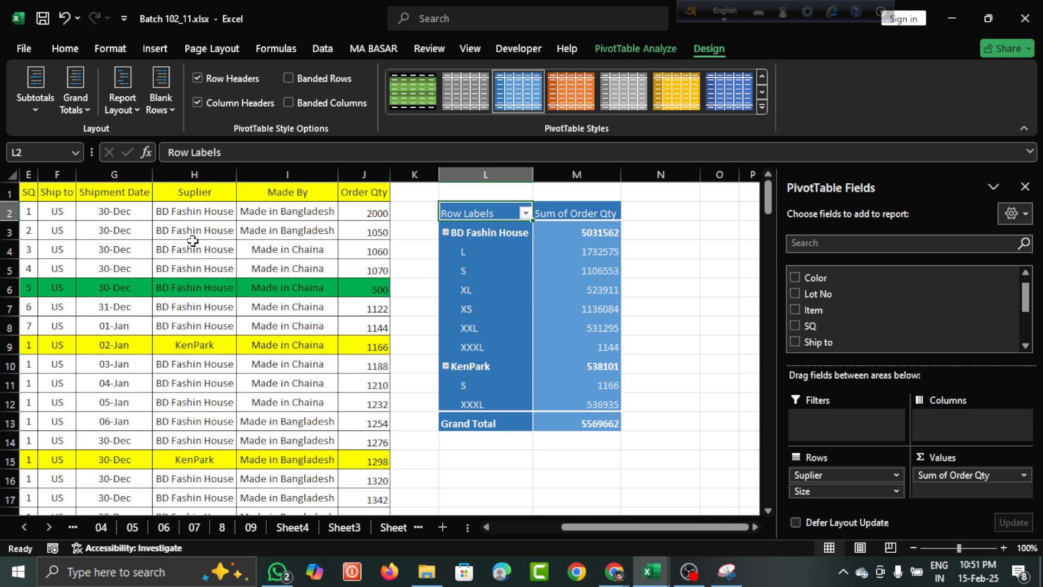
pyautogui.click(485, 253)
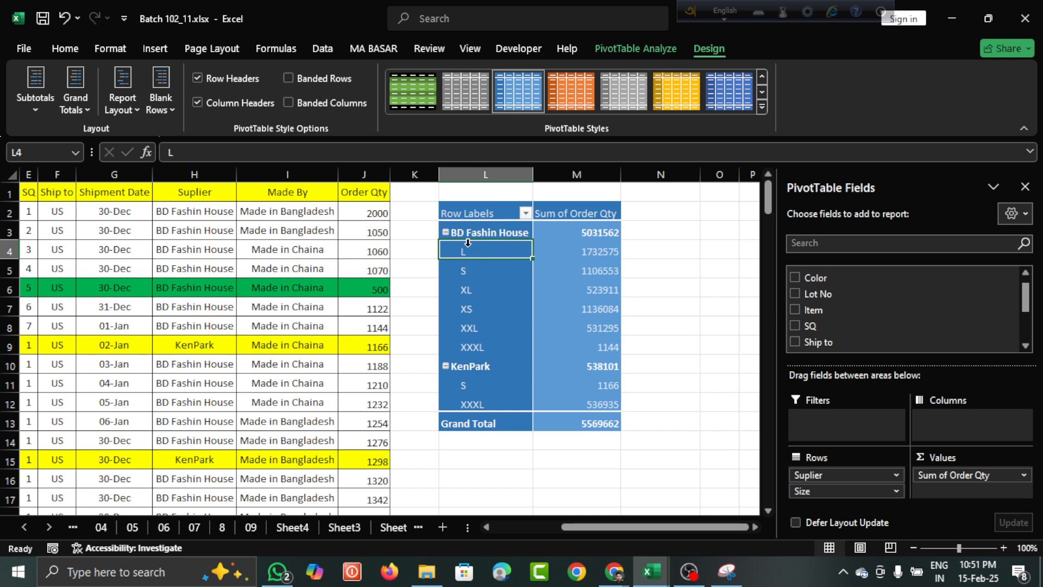
pyautogui.hscroll(-3, 255, 304)
pyautogui.hscroll(3, 256, 304)
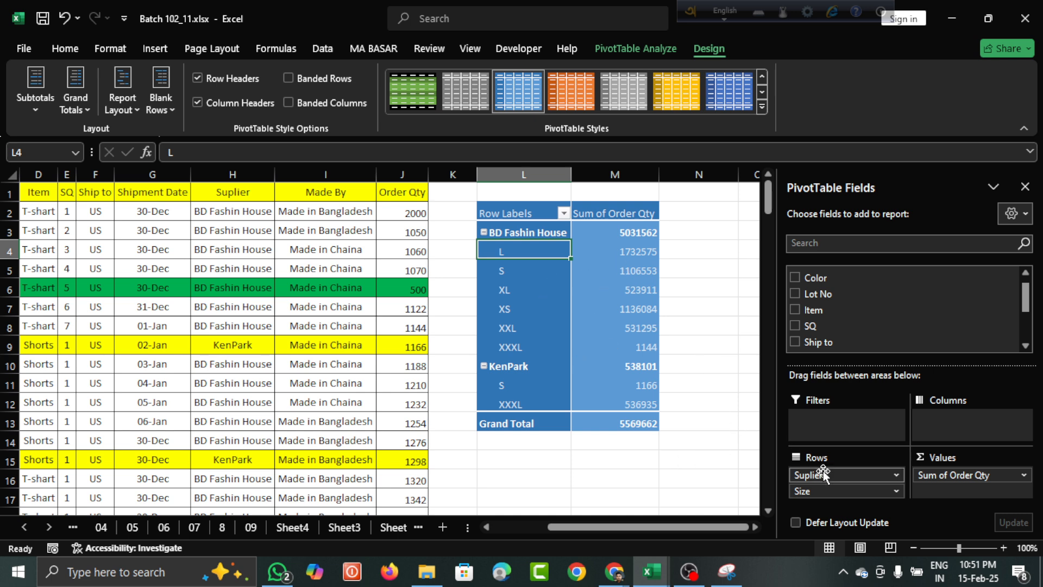
pyautogui.moveTo(821, 475); pyautogui.dragTo(863, 349)
pyautogui.scroll(3, 862, 323)
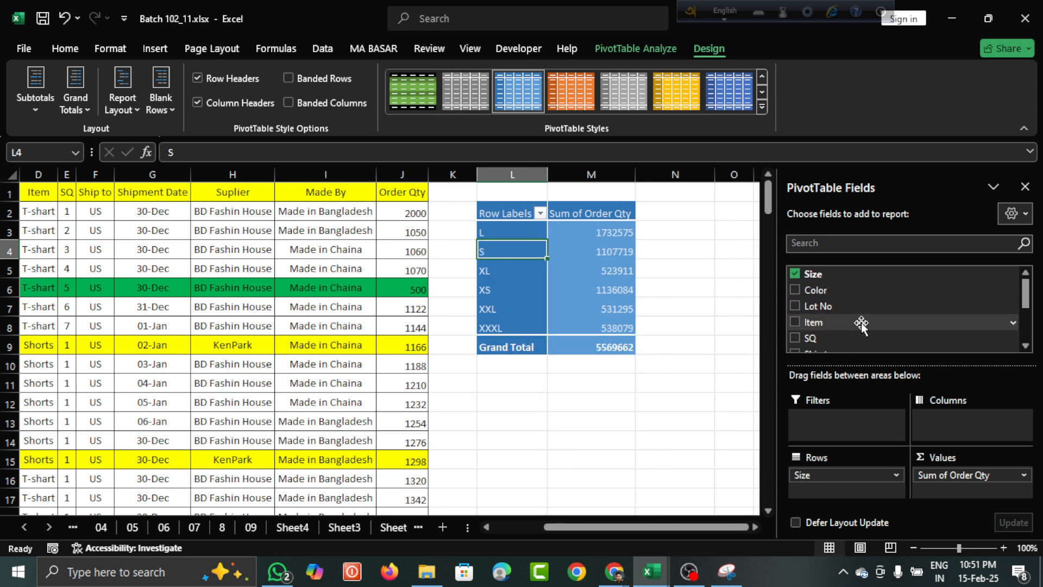
pyautogui.scroll(-3, 862, 324)
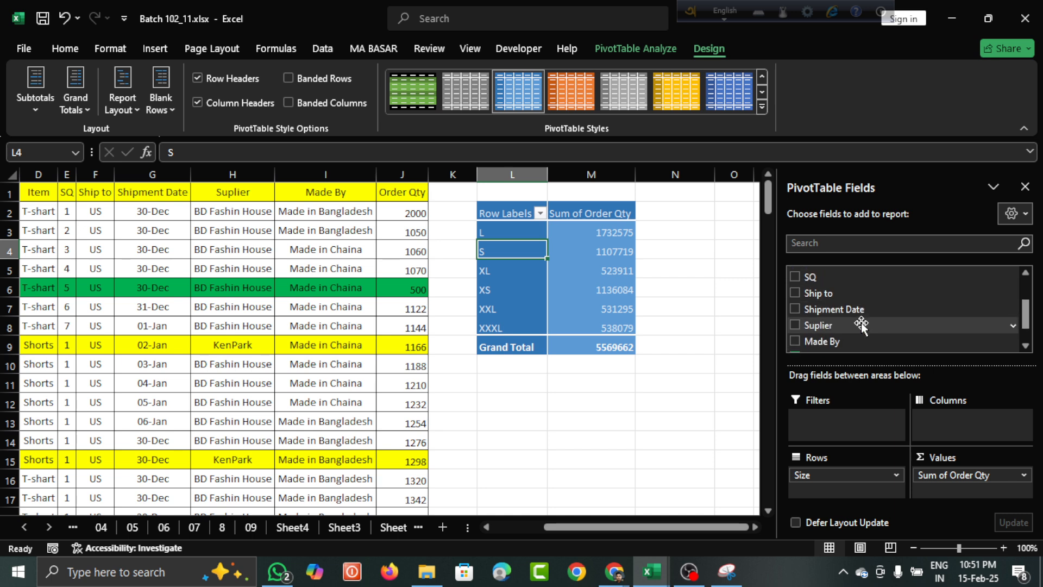
pyautogui.scroll(-1, 861, 324)
pyautogui.moveTo(827, 329); pyautogui.dragTo(817, 474)
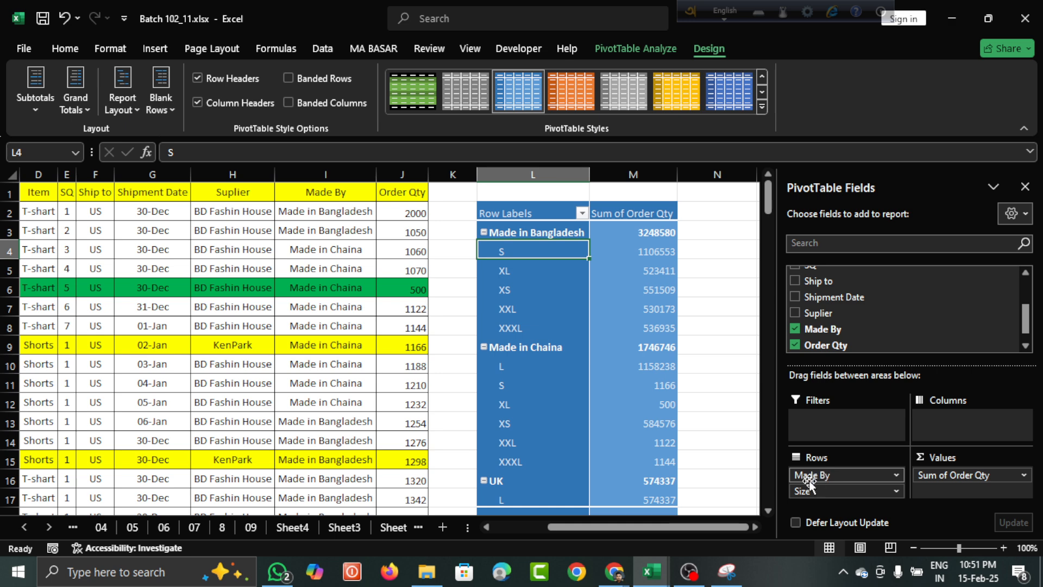
# Step: Compare the Made in Bangladesh subtotal with the order quantities of the sizes beneath it
pyautogui.click(510, 233)
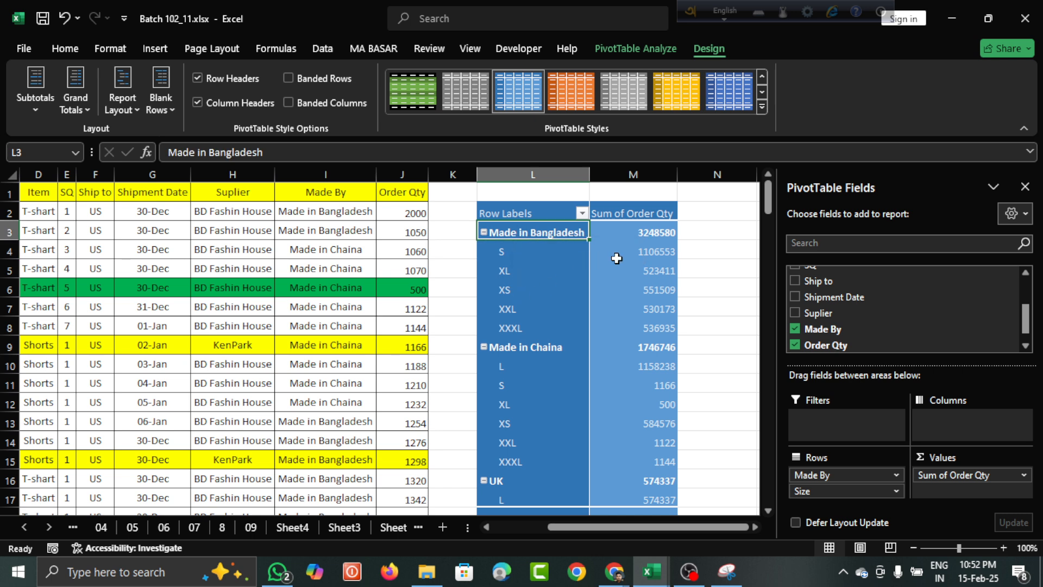
pyautogui.click(658, 233)
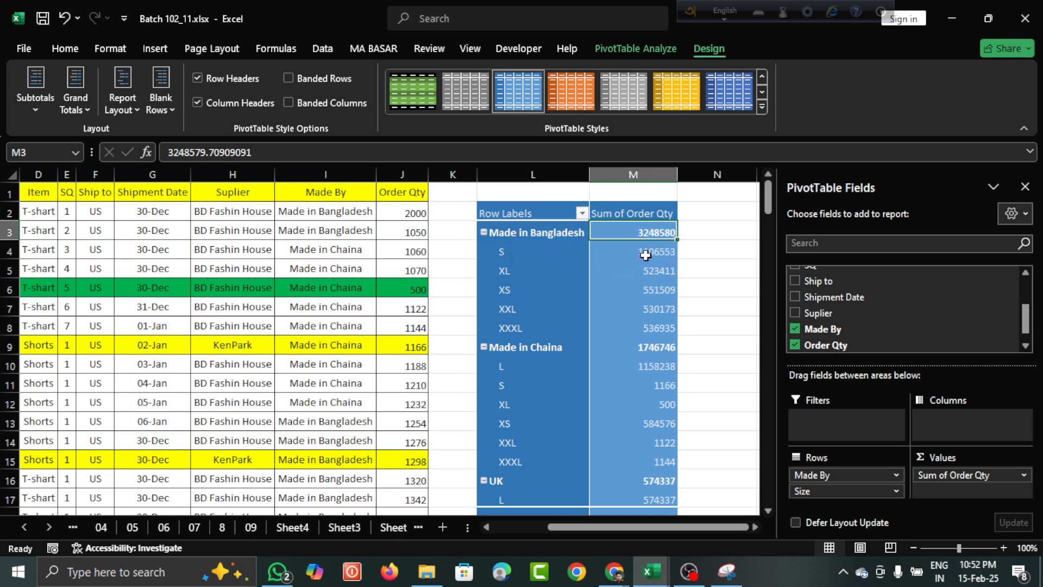
pyautogui.moveTo(648, 249); pyautogui.dragTo(640, 325)
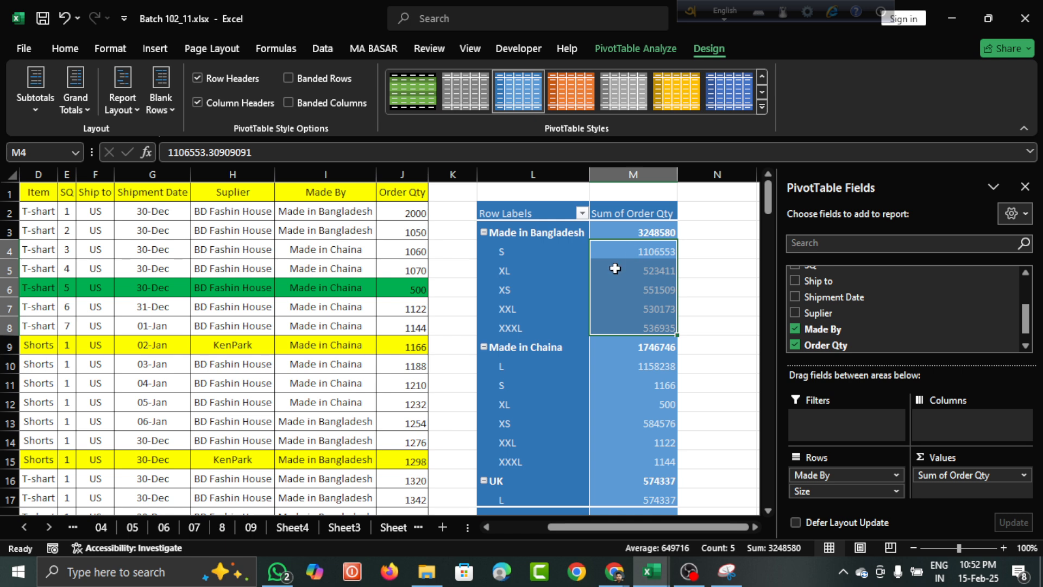
# Step: Move the Made By field below Size in the PivotTable's rows
pyautogui.click(824, 475)
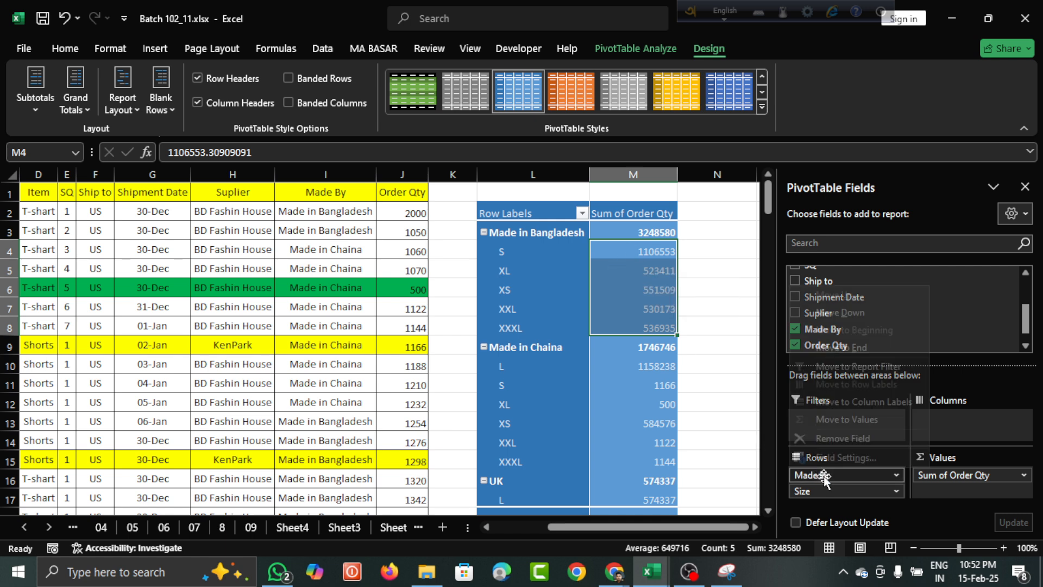
pyautogui.click(906, 507)
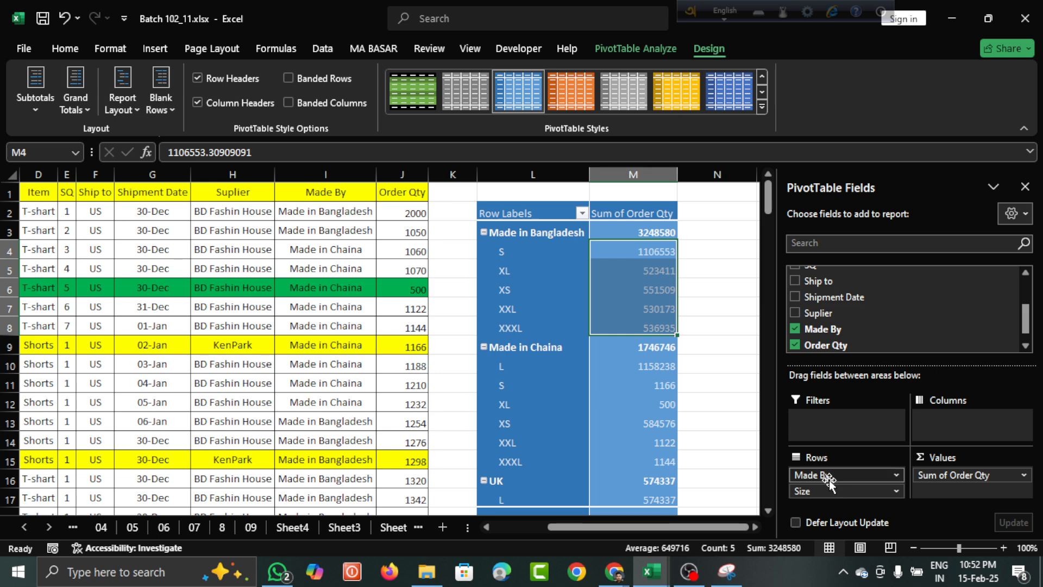
pyautogui.moveTo(829, 475); pyautogui.dragTo(829, 494)
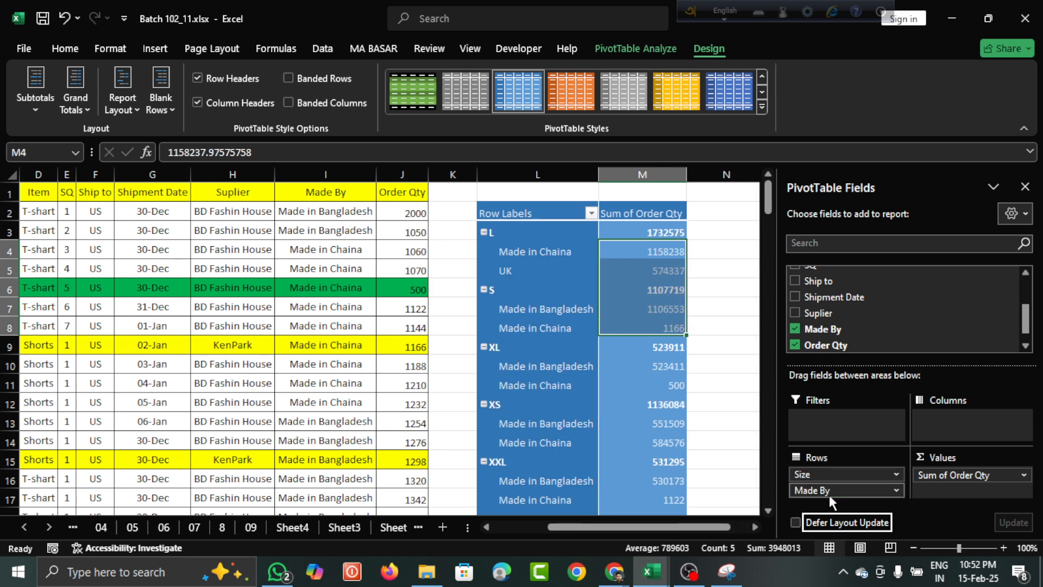
# Step: Examine the PivotTable grouped by size, checking the Made By entries and quantities under each size
pyautogui.click(525, 248)
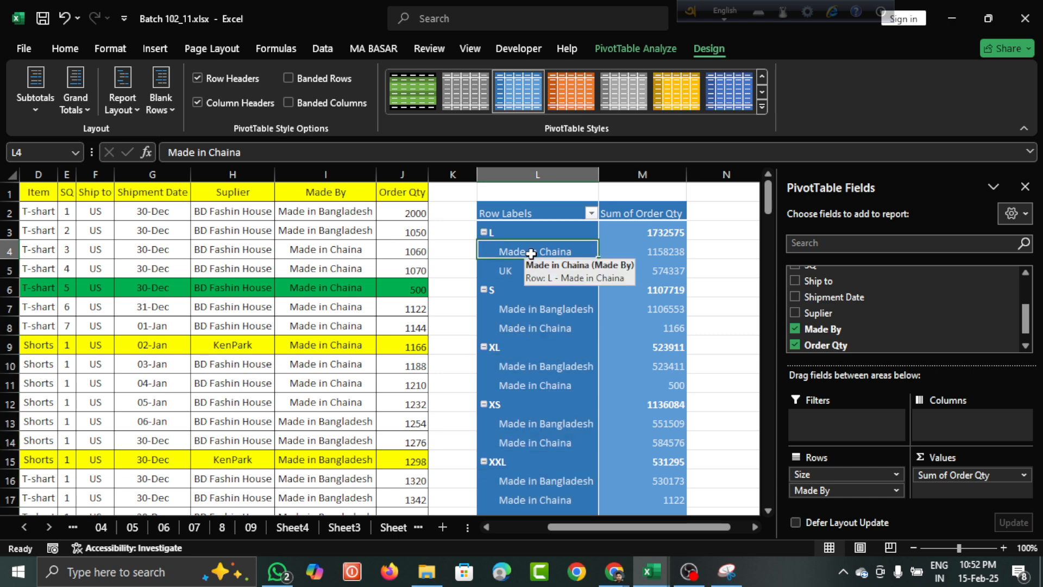
pyautogui.click(507, 270)
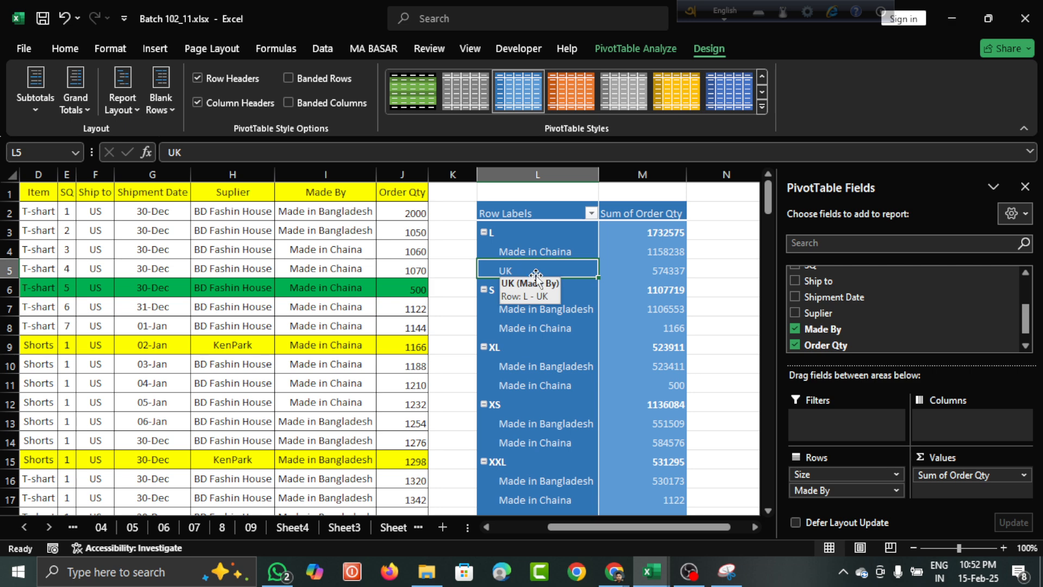
pyautogui.click(492, 290)
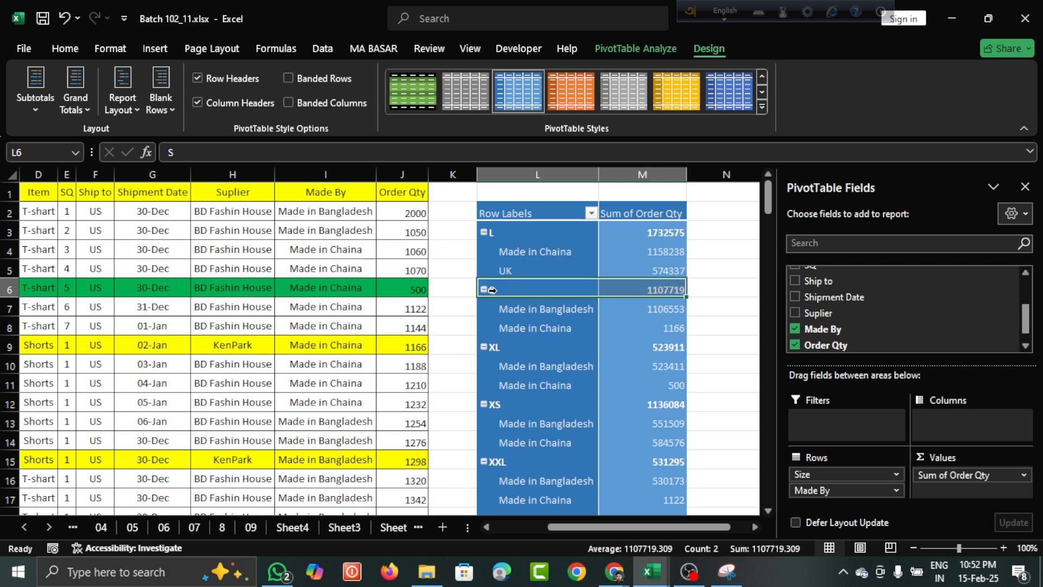
pyautogui.click(532, 368)
pyautogui.scroll(-2, 535, 348)
pyautogui.scroll(2, 535, 337)
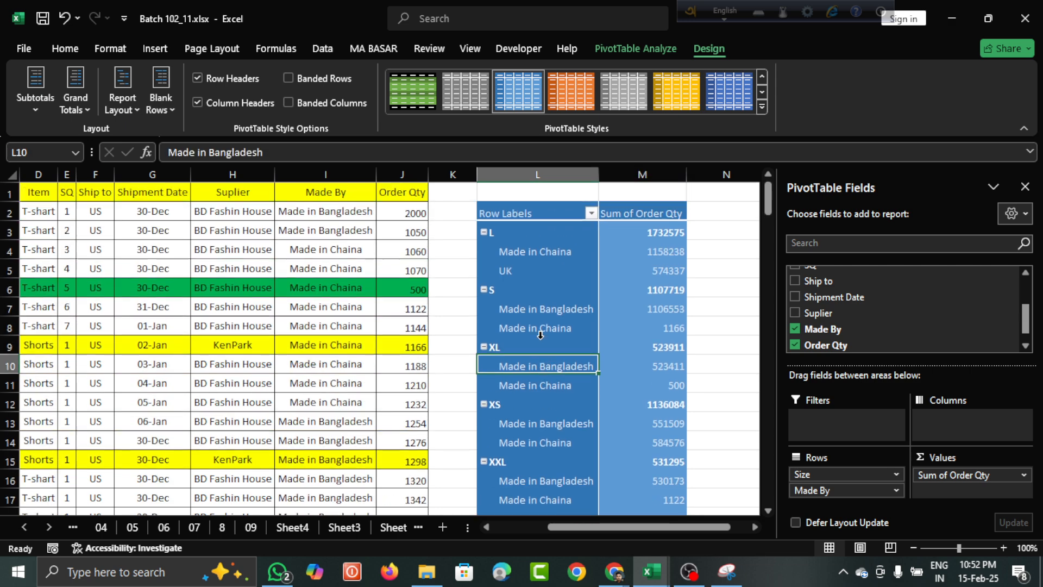
pyautogui.scroll(-1, 540, 334)
pyautogui.scroll(-1, 540, 332)
pyautogui.scroll(2, 540, 330)
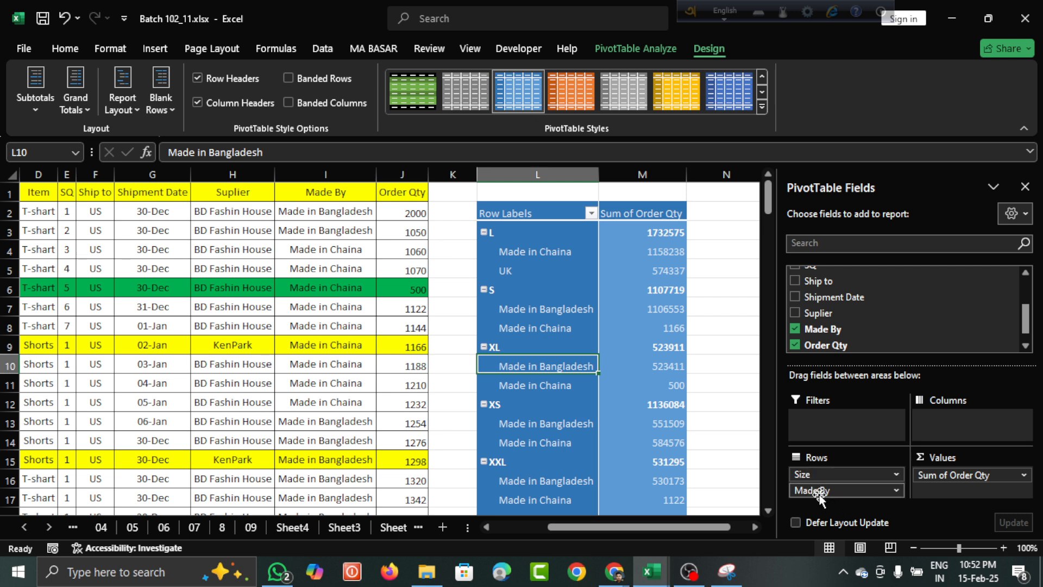
# Step: Move Made By back above Size in the PivotTable's rows and check the sizes listed under each Made By group
pyautogui.moveTo(821, 492); pyautogui.dragTo(819, 472)
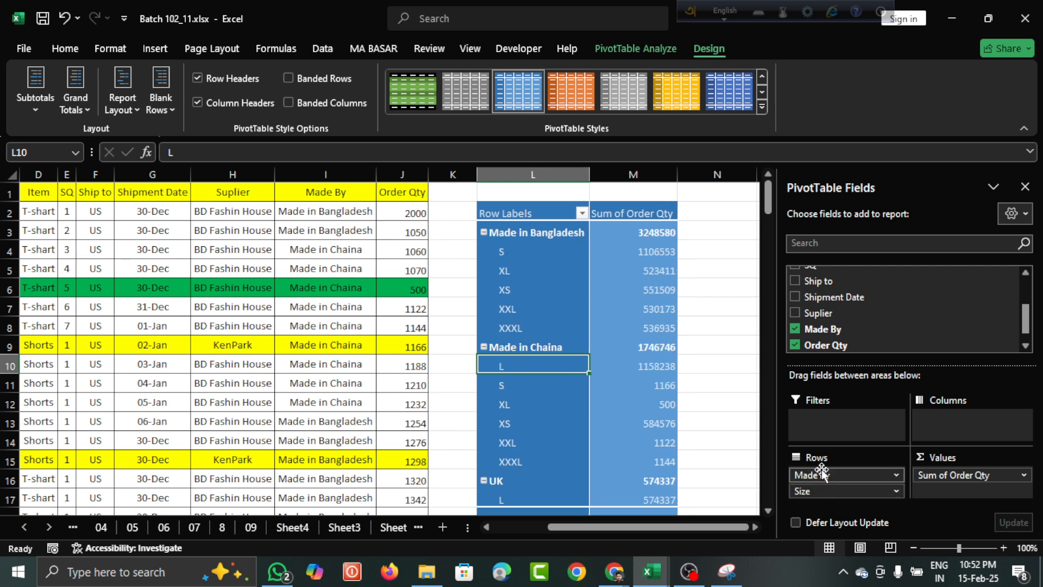
pyautogui.click(528, 255)
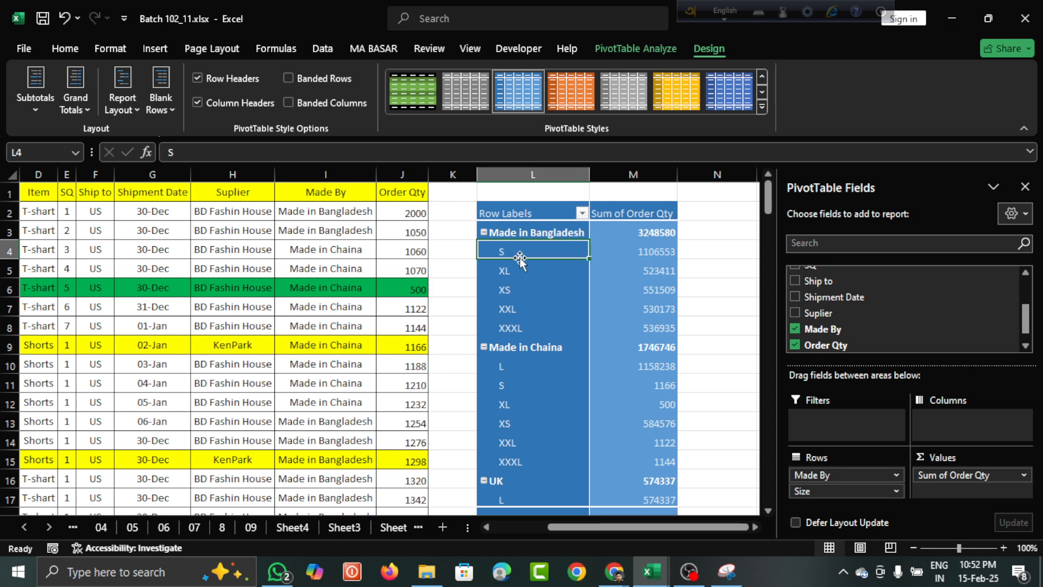
pyautogui.moveTo(525, 252); pyautogui.dragTo(528, 332)
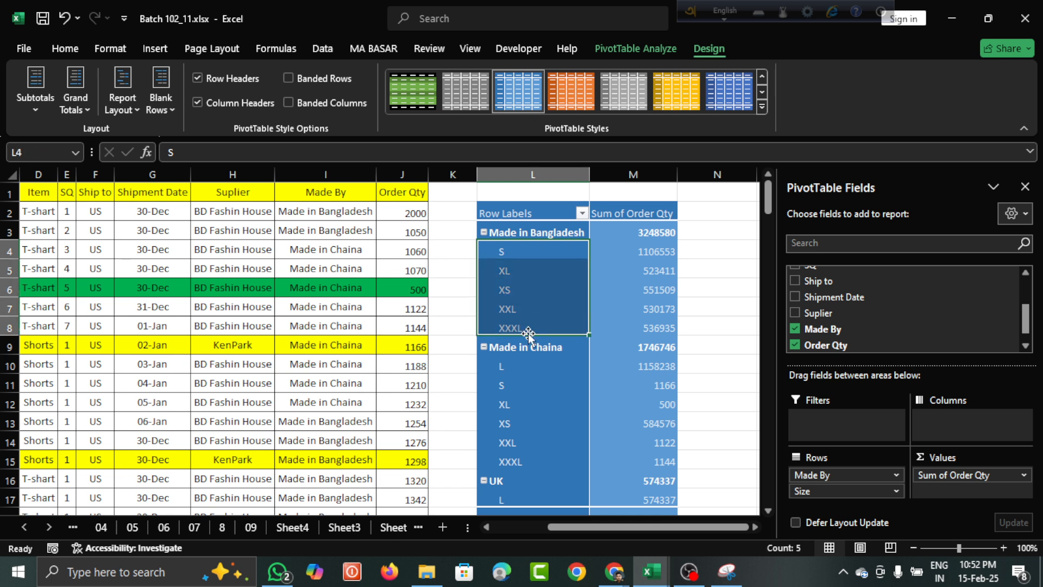
pyautogui.click(551, 402)
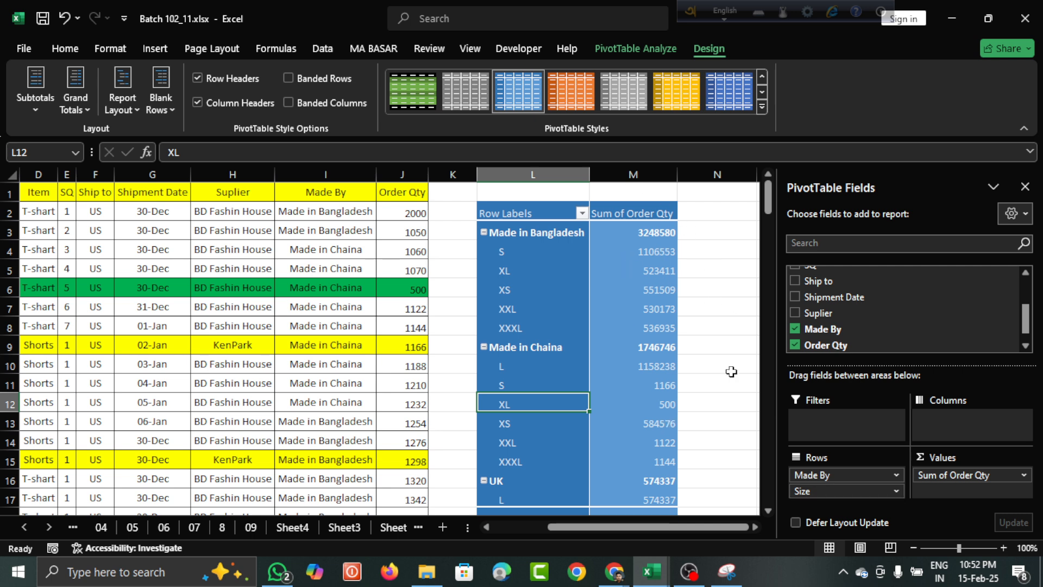
# Step: Move the Size field from the PivotTable's rows to its columns
pyautogui.moveTo(831, 489); pyautogui.dragTo(946, 436)
pyautogui.hscroll(4, 578, 293)
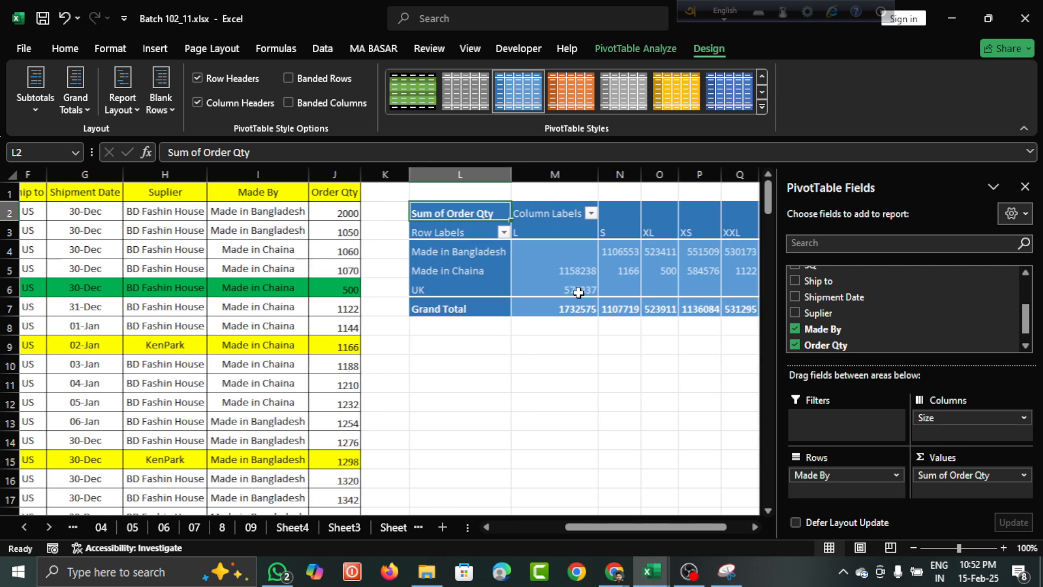
pyautogui.hscroll(-2, 578, 292)
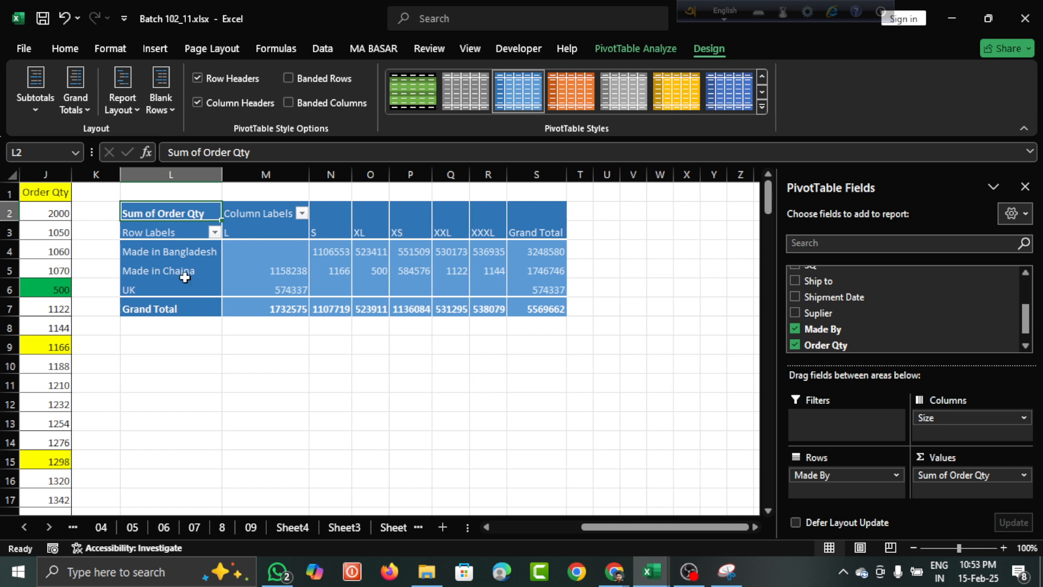
# Step: Examine the size column headings from L to XXXL and the Made in Bangladesh row, including its cell for size L
pyautogui.click(174, 254)
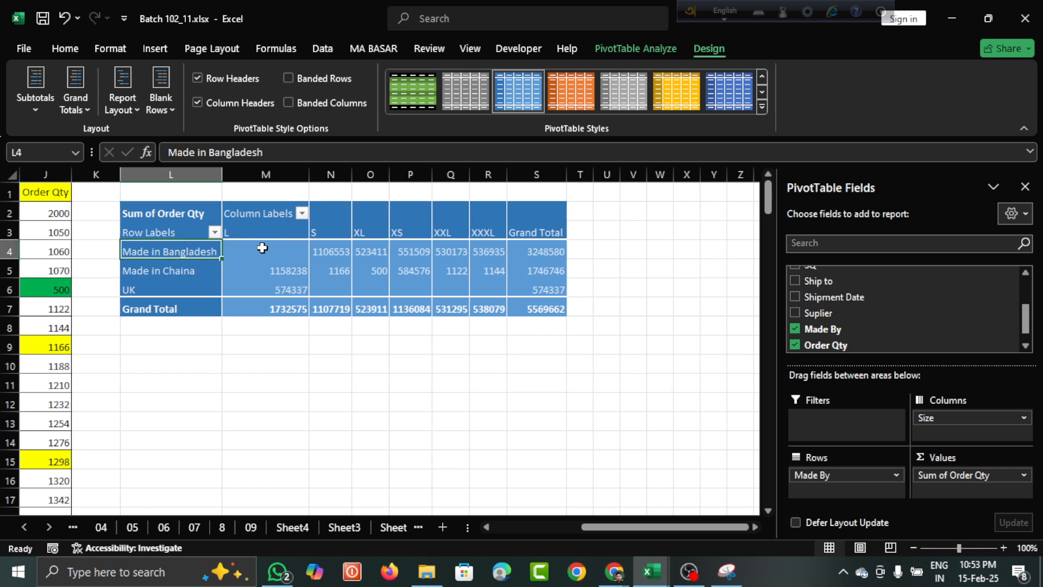
pyautogui.click(251, 233)
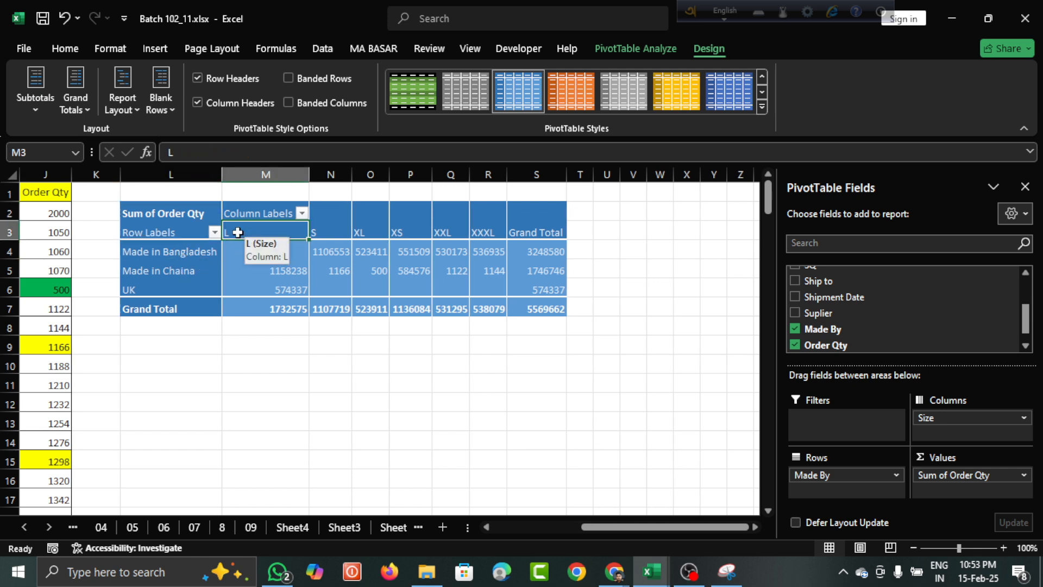
pyautogui.click(330, 235)
pyautogui.moveTo(263, 231); pyautogui.dragTo(491, 235)
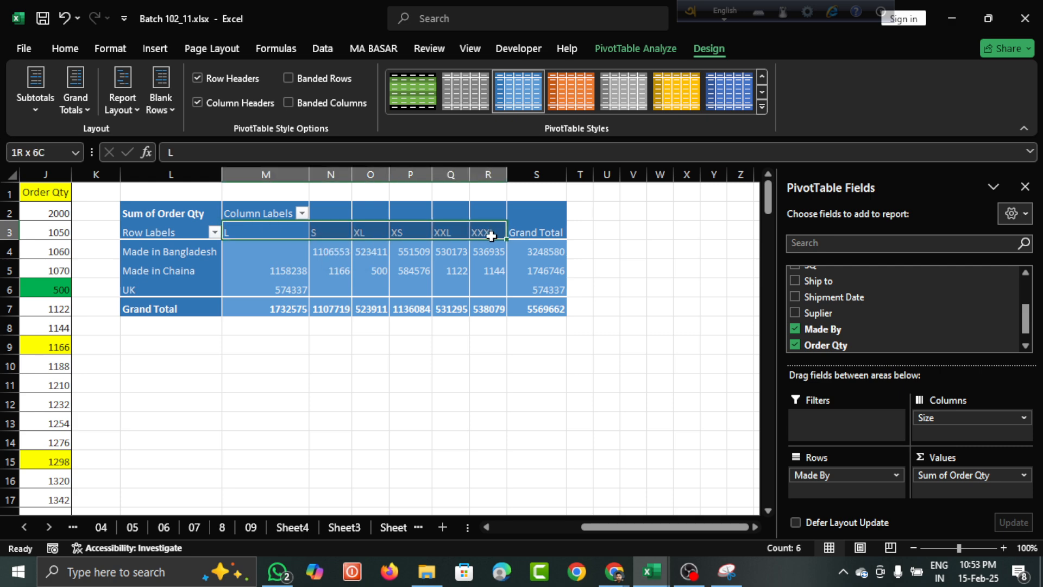
pyautogui.click(249, 252)
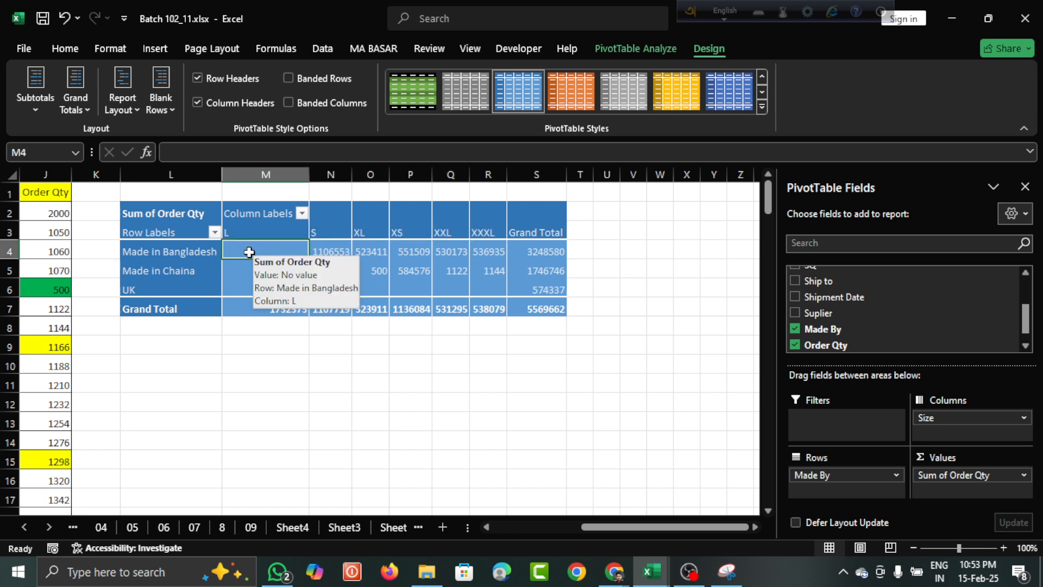
pyautogui.click(152, 249)
pyautogui.click(247, 247)
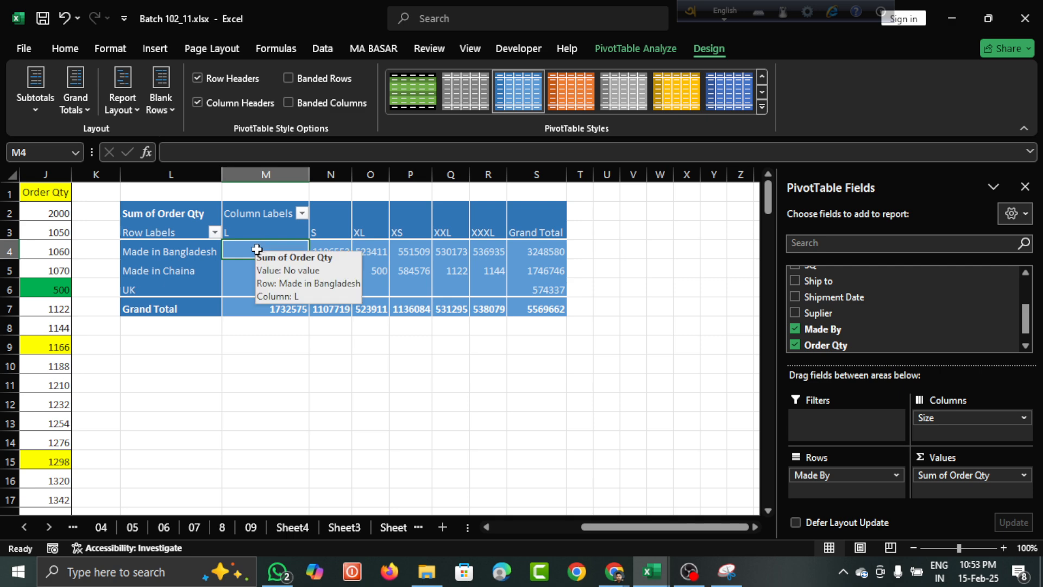
# Step: Check the Made in Bangladesh quantities across sizes against the Grand Total column and the Grand Total row
pyautogui.moveTo(252, 252); pyautogui.dragTo(473, 261)
pyautogui.click(535, 251)
pyautogui.click(538, 288)
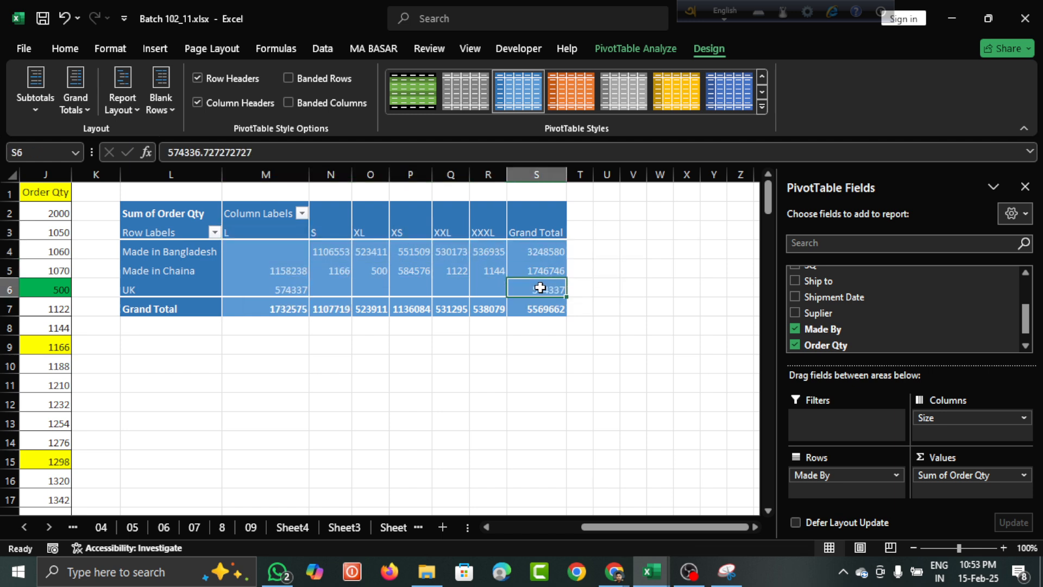
pyautogui.click(537, 303)
pyautogui.moveTo(536, 303); pyautogui.dragTo(275, 310)
pyautogui.click(410, 345)
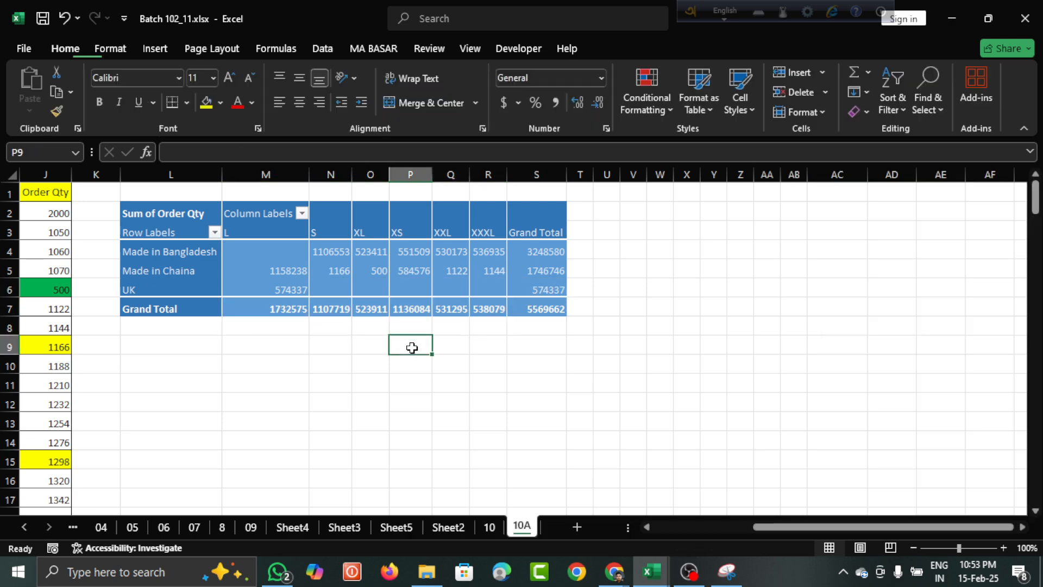
pyautogui.click(490, 286)
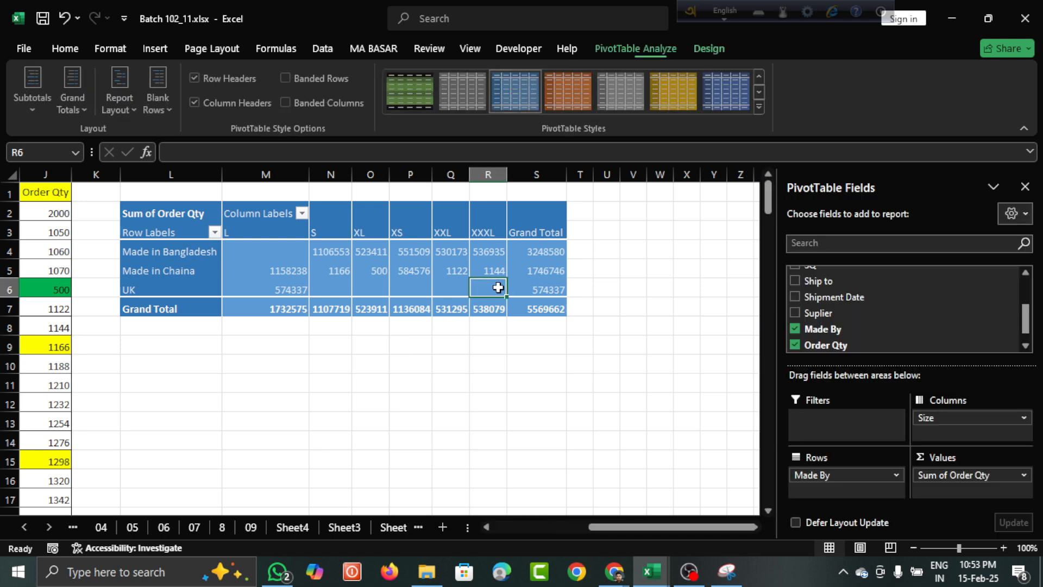
pyautogui.click(535, 305)
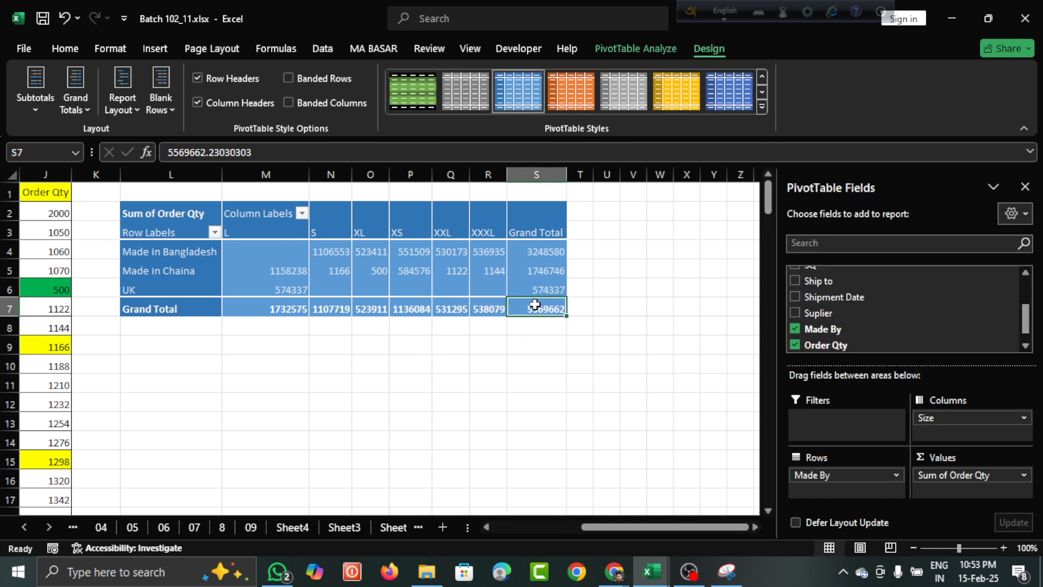
# Step: Change the PivotTable's Order Qty value calculation from Sum to Count
pyautogui.click(1025, 476)
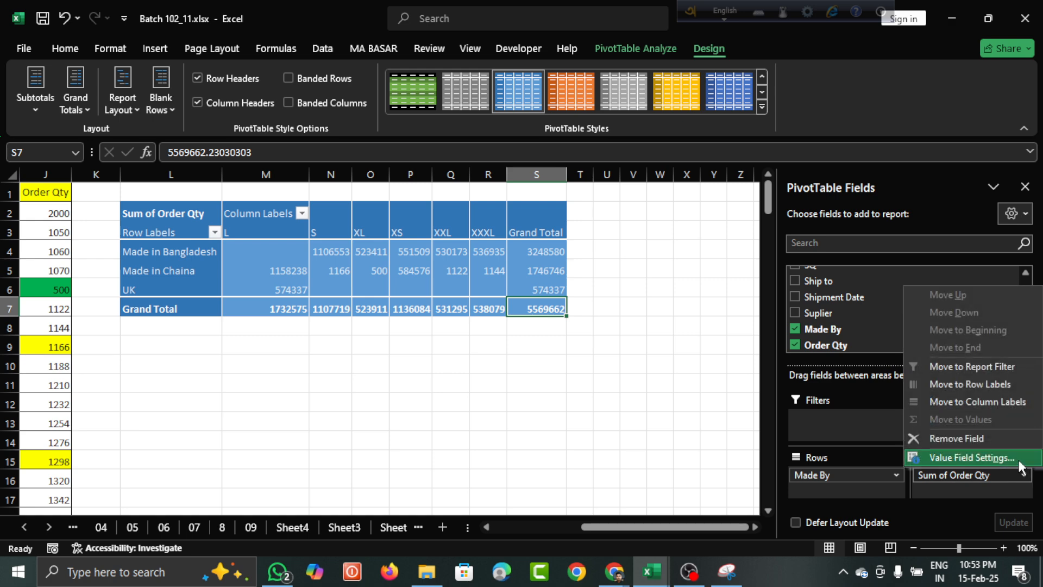
pyautogui.click(1018, 459)
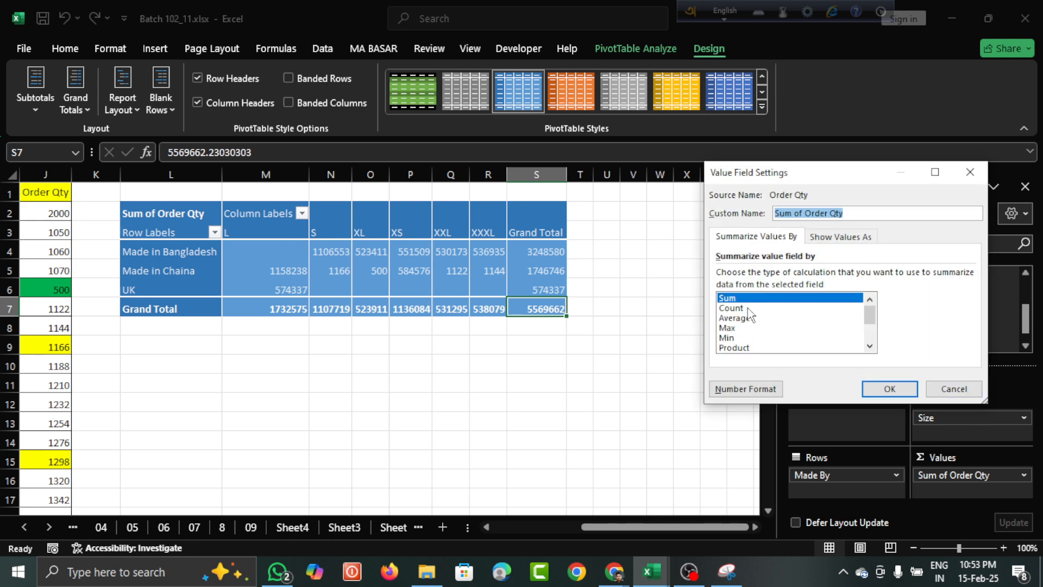
pyautogui.click(732, 308)
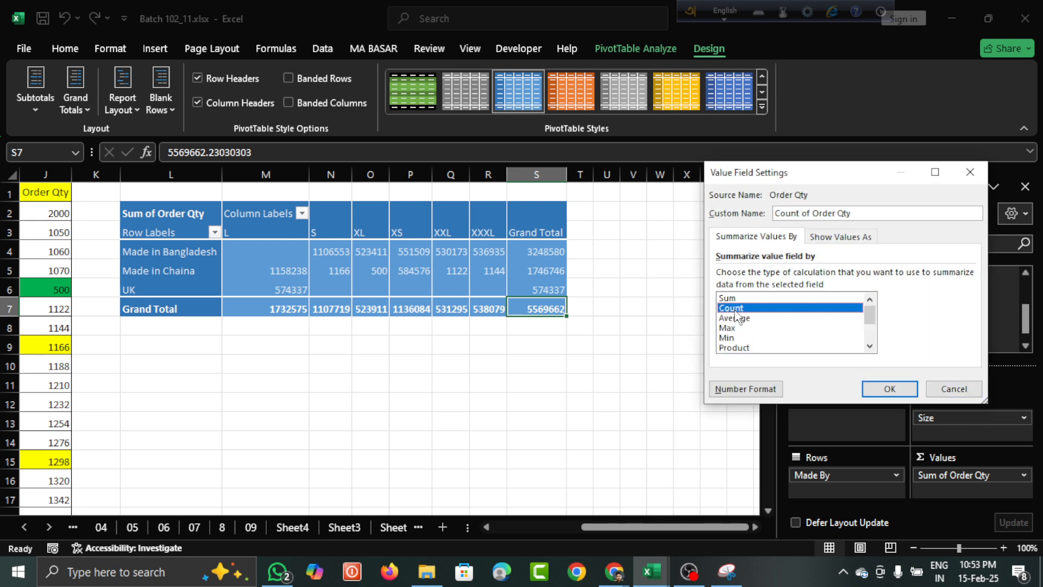
pyautogui.click(888, 389)
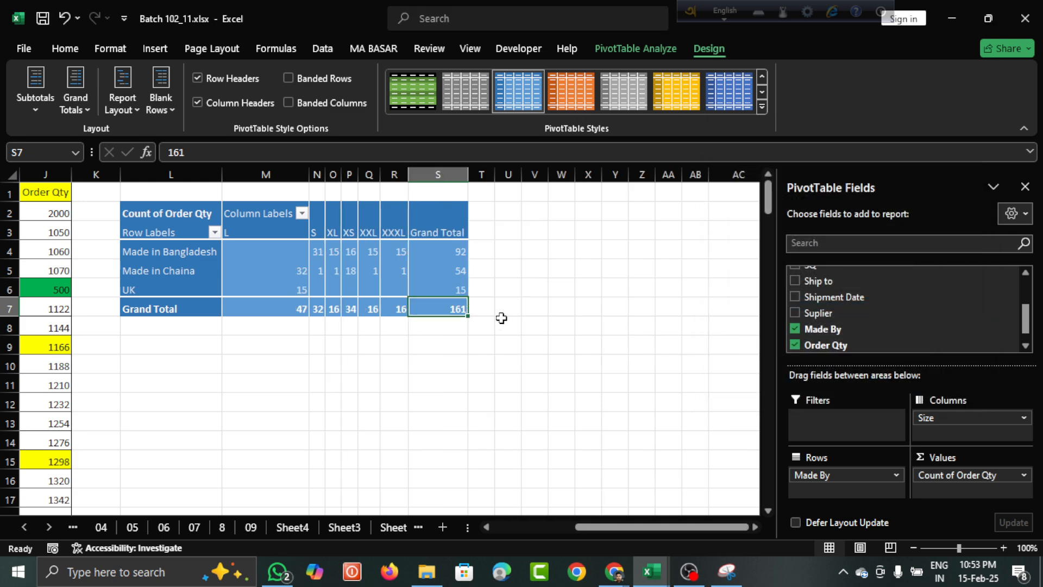
# Step: Examine the Made in Bangladesh row's order counts across the sizes, especially the count for size S
pyautogui.click(370, 255)
pyautogui.click(275, 261)
pyautogui.click(319, 250)
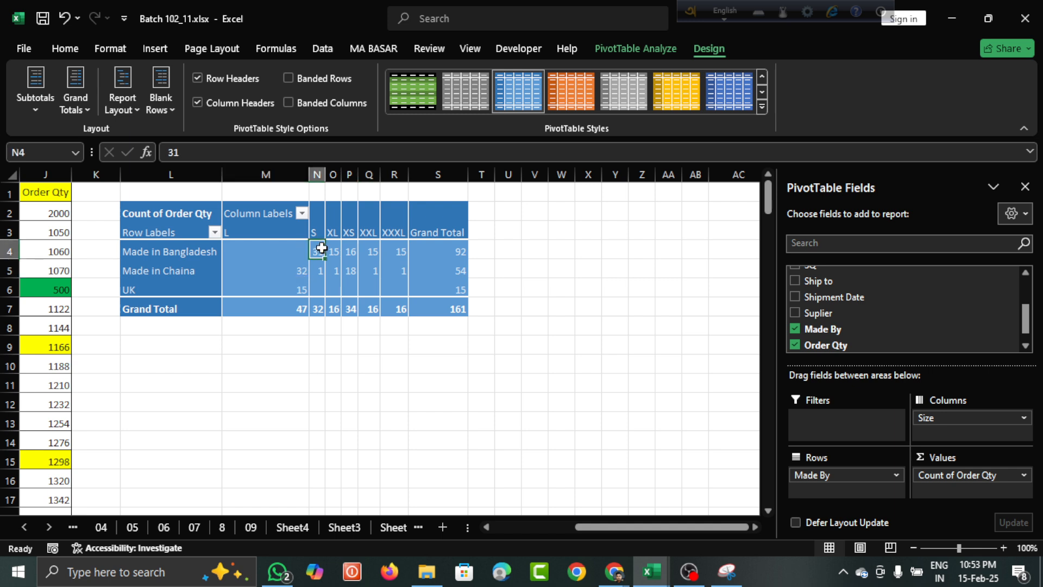
pyautogui.click(348, 250)
pyautogui.click(217, 251)
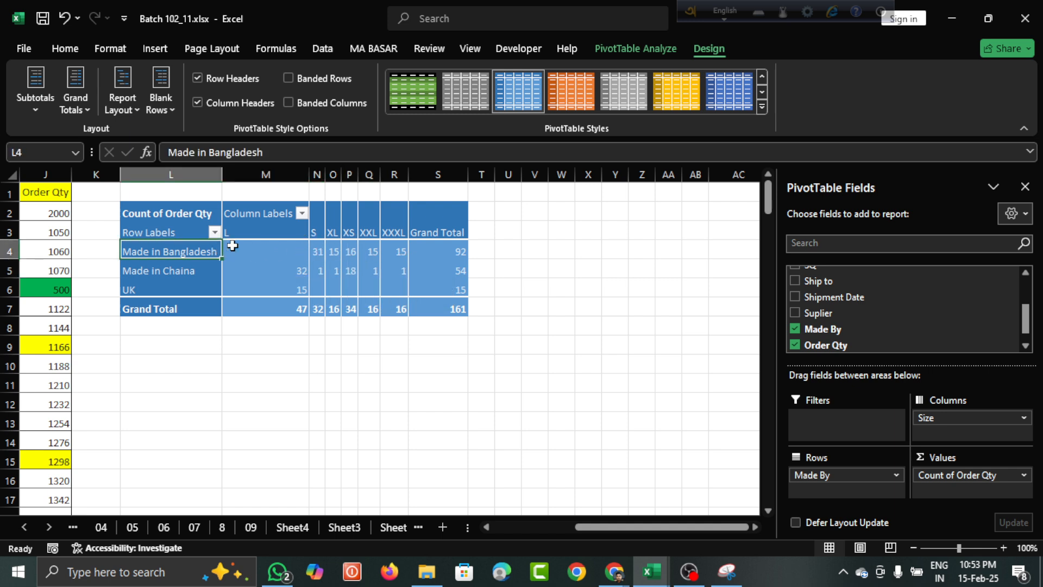
pyautogui.click(316, 251)
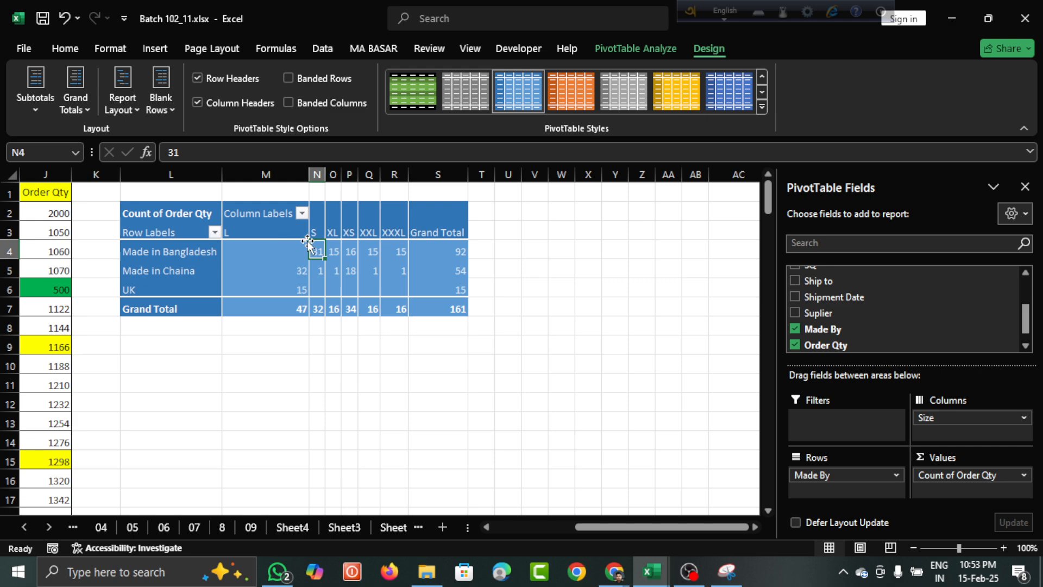
# Step: Add filters to the source data's header row, from Size to Order Qty
pyautogui.hscroll(-5, 131, 251)
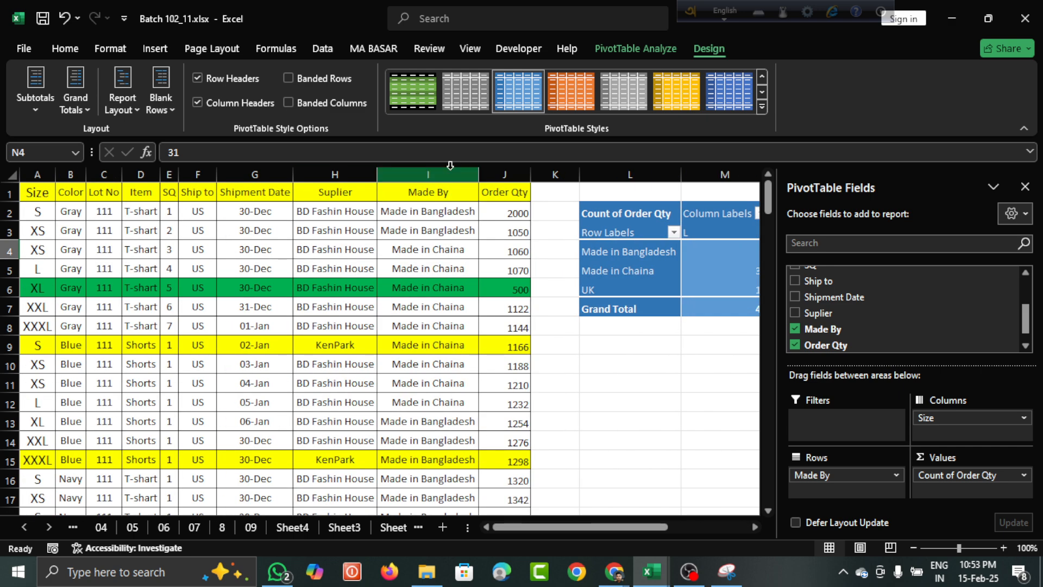
pyautogui.click(504, 190)
pyautogui.moveTo(504, 190); pyautogui.dragTo(28, 193)
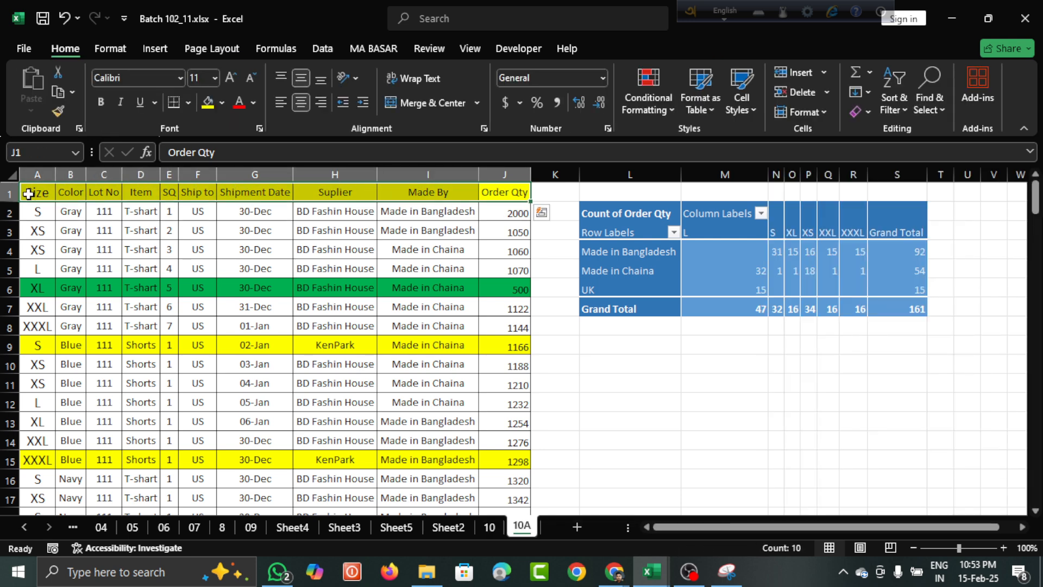
pyautogui.hotkey('ctrl', 'shift', 'l')
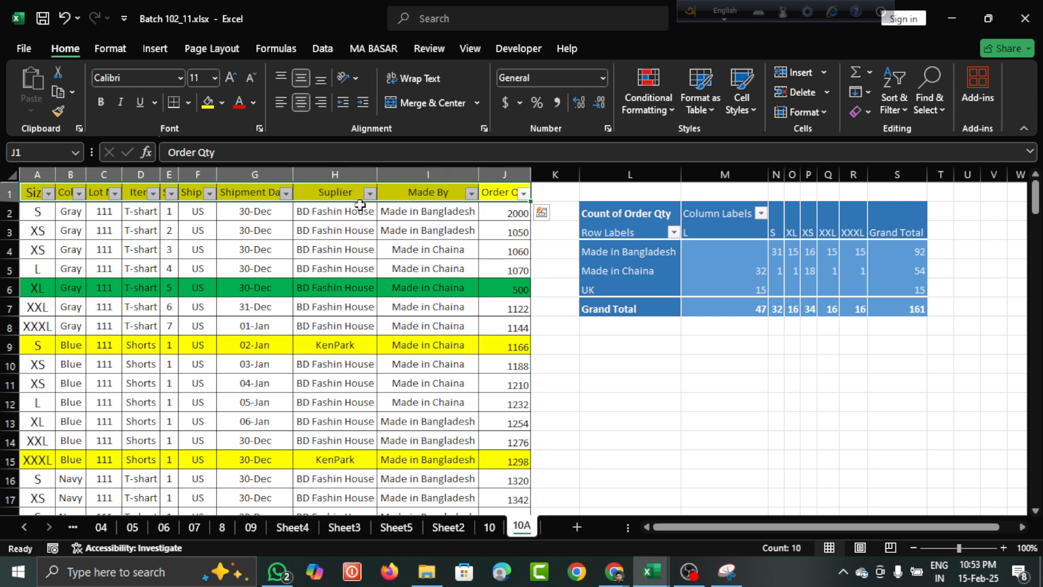
pyautogui.click(369, 193)
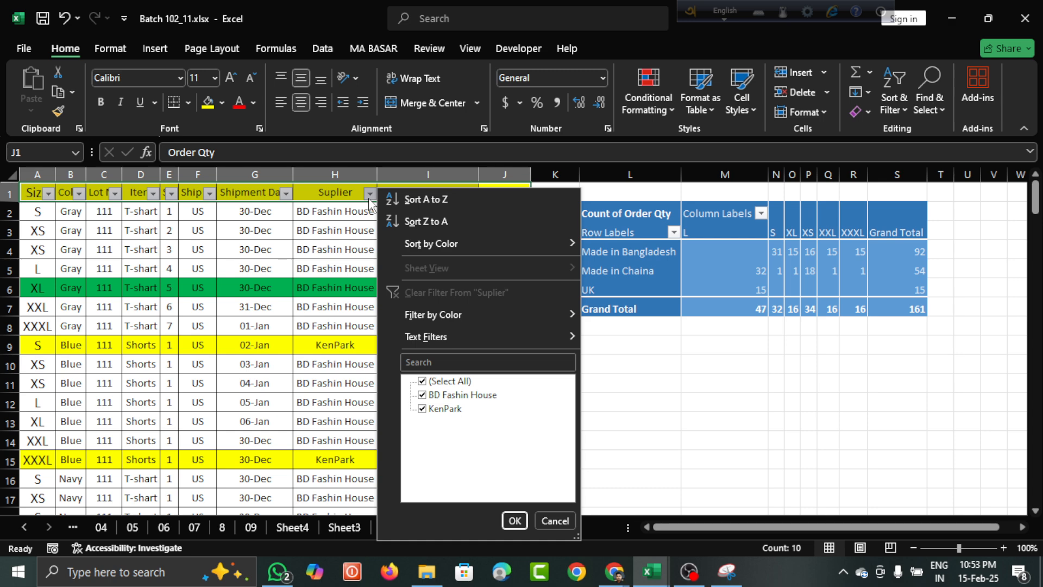
pyautogui.click(427, 381)
pyautogui.press('Escape')
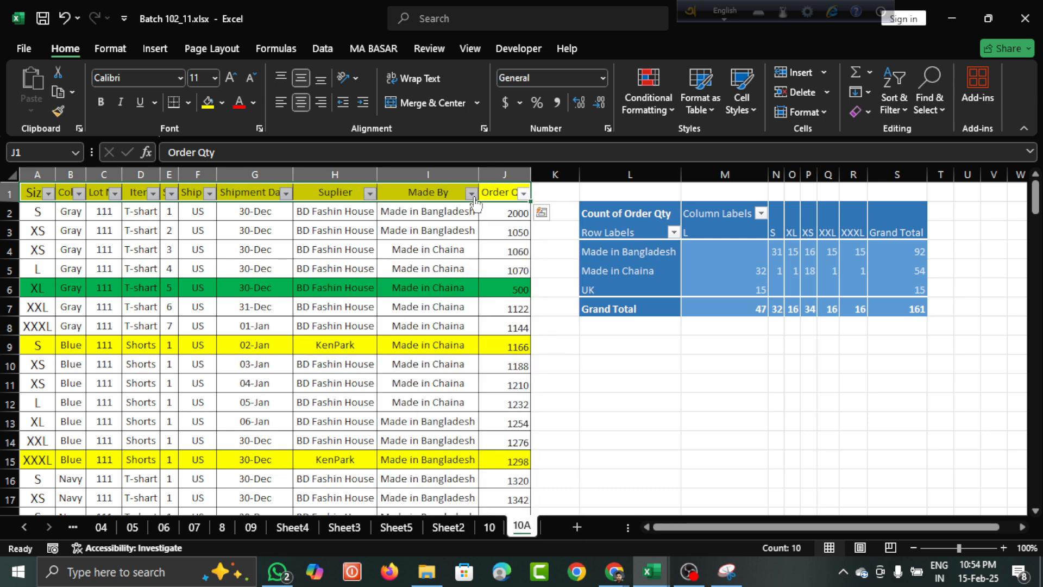
# Step: Filter the source data's Made By column to show only Made in Bangladesh
pyautogui.click(471, 194)
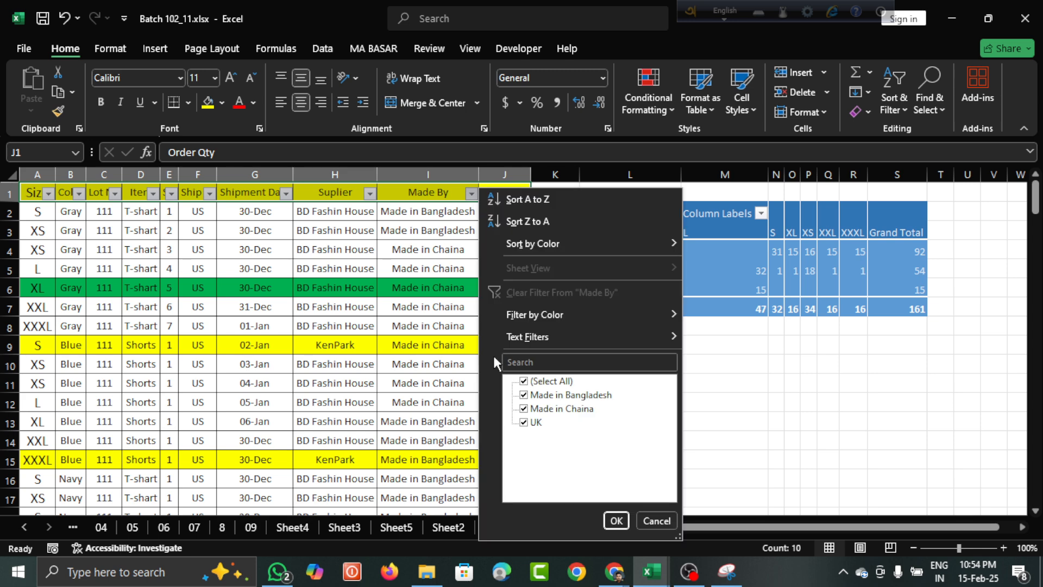
pyautogui.click(525, 380)
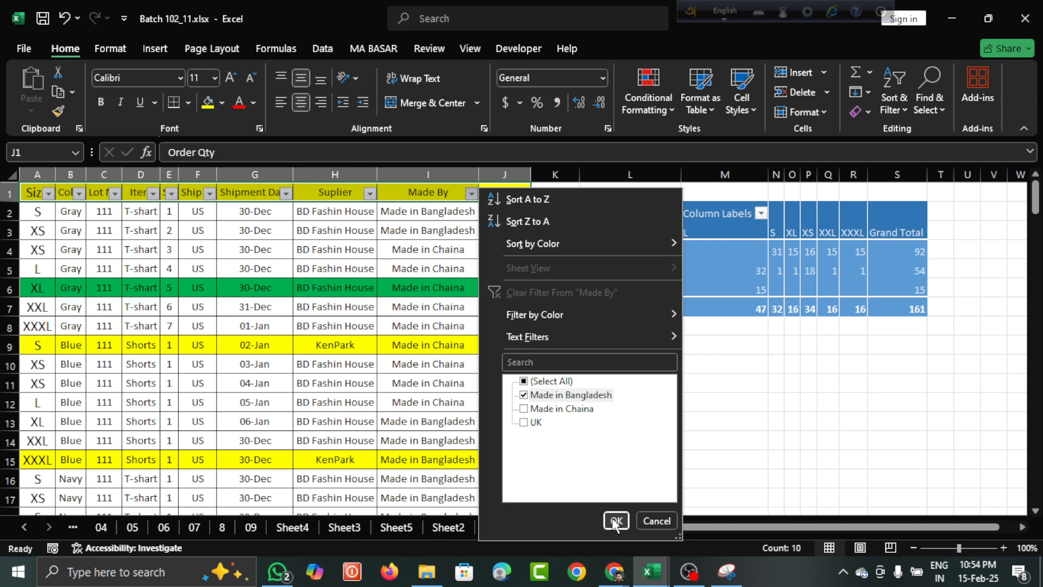
pyautogui.click(615, 520)
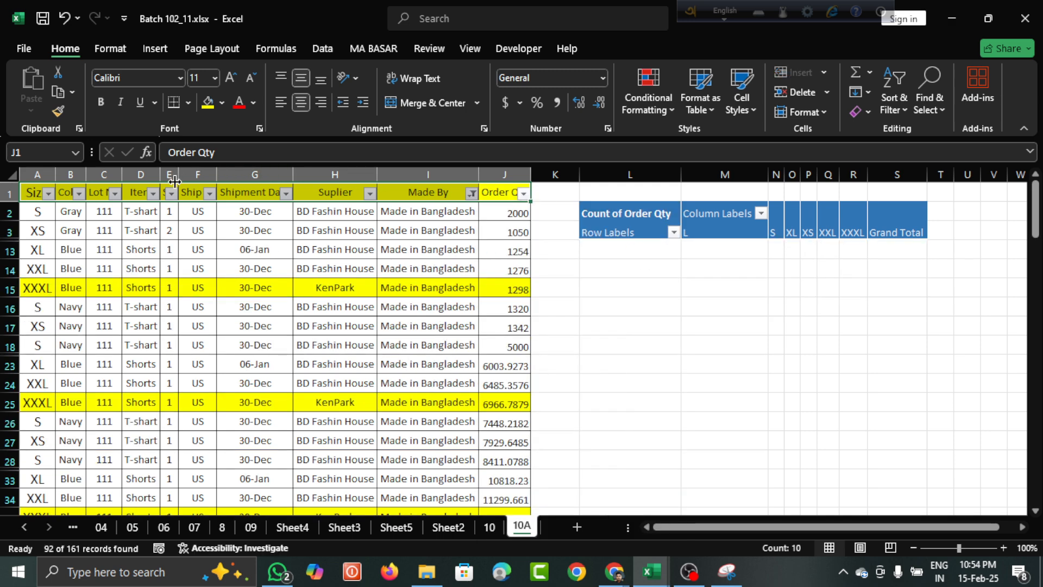
# Step: Filter the source data's Size column to show only size S
pyautogui.click(48, 194)
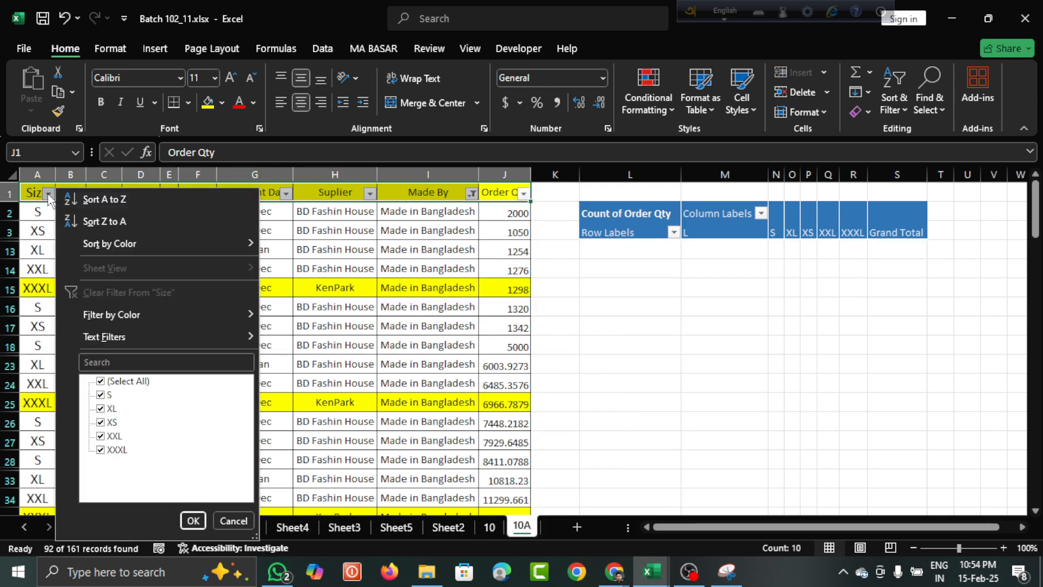
pyautogui.click(101, 381)
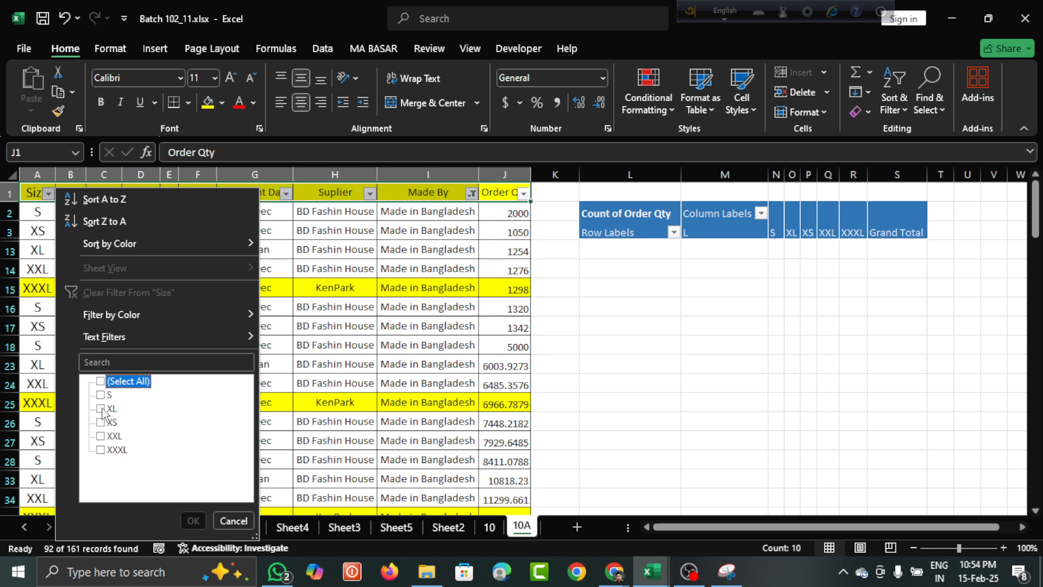
pyautogui.click(100, 394)
pyautogui.click(194, 522)
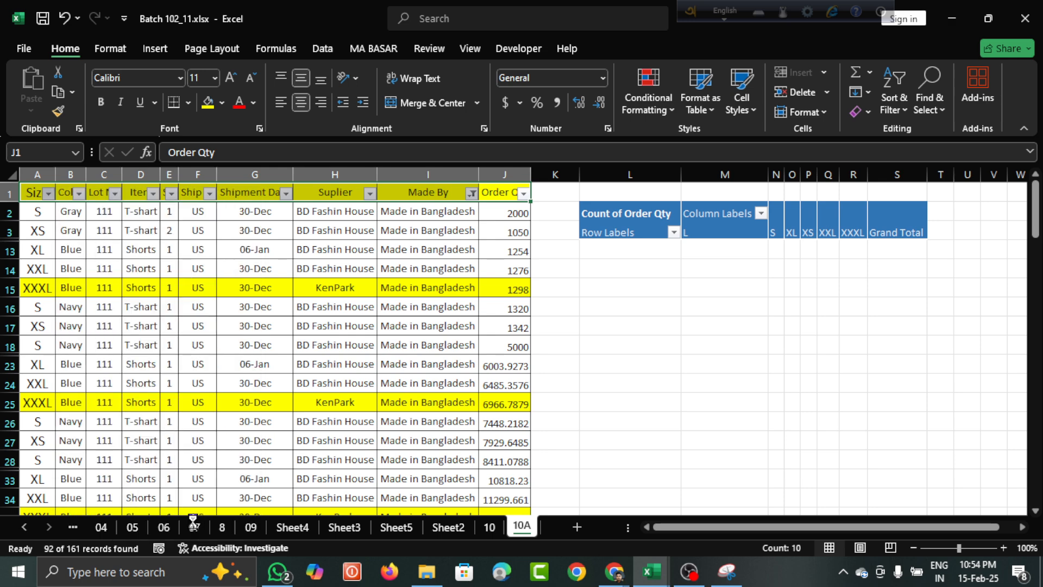
# Step: Select all filtered Suplier cells to check their count against the PivotTable, and remove the filters from the source data
pyautogui.click(346, 214)
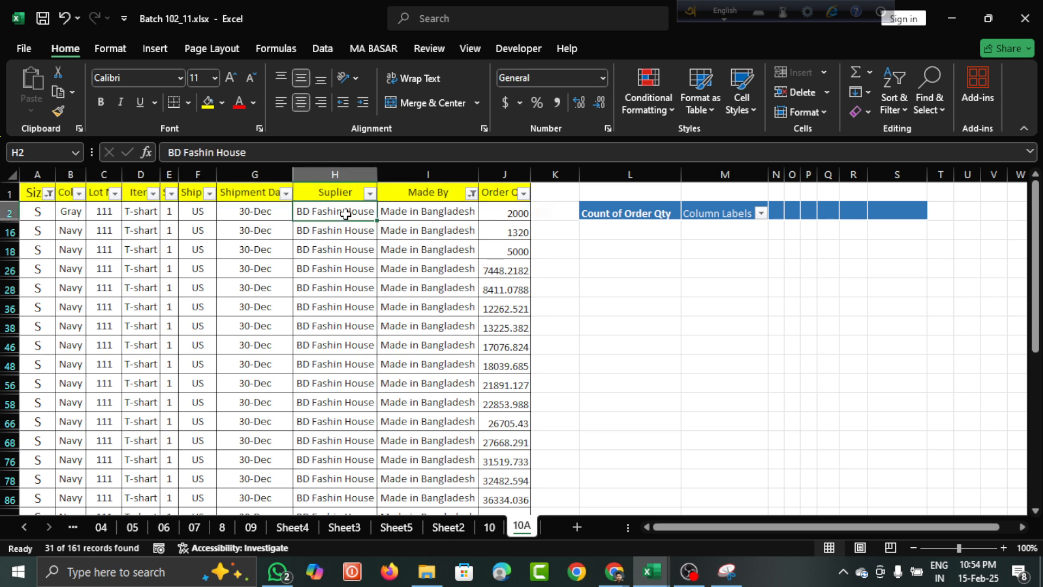
pyautogui.moveTo(345, 219); pyautogui.dragTo(344, 474)
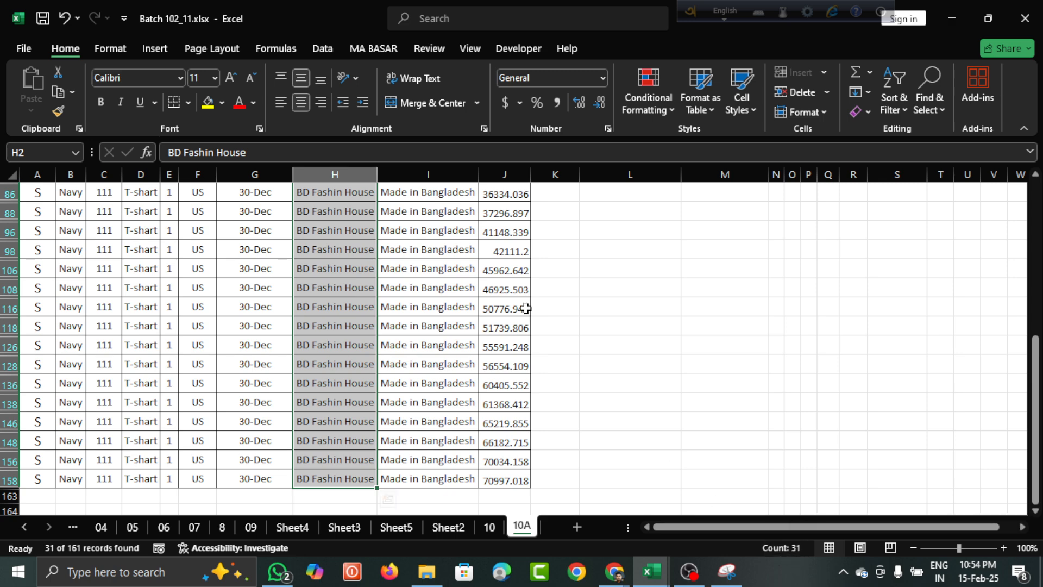
pyautogui.scroll(6, 525, 308)
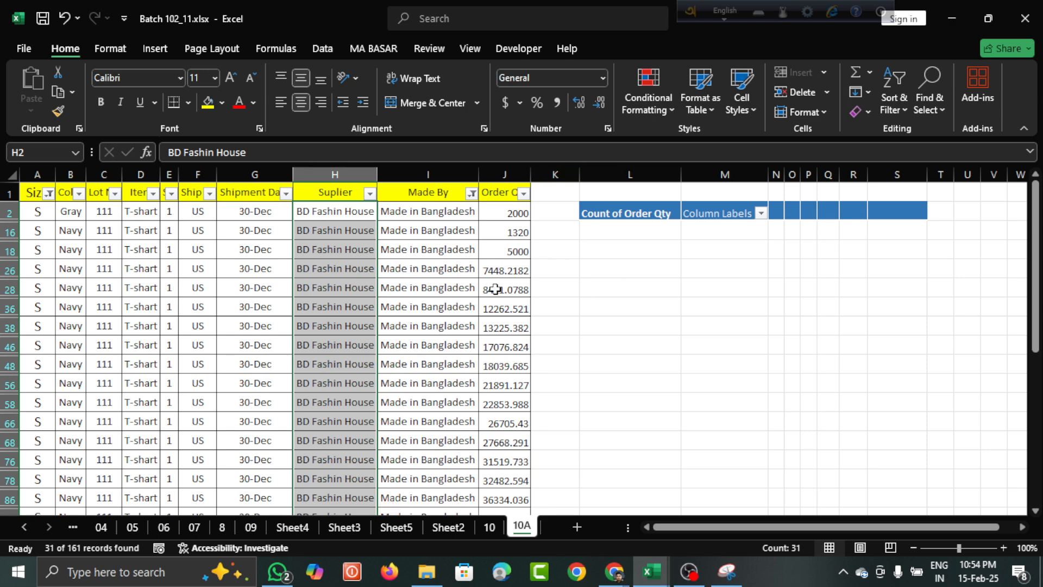
pyautogui.hotkey('ctrl', 'shift', 'l')
# Step: Compare the source data with the PivotTable's counts, selecting the table from Row Labels through the overall Grand Total
pyautogui.click(772, 286)
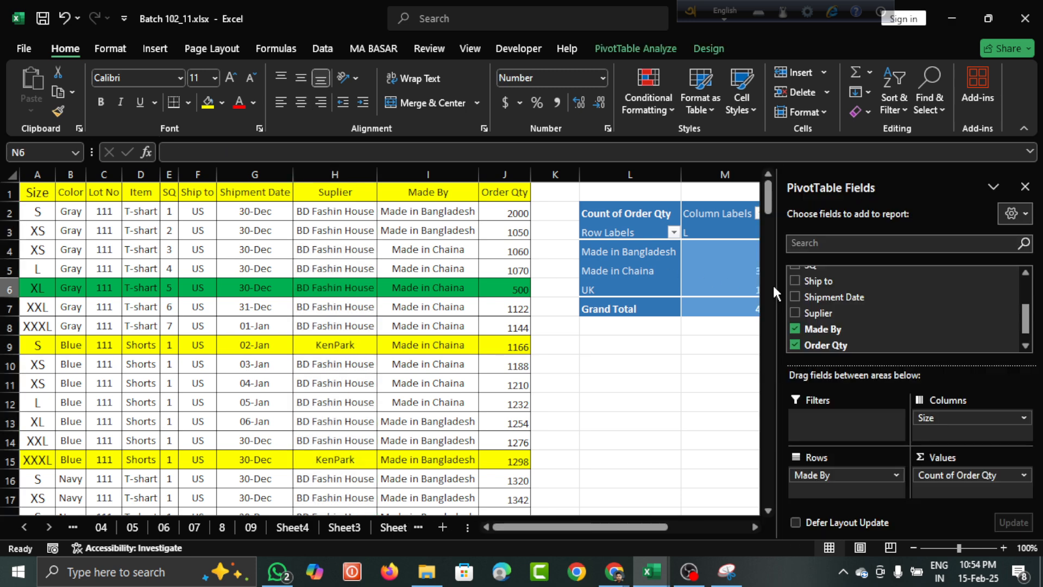
pyautogui.click(675, 333)
pyautogui.hscroll(3, 675, 333)
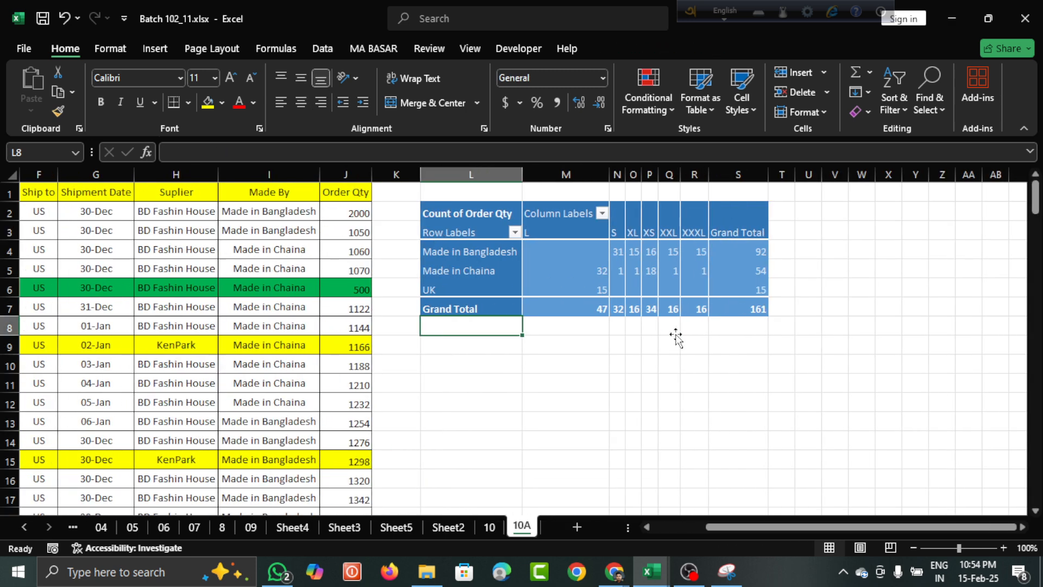
pyautogui.hscroll(-3, 676, 338)
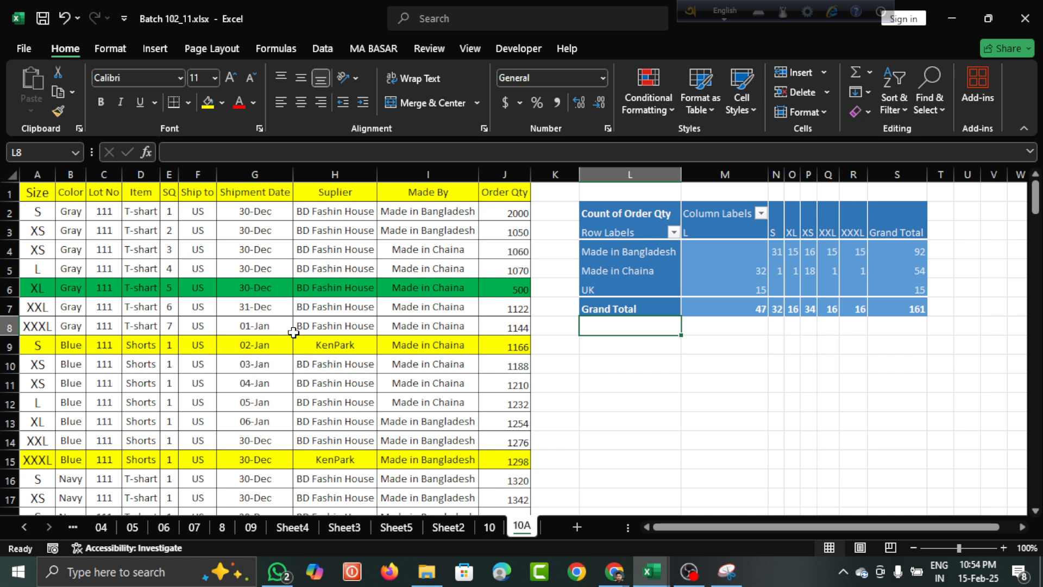
pyautogui.moveTo(612, 232); pyautogui.dragTo(880, 304)
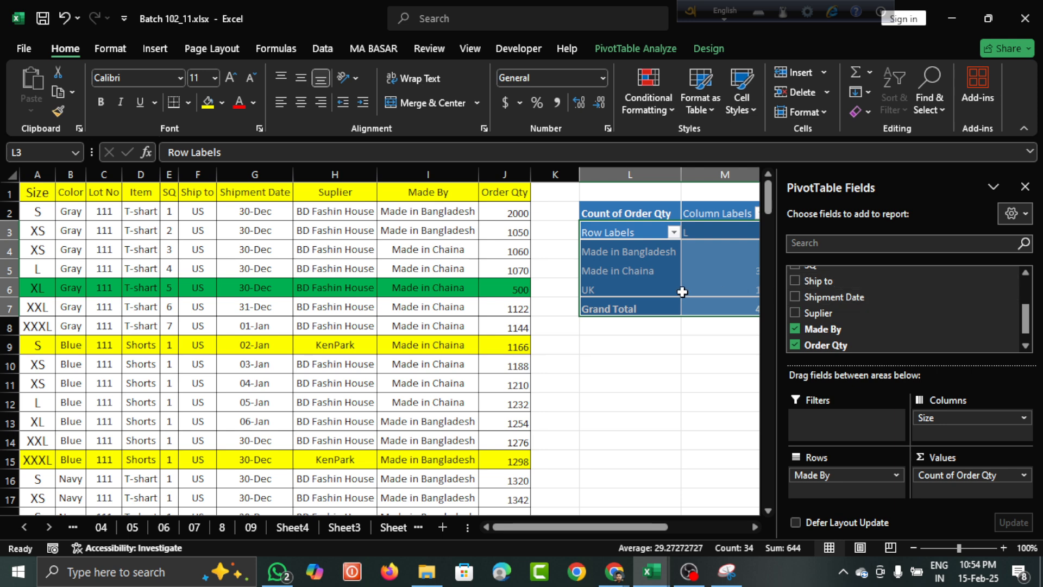
pyautogui.hscroll(5, 646, 374)
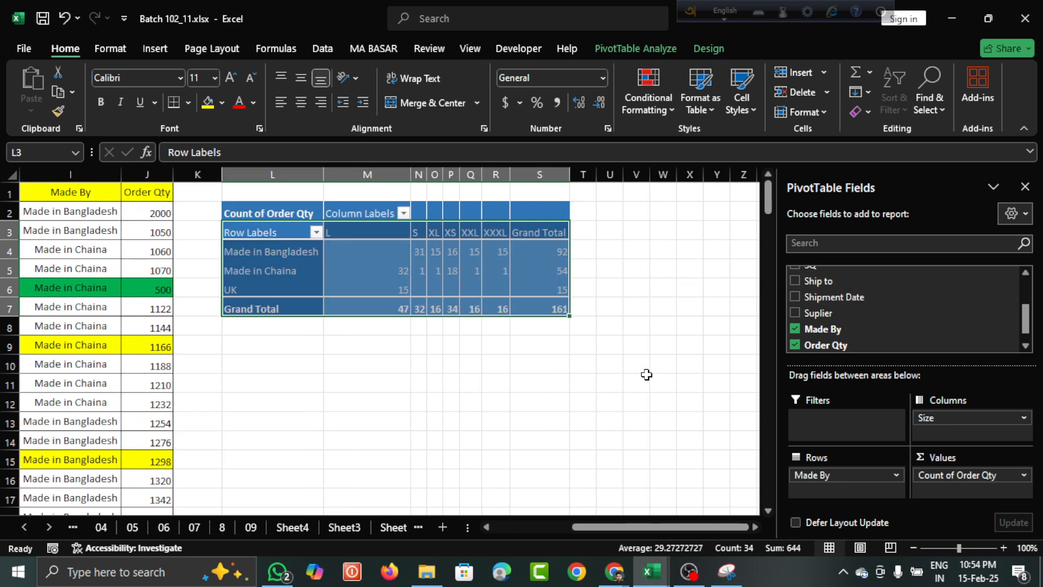
# Step: Look through the PivotTable's available fields and its Filters, Columns, Rows and Values areas
pyautogui.moveTo(481, 289)
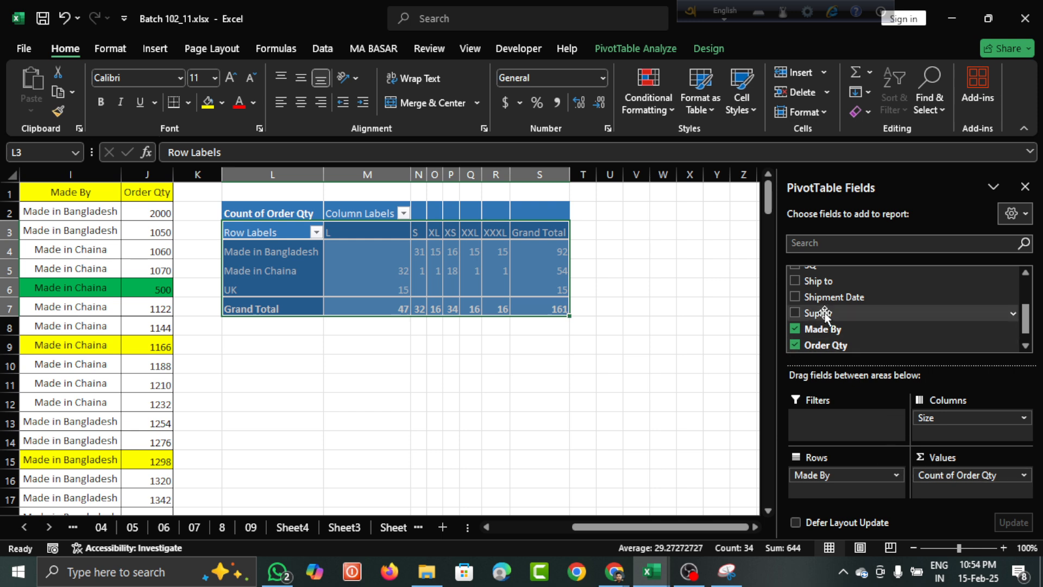
pyautogui.scroll(2, 824, 312)
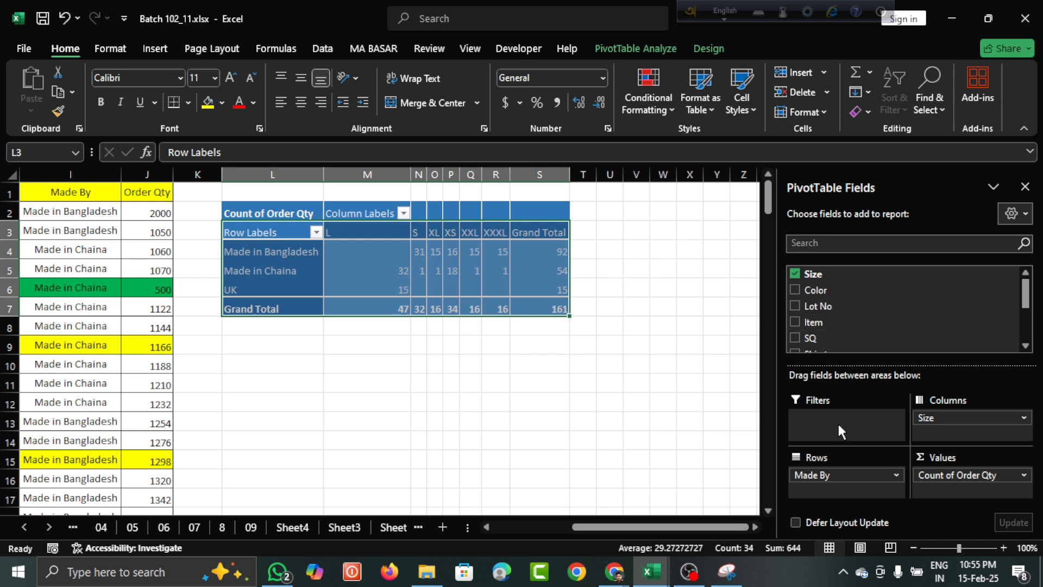
pyautogui.scroll(-1, 839, 352)
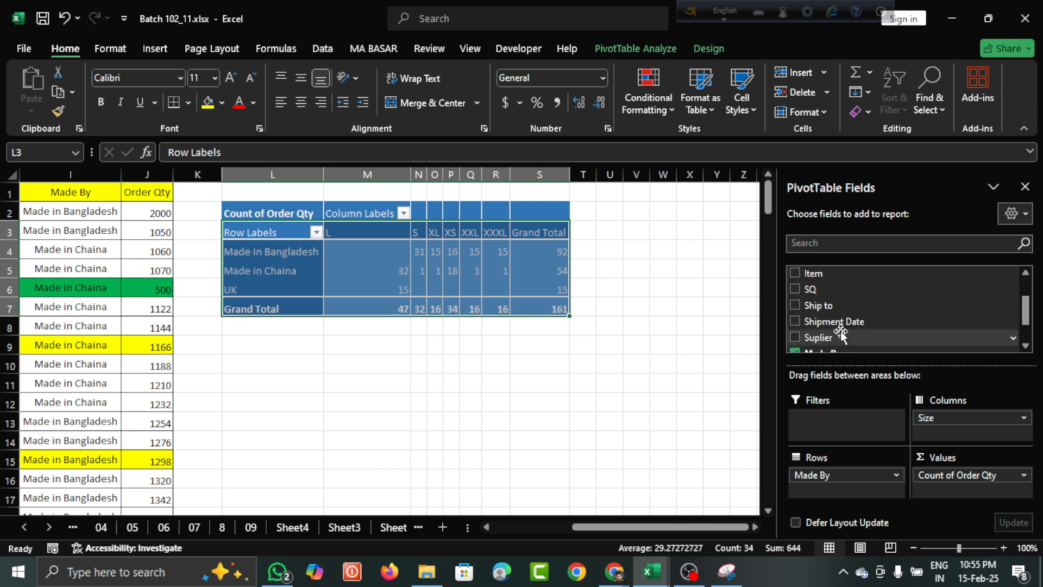
pyautogui.scroll(-1, 840, 334)
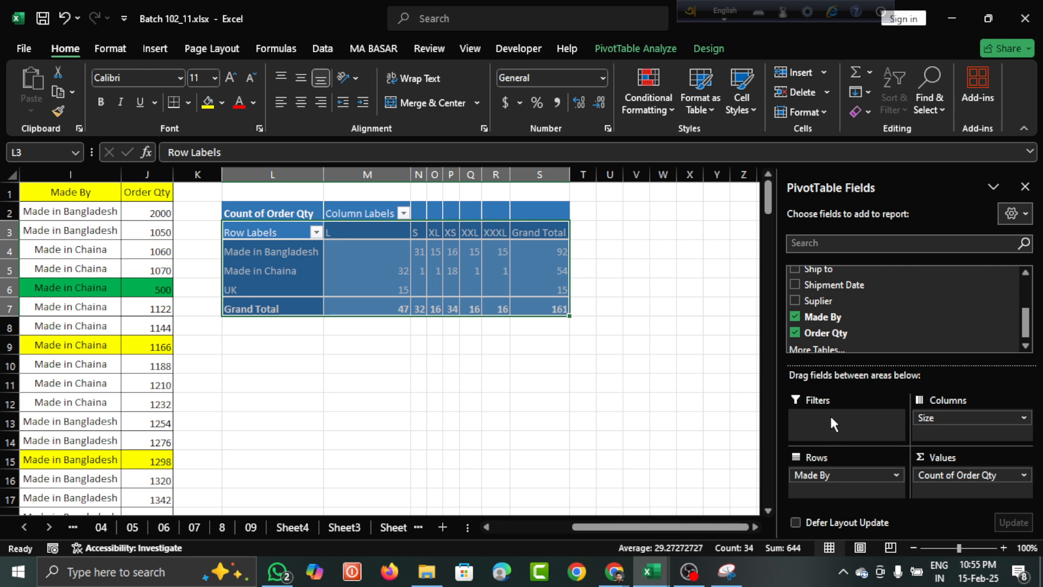
pyautogui.click(543, 393)
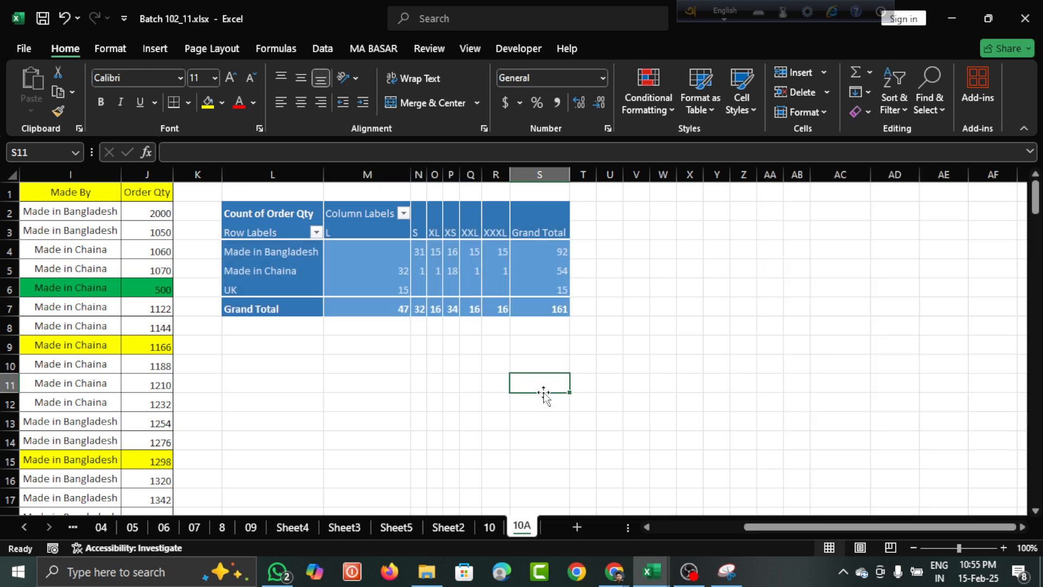
# Step: Create a PivotTable on a new worksheet from the source data in columns A to J of sheet 10A
pyautogui.hscroll(-4, 380, 375)
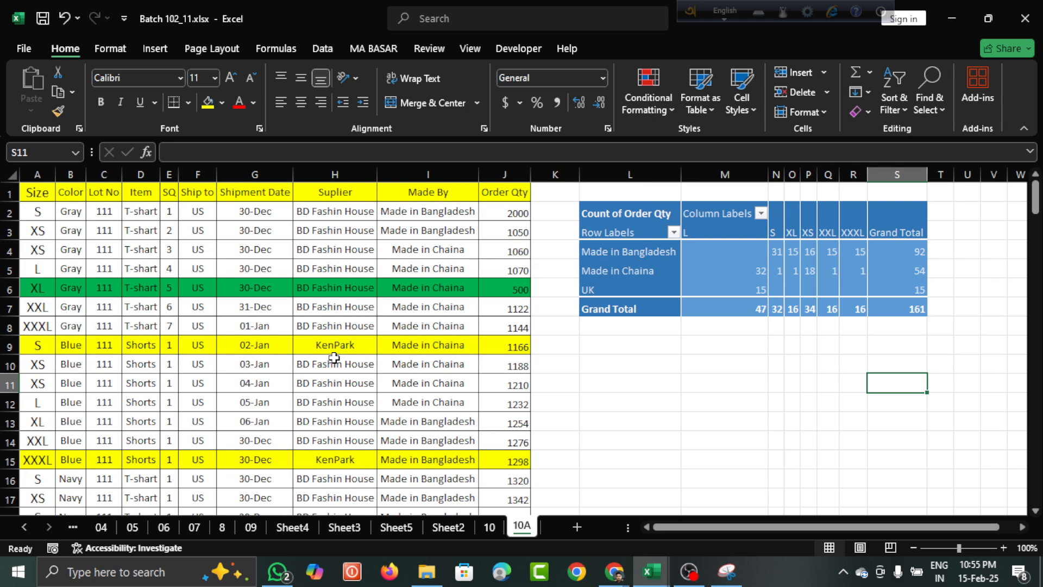
pyautogui.moveTo(706, 250)
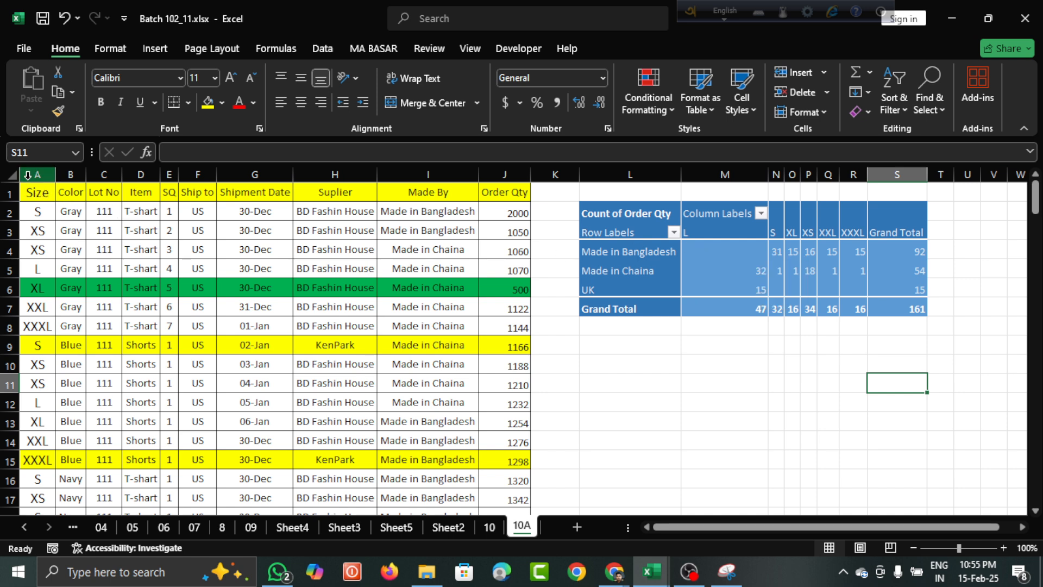
pyautogui.moveTo(27, 175); pyautogui.dragTo(502, 208)
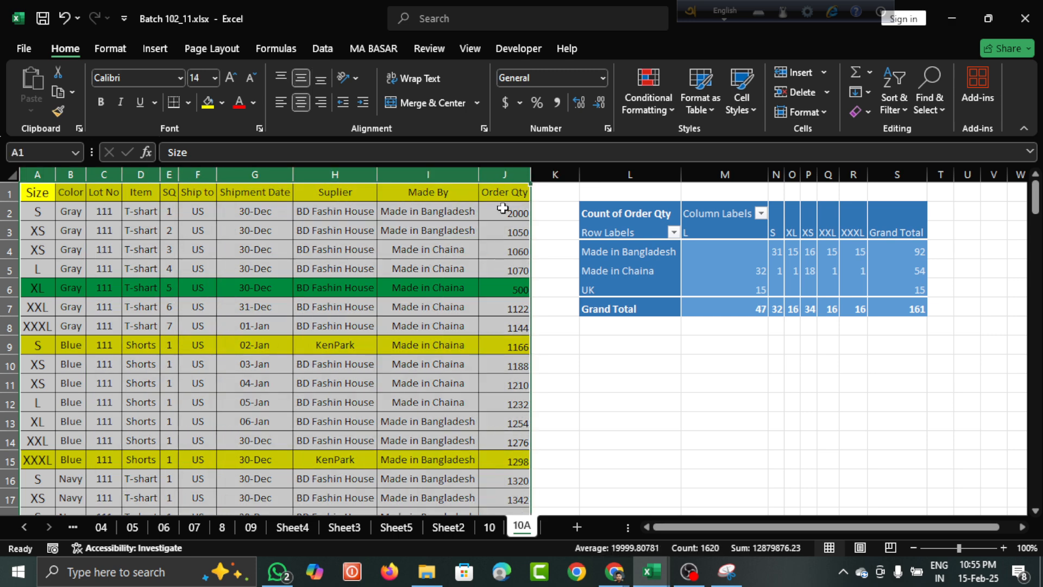
pyautogui.click(154, 51)
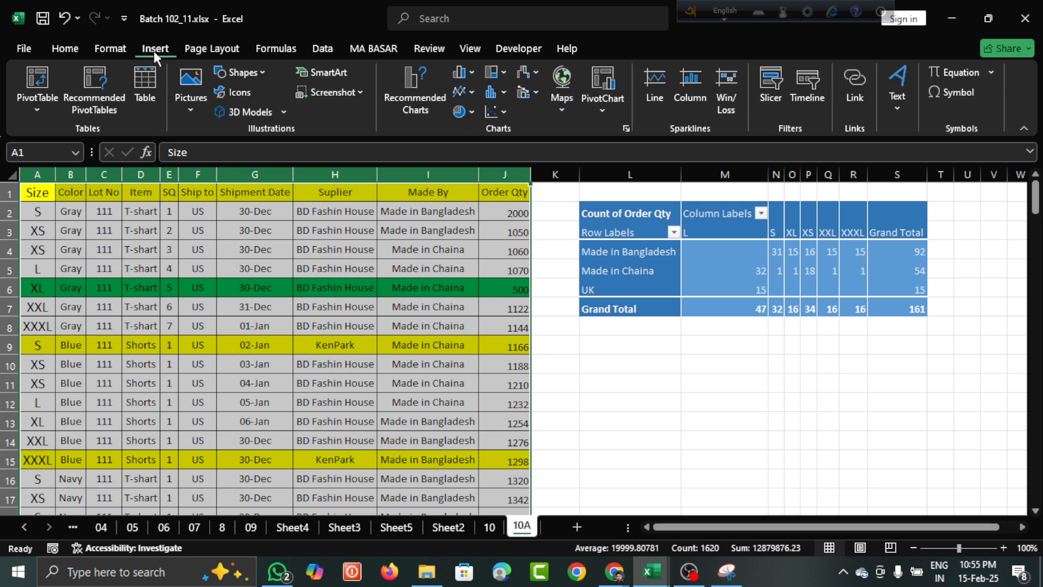
pyautogui.click(37, 83)
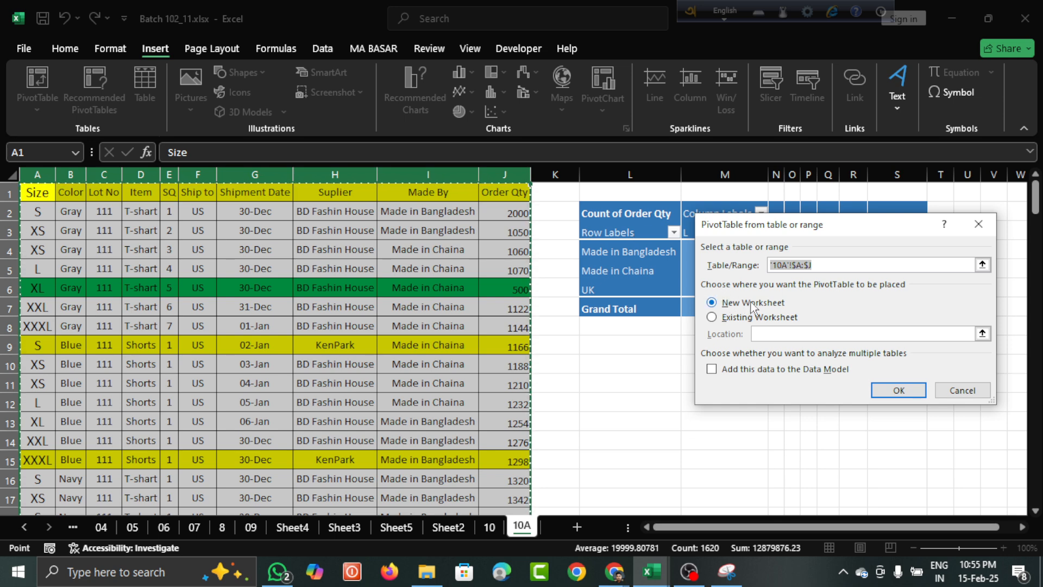
pyautogui.click(899, 391)
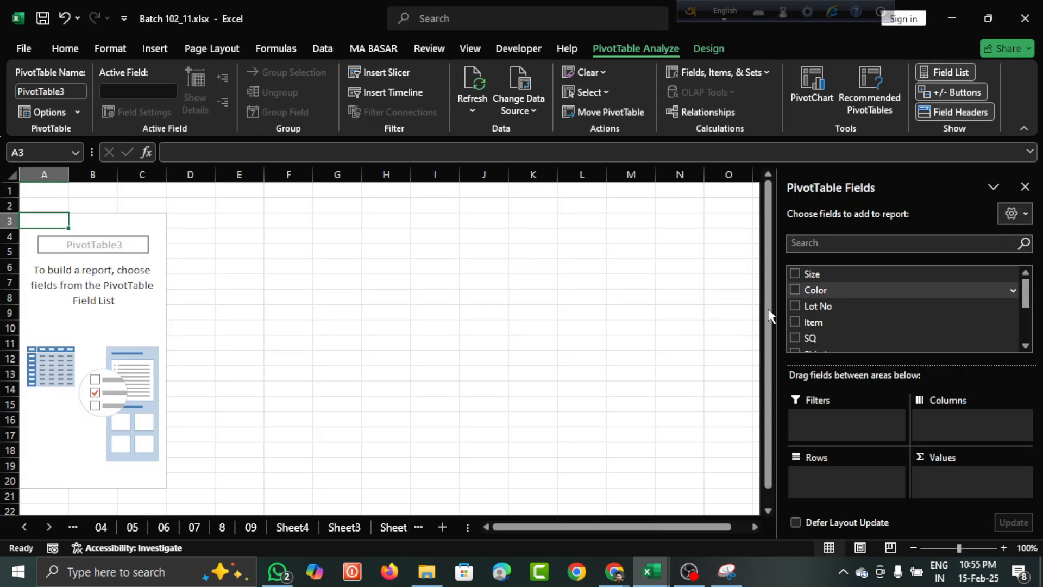
# Step: Try Shipment Date as the PivotTable's row field and remove its Years grouping from Rows
pyautogui.scroll(-3, 879, 337)
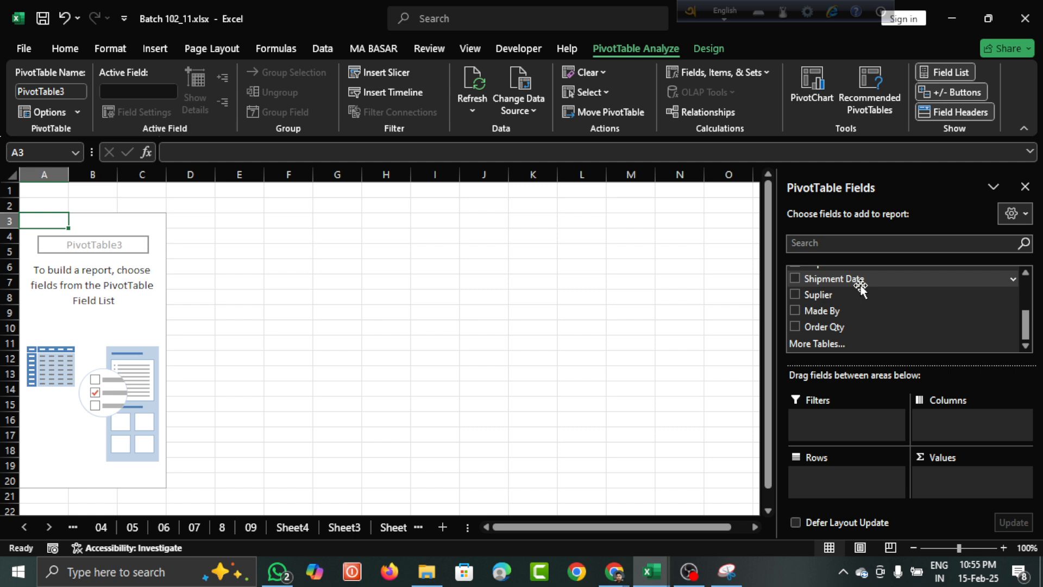
pyautogui.moveTo(860, 288); pyautogui.dragTo(839, 476)
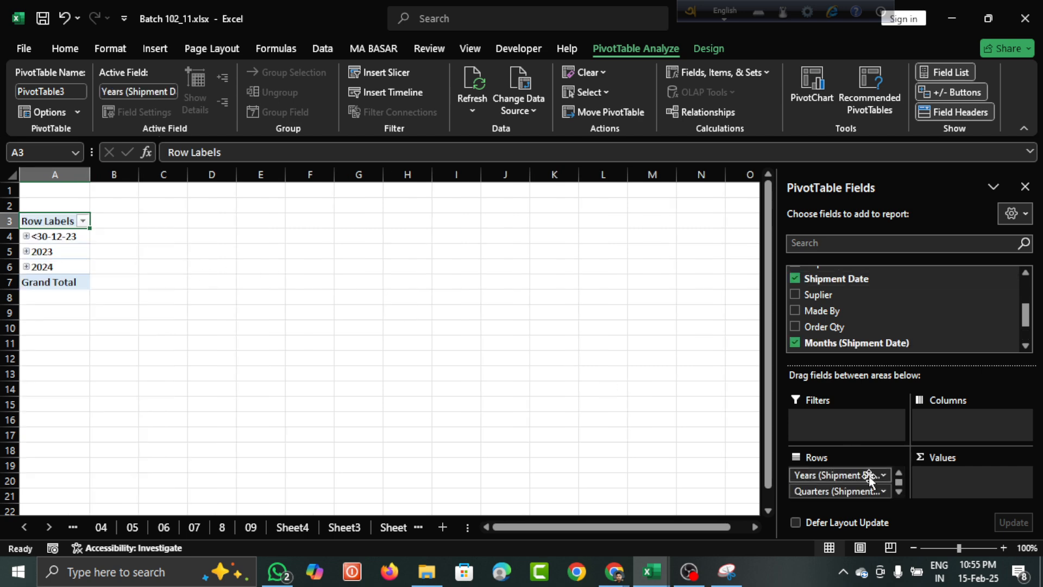
pyautogui.moveTo(855, 474); pyautogui.dragTo(859, 333)
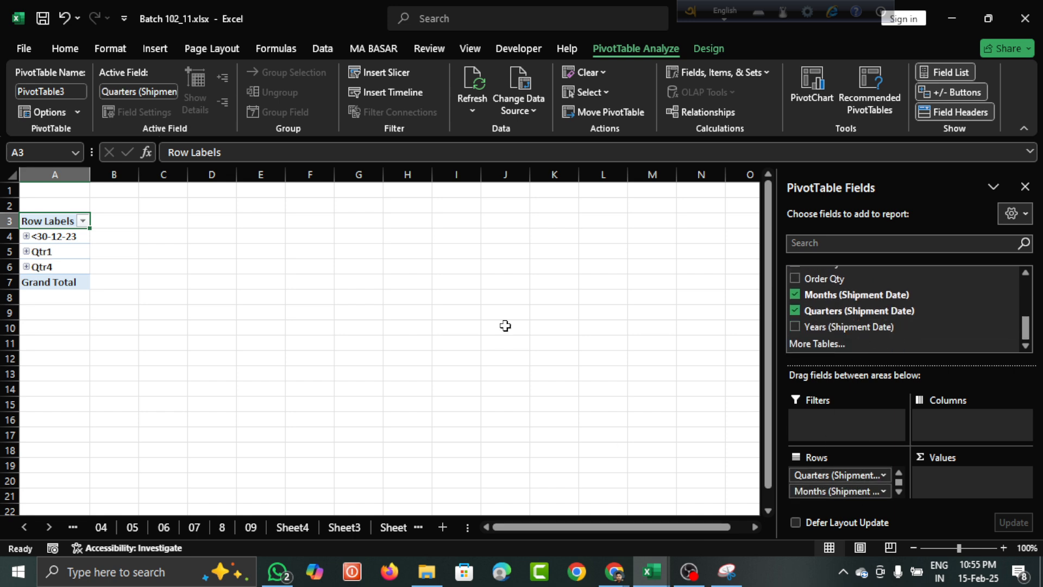
pyautogui.click(414, 340)
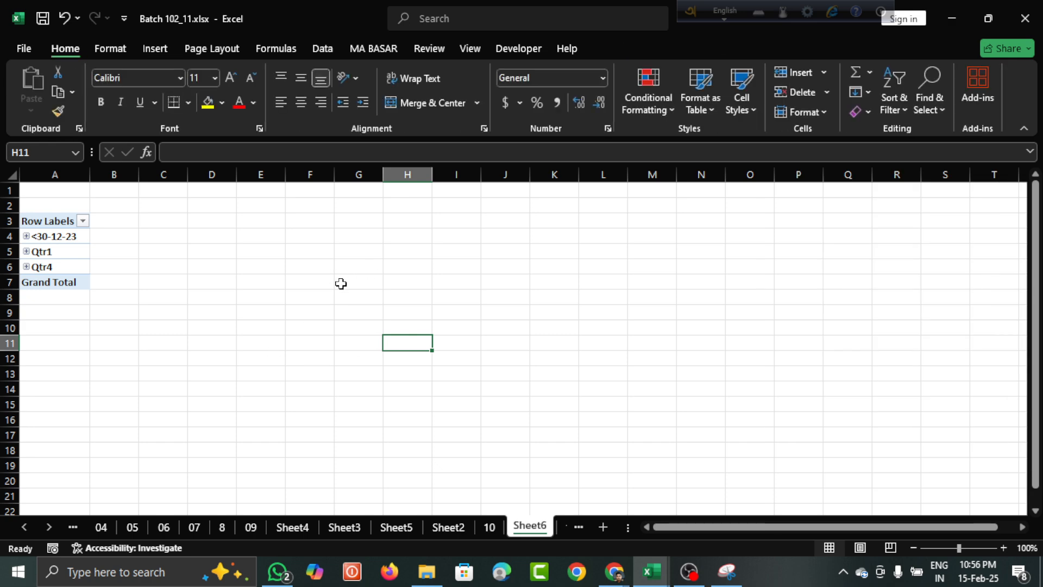
# Step: Switch to Google Meet, dismiss the call time limit notice, and return to the Batch 102_11.xlsx workbook in Excel
pyautogui.click(614, 572)
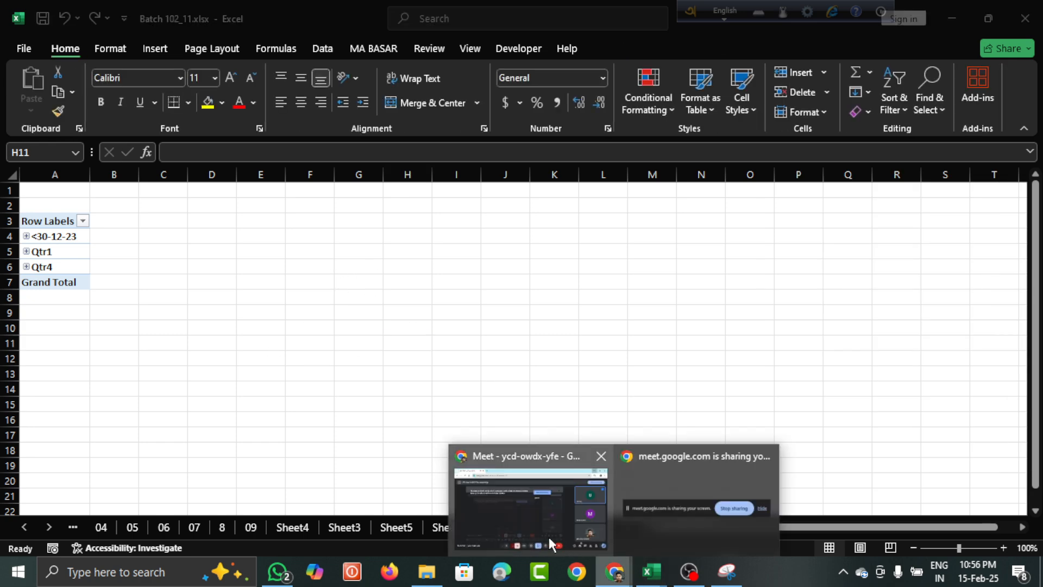
pyautogui.click(541, 534)
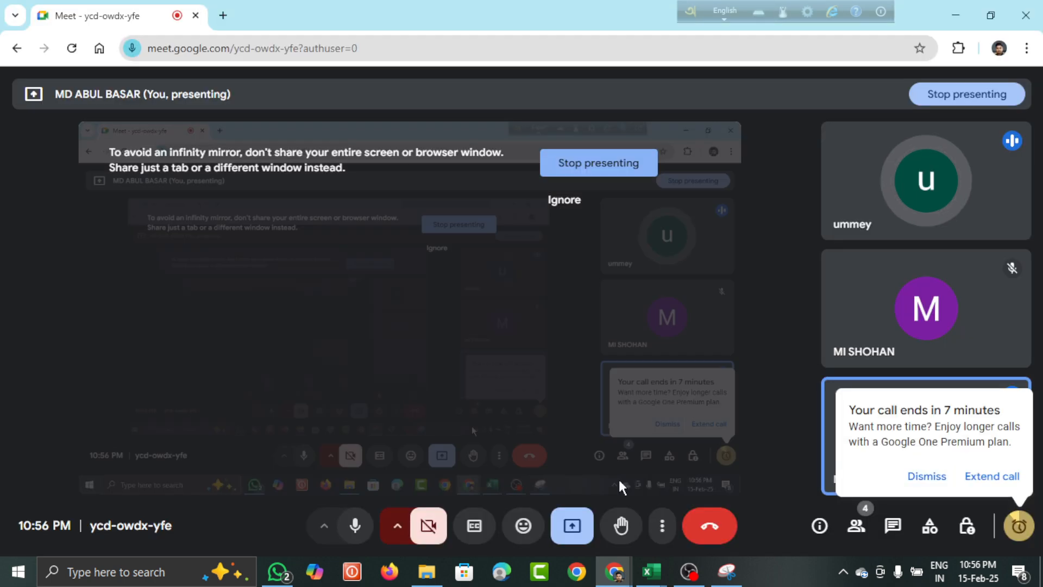
pyautogui.click(928, 475)
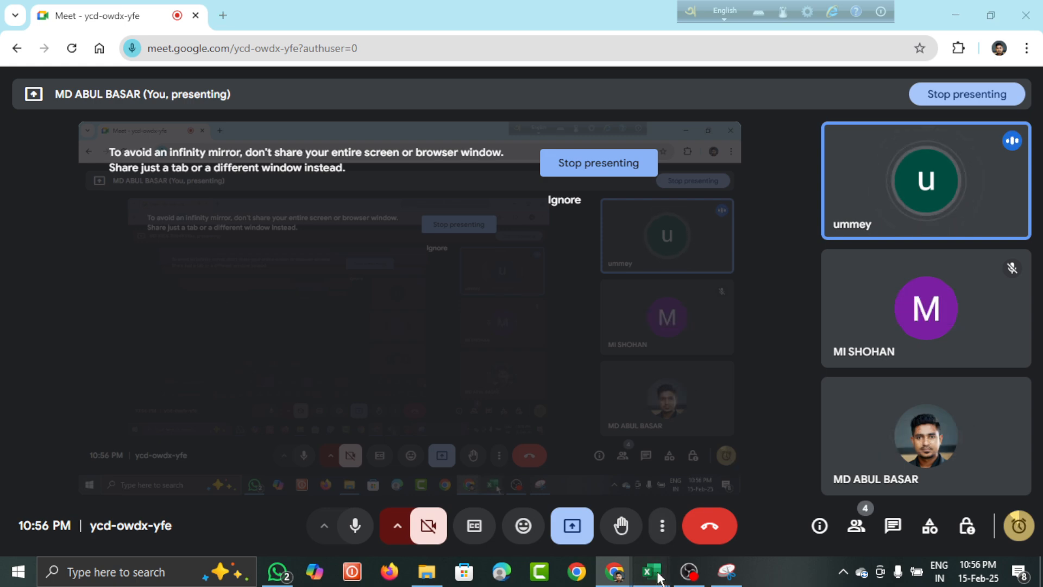
pyautogui.moveTo(659, 576)
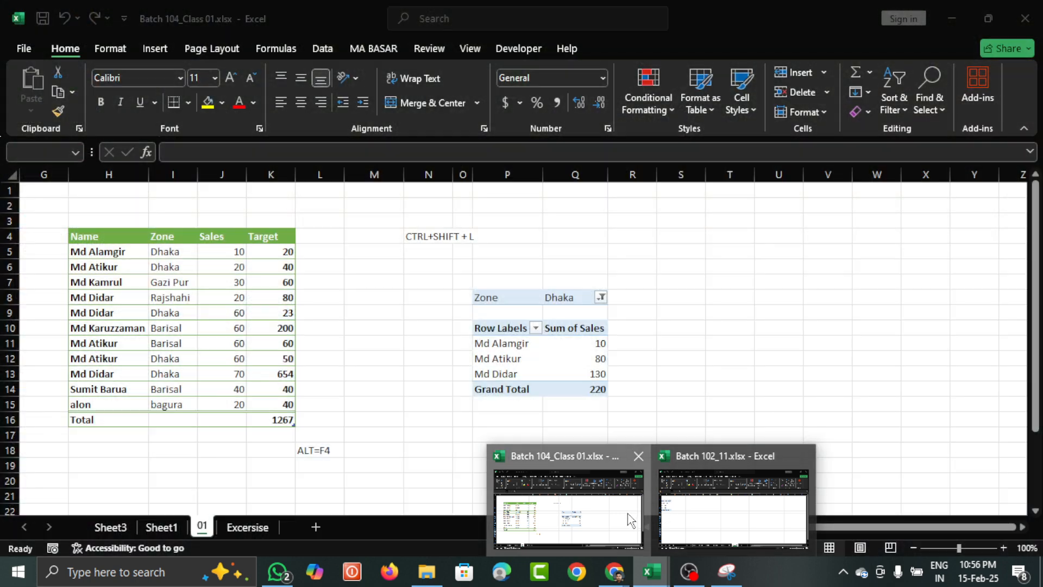
pyautogui.click(629, 517)
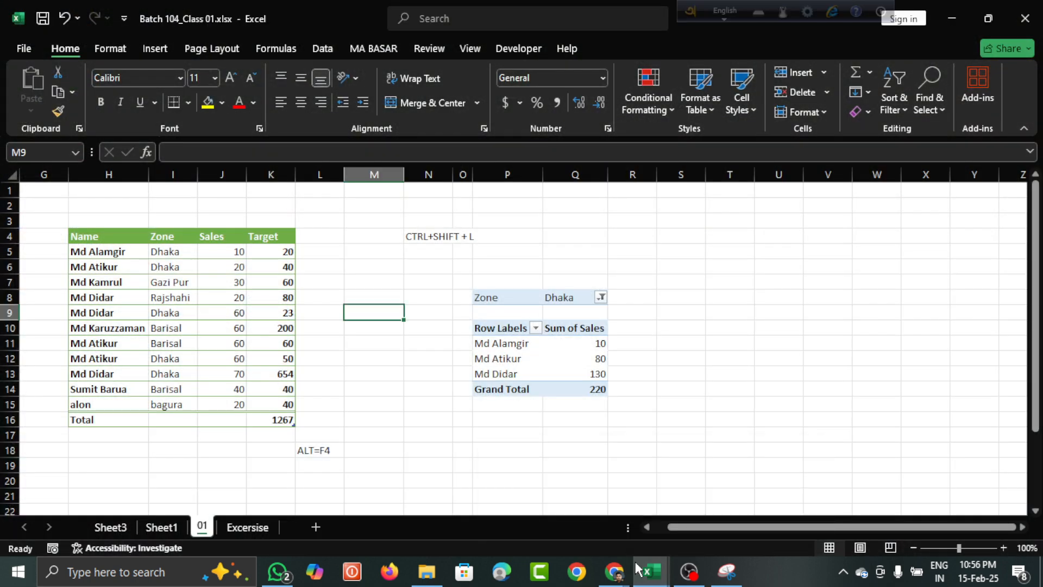
pyautogui.moveTo(644, 570)
pyautogui.moveTo(708, 519)
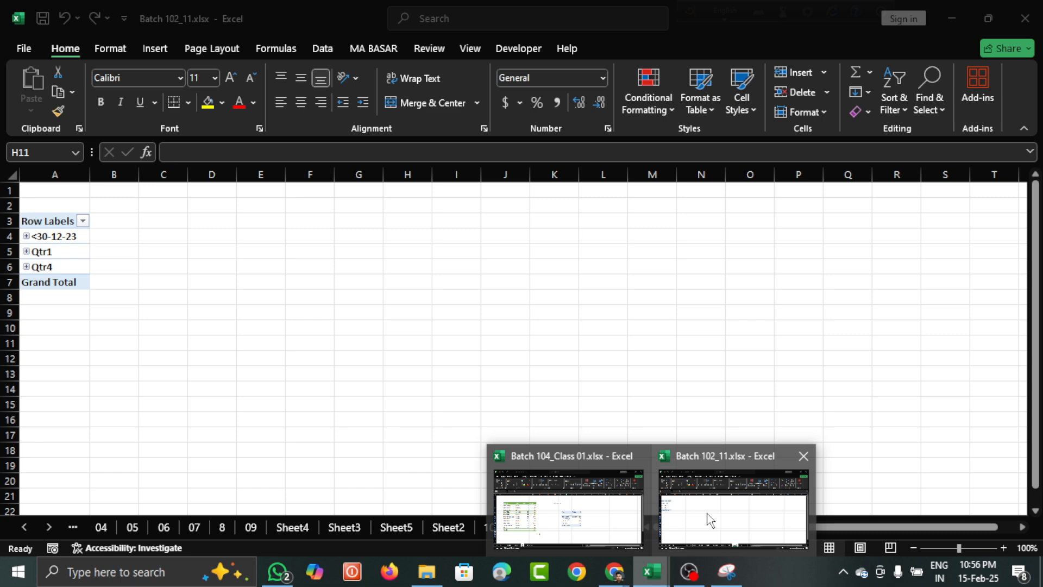
pyautogui.click(709, 517)
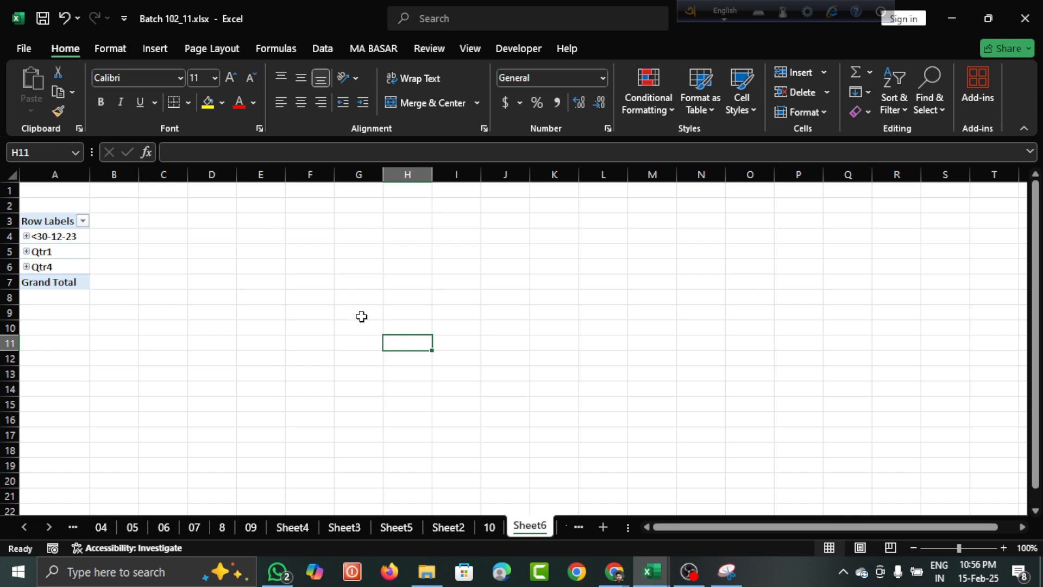
# Step: Undo the Shipment Date changes in the new PivotTable
pyautogui.hotkey('ctrl', 'z')
pyautogui.hotkey('ctrl', 'z')
pyautogui.hotkey('ctrl', 'z')
pyautogui.hotkey('ctrl', 'z')
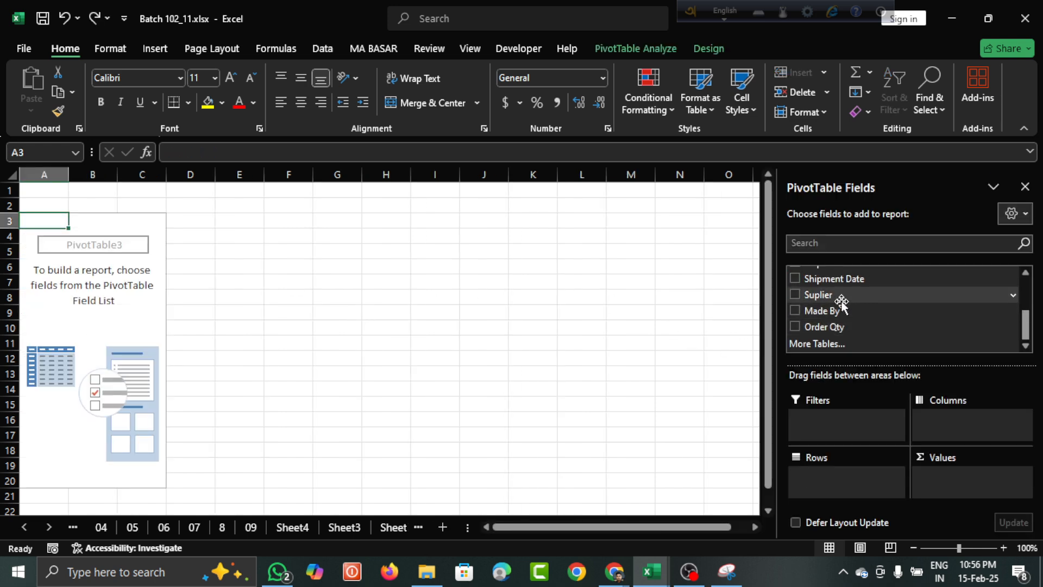
# Step: Build the PivotTable with Item in Rows and Order Qty in Values
pyautogui.scroll(1, 840, 301)
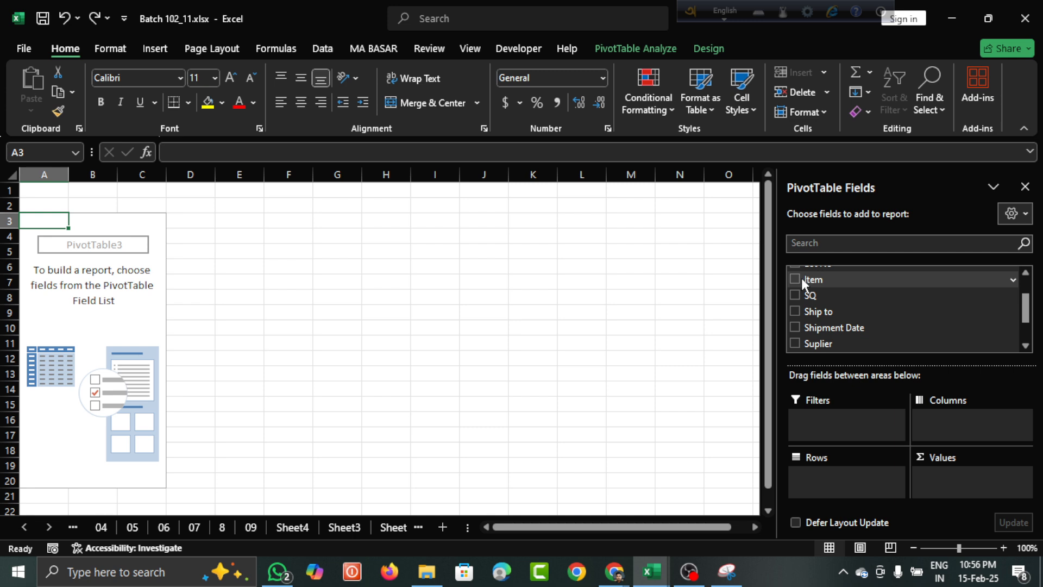
pyautogui.moveTo(797, 279); pyautogui.dragTo(826, 476)
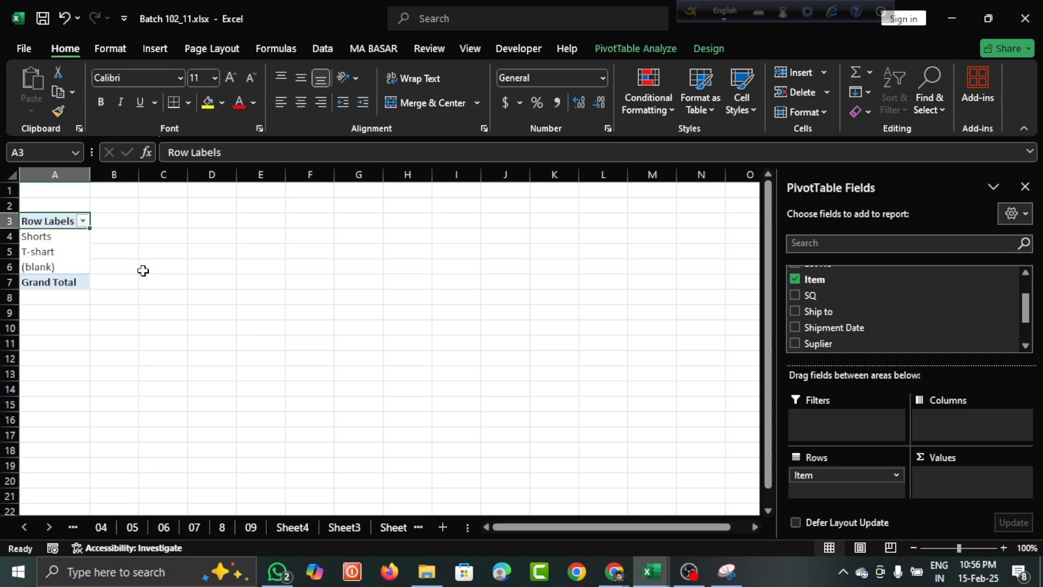
pyautogui.scroll(1, 880, 291)
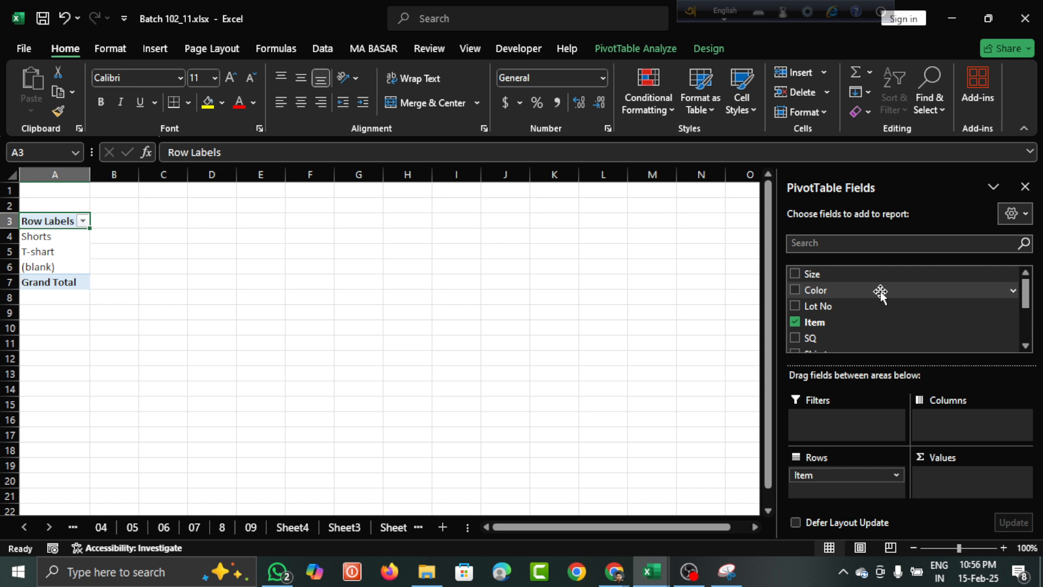
pyautogui.scroll(-5, 880, 292)
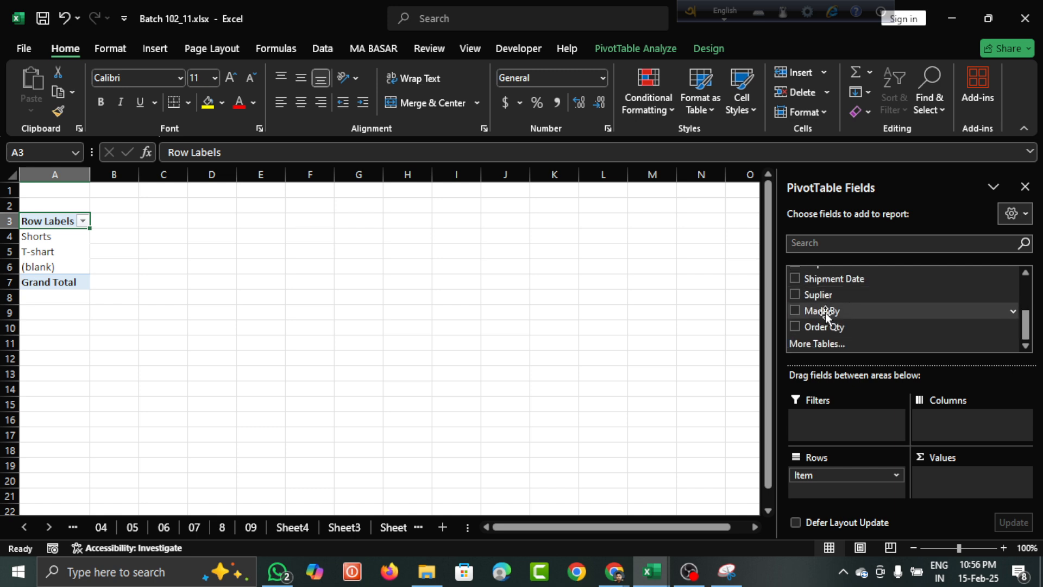
pyautogui.moveTo(808, 326); pyautogui.dragTo(962, 474)
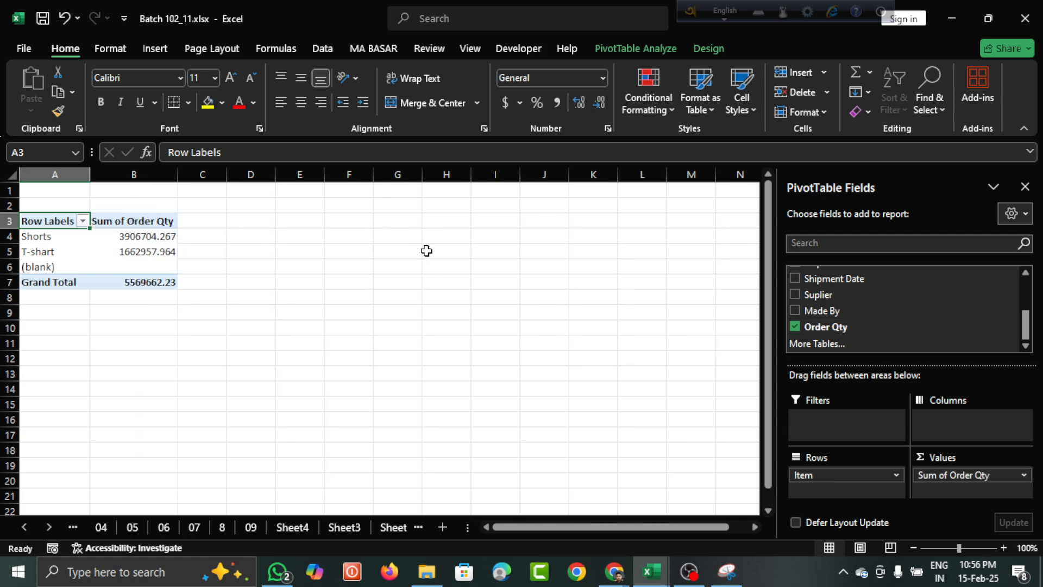
# Step: Format the PivotTable's Sum of Order Qty values, including the Grand Total, with no decimal places
pyautogui.moveTo(152, 238); pyautogui.dragTo(157, 282)
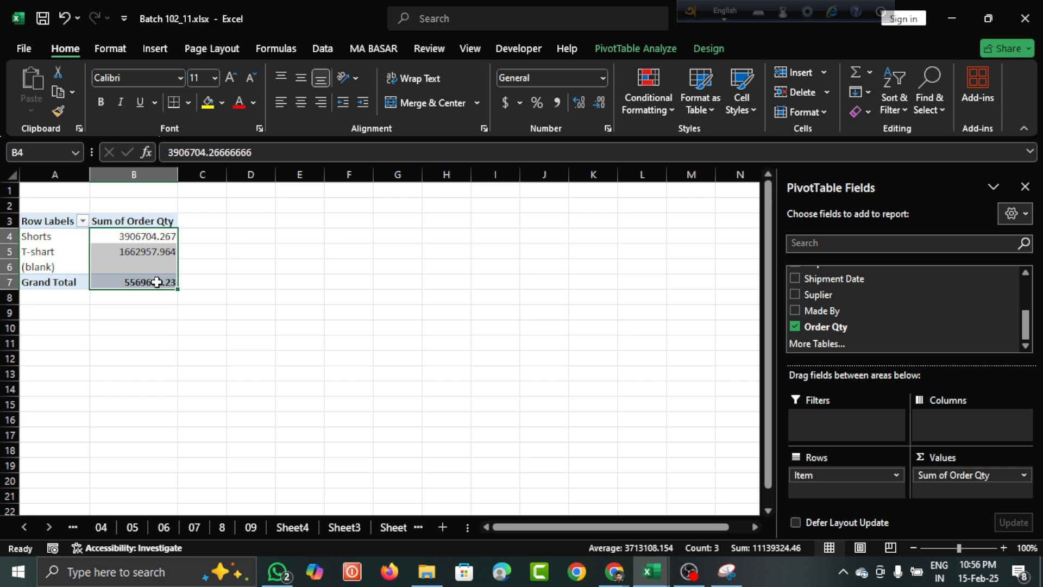
pyautogui.click(600, 102)
pyautogui.click(600, 102)
pyautogui.click(600, 102)
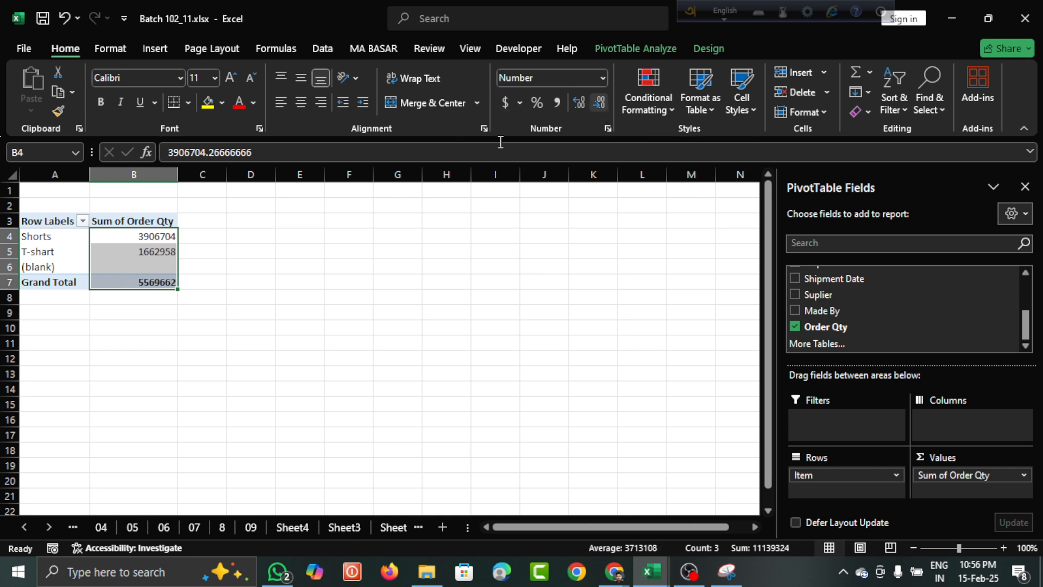
pyautogui.click(233, 274)
# Step: Check the PivotTable's Grand Total against the sum of Order Qty cells J2 to J162 on sheet 10A
pyautogui.moveTo(157, 236); pyautogui.dragTo(157, 257)
pyautogui.click(148, 279)
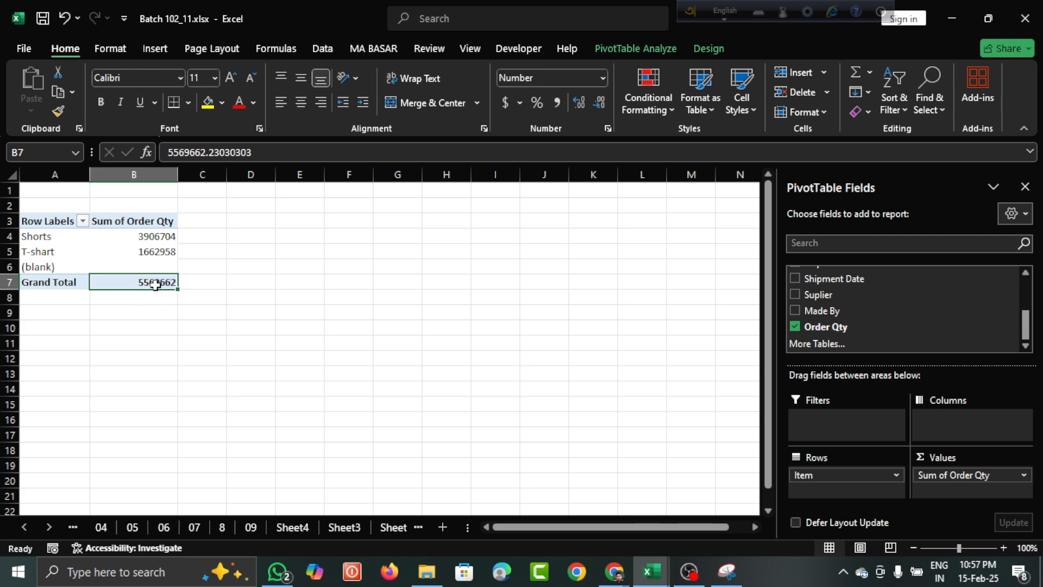
pyautogui.moveTo(150, 283)
pyautogui.click(391, 527)
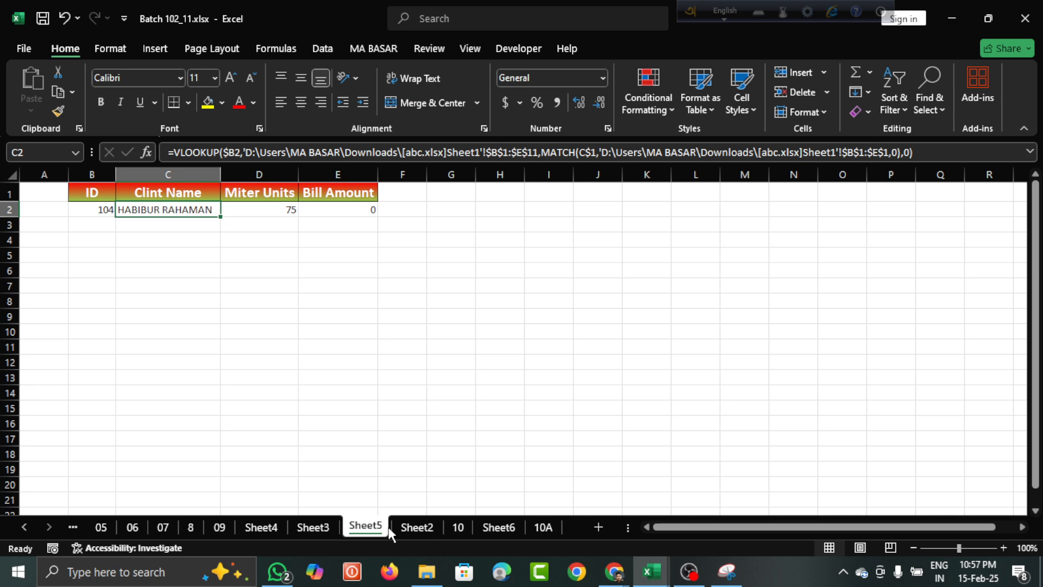
pyautogui.click(535, 527)
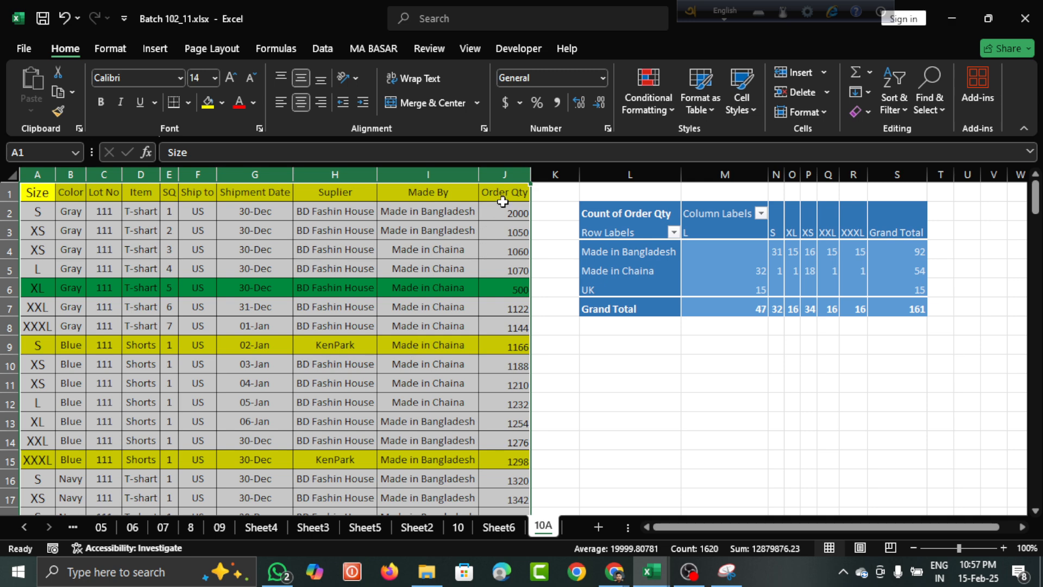
pyautogui.moveTo(504, 212); pyautogui.dragTo(520, 461)
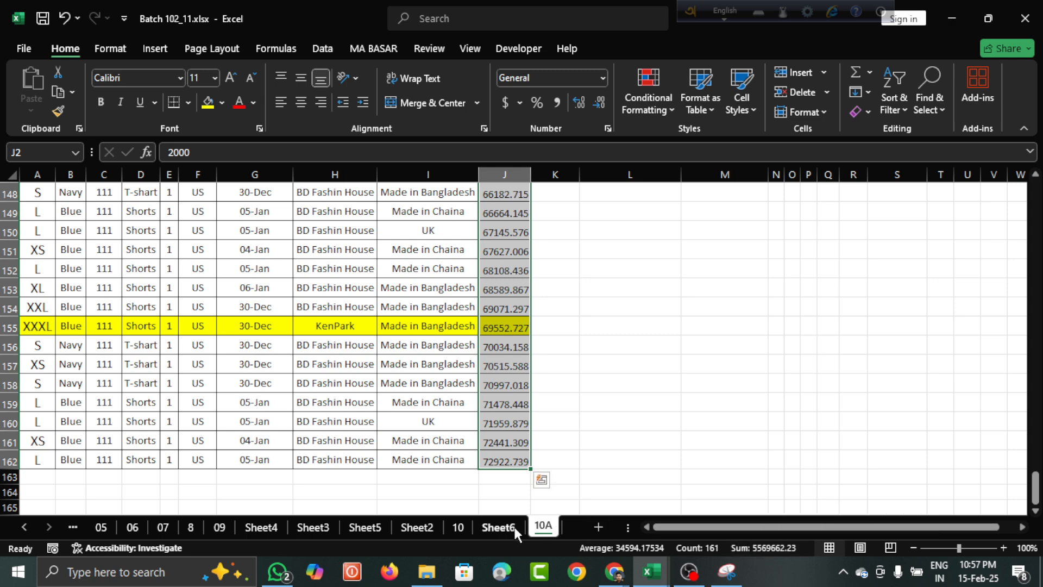
pyautogui.click(498, 527)
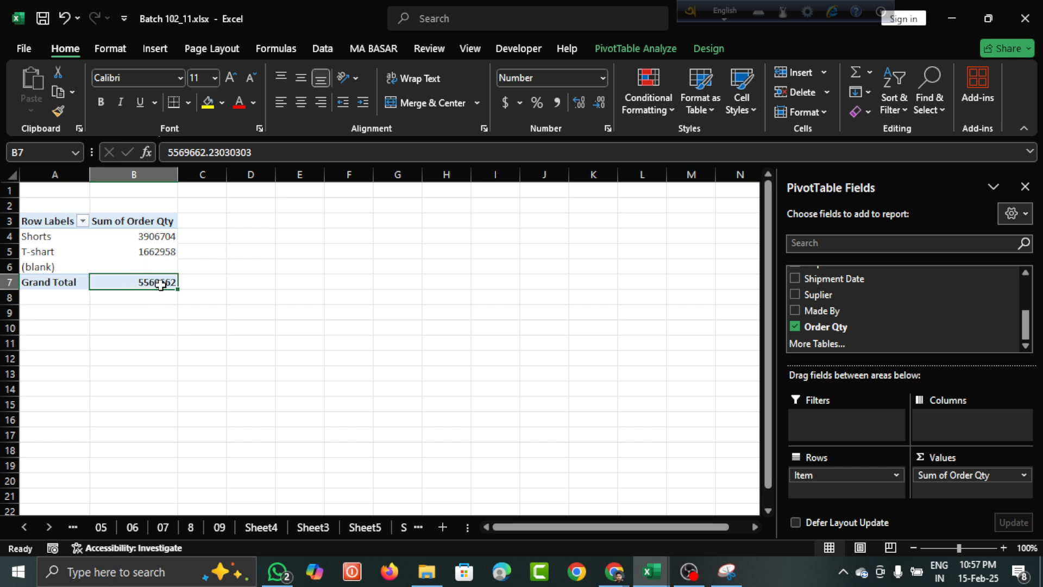
pyautogui.moveTo(160, 284)
# Step: Change the PivotTable's Order Qty value field to summarize by Count
pyautogui.click(1024, 477)
pyautogui.click(995, 456)
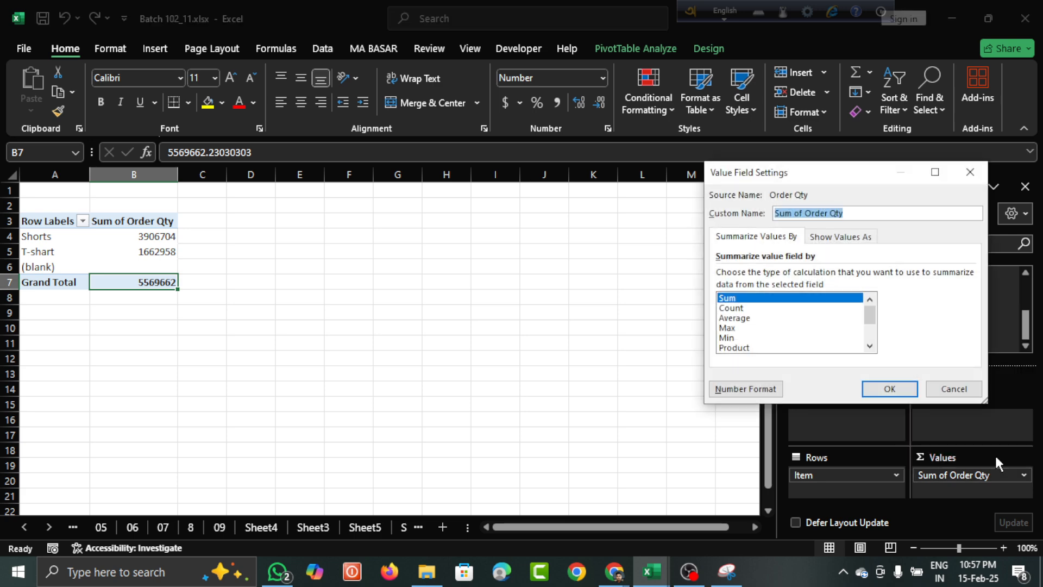
pyautogui.click(739, 308)
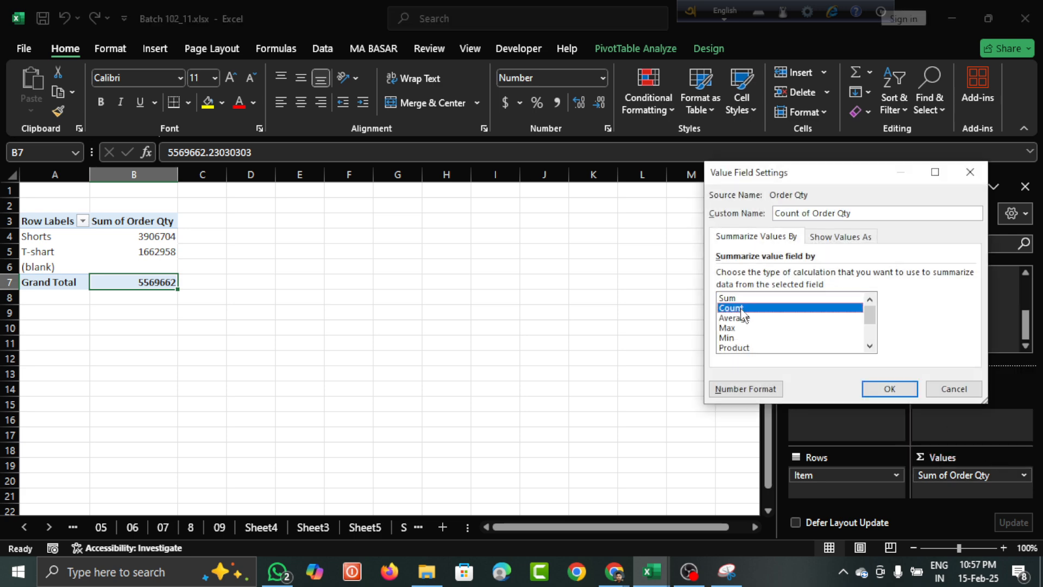
pyautogui.click(889, 388)
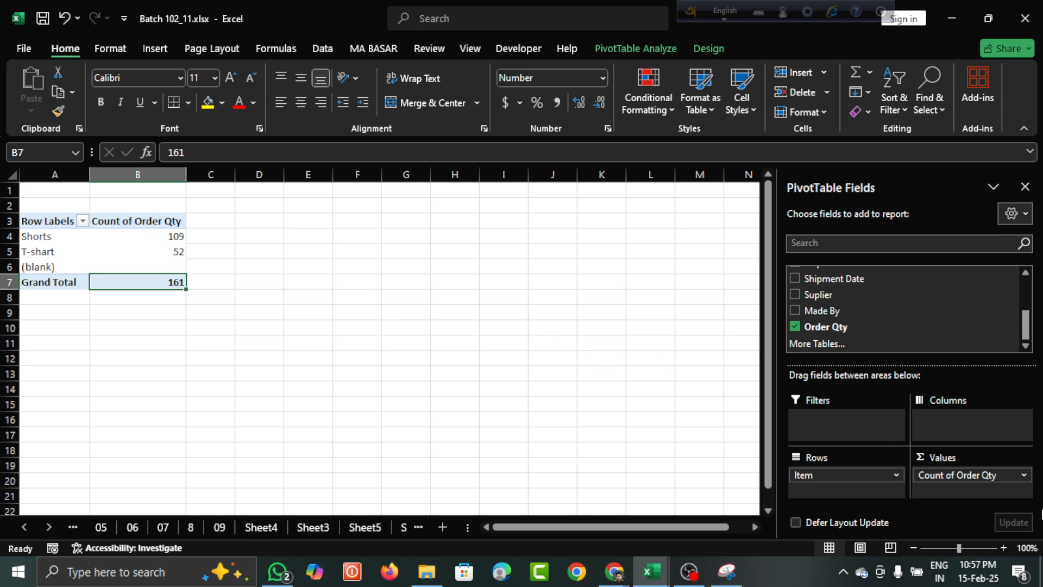
# Step: Change the PivotTable's Order Qty value field to summarize by Average
pyautogui.click(1024, 474)
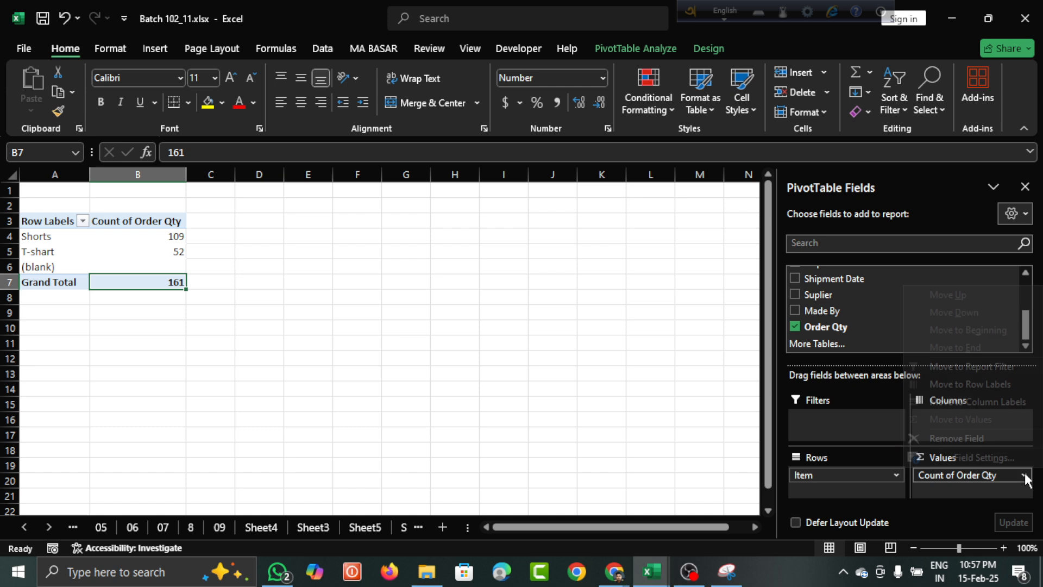
pyautogui.click(999, 457)
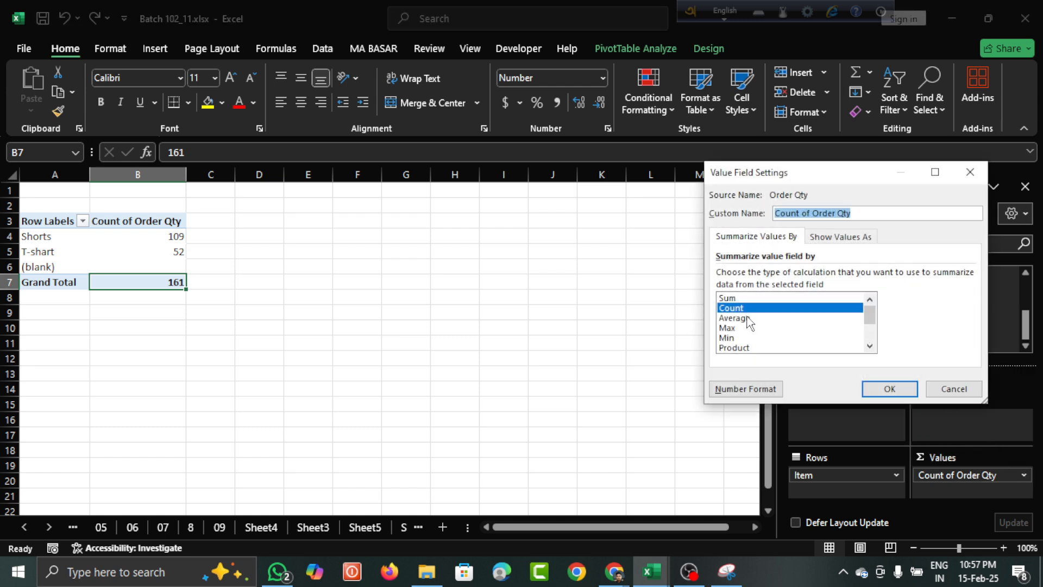
pyautogui.click(748, 320)
pyautogui.click(886, 390)
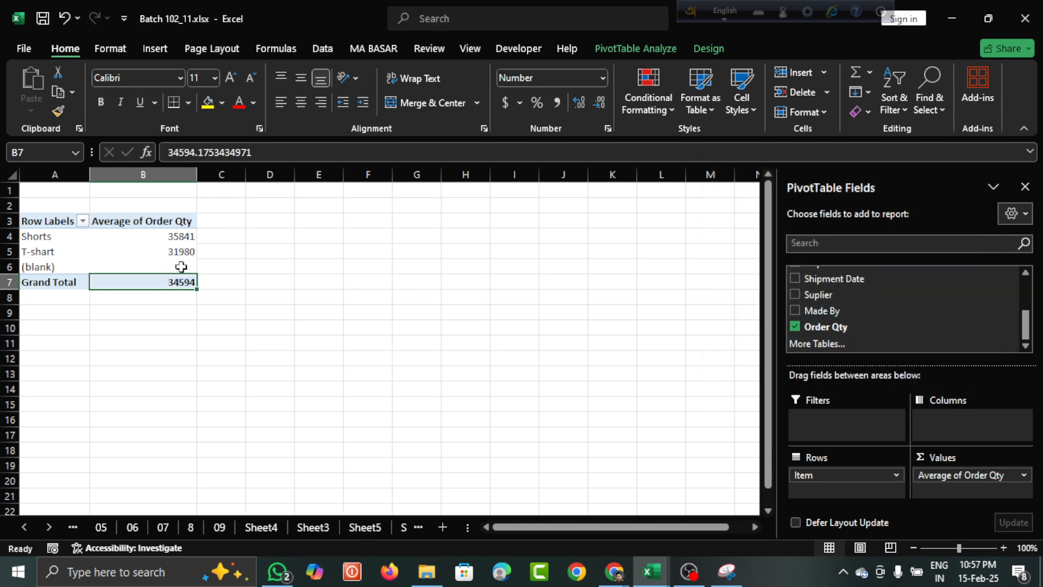
pyautogui.moveTo(186, 234)
# Step: Change the PivotTable's Order Qty value field to summarize by Max
pyautogui.click(1023, 476)
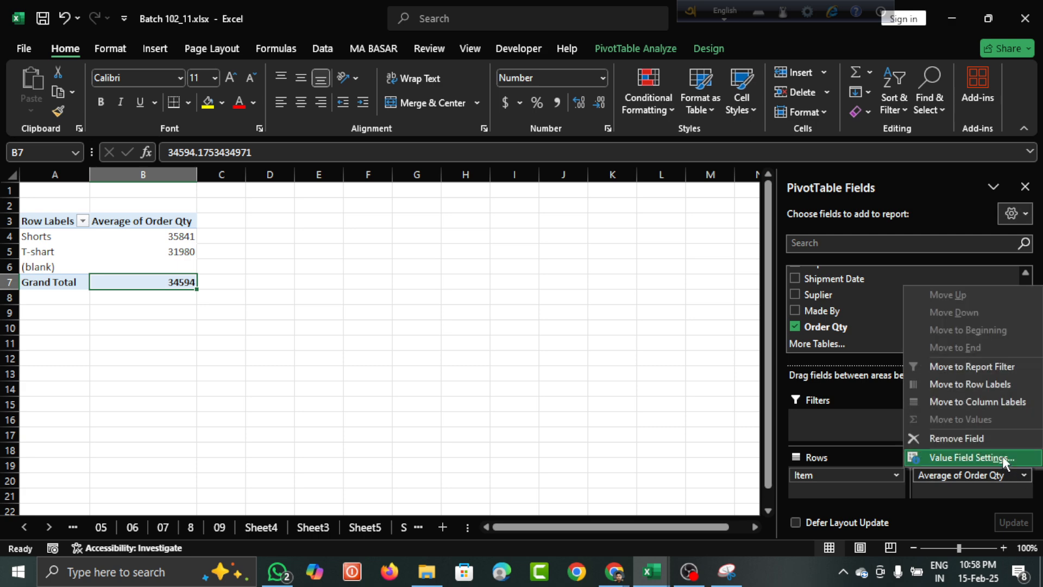
pyautogui.click(1002, 456)
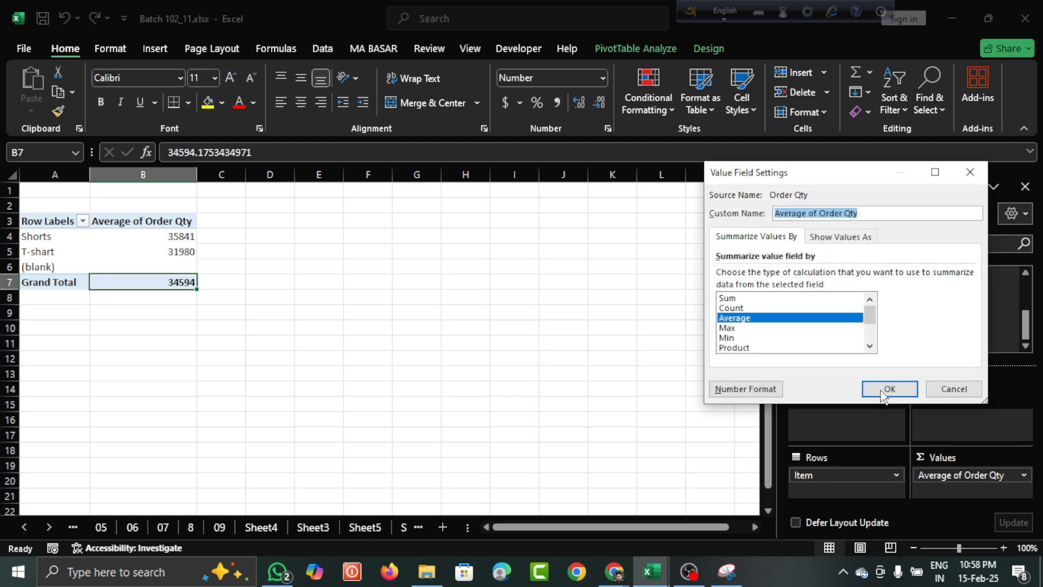
pyautogui.click(728, 328)
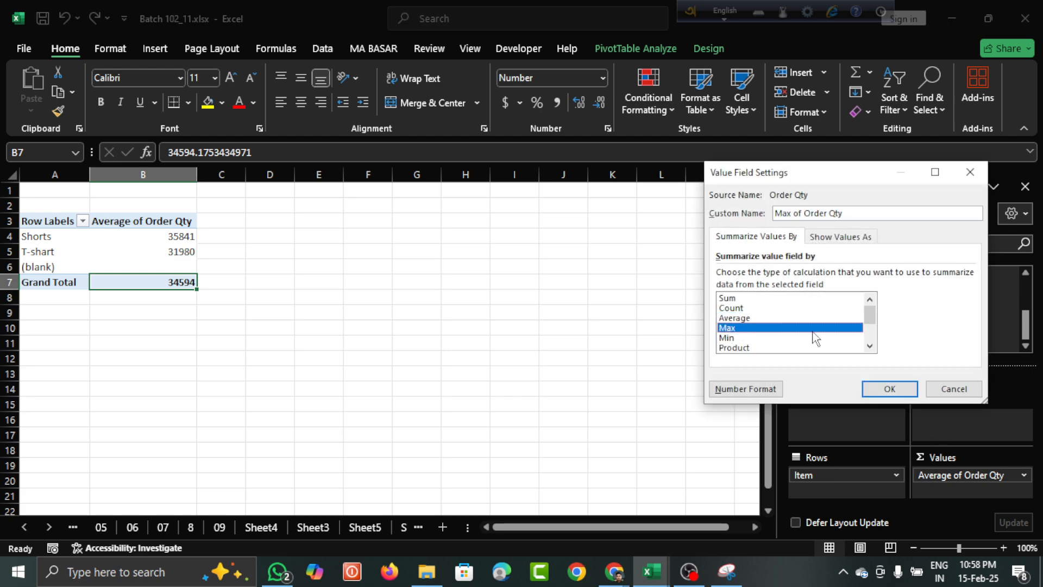
pyautogui.click(887, 387)
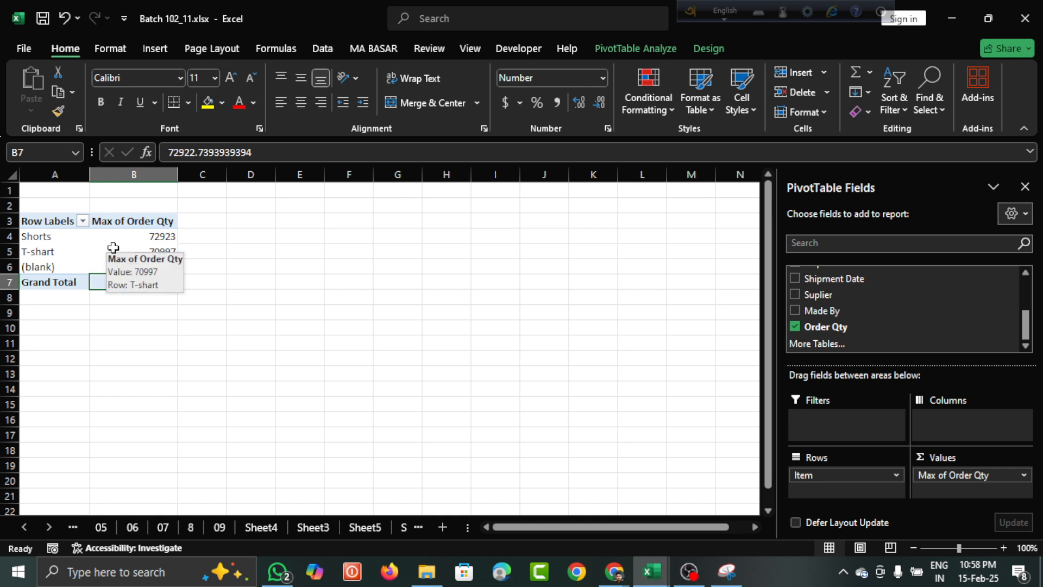
# Step: Set the PivotTable's Order Qty value field back to summarize by Sum
pyautogui.click(1024, 476)
pyautogui.click(991, 456)
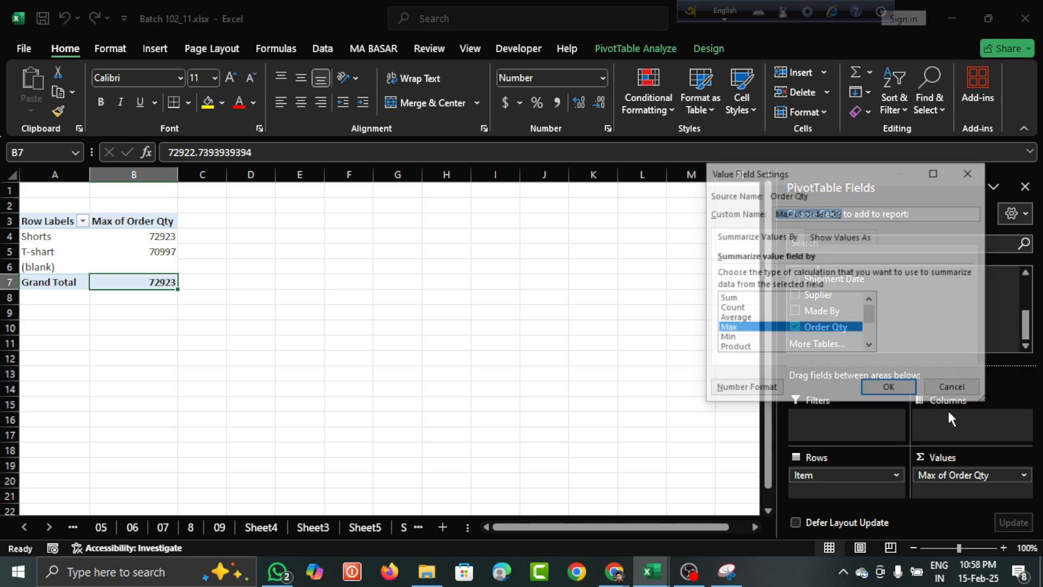
pyautogui.click(742, 298)
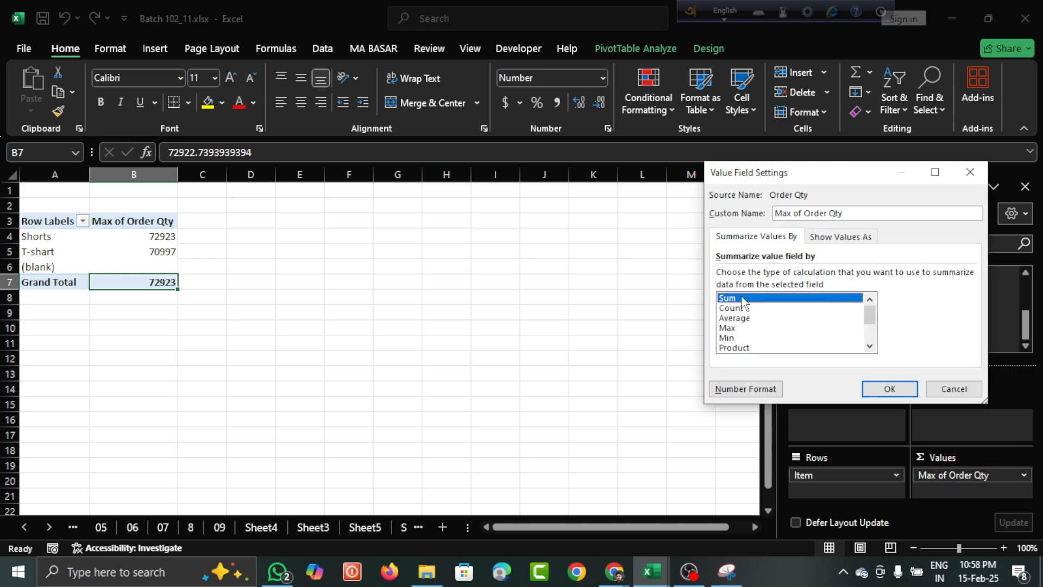
pyautogui.click(890, 390)
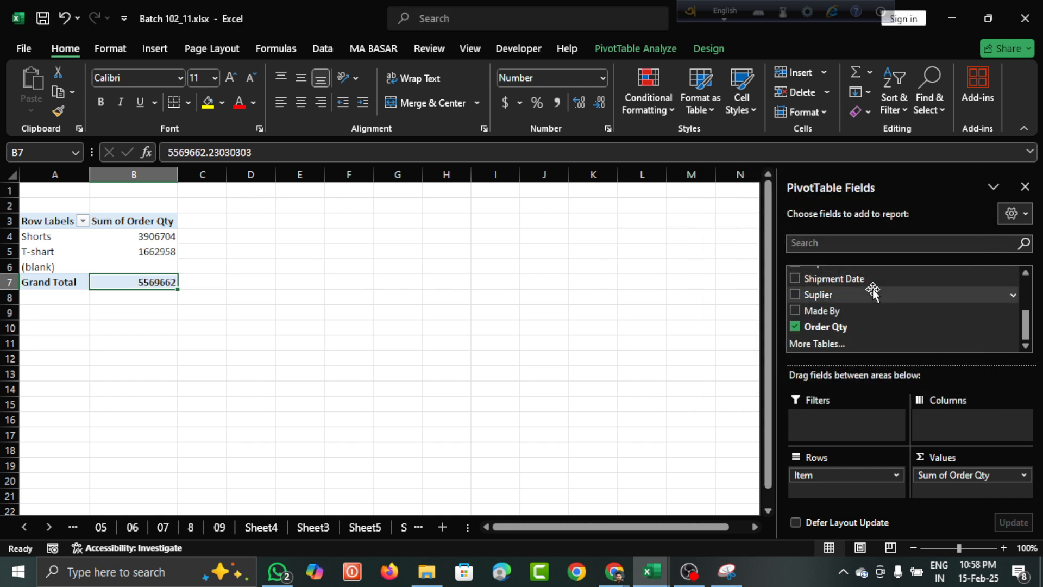
# Step: Add the Color field to the PivotTable's Columns and review the resulting color columns
pyautogui.scroll(5, 872, 289)
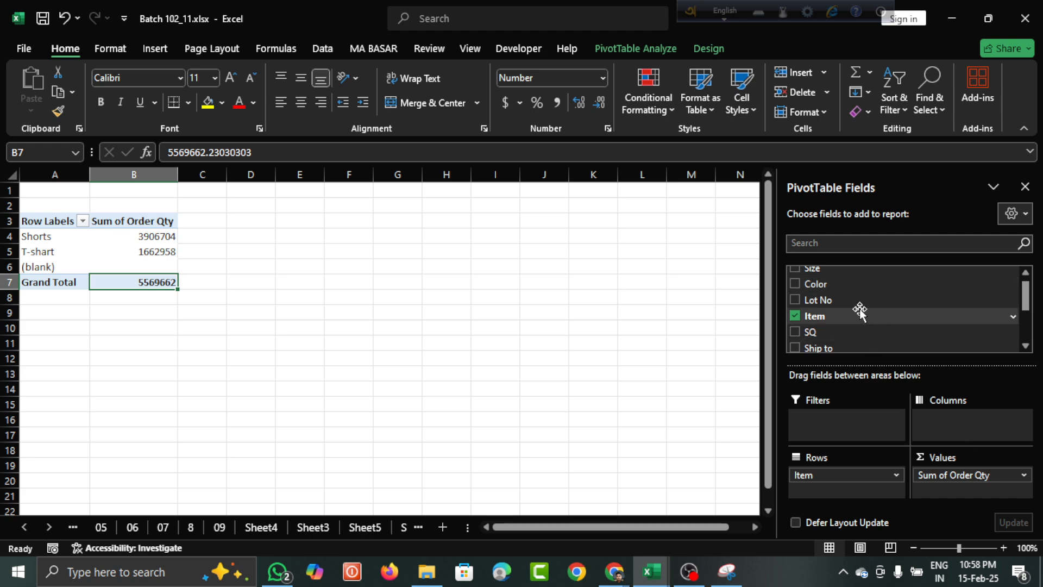
pyautogui.moveTo(817, 282); pyautogui.dragTo(950, 422)
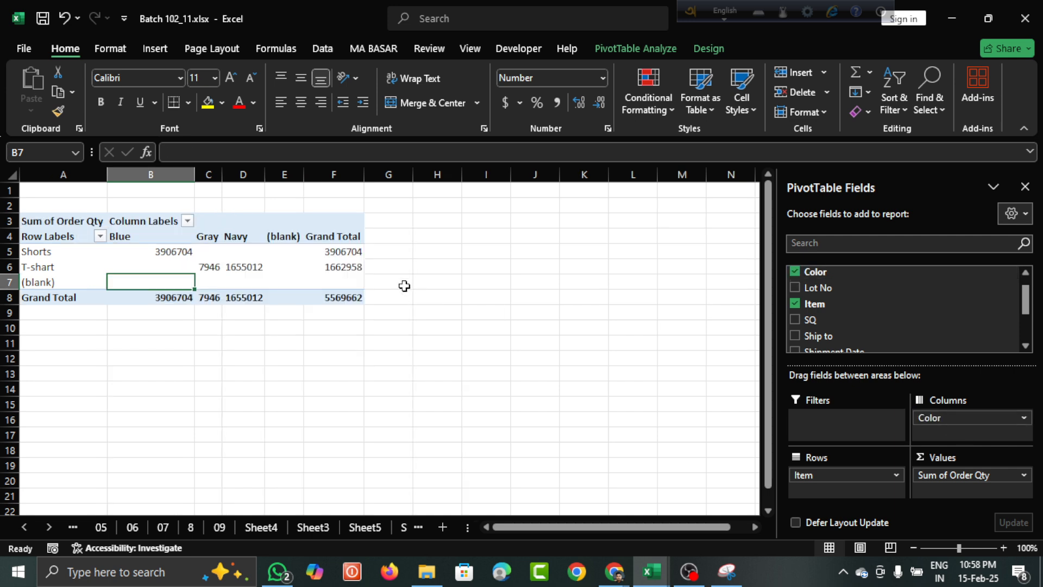
pyautogui.click(228, 241)
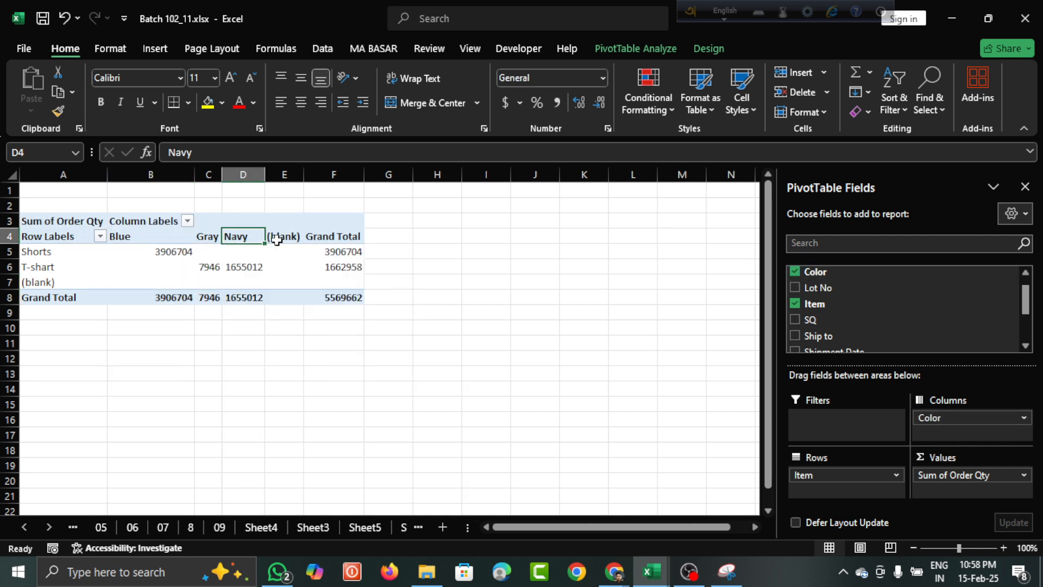
pyautogui.click(144, 246)
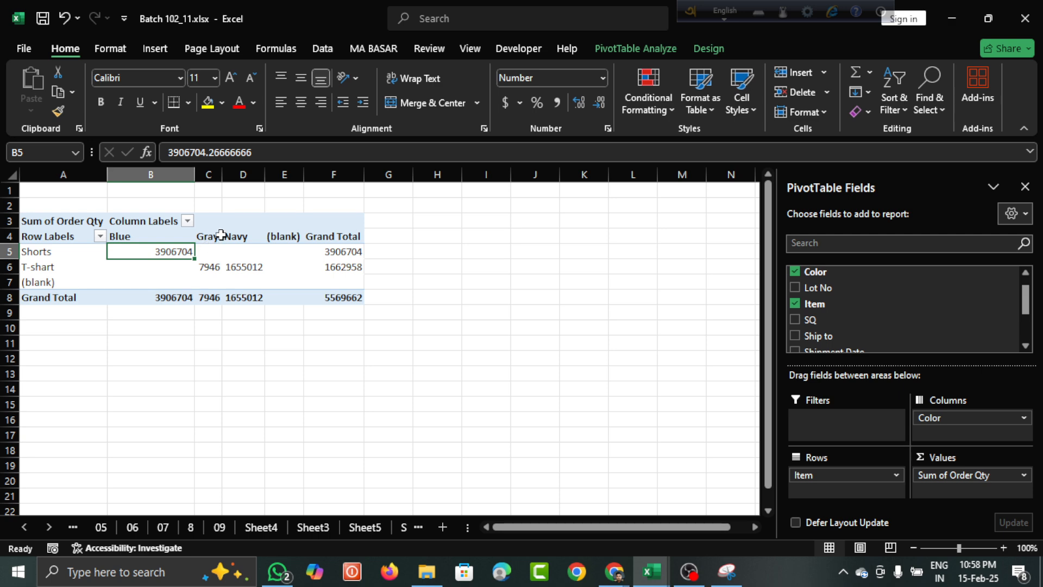
pyautogui.click(220, 235)
pyautogui.click(248, 235)
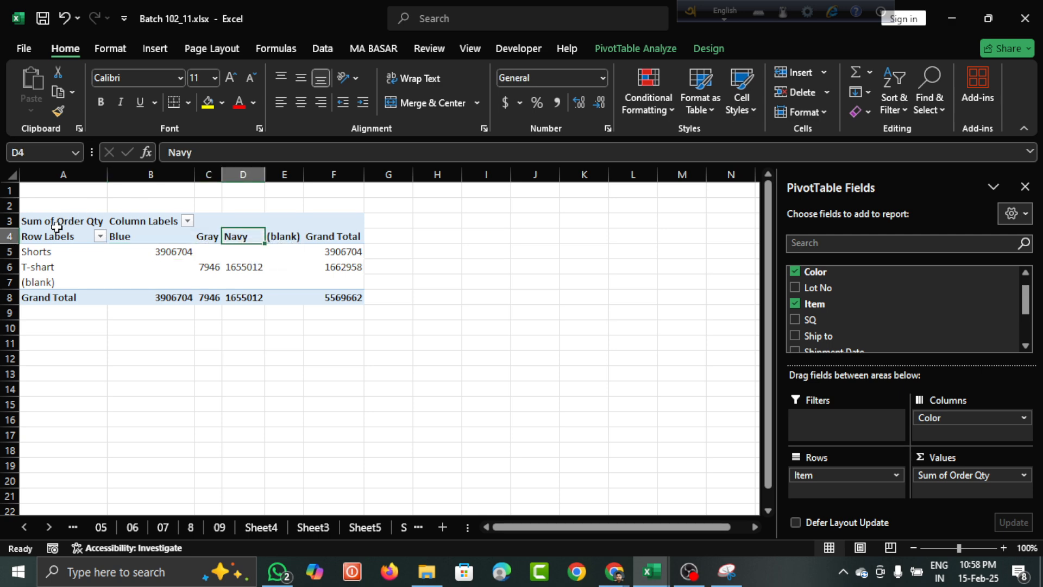
# Step: Center the PivotTable cells A4 to F8 both horizontally and vertically
pyautogui.moveTo(47, 234); pyautogui.dragTo(331, 294)
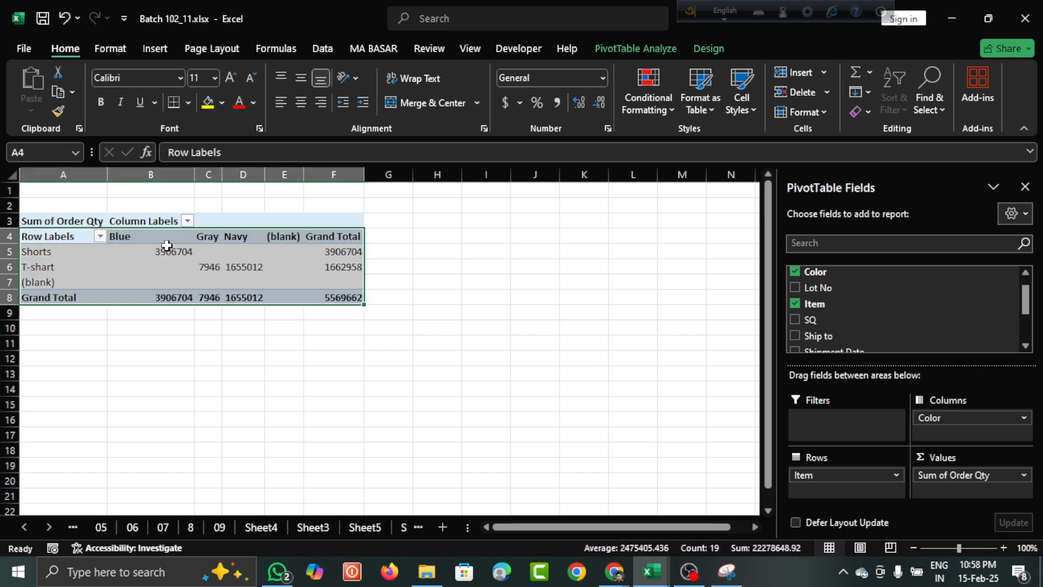
pyautogui.click(300, 79)
pyautogui.click(302, 102)
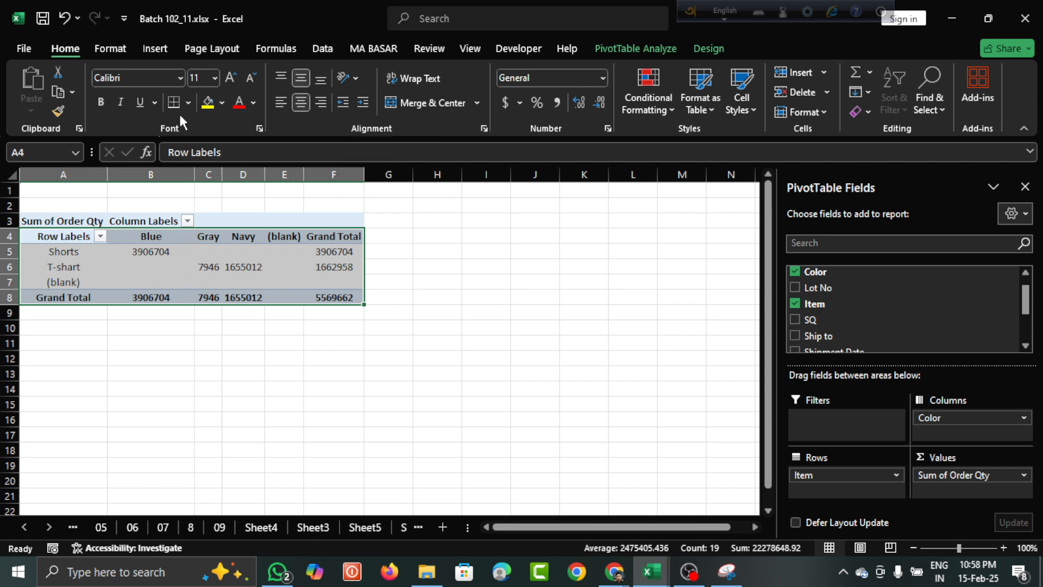
# Step: Apply the orange PivotTable style with gridlines from the Light group
pyautogui.click(705, 50)
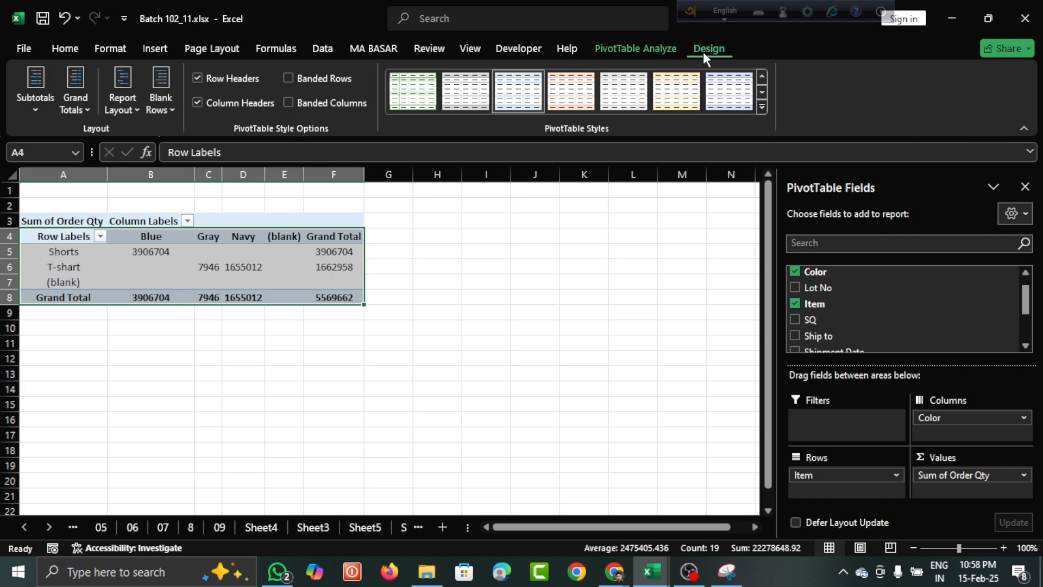
pyautogui.click(763, 107)
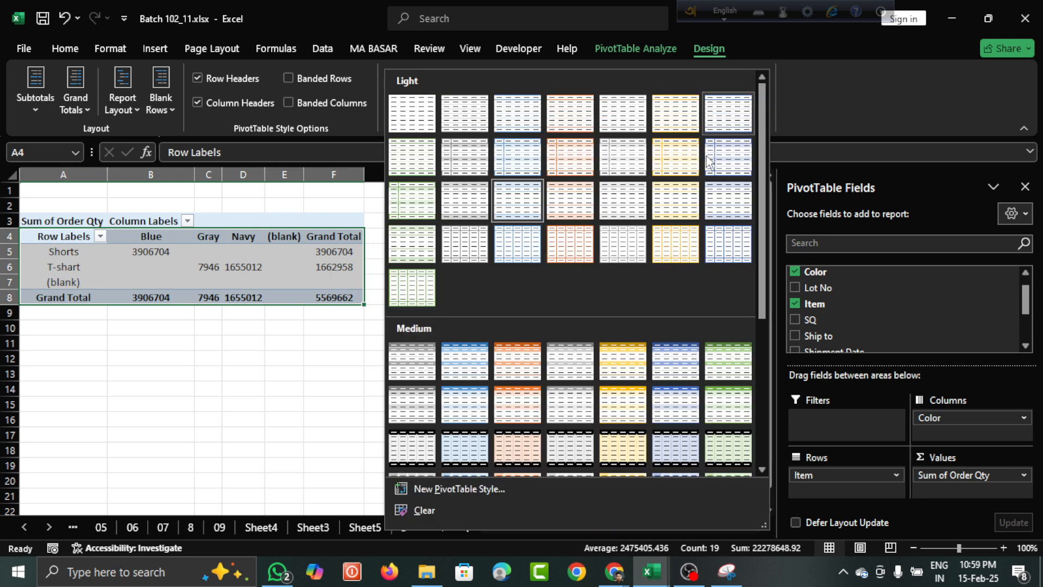
pyautogui.click(571, 254)
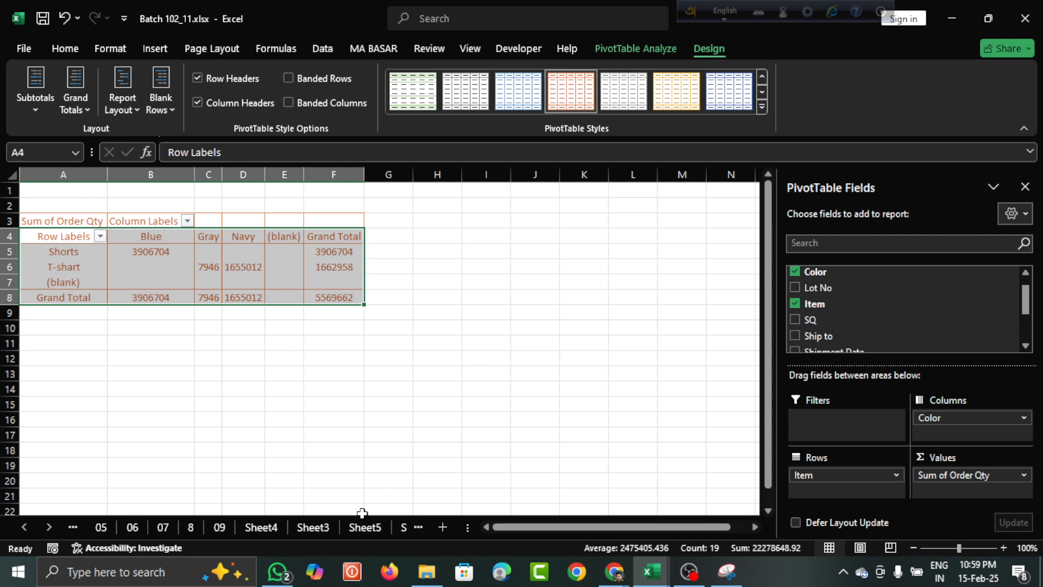
# Step: Switch to sheet 10A and return to the top of its source data
pyautogui.click(425, 526)
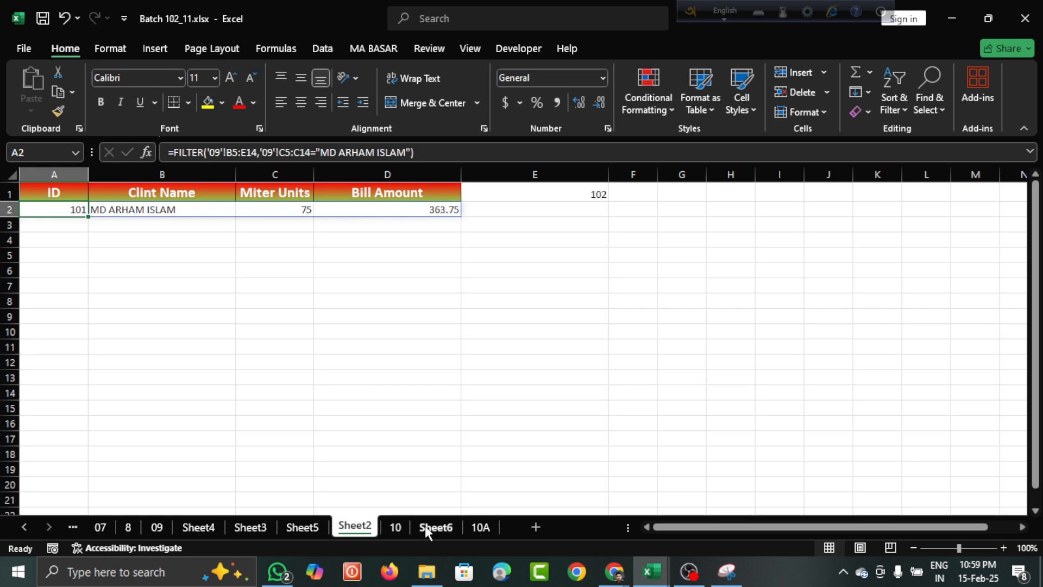
pyautogui.click(424, 526)
pyautogui.click(417, 523)
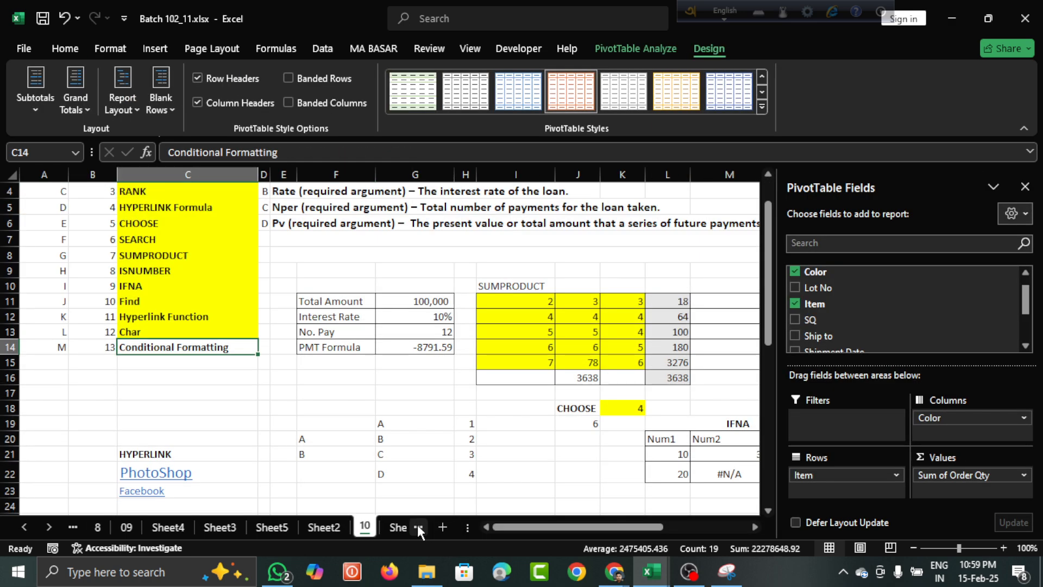
pyautogui.click(444, 527)
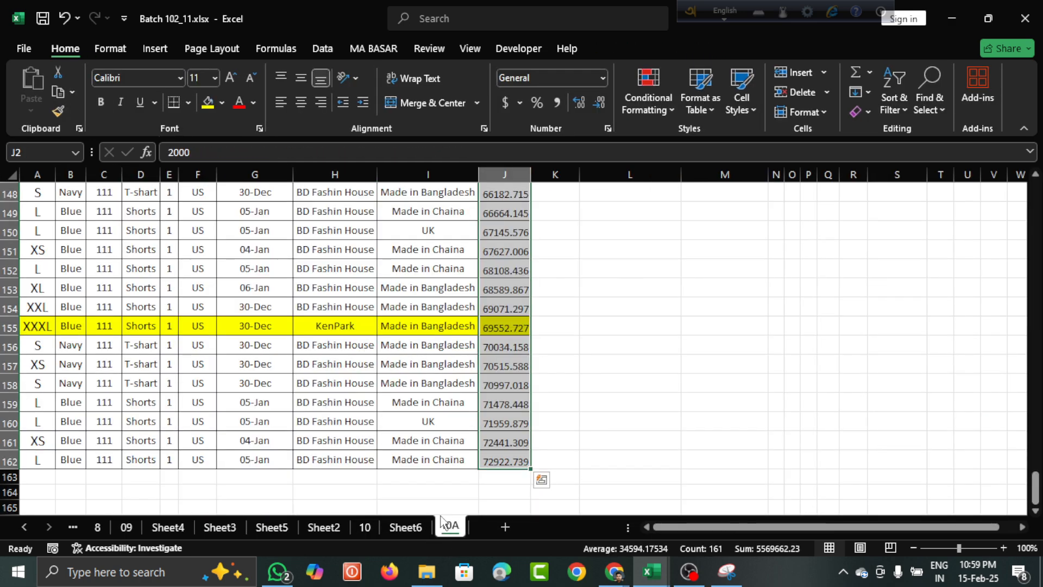
pyautogui.scroll(5, 347, 315)
pyautogui.scroll(3, 346, 315)
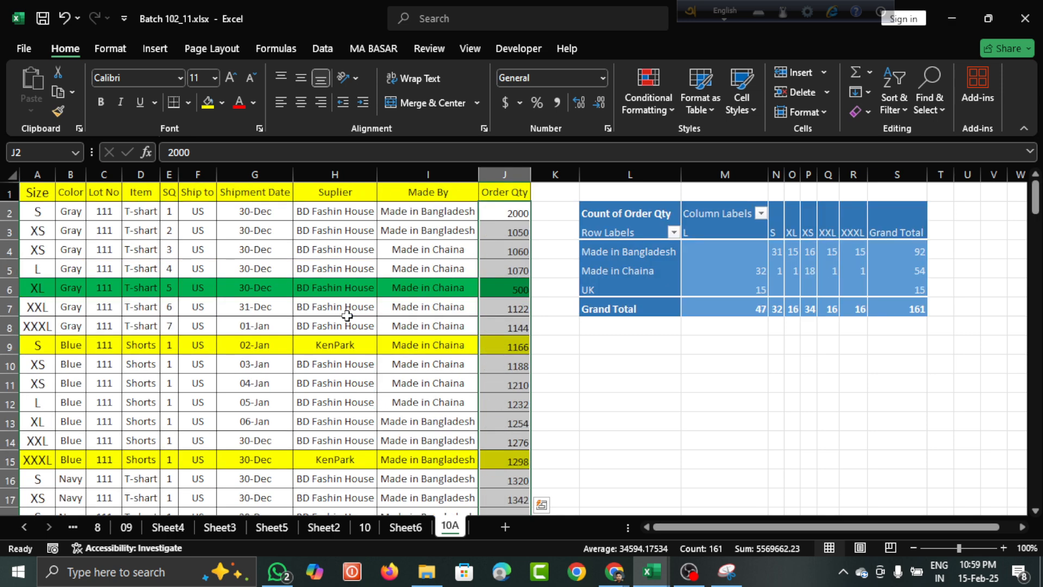
# Step: Change sheet 10A's Made By and Size PivotTable to summarize Order Qty by Sum, and inspect its overall Grand Total
pyautogui.click(636, 272)
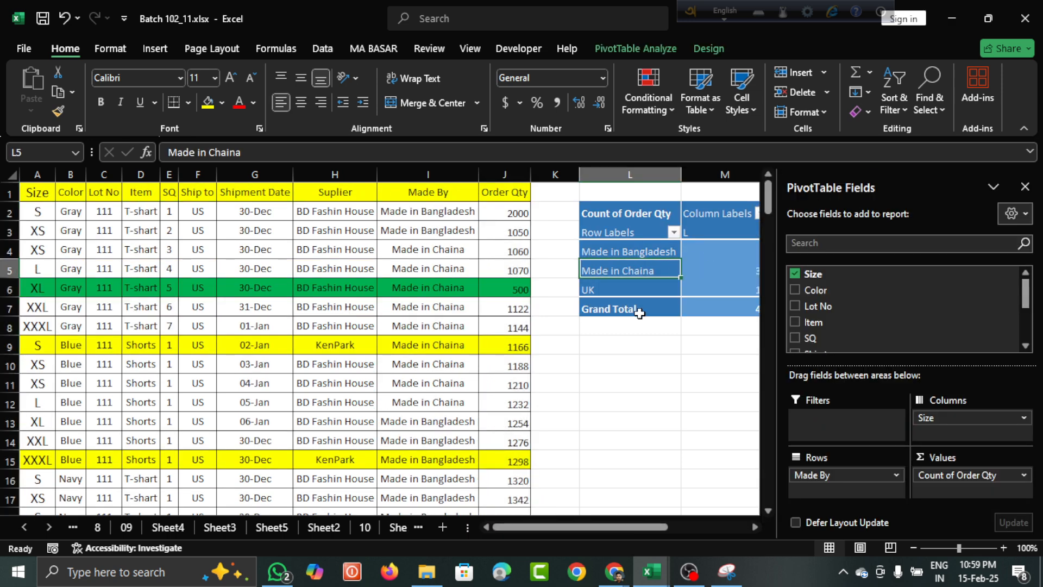
pyautogui.hscroll(3, 640, 314)
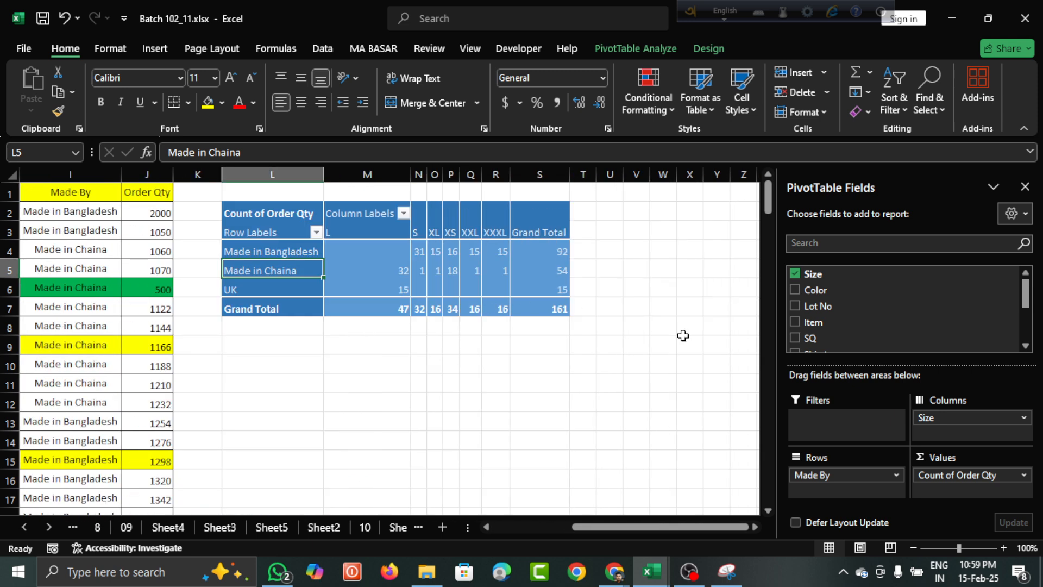
pyautogui.click(1023, 475)
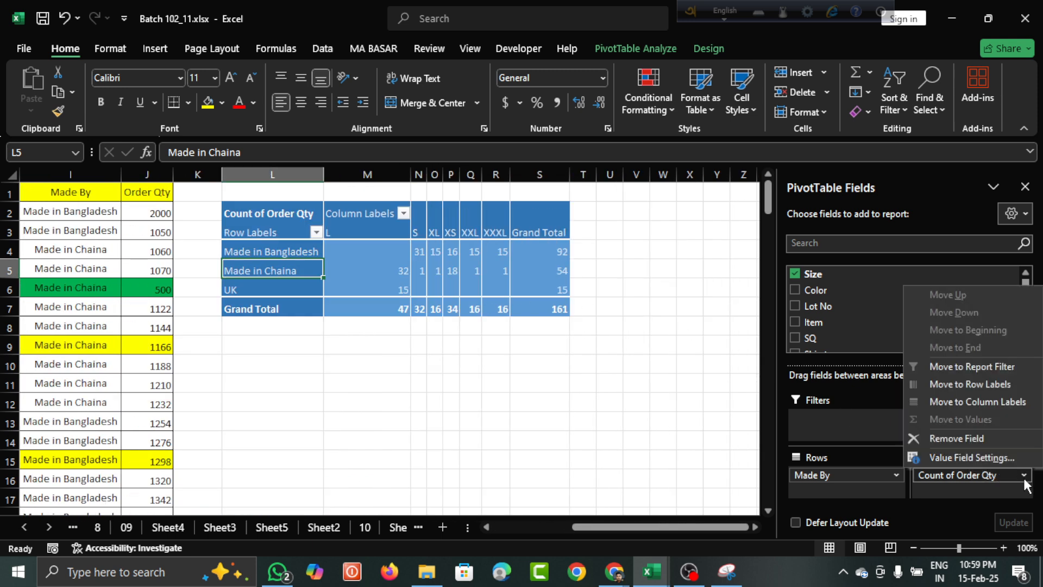
pyautogui.click(1010, 458)
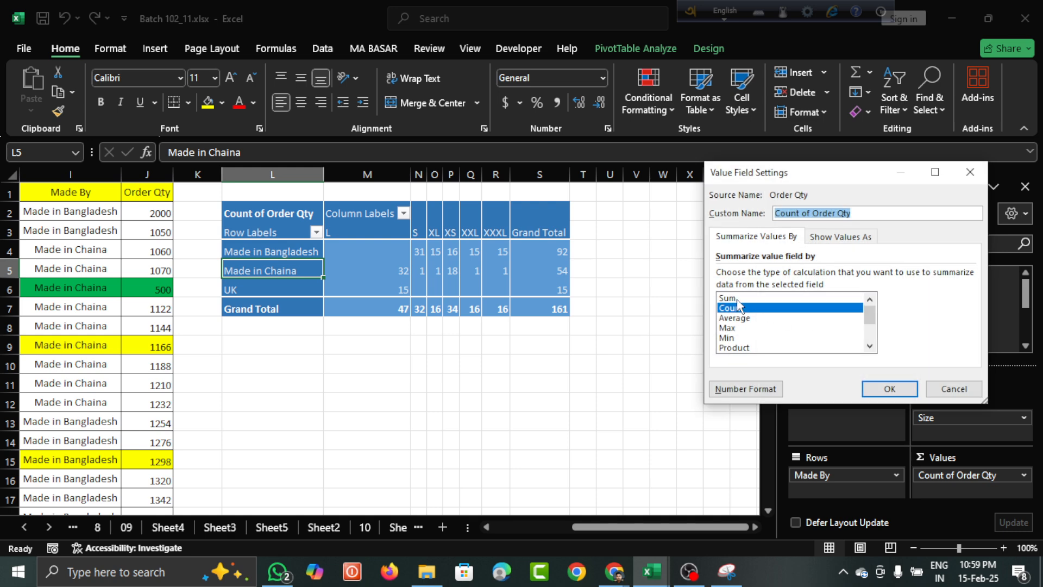
pyautogui.click(736, 298)
pyautogui.click(889, 388)
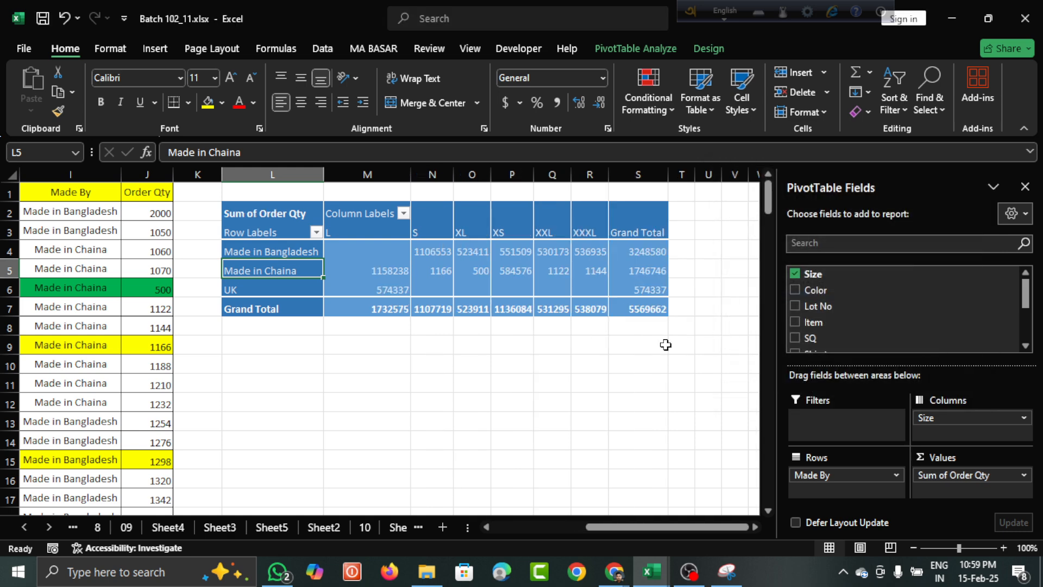
pyautogui.click(642, 347)
pyautogui.click(642, 308)
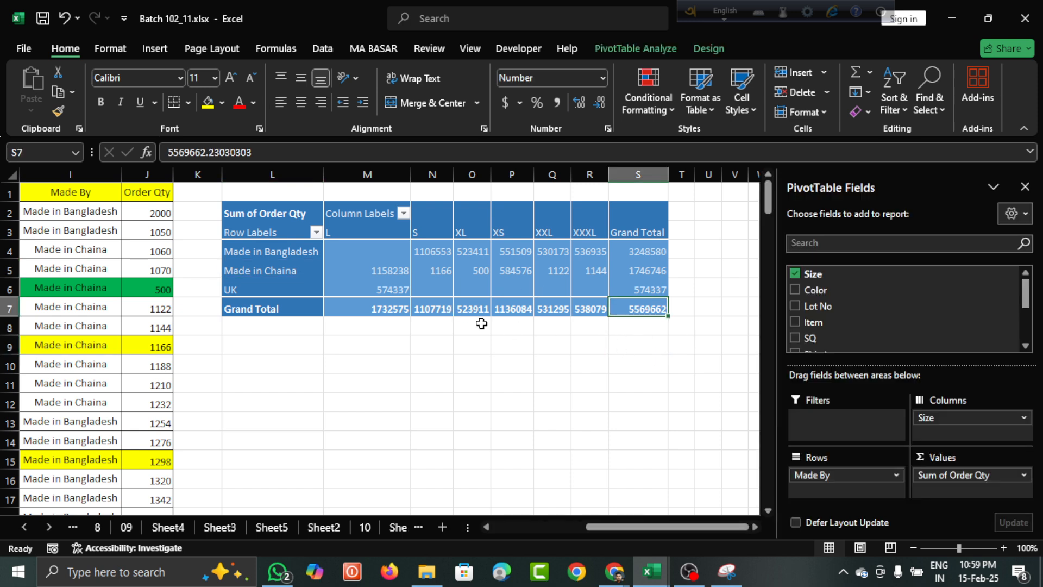
pyautogui.click(422, 294)
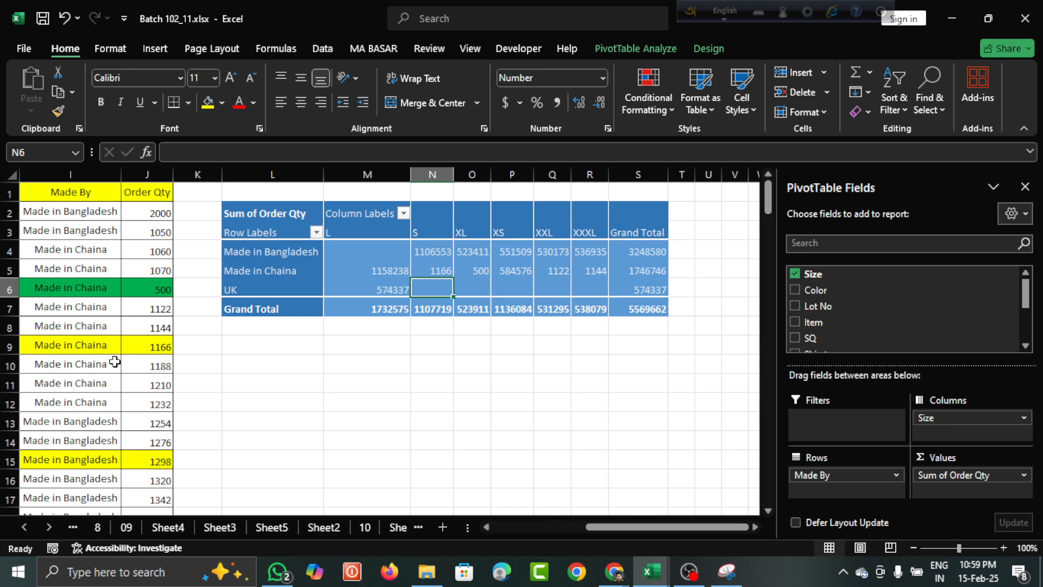
# Step: Start a new record below the source data by entering XXLLL in A163 and BLUE in B163
pyautogui.scroll(-20, 114, 362)
pyautogui.hscroll(-4, 114, 362)
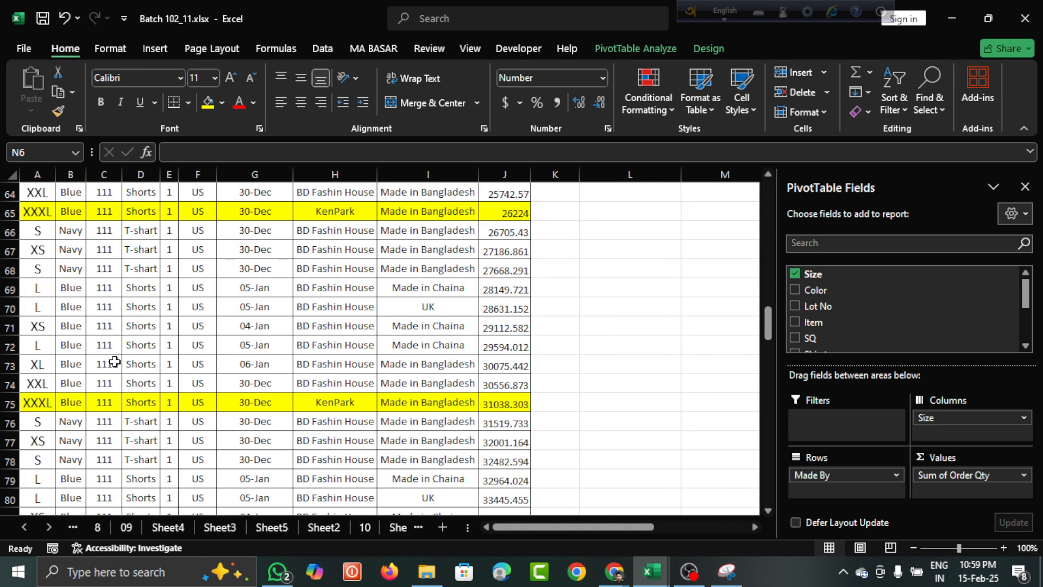
pyautogui.scroll(-20, 114, 362)
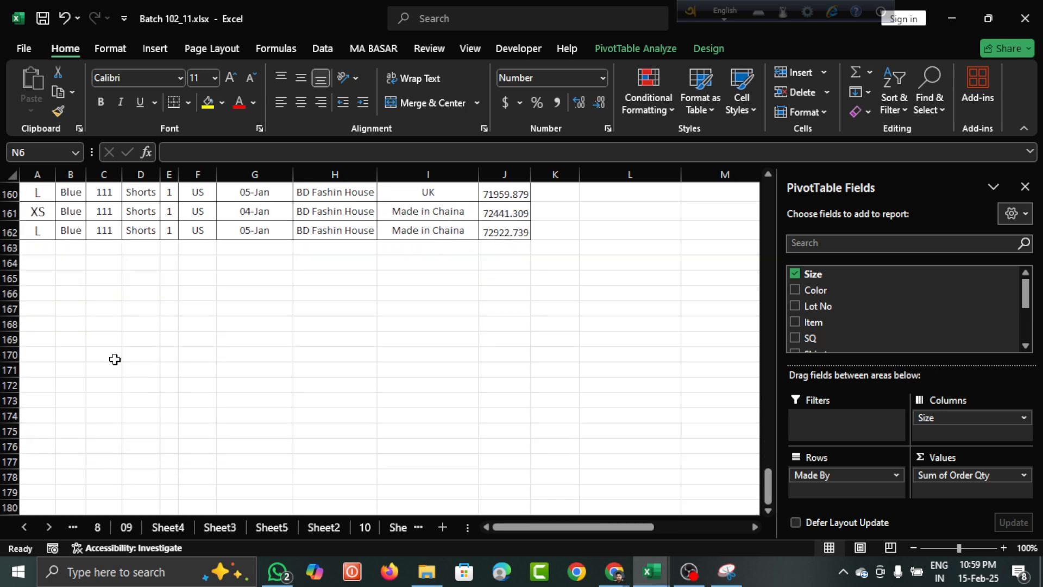
pyautogui.click(38, 247)
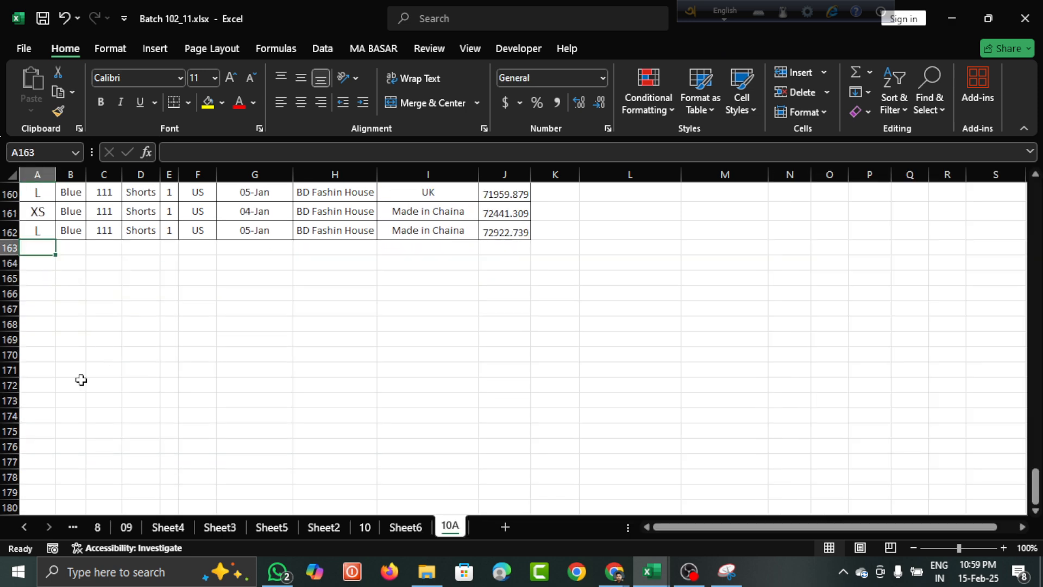
pyautogui.scroll(2, 155, 418)
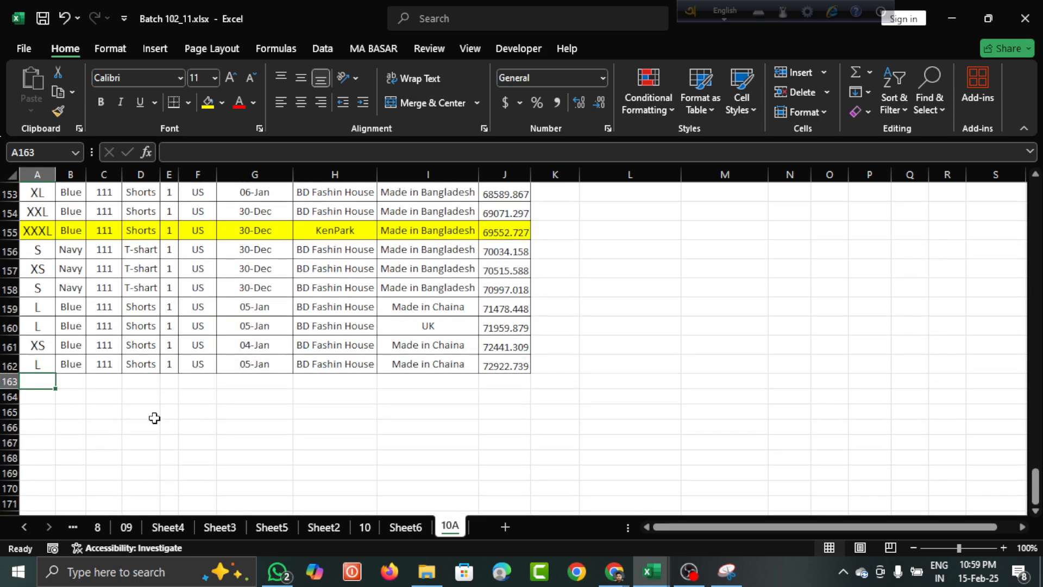
pyautogui.write('x')
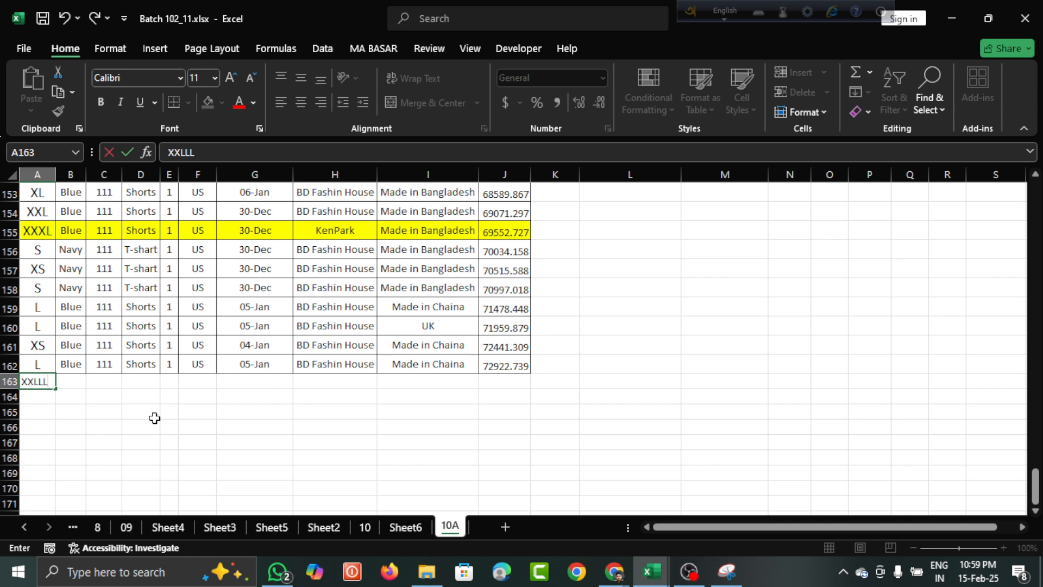
pyautogui.press('Tab')
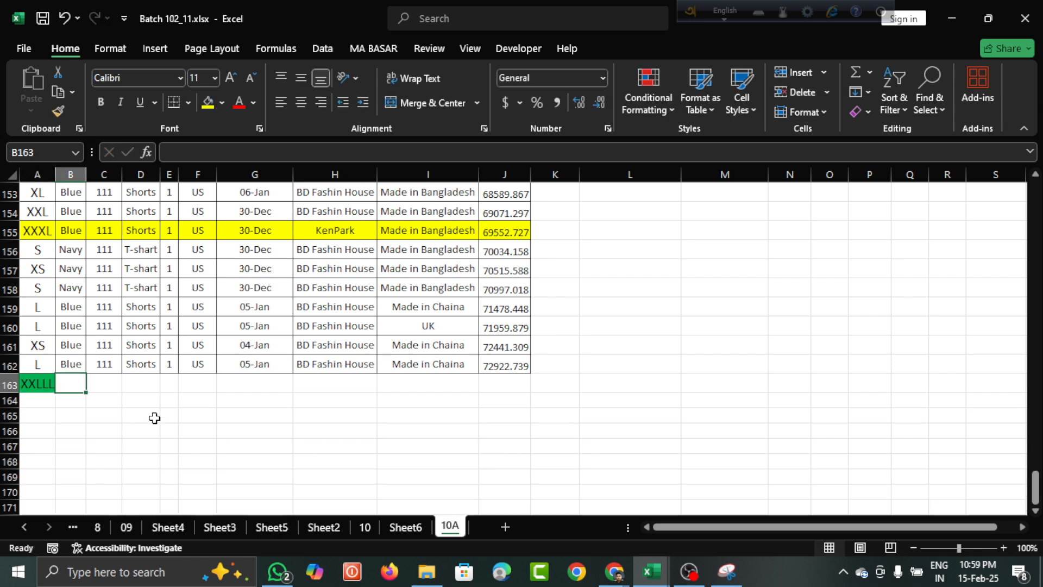
pyautogui.write('B')
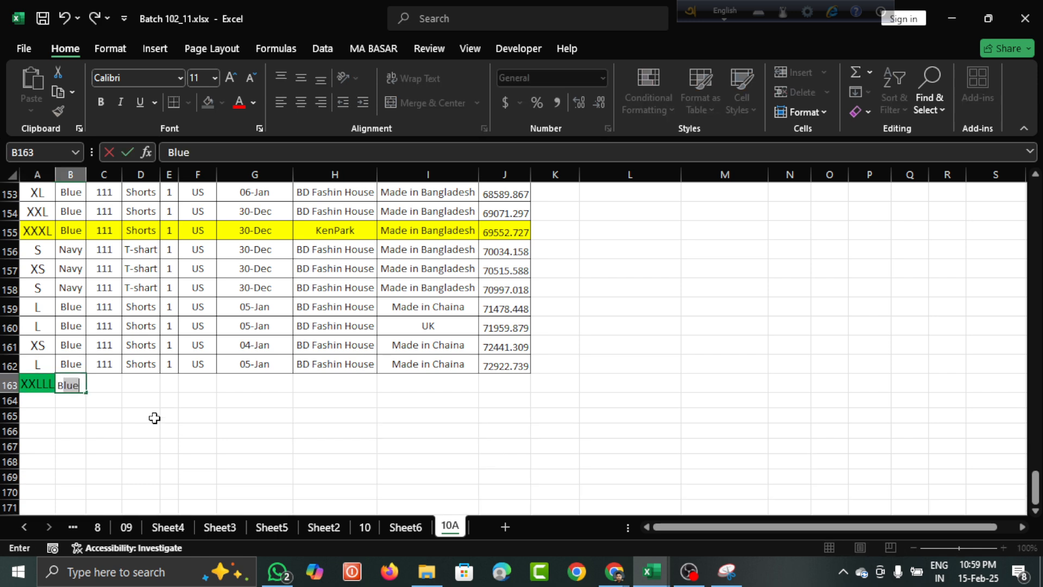
pyautogui.write('LUE')
pyautogui.press('Return')
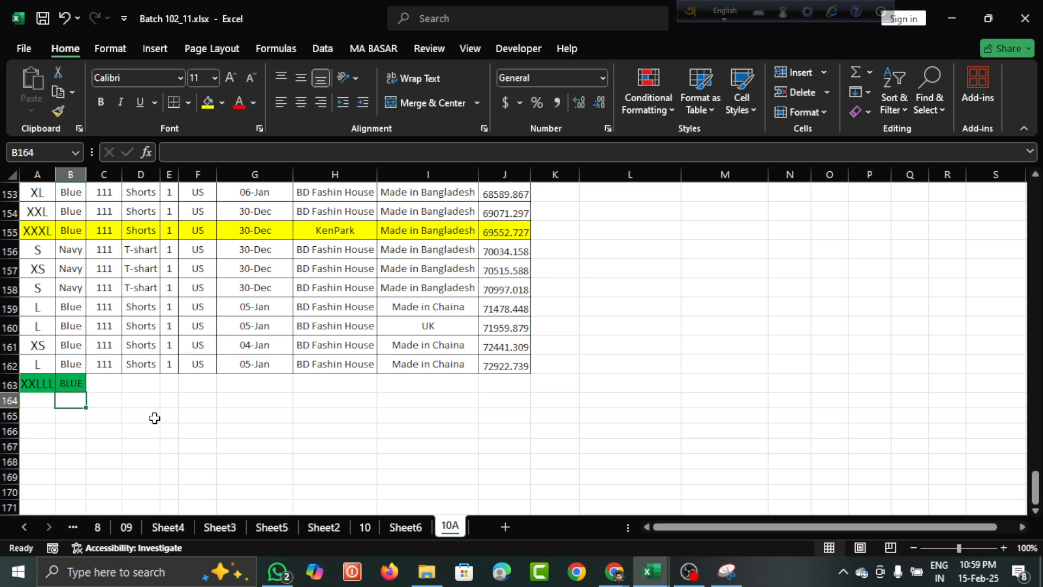
# Step: Clear the conditional formatting rules from all cells of sheet 10A
pyautogui.click(12, 174)
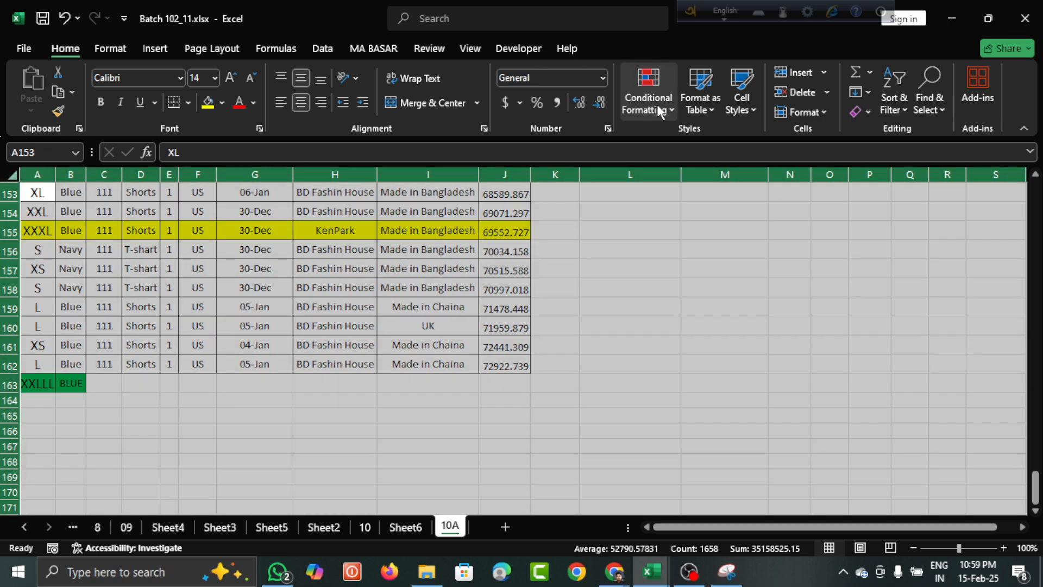
pyautogui.click(673, 111)
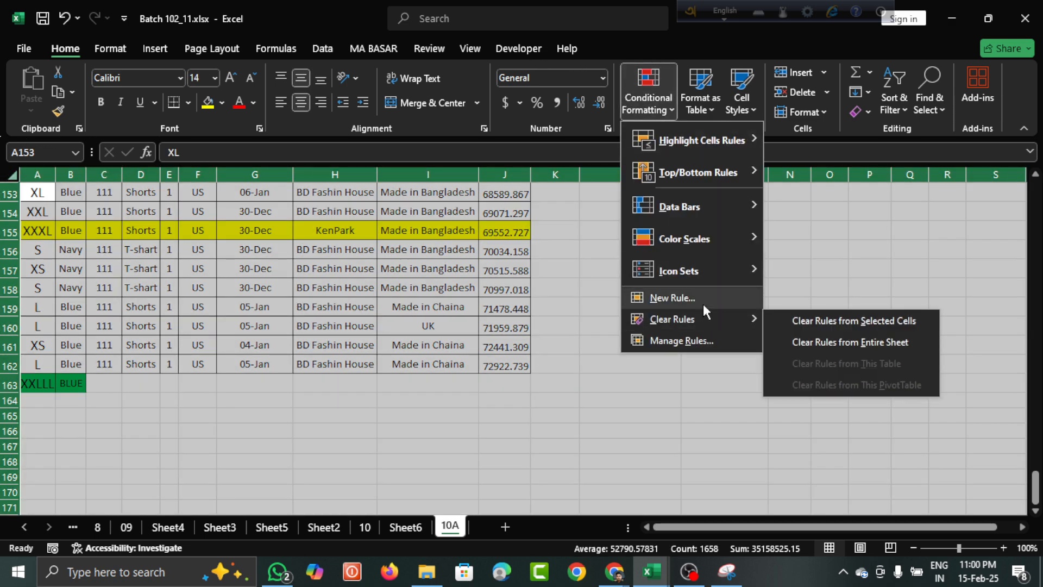
pyautogui.moveTo(722, 316)
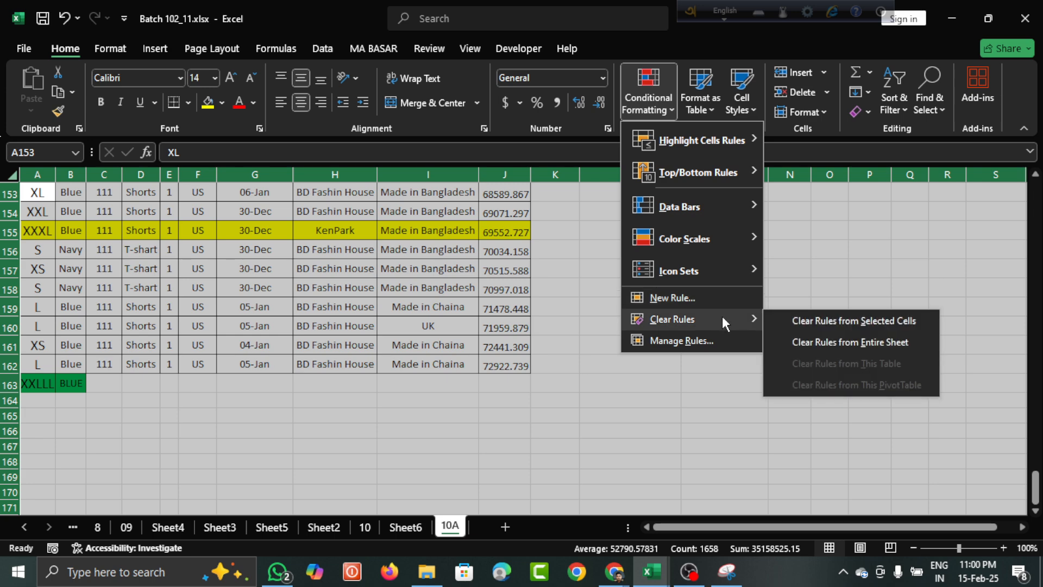
pyautogui.click(799, 327)
pyautogui.click(149, 393)
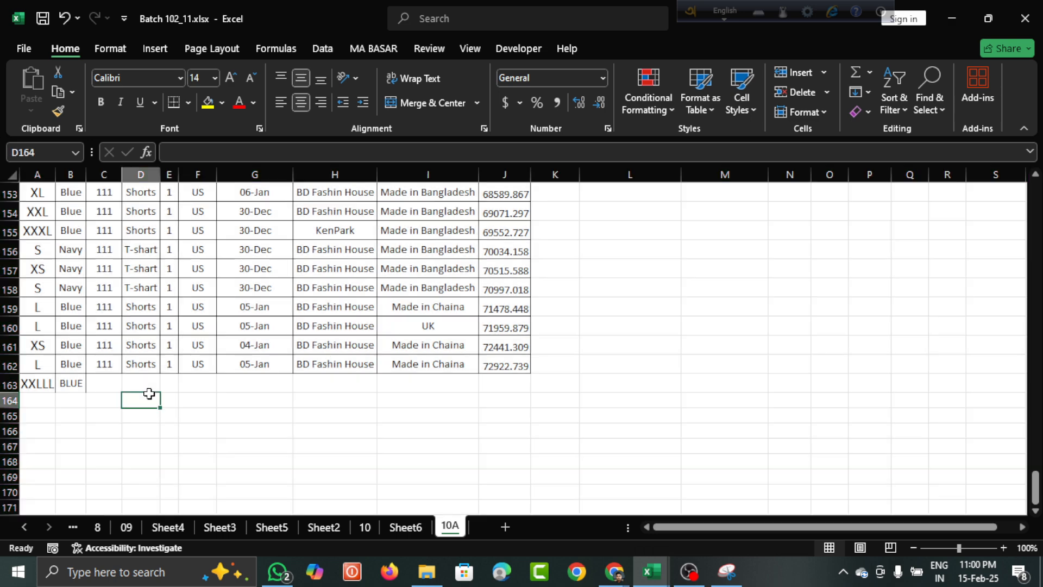
# Step: Enter Lot No 111 in C163 and fill D163 to I163 with the values from the row above
pyautogui.click(42, 384)
pyautogui.click(118, 381)
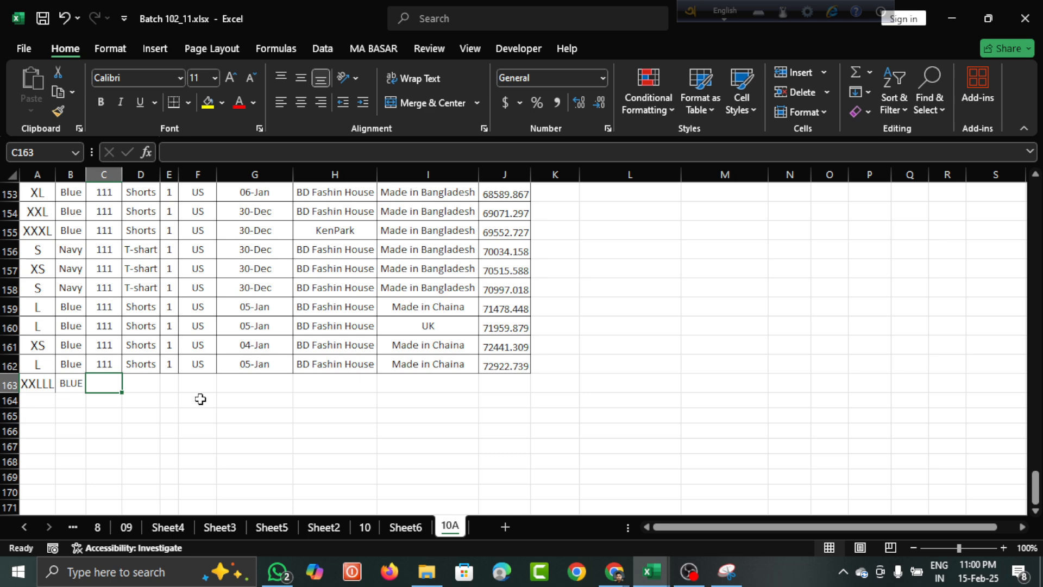
pyautogui.write('111')
pyautogui.press('Tab')
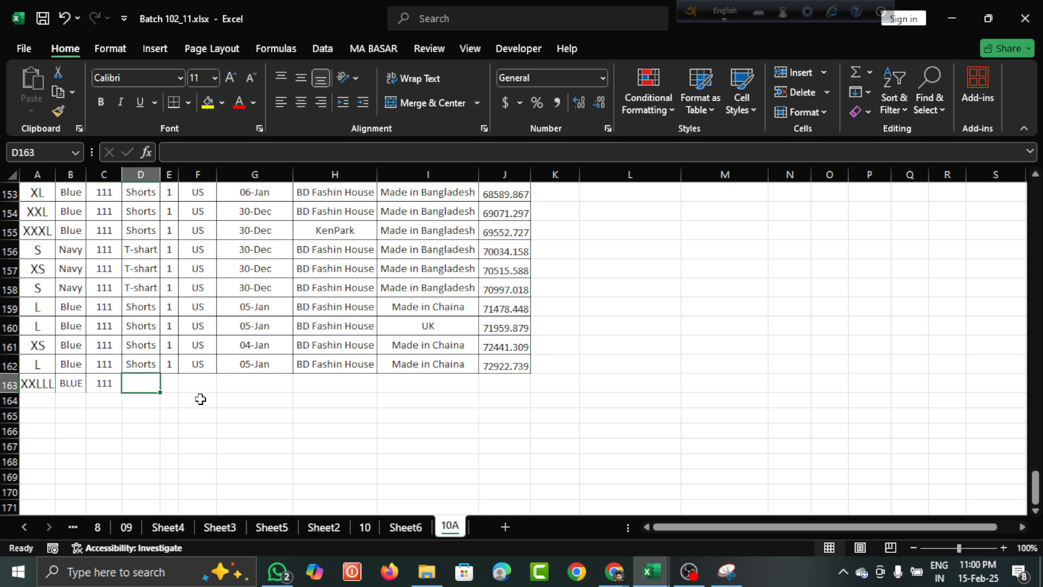
pyautogui.hotkey('shift', 'Right')
pyautogui.hotkey('shift', 'Right')
pyautogui.hotkey('shift', 'Right')
pyautogui.hotkey('shift', 'Right')
pyautogui.hotkey('shift', 'Right')
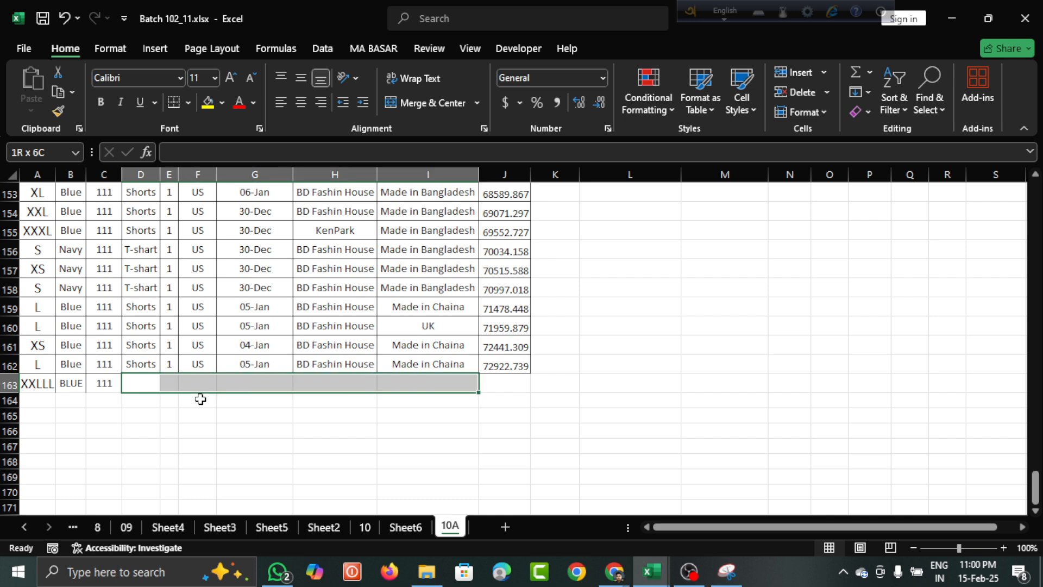
pyautogui.hotkey('ctrl', 'd')
# Step: Complete row 163 with an Order Qty of 231313 in J163
pyautogui.press('Right')
pyautogui.press('Right')
pyautogui.press('Right')
pyautogui.press('Right')
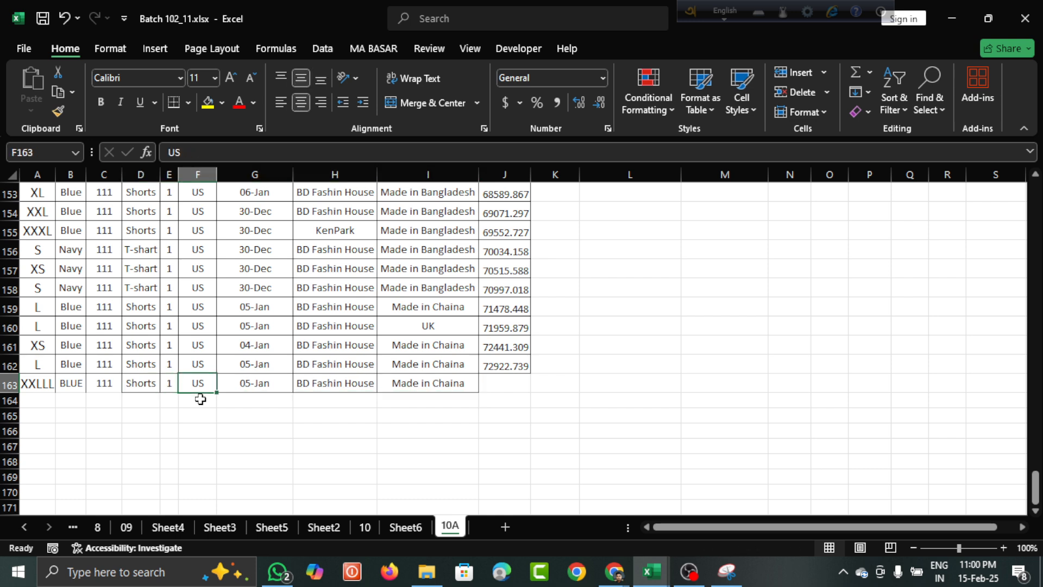
pyautogui.press('Right')
pyautogui.press('Right')
pyautogui.press('Right')
pyautogui.press('Right')
pyautogui.press('Right')
pyautogui.press('Left')
pyautogui.press('Left')
pyautogui.press('Left')
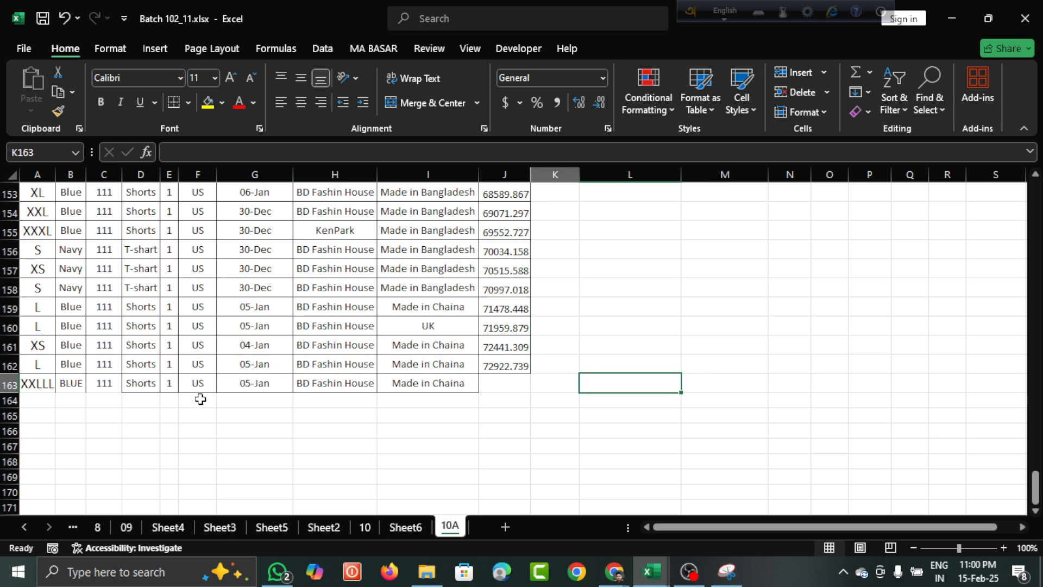
pyautogui.write('231313')
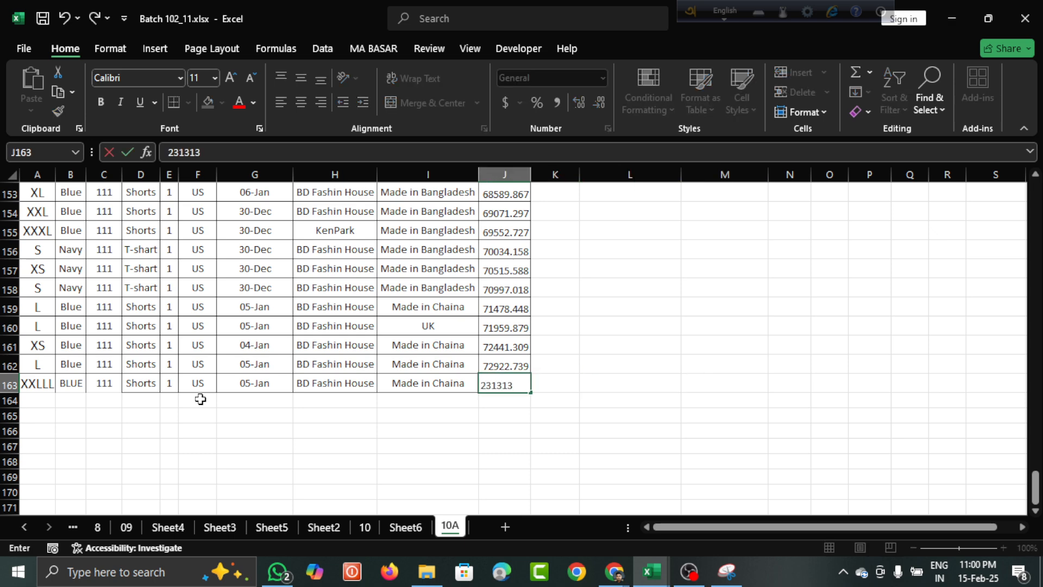
pyautogui.press('Return')
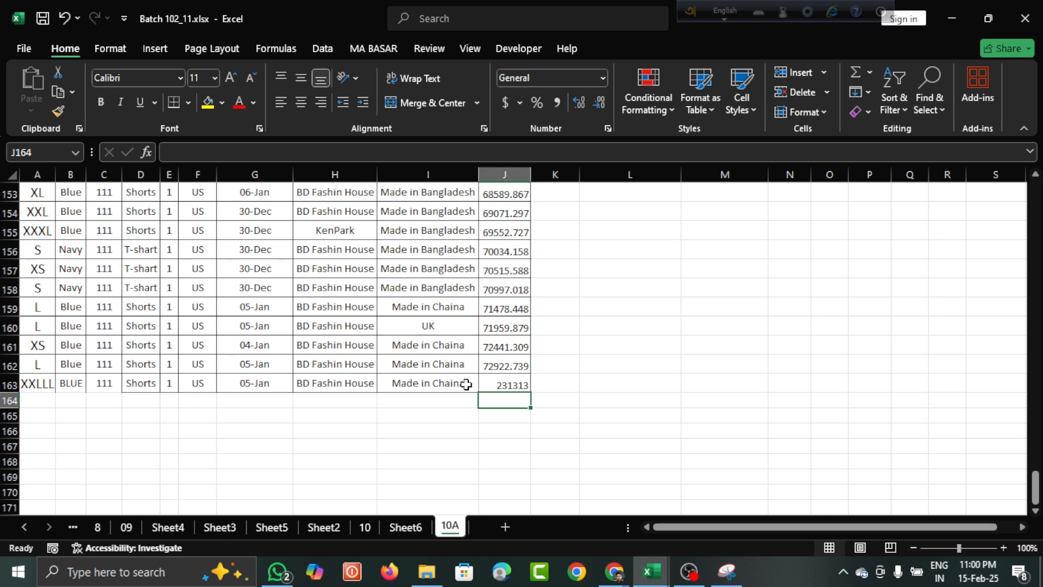
# Step: Refresh the Made By and Size PivotTable and inspect its size columns for the new record
pyautogui.scroll(20, 553, 338)
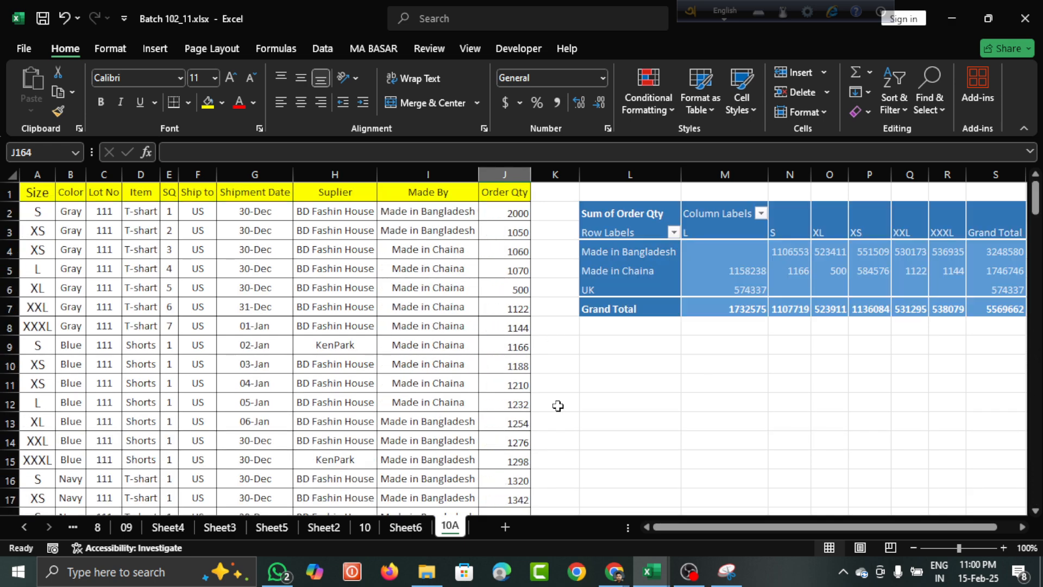
pyautogui.hscroll(3, 756, 375)
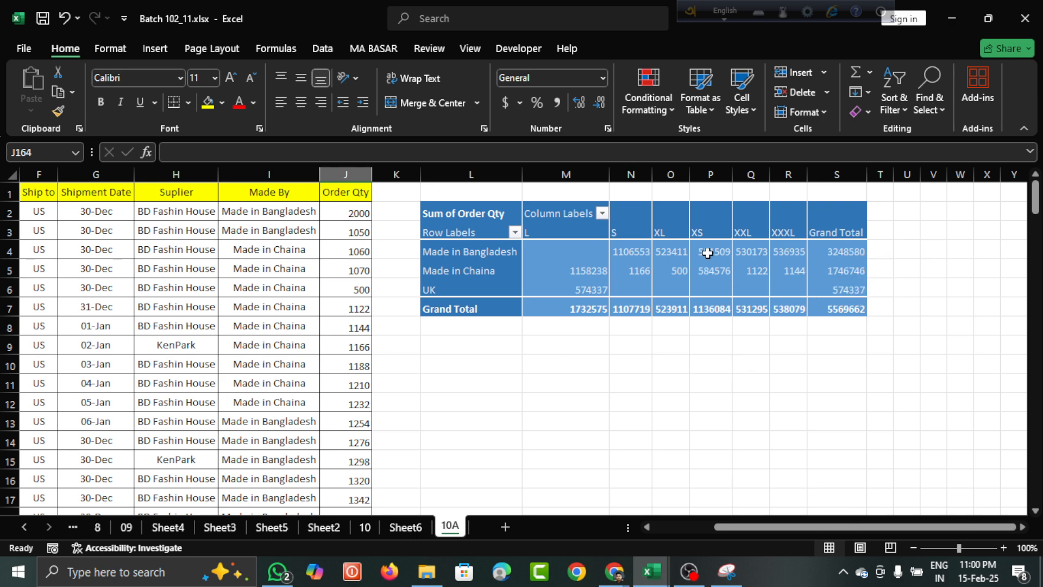
pyautogui.moveTo(690, 257)
pyautogui.rightClick(569, 269)
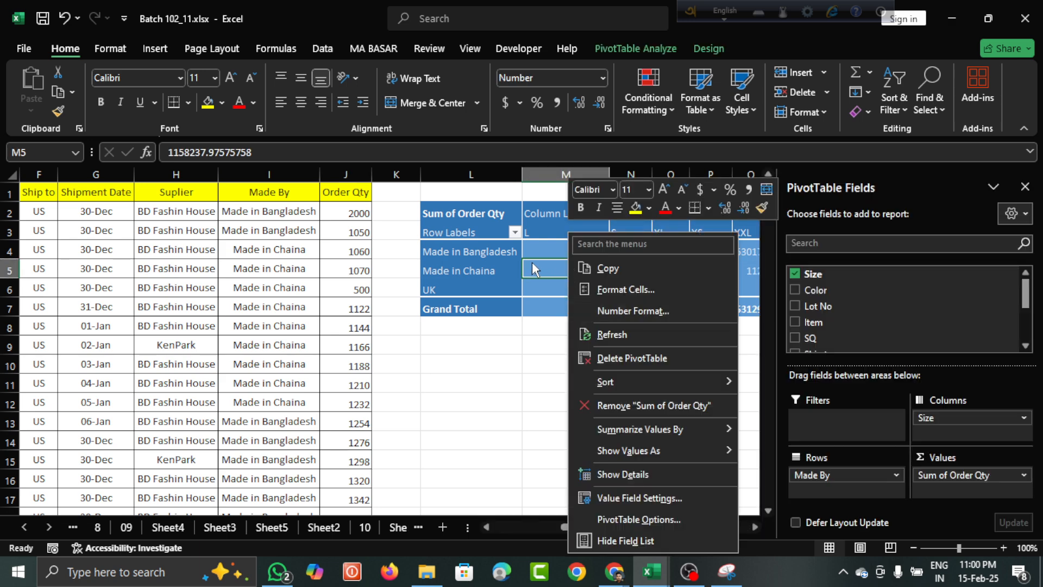
pyautogui.click(601, 337)
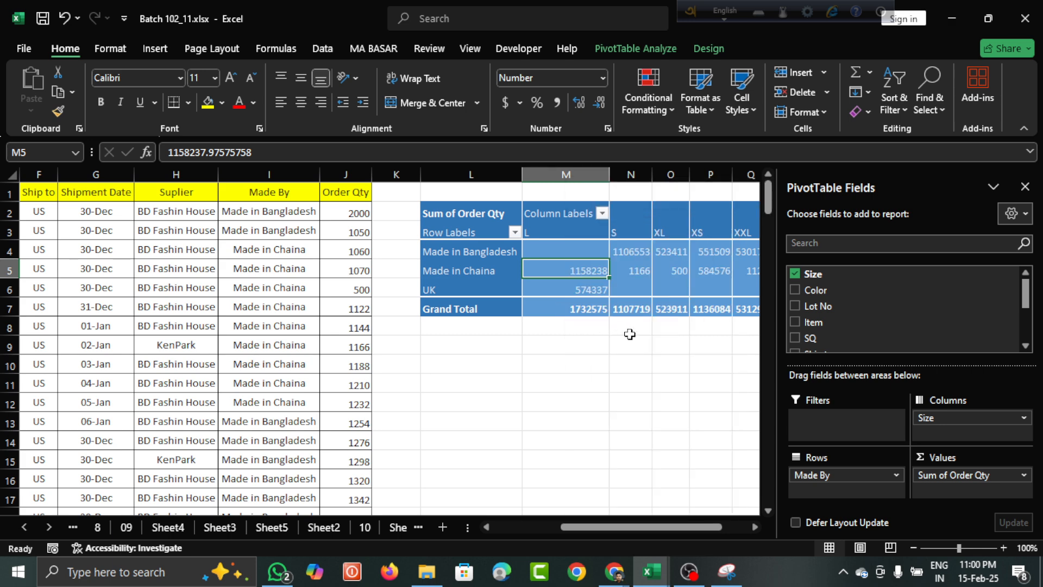
pyautogui.hscroll(3, 628, 334)
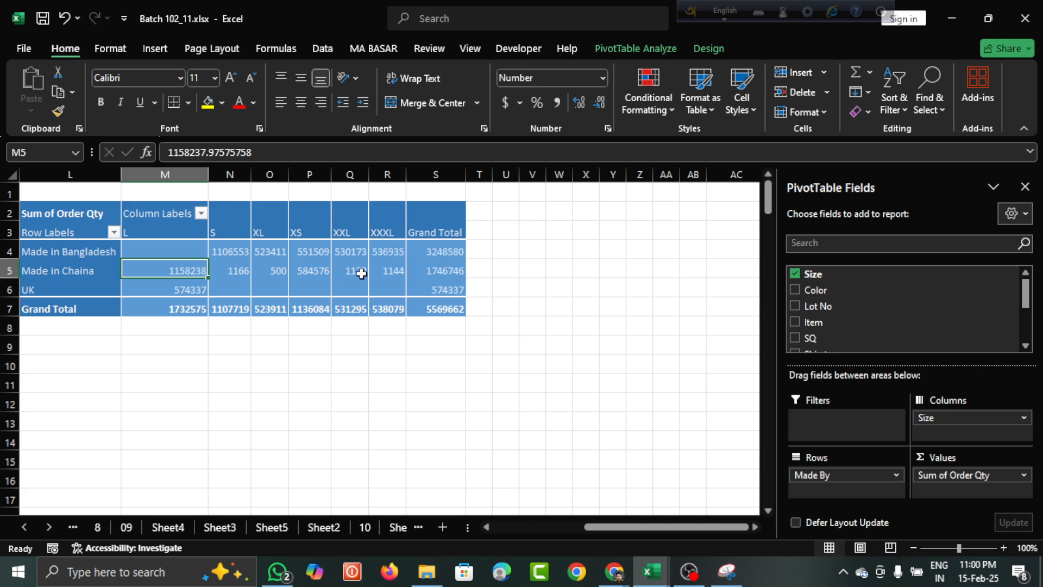
# Step: Examine the end of the source data, comparing row 162 with the newly added row 163
pyautogui.hscroll(-3, 287, 329)
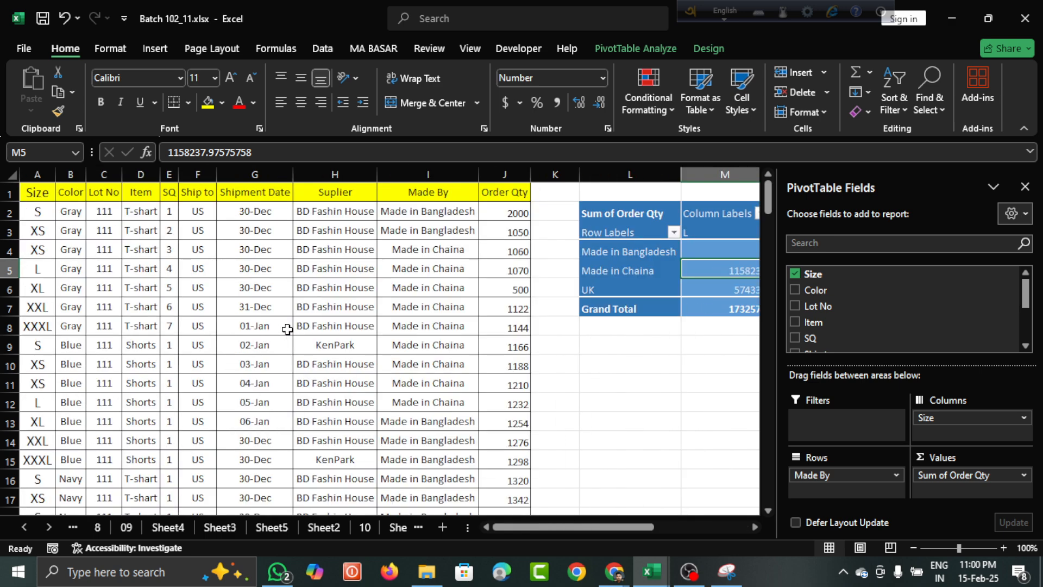
pyautogui.scroll(-20, 288, 329)
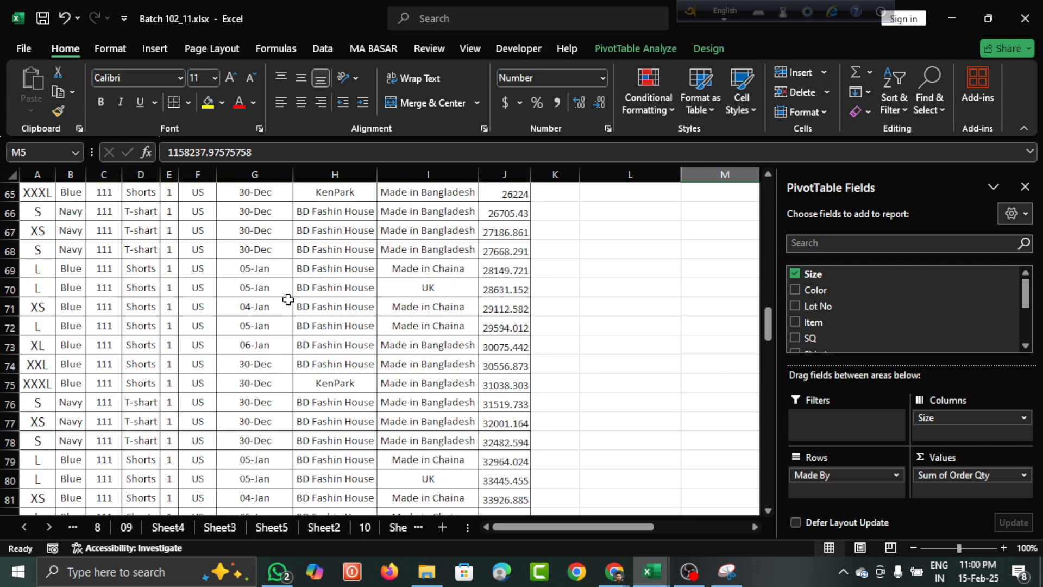
pyautogui.scroll(-7, 288, 299)
pyautogui.scroll(-16, 288, 300)
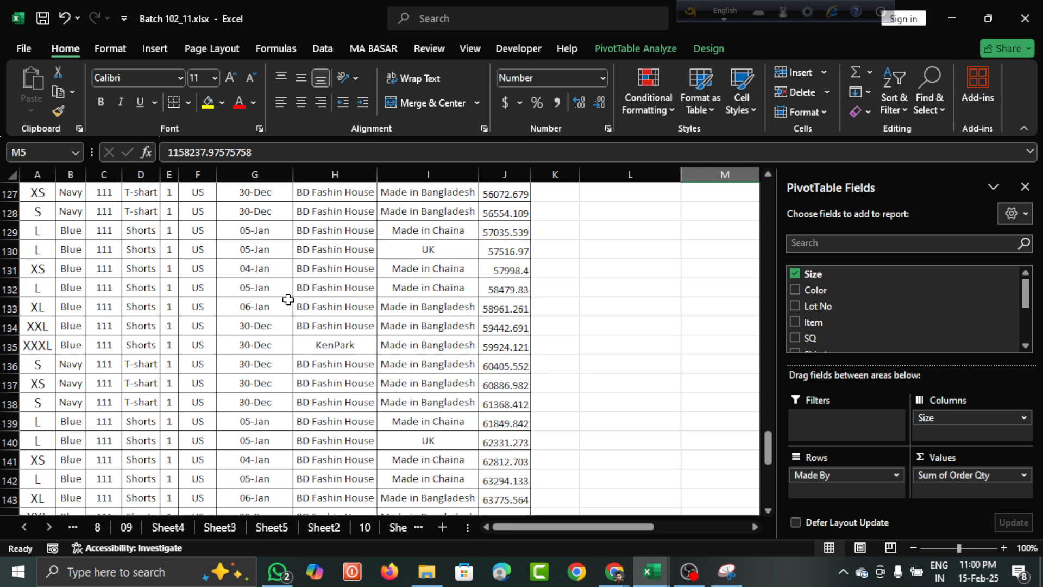
pyautogui.scroll(4, 288, 299)
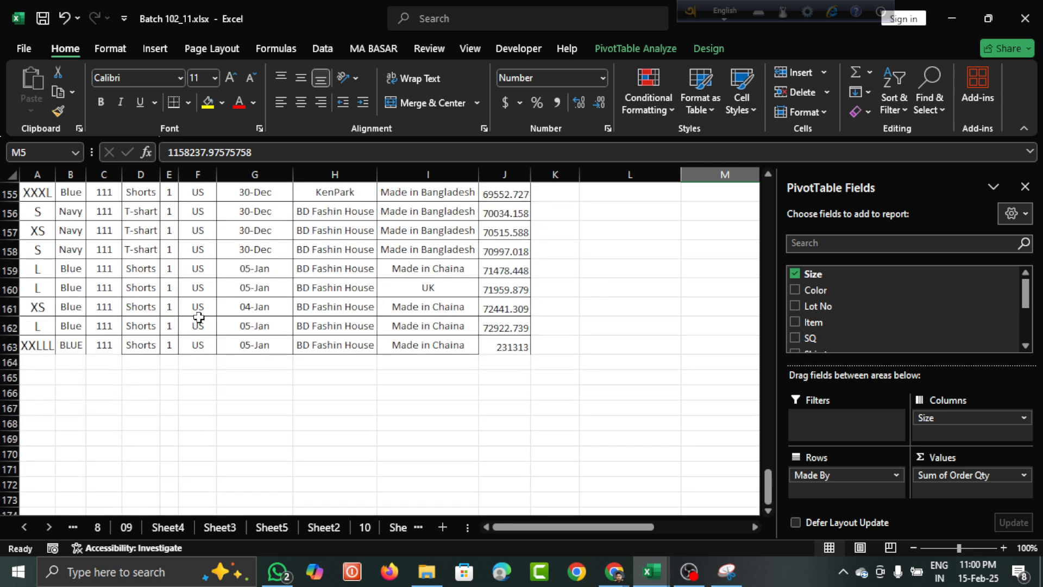
pyautogui.click(100, 326)
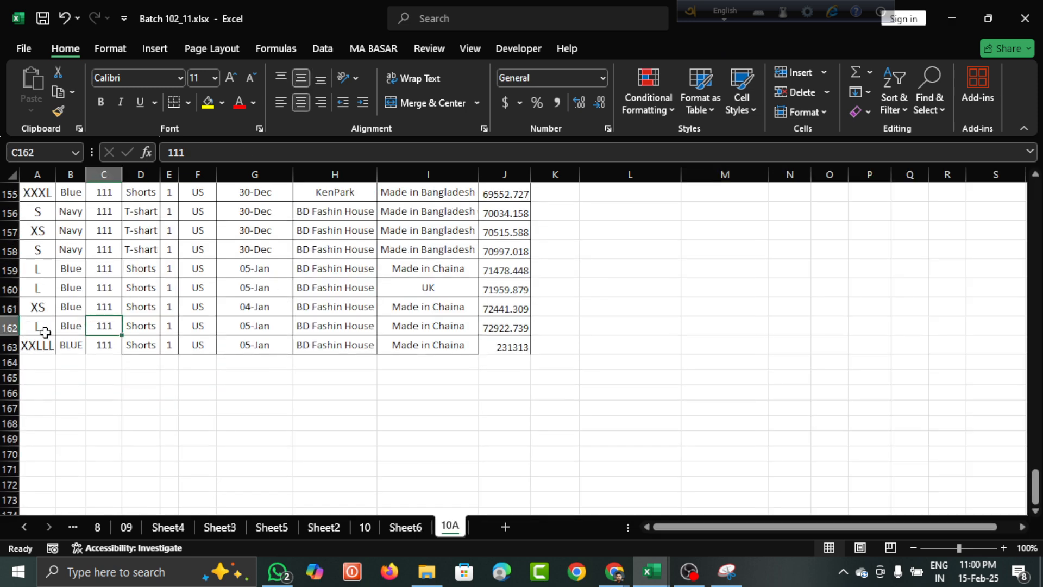
pyautogui.click(44, 332)
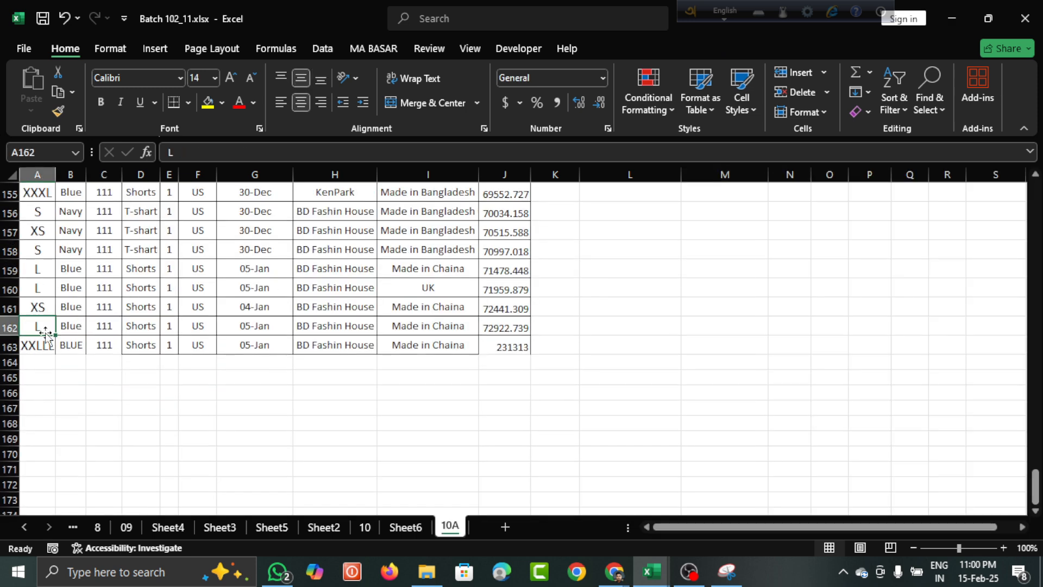
pyautogui.click(3, 327)
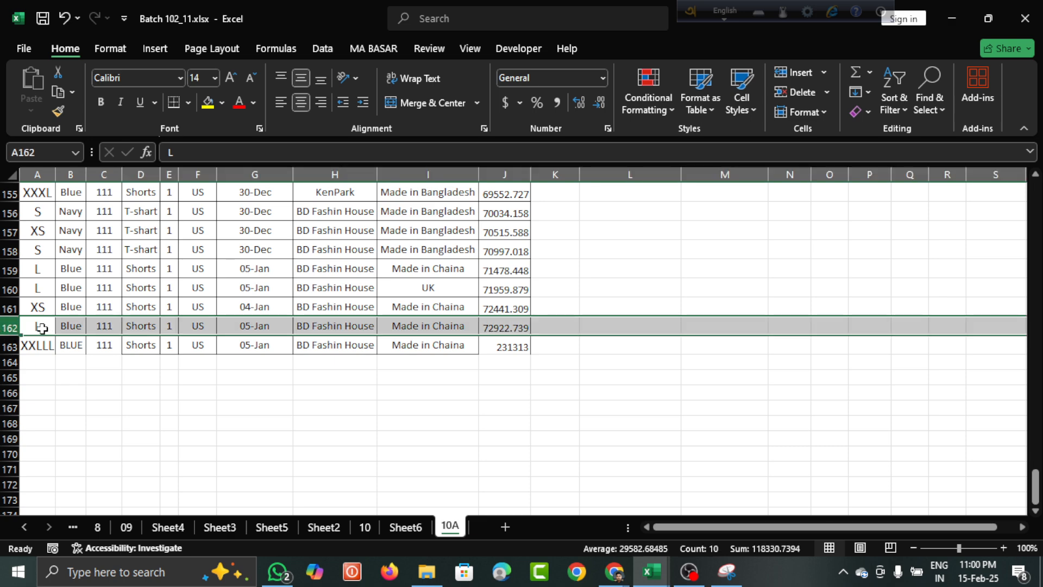
pyautogui.click(34, 344)
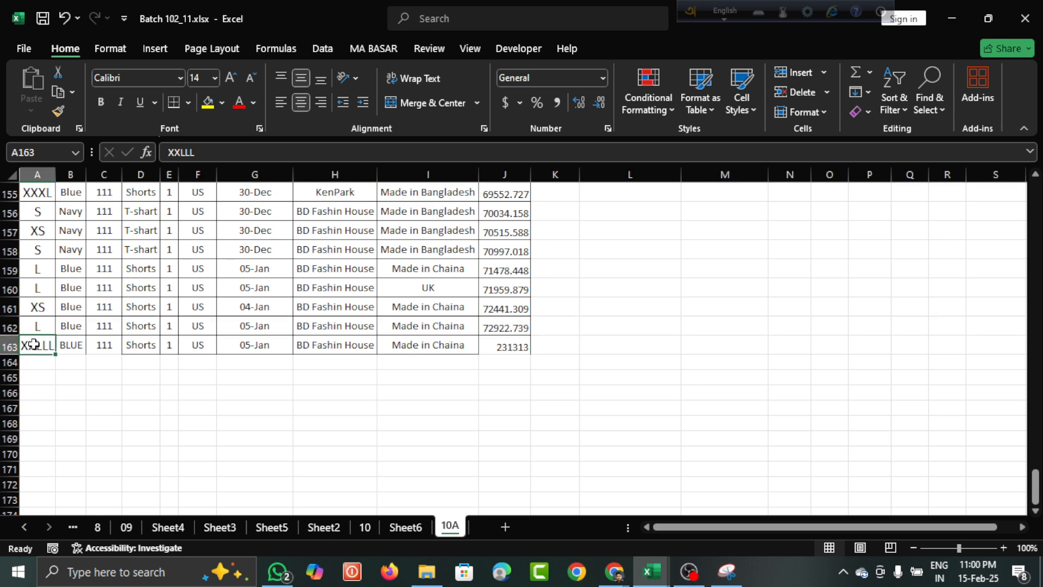
pyautogui.click(438, 249)
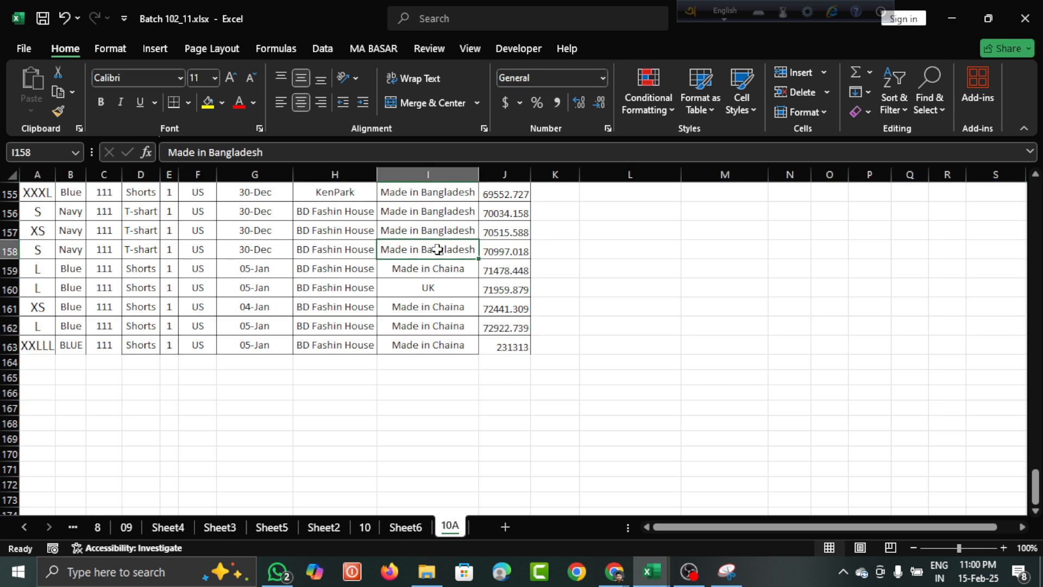
# Step: Change the Made By and Size PivotTable's data source to '10A'!$A$1:$J$165 to include the added source row
pyautogui.scroll(20, 679, 250)
pyautogui.scroll(20, 692, 253)
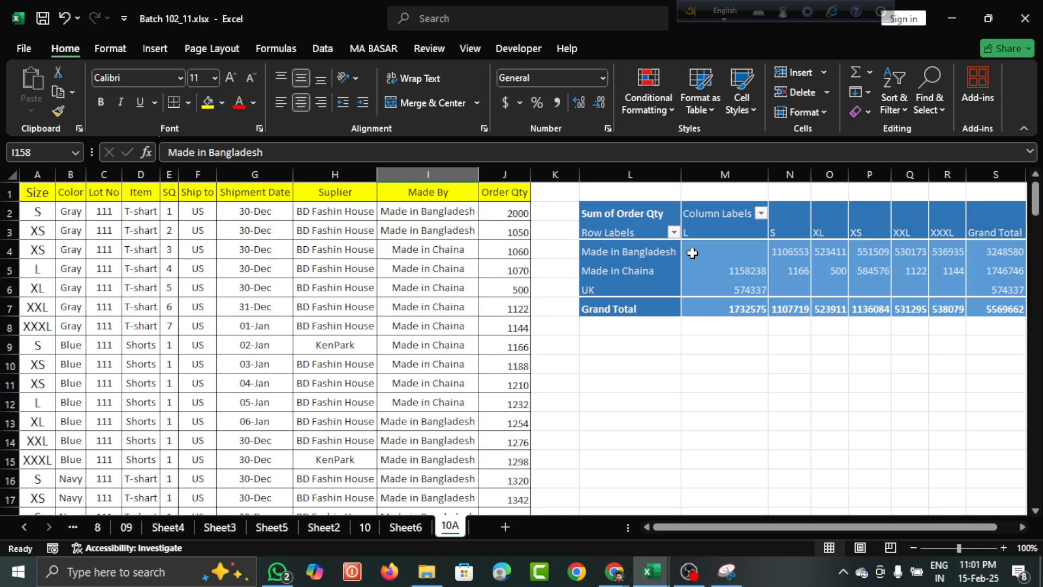
pyautogui.click(775, 286)
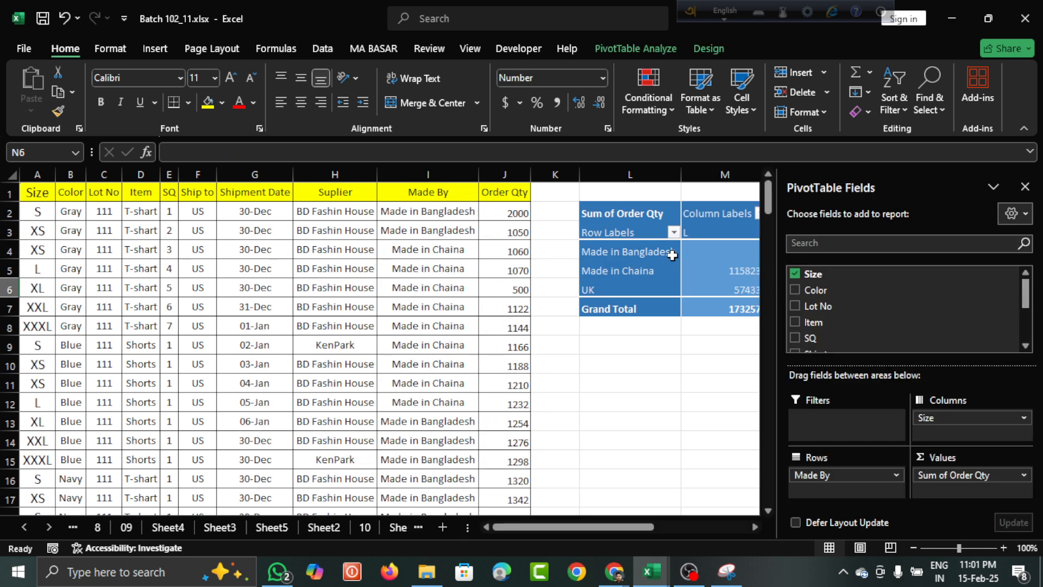
pyautogui.hscroll(2, 673, 254)
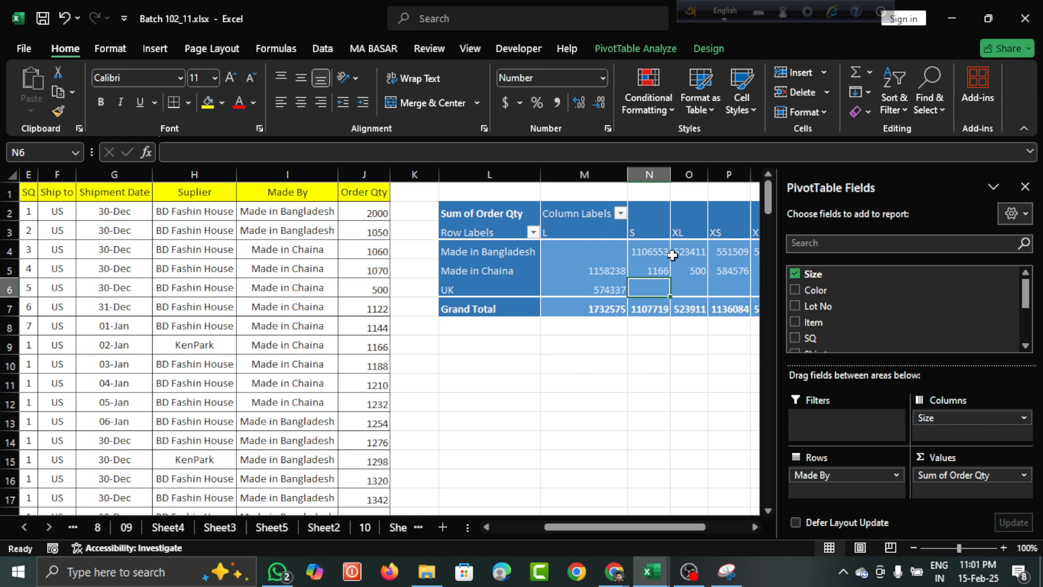
pyautogui.click(615, 47)
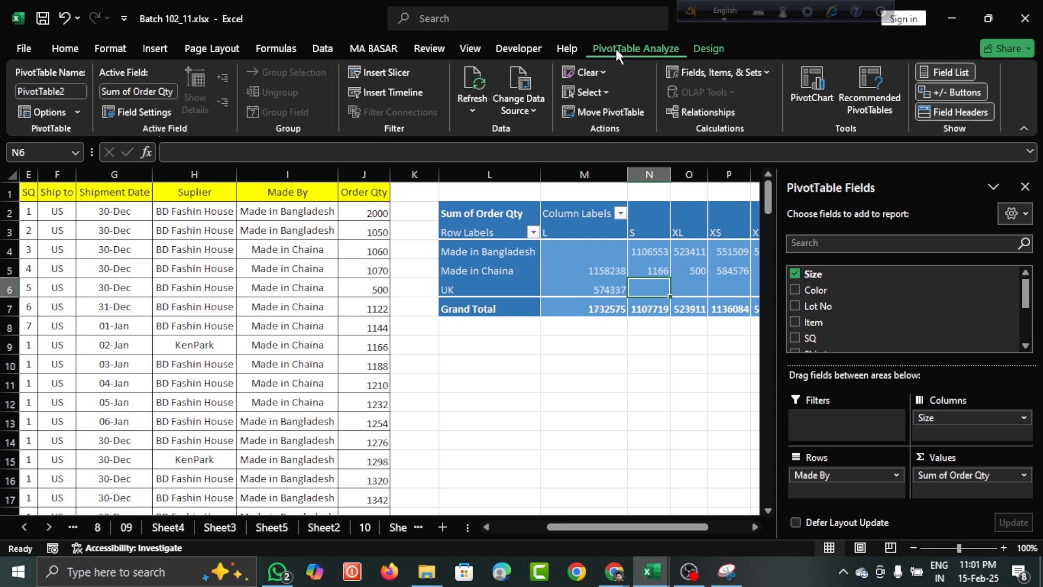
pyautogui.click(521, 84)
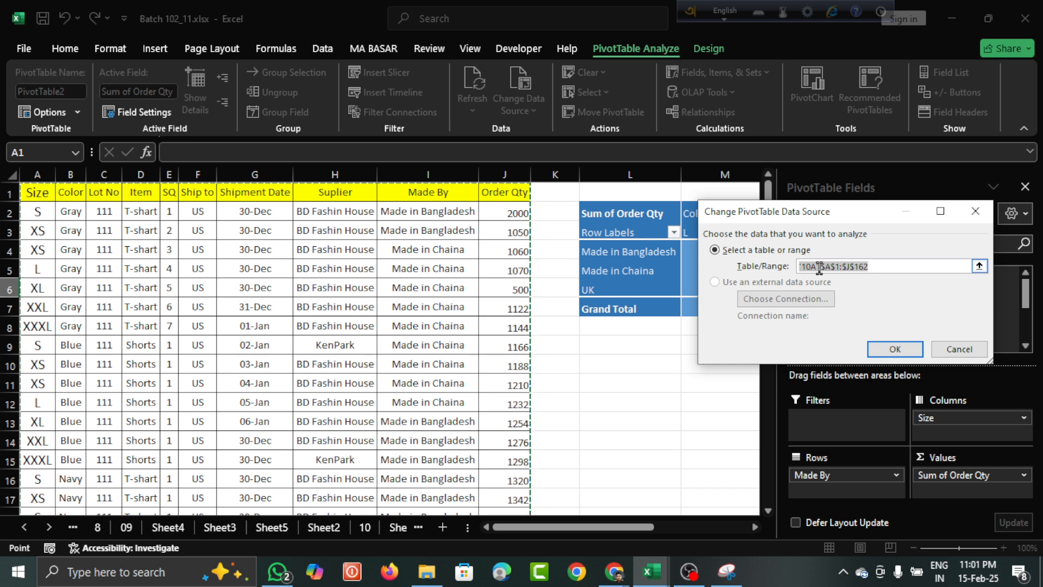
pyautogui.click(875, 268)
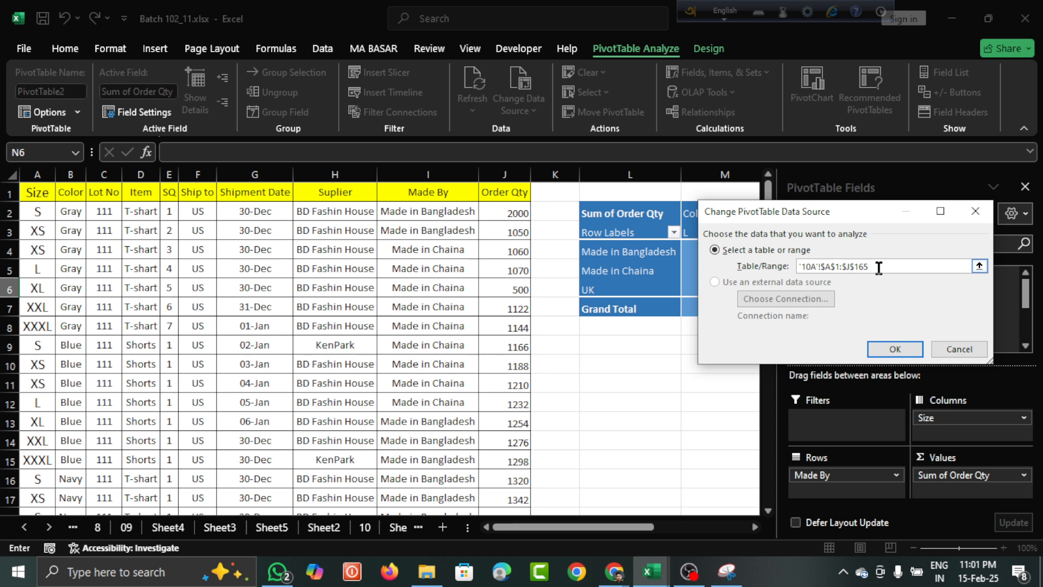
pyautogui.click(893, 350)
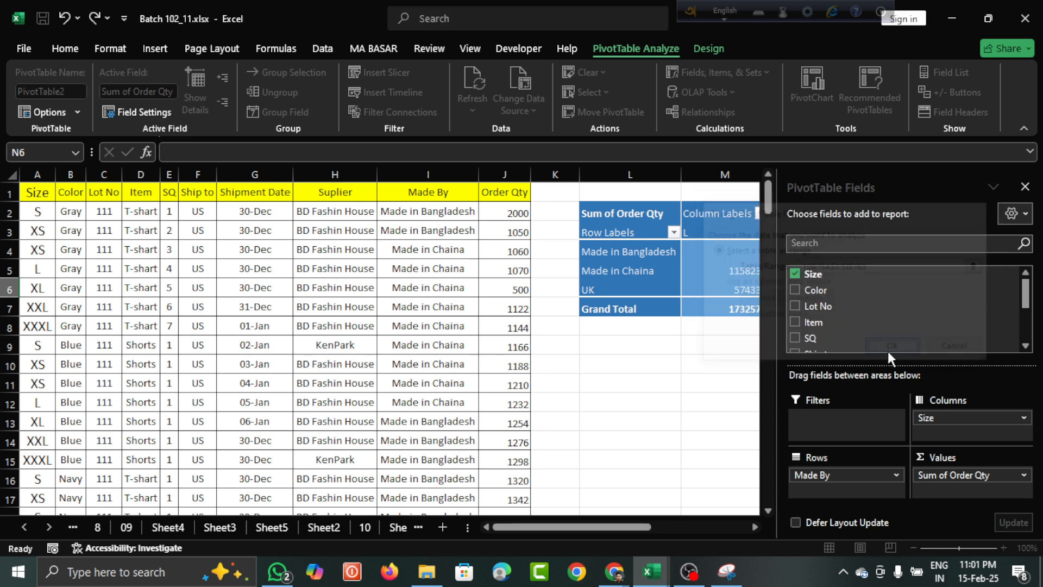
# Step: Inspect the XXLLL size column and its Made in Chaina quantity, and refresh the Made By and Size PivotTable
pyautogui.hscroll(2, 696, 361)
pyautogui.hscroll(3, 696, 361)
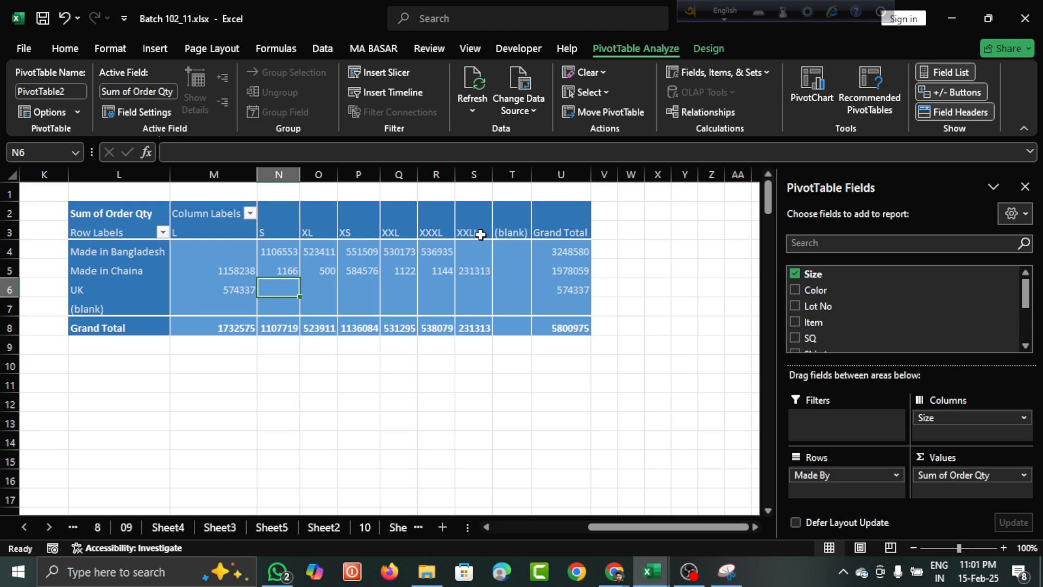
pyautogui.click(480, 234)
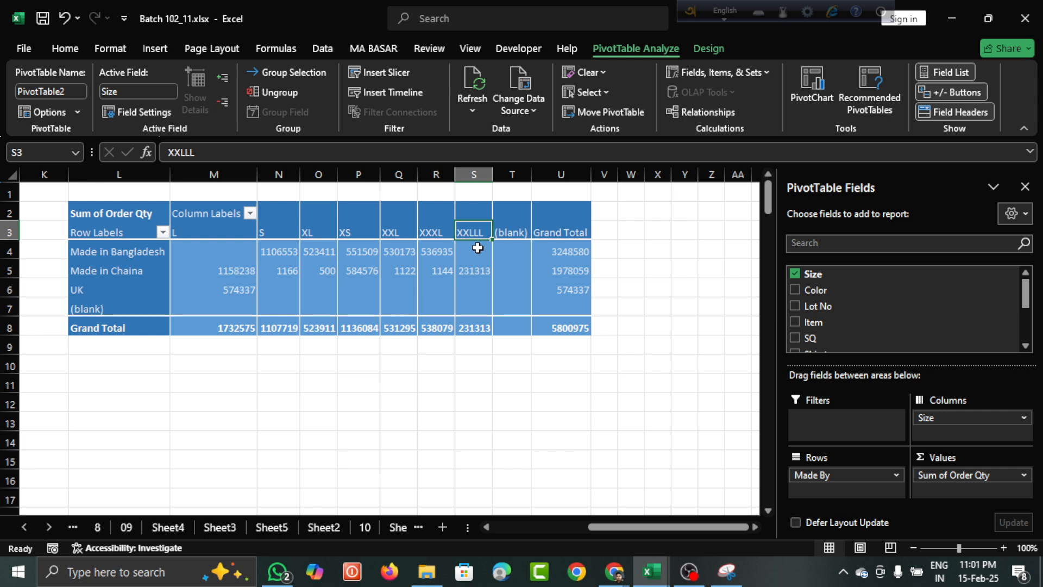
pyautogui.click(476, 265)
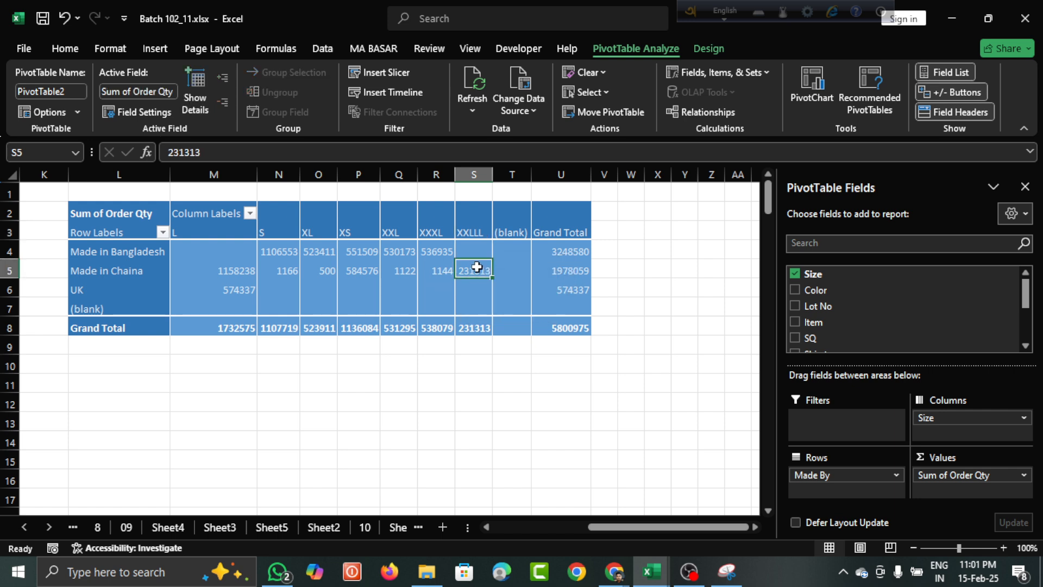
pyautogui.rightClick(325, 283)
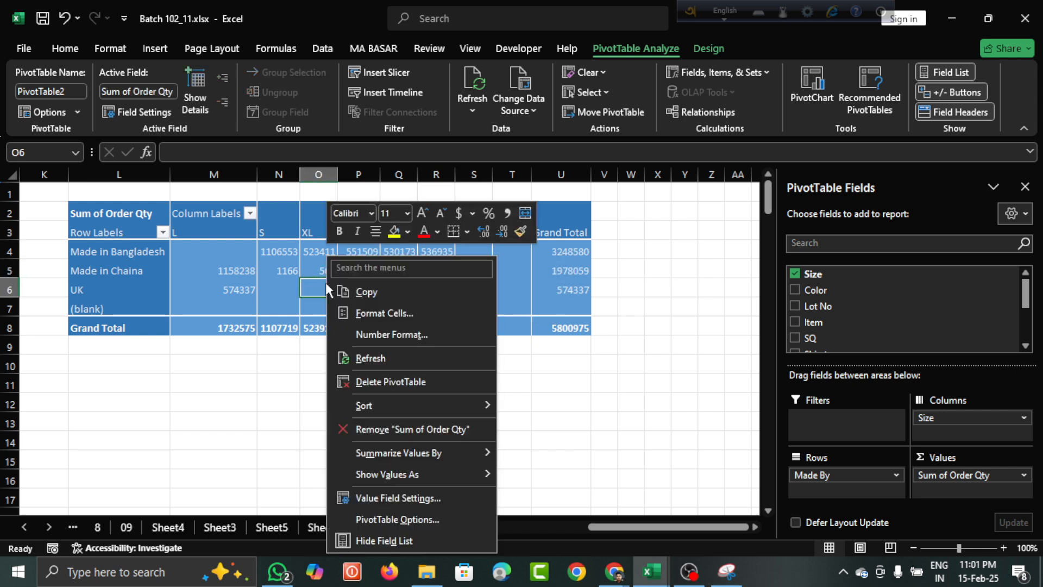
pyautogui.click(363, 356)
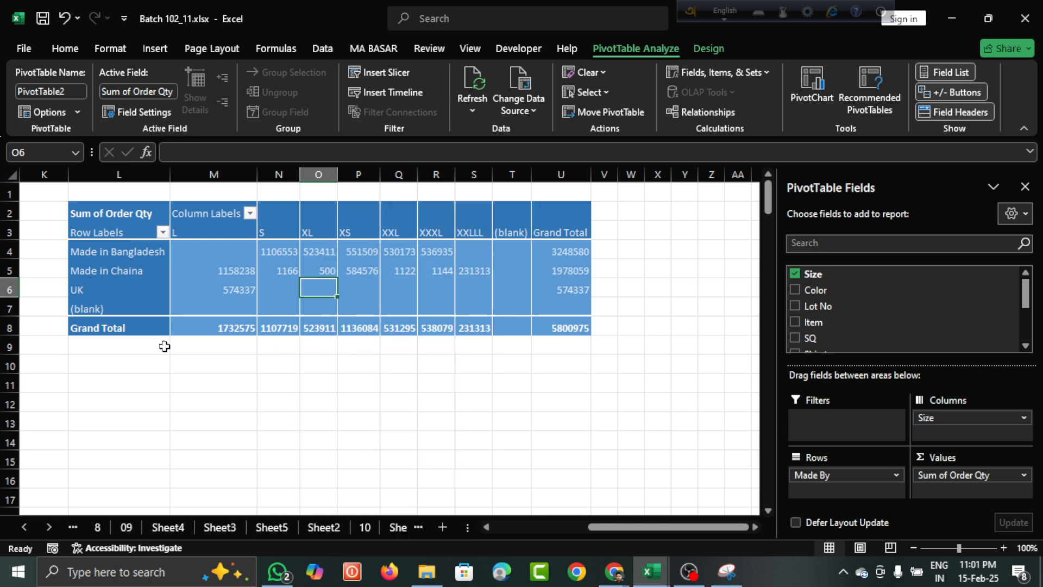
pyautogui.hscroll(-5, 163, 344)
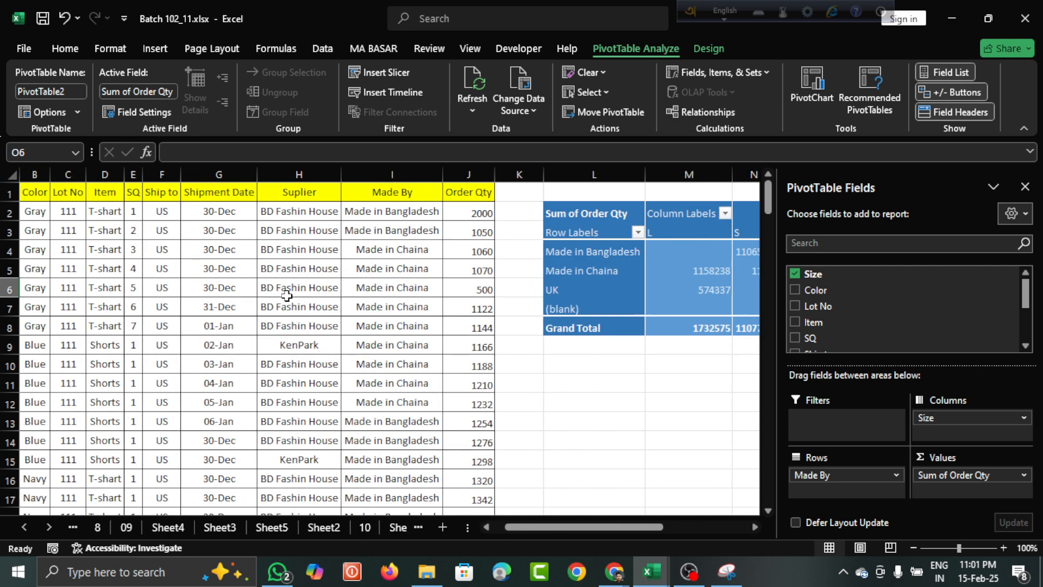
pyautogui.hscroll(5, 362, 314)
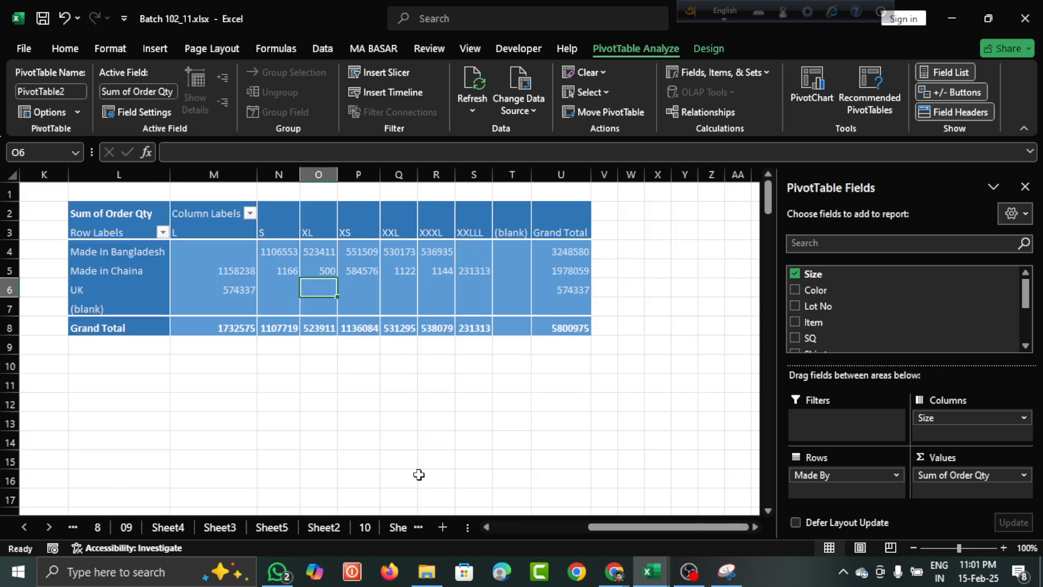
# Step: Refresh the Item and Color PivotTable on Sheet6 to pick up the added source row
pyautogui.click(421, 525)
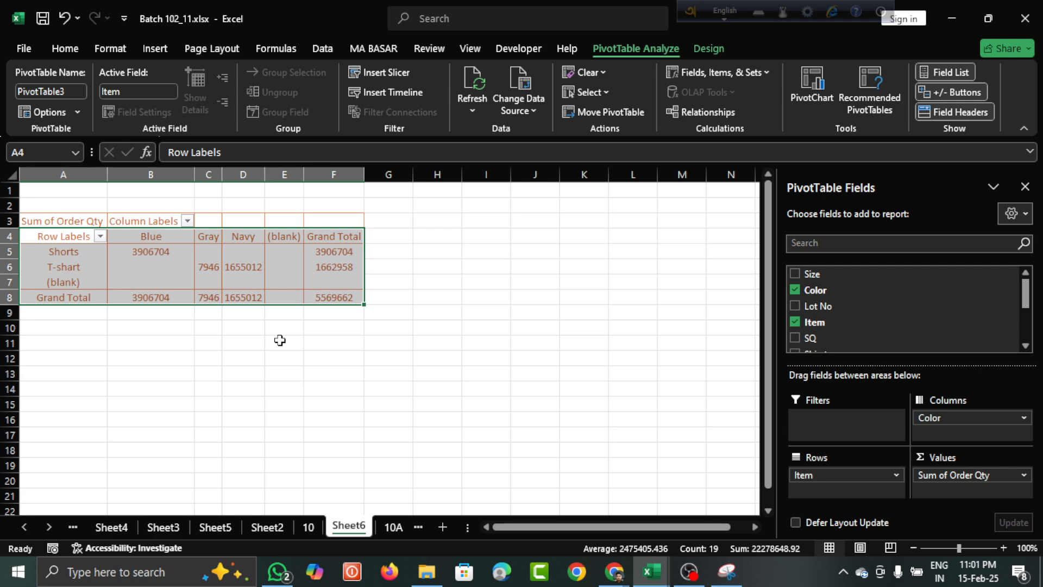
pyautogui.click(149, 267)
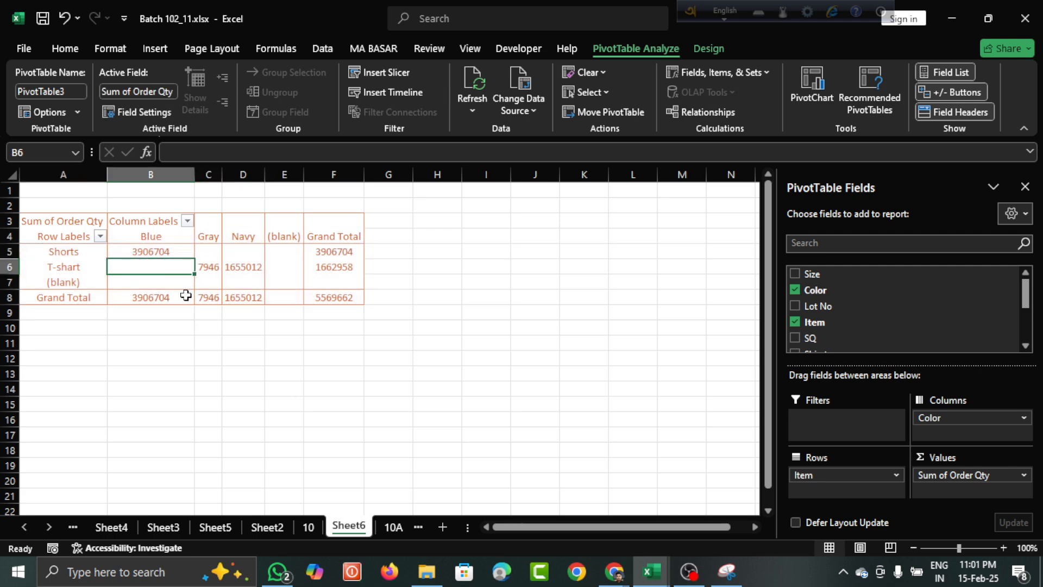
pyautogui.rightClick(223, 275)
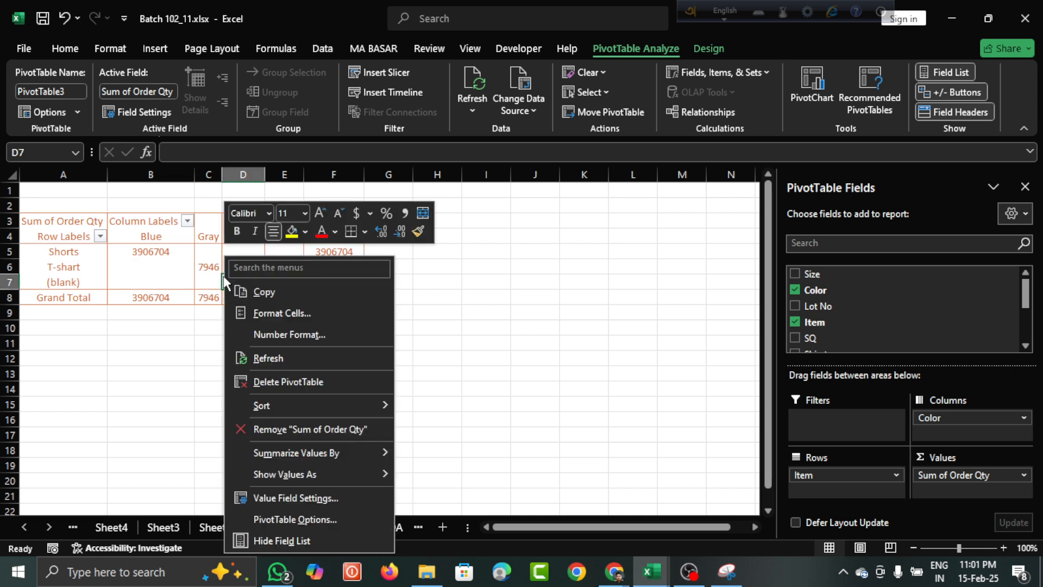
pyautogui.click(143, 276)
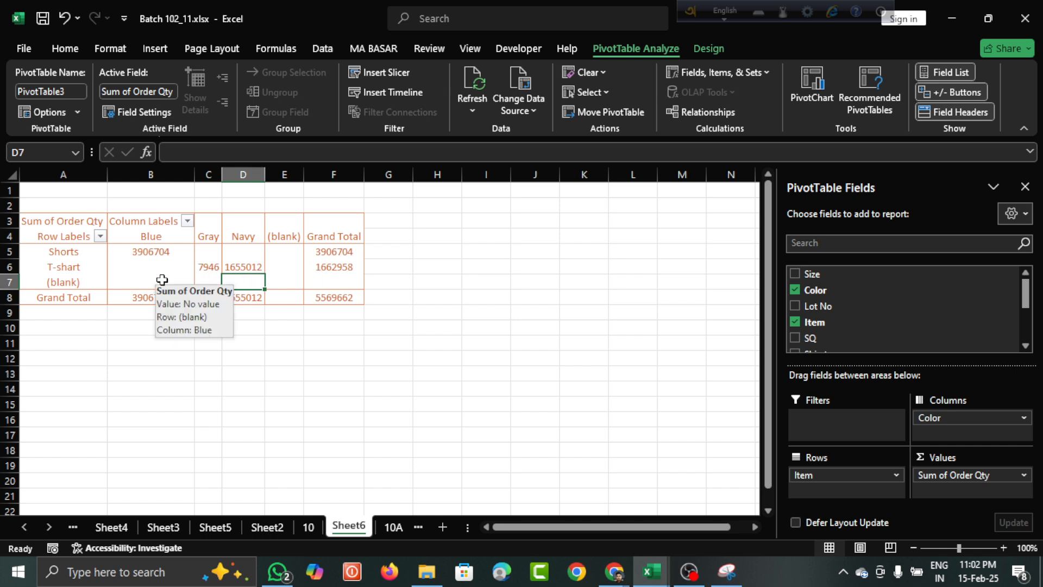
pyautogui.rightClick(287, 279)
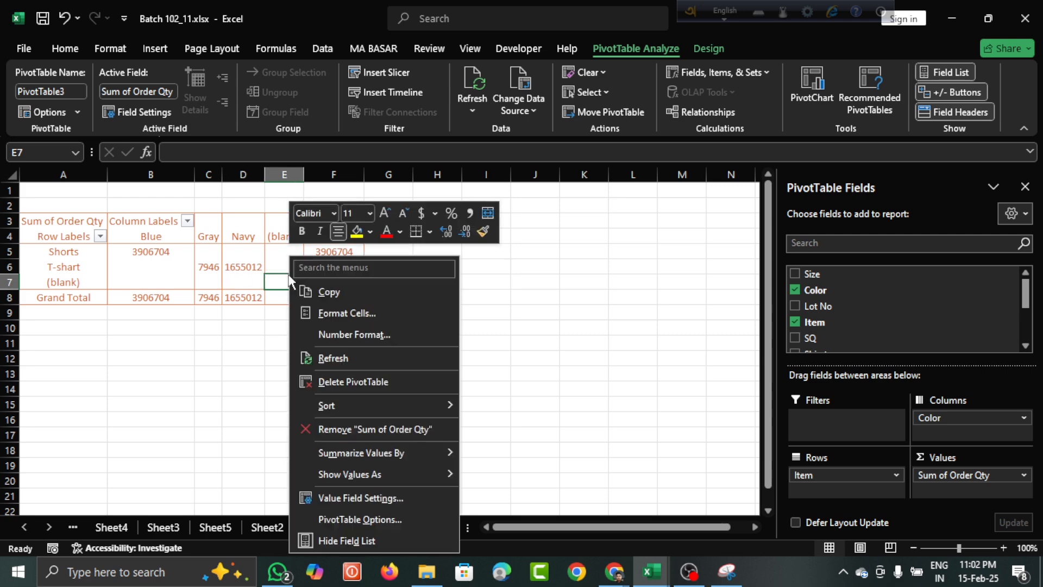
pyautogui.click(329, 357)
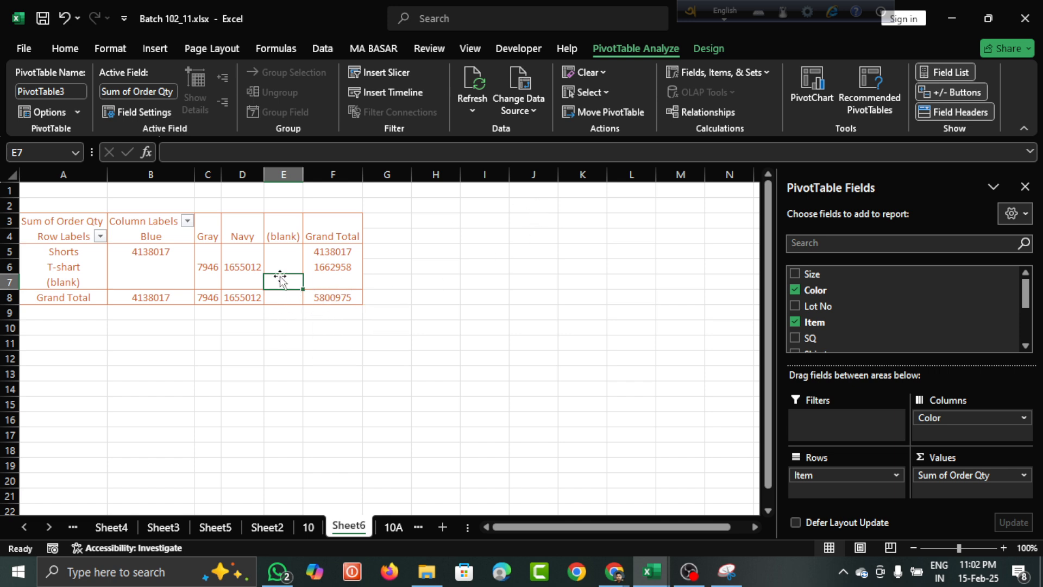
# Step: Check the source range of Sheet6's PivotTable without changing it, and return to sheet 10A
pyautogui.click(519, 87)
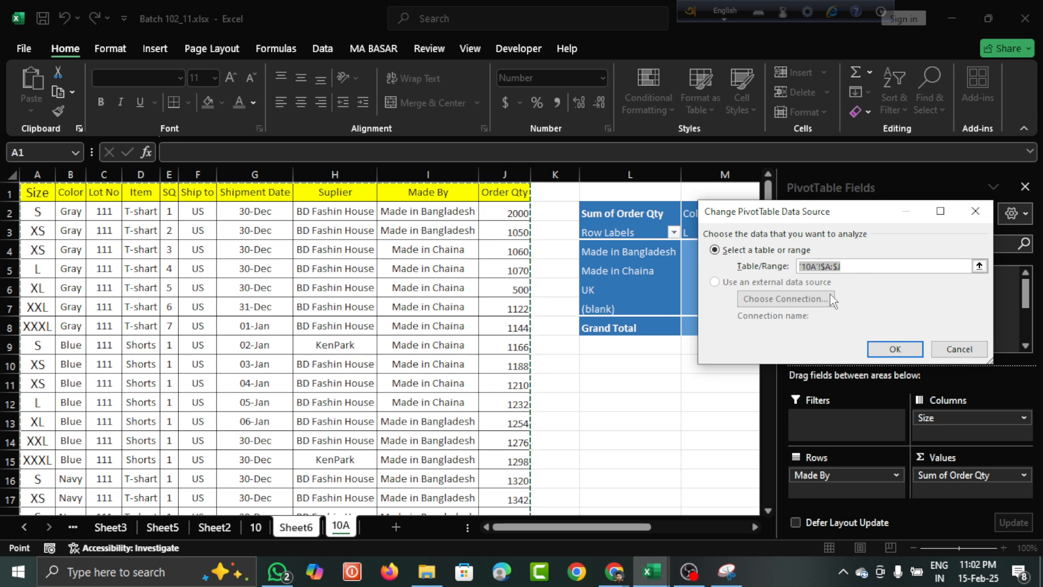
pyautogui.click(957, 348)
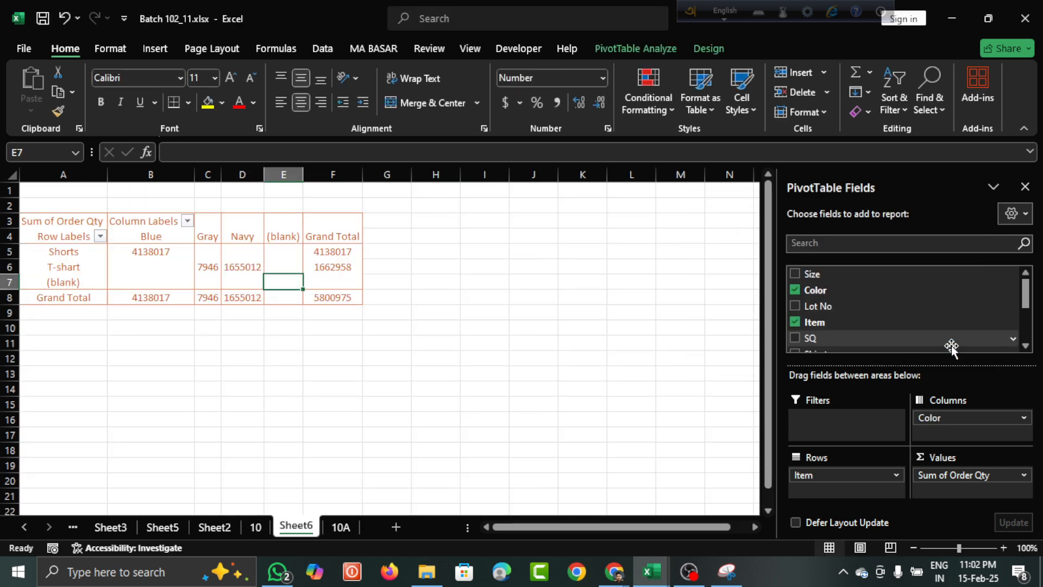
pyautogui.click(256, 526)
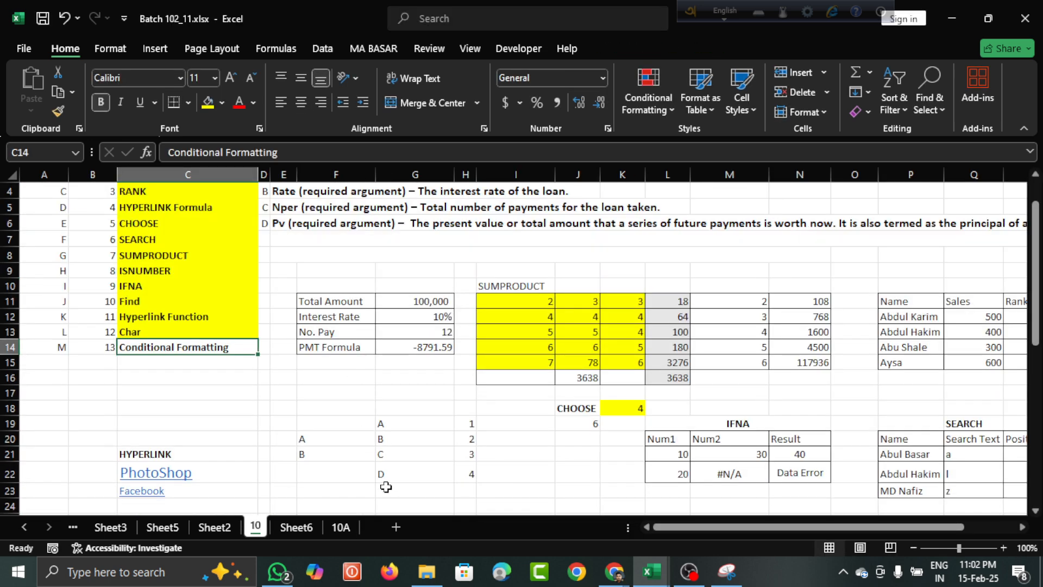
pyautogui.click(337, 528)
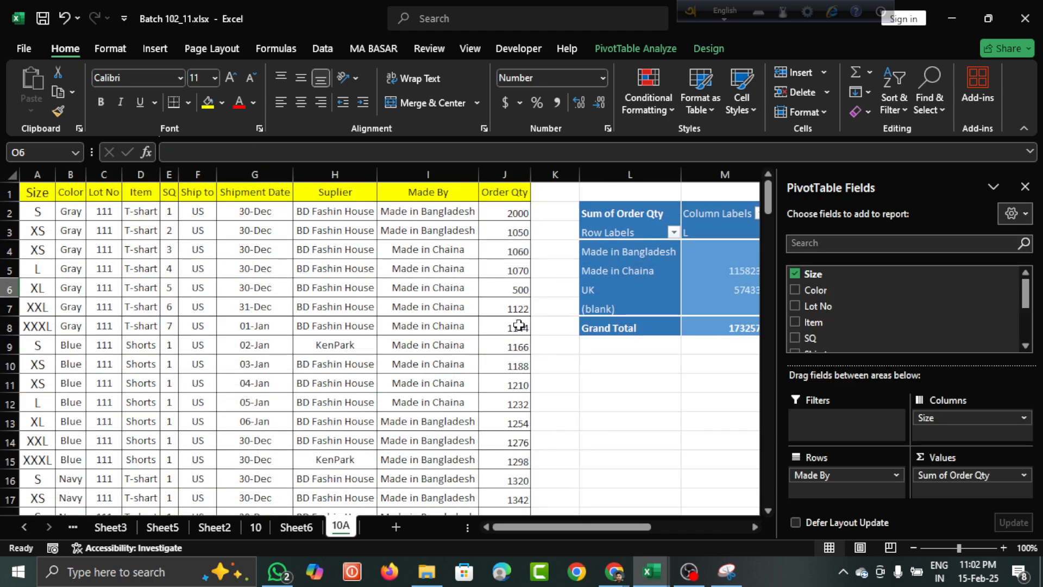
# Step: Review the updated Made By and Size PivotTable alongside the source data on sheet 10A
pyautogui.hscroll(5, 535, 325)
pyautogui.hscroll(-5, 535, 325)
pyautogui.hscroll(5, 453, 350)
pyautogui.click(328, 346)
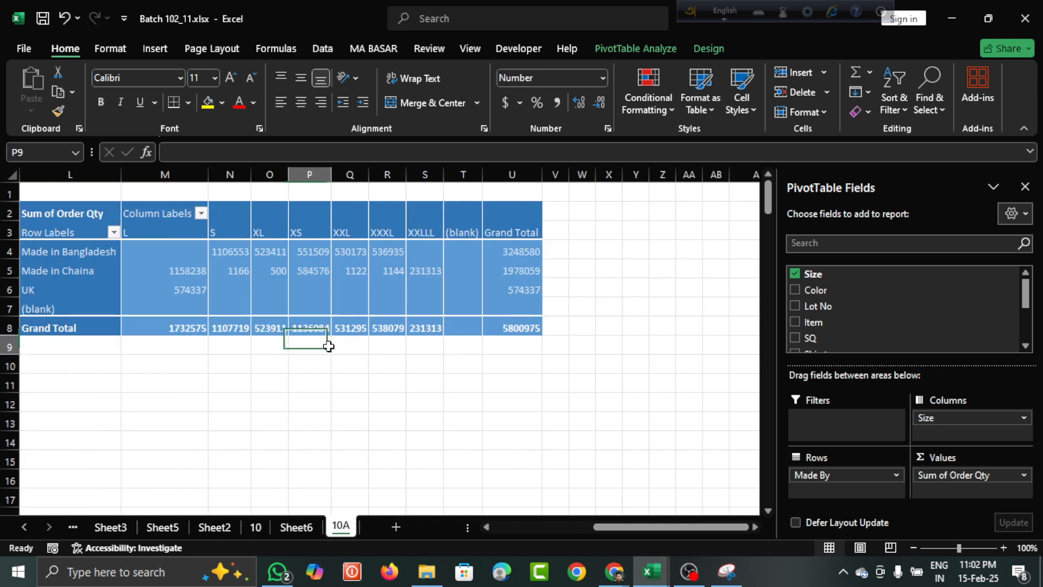
pyautogui.hscroll(-3, 458, 278)
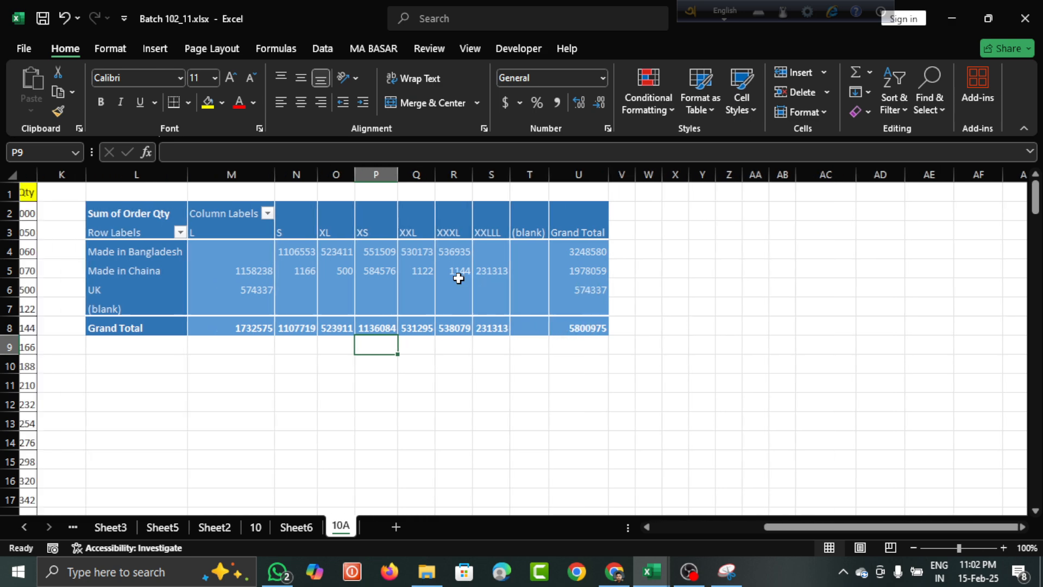
pyautogui.hscroll(-3, 459, 278)
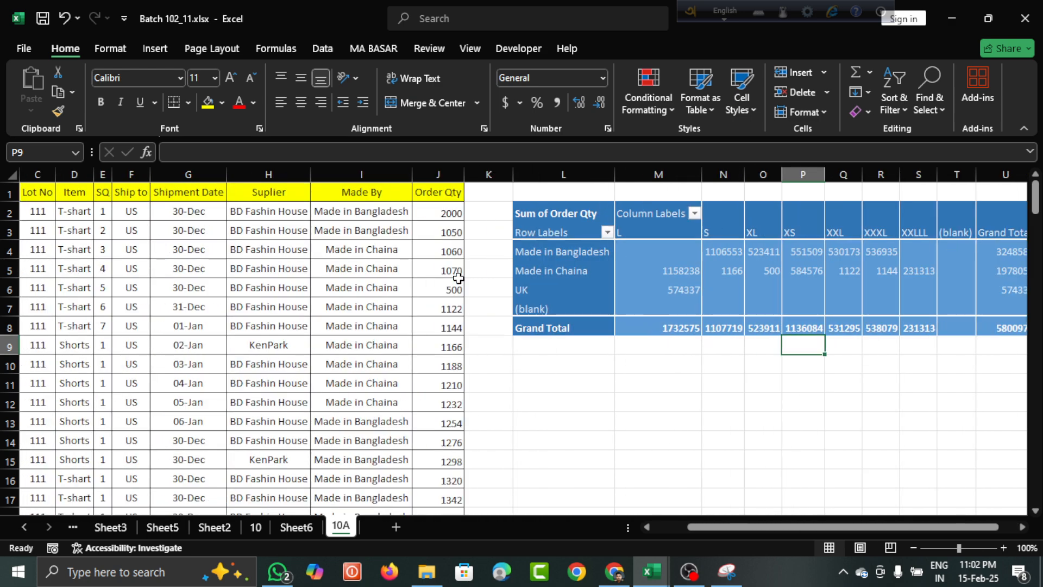
pyautogui.hscroll(-1, 459, 278)
pyautogui.hscroll(3, 459, 278)
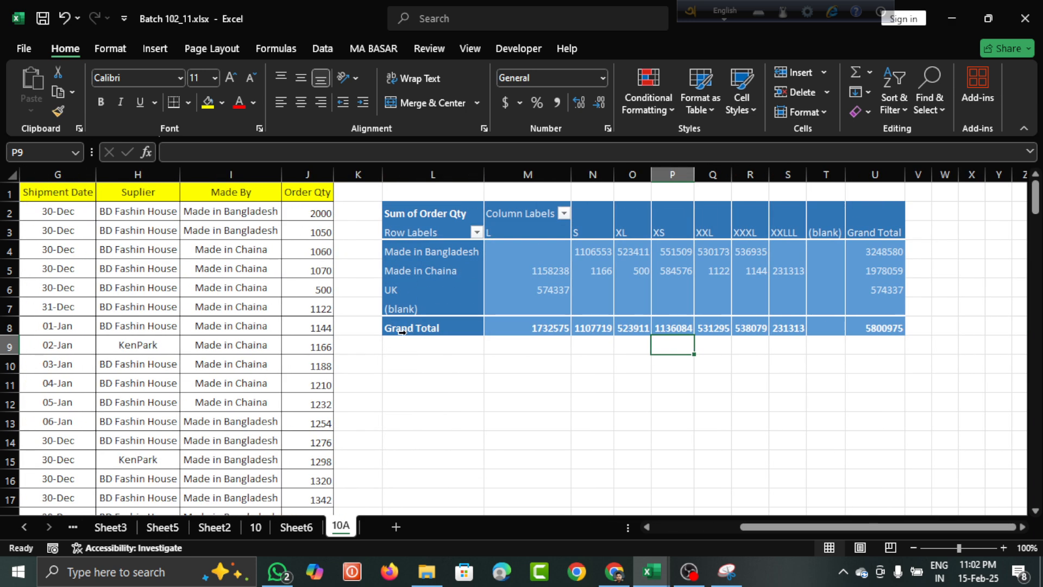
# Step: Center the PivotTable's size headers and values in M3:U8 both vertically and horizontally
pyautogui.moveTo(553, 284)
pyautogui.click(522, 224)
pyautogui.click(515, 210)
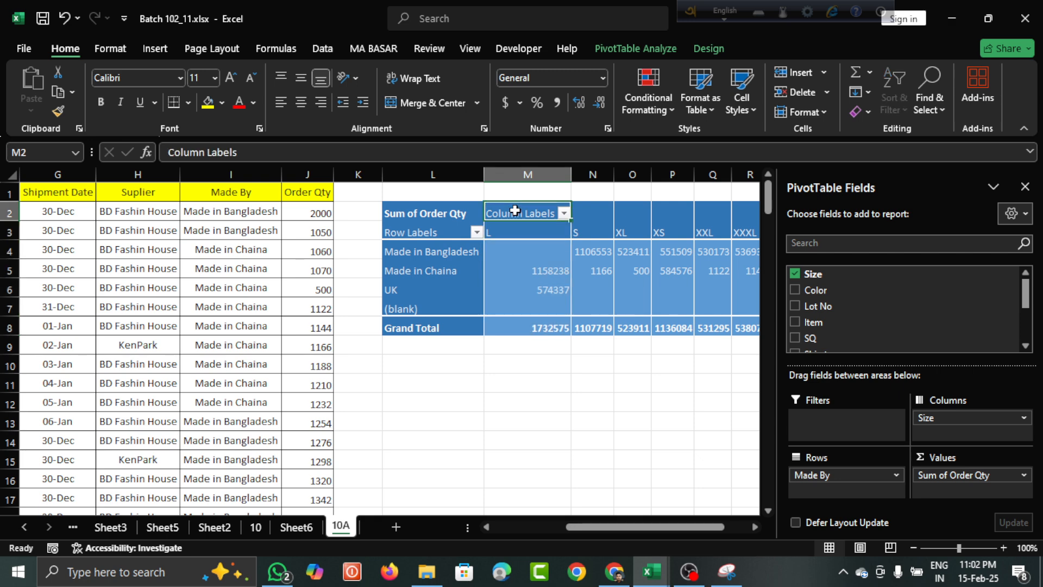
pyautogui.moveTo(510, 233); pyautogui.dragTo(727, 327)
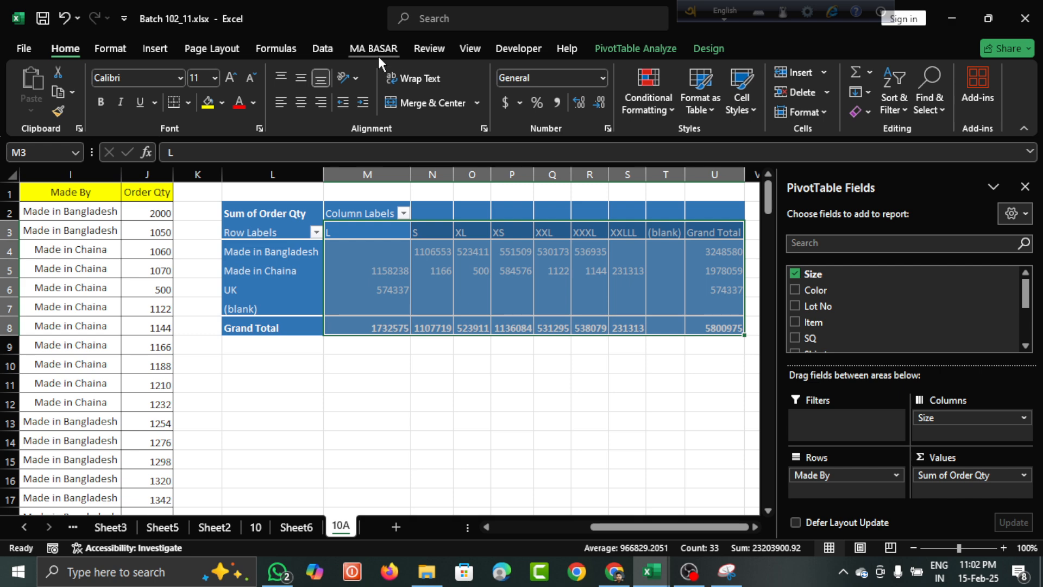
pyautogui.click(300, 80)
pyautogui.click(301, 102)
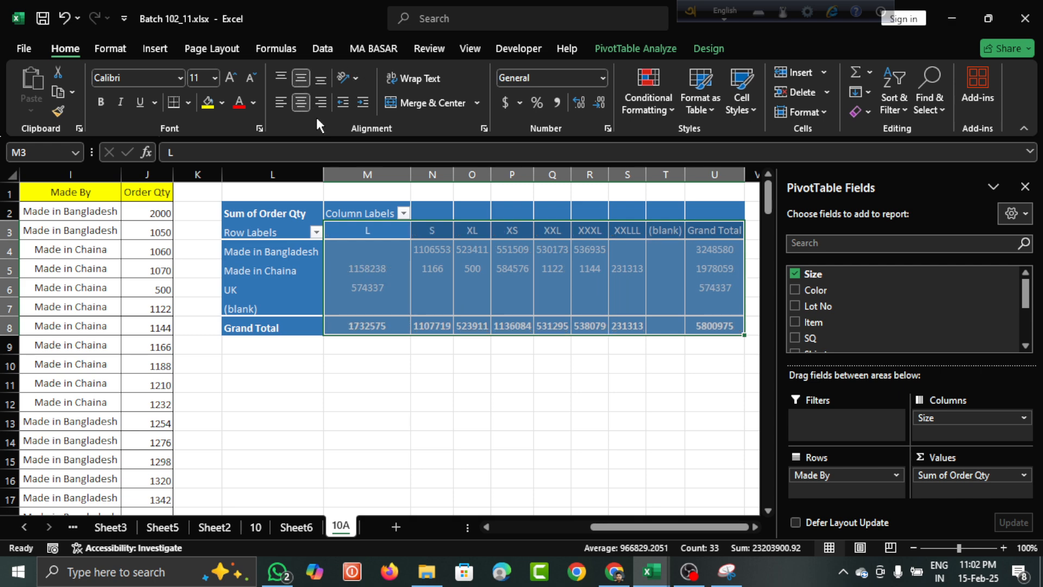
pyautogui.click(478, 286)
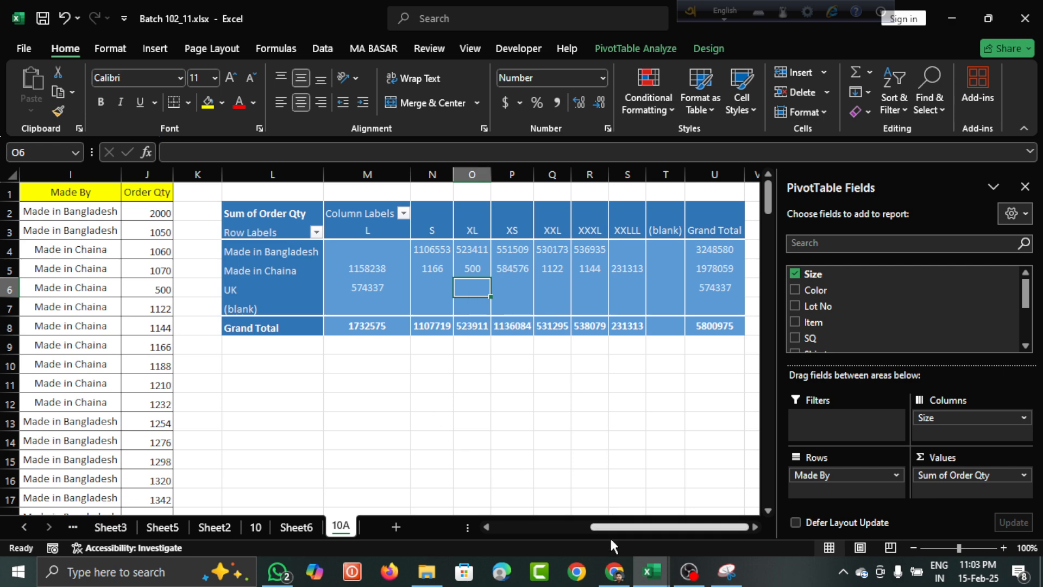
# Step: Switch to the Google Meet window in Chrome
pyautogui.click(613, 571)
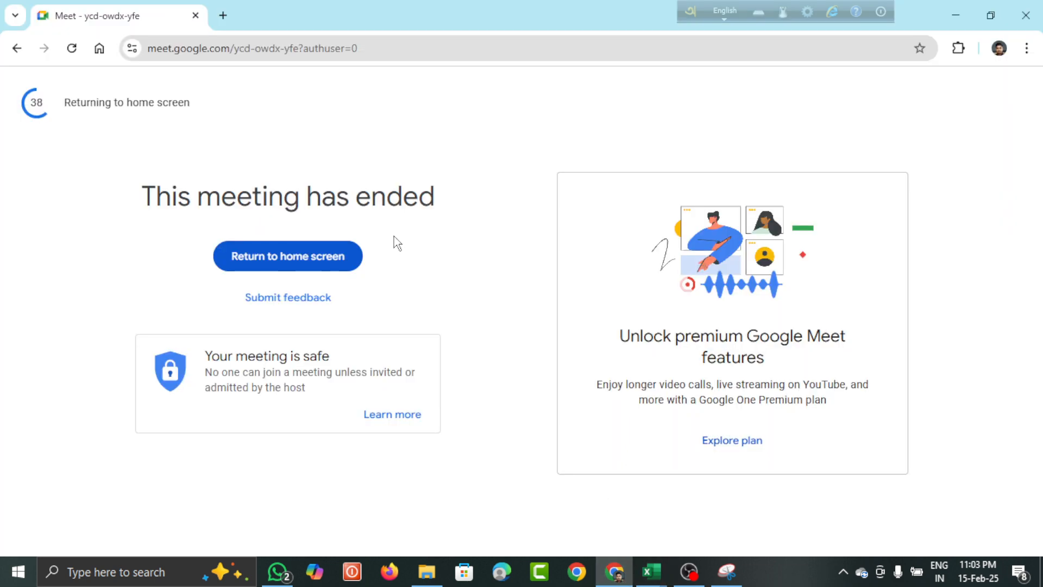